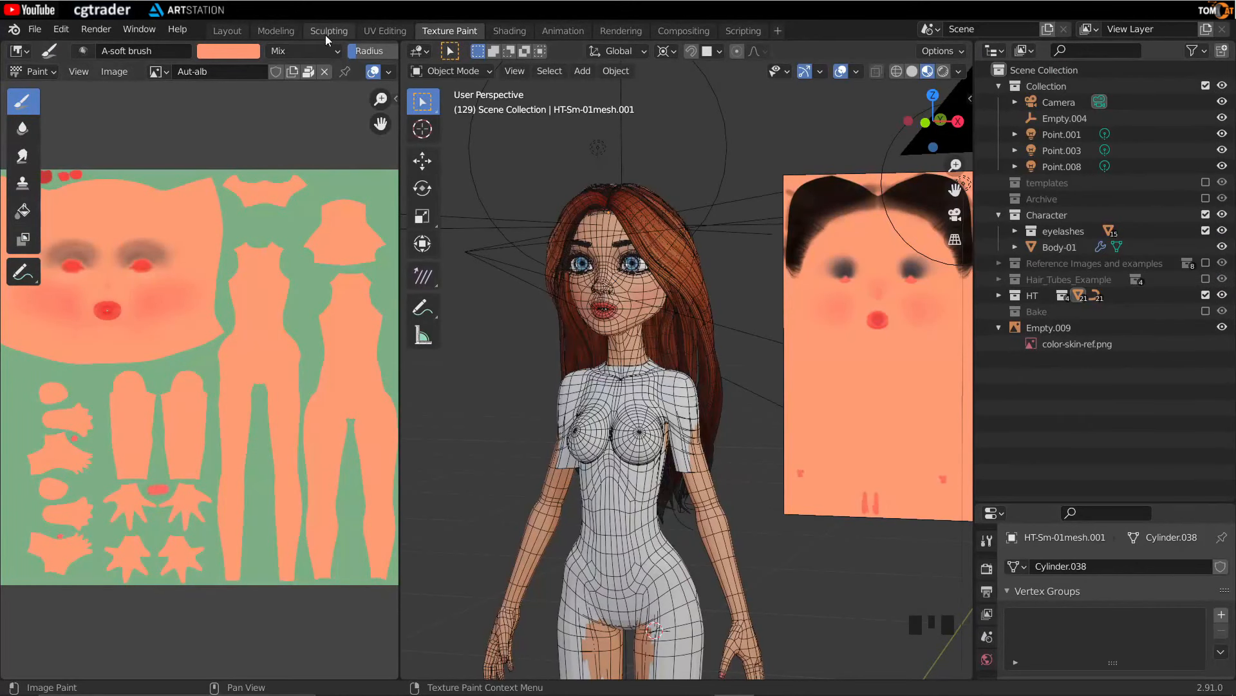
- Switch to the Sculpting workspace and expand the Character collection in the outliner
{"action": "left_click", "coordinate": [323, 31]}
{"action": "left_click_drag", "start_coordinate": [1085, 161], "coordinate": [1085, 521]}
{"action": "left_click", "coordinate": [1120, 214]}
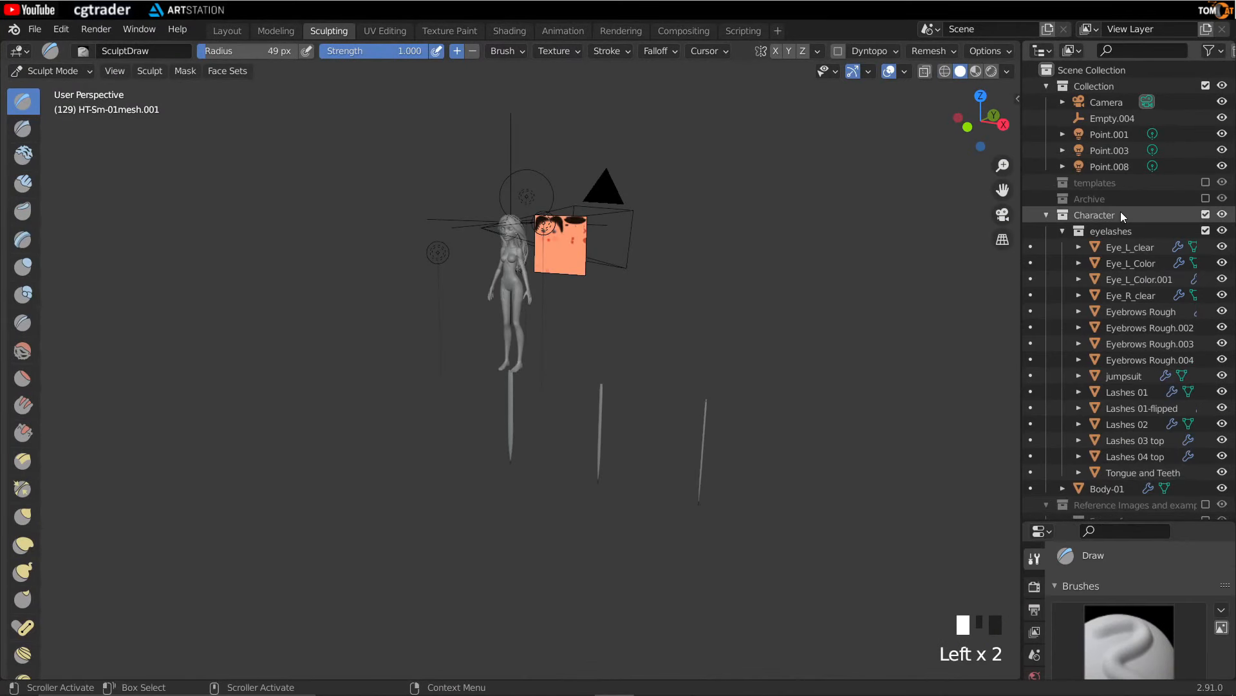
- Collapse the outliner tree, exclude the HT collection and hide Empty.009 in the viewport
{"action": "key", "text": "KP_Subtract"}
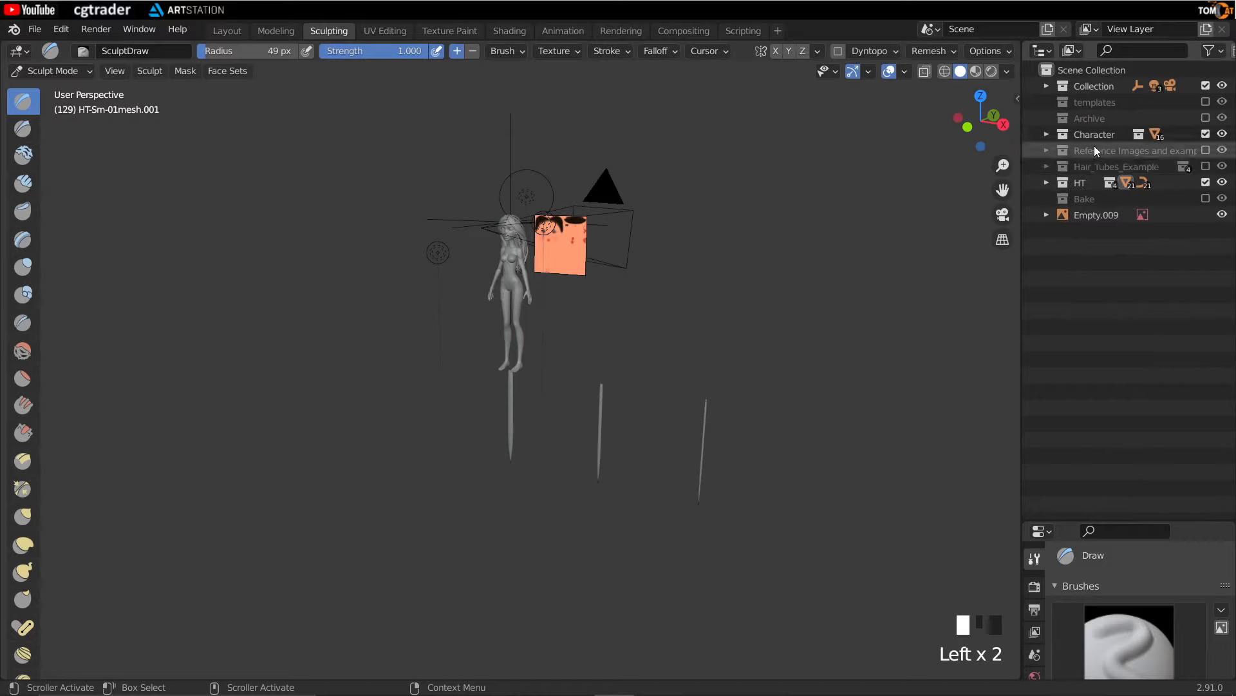
{"action": "key", "text": "KP_Add"}
{"action": "key", "text": "KP_Subtract"}
{"action": "left_click", "coordinate": [1205, 183]}
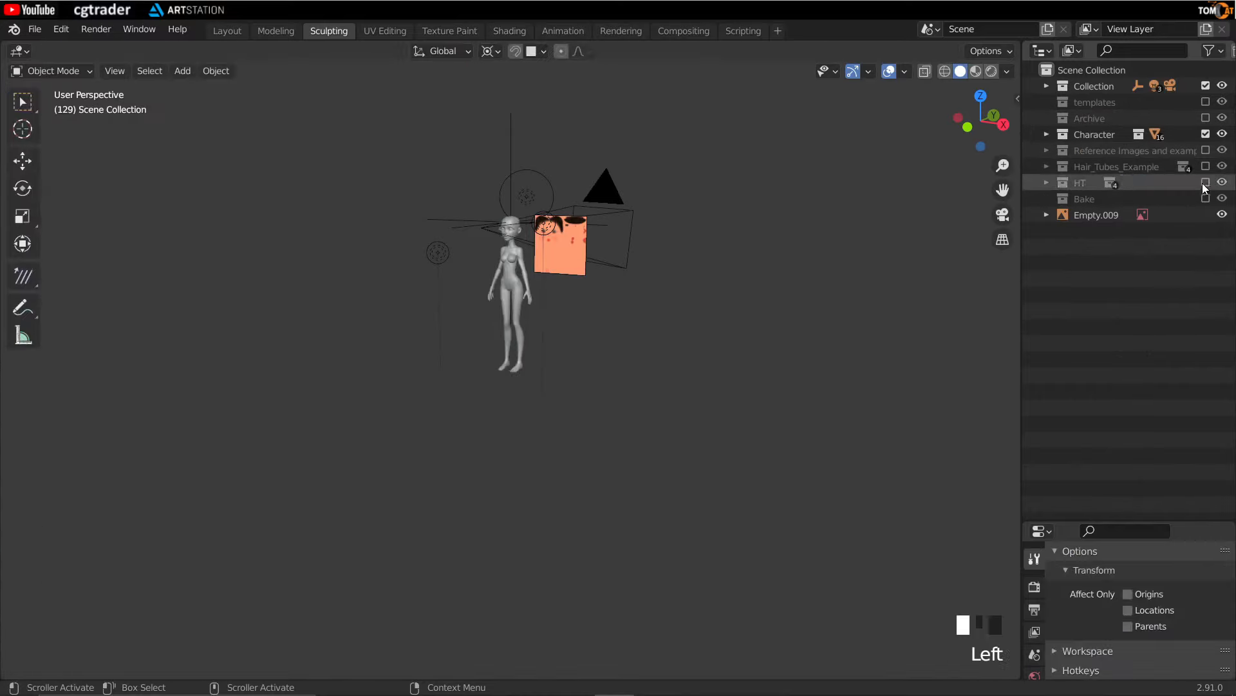
{"action": "left_click", "coordinate": [1222, 215]}
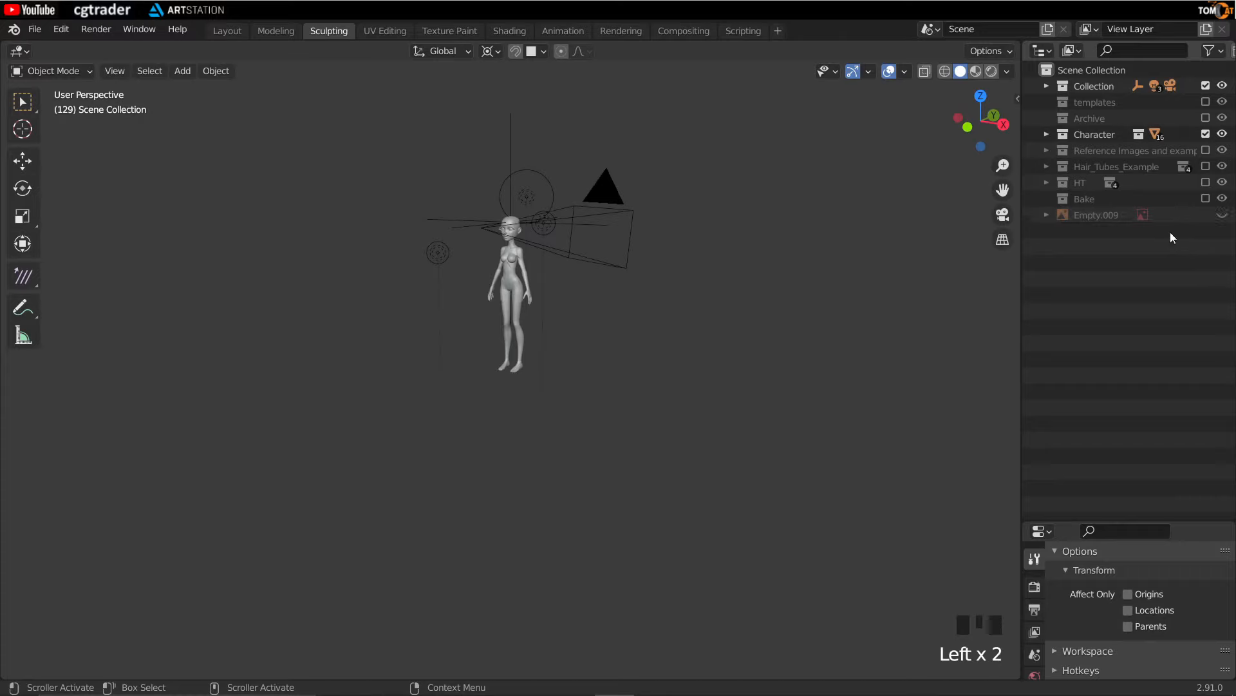
- Select the Body-01 object, enter Edit Mode and box-select the upper body, framing the selection
{"action": "left_click", "coordinate": [1046, 135]}
{"action": "left_click", "coordinate": [1107, 169]}
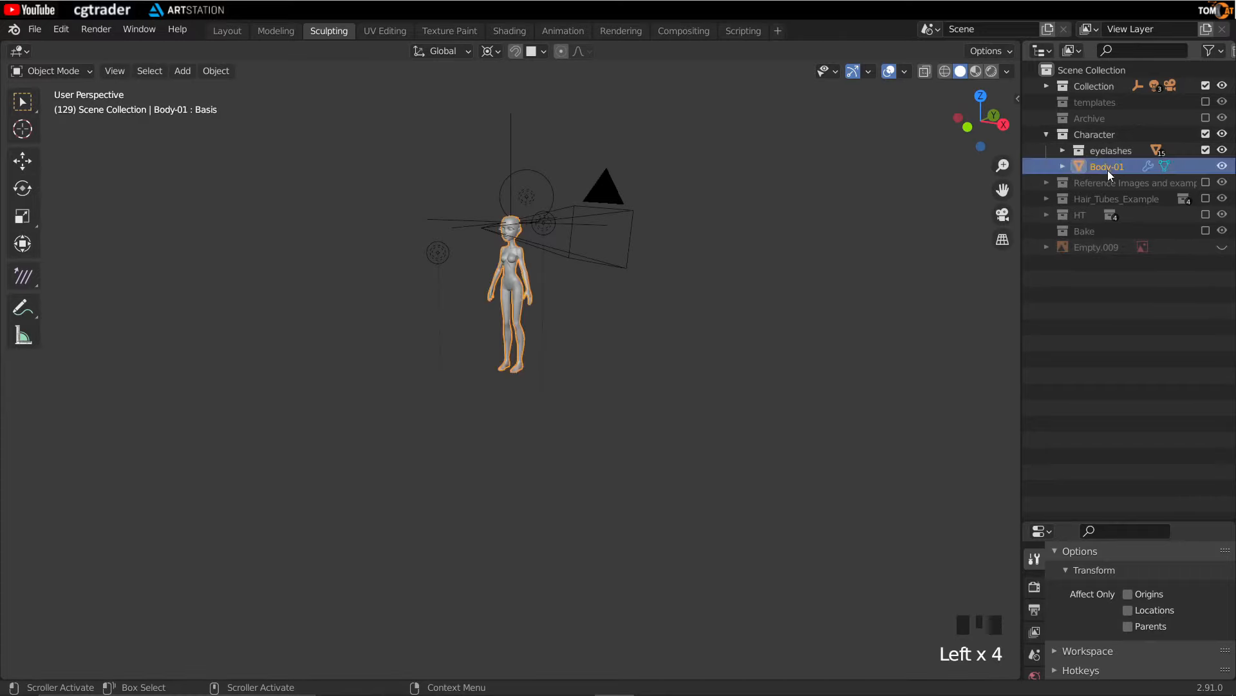
{"action": "key", "text": "Tab"}
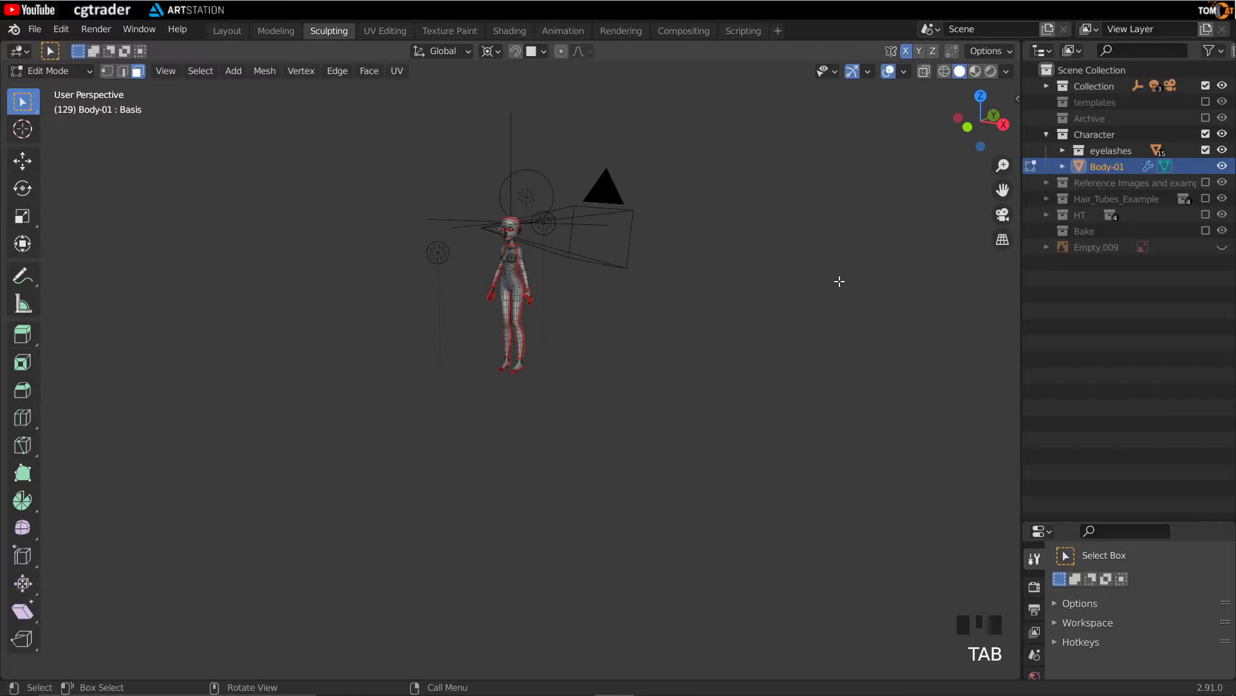
{"action": "left_click_drag", "start_coordinate": [439, 205], "coordinate": [542, 277]}
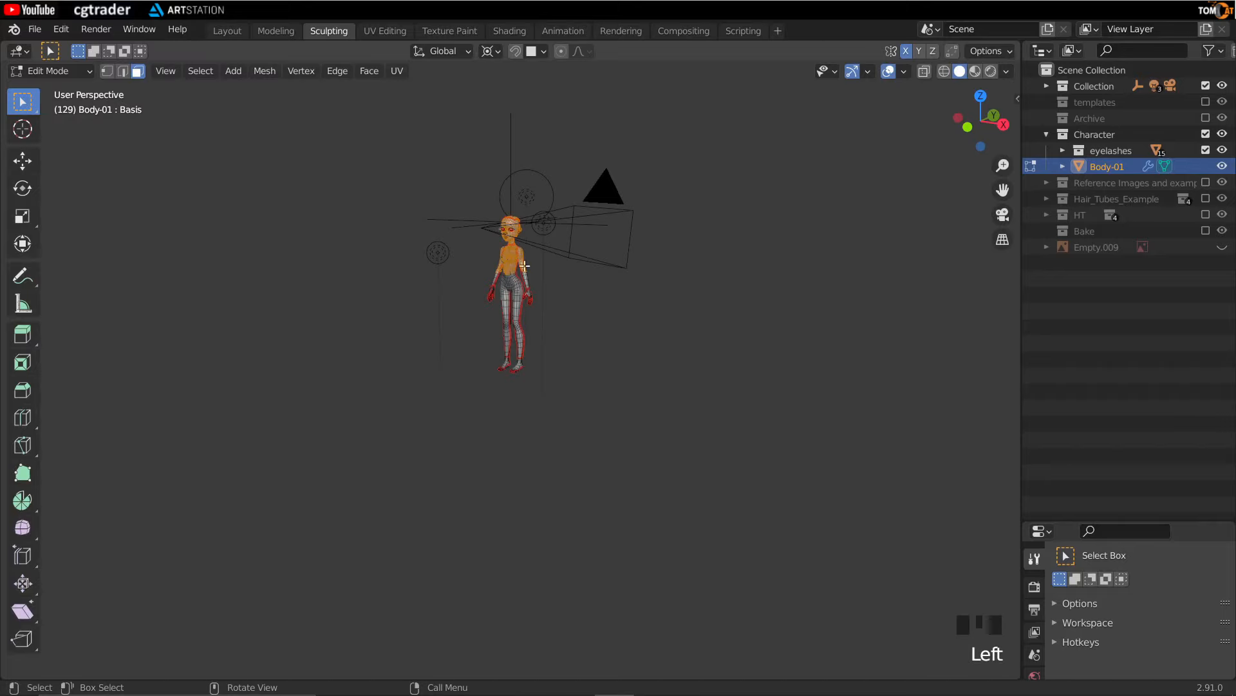
{"action": "key", "text": "KP_Decimal"}
- Select the linked face regions of the head
{"action": "left_click", "coordinate": [323, 320]}
{"action": "middle_click_drag", "start_coordinate": [518, 324], "coordinate": [464, 358]}
{"action": "key", "text": "l"}
{"action": "key", "text": "l"}
{"action": "left_click", "coordinate": [384, 350]}
- Add the remaining linked head regions to the selection in X-ray view
{"action": "key", "text": "l"}
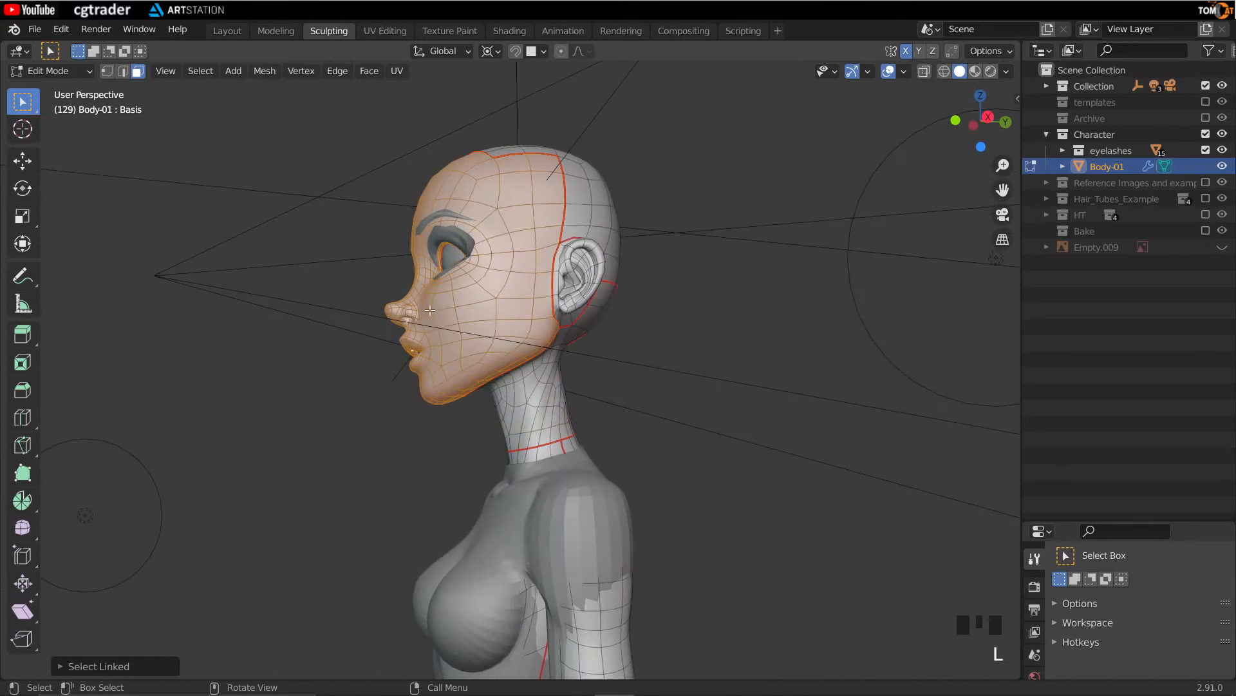
{"action": "middle_click_drag", "start_coordinate": [438, 310], "coordinate": [593, 384]}
{"action": "scroll", "coordinate": [528, 417], "scroll_direction": "up", "scroll_amount": 2}
{"action": "middle_click_drag", "start_coordinate": [528, 417], "coordinate": [406, 309]}
{"action": "key", "text": "alt+z"}
{"action": "key", "text": "l"}
{"action": "key", "text": "l"}
{"action": "key", "text": "l"}
{"action": "key", "text": "l"}
{"action": "key", "text": "l"}
{"action": "key", "text": "l"}
{"action": "middle_click_drag", "start_coordinate": [435, 358], "coordinate": [425, 328]}
{"action": "key", "text": "l"}
{"action": "key", "text": "l"}
{"action": "key", "text": "l"}
{"action": "key", "text": "l"}
{"action": "mouse_move", "coordinate": [300, 367]}
{"action": "middle_mouse_down"}
{"action": "mouse_move", "coordinate": [413, 371]}
{"action": "mouse_move", "coordinate": [315, 408]}
{"action": "mouse_move", "coordinate": [345, 408]}
{"action": "mouse_move", "coordinate": [406, 362]}
{"action": "mouse_move", "coordinate": [303, 360]}
{"action": "middle_mouse_up"}
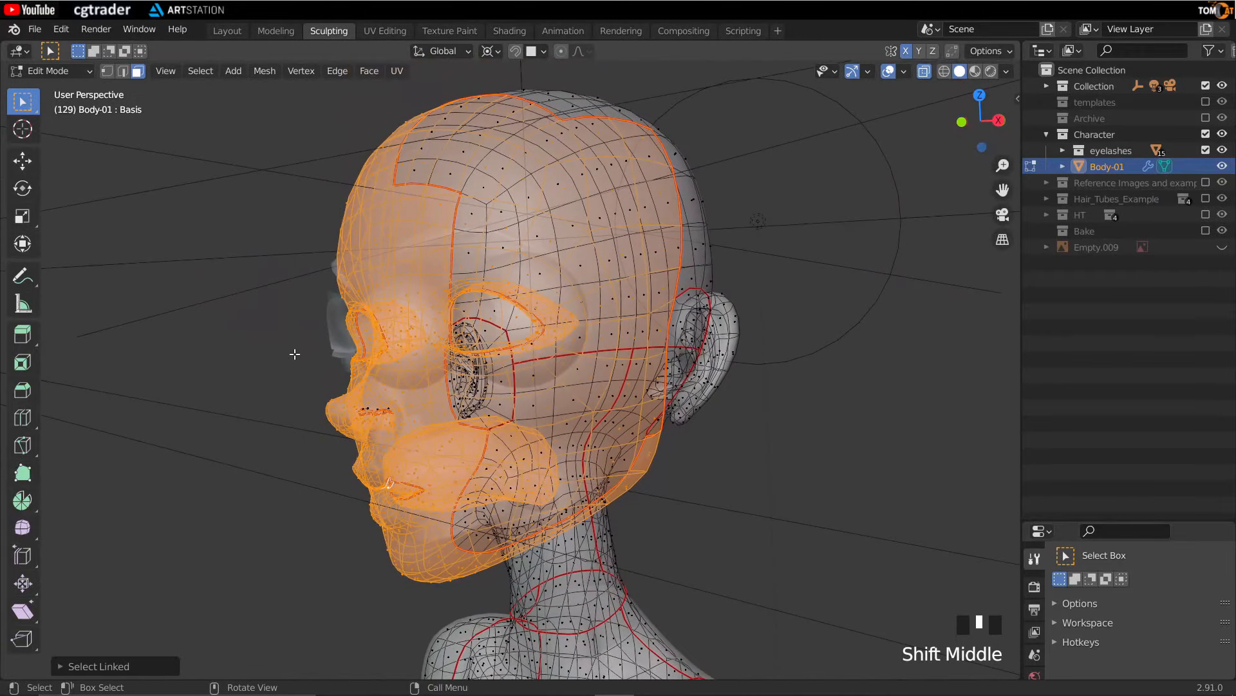
- Duplicate the selected head faces in place, separate the copy into a new object and return to Object Mode
{"action": "key", "text": "shift+d"}
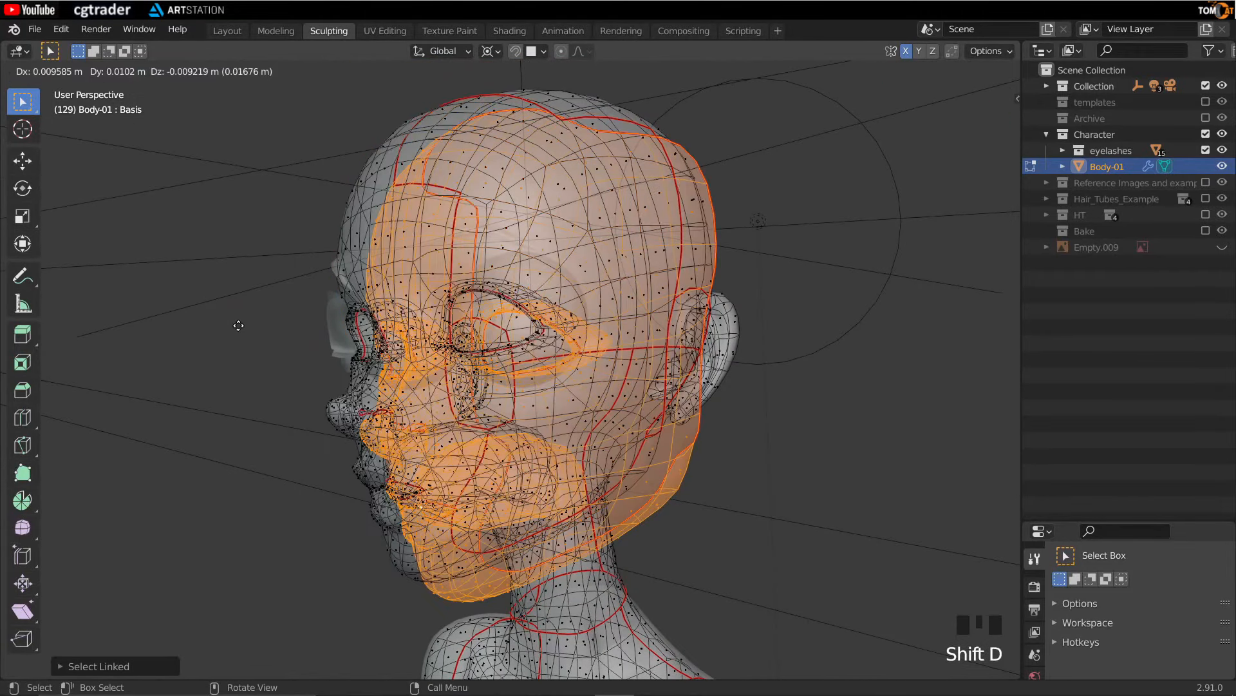
{"action": "right_click", "coordinate": [238, 325]}
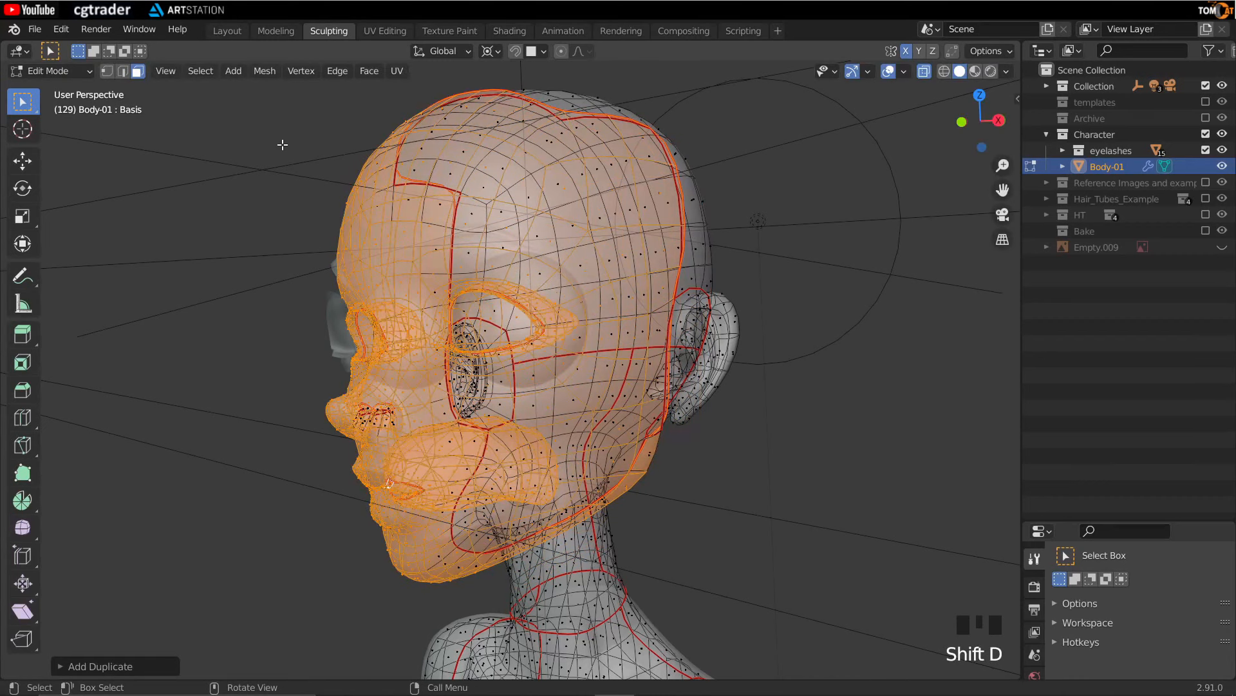
{"action": "left_click", "coordinate": [261, 74]}
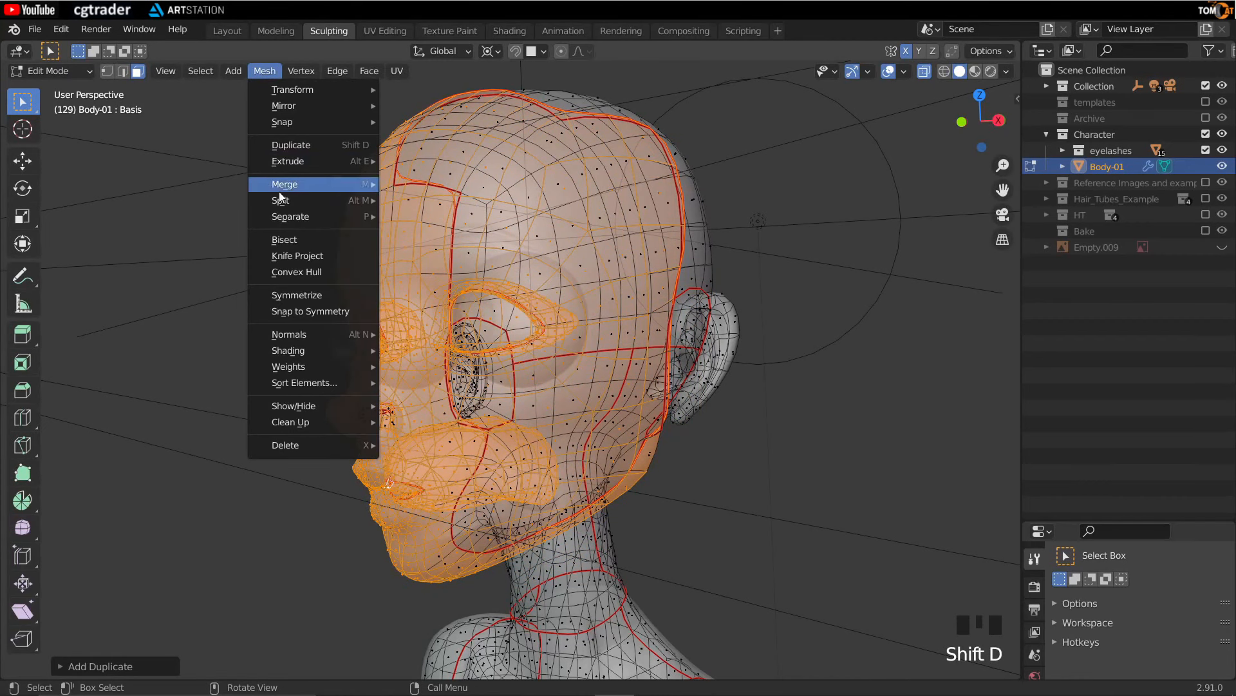
{"action": "mouse_move", "coordinate": [286, 218]}
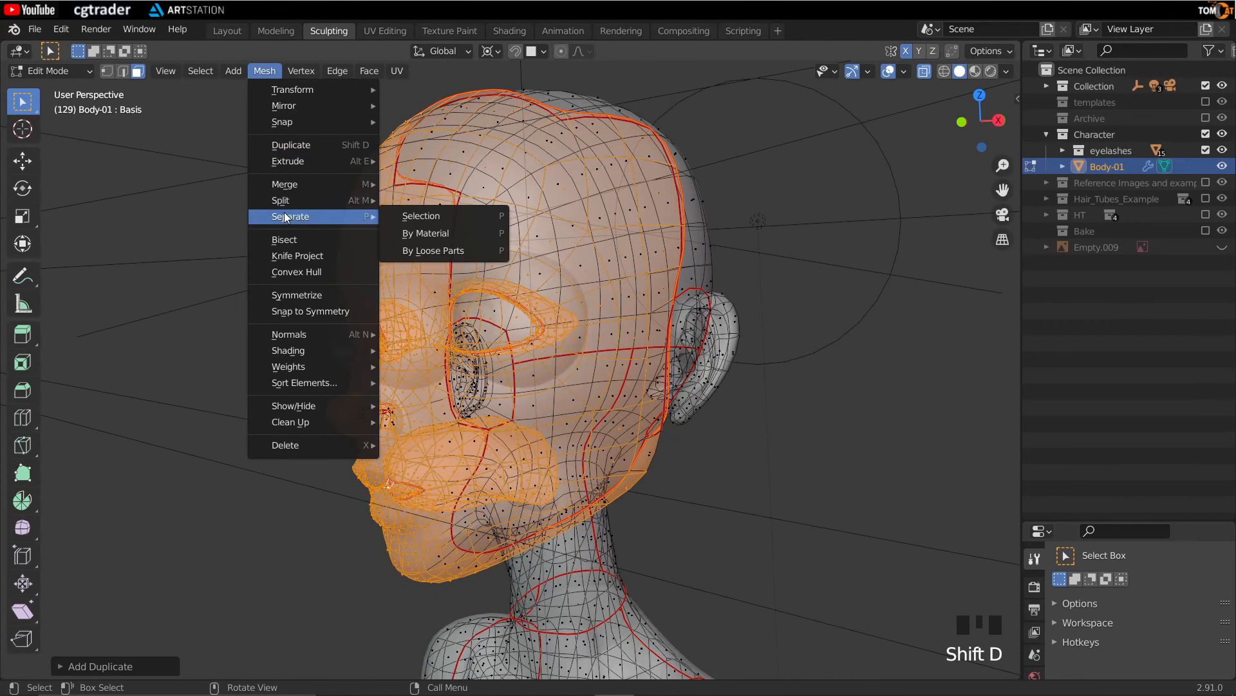
{"action": "left_click", "coordinate": [421, 216]}
{"action": "key", "text": "Tab"}
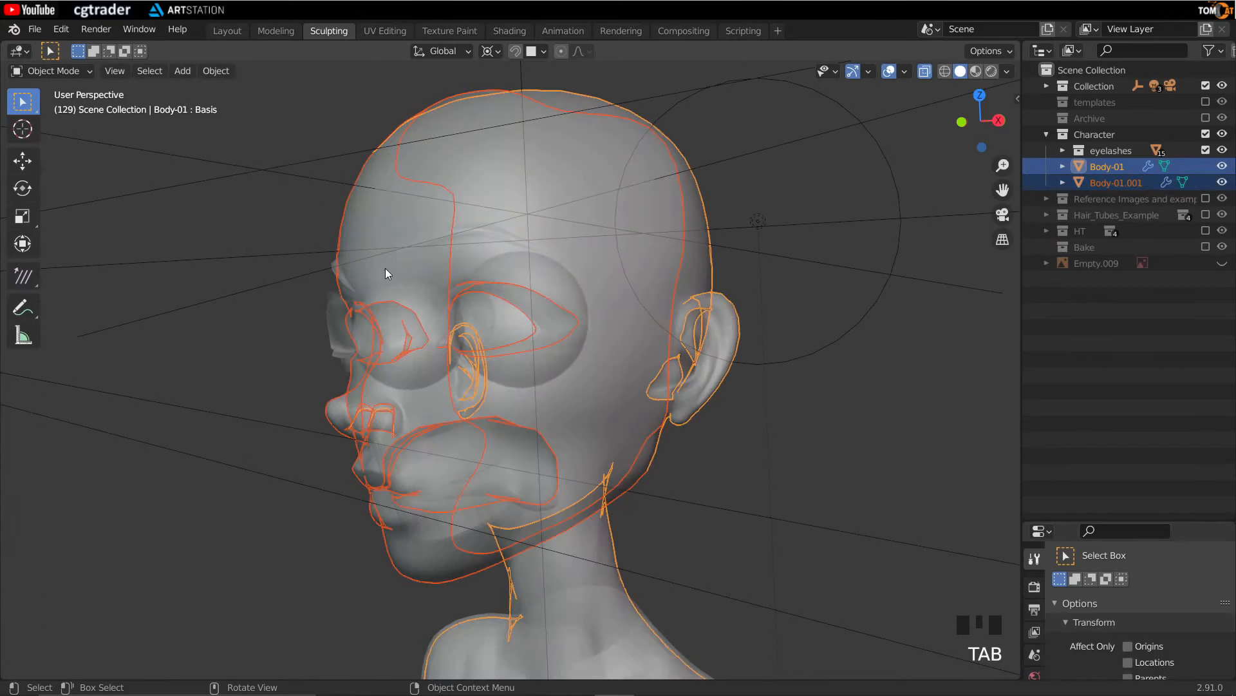
- Hide the jumpsuit and the original body to isolate the separated head
{"action": "scroll", "coordinate": [592, 600], "scroll_direction": "down", "scroll_amount": 3}
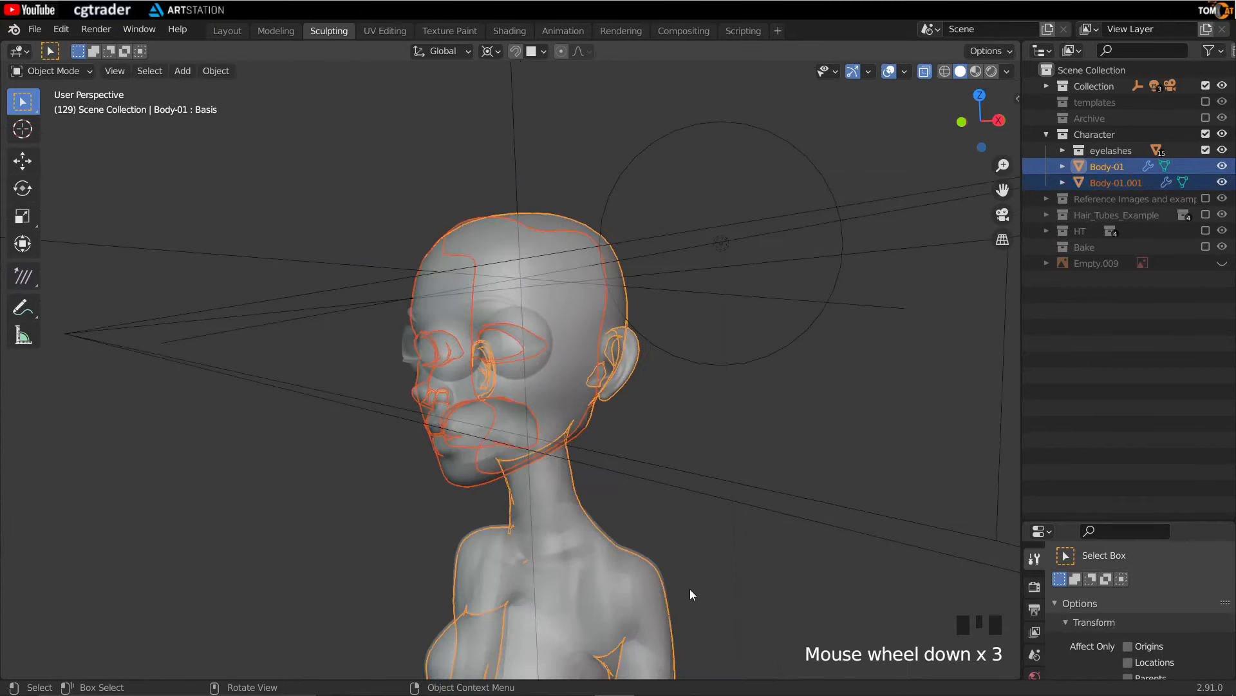
{"action": "double_click", "coordinate": [662, 604]}
{"action": "scroll", "coordinate": [462, 513], "scroll_direction": "down", "scroll_amount": 4}
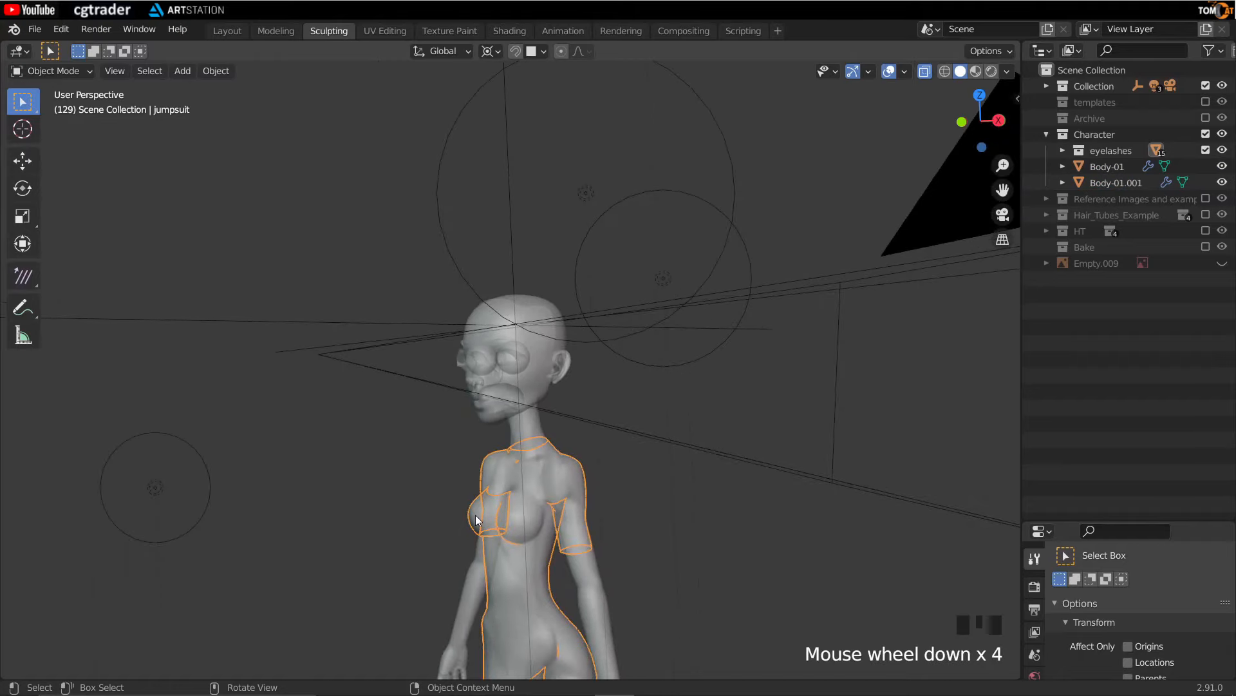
{"action": "key", "text": "h"}
{"action": "left_click", "coordinate": [561, 501]}
{"action": "key", "text": "h"}
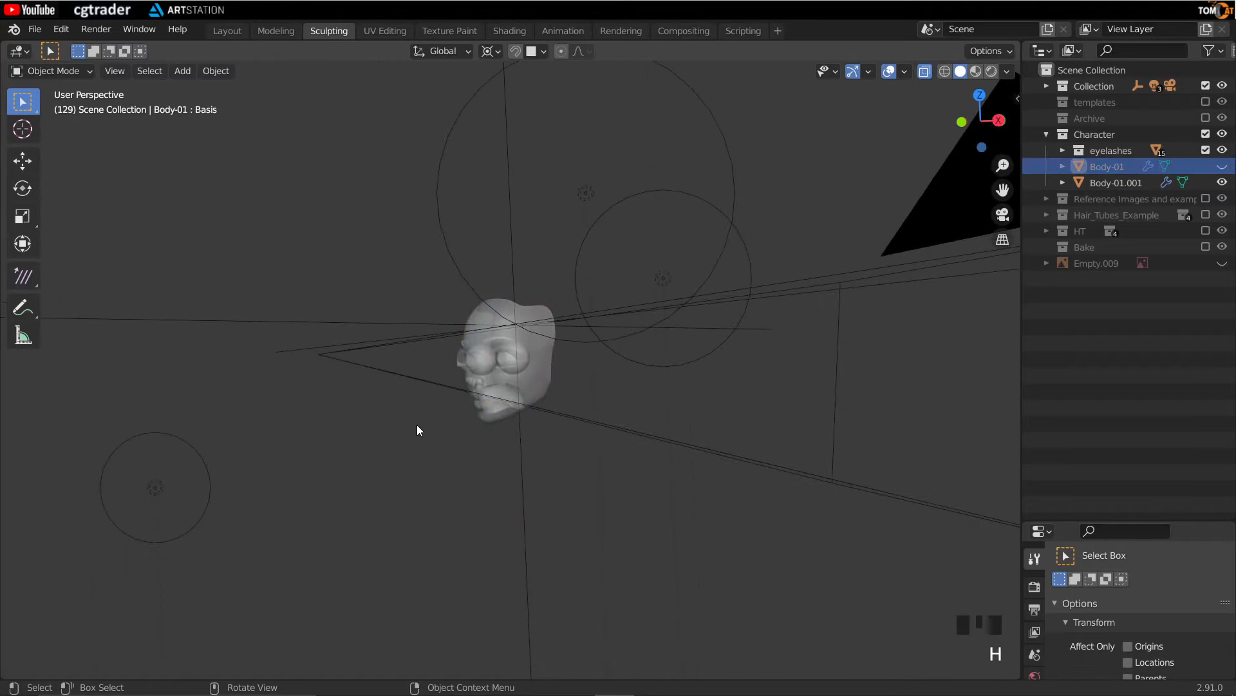
- Select the separated head object
{"action": "key", "text": "alt+z"}
{"action": "middle_click_drag", "start_coordinate": [402, 466], "coordinate": [717, 383]}
{"action": "scroll", "coordinate": [610, 411], "scroll_direction": "up", "scroll_amount": 3}
{"action": "scroll", "coordinate": [568, 400], "scroll_direction": "up", "scroll_amount": 1}
{"action": "middle_click_drag", "start_coordinate": [568, 400], "coordinate": [996, 474]}
{"action": "key", "text": "shift+alt+z"}
{"action": "key", "text": "shift+alt+z"}
{"action": "double_click", "coordinate": [355, 474]}
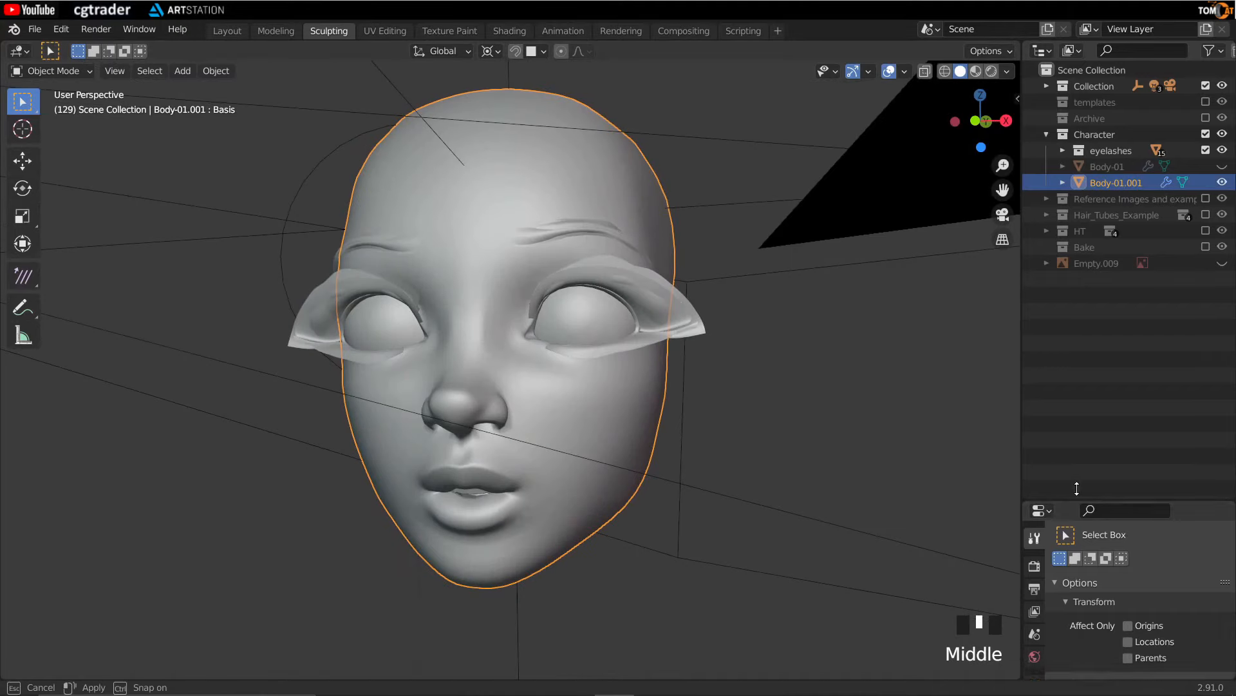
- Remove the Subdivision Surface modifier from the head object
{"action": "left_click_drag", "start_coordinate": [1068, 522], "coordinate": [1066, 273]}
{"action": "left_click", "coordinate": [1034, 480]}
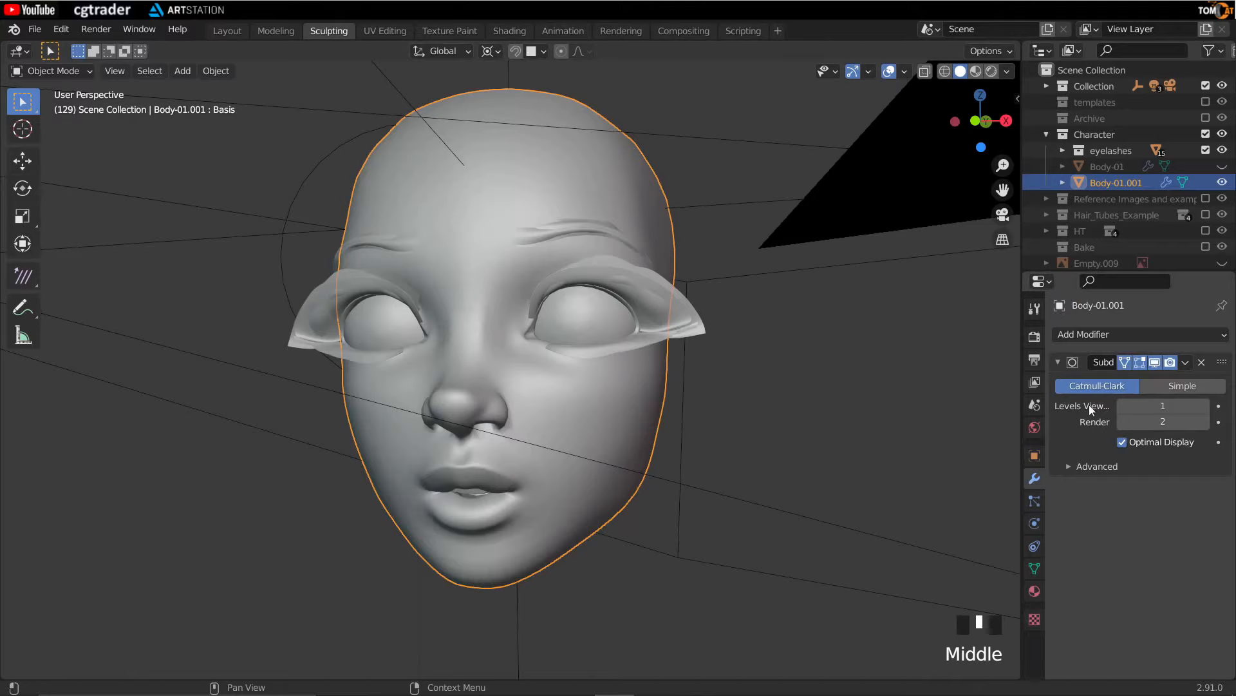
{"action": "left_click", "coordinate": [1202, 361]}
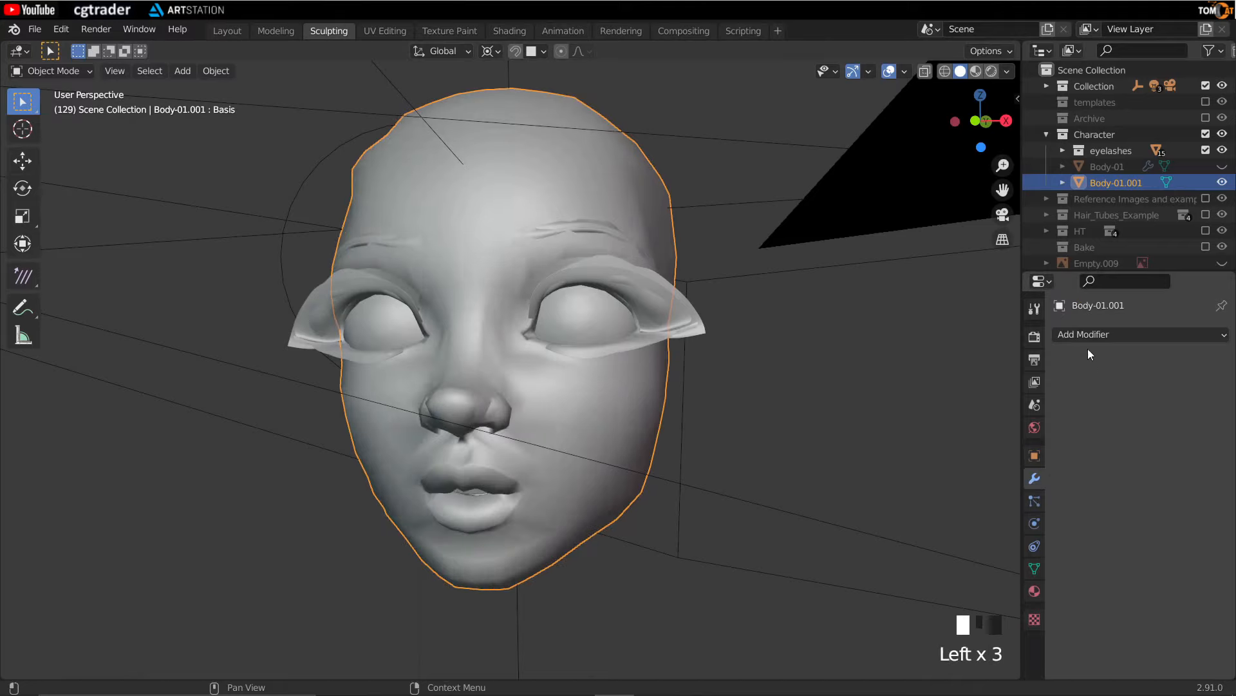
- Add a Multiresolution modifier to the head and subdivide it to level 6
{"action": "left_click", "coordinate": [1084, 336]}
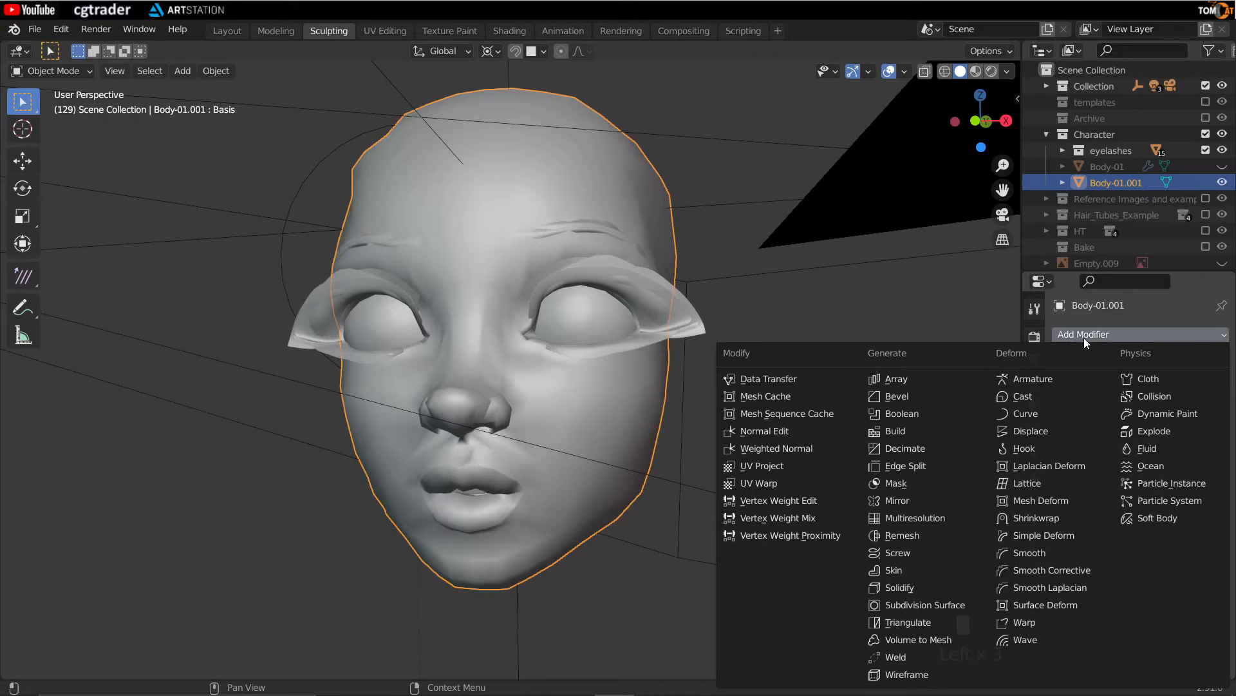
{"action": "left_click", "coordinate": [907, 517]}
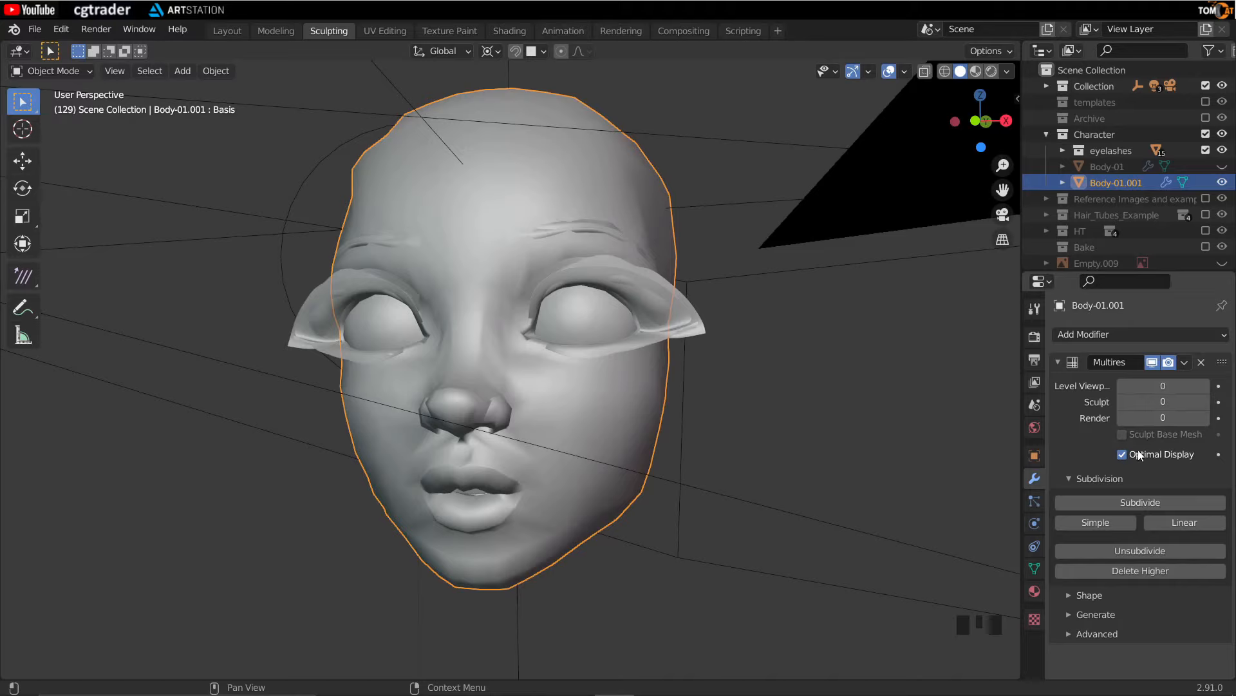
{"action": "left_click", "coordinate": [1113, 509]}
{"action": "left_click", "coordinate": [1111, 503]}
{"action": "left_click", "coordinate": [1111, 503]}
{"action": "left_click", "coordinate": [1139, 504]}
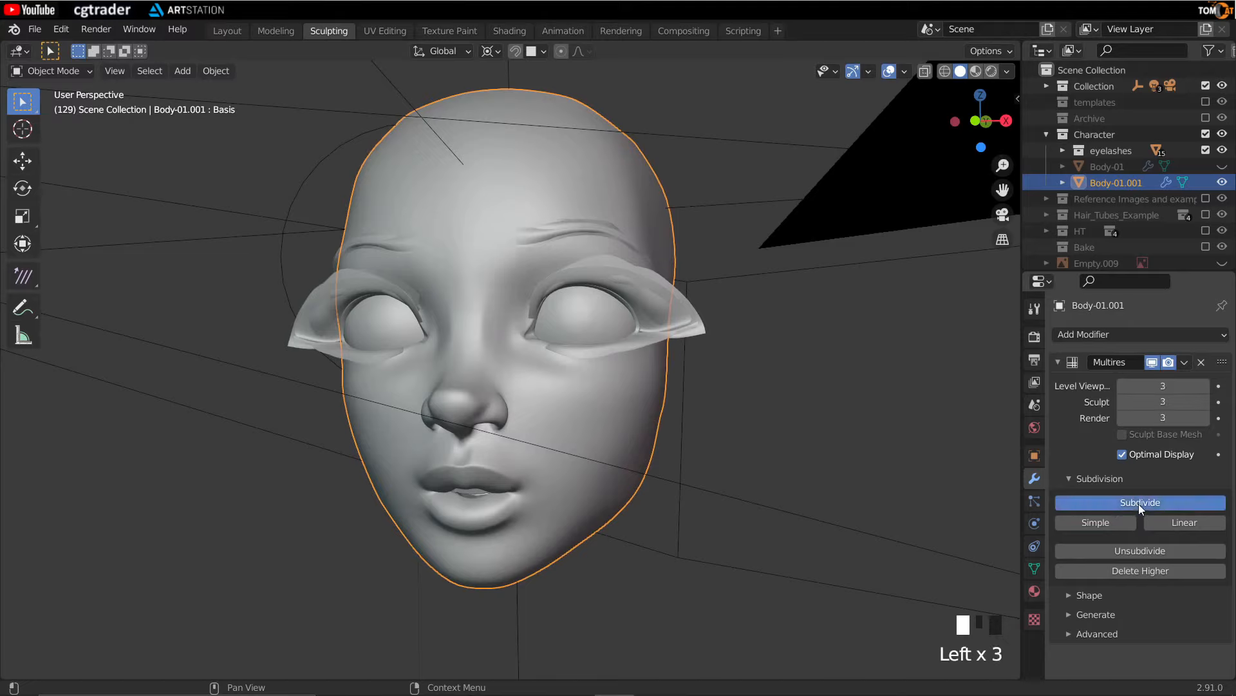
{"action": "left_click", "coordinate": [1150, 499]}
{"action": "left_click", "coordinate": [1145, 502]}
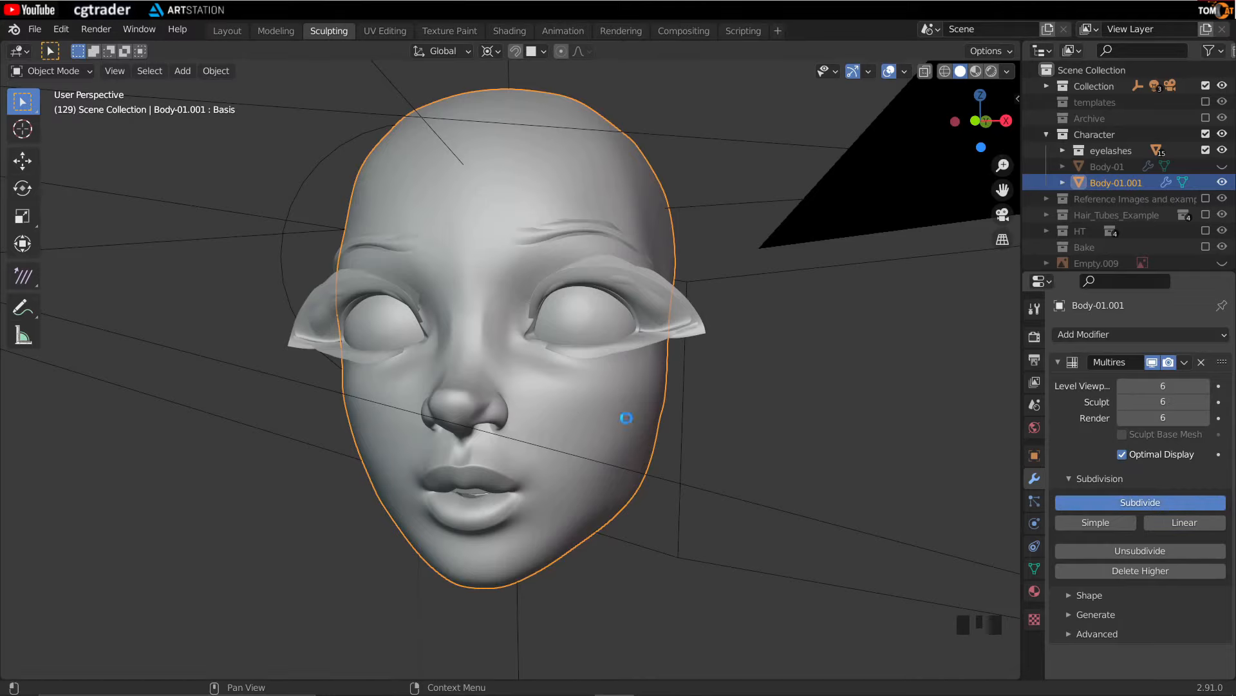
- Toggle the wireframe display of the head
{"action": "middle_click_drag", "start_coordinate": [577, 402], "coordinate": [550, 428]}
{"action": "key", "text": "shift+alt+z"}
{"action": "key", "text": "shift+alt+z"}
{"action": "key", "text": "shift+z"}
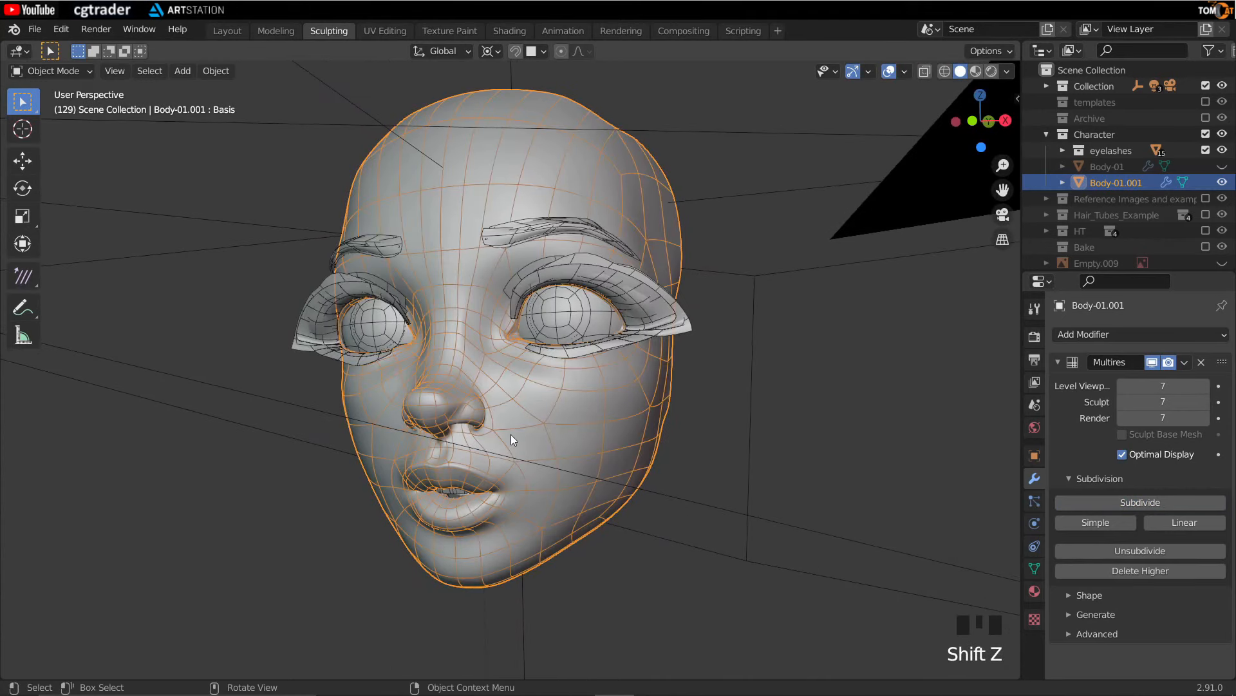
- Switch the head object to Sculpt Mode
{"action": "left_click", "coordinate": [54, 71]}
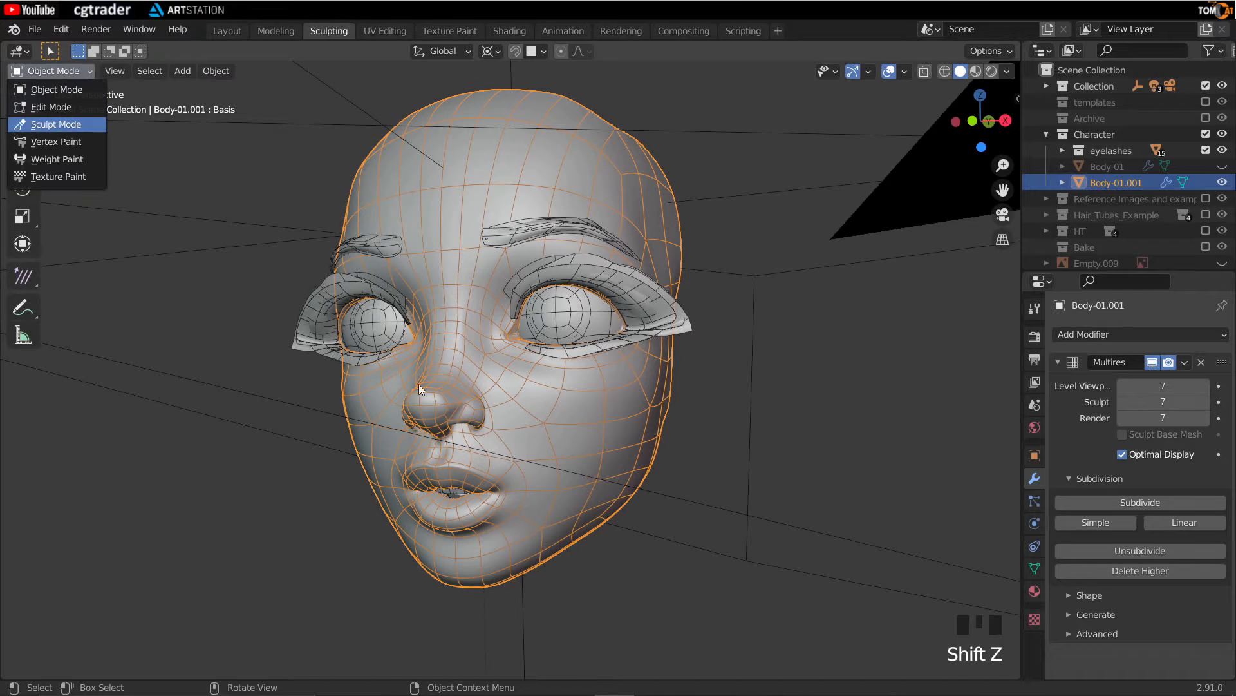
{"action": "key", "text": "Return"}
{"action": "scroll", "coordinate": [491, 470], "scroll_direction": "up", "scroll_amount": 5}
{"action": "mouse_move", "coordinate": [491, 469]}
{"action": "middle_mouse_down", "text": "shift"}
{"action": "mouse_move", "coordinate": [494, 405]}
{"action": "mouse_move", "coordinate": [529, 418]}
{"action": "mouse_move", "coordinate": [552, 409]}
{"action": "middle_mouse_up", "text": "shift"}
{"action": "middle_click_drag", "start_coordinate": [344, 465], "coordinate": [373, 423]}
{"action": "scroll", "coordinate": [552, 401], "scroll_direction": "down", "scroll_amount": 9}
{"action": "middle_click_drag", "start_coordinate": [552, 402], "coordinate": [583, 338]}
- Set the viewport focal length to 200 mm
{"action": "key", "text": "n"}
{"action": "left_click", "coordinate": [1012, 169]}
{"action": "middle_click_drag", "start_coordinate": [637, 141], "coordinate": [689, 135]}
{"action": "left_click", "coordinate": [924, 116]}
{"action": "type", "text": "200"}
{"action": "key", "text": "Return"}
{"action": "scroll", "coordinate": [519, 303], "scroll_direction": "down", "scroll_amount": 3}
{"action": "middle_click_drag", "start_coordinate": [459, 289], "coordinate": [528, 385]}
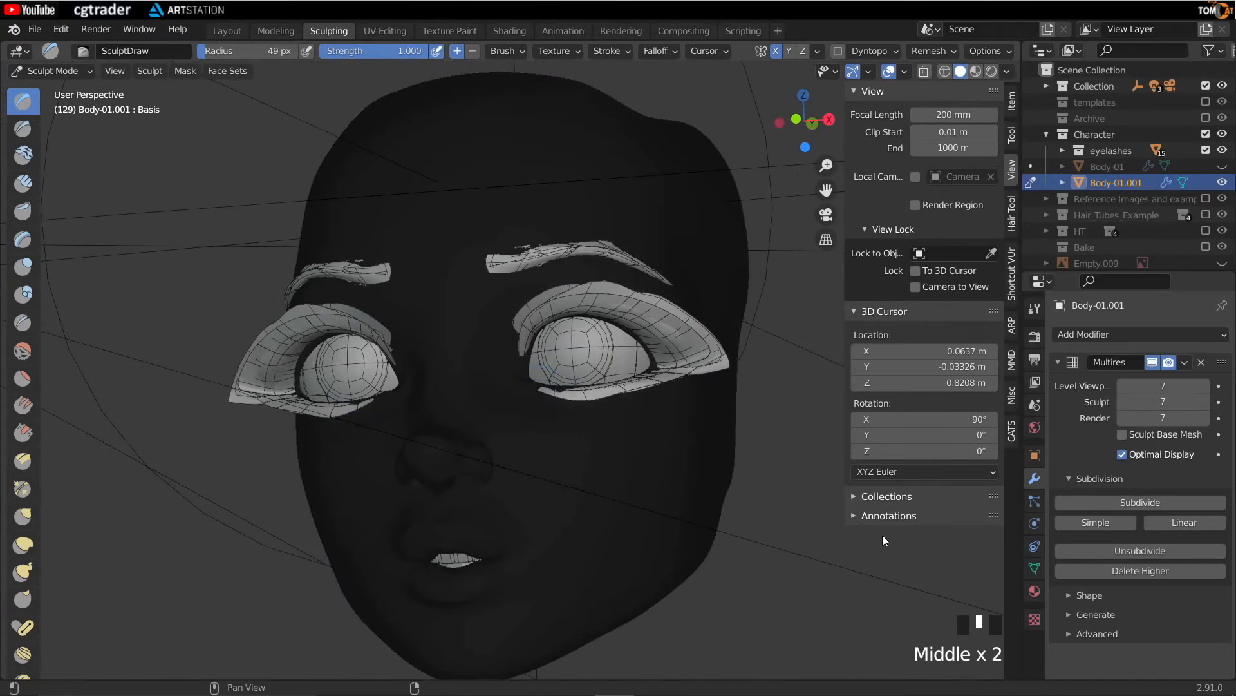
- Open the Tool tab of the sidebar
{"action": "mouse_move", "coordinate": [611, 297]}
{"action": "middle_mouse_down"}
{"action": "mouse_move", "coordinate": [623, 324]}
{"action": "mouse_move", "coordinate": [475, 359]}
{"action": "mouse_move", "coordinate": [229, 322]}
{"action": "middle_mouse_up"}
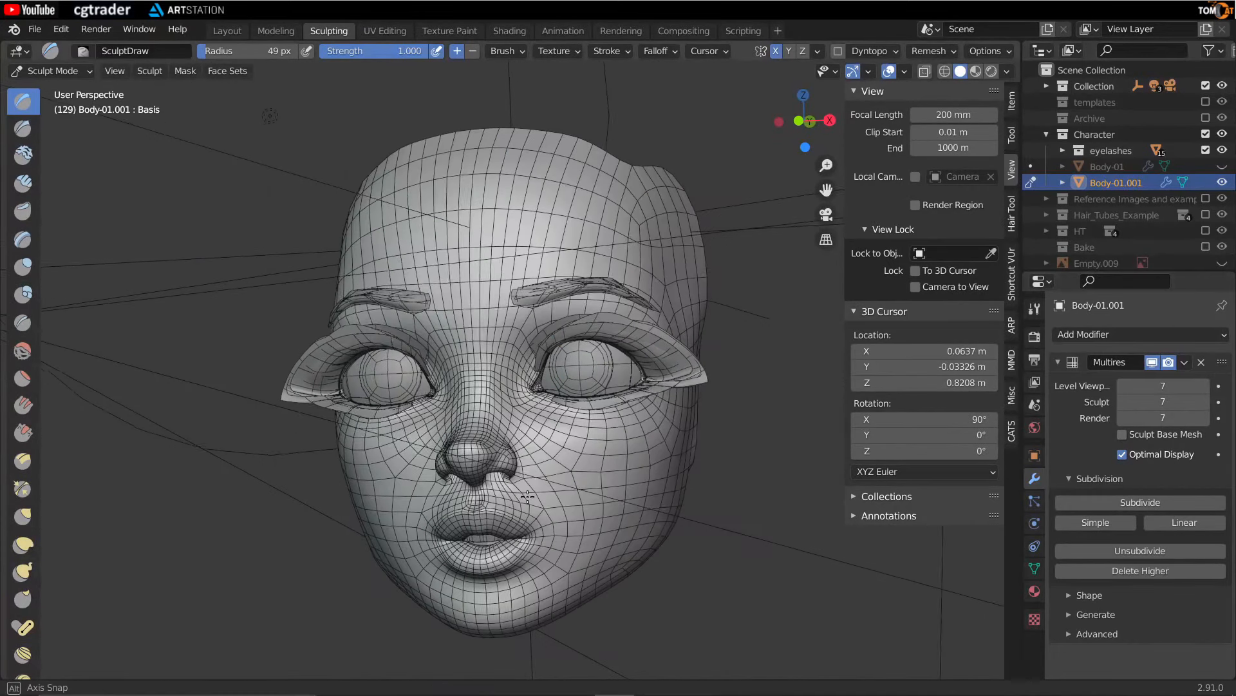
{"action": "left_click", "coordinate": [1011, 136]}
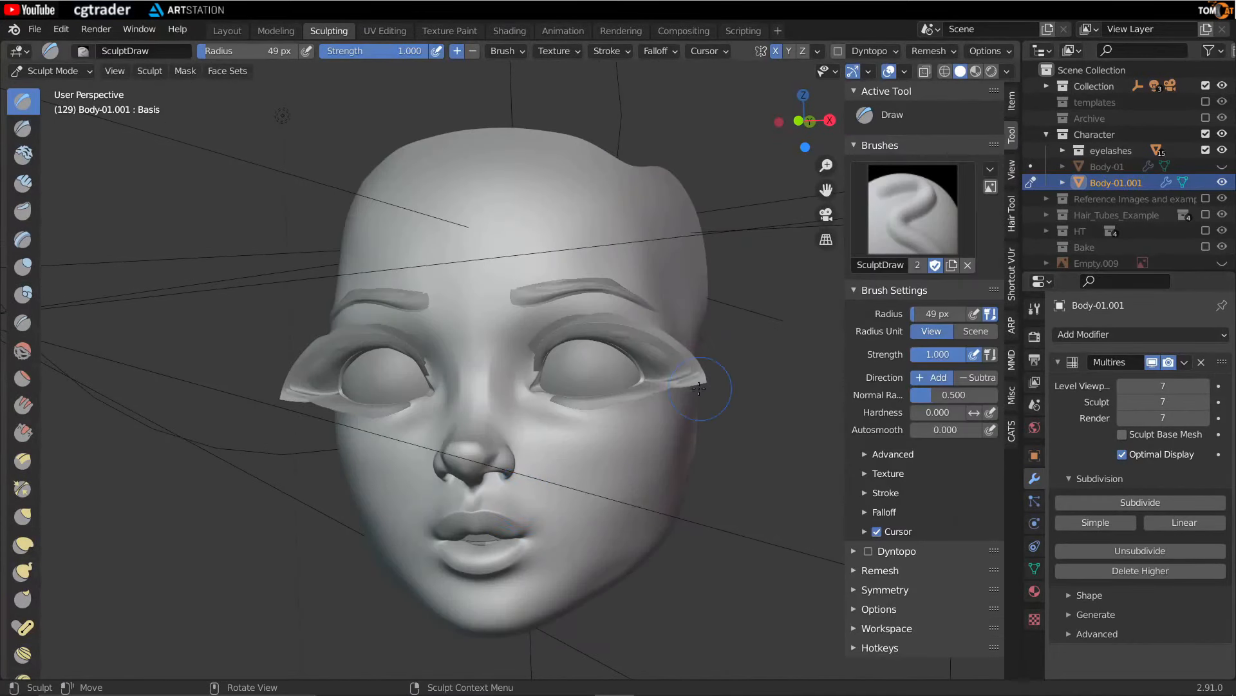
{"action": "left_click", "coordinate": [1011, 272]}
{"action": "left_click", "coordinate": [919, 162]}
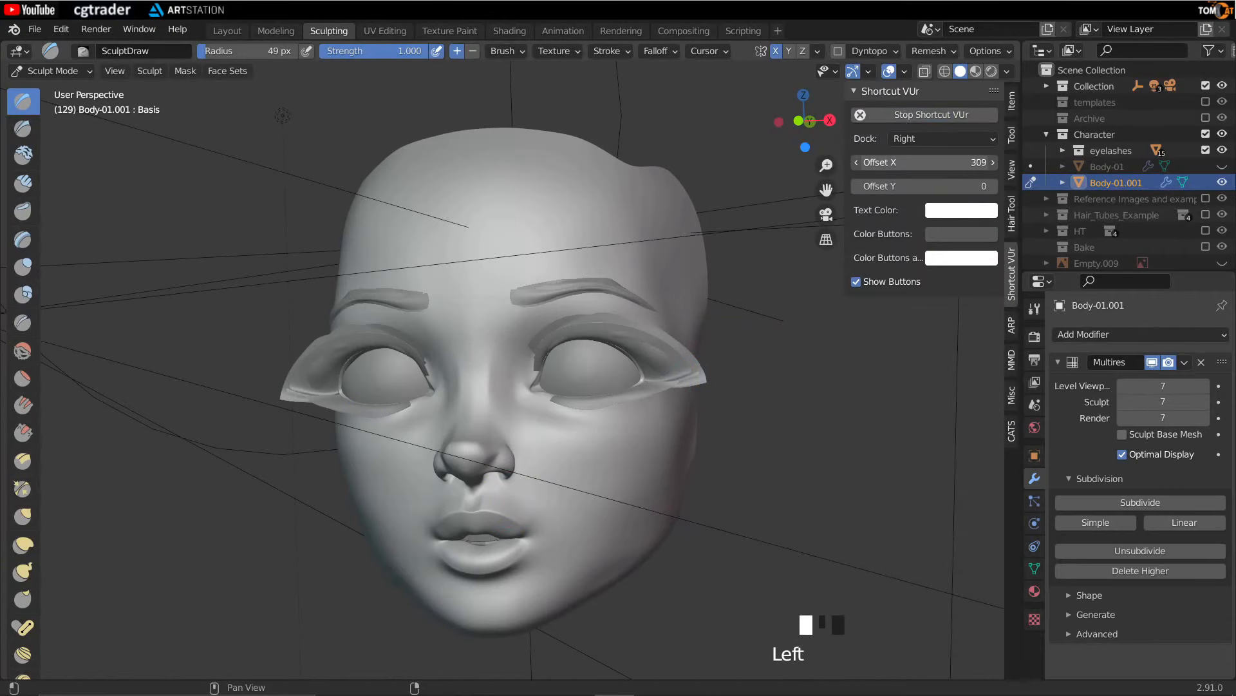
{"action": "left_click", "coordinate": [1012, 135]}
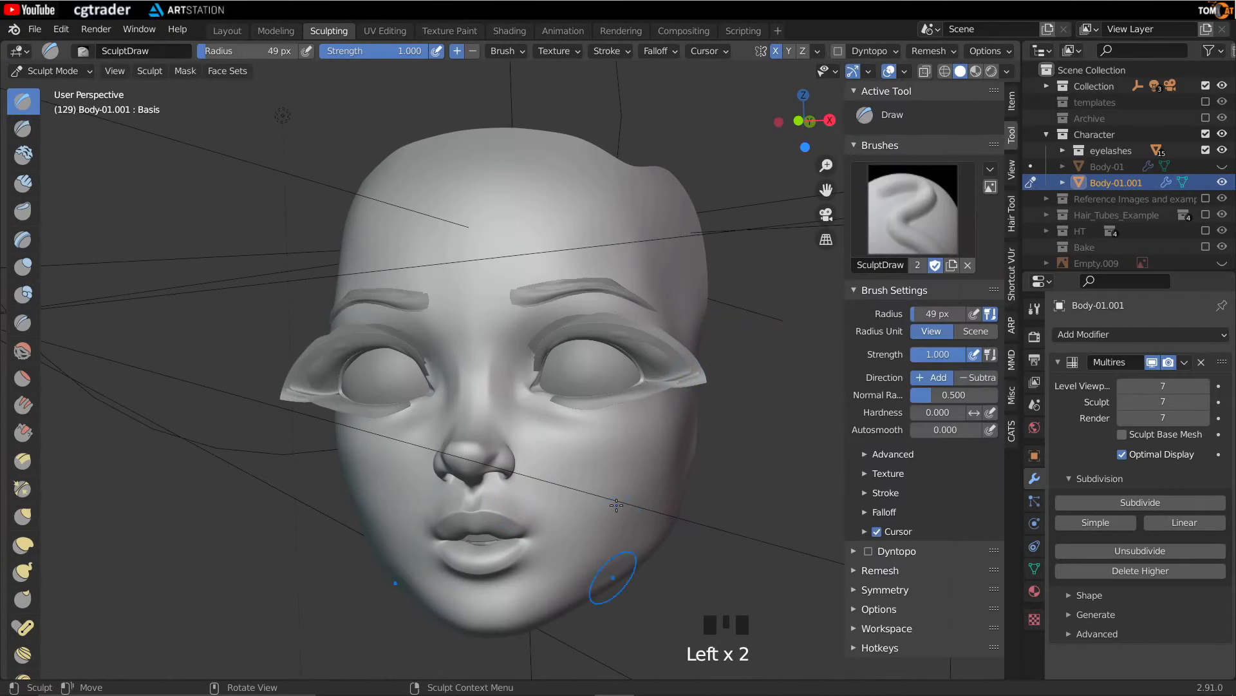
- Assign the A-lip mask texture to the Draw brush
{"action": "middle_click_drag", "start_coordinate": [731, 494], "coordinate": [709, 463]}
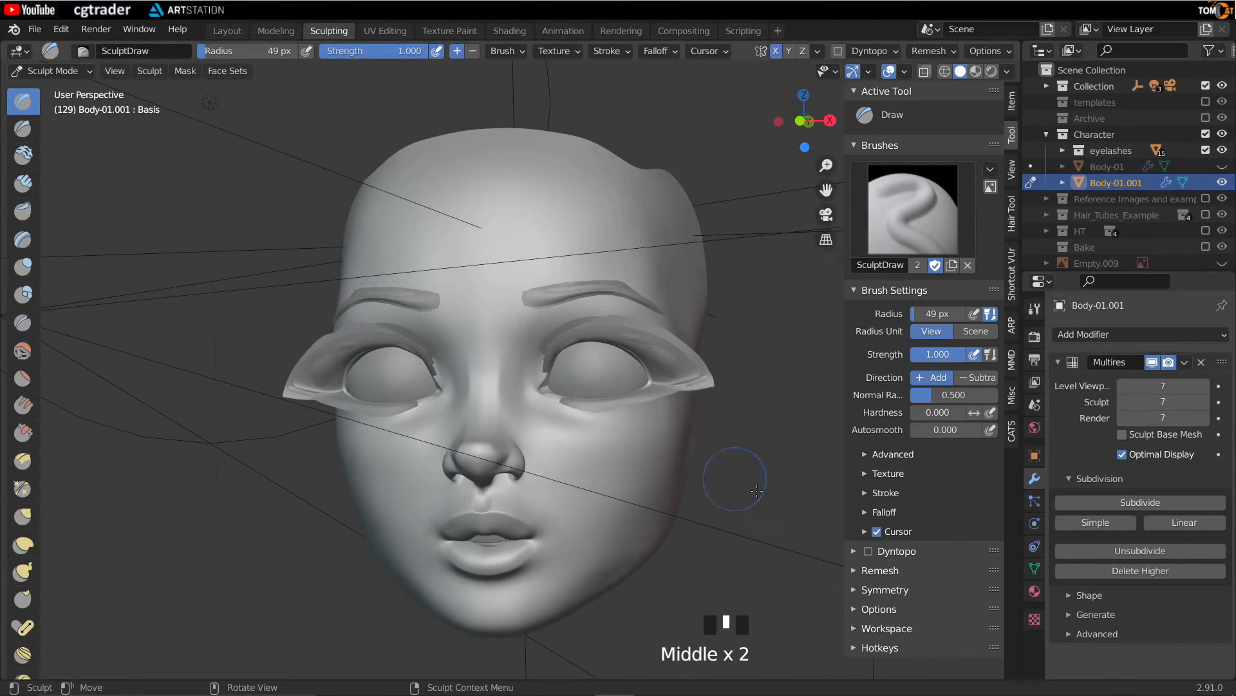
{"action": "left_click", "coordinate": [886, 473]}
{"action": "left_click", "coordinate": [859, 505]}
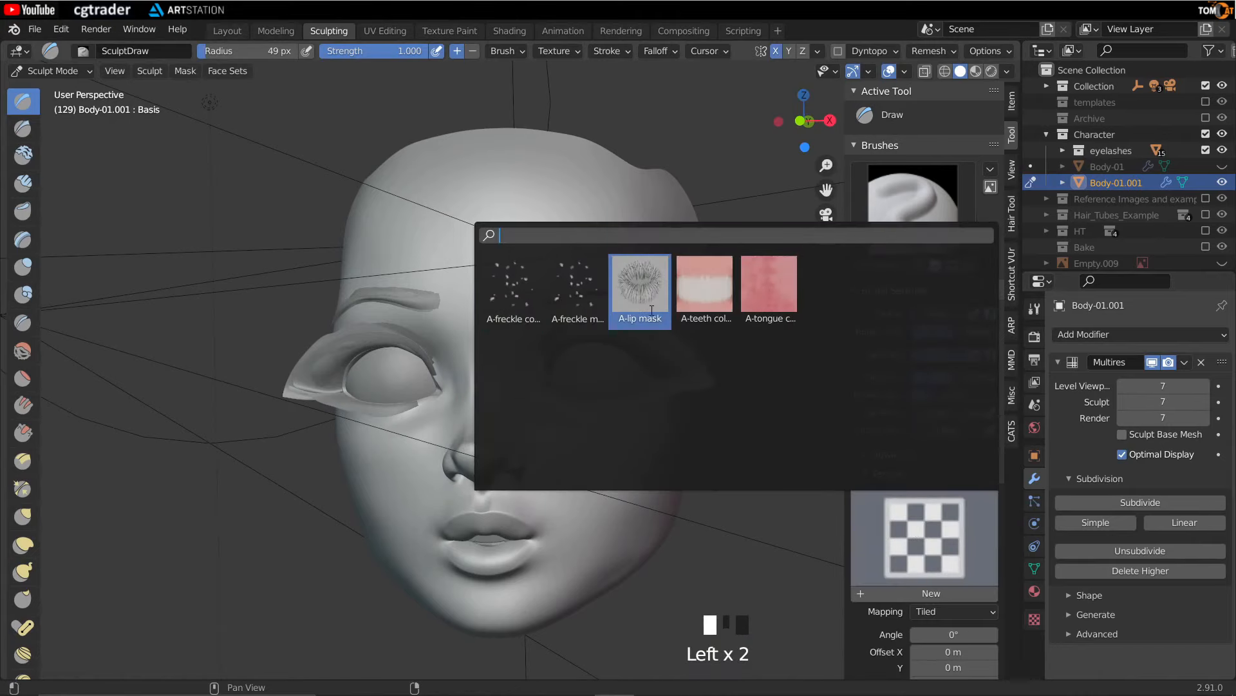
{"action": "left_click", "coordinate": [641, 286]}
- Set the lip mask texture's mapping to Stencil
{"action": "scroll", "coordinate": [929, 481], "scroll_direction": "down", "scroll_amount": 4}
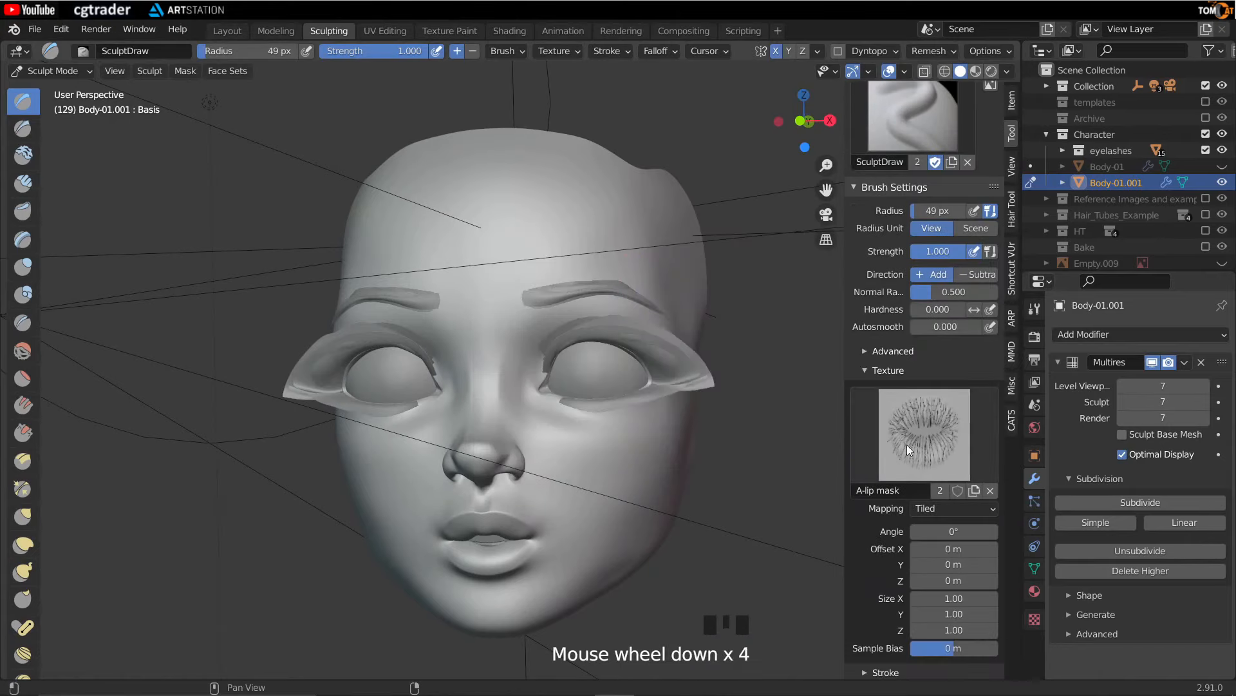
{"action": "left_click", "coordinate": [922, 508]}
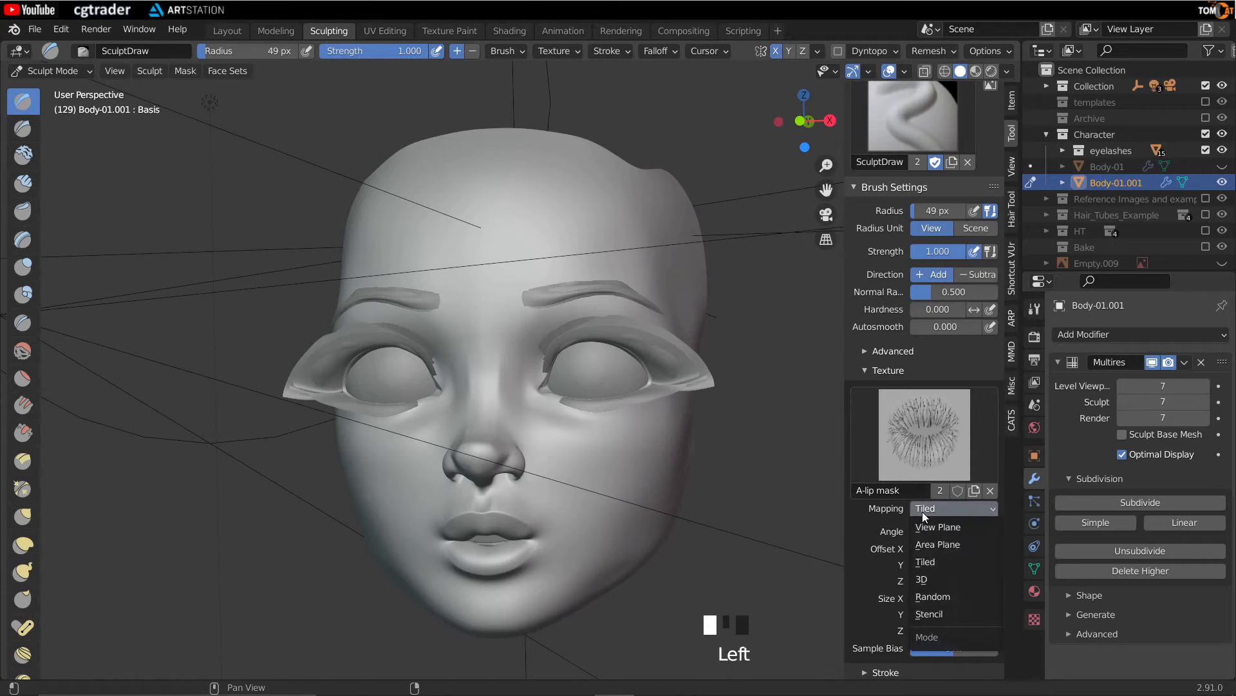
{"action": "left_click", "coordinate": [937, 615]}
{"action": "middle_click_drag", "start_coordinate": [805, 483], "coordinate": [915, 474]}
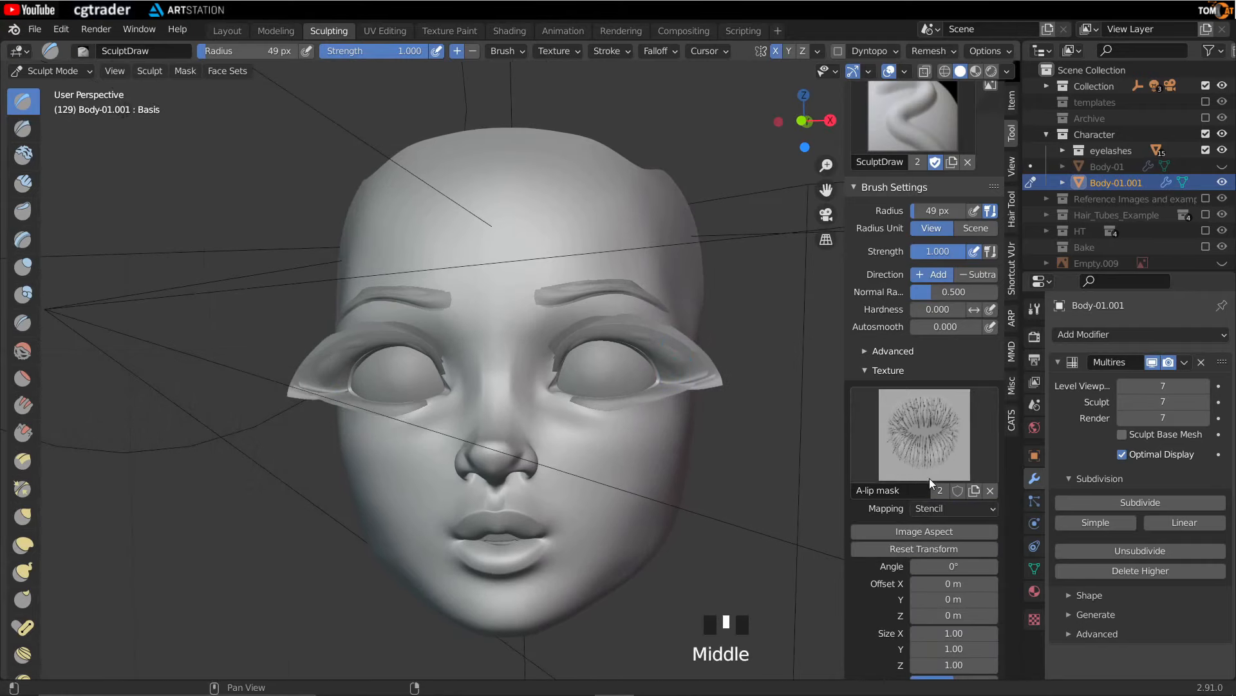
- Set the texture Sample Bias to -0.7 m and the brush strength to 0.1
{"action": "scroll", "coordinate": [933, 506], "scroll_direction": "down", "scroll_amount": 6}
{"action": "left_click", "coordinate": [941, 527]}
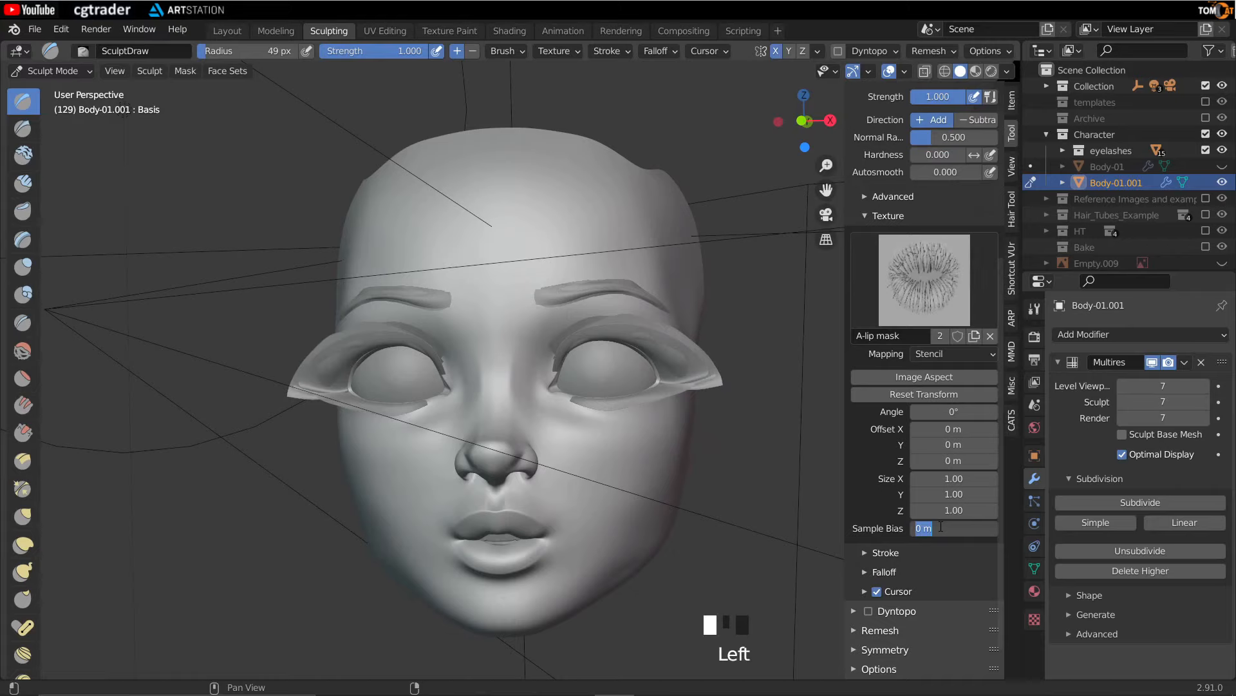
{"action": "key", "text": "Return"}
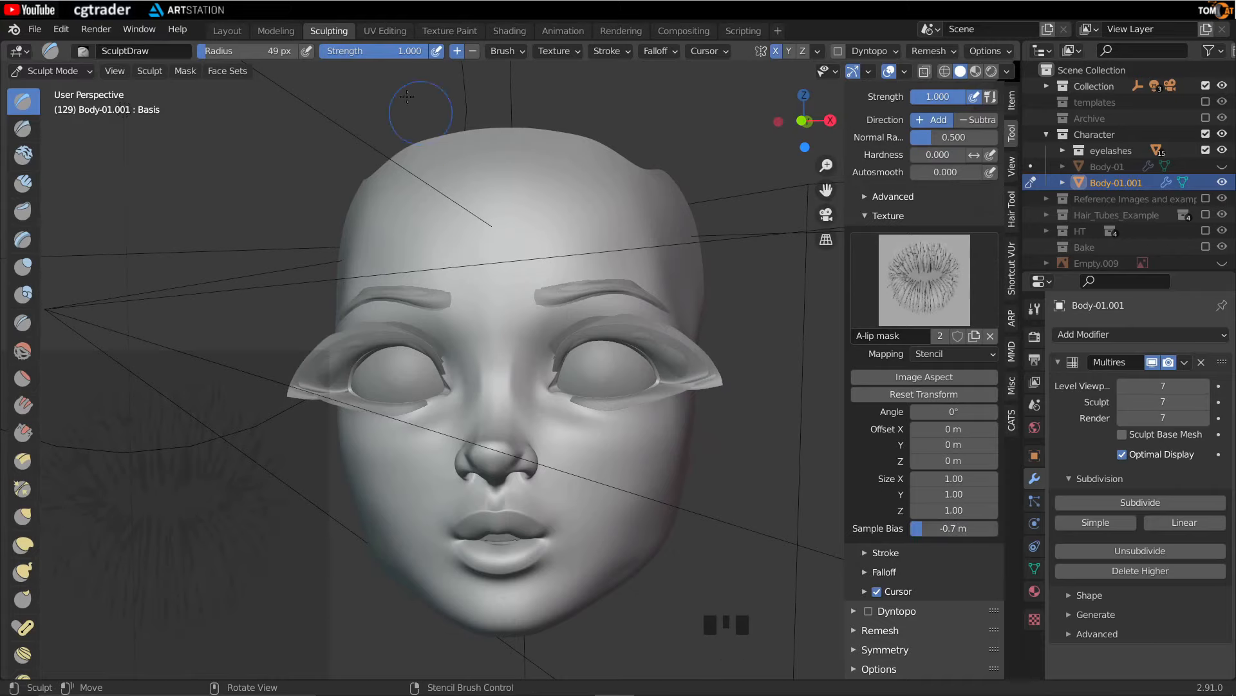
{"action": "left_click", "coordinate": [363, 56]}
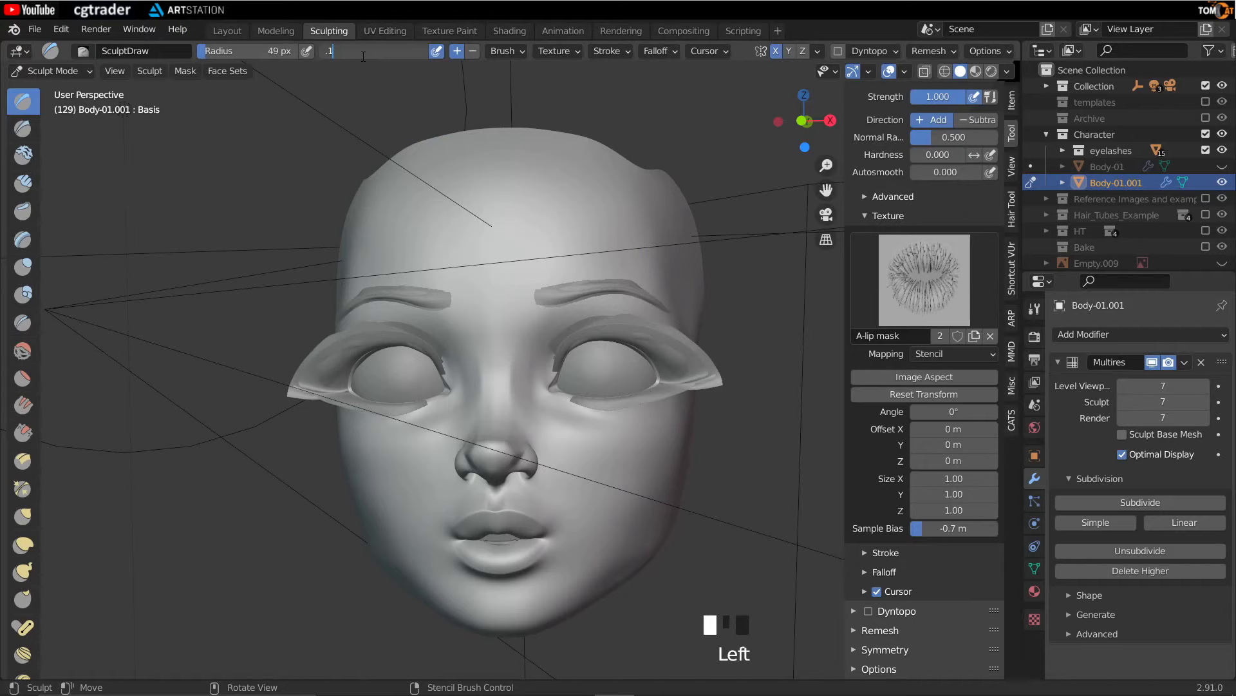
{"action": "key", "text": "Return"}
- Zoom in on the lips in front orthographic view and position the stencil over them
{"action": "middle_click_drag", "start_coordinate": [595, 389], "coordinate": [617, 388]}
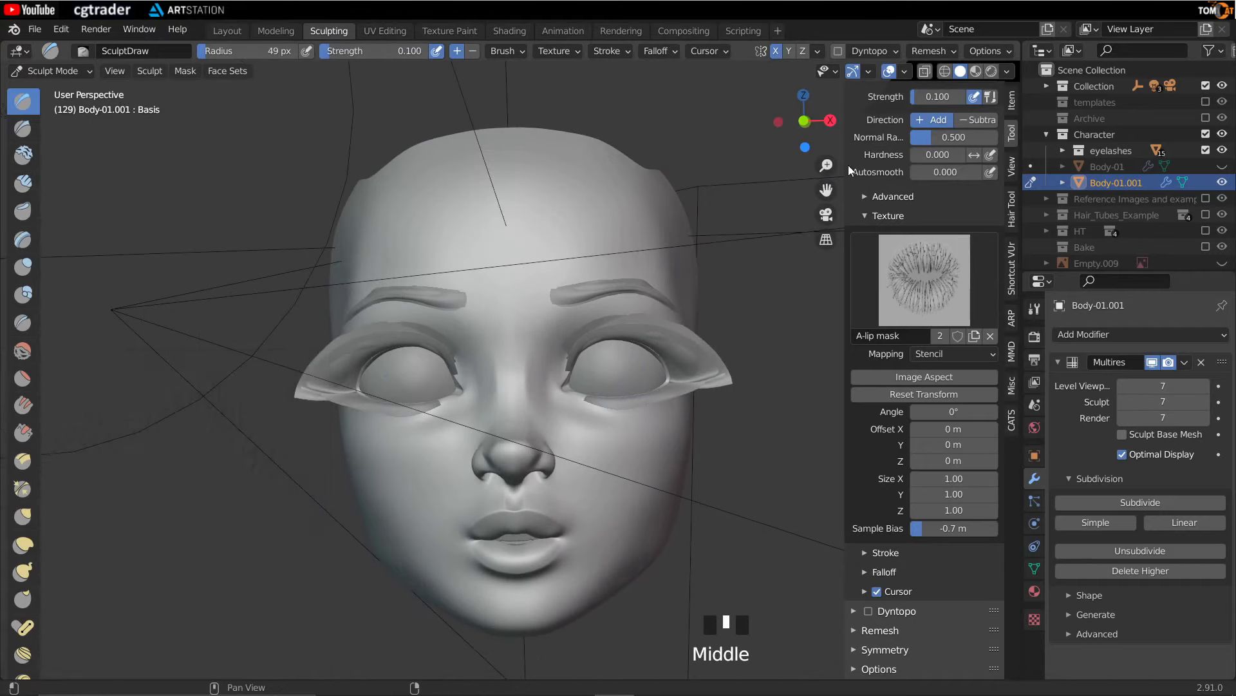
{"action": "left_click", "coordinate": [804, 121]}
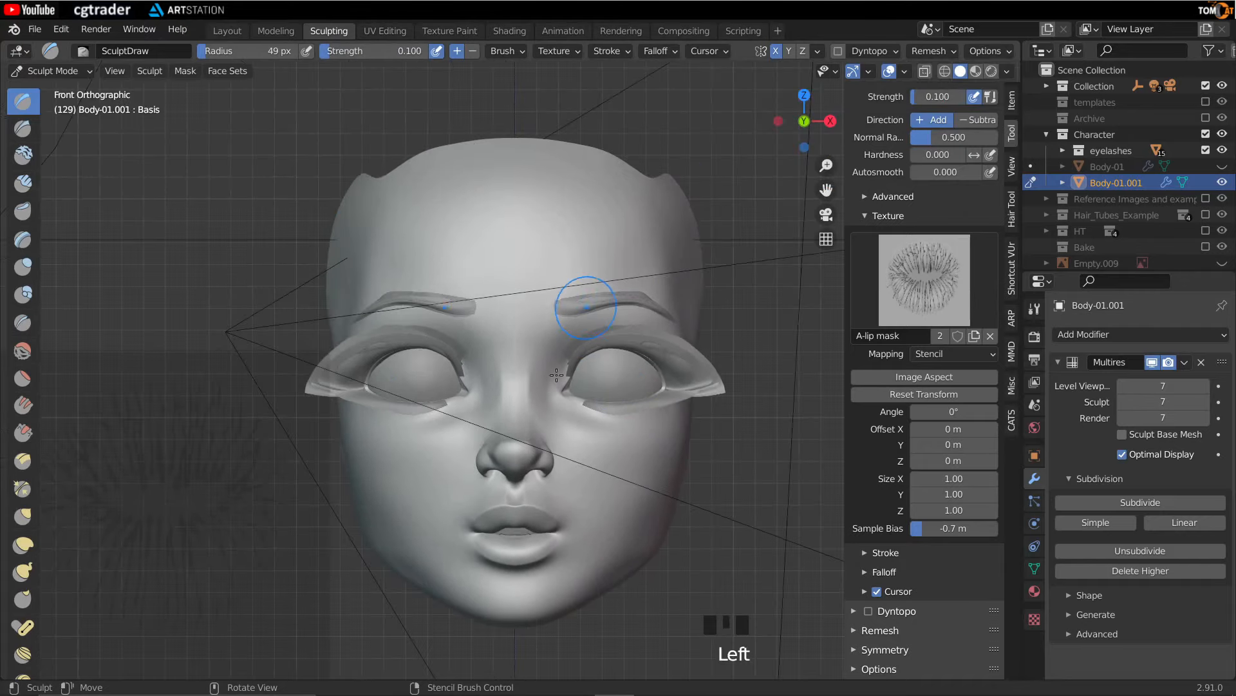
{"action": "scroll", "coordinate": [510, 441], "scroll_direction": "up", "scroll_amount": 2}
{"action": "middle_click_drag", "start_coordinate": [511, 441], "coordinate": [450, 235], "text": "shift"}
{"action": "scroll", "coordinate": [436, 431], "scroll_direction": "up", "scroll_amount": 5}
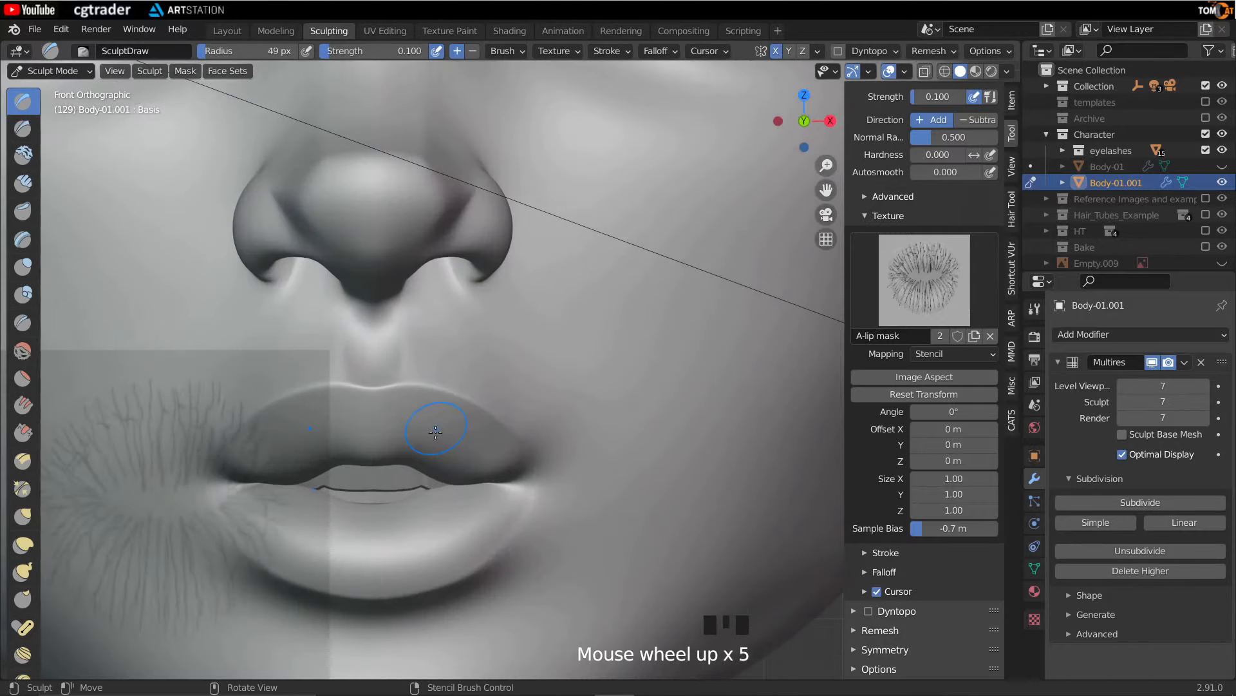
{"action": "middle_click_drag", "start_coordinate": [436, 432], "coordinate": [525, 309], "text": "shift"}
{"action": "scroll", "coordinate": [522, 369], "scroll_direction": "up", "scroll_amount": 2}
{"action": "right_click_drag", "start_coordinate": [209, 585], "coordinate": [660, 312]}
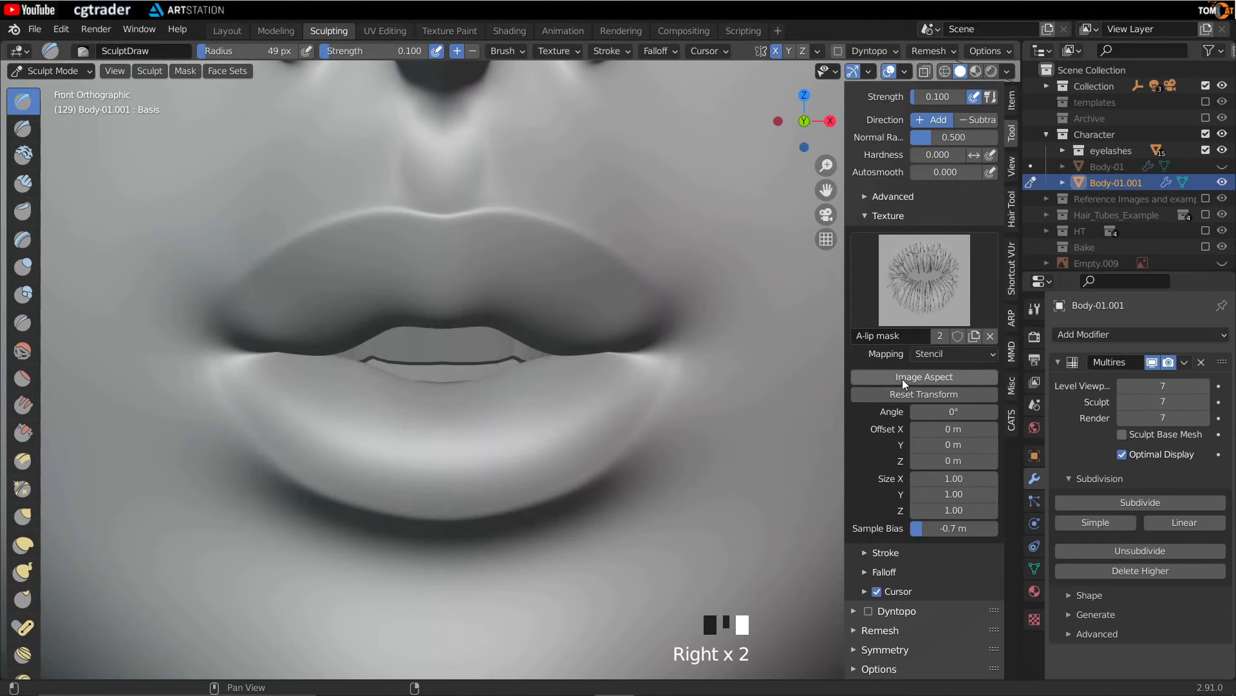
- Rotate the stencil, reset its transform and fit it to the texture's image aspect
{"action": "left_click", "coordinate": [902, 379]}
{"action": "right_click_drag", "start_coordinate": [731, 295], "coordinate": [607, 456]}
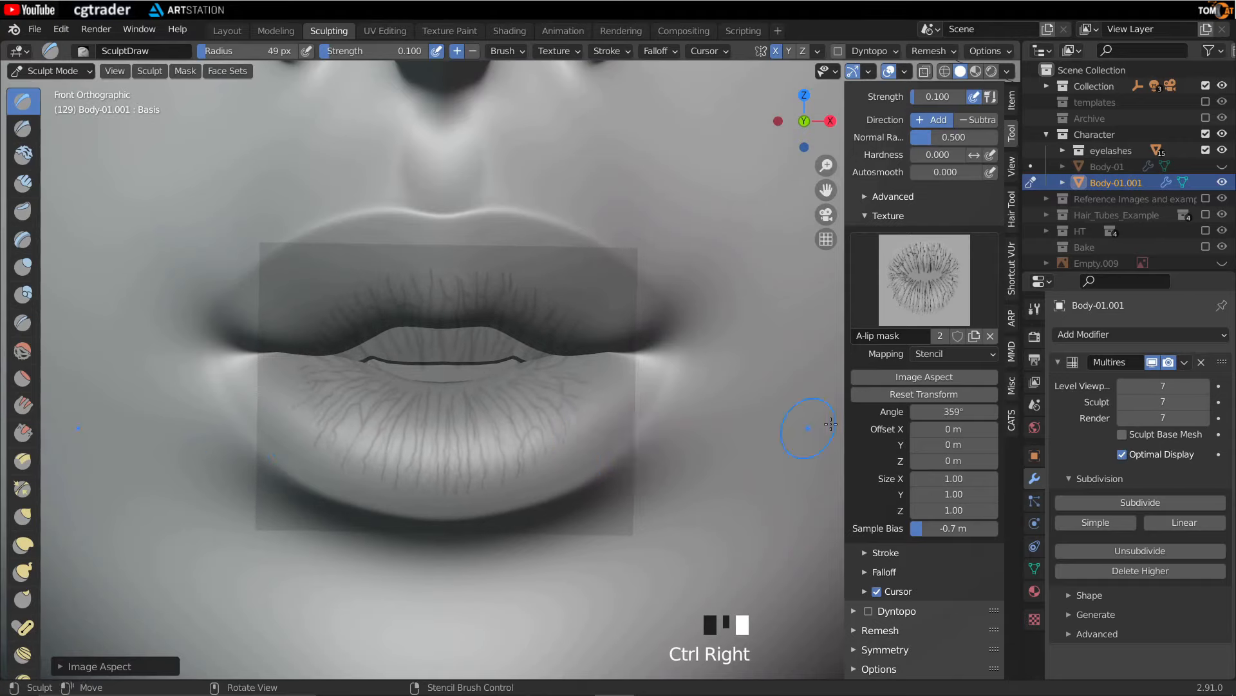
{"action": "left_click", "coordinate": [909, 395]}
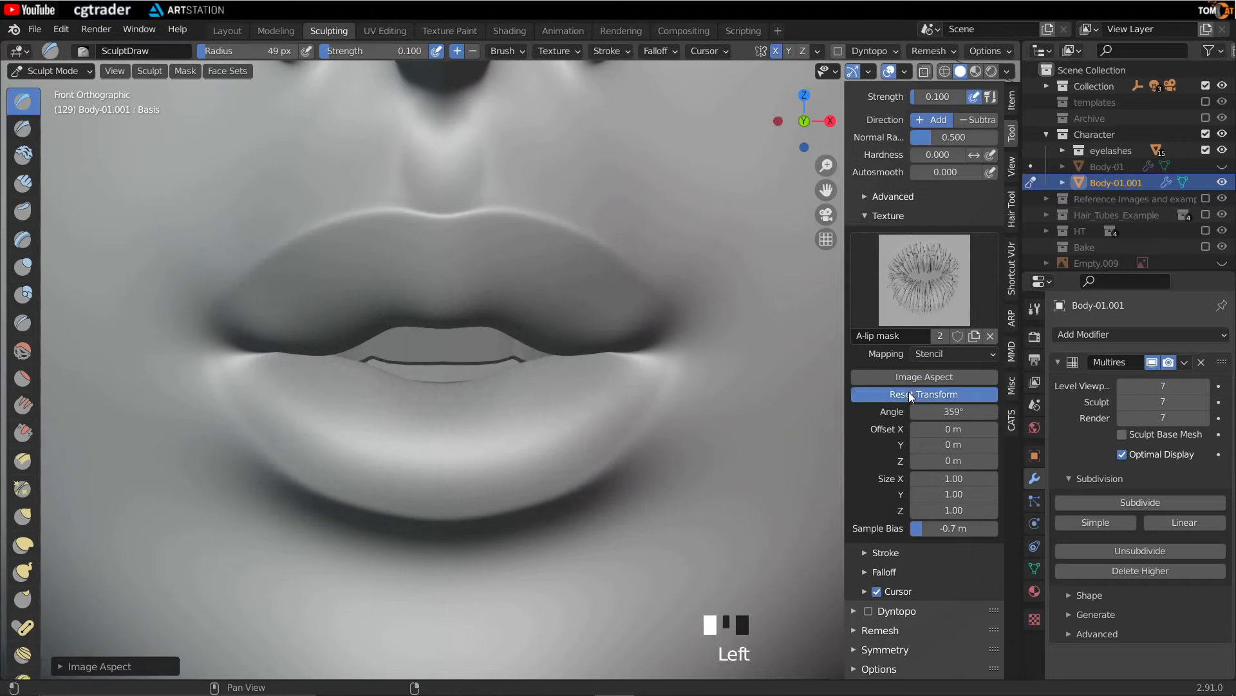
{"action": "right_click_drag", "start_coordinate": [480, 456], "coordinate": [627, 375]}
{"action": "left_click", "coordinate": [924, 377]}
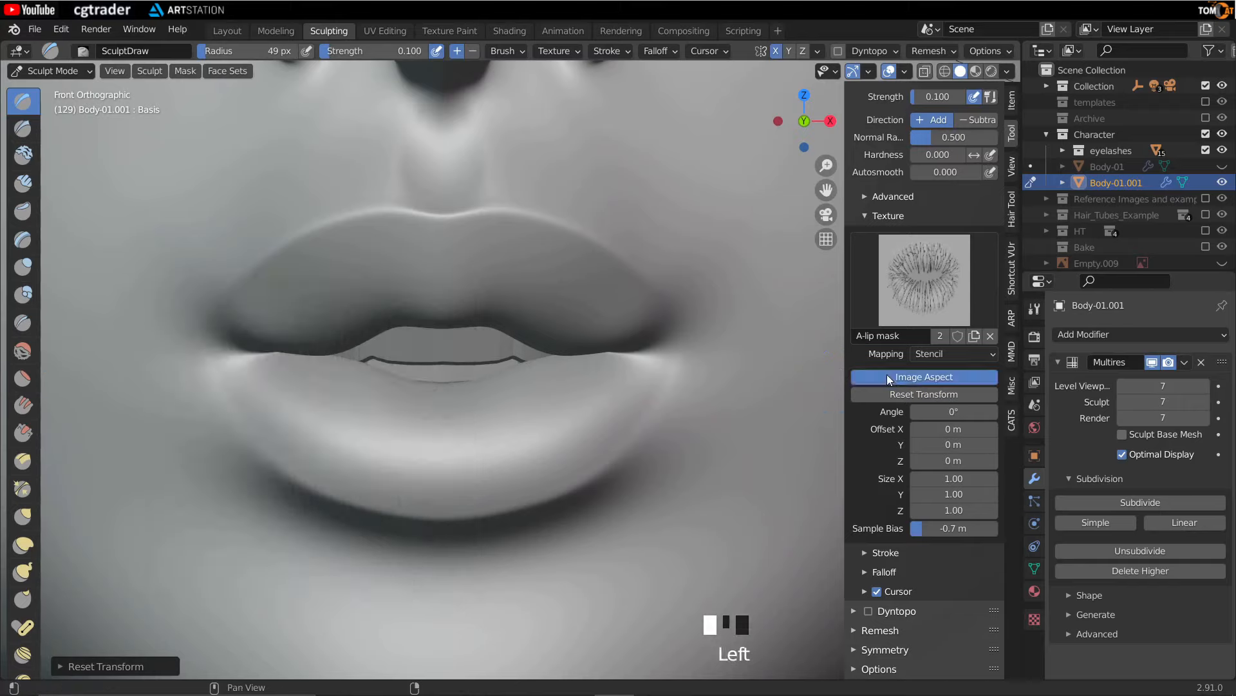
- Scale the stencil up so the lip mask covers the lips
{"action": "right_click_drag", "start_coordinate": [378, 530], "coordinate": [763, 171]}
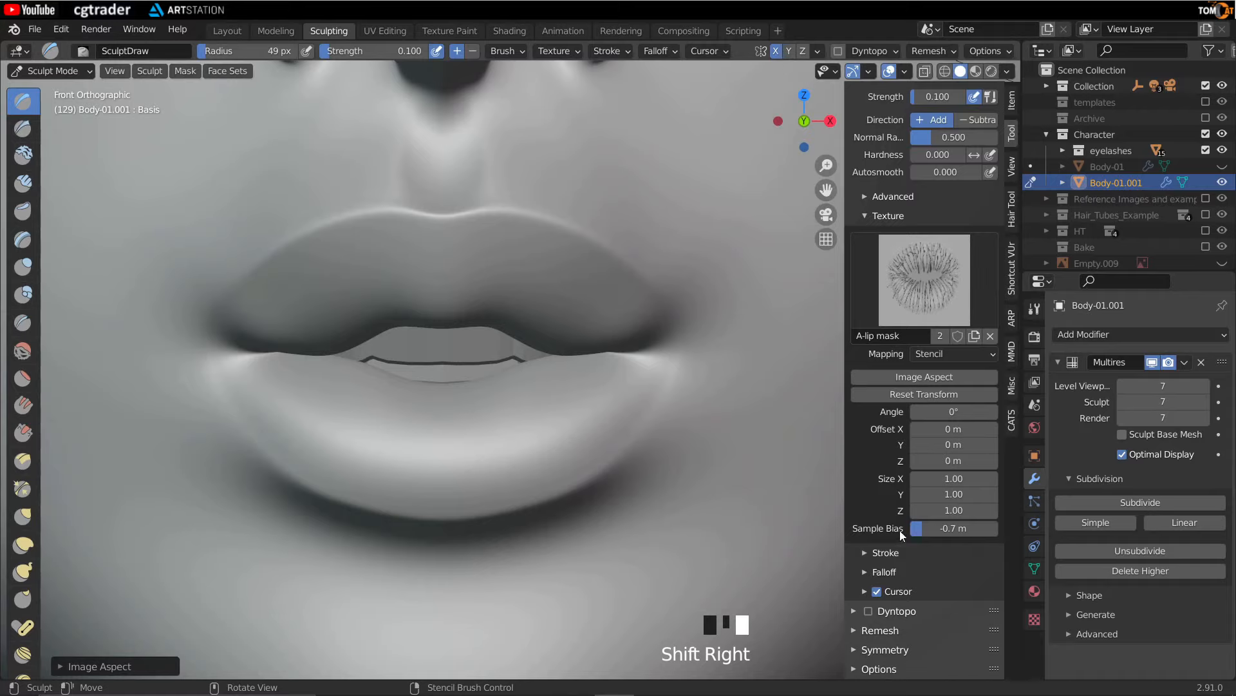
{"action": "left_click", "coordinate": [928, 427]}
{"action": "right_click_drag", "start_coordinate": [557, 442], "coordinate": [615, 436]}
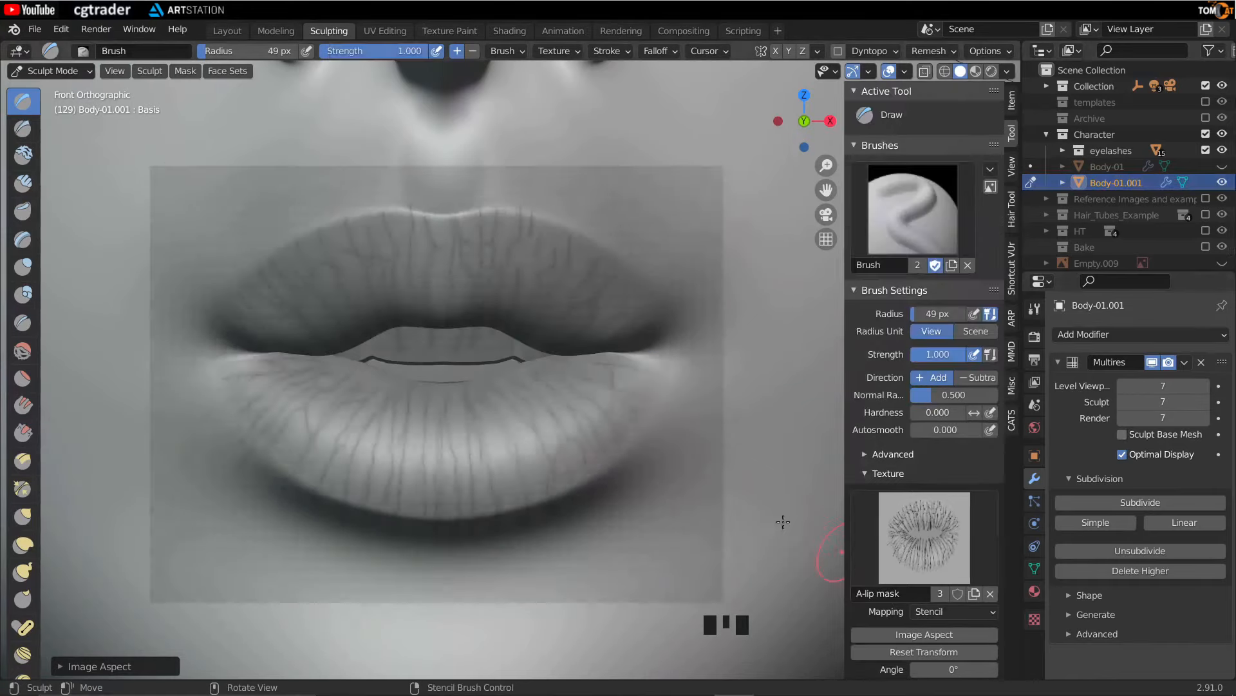
- Resize the stencil smaller and move it beside the lips onto the left cheek
{"action": "scroll", "coordinate": [921, 504], "scroll_direction": "down", "scroll_amount": 8}
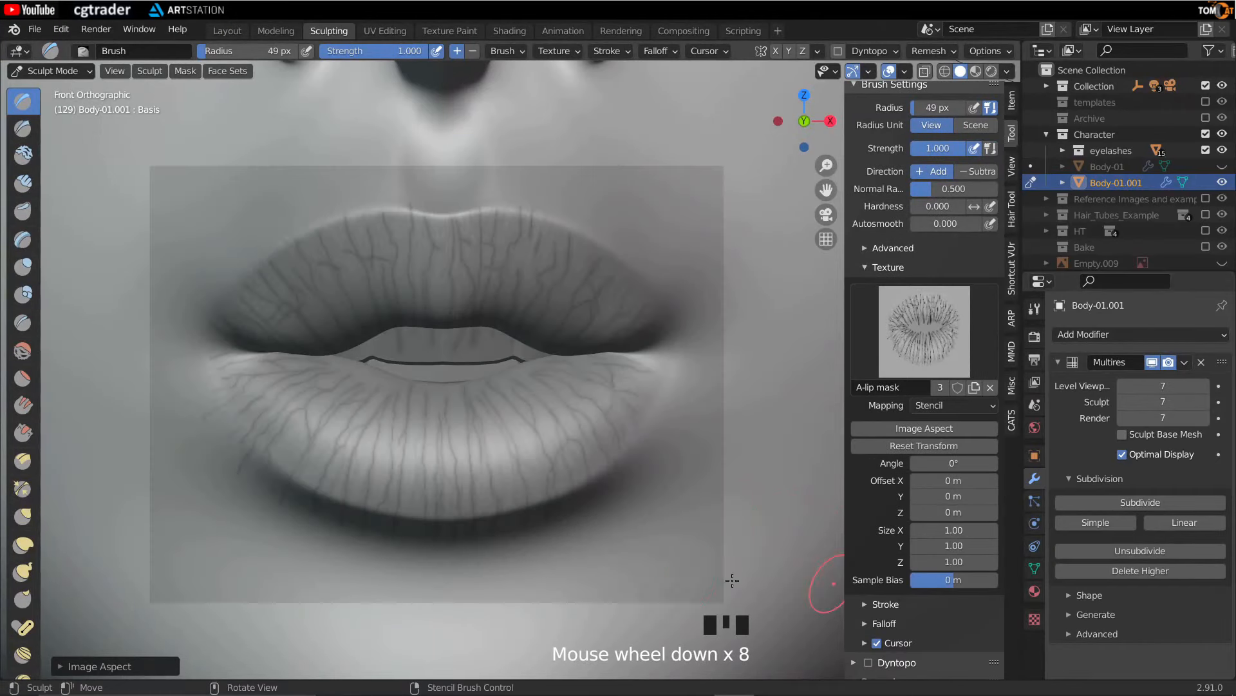
{"action": "scroll", "coordinate": [611, 436], "scroll_direction": "up", "scroll_amount": 1}
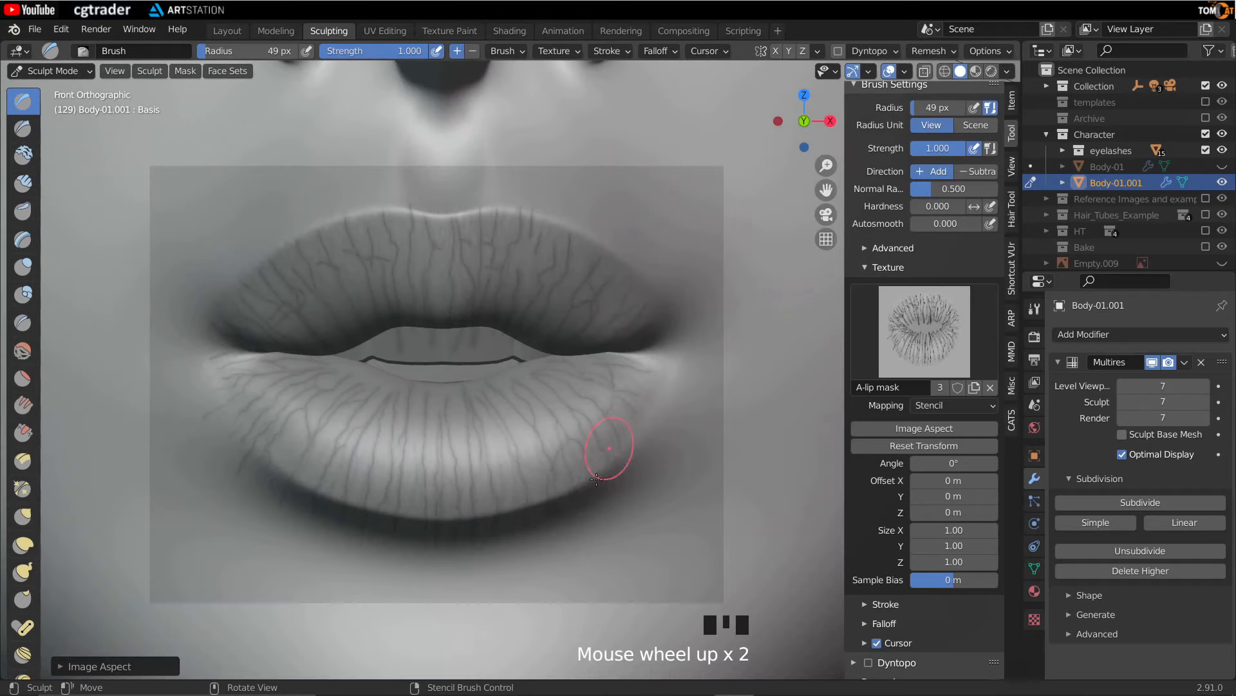
{"action": "right_click_drag", "start_coordinate": [558, 457], "coordinate": [695, 502]}
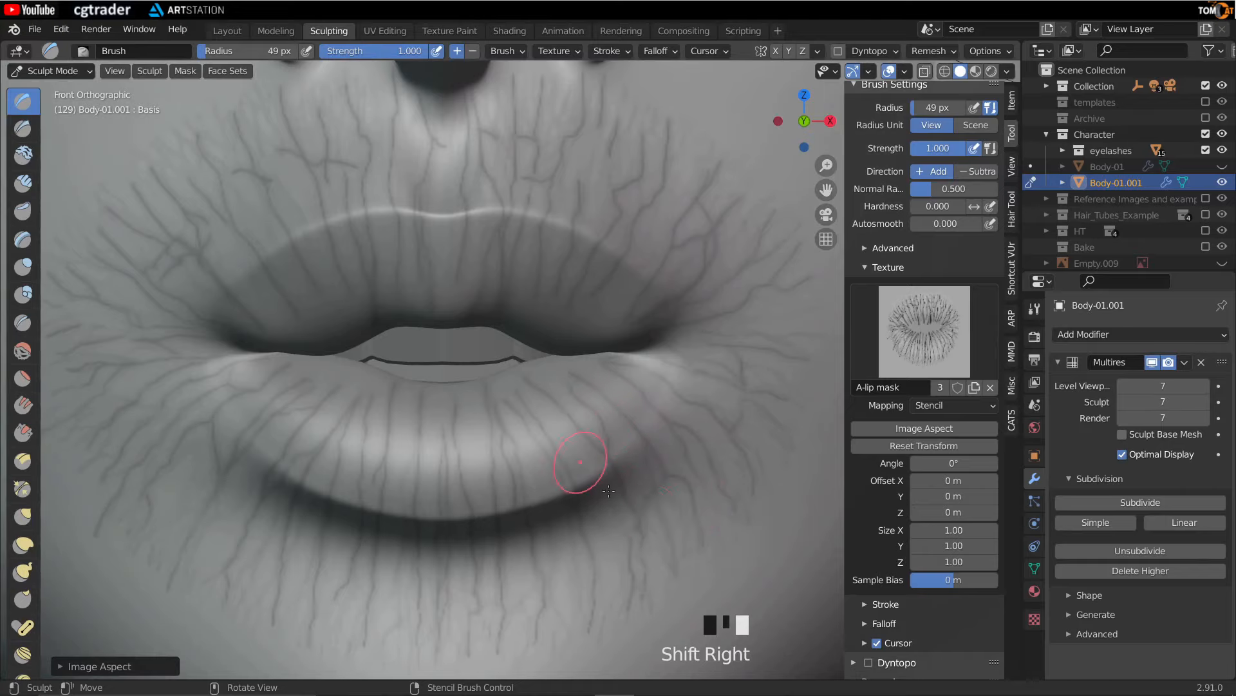
{"action": "right_click_drag", "start_coordinate": [668, 497], "coordinate": [592, 366], "text": "shift"}
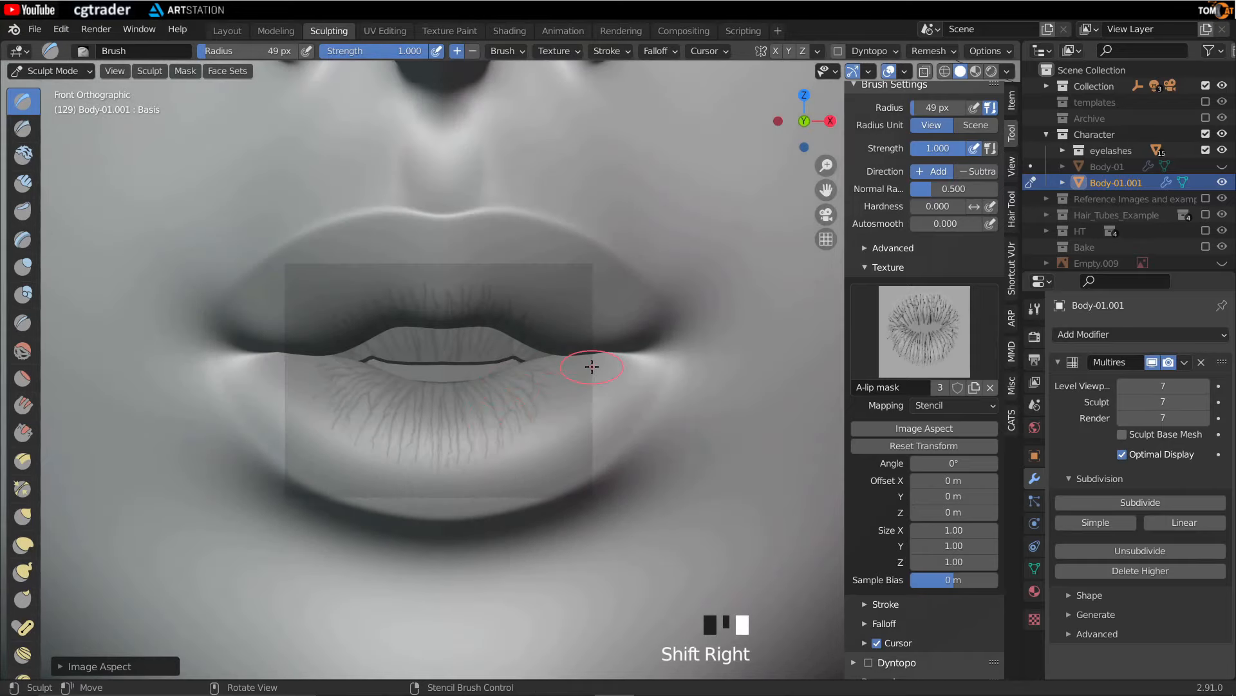
{"action": "scroll", "coordinate": [591, 362], "scroll_direction": "down", "scroll_amount": 1}
{"action": "middle_click_drag", "start_coordinate": [456, 374], "coordinate": [577, 452], "text": "shift"}
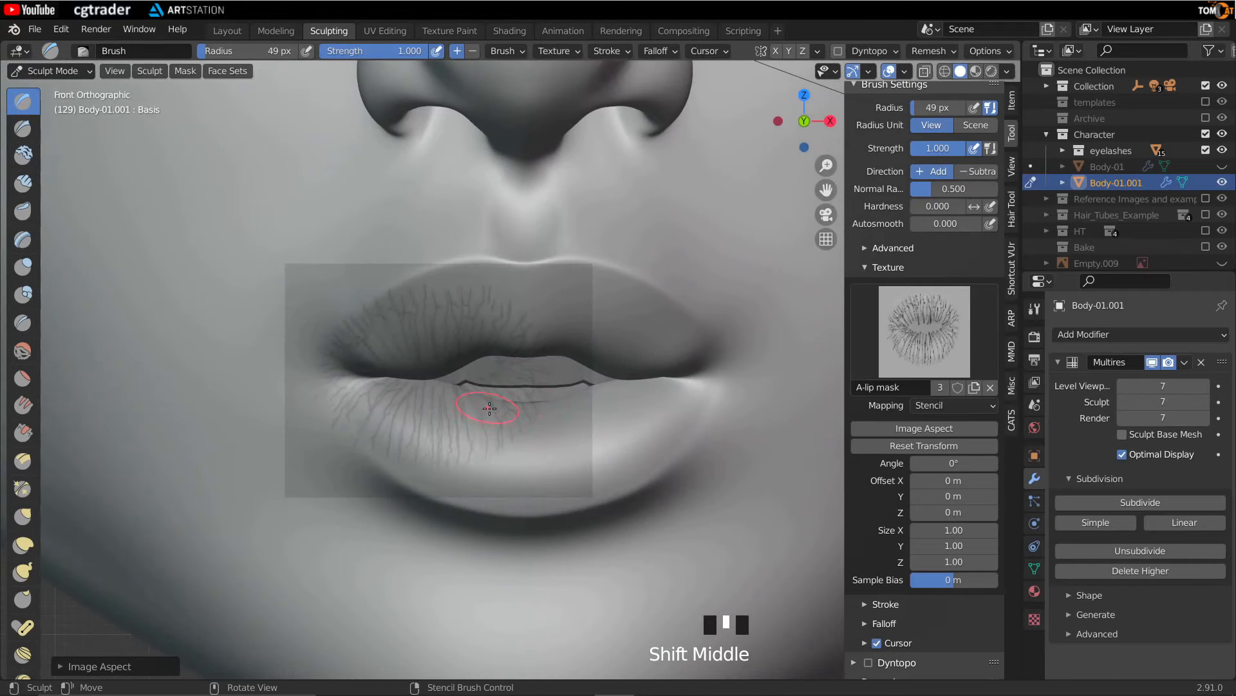
{"action": "right_click_drag", "start_coordinate": [517, 439], "coordinate": [347, 327]}
{"action": "scroll", "coordinate": [336, 301], "scroll_direction": "down", "scroll_amount": 2}
{"action": "scroll", "coordinate": [333, 300], "scroll_direction": "up", "scroll_amount": 1}
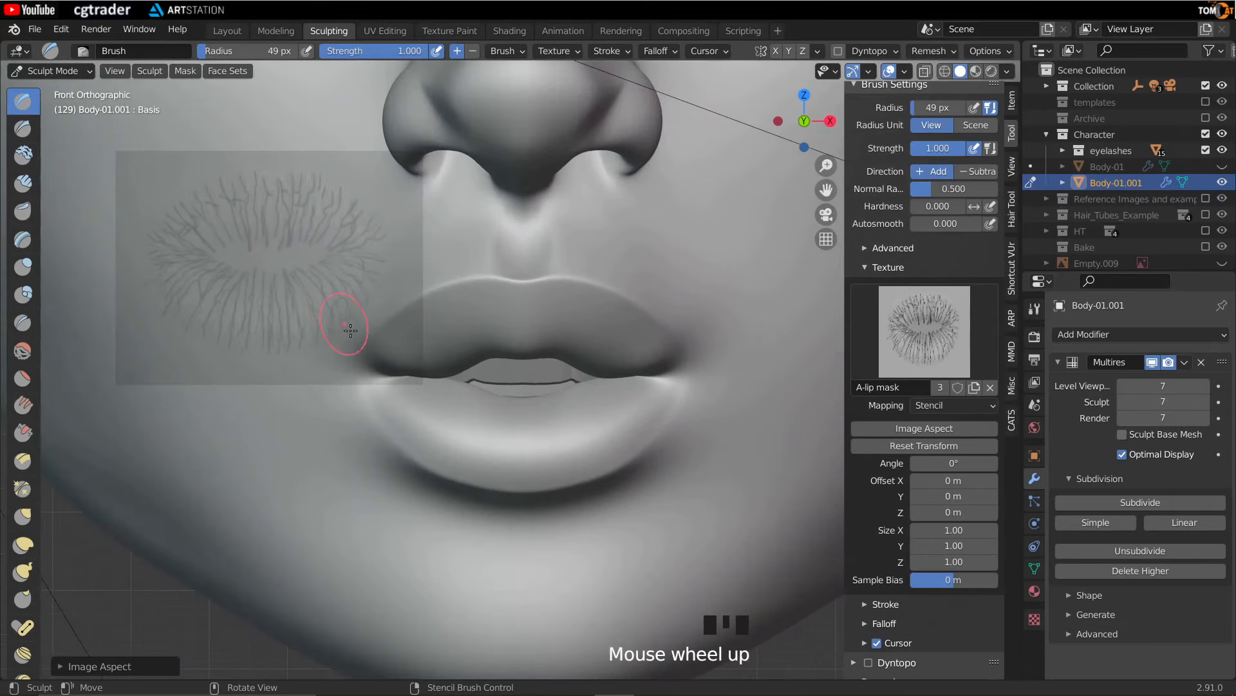
{"action": "mouse_move", "coordinate": [355, 313]}
{"action": "right_mouse_down"}
{"action": "mouse_move", "coordinate": [320, 277]}
{"action": "mouse_move", "coordinate": [331, 295]}
{"action": "right_mouse_up"}
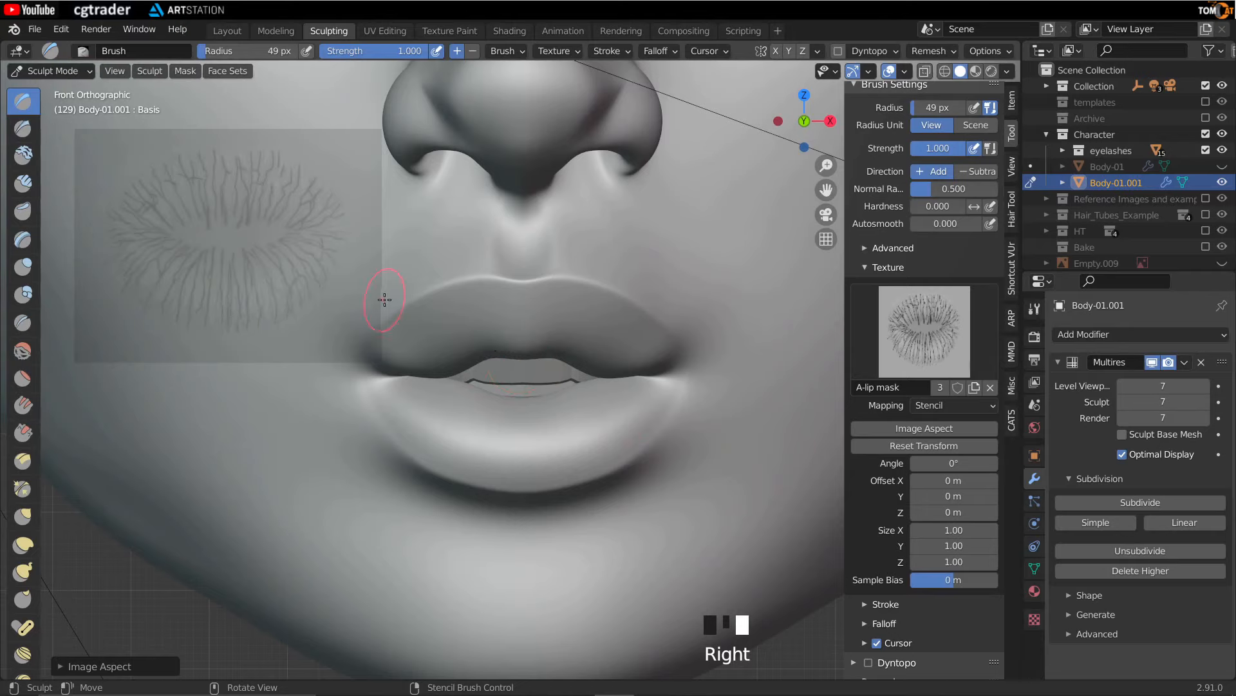
- Set the brush radius to 185 px and stamp the lip texture onto the left cheek as a test
{"action": "key", "text": "f"}
{"action": "mouse_move", "coordinate": [170, 264]}
{"action": "left_mouse_down"}
{"action": "mouse_move", "coordinate": [149, 258]}
{"action": "mouse_move", "coordinate": [250, 251]}
{"action": "mouse_move", "coordinate": [365, 299]}
{"action": "mouse_move", "coordinate": [437, 310]}
{"action": "left_mouse_up"}
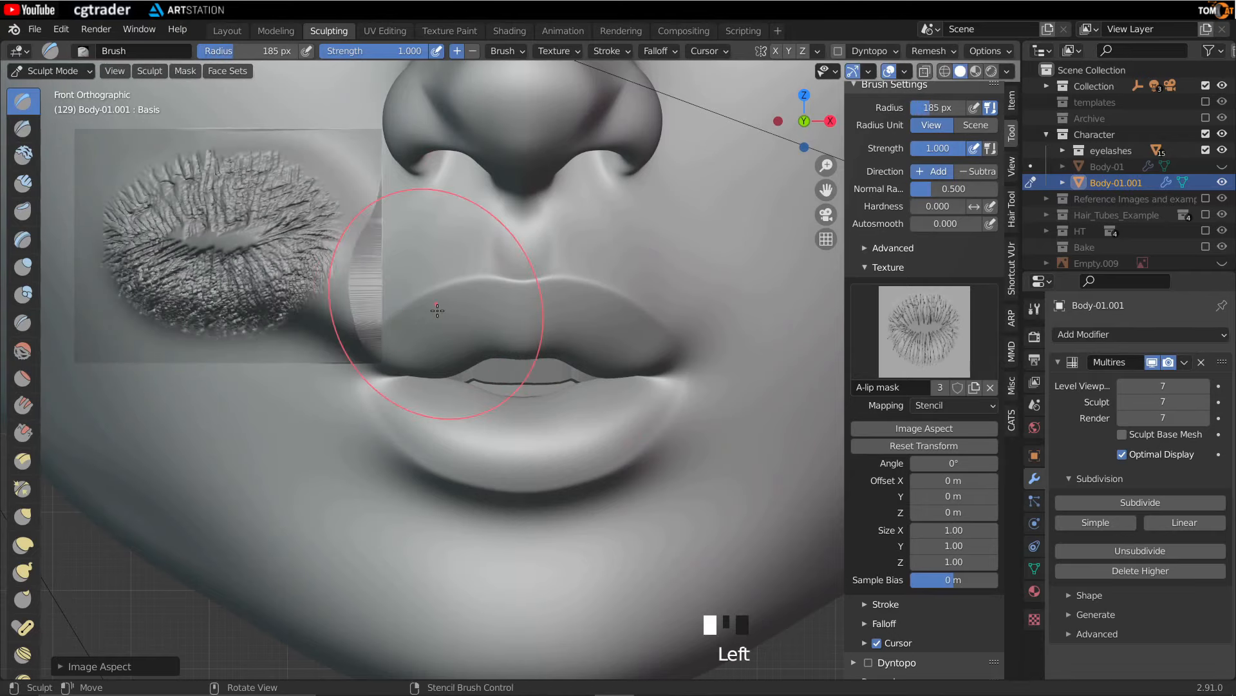
{"action": "scroll", "coordinate": [437, 310], "scroll_direction": "down", "scroll_amount": 4}
{"action": "middle_click_drag", "start_coordinate": [425, 257], "coordinate": [480, 535]}
{"action": "scroll", "coordinate": [470, 371], "scroll_direction": "up", "scroll_amount": 2}
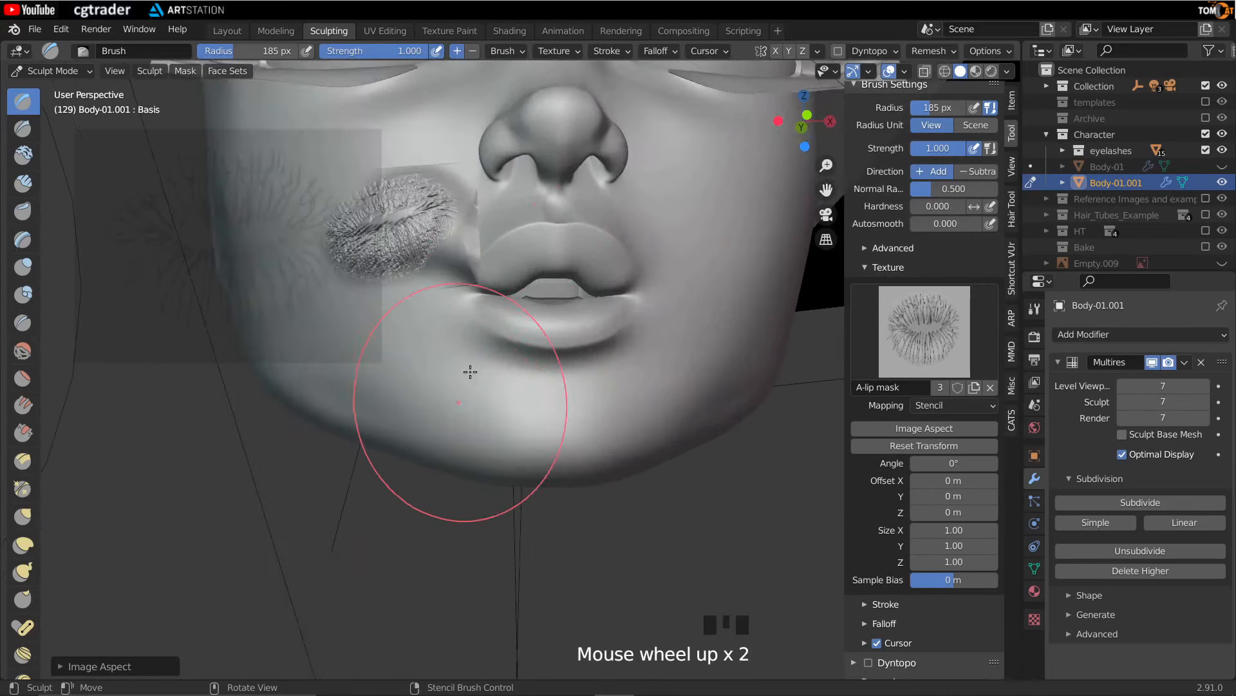
- Set the texture Sample Bias to -1 m
{"action": "key", "text": "f"}
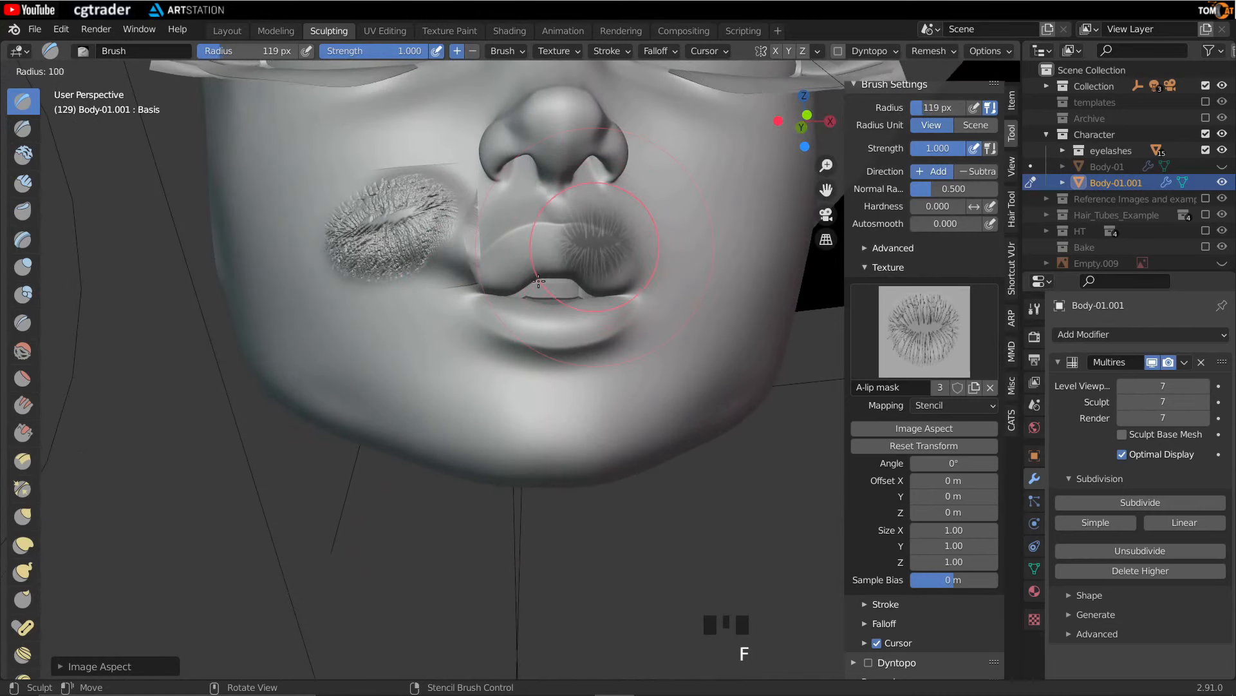
{"action": "right_click", "coordinate": [538, 281]}
{"action": "left_click", "coordinate": [928, 584]}
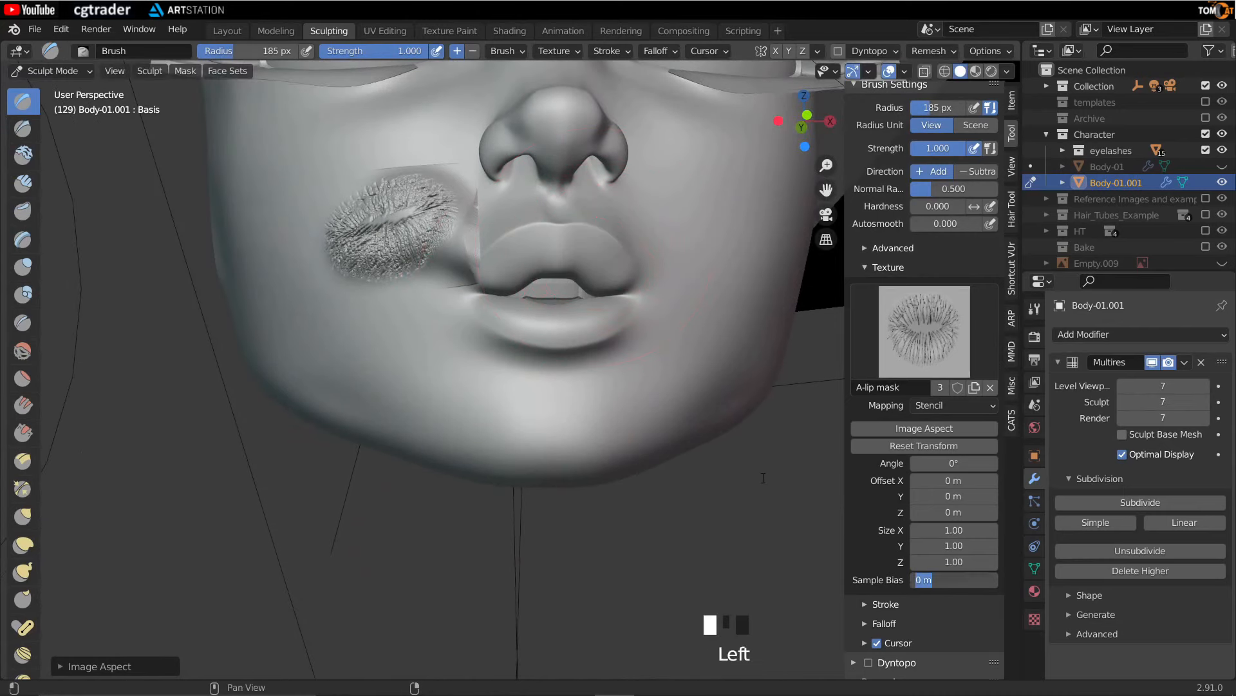
{"action": "type", "text": "-1"}
{"action": "key", "text": "Return"}
- Move the stencil lower and stamp another lip texture test on the lower cheek
{"action": "right_click_drag", "start_coordinate": [316, 298], "coordinate": [360, 313]}
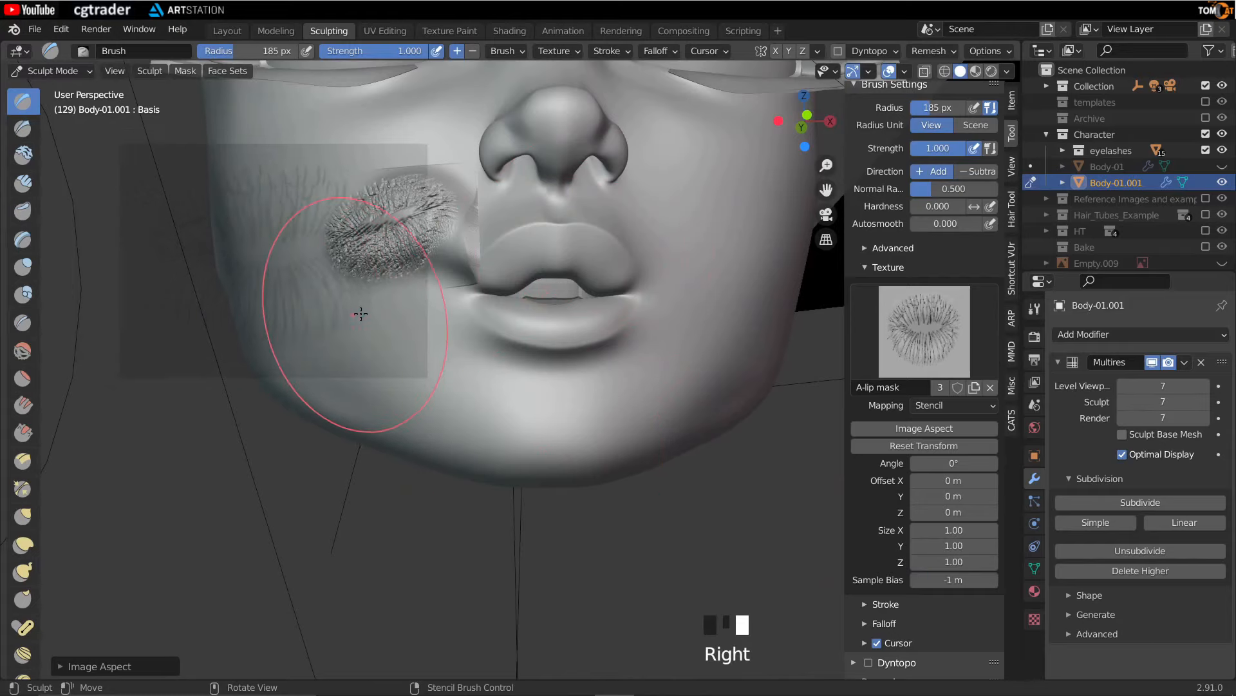
{"action": "scroll", "coordinate": [361, 313], "scroll_direction": "up", "scroll_amount": 3}
{"action": "middle_click_drag", "start_coordinate": [365, 365], "coordinate": [409, 328]}
{"action": "mouse_move", "coordinate": [251, 242]}
{"action": "left_mouse_down"}
{"action": "mouse_move", "coordinate": [347, 260]}
{"action": "mouse_move", "coordinate": [206, 243]}
{"action": "left_mouse_up"}
{"action": "scroll", "coordinate": [561, 359], "scroll_direction": "down", "scroll_amount": 2}
{"action": "mouse_move", "coordinate": [560, 359]}
{"action": "middle_mouse_down"}
{"action": "mouse_move", "coordinate": [474, 290]}
{"action": "mouse_move", "coordinate": [595, 387]}
{"action": "mouse_move", "coordinate": [734, 444]}
{"action": "mouse_move", "coordinate": [705, 339]}
{"action": "mouse_move", "coordinate": [519, 354]}
{"action": "mouse_move", "coordinate": [491, 378]}
{"action": "middle_mouse_up"}
- Set Sample Bias to -0.7 m, move the stencil and stamp the lip texture onto the right cheek
{"action": "left_click", "coordinate": [913, 579]}
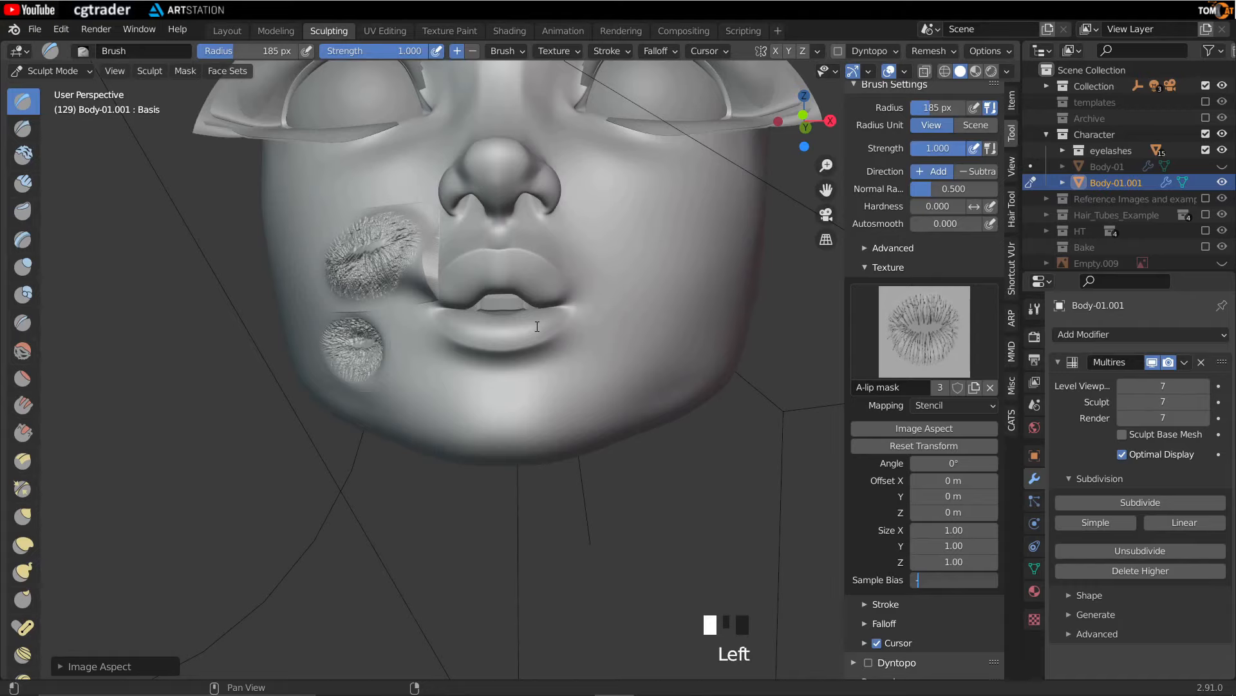
{"action": "key", "text": "Return"}
{"action": "middle_click_drag", "start_coordinate": [535, 326], "coordinate": [288, 372]}
{"action": "scroll", "coordinate": [293, 365], "scroll_direction": "up", "scroll_amount": 2}
{"action": "right_click_drag", "start_coordinate": [298, 359], "coordinate": [491, 296]}
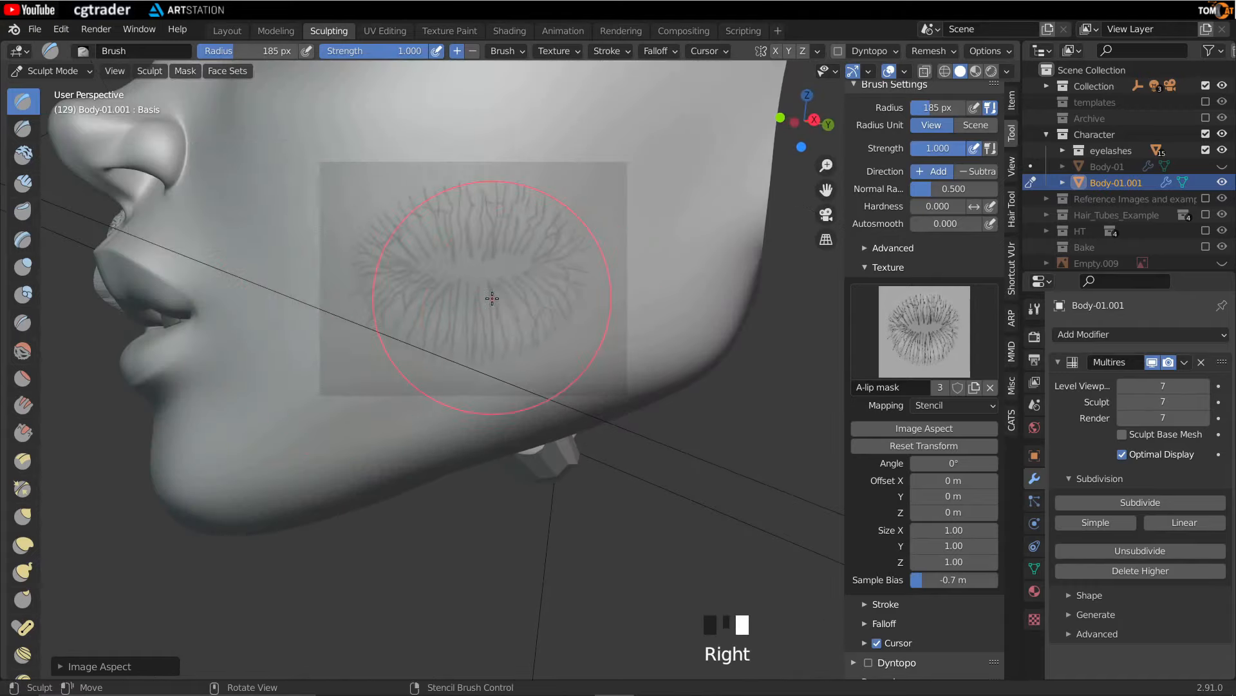
{"action": "scroll", "coordinate": [542, 299], "scroll_direction": "up", "scroll_amount": 1}
{"action": "mouse_move", "coordinate": [543, 299]}
{"action": "left_mouse_down"}
{"action": "mouse_move", "coordinate": [441, 292]}
{"action": "mouse_move", "coordinate": [499, 303]}
{"action": "left_mouse_up"}
{"action": "mouse_move", "coordinate": [528, 334]}
{"action": "middle_mouse_down"}
{"action": "mouse_move", "coordinate": [479, 380]}
{"action": "mouse_move", "coordinate": [373, 431]}
{"action": "mouse_move", "coordinate": [619, 364]}
{"action": "mouse_move", "coordinate": [516, 386]}
{"action": "mouse_move", "coordinate": [469, 412]}
{"action": "mouse_move", "coordinate": [559, 432]}
{"action": "mouse_move", "coordinate": [497, 470]}
{"action": "mouse_move", "coordinate": [547, 475]}
{"action": "mouse_move", "coordinate": [644, 412]}
{"action": "mouse_move", "coordinate": [663, 345]}
{"action": "mouse_move", "coordinate": [651, 367]}
{"action": "middle_mouse_up"}
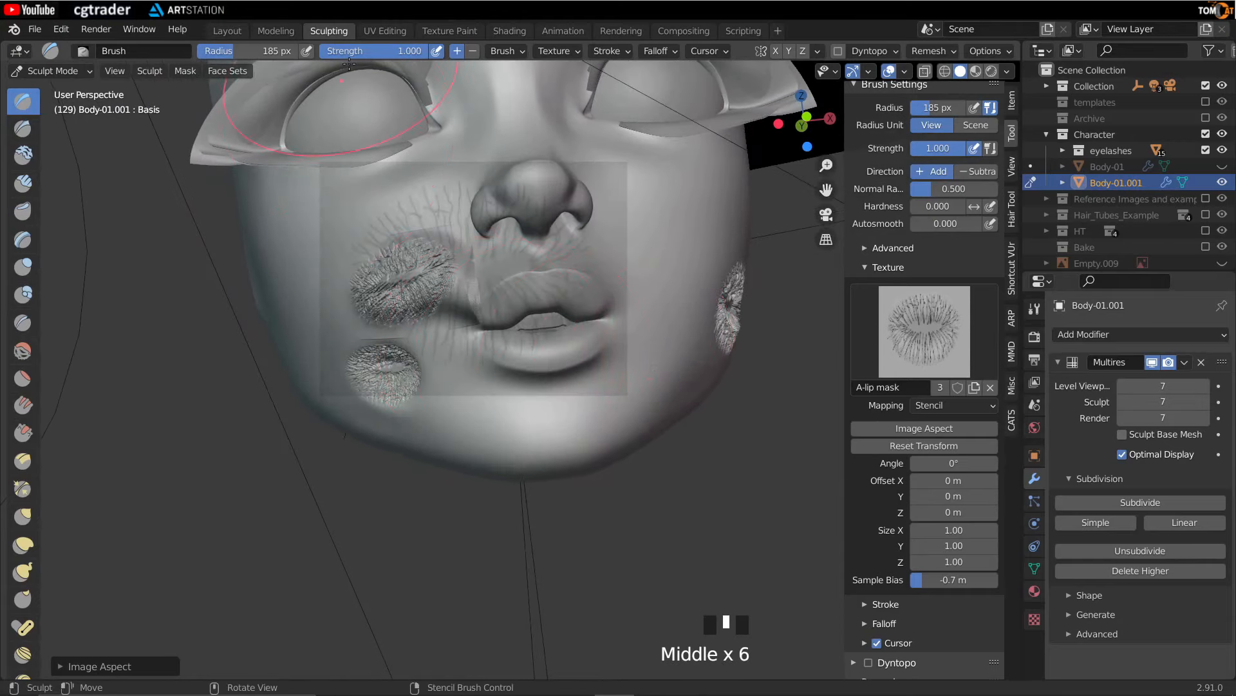
- Undo the last two sculpt strokes
{"action": "mouse_move", "coordinate": [400, 257]}
{"action": "middle_mouse_down"}
{"action": "mouse_move", "coordinate": [414, 456]}
{"action": "mouse_move", "coordinate": [387, 455]}
{"action": "middle_mouse_up"}
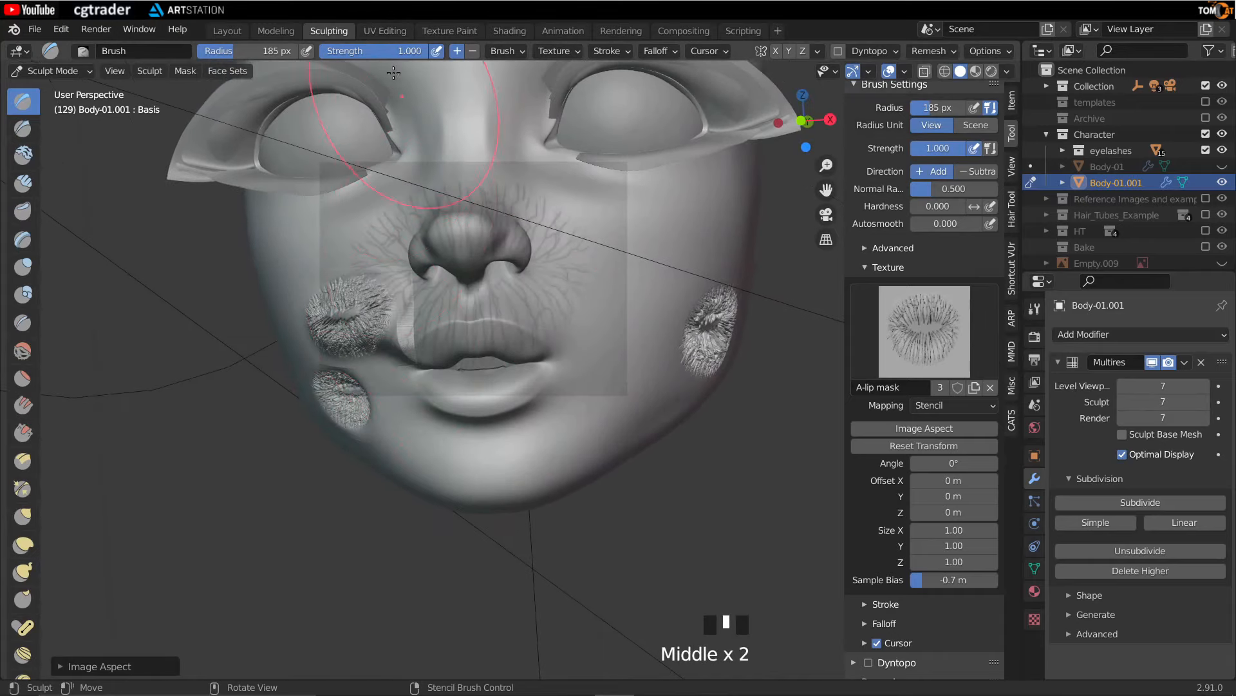
{"action": "middle_click_drag", "start_coordinate": [522, 223], "coordinate": [552, 331]}
{"action": "scroll", "coordinate": [573, 332], "scroll_direction": "down", "scroll_amount": 2}
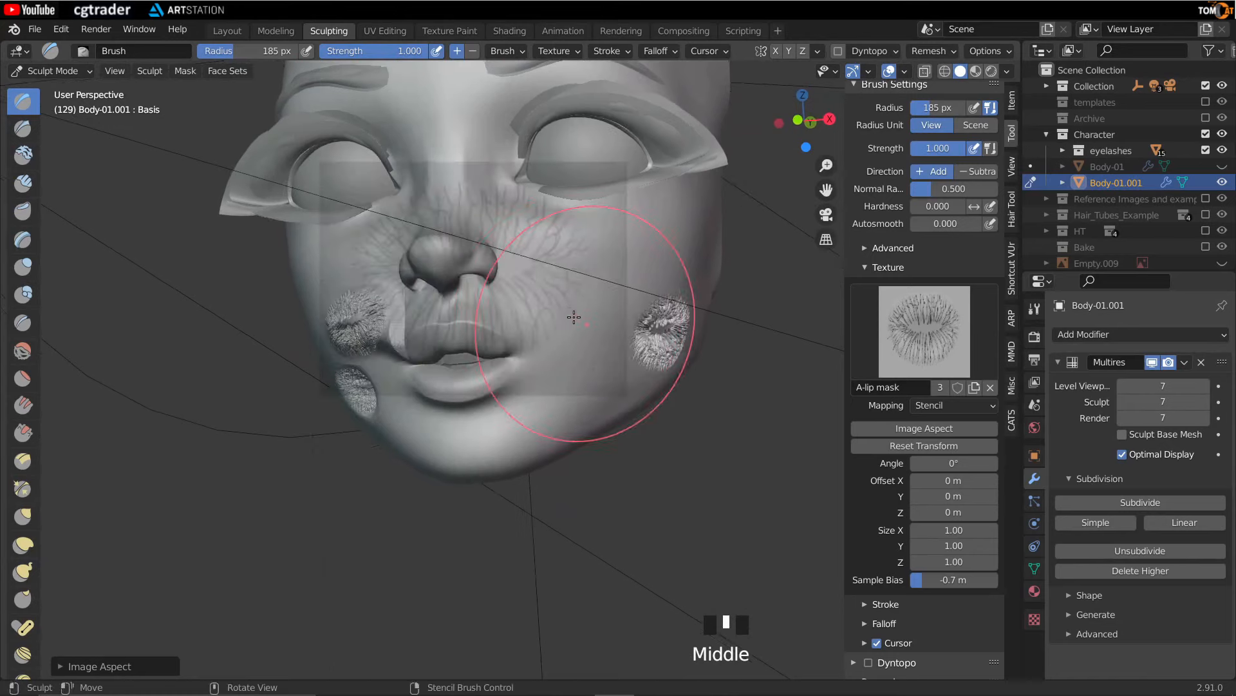
{"action": "key", "text": "ctrl+z"}
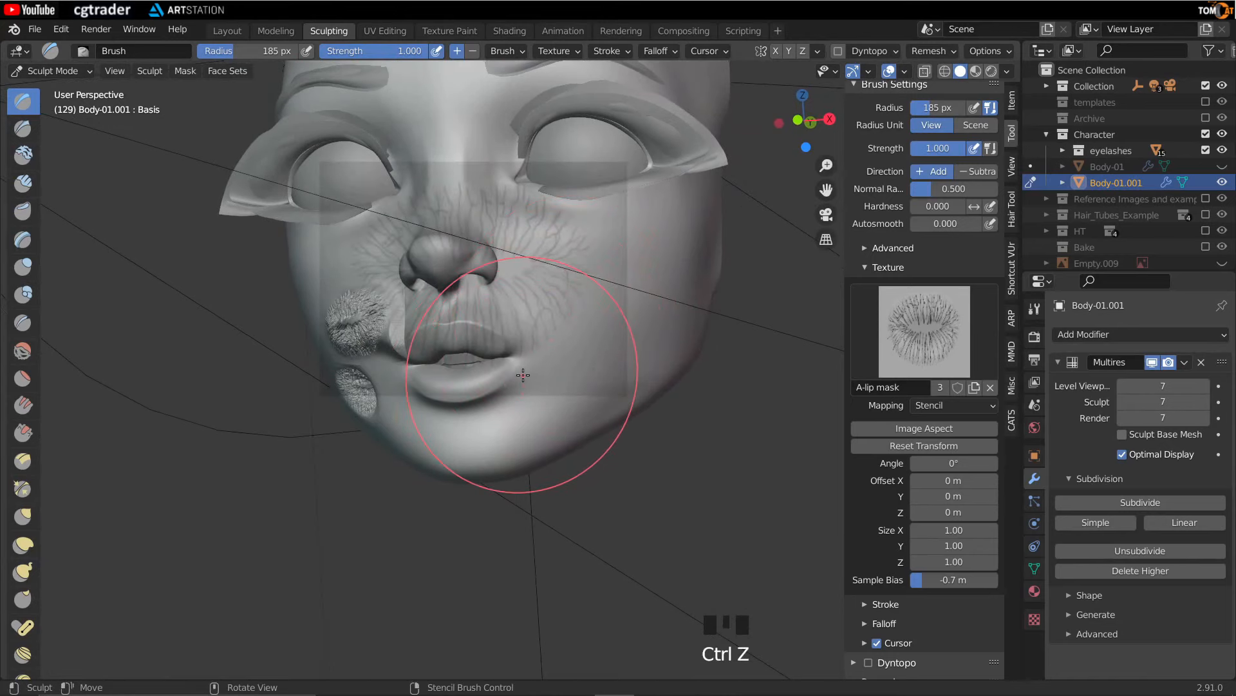
{"action": "key", "text": "ctrl+z"}
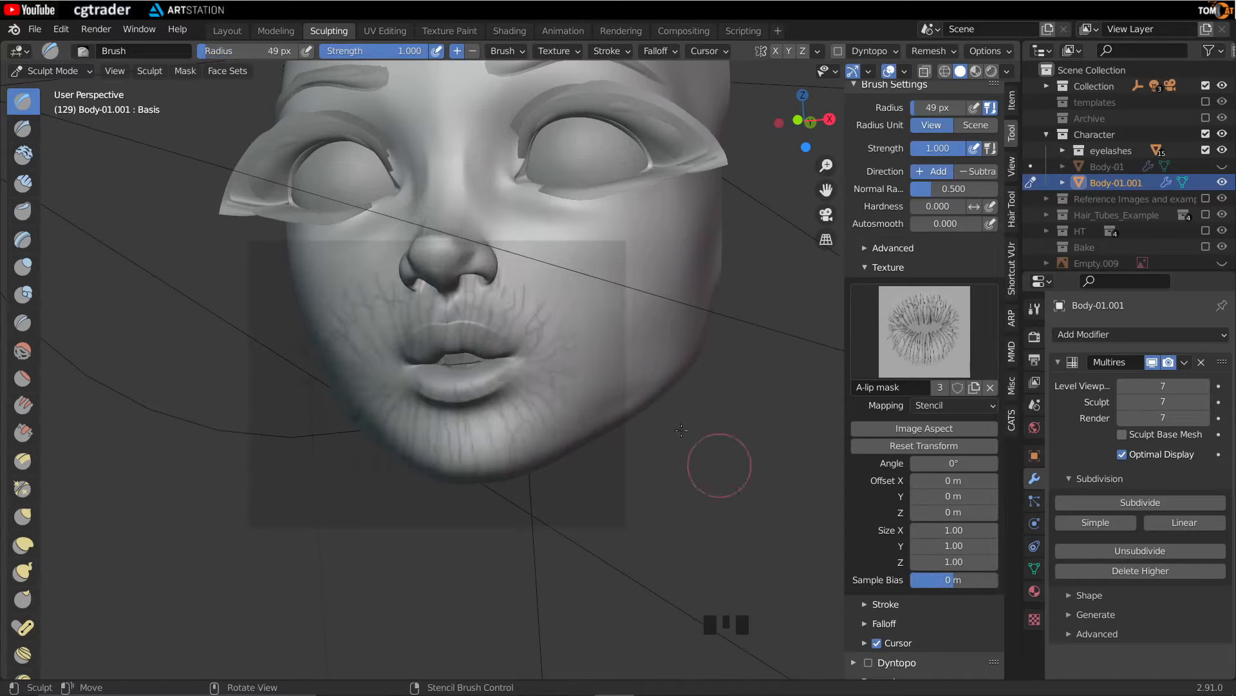
{"action": "mouse_move", "coordinate": [718, 464]}
{"action": "middle_mouse_down"}
{"action": "mouse_move", "coordinate": [632, 359]}
{"action": "mouse_move", "coordinate": [540, 493]}
{"action": "mouse_move", "coordinate": [747, 558]}
{"action": "middle_mouse_up"}
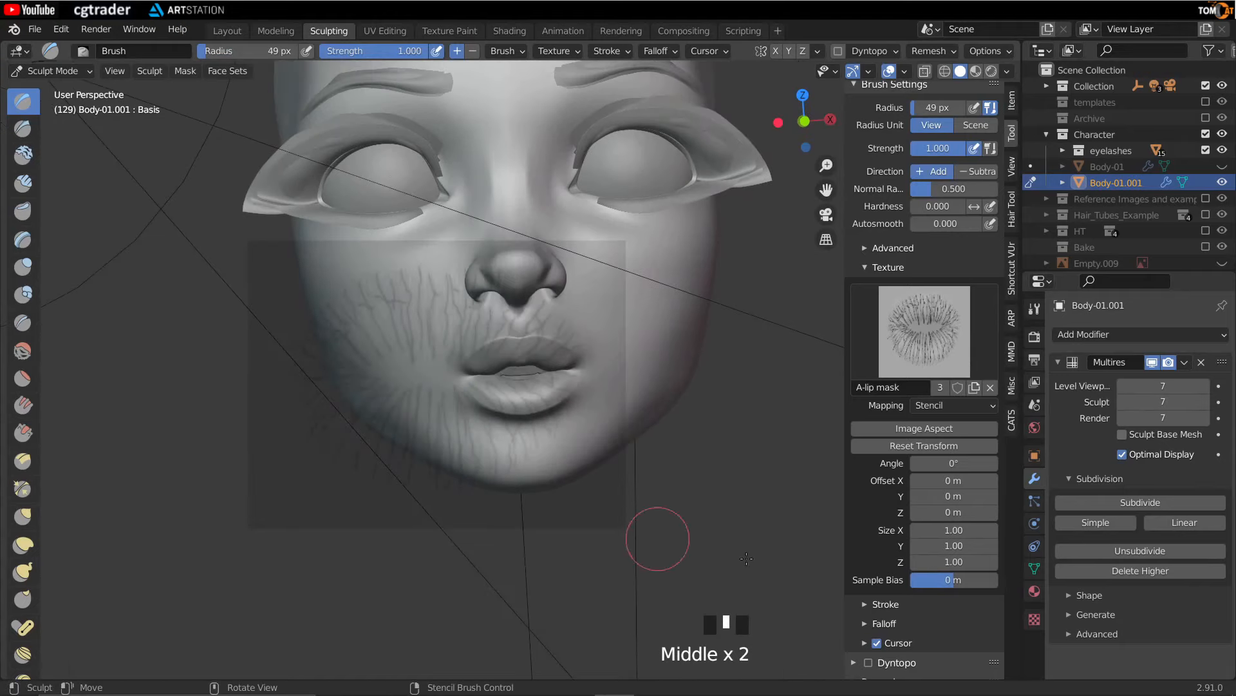
- Zoom in on the mouth and move the lip stencil over the lips
{"action": "middle_click_drag", "start_coordinate": [602, 450], "coordinate": [472, 481]}
{"action": "scroll", "coordinate": [497, 417], "scroll_direction": "up", "scroll_amount": 2}
{"action": "right_click_drag", "start_coordinate": [472, 480], "coordinate": [512, 461]}
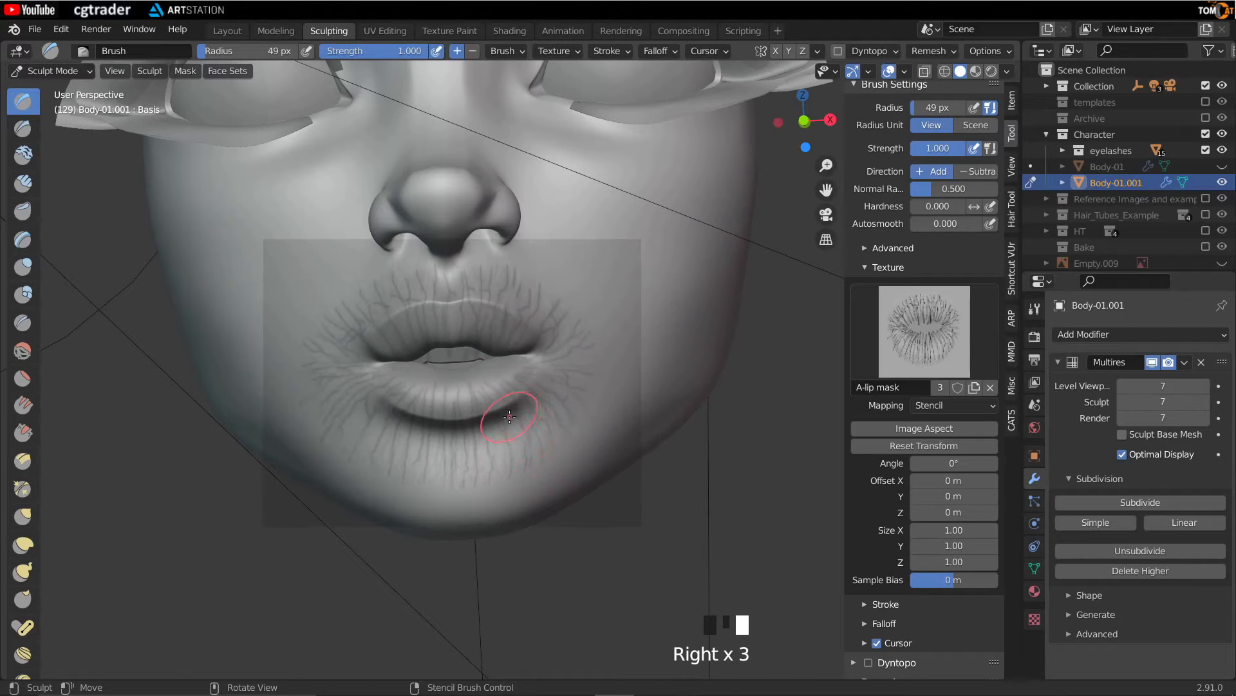
{"action": "scroll", "coordinate": [935, 419], "scroll_direction": "up", "scroll_amount": 7}
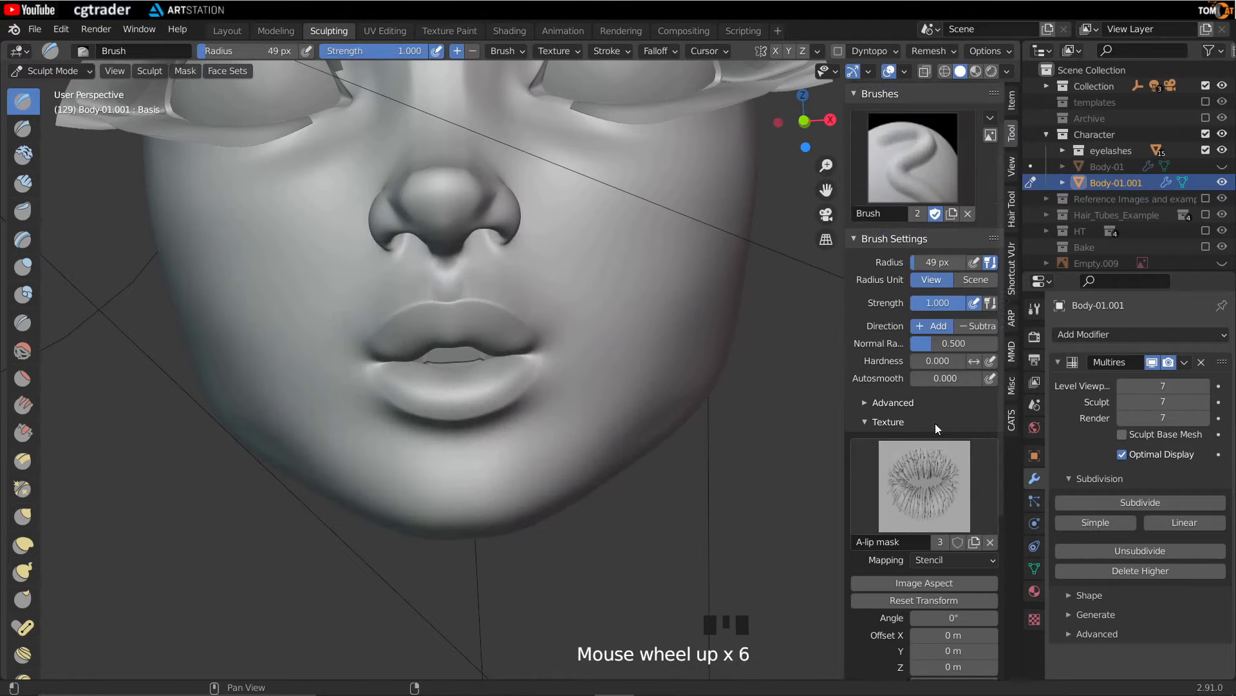
{"action": "mouse_move", "coordinate": [479, 455]}
{"action": "right_mouse_down"}
{"action": "mouse_move", "coordinate": [458, 440]}
{"action": "mouse_move", "coordinate": [471, 438]}
{"action": "right_mouse_up"}
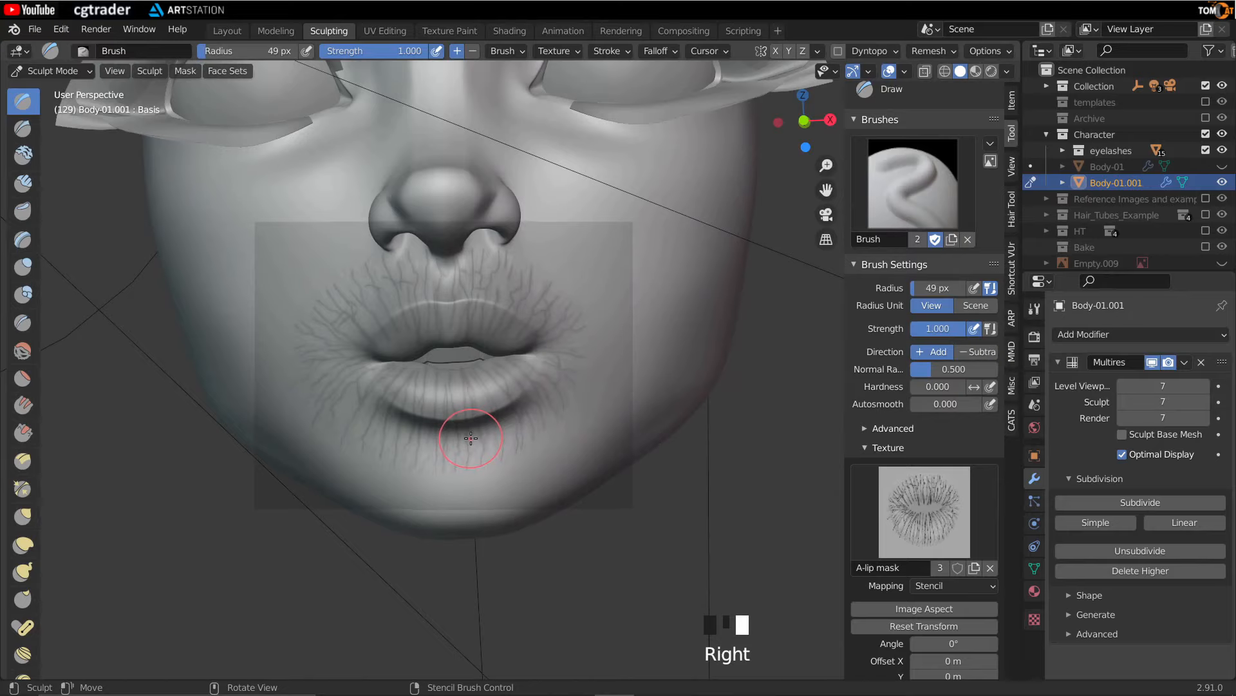
- Duplicate the brush and assign the A-lip mask texture with Stencil mapping
{"action": "scroll", "coordinate": [934, 277], "scroll_direction": "up", "scroll_amount": 3}
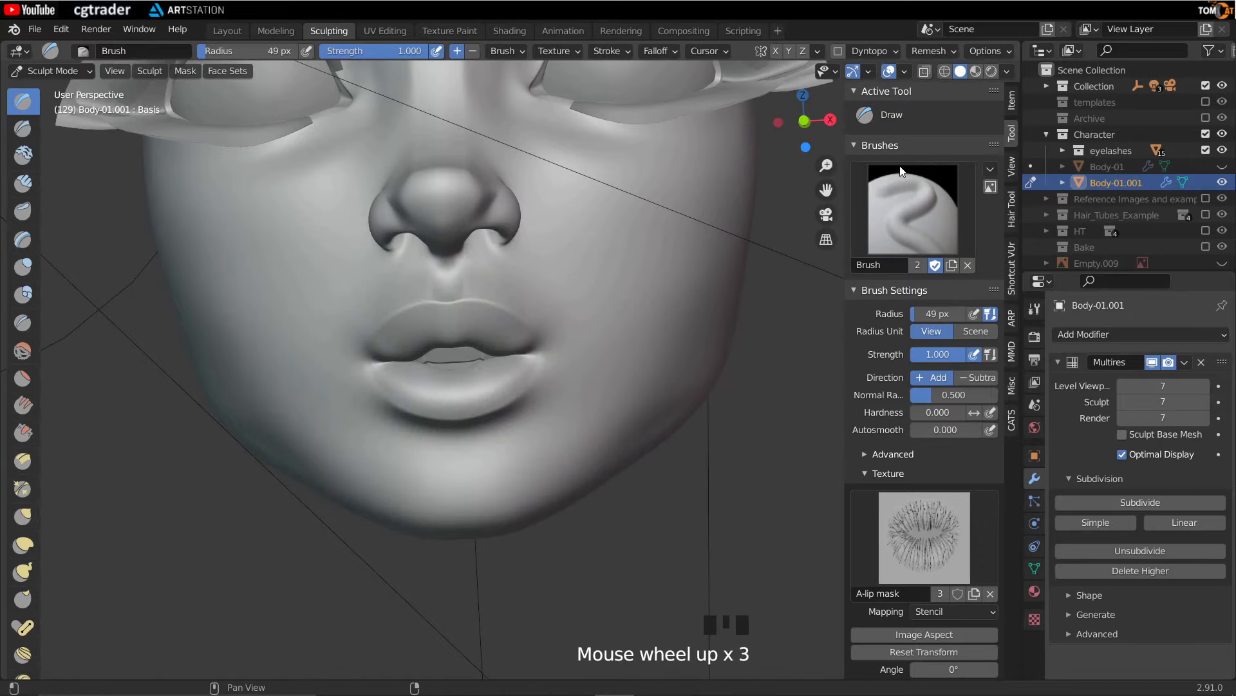
{"action": "left_click", "coordinate": [968, 265]}
{"action": "left_click", "coordinate": [871, 263]}
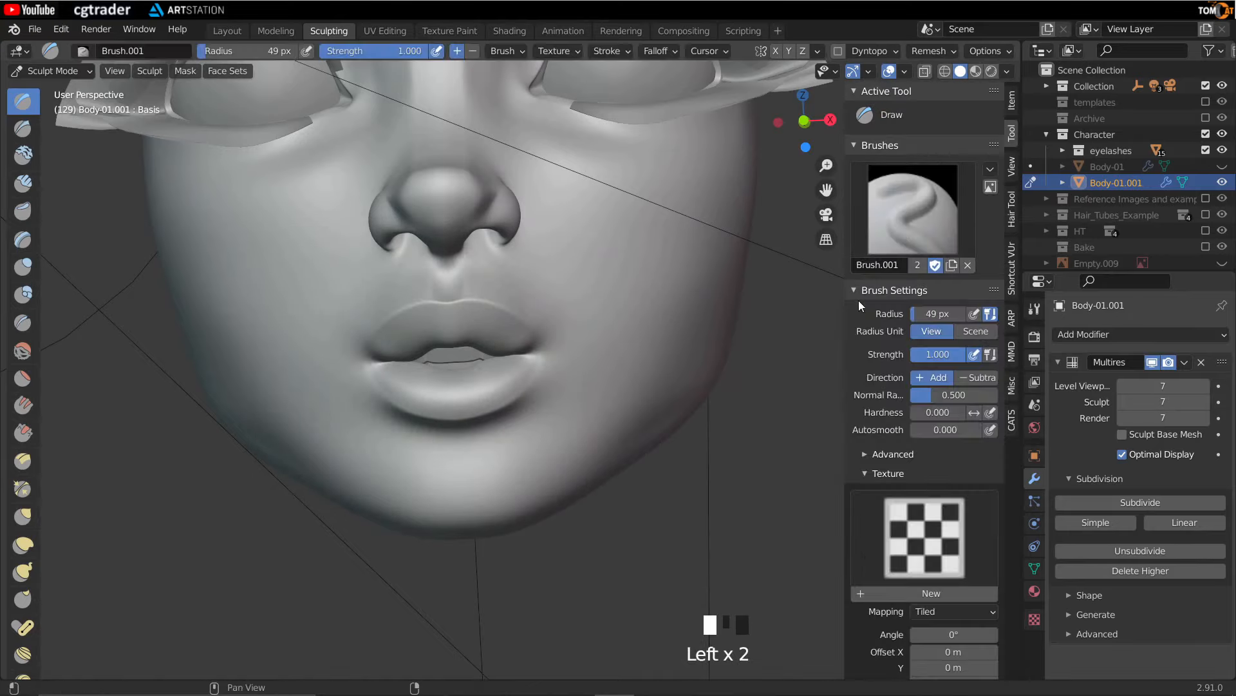
{"action": "scroll", "coordinate": [890, 428], "scroll_direction": "down", "scroll_amount": 4}
{"action": "left_click", "coordinate": [905, 400]}
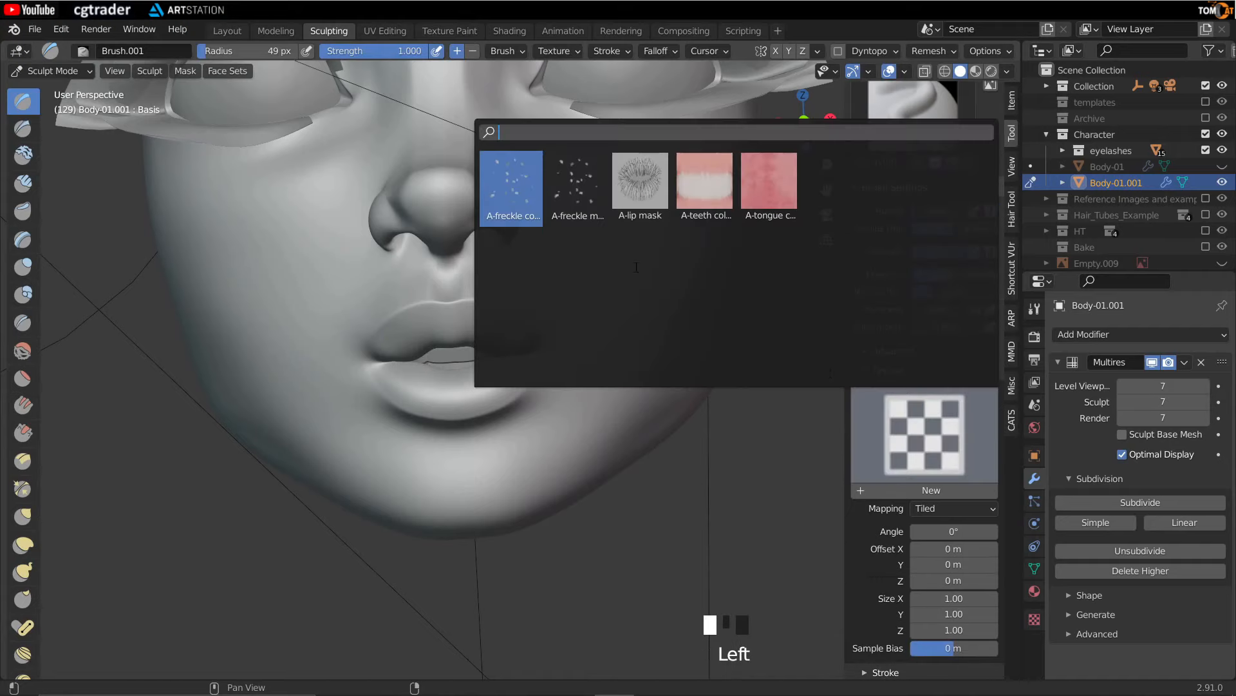
{"action": "left_click", "coordinate": [640, 190]}
{"action": "left_click", "coordinate": [932, 510]}
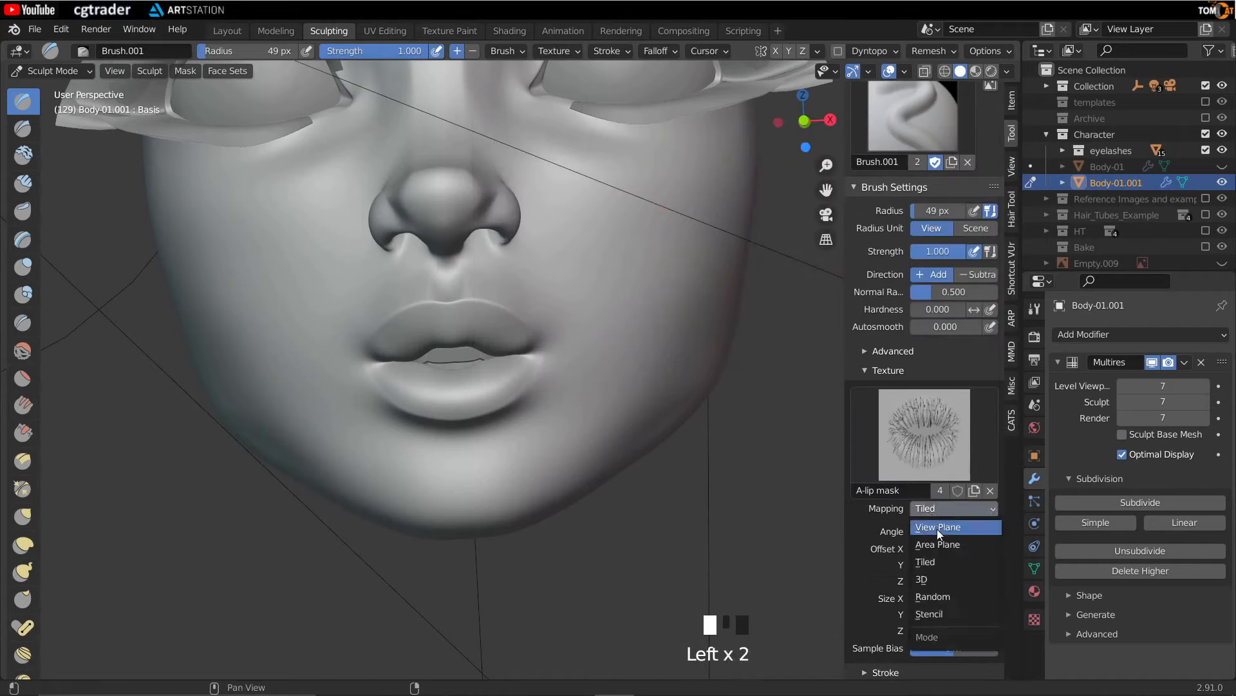
{"action": "left_click", "coordinate": [929, 614]}
- Switch to front orthographic view, fit the stencil to the image aspect, and move and scale it over the lips
{"action": "right_click_drag", "start_coordinate": [256, 501], "coordinate": [576, 369]}
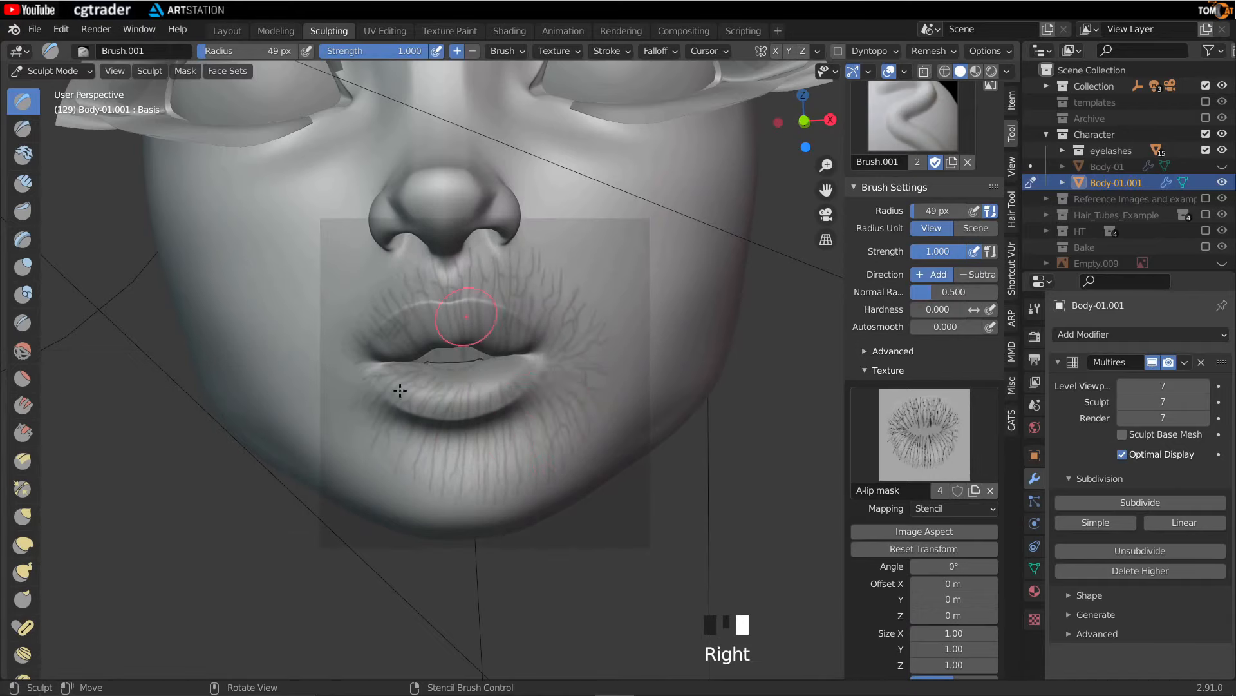
{"action": "middle_click_drag", "start_coordinate": [399, 410], "coordinate": [508, 464]}
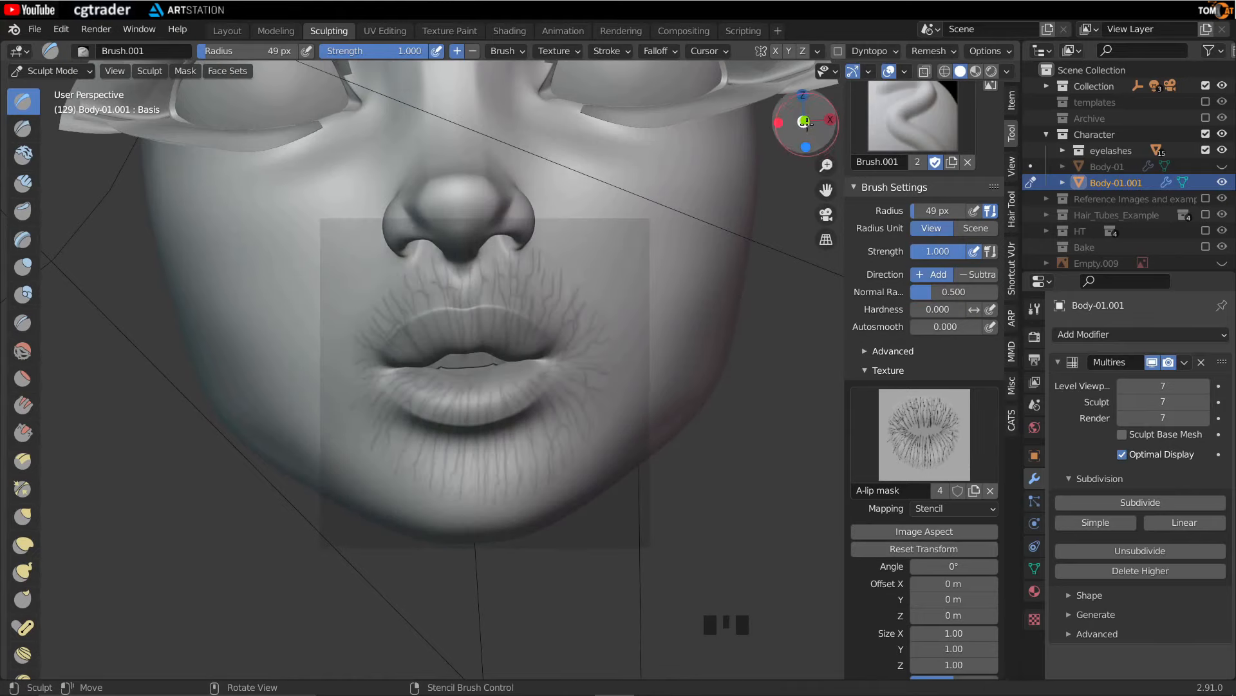
{"action": "left_click", "coordinate": [804, 121]}
{"action": "left_click", "coordinate": [804, 121]}
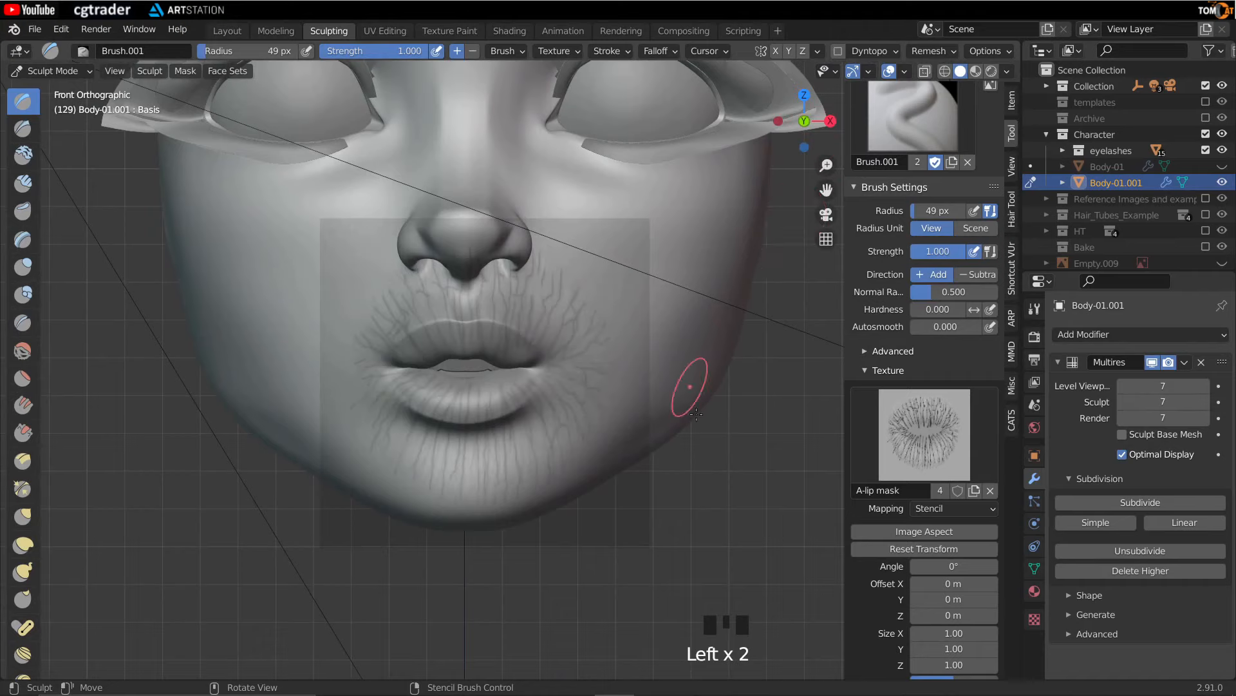
{"action": "left_click", "coordinate": [898, 531]}
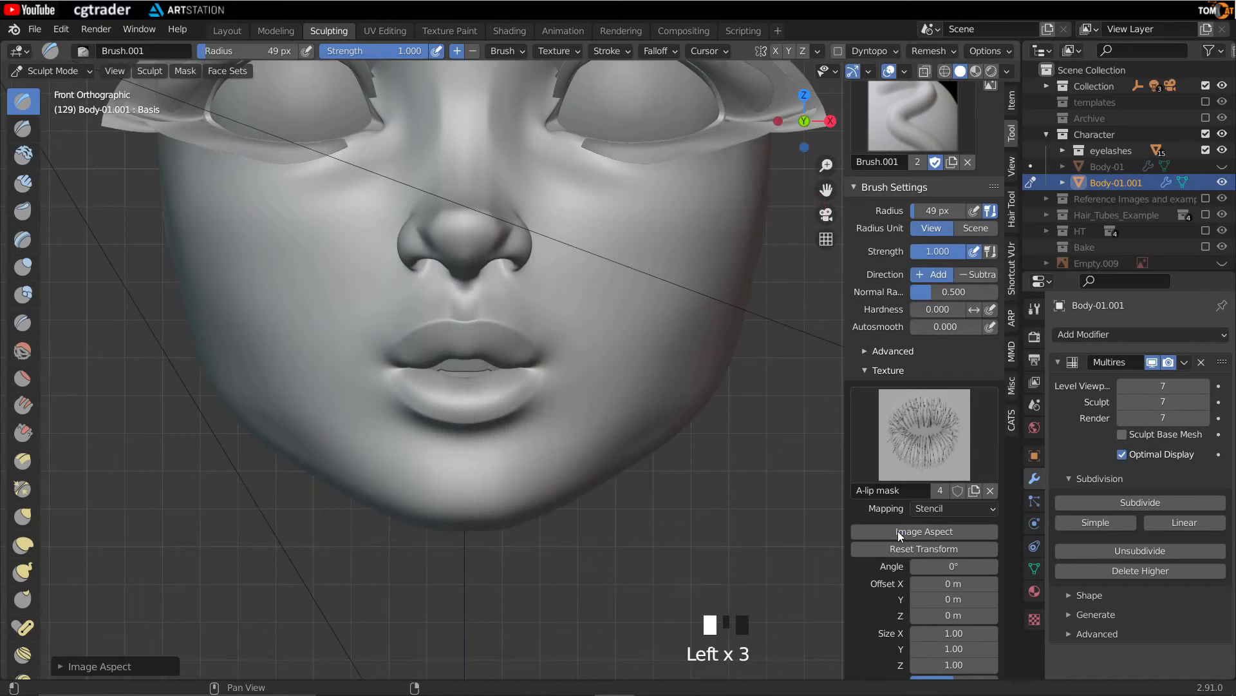
{"action": "right_click_drag", "start_coordinate": [538, 456], "coordinate": [515, 446]}
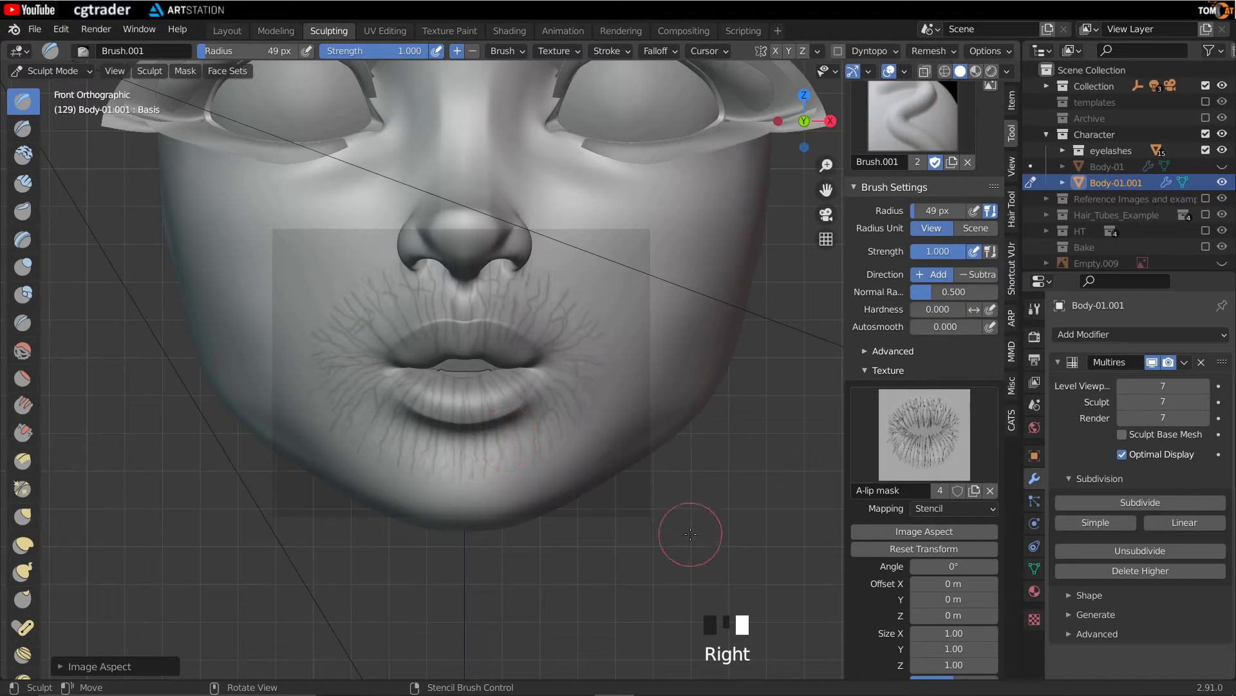
{"action": "right_click_drag", "start_coordinate": [658, 495], "coordinate": [588, 453], "text": "shift"}
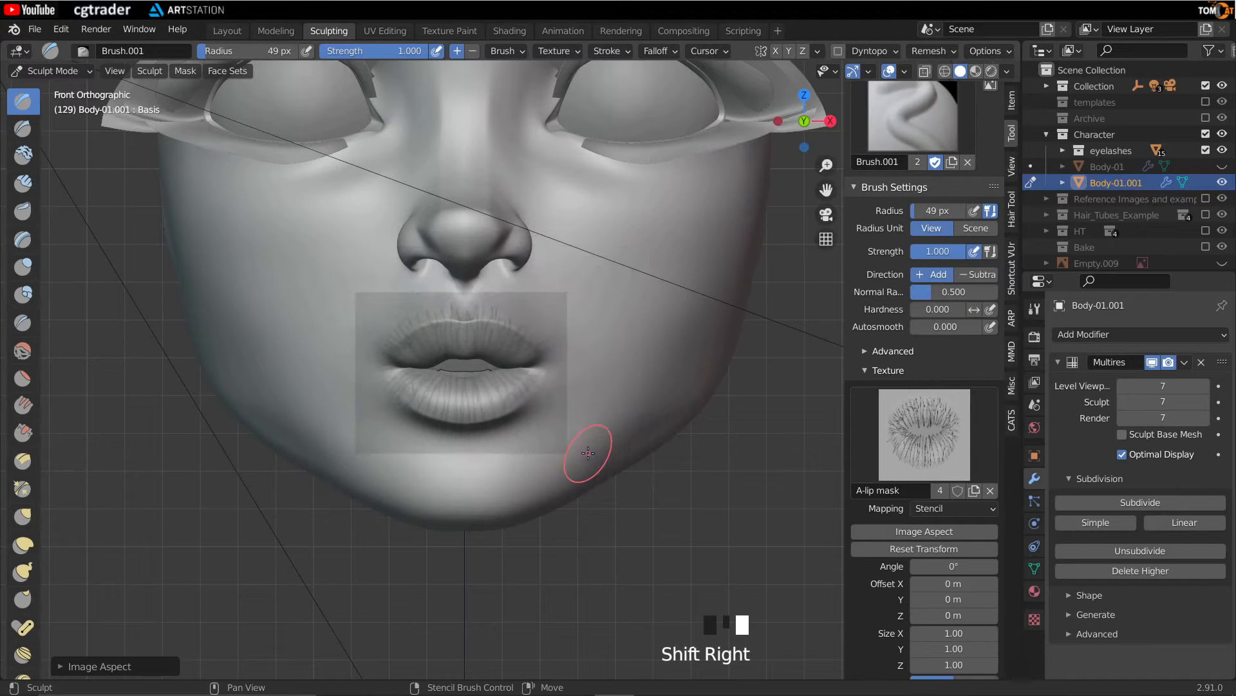
{"action": "scroll", "coordinate": [554, 437], "scroll_direction": "up", "scroll_amount": 6}
{"action": "middle_click_drag", "start_coordinate": [520, 436], "coordinate": [534, 398], "text": "shift"}
{"action": "right_click_drag", "start_coordinate": [519, 409], "coordinate": [627, 464], "text": "shift"}
{"action": "right_click_drag", "start_coordinate": [468, 405], "coordinate": [468, 406]}
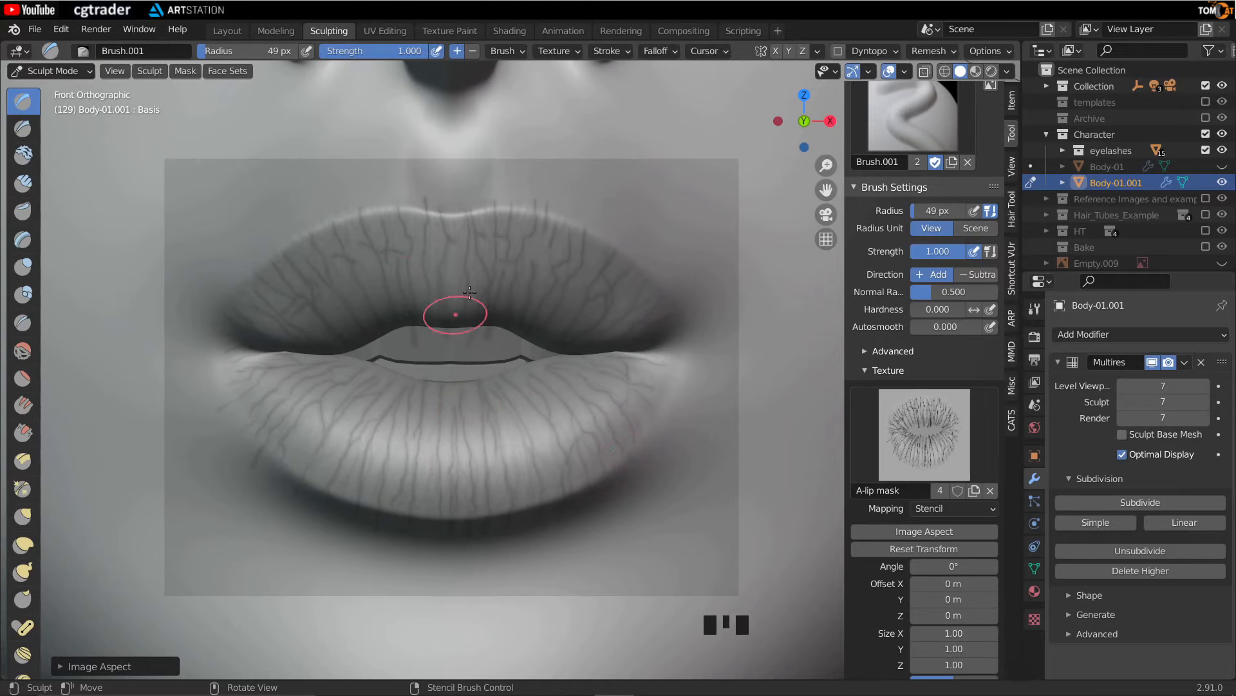
- Set the brush strength to 0.1 and the texture Sample Bias to -0.7 m
{"action": "left_click", "coordinate": [374, 50]}
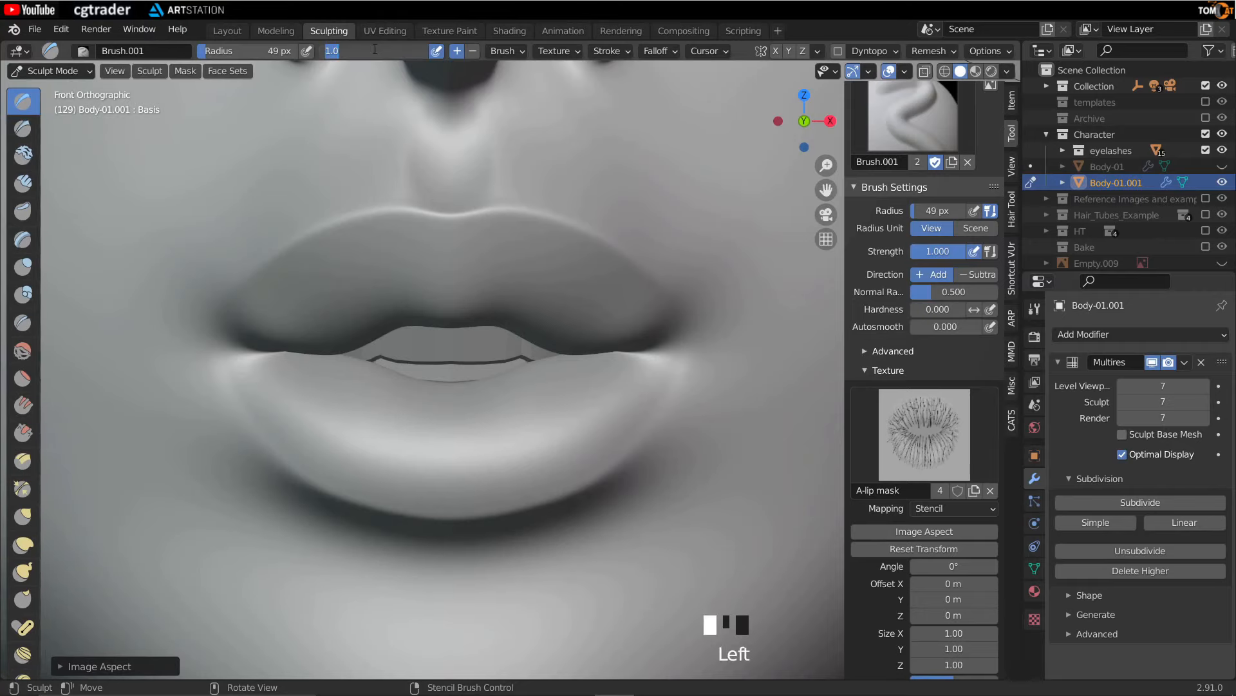
{"action": "type", "text": "0.1"}
{"action": "key", "text": "Return"}
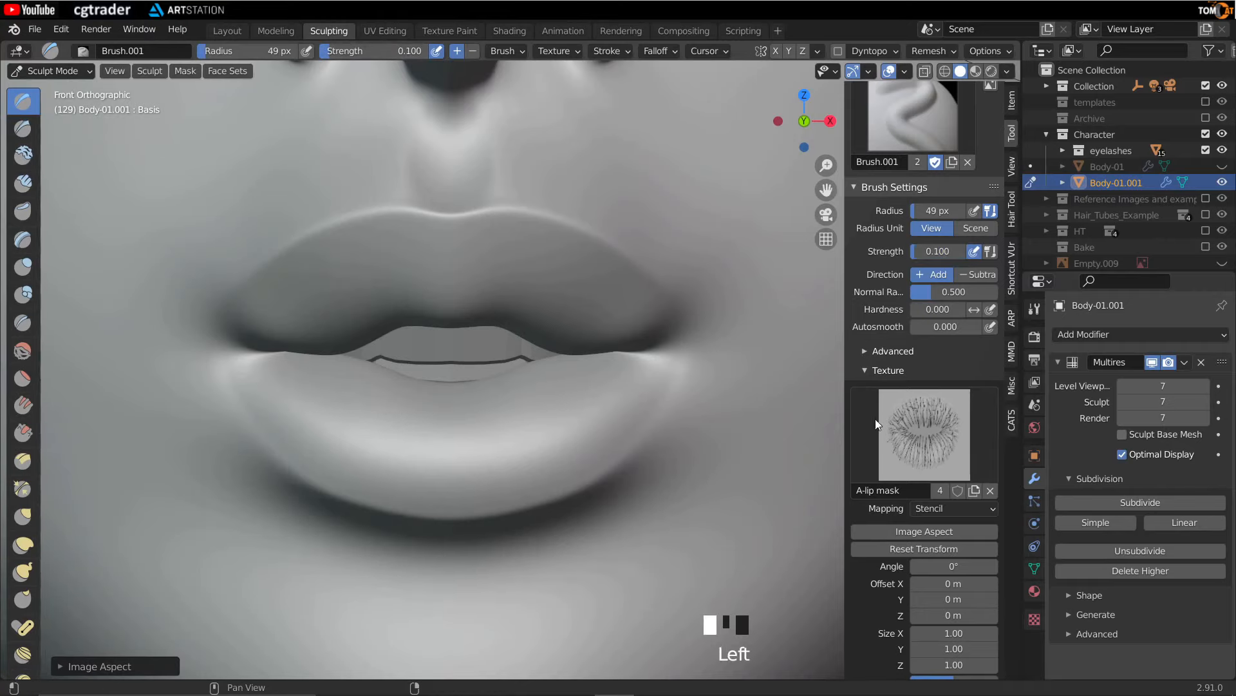
{"action": "scroll", "coordinate": [954, 572], "scroll_direction": "down", "scroll_amount": 3}
{"action": "left_click", "coordinate": [948, 608]}
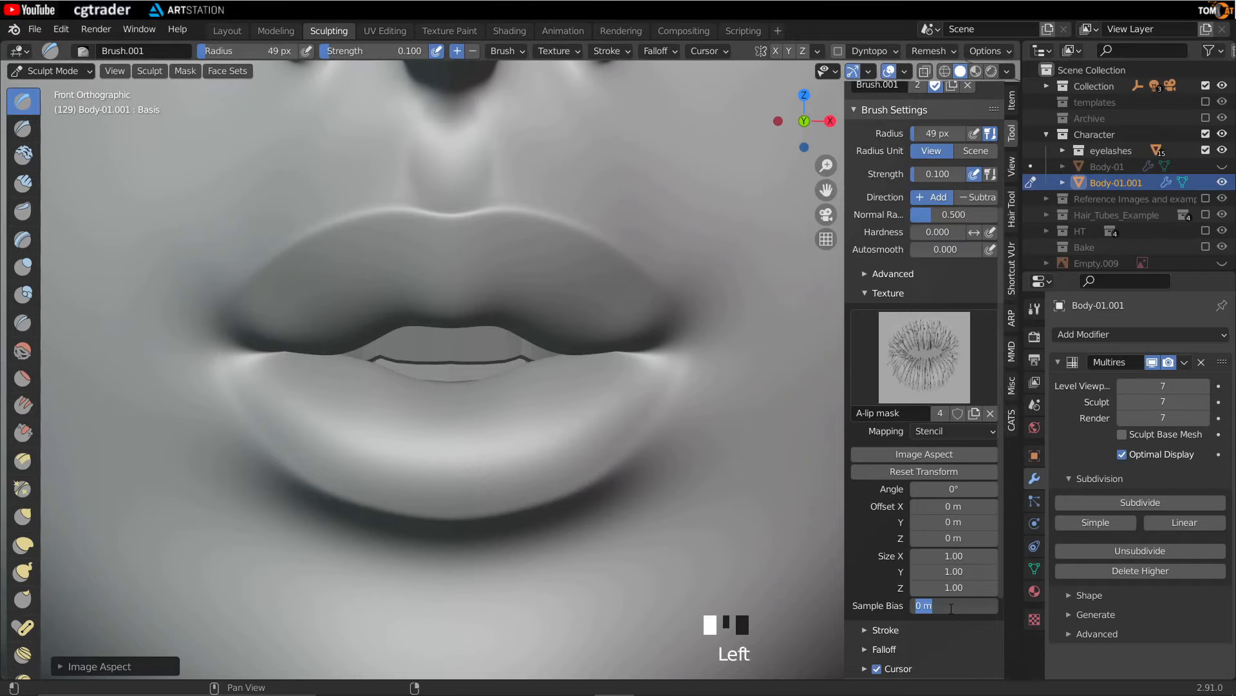
{"action": "key", "text": "Return"}
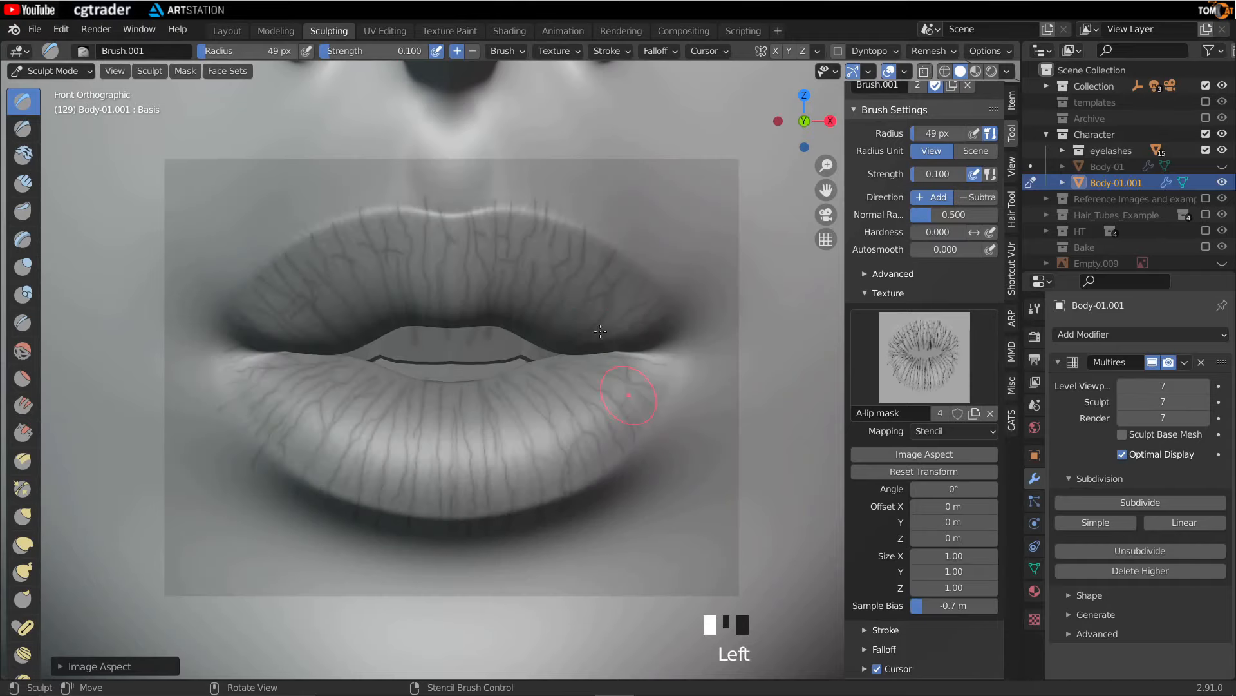
- Stroke across the upper lip and resize the brush radius to 77 px
{"action": "left_click_drag", "start_coordinate": [441, 266], "coordinate": [496, 266]}
{"action": "key", "text": "f"}
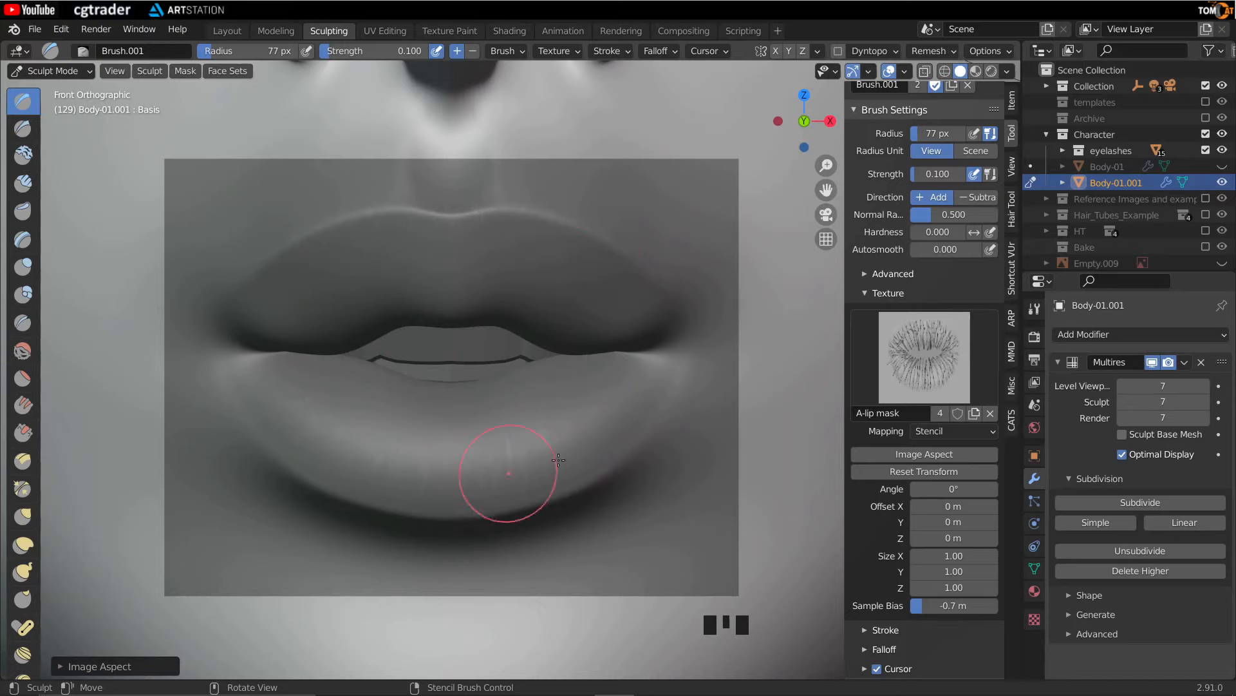
{"action": "right_click_drag", "start_coordinate": [492, 433], "coordinate": [561, 390]}
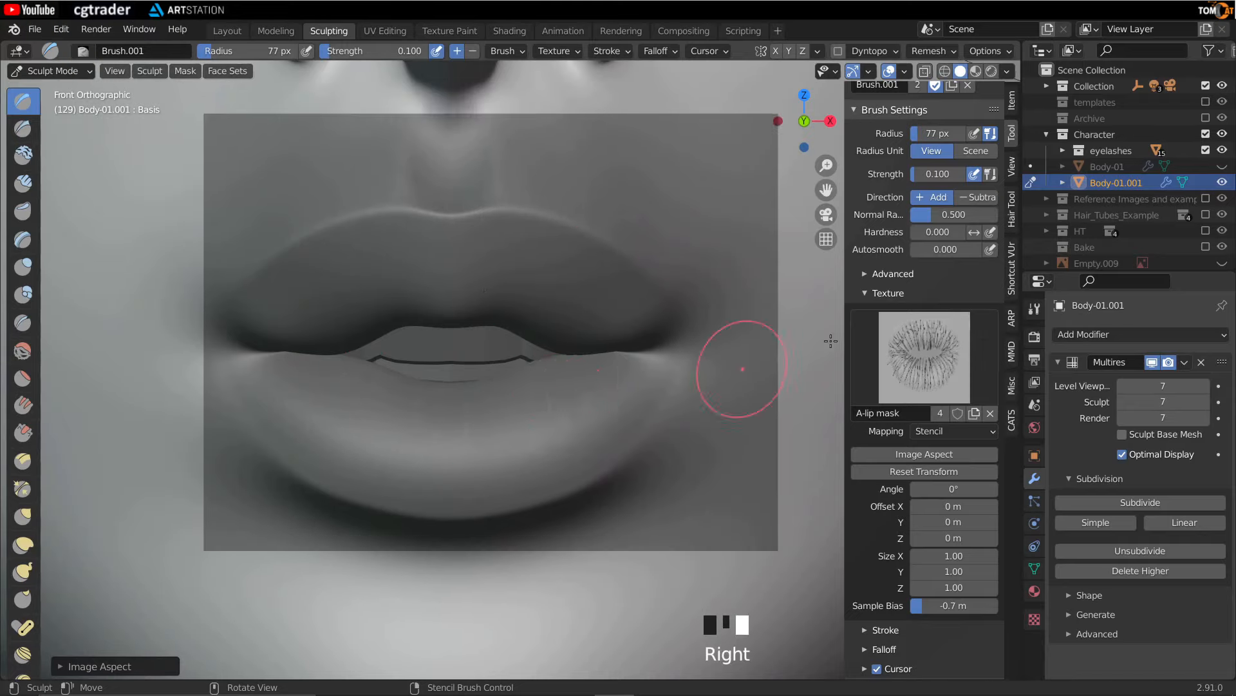
- Unlink the lip texture and the duplicated brush from the Draw tool
{"action": "left_click", "coordinate": [991, 413]}
{"action": "scroll", "coordinate": [937, 354], "scroll_direction": "up", "scroll_amount": 4}
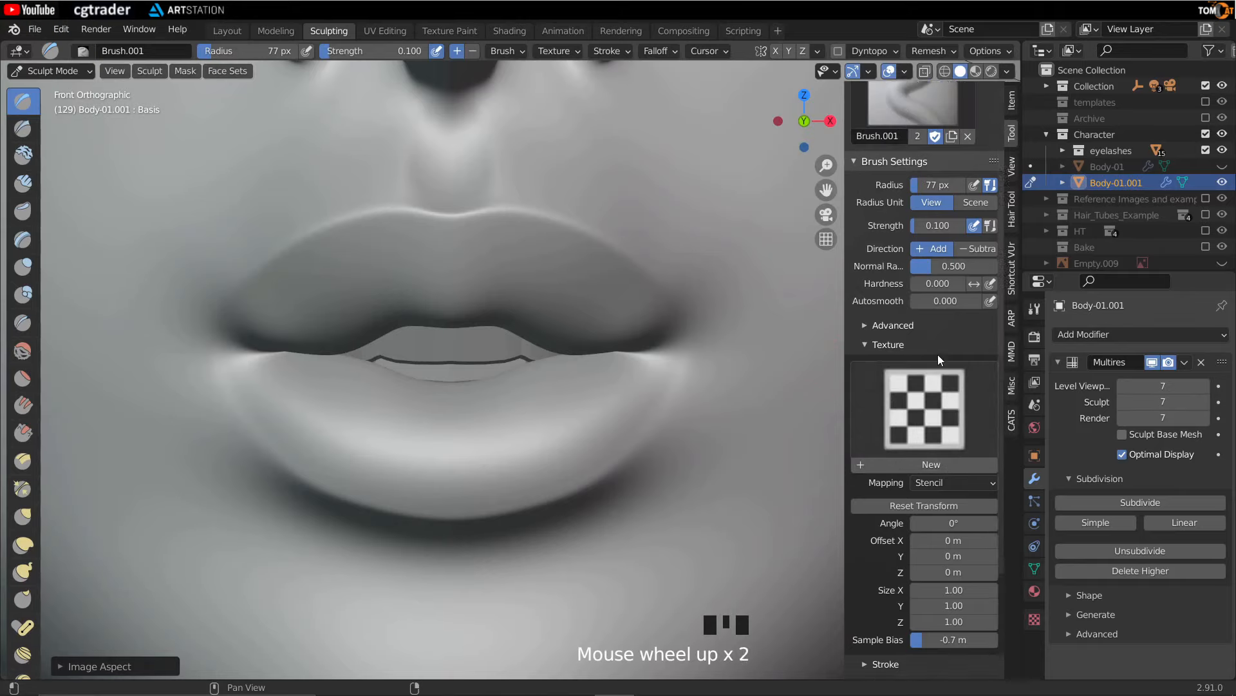
{"action": "left_click", "coordinate": [970, 201]}
{"action": "left_click", "coordinate": [916, 199]}
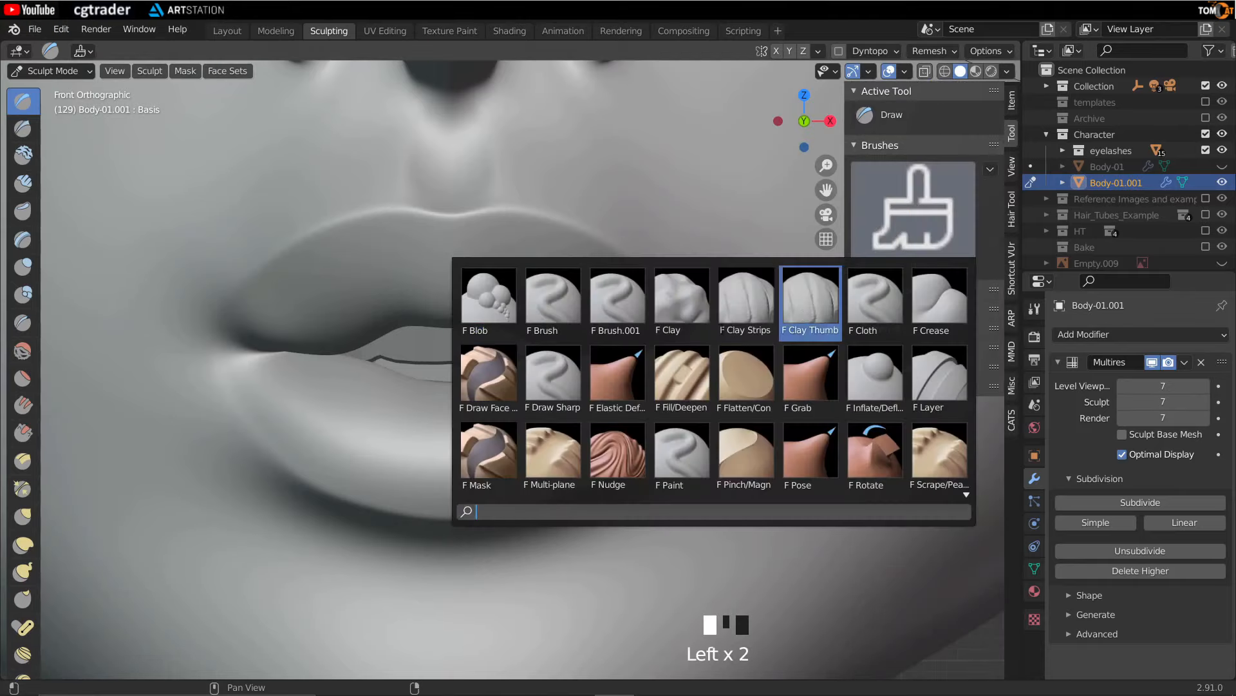
{"action": "left_click", "coordinate": [916, 210]}
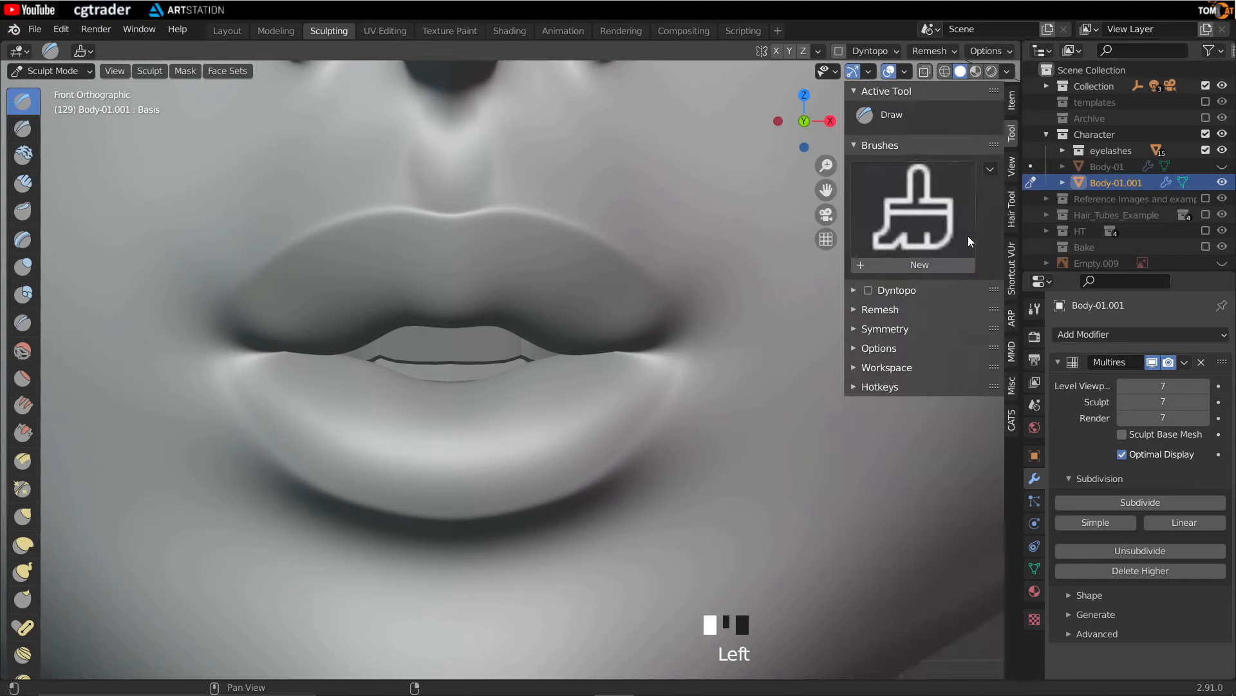
- Create a new brush and assign the A-lip mask texture with Stencil mapping
{"action": "left_click", "coordinate": [897, 264]}
{"action": "left_click", "coordinate": [925, 535]}
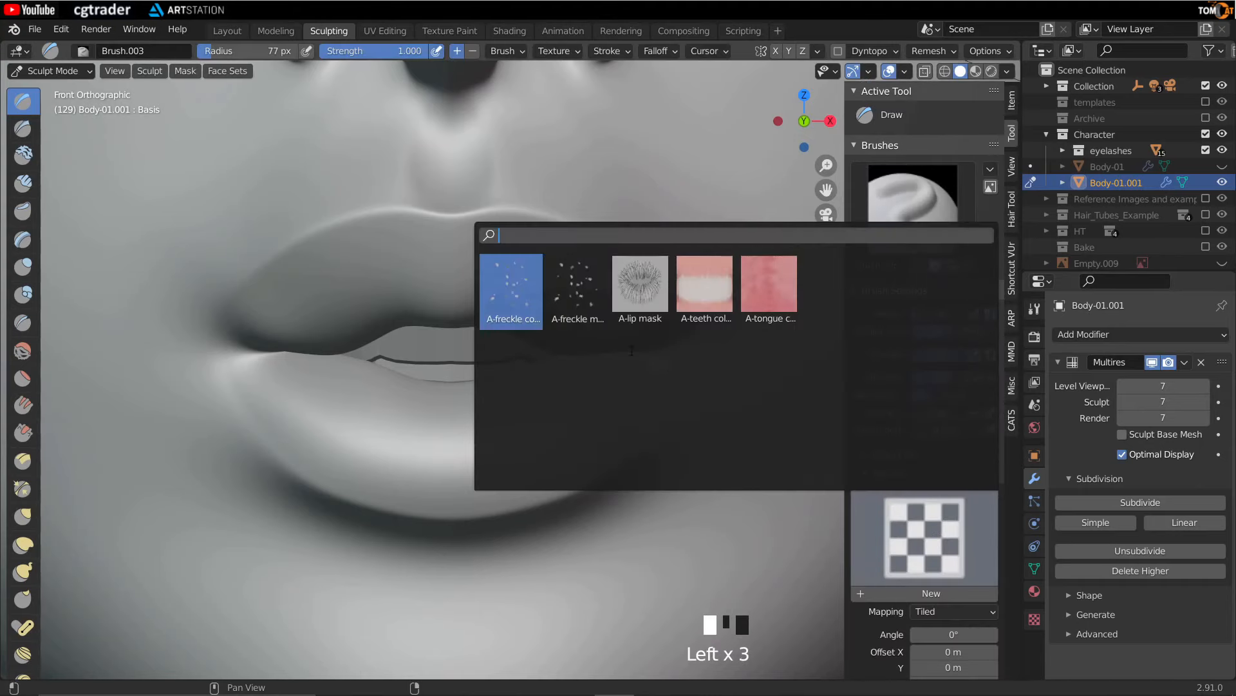
{"action": "left_click", "coordinate": [644, 283]}
{"action": "left_click", "coordinate": [937, 613]}
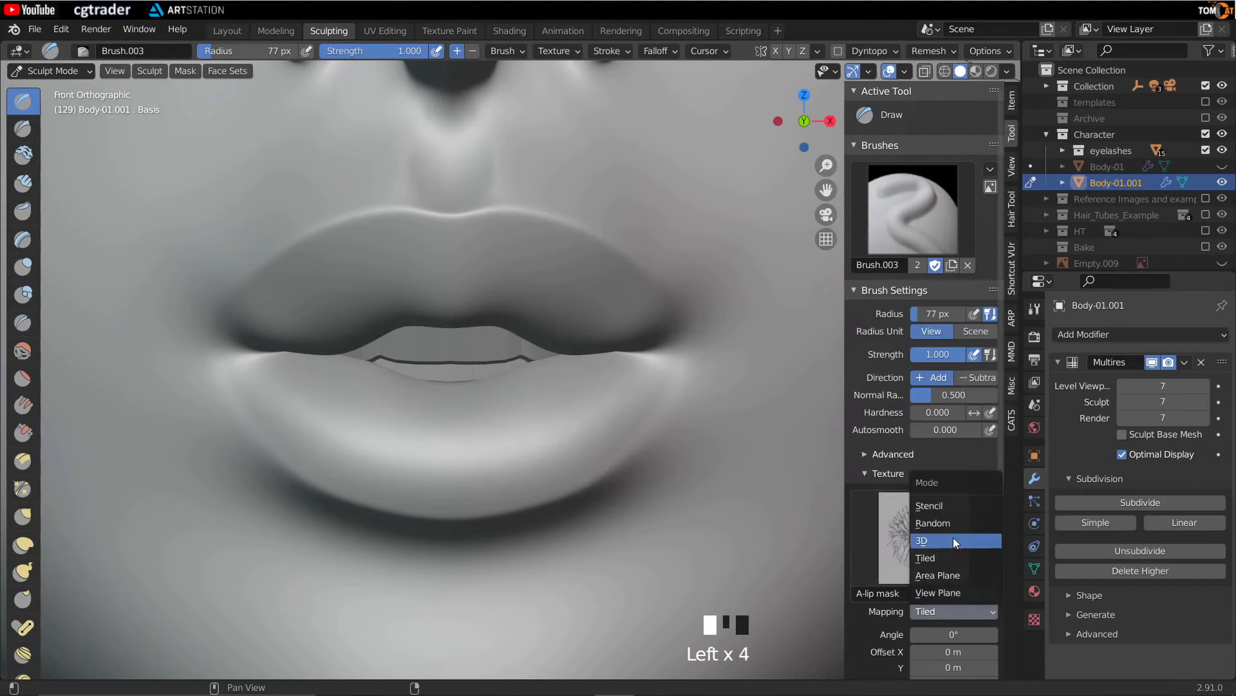
{"action": "left_click", "coordinate": [949, 507]}
- Move the stencil over the lips and set the brush strength to 0.1
{"action": "right_click_drag", "start_coordinate": [246, 534], "coordinate": [539, 384]}
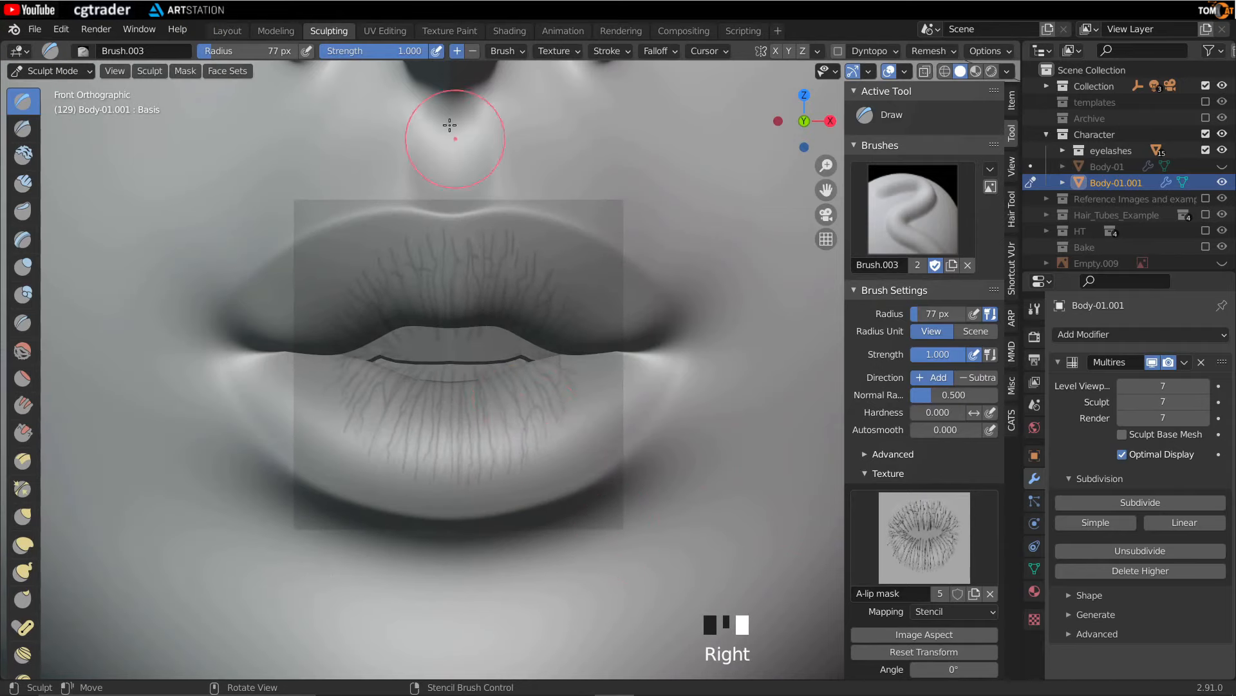
{"action": "left_click", "coordinate": [394, 51]}
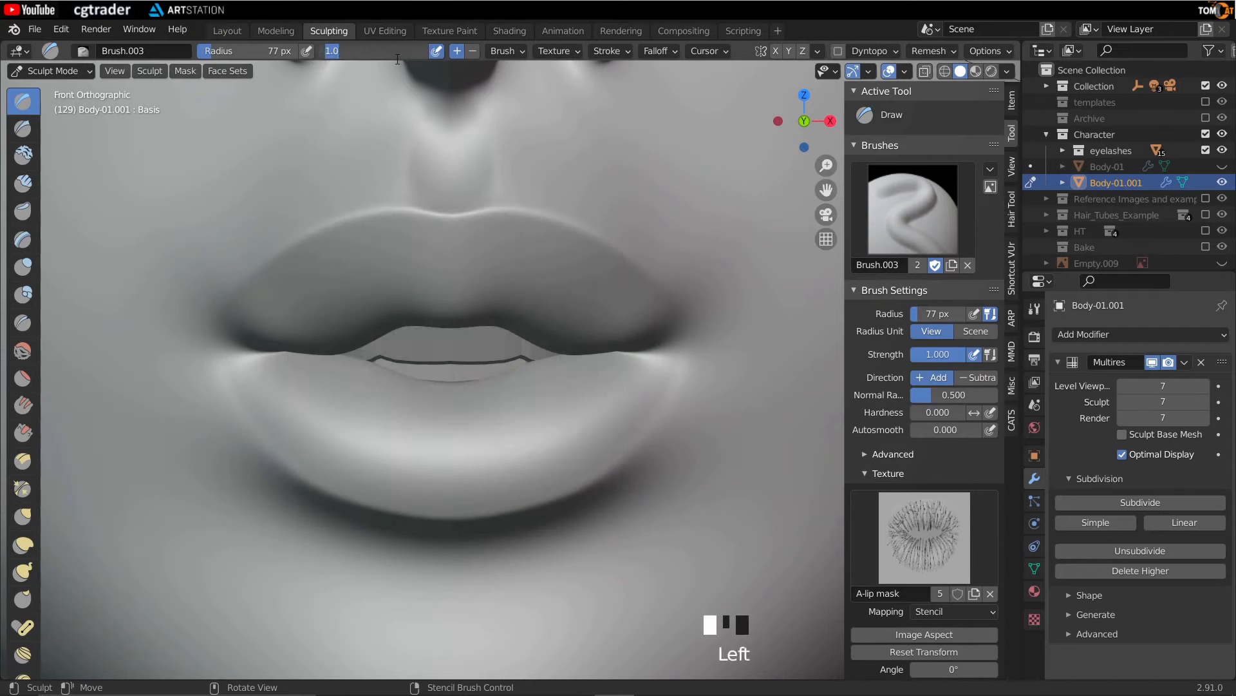
{"action": "type", "text": "0.1"}
{"action": "key", "text": "Return"}
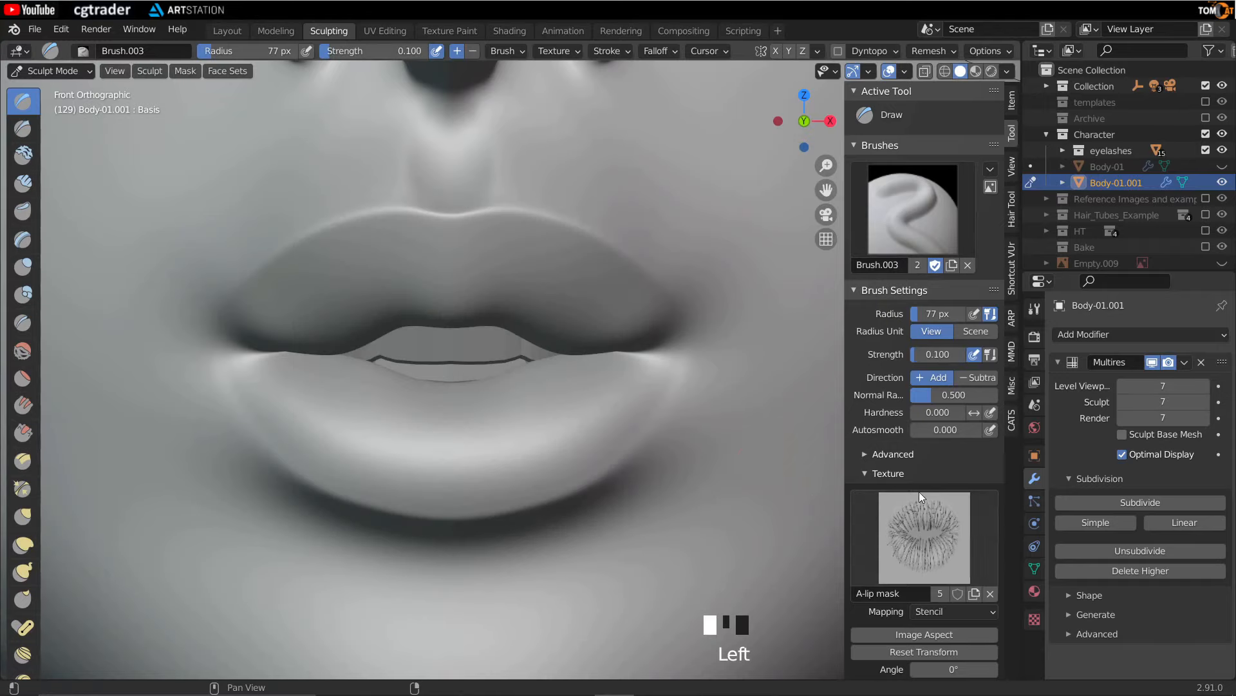
- Set the Sample Bias to -0.7 m, fit the stencil to the image aspect and align it with the lips
{"action": "scroll", "coordinate": [927, 509], "scroll_direction": "down", "scroll_amount": 6}
{"action": "left_click", "coordinate": [945, 630]}
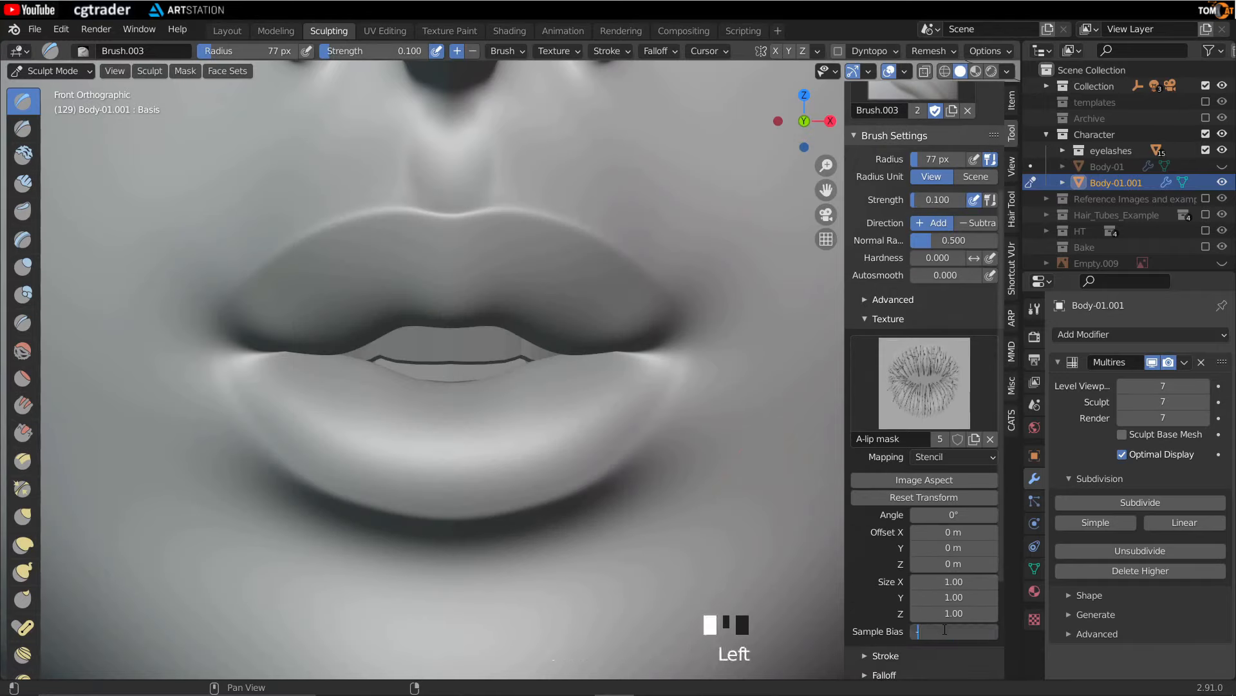
{"action": "type", "text": "-.7"}
{"action": "key", "text": "Return"}
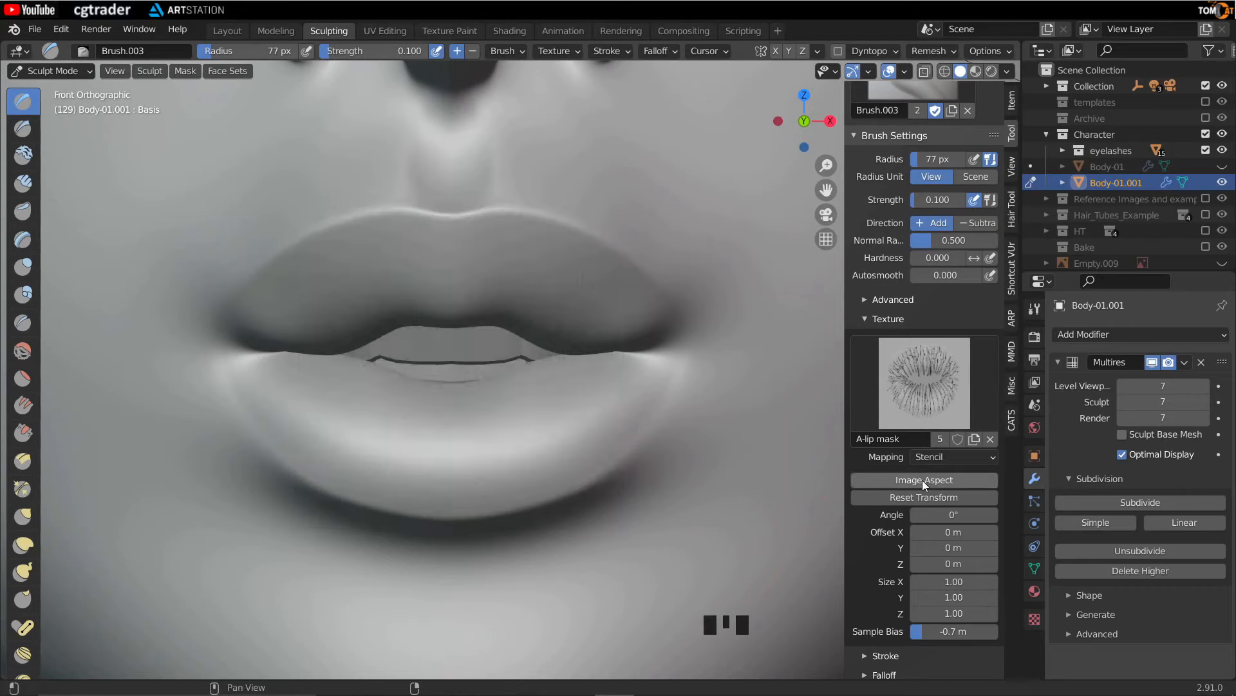
{"action": "left_click", "coordinate": [922, 480]}
{"action": "right_click_drag", "start_coordinate": [541, 418], "coordinate": [579, 437], "text": "shift"}
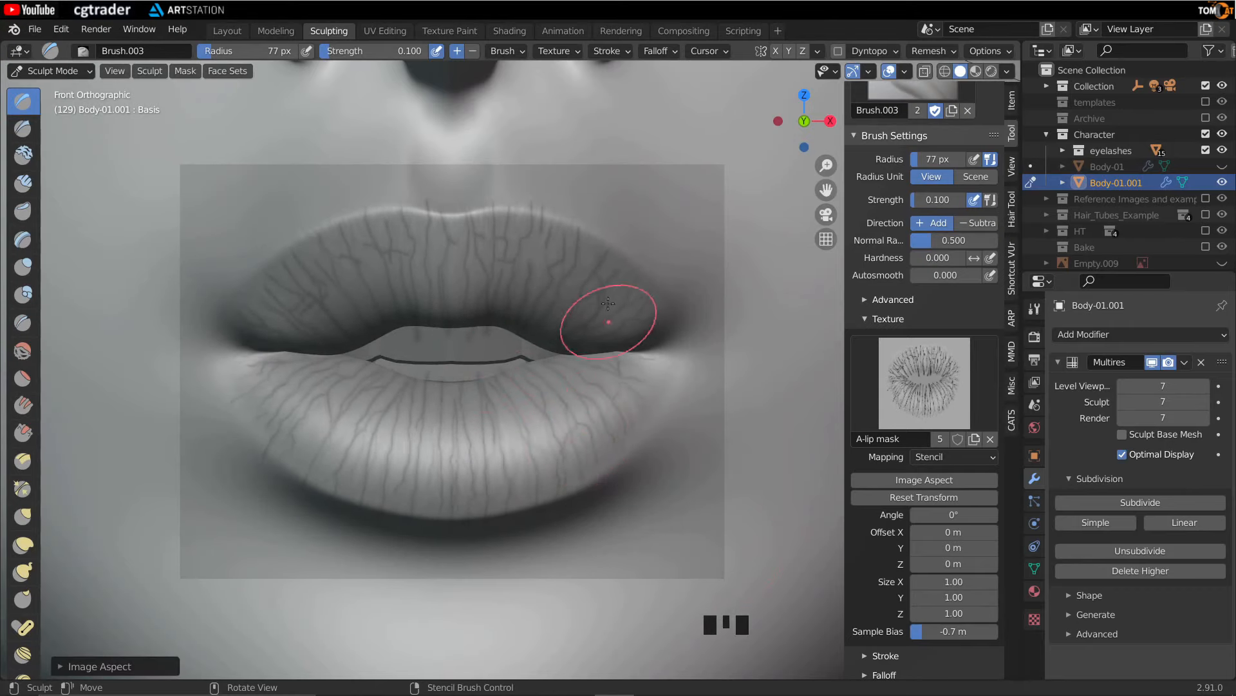
- Stamp the lip texture across the upper and lower lips
{"action": "left_click_drag", "start_coordinate": [621, 329], "coordinate": [558, 258]}
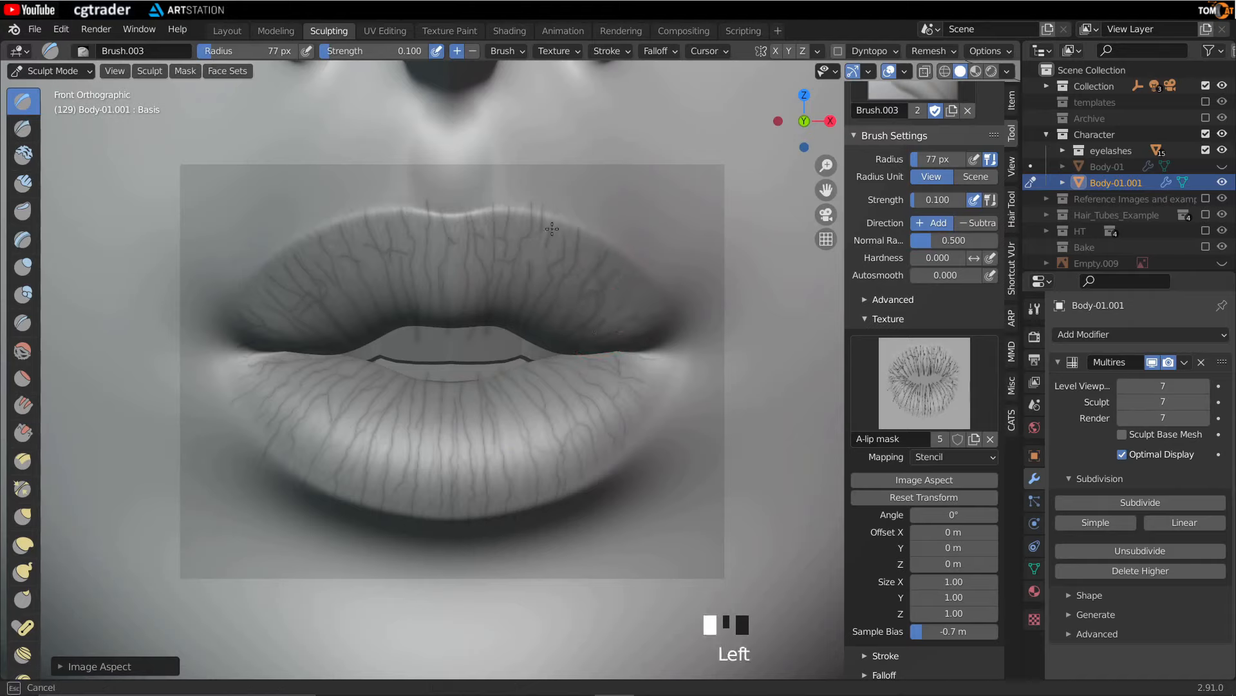
{"action": "left_click_drag", "start_coordinate": [378, 337], "coordinate": [161, 365]}
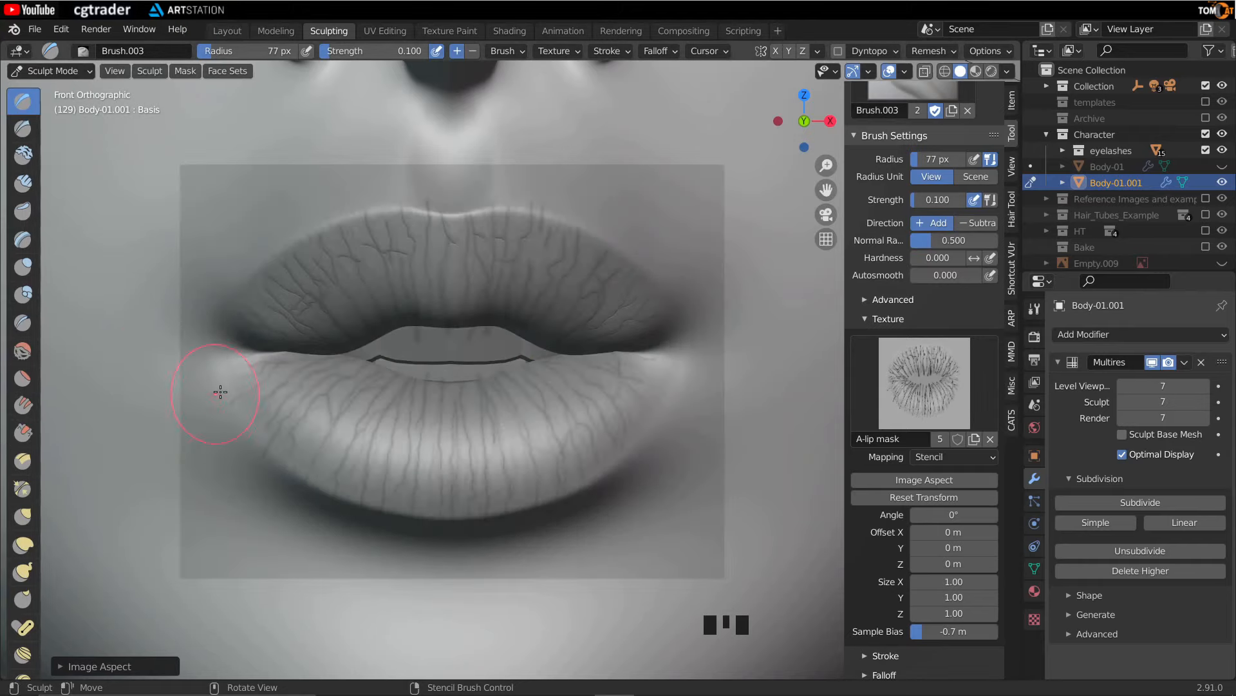
{"action": "left_click_drag", "start_coordinate": [355, 463], "coordinate": [355, 463]}
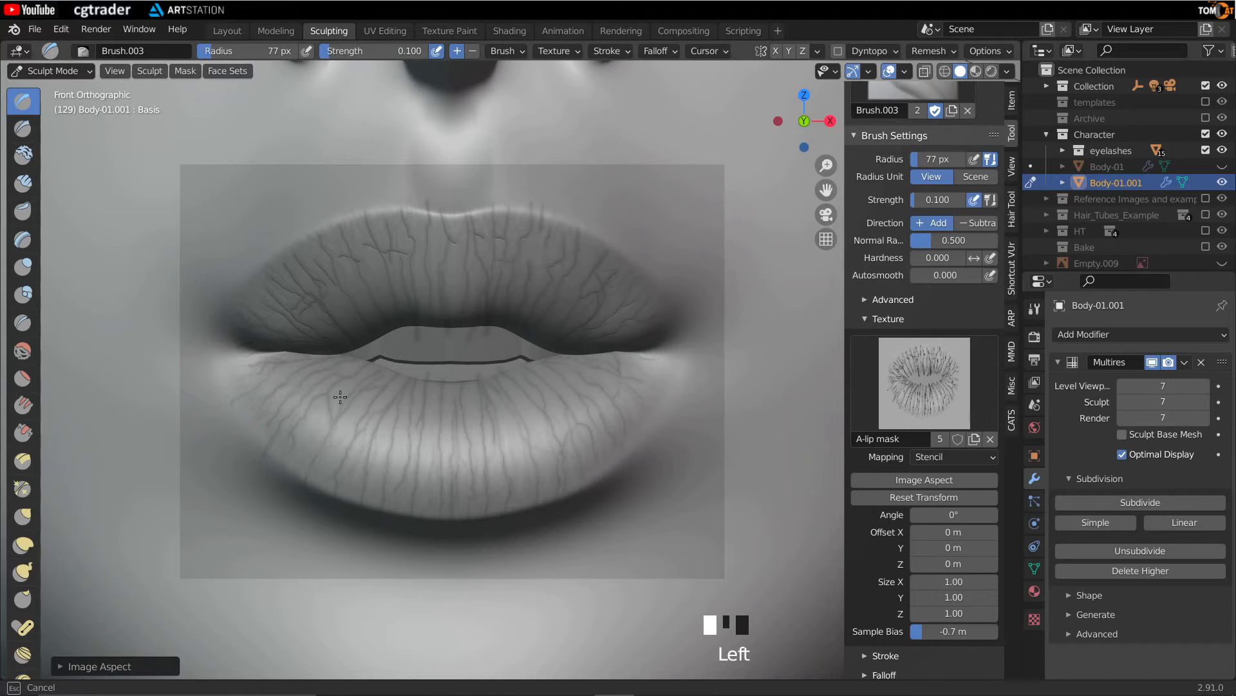
{"action": "mouse_move", "coordinate": [437, 450]}
{"action": "left_mouse_down"}
{"action": "mouse_move", "coordinate": [557, 350]}
{"action": "mouse_move", "coordinate": [334, 315]}
{"action": "left_mouse_up"}
{"action": "left_click_drag", "start_coordinate": [522, 226], "coordinate": [523, 225]}
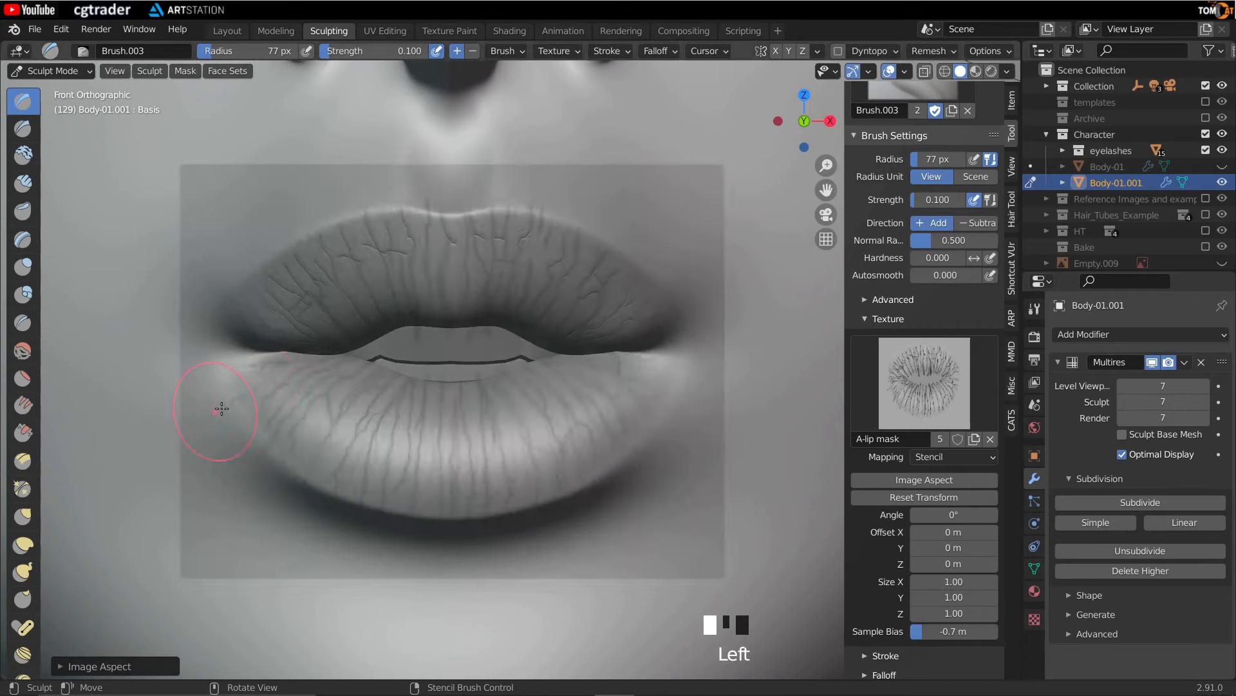
- Stamp additional lip-texture strokes across both lips to deepen the crease pattern
{"action": "left_click_drag", "start_coordinate": [271, 381], "coordinate": [274, 384]}
{"action": "left_click_drag", "start_coordinate": [631, 383], "coordinate": [303, 130]}
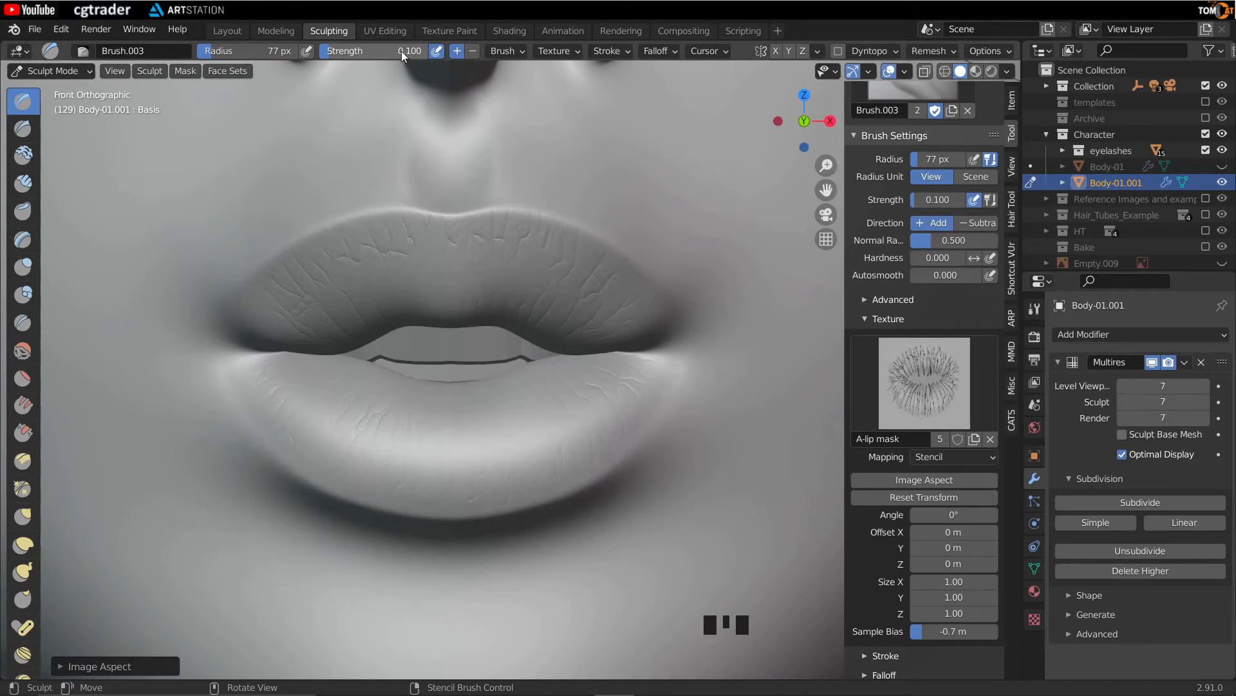
{"action": "left_click_drag", "start_coordinate": [545, 390], "coordinate": [605, 387]}
{"action": "mouse_move", "coordinate": [361, 400]}
{"action": "left_mouse_down"}
{"action": "mouse_move", "coordinate": [277, 386]}
{"action": "mouse_move", "coordinate": [386, 438]}
{"action": "left_mouse_up"}
{"action": "mouse_move", "coordinate": [528, 412]}
{"action": "left_mouse_down"}
{"action": "mouse_move", "coordinate": [579, 434]}
{"action": "mouse_move", "coordinate": [477, 464]}
{"action": "left_mouse_up"}
{"action": "left_click_drag", "start_coordinate": [307, 417], "coordinate": [499, 423]}
{"action": "mouse_move", "coordinate": [438, 287]}
{"action": "left_mouse_down"}
{"action": "mouse_move", "coordinate": [427, 304]}
{"action": "mouse_move", "coordinate": [529, 288]}
{"action": "mouse_move", "coordinate": [303, 309]}
{"action": "left_mouse_up"}
{"action": "mouse_move", "coordinate": [193, 416]}
{"action": "left_mouse_down"}
{"action": "mouse_move", "coordinate": [251, 396]}
{"action": "mouse_move", "coordinate": [554, 412]}
{"action": "left_mouse_up"}
{"action": "left_click_drag", "start_coordinate": [257, 417], "coordinate": [567, 425]}
{"action": "left_click_drag", "start_coordinate": [634, 302], "coordinate": [309, 334]}
{"action": "left_click", "coordinate": [255, 299]}
{"action": "left_click_drag", "start_coordinate": [473, 322], "coordinate": [520, 309]}
{"action": "mouse_move", "coordinate": [521, 293]}
{"action": "left_mouse_down"}
{"action": "mouse_move", "coordinate": [497, 315]}
{"action": "mouse_move", "coordinate": [391, 318]}
{"action": "left_mouse_up"}
{"action": "mouse_move", "coordinate": [390, 320]}
{"action": "left_mouse_down"}
{"action": "mouse_move", "coordinate": [387, 393]}
{"action": "mouse_move", "coordinate": [399, 419]}
{"action": "left_mouse_up"}
{"action": "left_click_drag", "start_coordinate": [412, 399], "coordinate": [451, 438]}
{"action": "mouse_move", "coordinate": [464, 406]}
{"action": "left_mouse_down"}
{"action": "mouse_move", "coordinate": [489, 433]}
{"action": "mouse_move", "coordinate": [448, 395]}
{"action": "mouse_move", "coordinate": [425, 451]}
{"action": "left_mouse_up"}
{"action": "left_click", "coordinate": [451, 402]}
{"action": "left_click", "coordinate": [455, 410]}
{"action": "left_click_drag", "start_coordinate": [421, 419], "coordinate": [403, 451]}
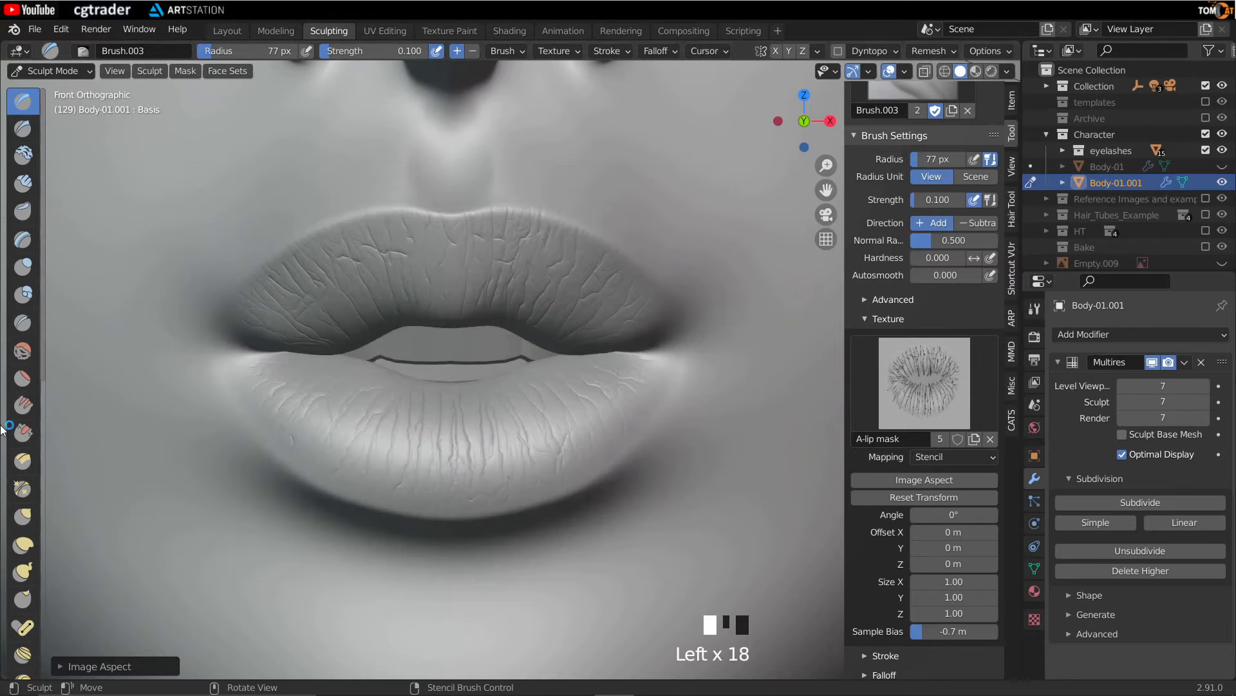
{"action": "left_click_drag", "start_coordinate": [381, 395], "coordinate": [370, 429]}
{"action": "left_click_drag", "start_coordinate": [361, 399], "coordinate": [358, 438]}
{"action": "left_click_drag", "start_coordinate": [385, 396], "coordinate": [399, 451]}
{"action": "left_click_drag", "start_coordinate": [425, 425], "coordinate": [451, 470]}
{"action": "left_click_drag", "start_coordinate": [463, 464], "coordinate": [480, 493]}
{"action": "left_click_drag", "start_coordinate": [376, 386], "coordinate": [330, 414]}
{"action": "left_click_drag", "start_coordinate": [344, 392], "coordinate": [357, 379]}
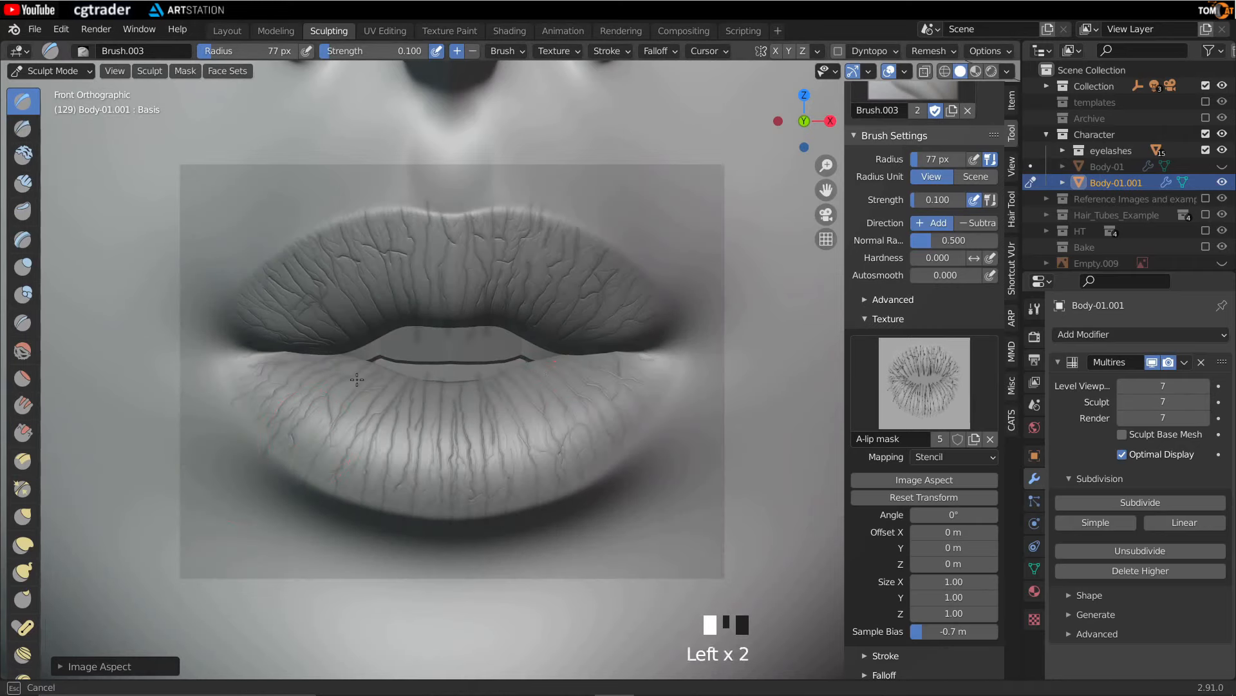
{"action": "left_click_drag", "start_coordinate": [391, 421], "coordinate": [438, 412]}
{"action": "left_click_drag", "start_coordinate": [557, 361], "coordinate": [559, 438]}
{"action": "left_click_drag", "start_coordinate": [445, 361], "coordinate": [450, 445]}
{"action": "left_click_drag", "start_coordinate": [386, 400], "coordinate": [347, 431]}
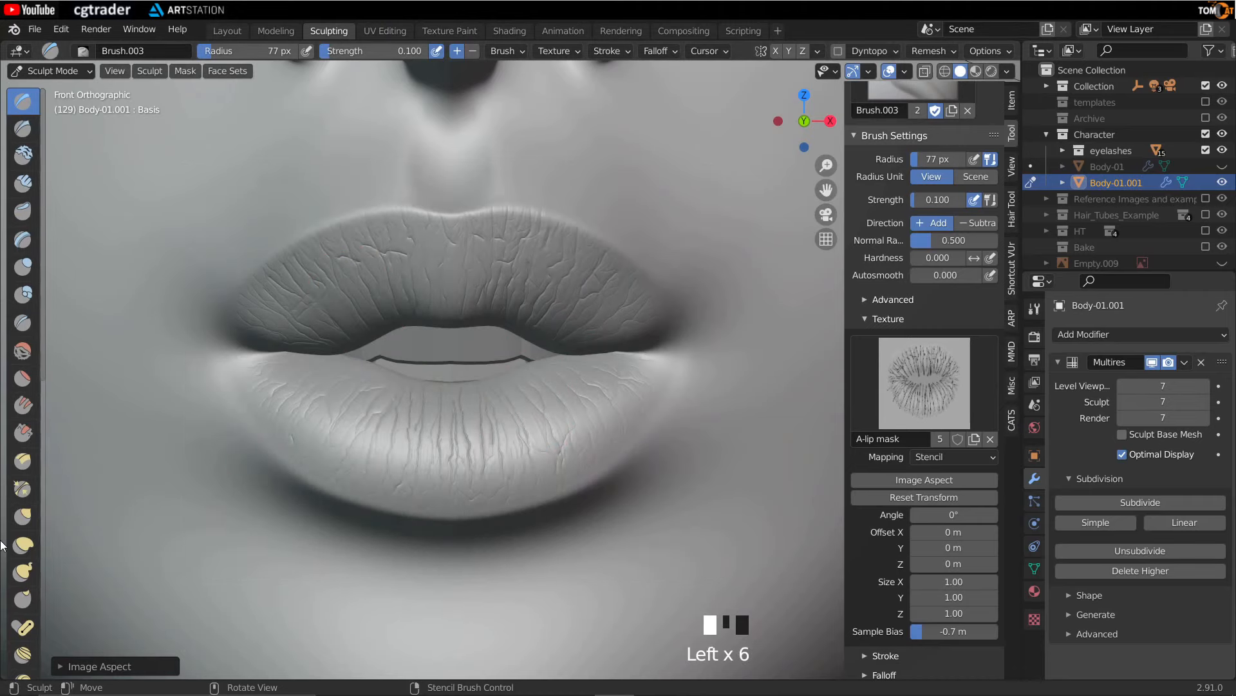
{"action": "left_click_drag", "start_coordinate": [450, 351], "coordinate": [451, 412]}
{"action": "left_click_drag", "start_coordinate": [426, 386], "coordinate": [422, 444]}
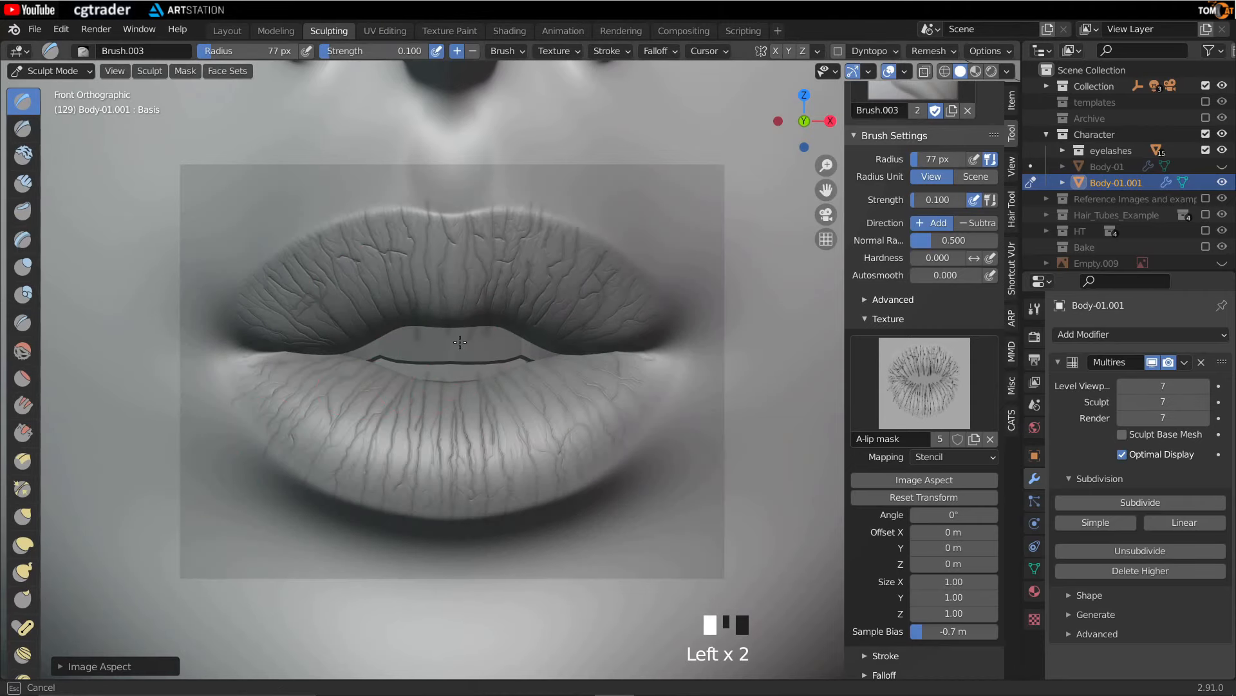
{"action": "left_click_drag", "start_coordinate": [347, 308], "coordinate": [322, 270]}
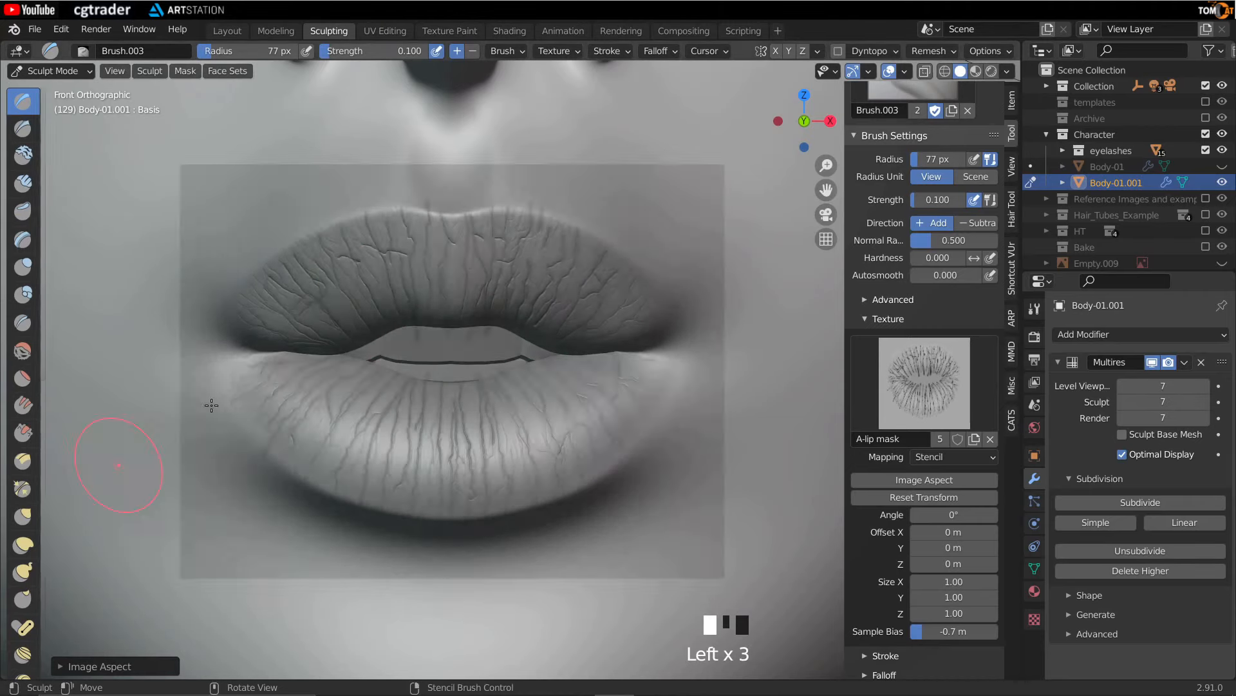
{"action": "mouse_move", "coordinate": [253, 400]}
{"action": "left_mouse_down"}
{"action": "mouse_move", "coordinate": [643, 372]}
{"action": "mouse_move", "coordinate": [315, 445]}
{"action": "left_mouse_up"}
- Stamp the lip texture onto the lip corners from angled views, rotating the stencil to 348°
{"action": "scroll", "coordinate": [387, 303], "scroll_direction": "down", "scroll_amount": 4}
{"action": "middle_click_drag", "start_coordinate": [387, 303], "coordinate": [408, 342]}
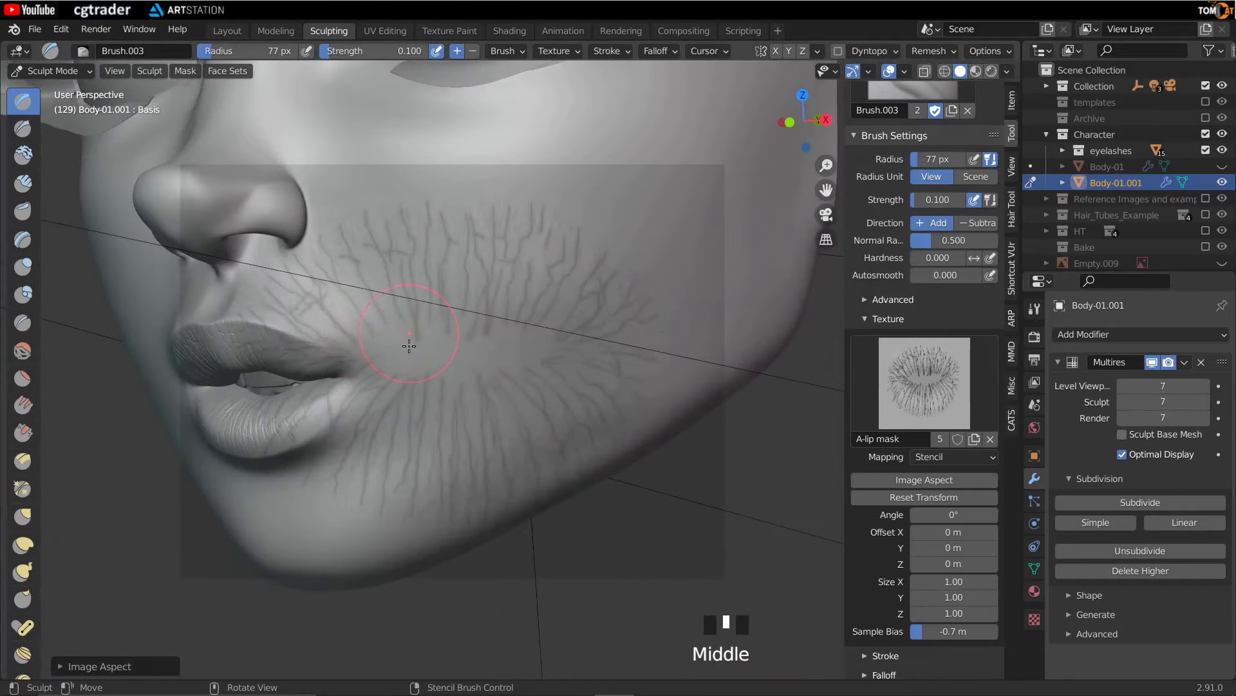
{"action": "middle_click_drag", "start_coordinate": [723, 541], "coordinate": [500, 389], "text": "shift"}
{"action": "scroll", "coordinate": [511, 469], "scroll_direction": "up", "scroll_amount": 2}
{"action": "right_click_drag", "start_coordinate": [511, 470], "coordinate": [691, 423]}
{"action": "middle_click_drag", "start_coordinate": [690, 423], "coordinate": [629, 444]}
{"action": "right_click_drag", "start_coordinate": [372, 497], "coordinate": [497, 436]}
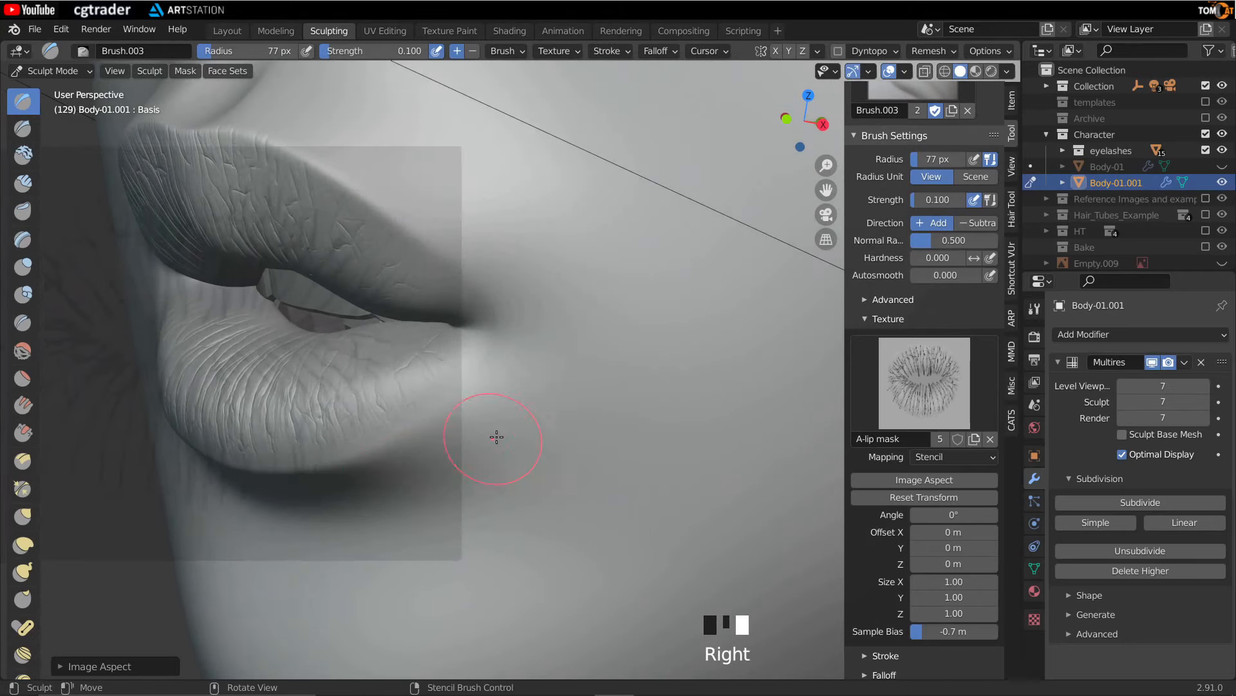
{"action": "middle_click_drag", "start_coordinate": [497, 436], "coordinate": [483, 496]}
{"action": "right_click_drag", "start_coordinate": [483, 496], "coordinate": [681, 433]}
{"action": "scroll", "coordinate": [682, 432], "scroll_direction": "up", "scroll_amount": 2}
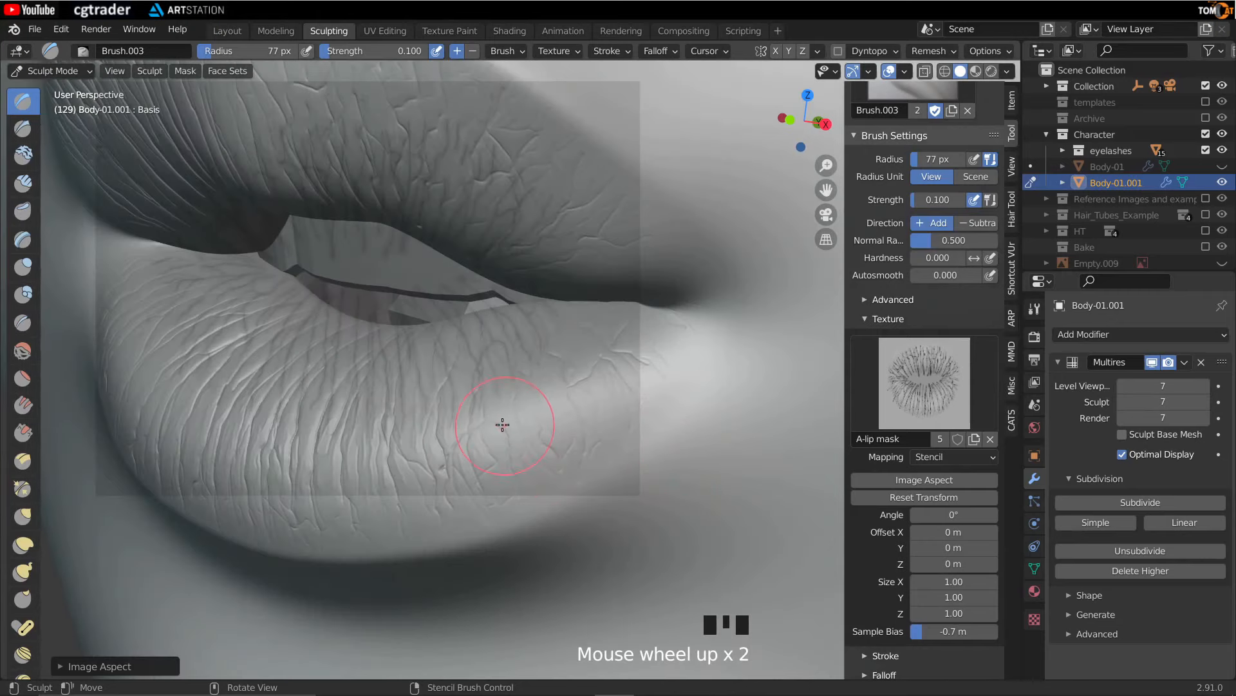
{"action": "scroll", "coordinate": [503, 424], "scroll_direction": "down", "scroll_amount": 2}
{"action": "right_click_drag", "start_coordinate": [552, 470], "coordinate": [569, 449]}
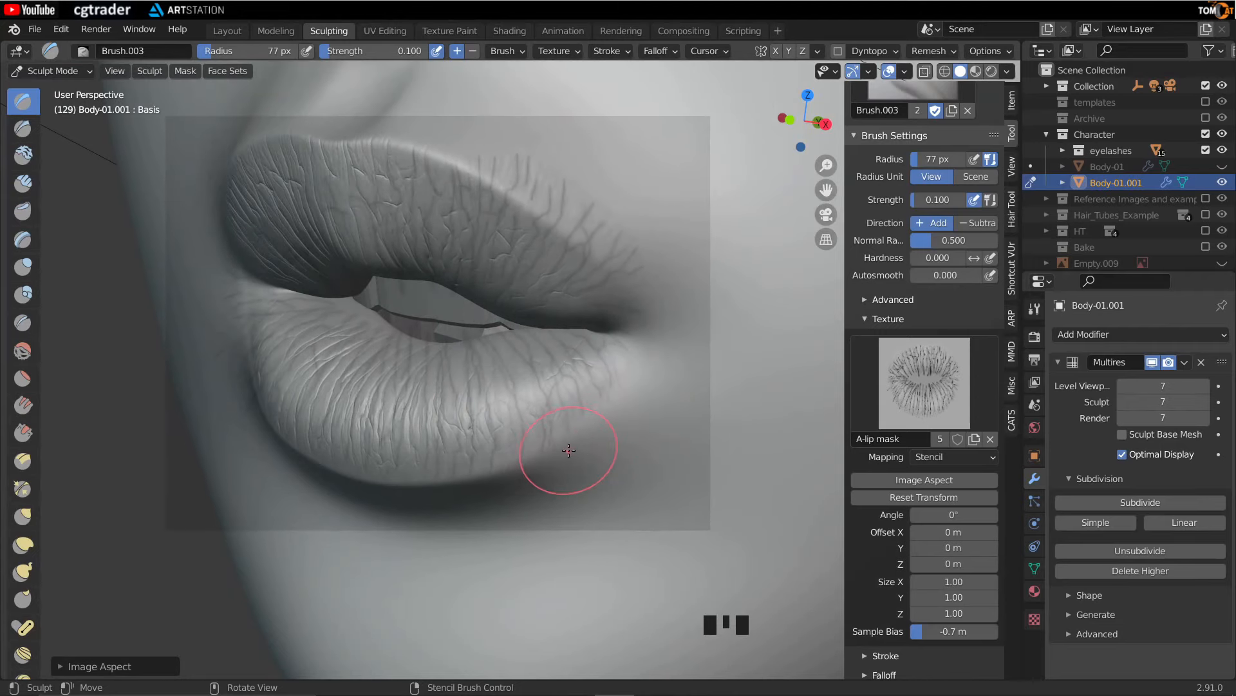
{"action": "mouse_move", "coordinate": [644, 468]}
{"action": "right_mouse_down", "text": "ctrl"}
{"action": "mouse_move", "coordinate": [654, 419]}
{"action": "mouse_move", "coordinate": [552, 497]}
{"action": "mouse_move", "coordinate": [533, 492]}
{"action": "mouse_move", "coordinate": [543, 451]}
{"action": "mouse_move", "coordinate": [567, 465]}
{"action": "right_mouse_up", "text": "ctrl"}
{"action": "left_click_drag", "start_coordinate": [627, 359], "coordinate": [560, 412]}
{"action": "mouse_move", "coordinate": [561, 413]}
{"action": "left_mouse_down"}
{"action": "mouse_move", "coordinate": [132, 566]}
{"action": "mouse_move", "coordinate": [7, 580]}
{"action": "left_mouse_up"}
{"action": "left_click_drag", "start_coordinate": [531, 523], "coordinate": [391, 536]}
{"action": "middle_click_drag", "start_coordinate": [391, 536], "coordinate": [552, 346]}
{"action": "mouse_move", "coordinate": [552, 346]}
{"action": "right_mouse_down"}
{"action": "mouse_move", "coordinate": [588, 486]}
{"action": "mouse_move", "coordinate": [566, 419]}
{"action": "mouse_move", "coordinate": [711, 305]}
{"action": "right_mouse_up"}
{"action": "left_click_drag", "start_coordinate": [549, 347], "coordinate": [627, 444]}
{"action": "mouse_move", "coordinate": [627, 445]}
{"action": "middle_mouse_down"}
{"action": "mouse_move", "coordinate": [508, 433]}
{"action": "mouse_move", "coordinate": [508, 414]}
{"action": "middle_mouse_up"}
{"action": "middle_click_drag", "start_coordinate": [715, 359], "coordinate": [667, 361]}
{"action": "scroll", "coordinate": [644, 364], "scroll_direction": "down", "scroll_amount": 1}
{"action": "middle_click_drag", "start_coordinate": [619, 367], "coordinate": [531, 412]}
{"action": "scroll", "coordinate": [560, 384], "scroll_direction": "down", "scroll_amount": 2}
{"action": "right_click_drag", "start_coordinate": [766, 370], "coordinate": [188, 325]}
{"action": "middle_click_drag", "start_coordinate": [524, 333], "coordinate": [608, 329]}
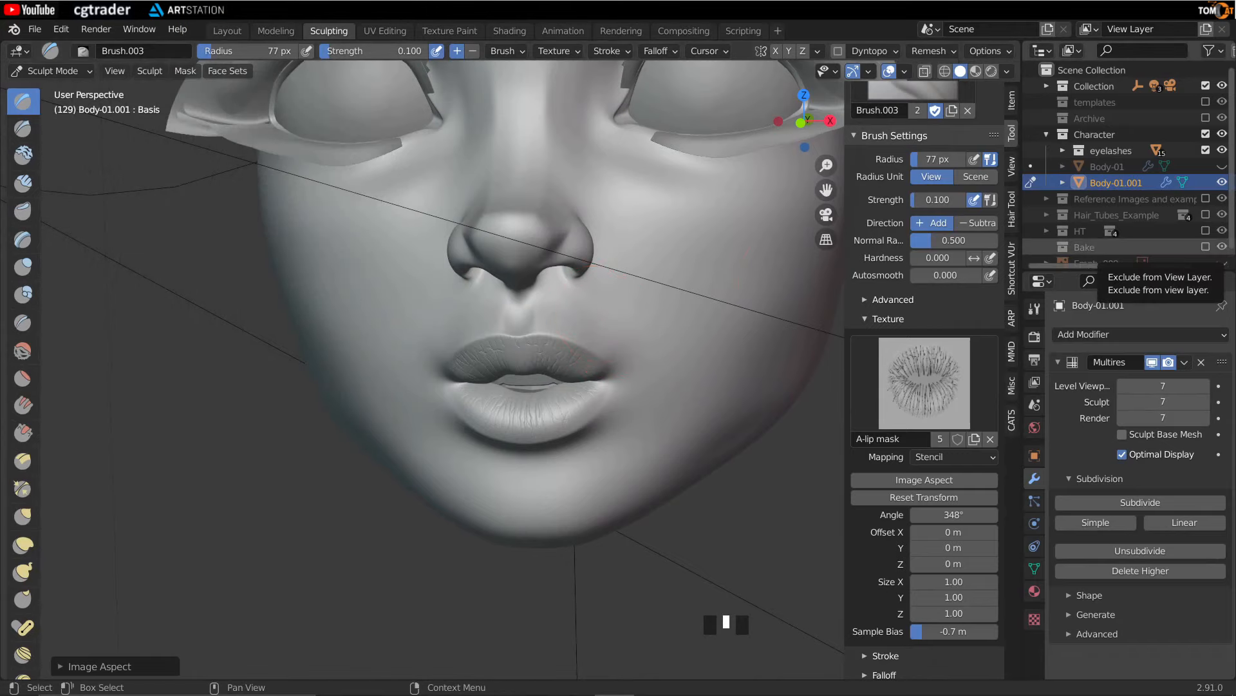
- Duplicate the A-lip mask texture and rename the copy A-skin
{"action": "scroll", "coordinate": [959, 412], "scroll_direction": "up", "scroll_amount": 6}
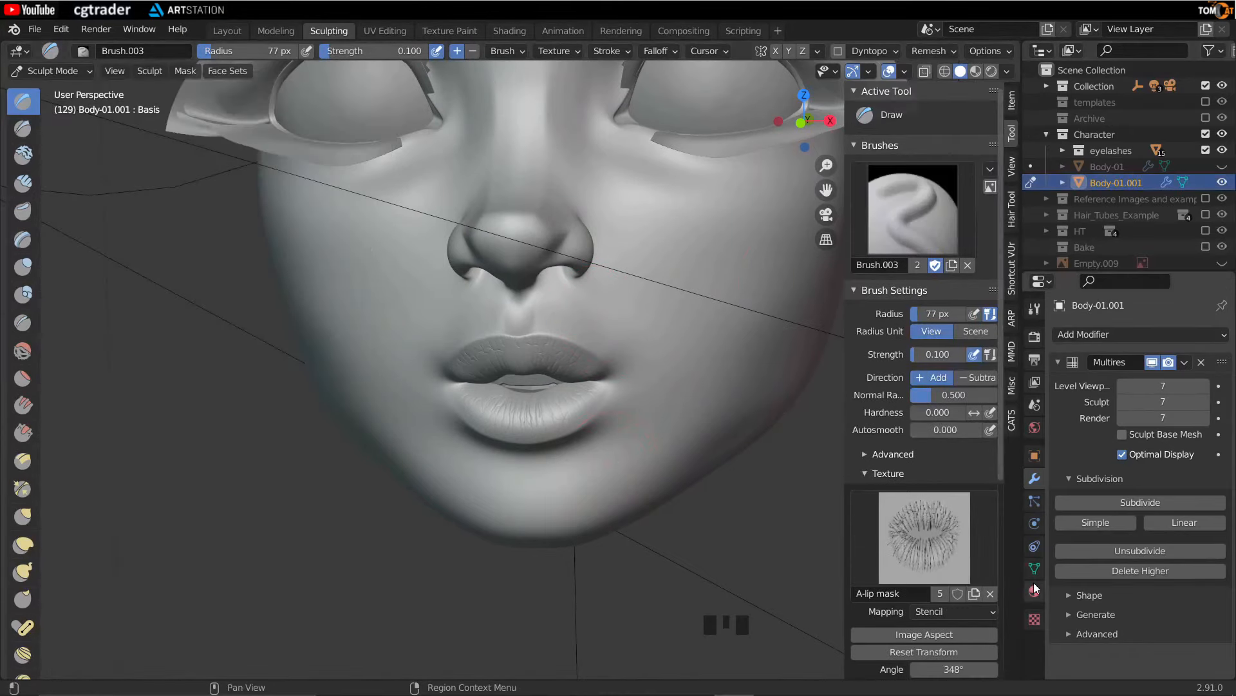
{"action": "left_click", "coordinate": [1034, 620]}
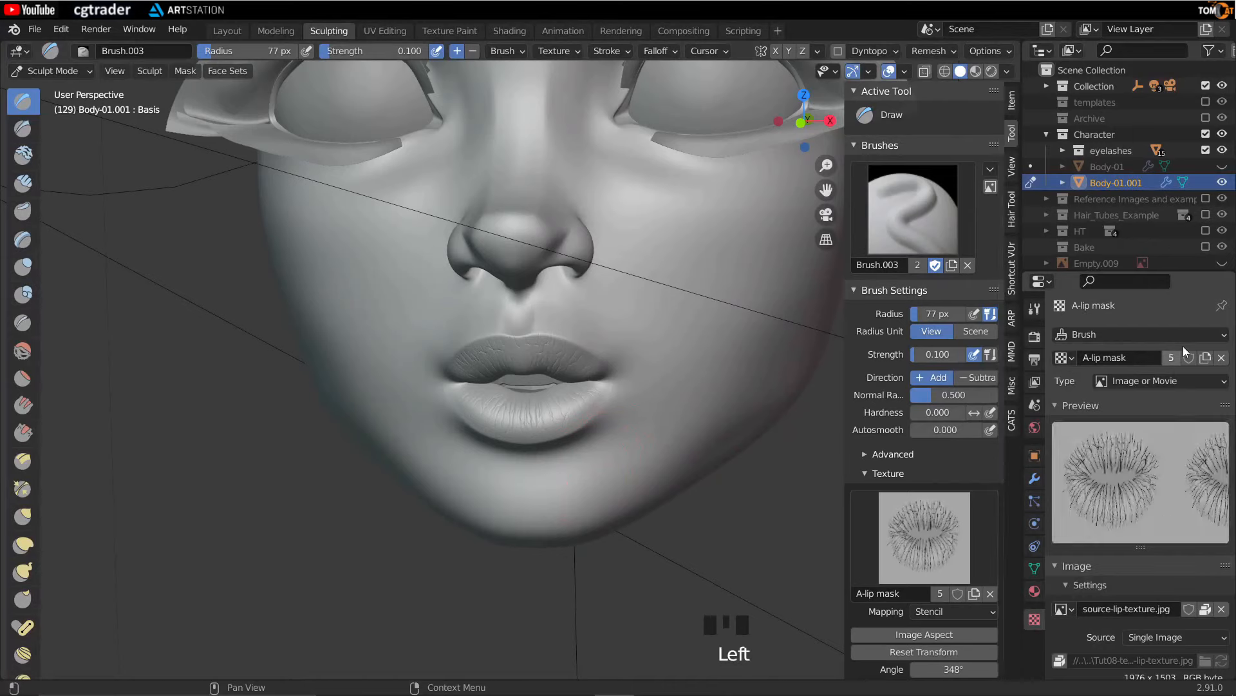
{"action": "left_click", "coordinate": [1207, 360]}
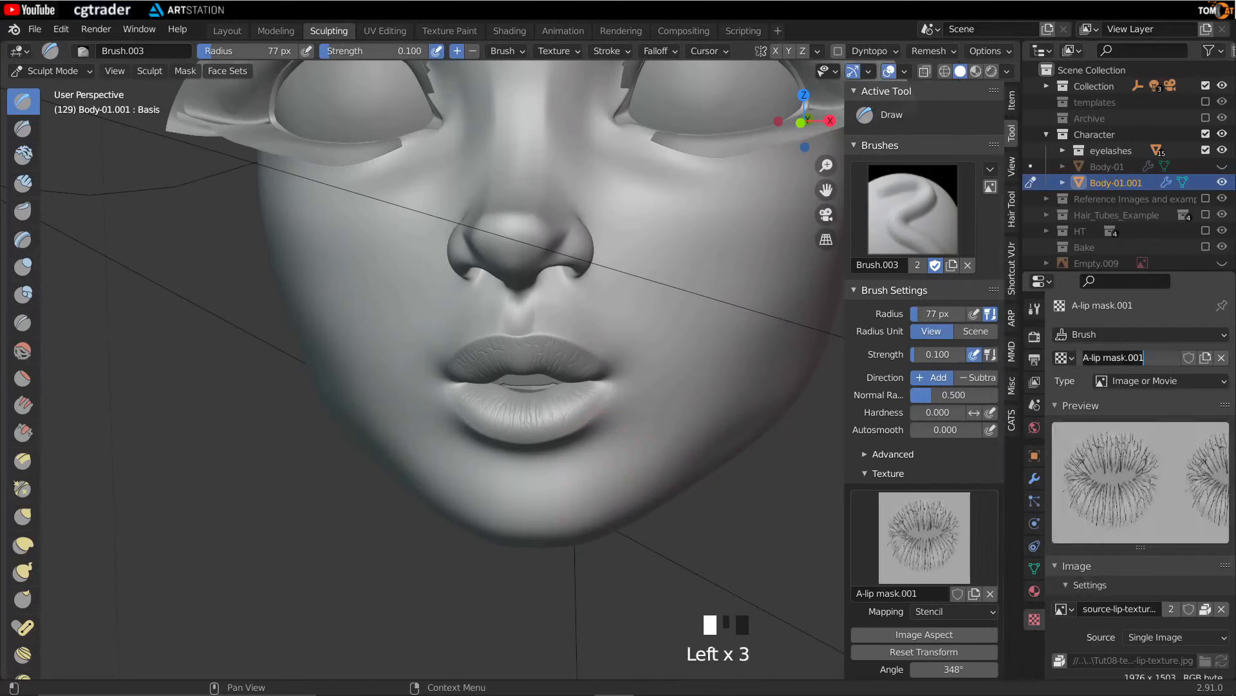
{"action": "key", "text": "BackSpace"}
{"action": "key", "text": "BackSpace"}
{"action": "key", "text": "BackSpace"}
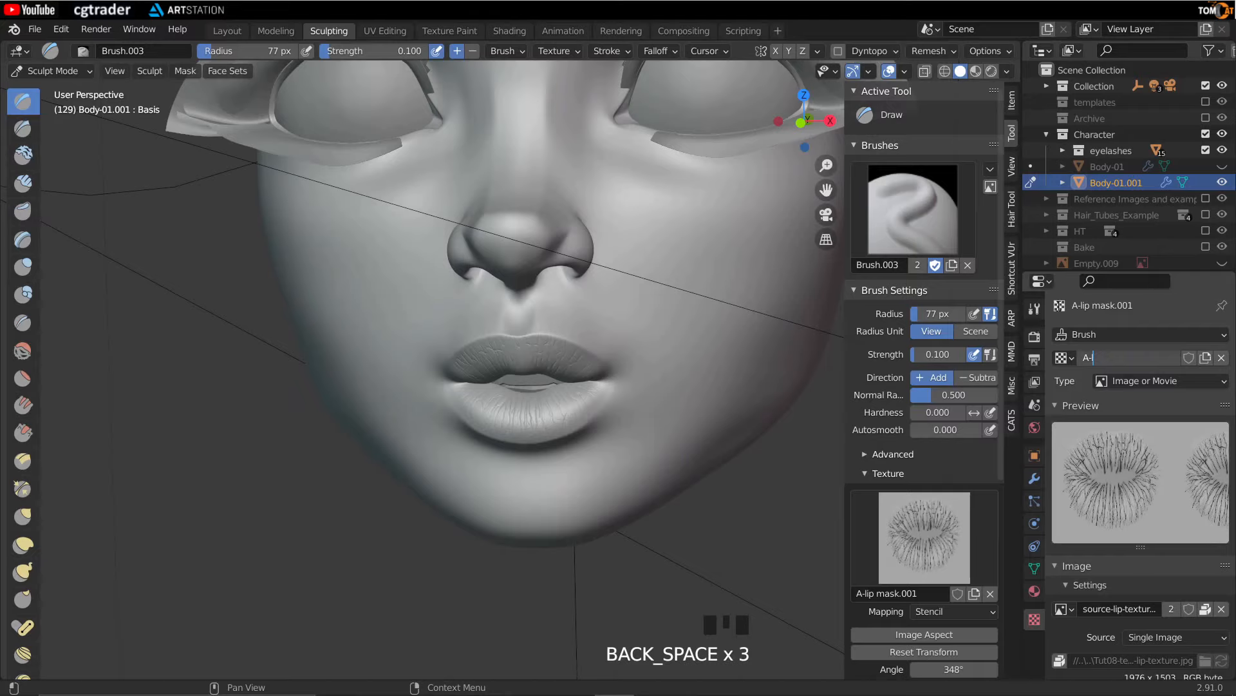
{"action": "type", "text": "skin"}
{"action": "key", "text": "Return"}
- Load Skin Main Face.png from the textures folder as the A-skin texture's image
{"action": "left_click", "coordinate": [1222, 608]}
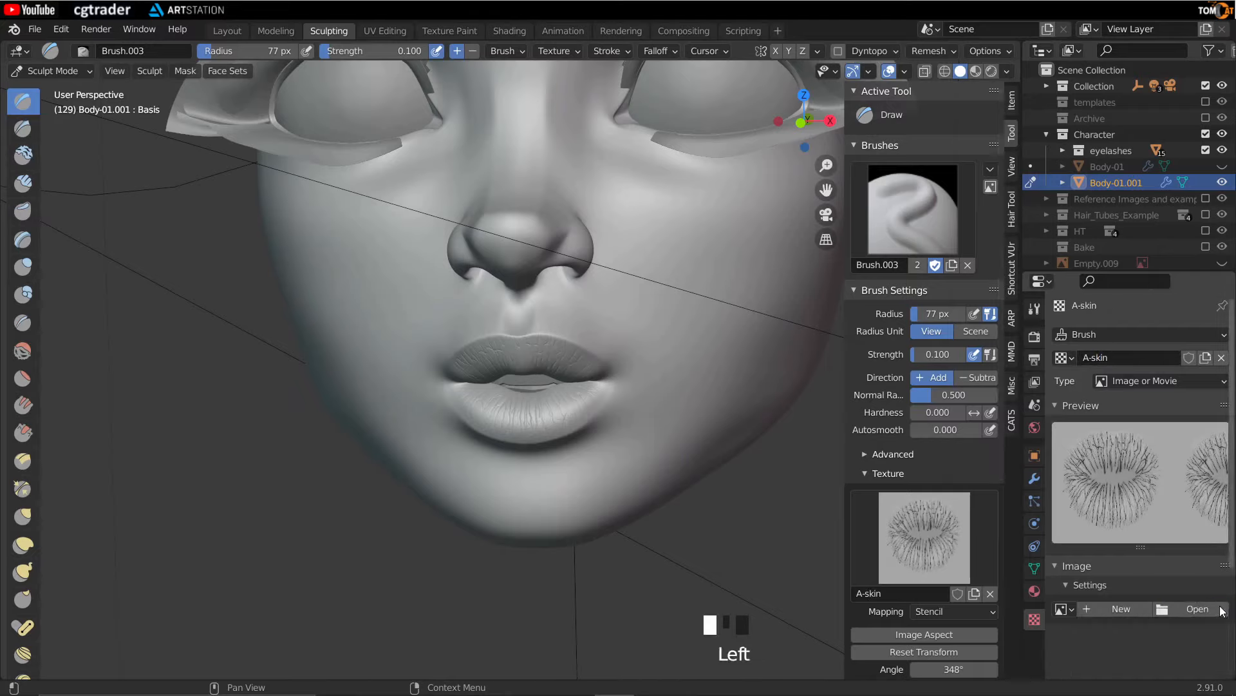
{"action": "left_click", "coordinate": [1173, 609]}
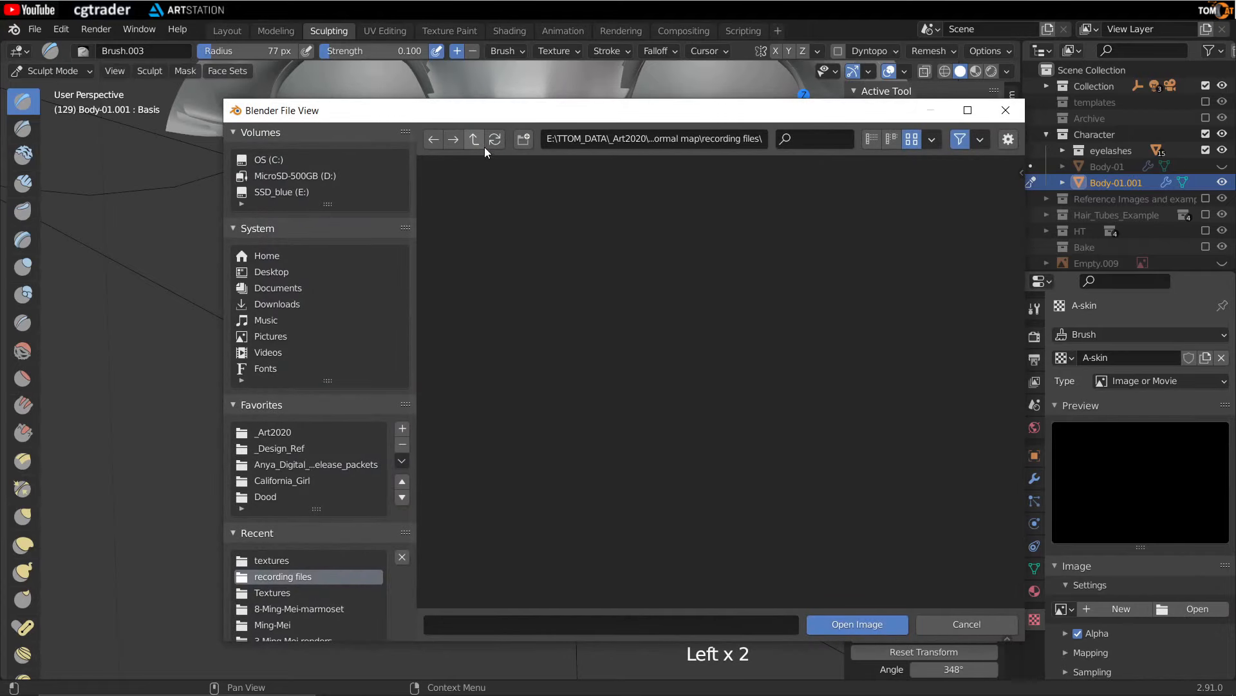
{"action": "left_click", "coordinate": [484, 147]}
{"action": "double_click", "coordinate": [660, 269]}
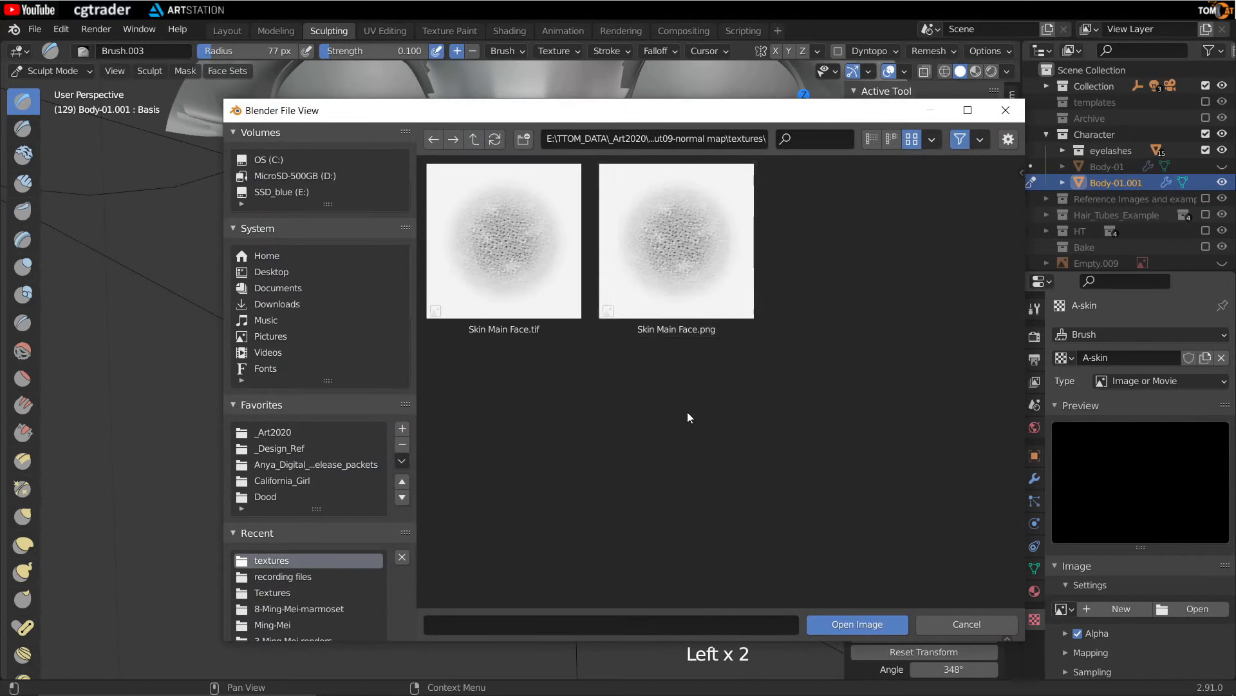
{"action": "double_click", "coordinate": [685, 254]}
- Set the new brush's texture mapping to Random and its Sample Bias to -0.8 m
{"action": "middle_click_drag", "start_coordinate": [313, 292], "coordinate": [240, 309]}
{"action": "right_click_drag", "start_coordinate": [240, 308], "coordinate": [515, 347]}
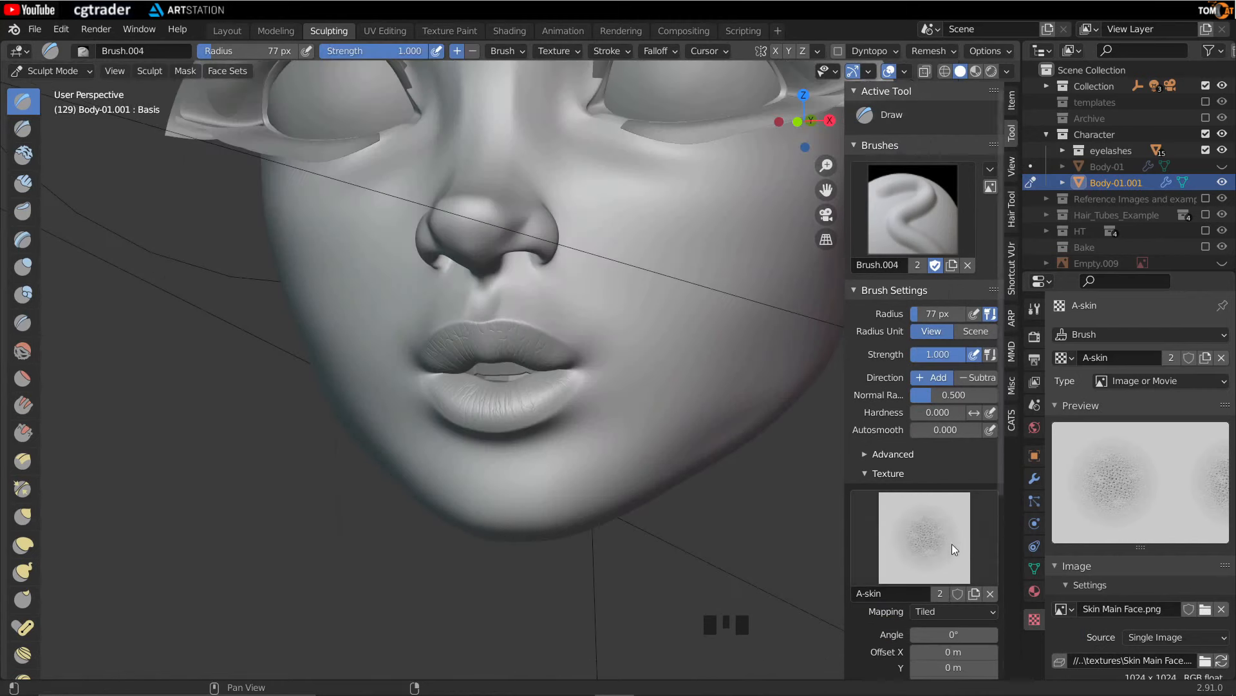
{"action": "scroll", "coordinate": [952, 543], "scroll_direction": "down", "scroll_amount": 1}
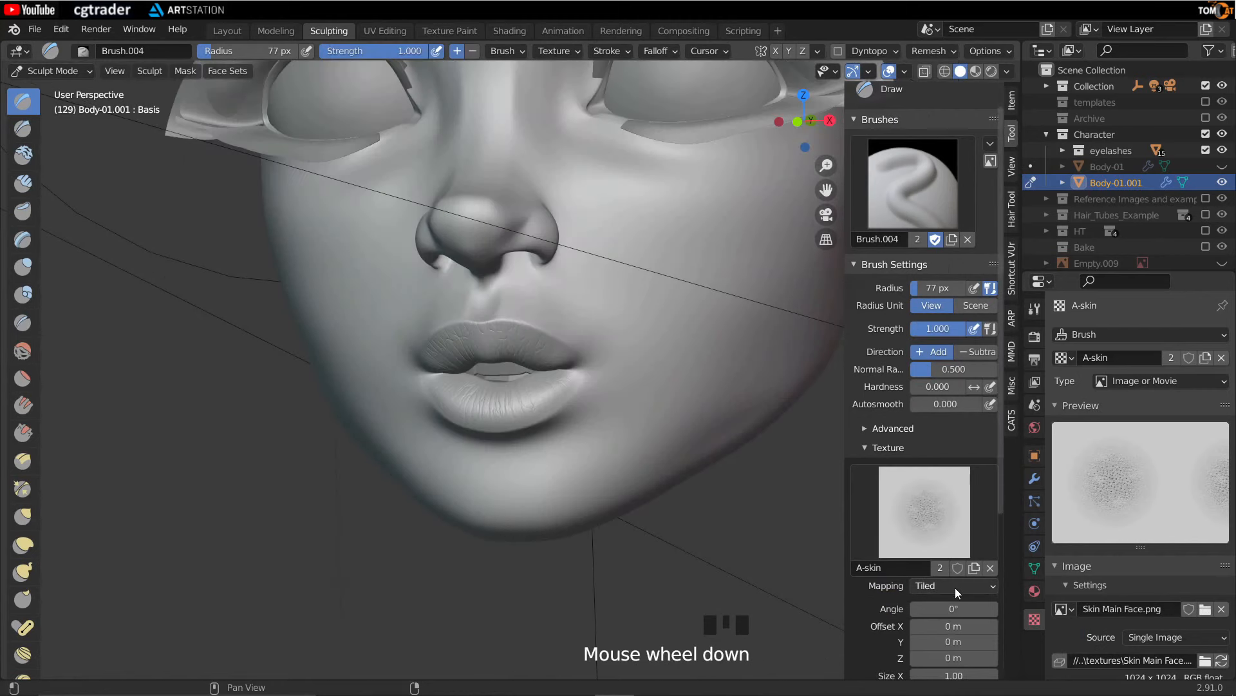
{"action": "left_click", "coordinate": [955, 585]}
{"action": "left_click", "coordinate": [945, 494]}
{"action": "scroll", "coordinate": [868, 558], "scroll_direction": "down", "scroll_amount": 5}
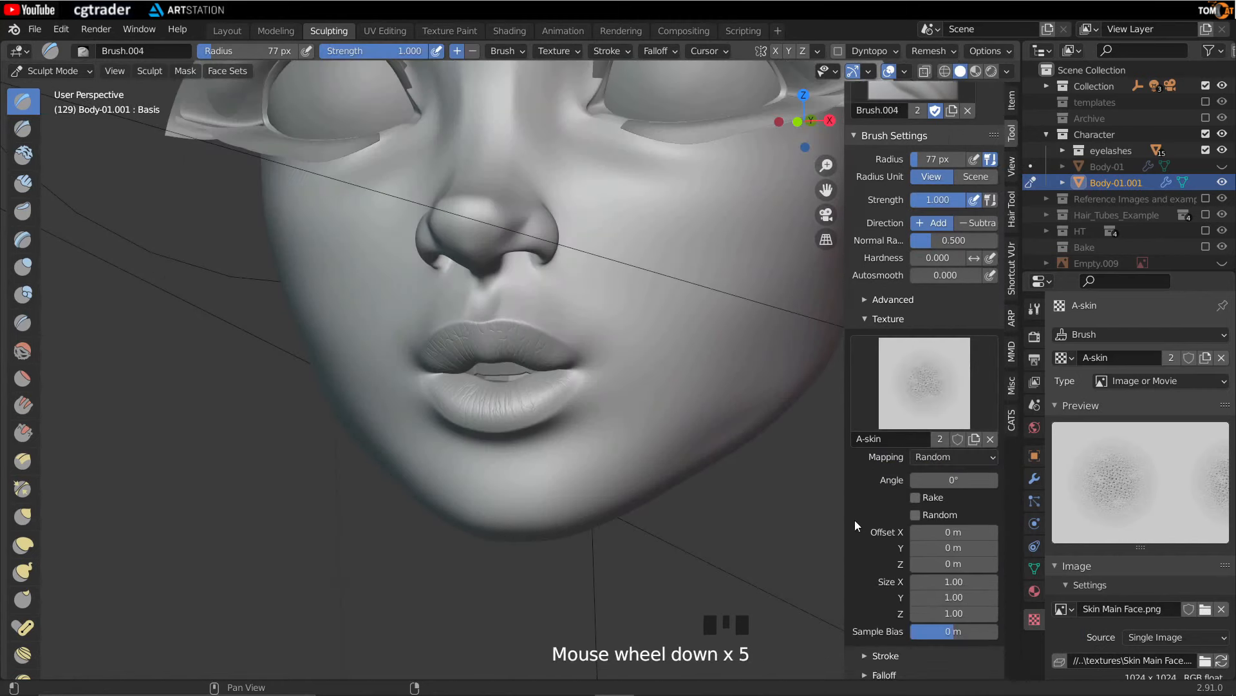
{"action": "left_click", "coordinate": [952, 631]}
{"action": "type", "text": "-0.8"}
{"action": "key", "text": "Return"}
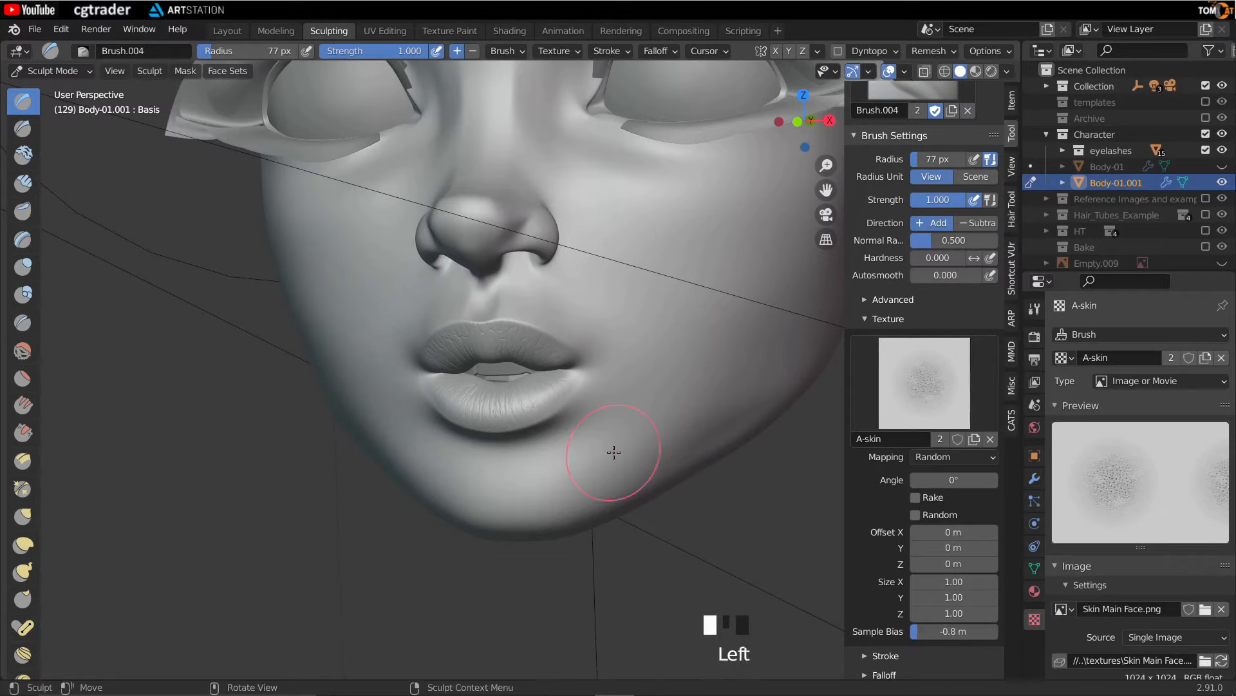
- Set the brush strength to 0.1 and the stroke spacing to 2%
{"action": "left_click", "coordinate": [367, 49]}
{"action": "type", "text": "0.1"}
{"action": "key", "text": "Return"}
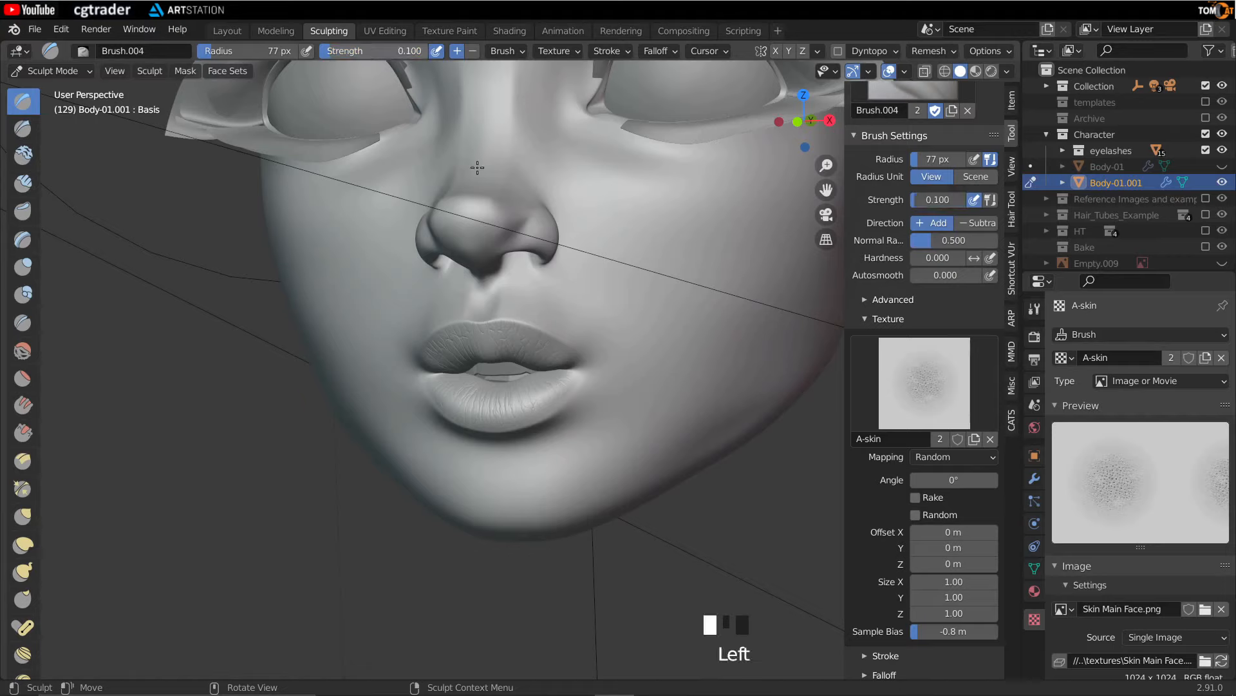
{"action": "scroll", "coordinate": [886, 548], "scroll_direction": "down", "scroll_amount": 3}
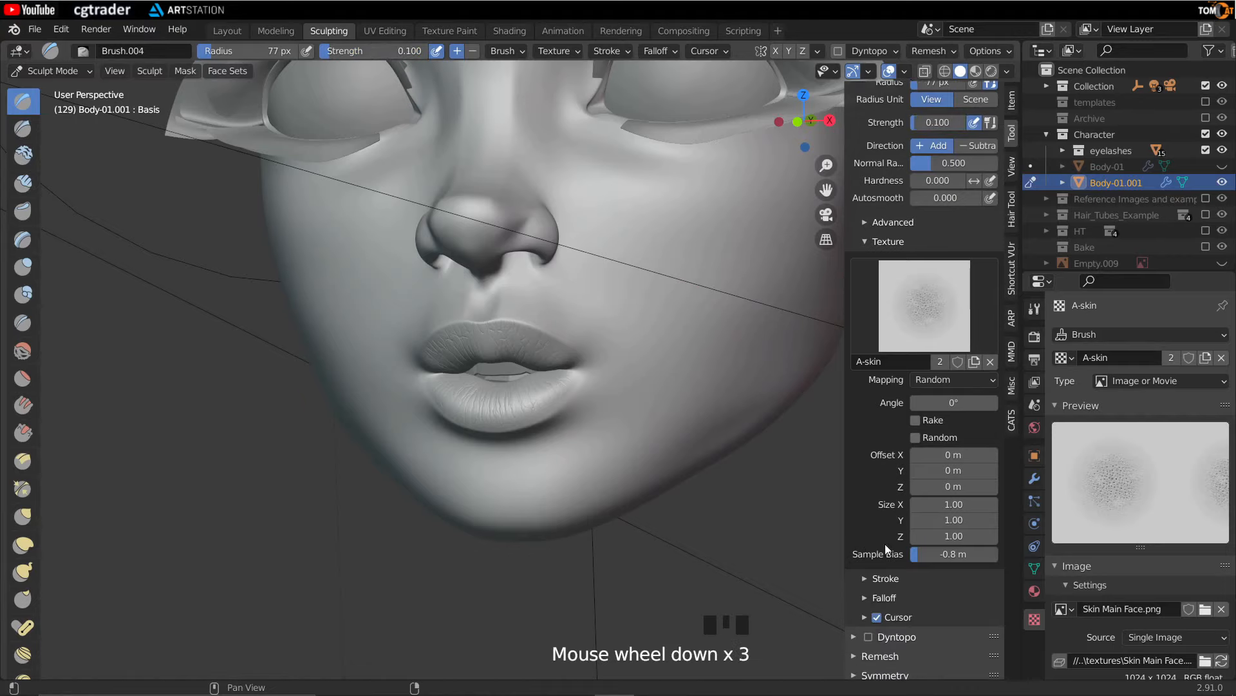
{"action": "left_click", "coordinate": [864, 579]}
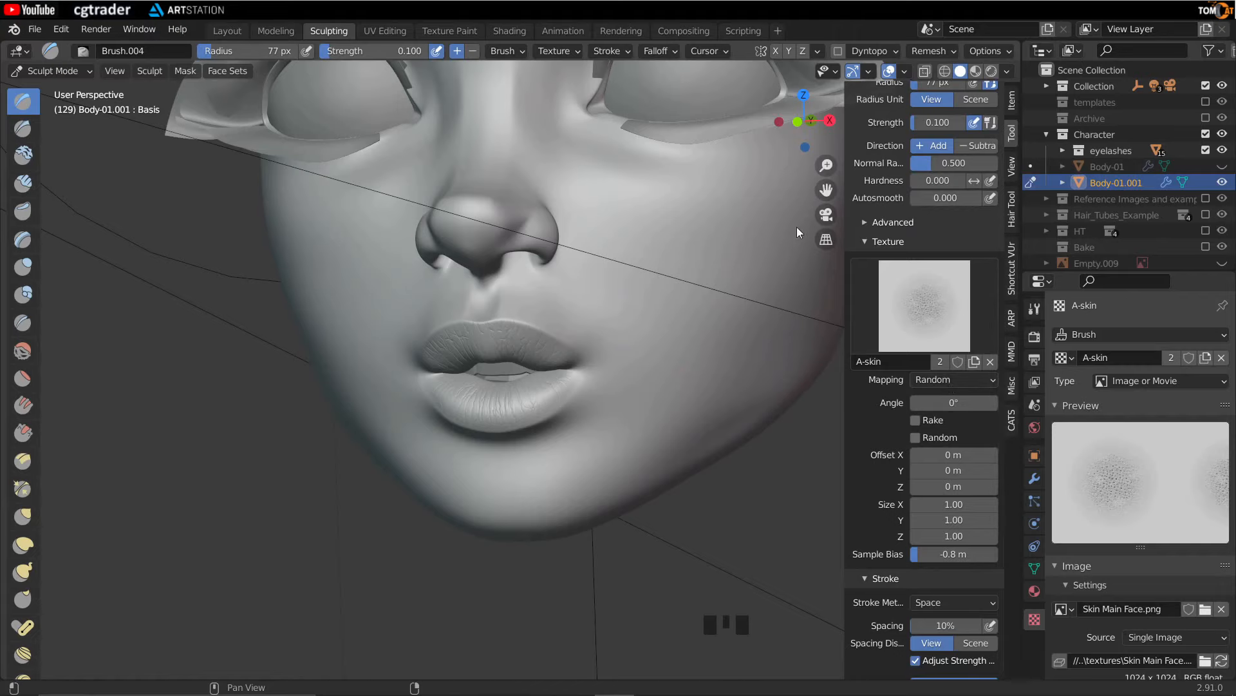
{"action": "scroll", "coordinate": [901, 624], "scroll_direction": "down", "scroll_amount": 1}
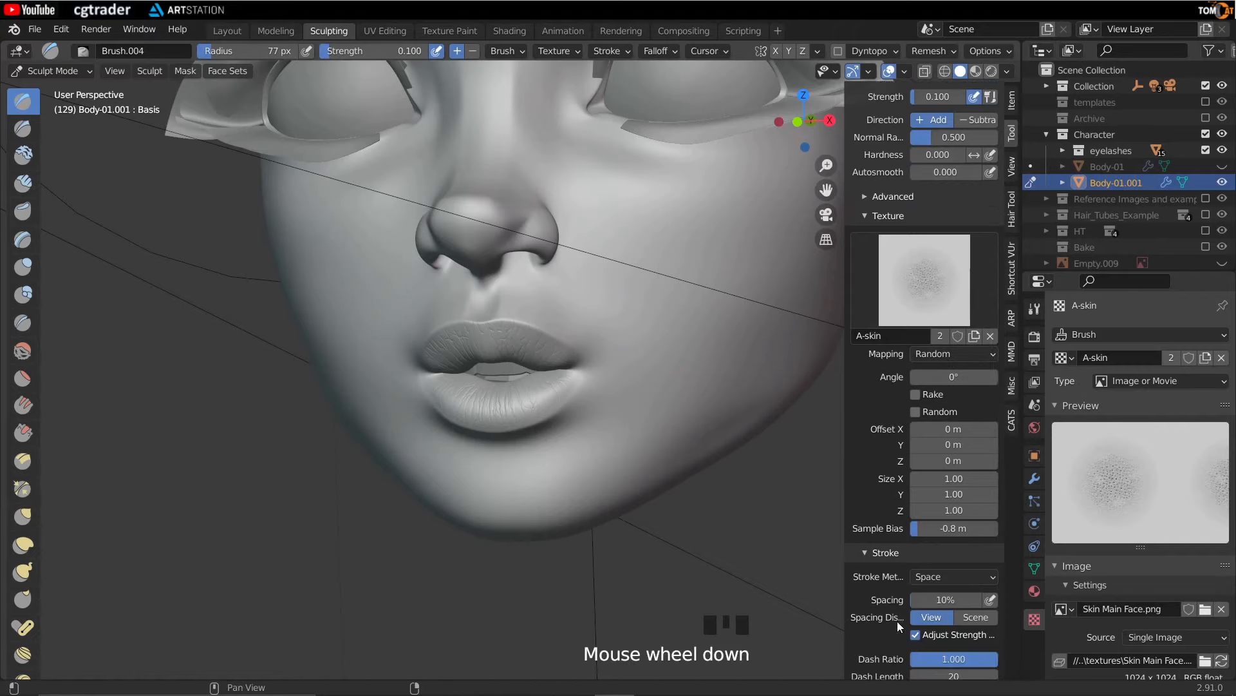
{"action": "left_click", "coordinate": [949, 600]}
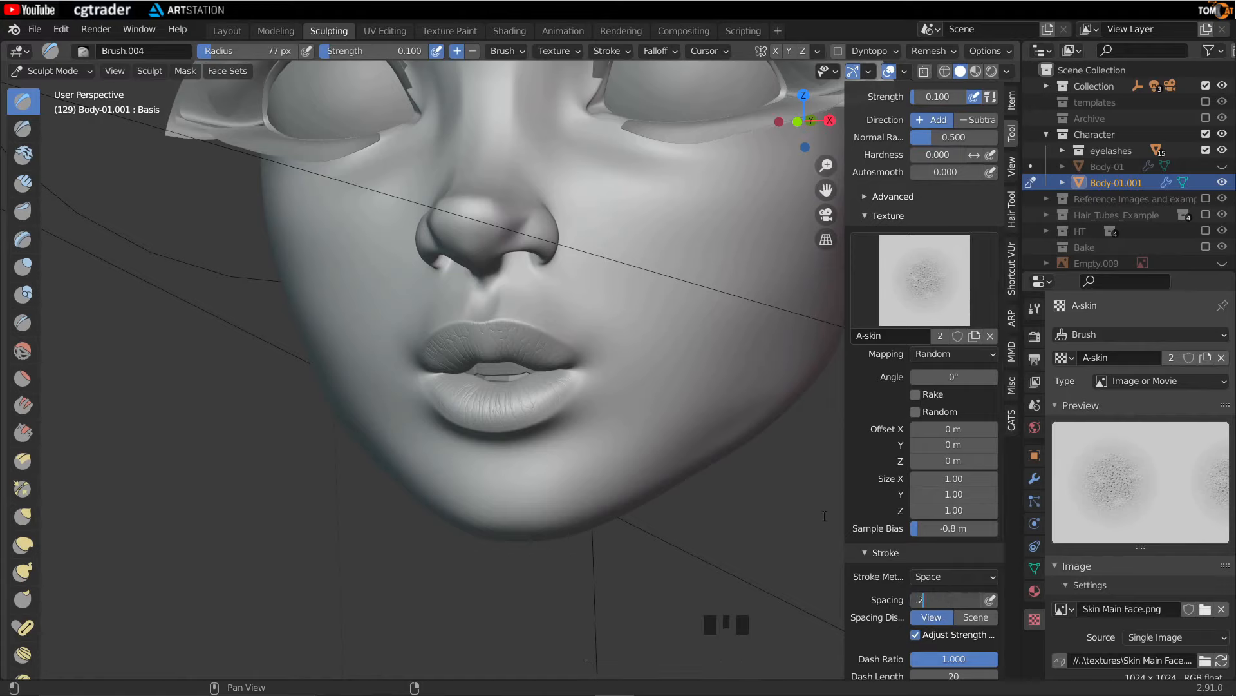
{"action": "key", "text": "BackSpace"}
{"action": "key", "text": "BackSpace"}
{"action": "type", "text": "2"}
{"action": "key", "text": "Return"}
- Enlarge the brush radius to 144 px over the cheek beside the lips
{"action": "middle_click_drag", "start_coordinate": [735, 475], "coordinate": [653, 381]}
{"action": "mouse_move", "coordinate": [640, 311]}
{"action": "middle_mouse_down"}
{"action": "mouse_move", "coordinate": [486, 284]}
{"action": "mouse_move", "coordinate": [496, 296]}
{"action": "mouse_move", "coordinate": [514, 289]}
{"action": "middle_mouse_up"}
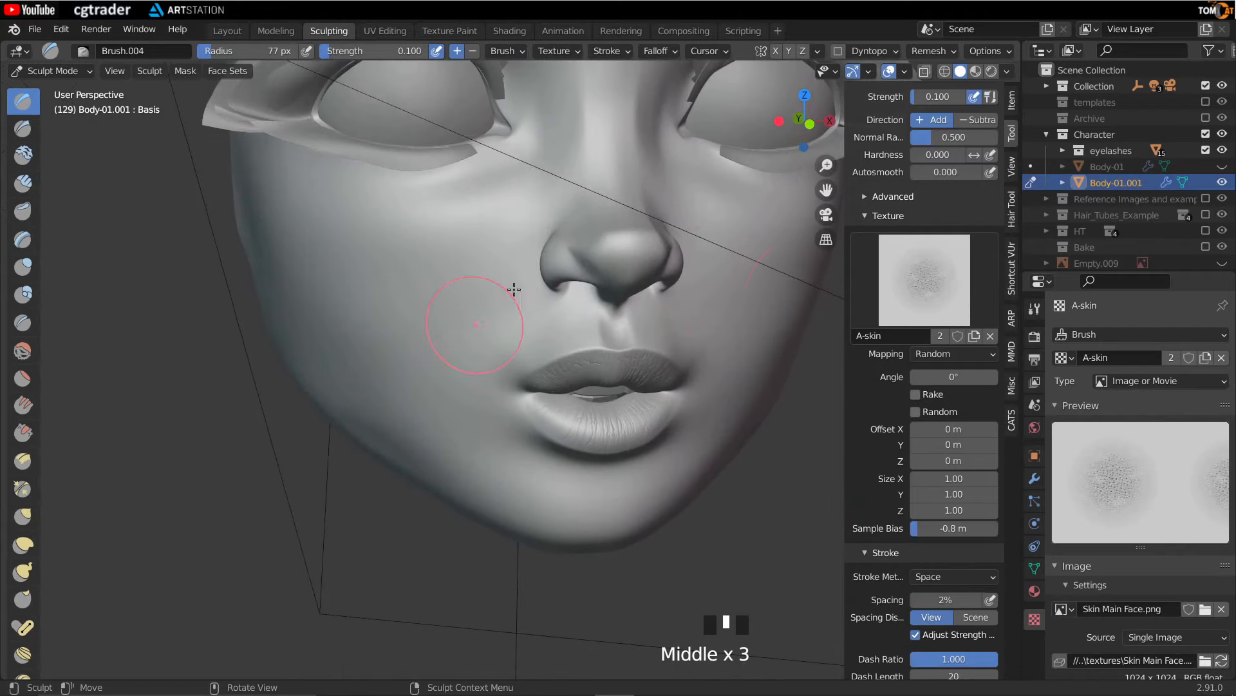
{"action": "middle_click_drag", "start_coordinate": [449, 260], "coordinate": [484, 384]}
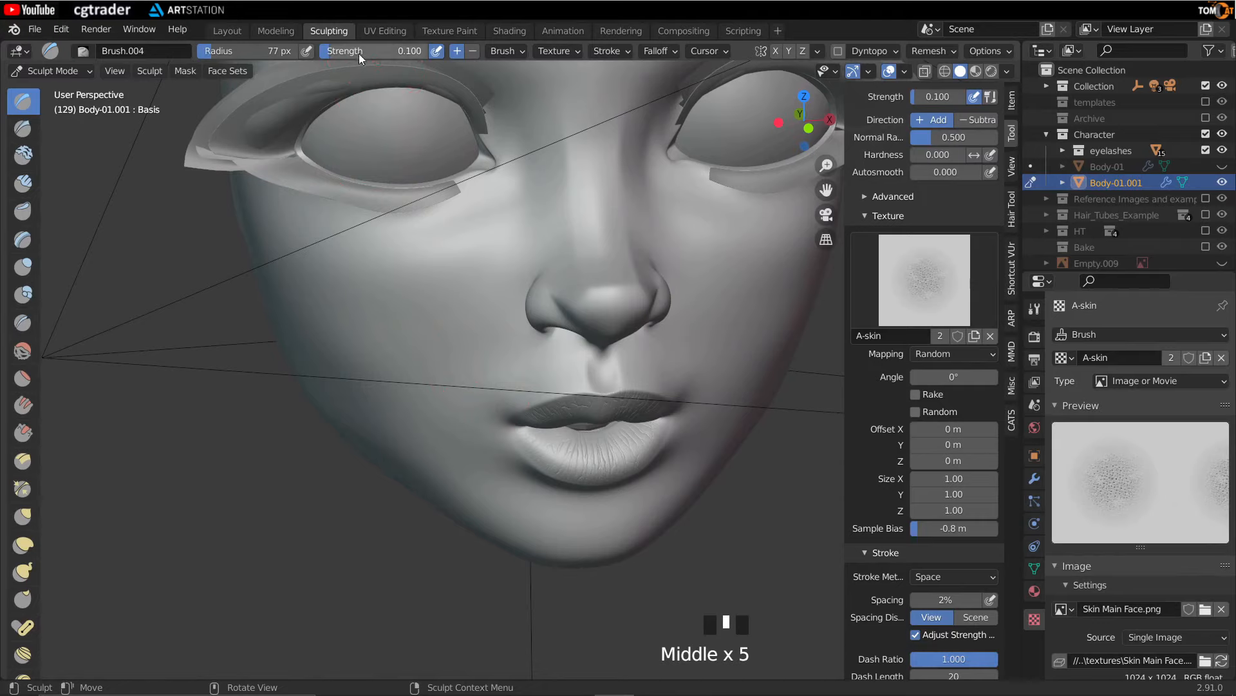
{"action": "mouse_move", "coordinate": [455, 289]}
{"action": "middle_mouse_down"}
{"action": "mouse_move", "coordinate": [486, 296]}
{"action": "mouse_move", "coordinate": [360, 277]}
{"action": "middle_mouse_up"}
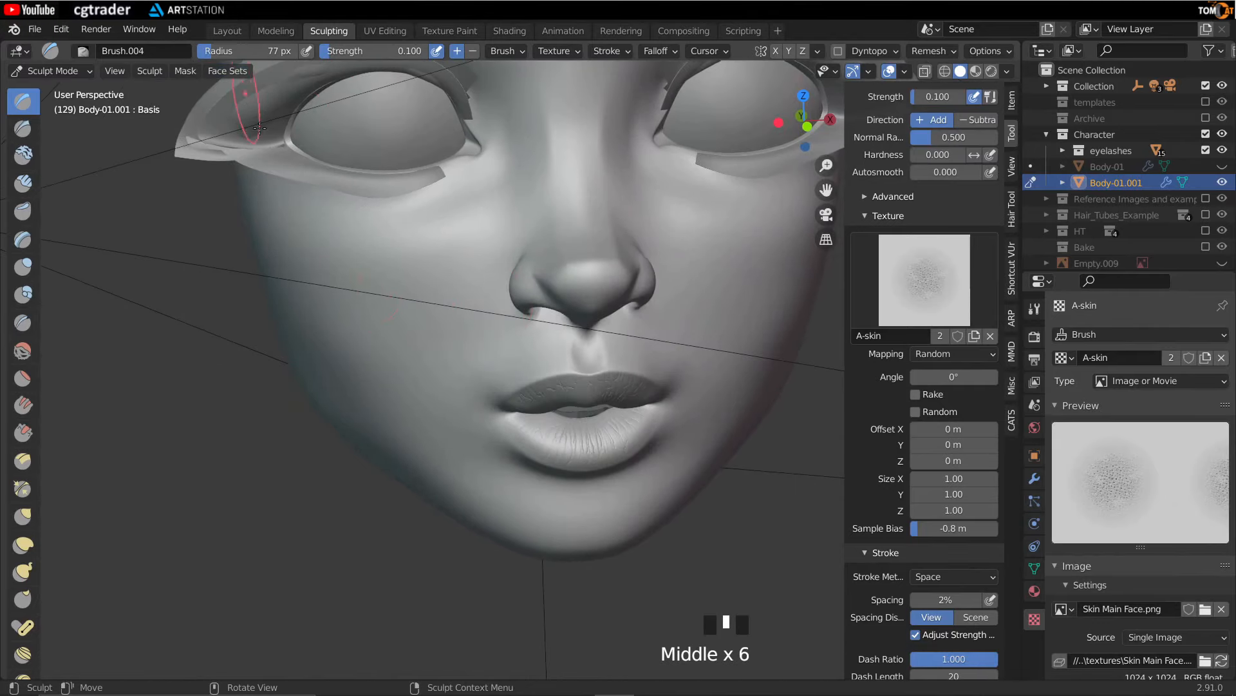
{"action": "middle_click_drag", "start_coordinate": [259, 127], "coordinate": [450, 309]}
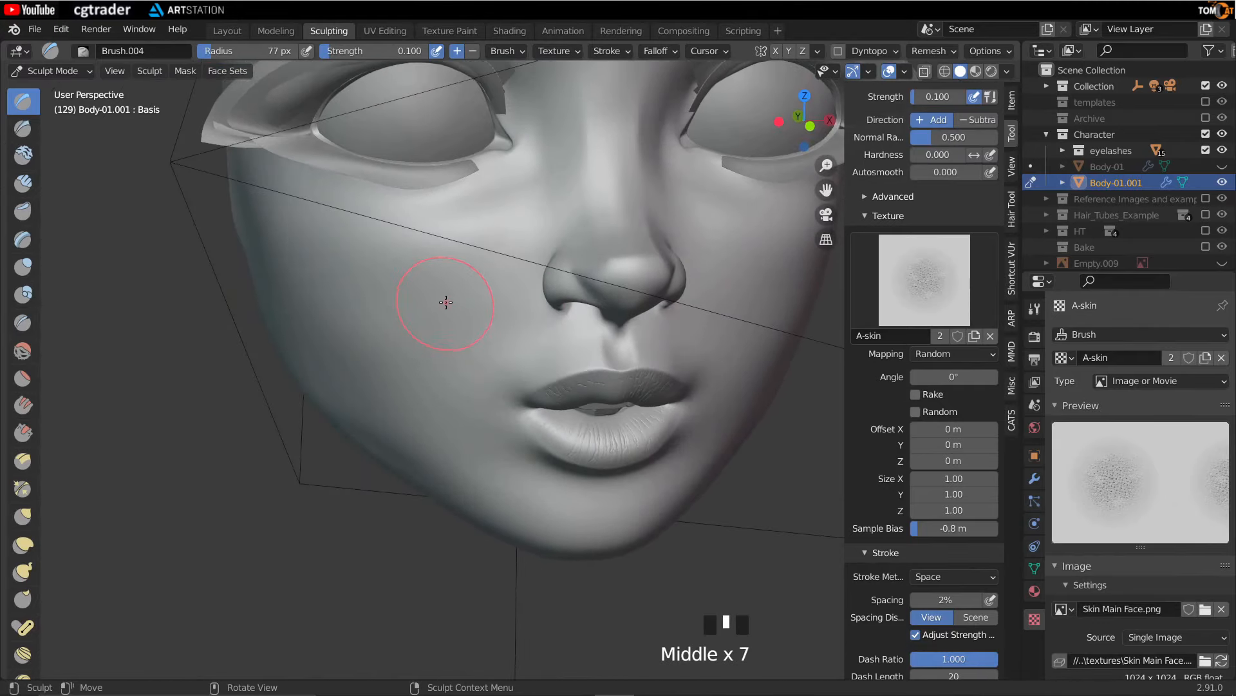
{"action": "key", "text": "f"}
{"action": "right_click", "coordinate": [444, 299]}
{"action": "scroll", "coordinate": [441, 316], "scroll_direction": "up", "scroll_amount": 3}
{"action": "middle_click_drag", "start_coordinate": [442, 326], "coordinate": [486, 317]}
{"action": "key", "text": "f"}
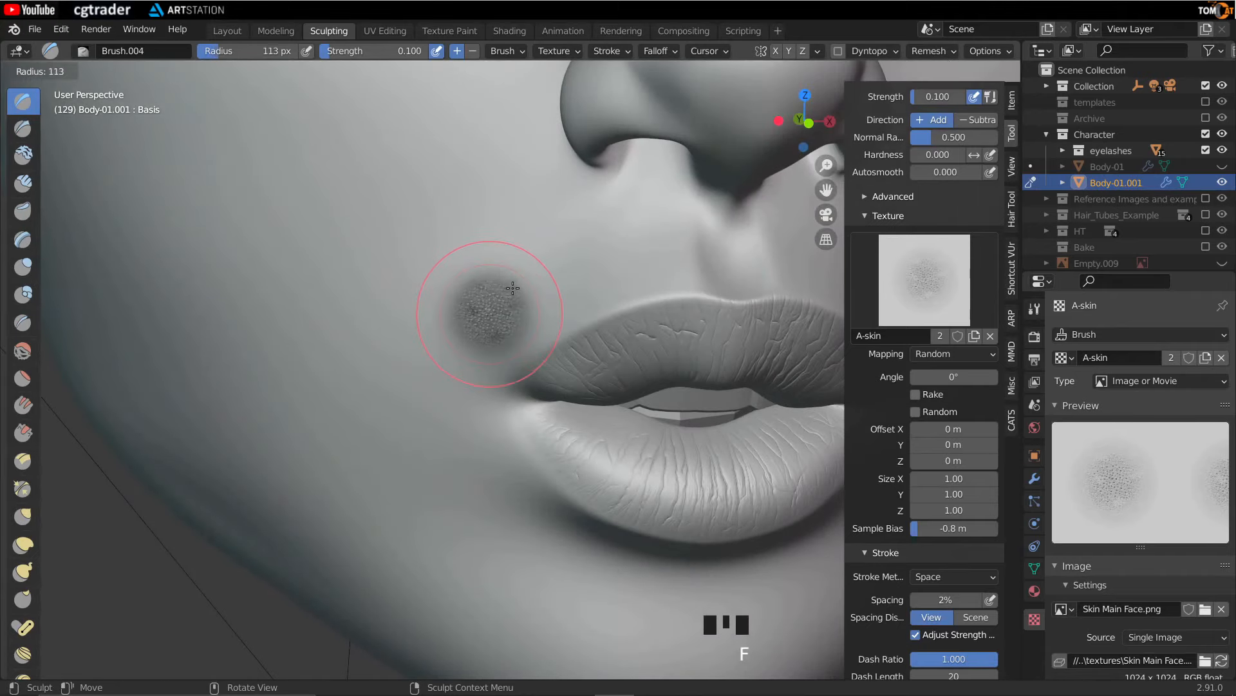
{"action": "left_click", "coordinate": [532, 253]}
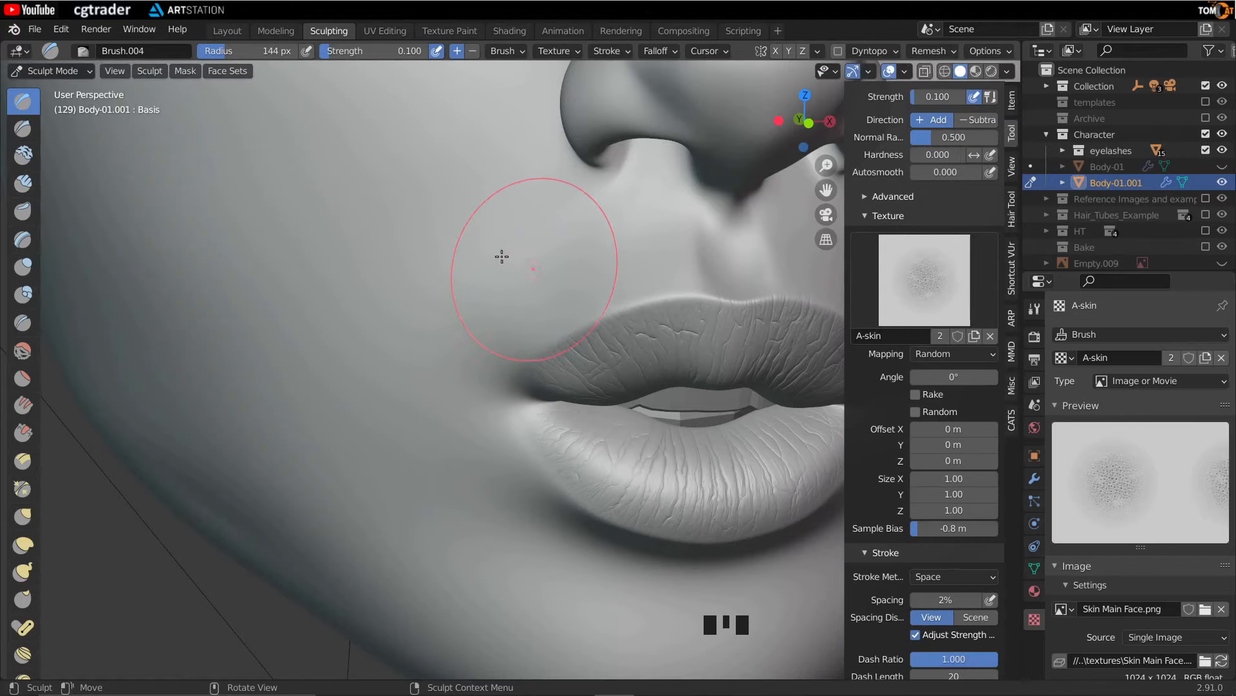
- Switch the brush radius unit to Scene and resize the brush to about 0.011 m over the cheek
{"action": "left_click", "coordinate": [509, 50]}
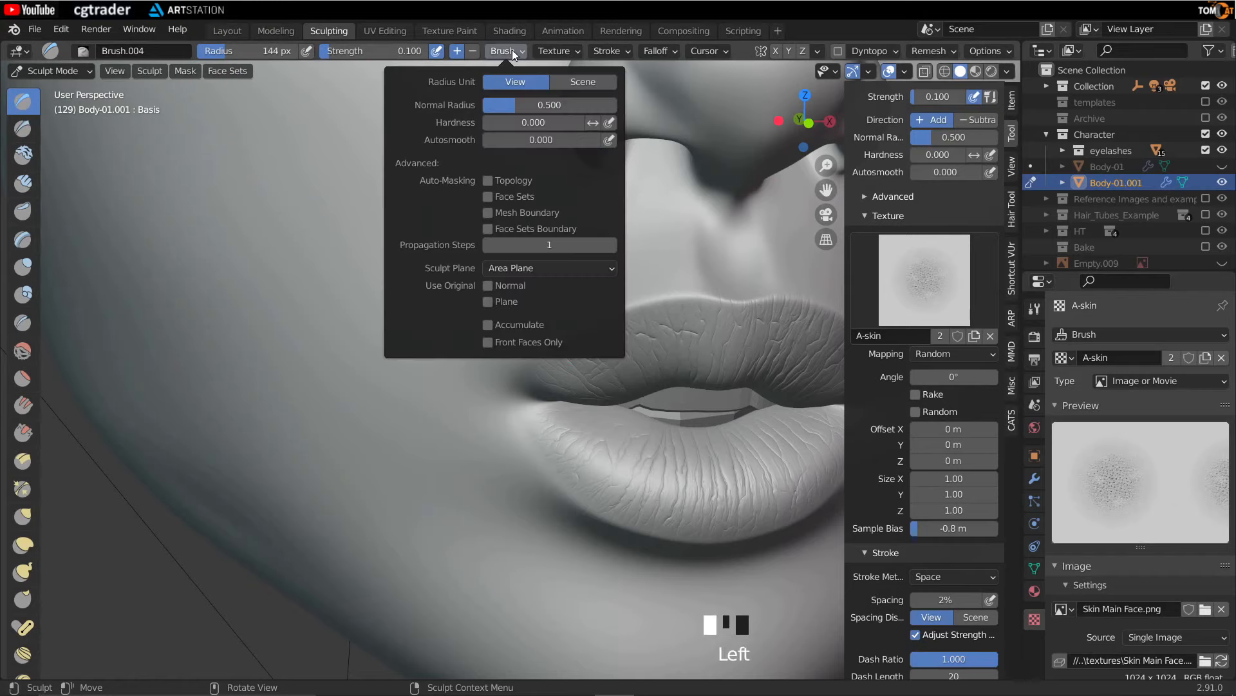
{"action": "left_click", "coordinate": [585, 82]}
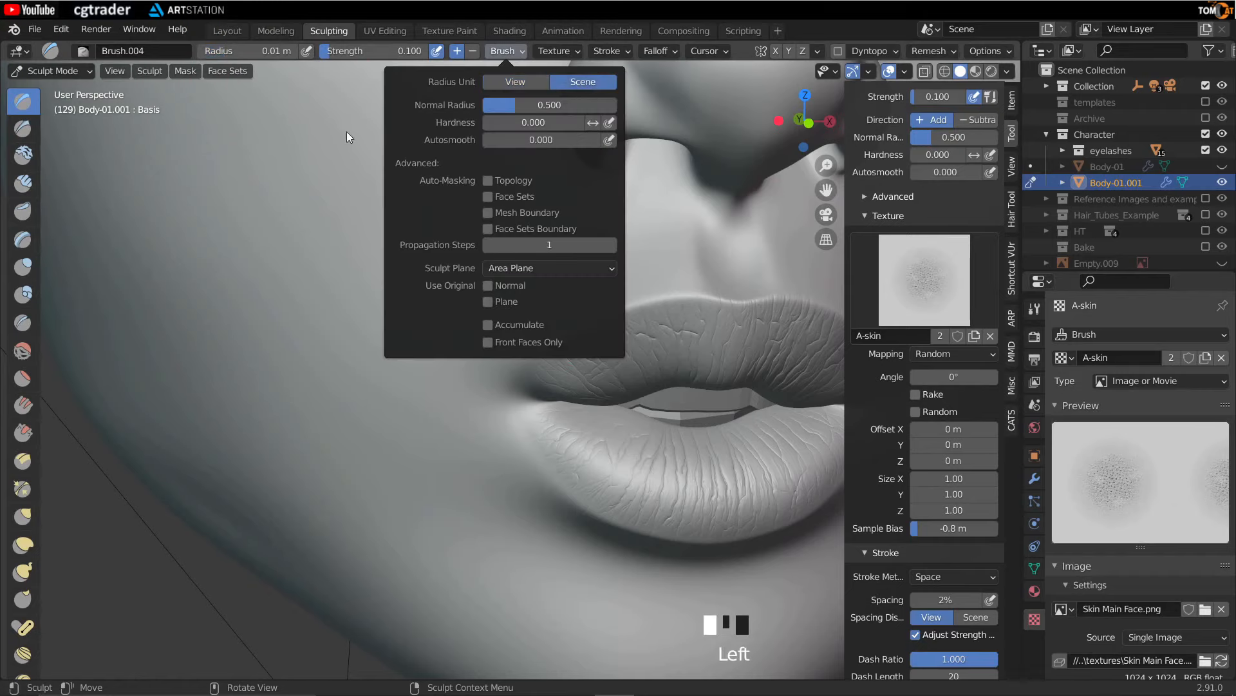
{"action": "key", "text": "f"}
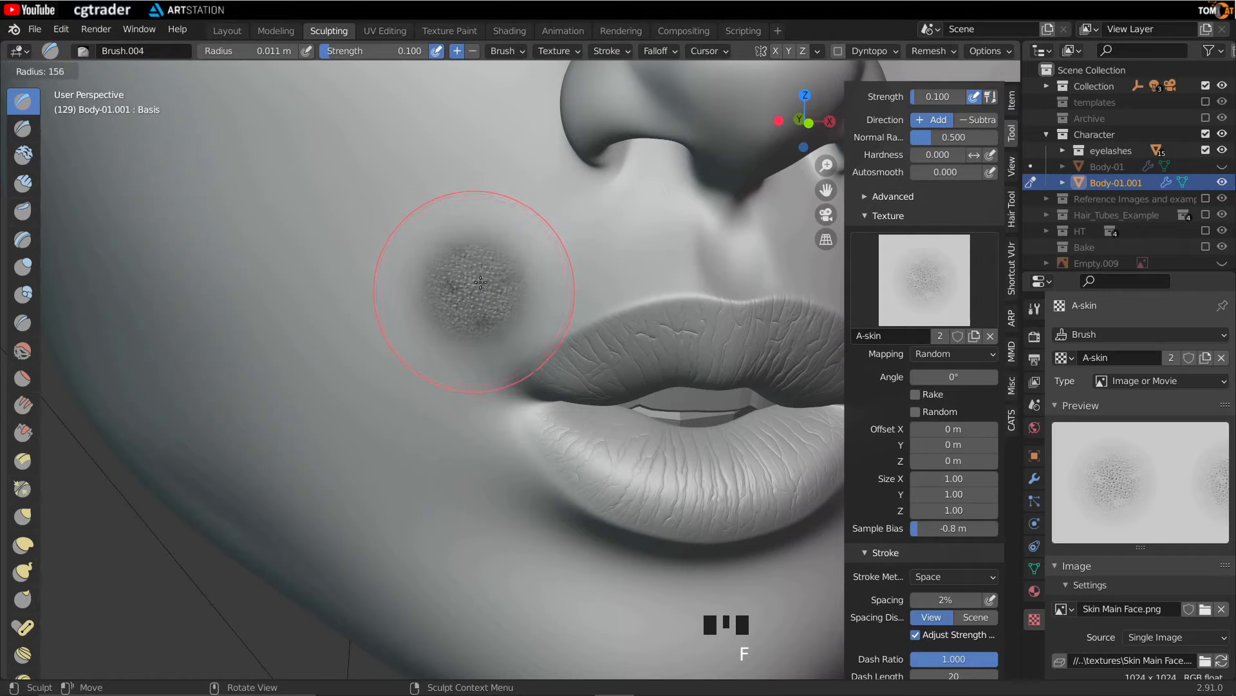
{"action": "left_click", "coordinate": [482, 282]}
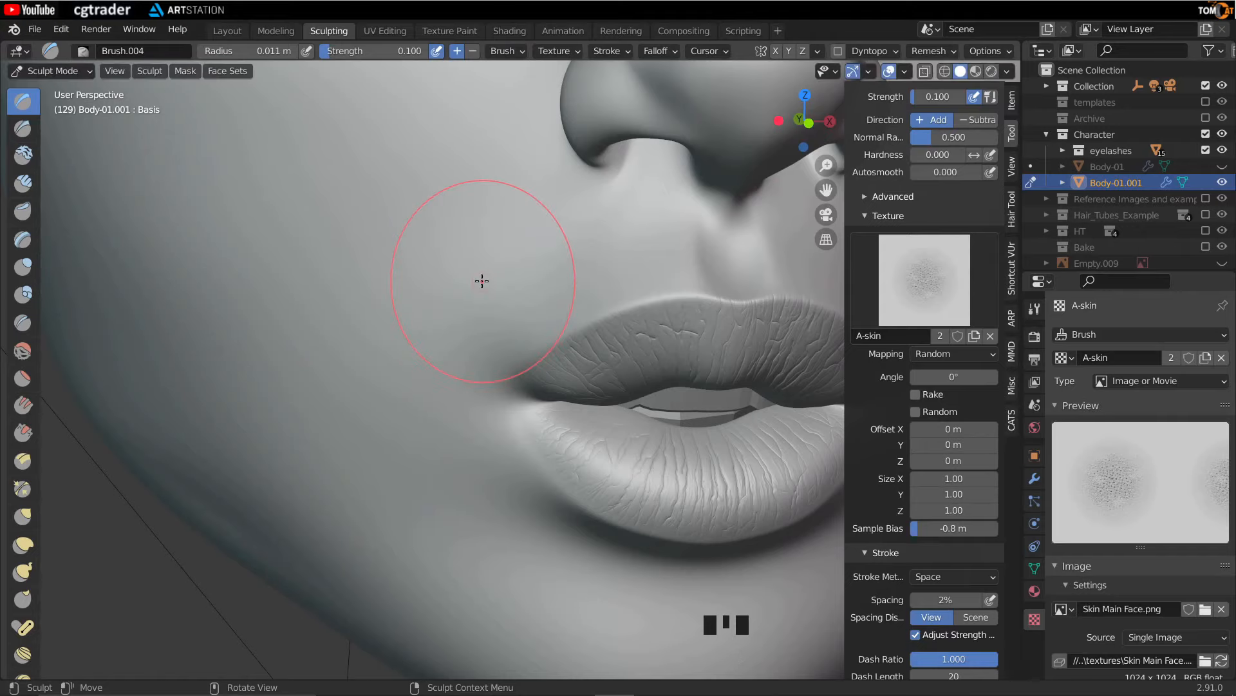
- Zoom out and back in to compare the brush size, then switch the radius unit back to View
{"action": "left_click", "coordinate": [499, 50]}
{"action": "left_click", "coordinate": [498, 55]}
{"action": "scroll", "coordinate": [457, 287], "scroll_direction": "down", "scroll_amount": 8}
{"action": "scroll", "coordinate": [458, 288], "scroll_direction": "down", "scroll_amount": 2}
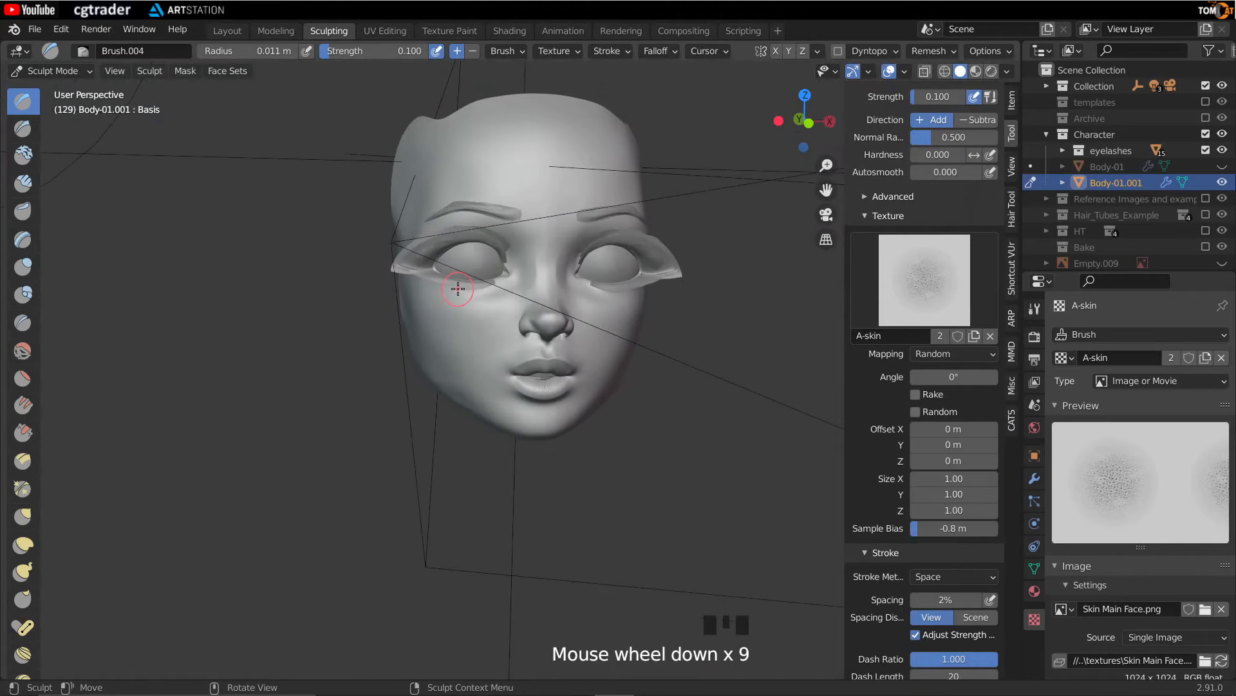
{"action": "scroll", "coordinate": [458, 290], "scroll_direction": "down", "scroll_amount": 2}
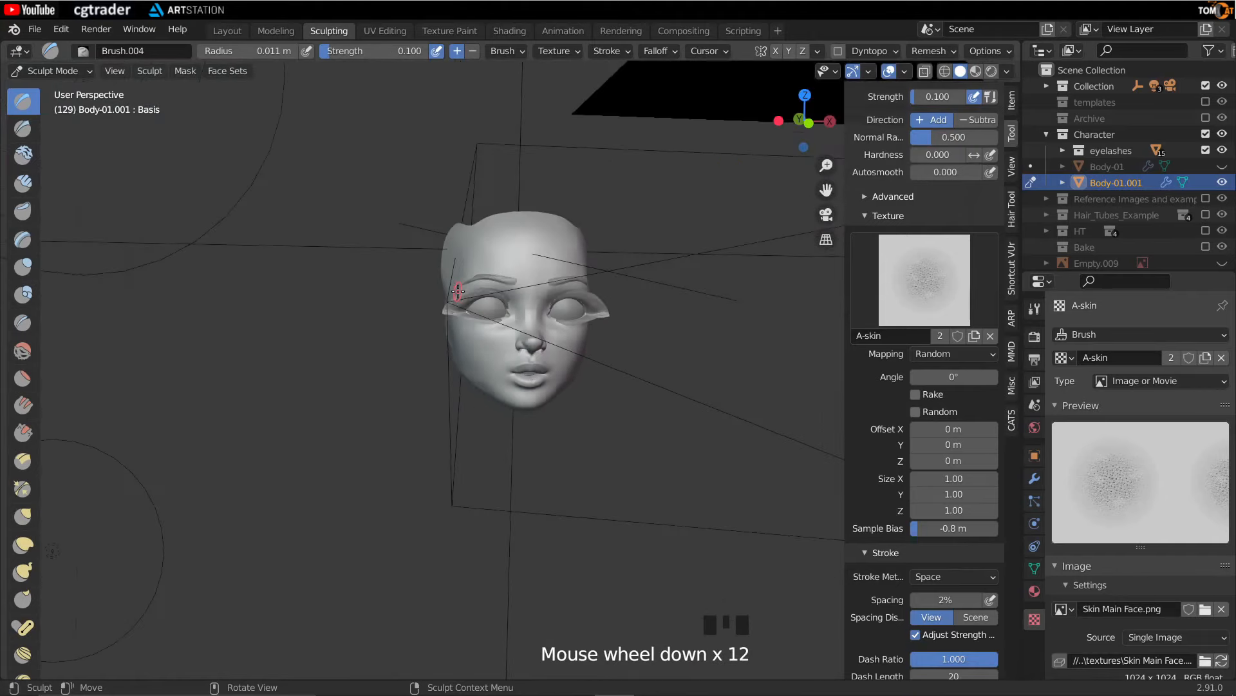
{"action": "scroll", "coordinate": [456, 286], "scroll_direction": "up", "scroll_amount": 5}
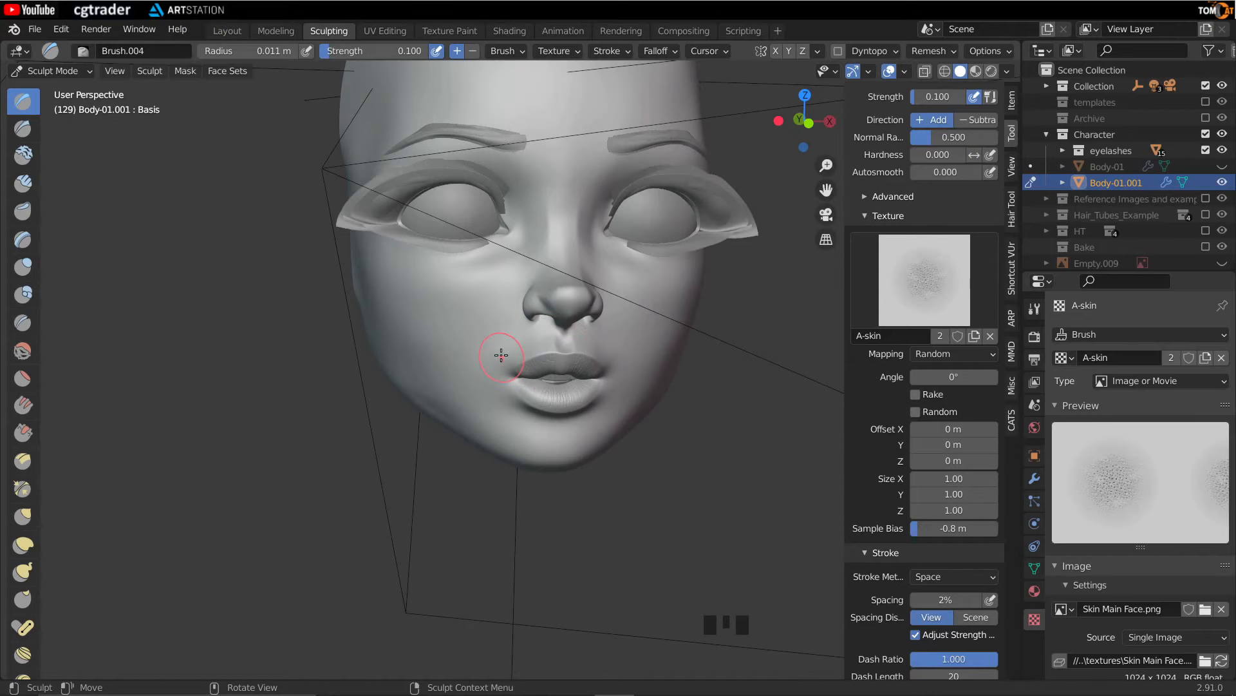
{"action": "scroll", "coordinate": [501, 355], "scroll_direction": "up", "scroll_amount": 6}
{"action": "left_click", "coordinate": [504, 50]}
{"action": "left_click", "coordinate": [517, 78]}
- Resize the brush radius to about 142 px over the cheek beside the lips and switch its radius unit to Scene
{"action": "scroll", "coordinate": [413, 321], "scroll_direction": "down", "scroll_amount": 8}
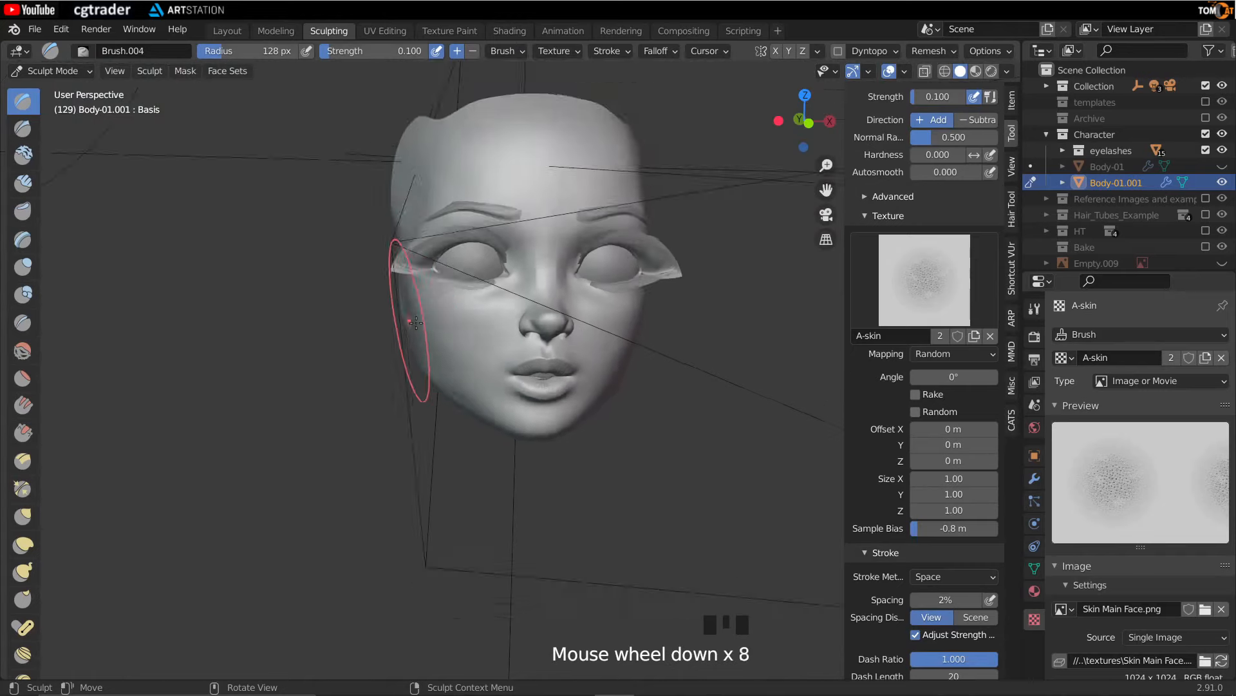
{"action": "scroll", "coordinate": [416, 322], "scroll_direction": "down", "scroll_amount": 3}
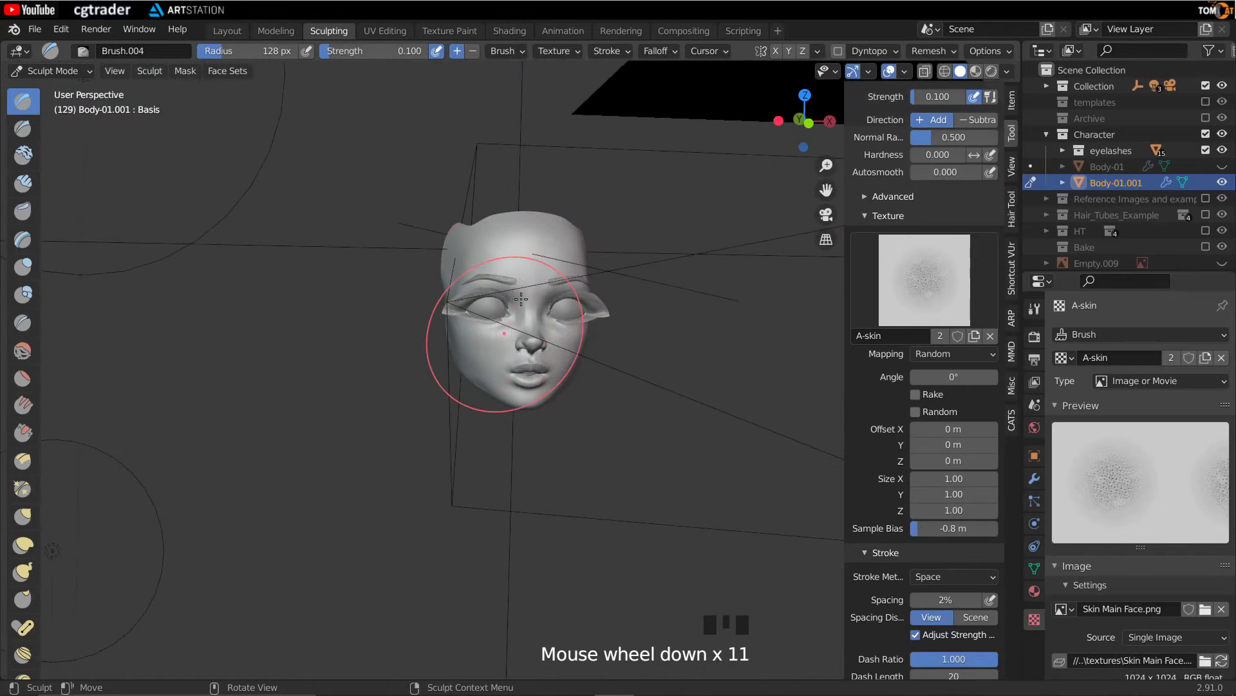
{"action": "key", "text": "f"}
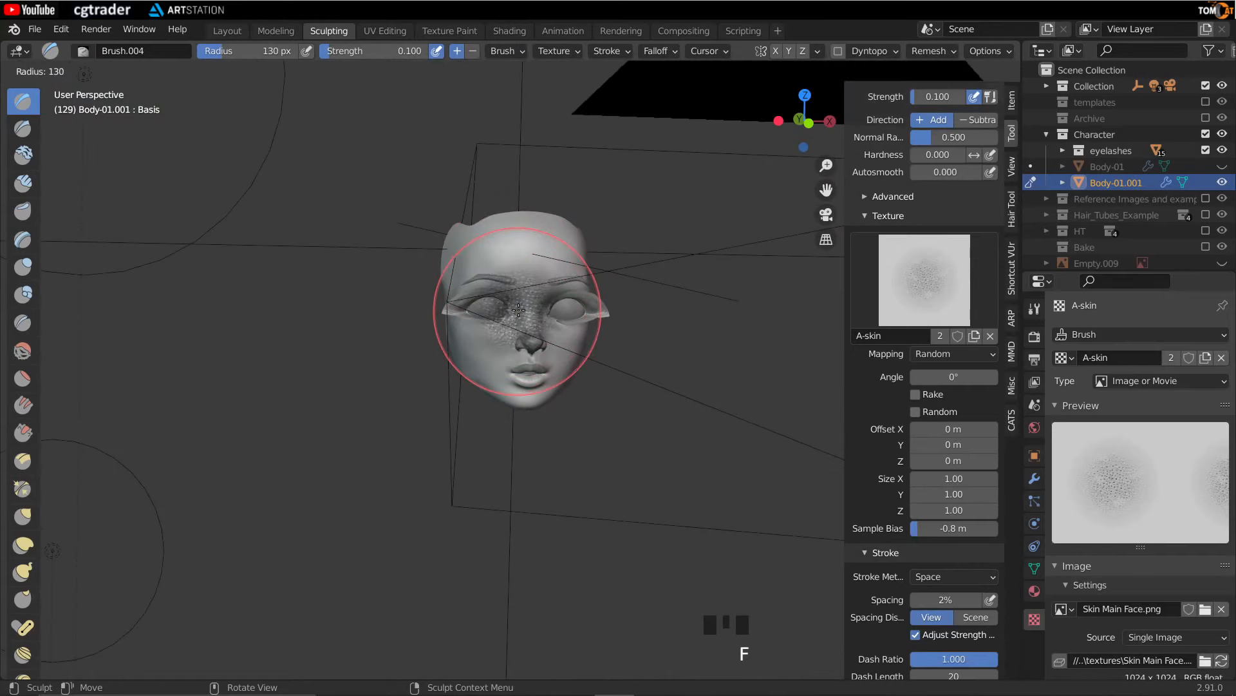
{"action": "scroll", "coordinate": [478, 364], "scroll_direction": "up", "scroll_amount": 3}
{"action": "scroll", "coordinate": [478, 364], "scroll_direction": "up", "scroll_amount": 7}
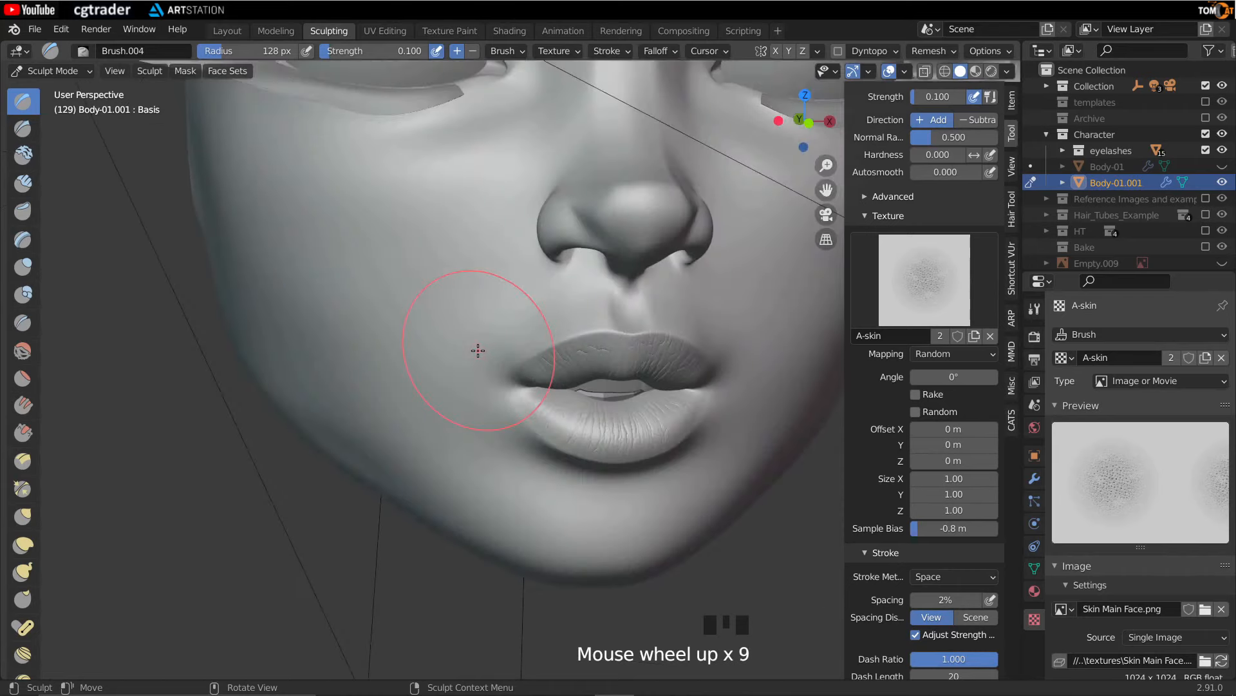
{"action": "scroll", "coordinate": [478, 326], "scroll_direction": "up", "scroll_amount": 1}
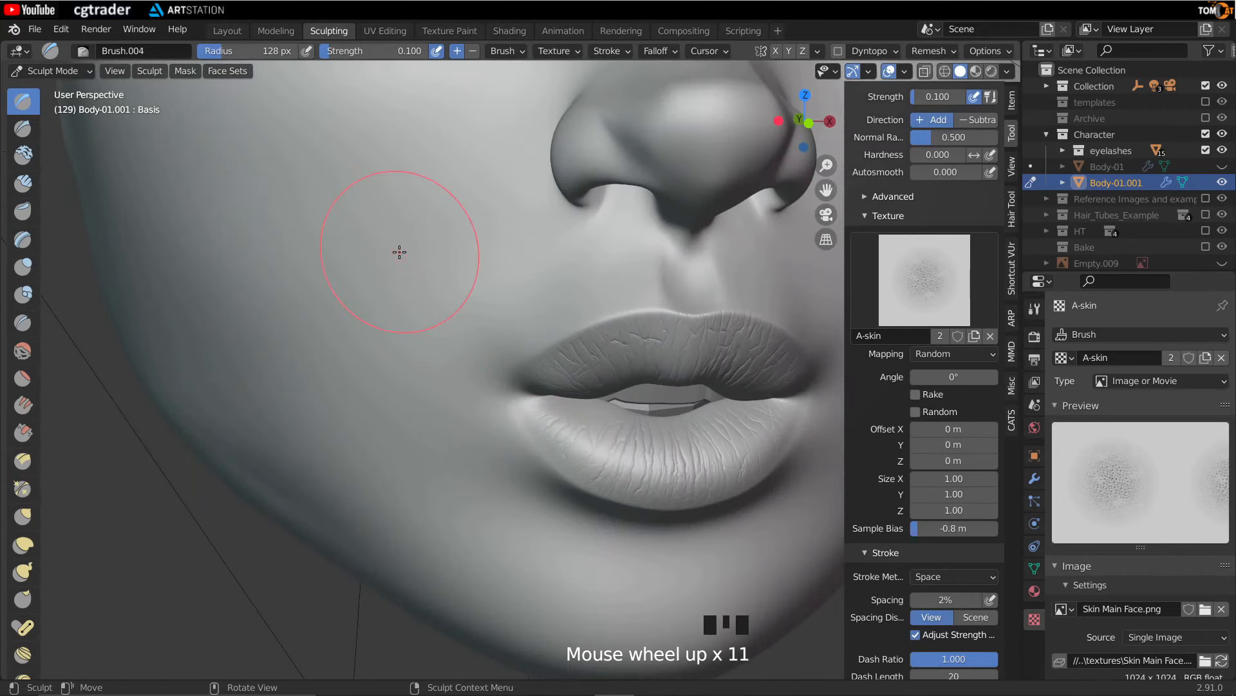
{"action": "scroll", "coordinate": [399, 252], "scroll_direction": "up", "scroll_amount": 1}
{"action": "key", "text": "f"}
{"action": "left_click", "coordinate": [407, 247]}
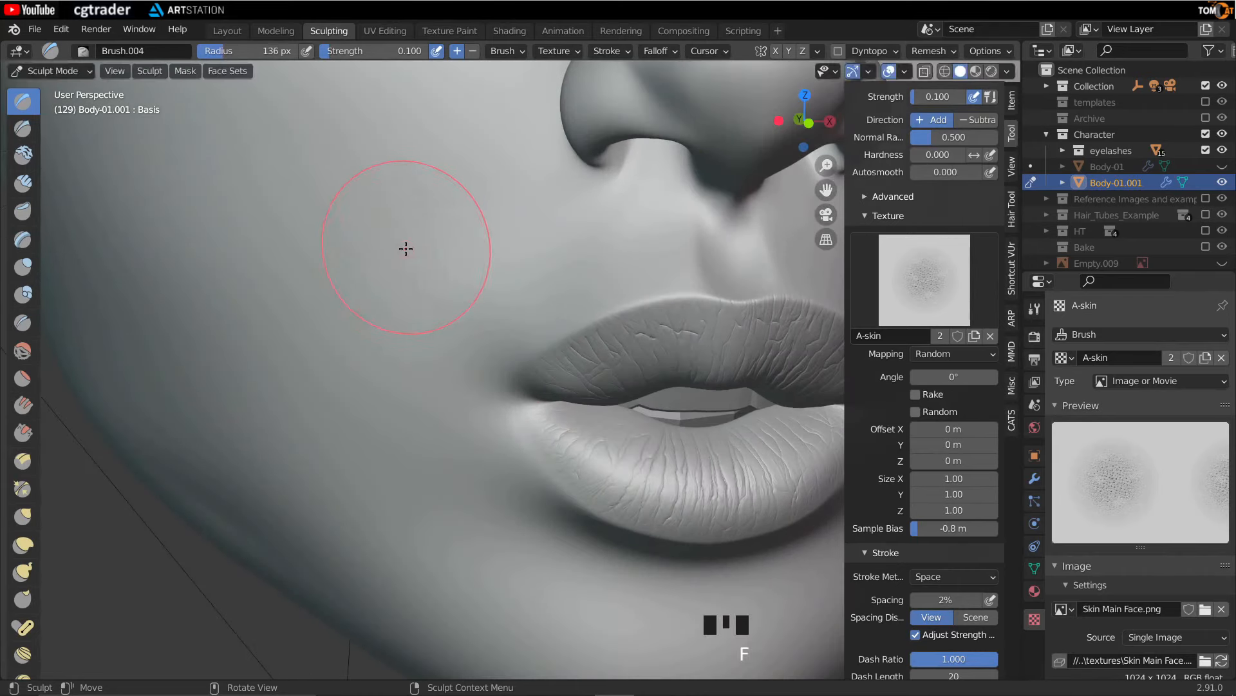
{"action": "key", "text": "f"}
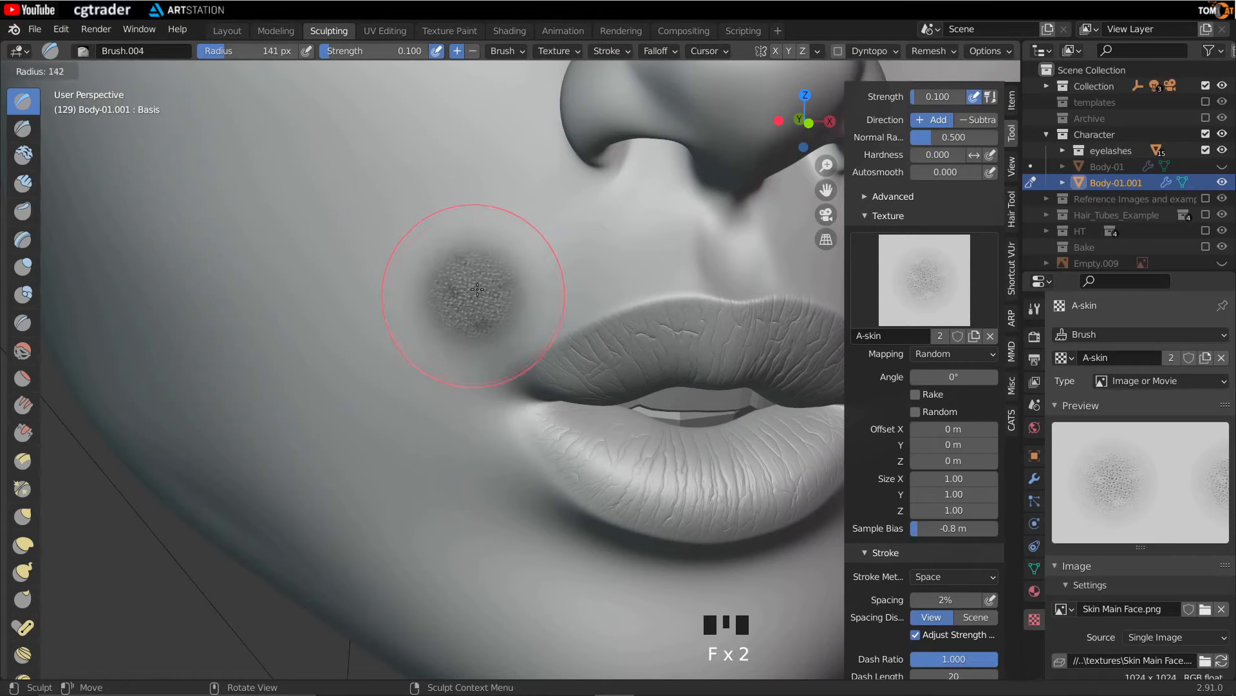
{"action": "left_click", "coordinate": [478, 290]}
{"action": "left_click", "coordinate": [507, 50]}
{"action": "left_click", "coordinate": [569, 81]}
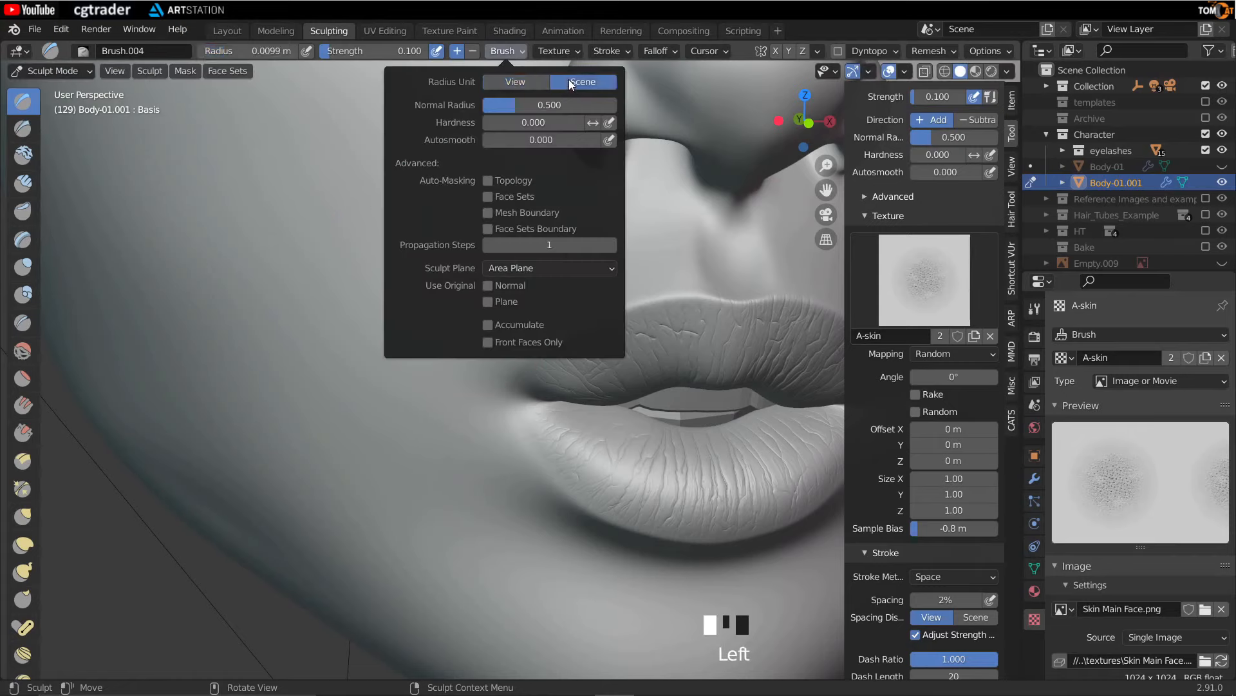
- Enable X-axis symmetry for the brush and hide the eyelashes in the viewport
{"action": "mouse_move", "coordinate": [264, 310]}
{"action": "middle_mouse_down"}
{"action": "mouse_move", "coordinate": [378, 320]}
{"action": "mouse_move", "coordinate": [390, 309]}
{"action": "middle_mouse_up"}
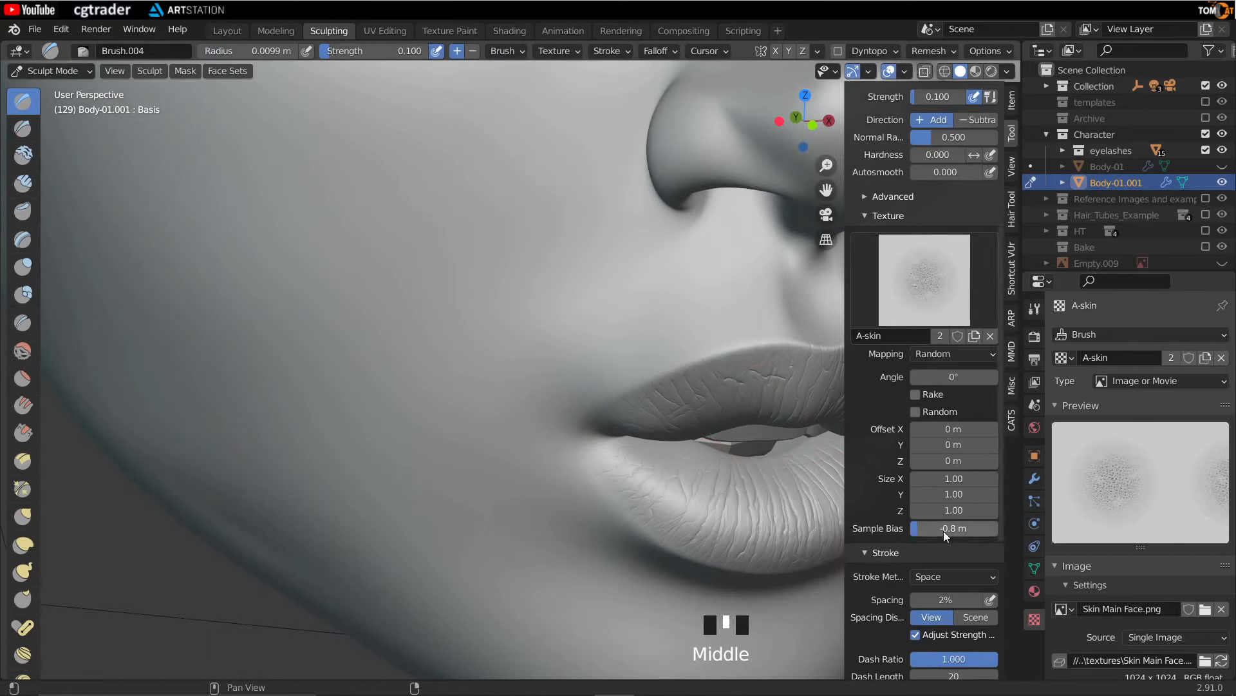
{"action": "mouse_move", "coordinate": [425, 233]}
{"action": "middle_mouse_down"}
{"action": "mouse_move", "coordinate": [378, 243]}
{"action": "mouse_move", "coordinate": [426, 211]}
{"action": "middle_mouse_up"}
{"action": "scroll", "coordinate": [390, 256], "scroll_direction": "down", "scroll_amount": 2}
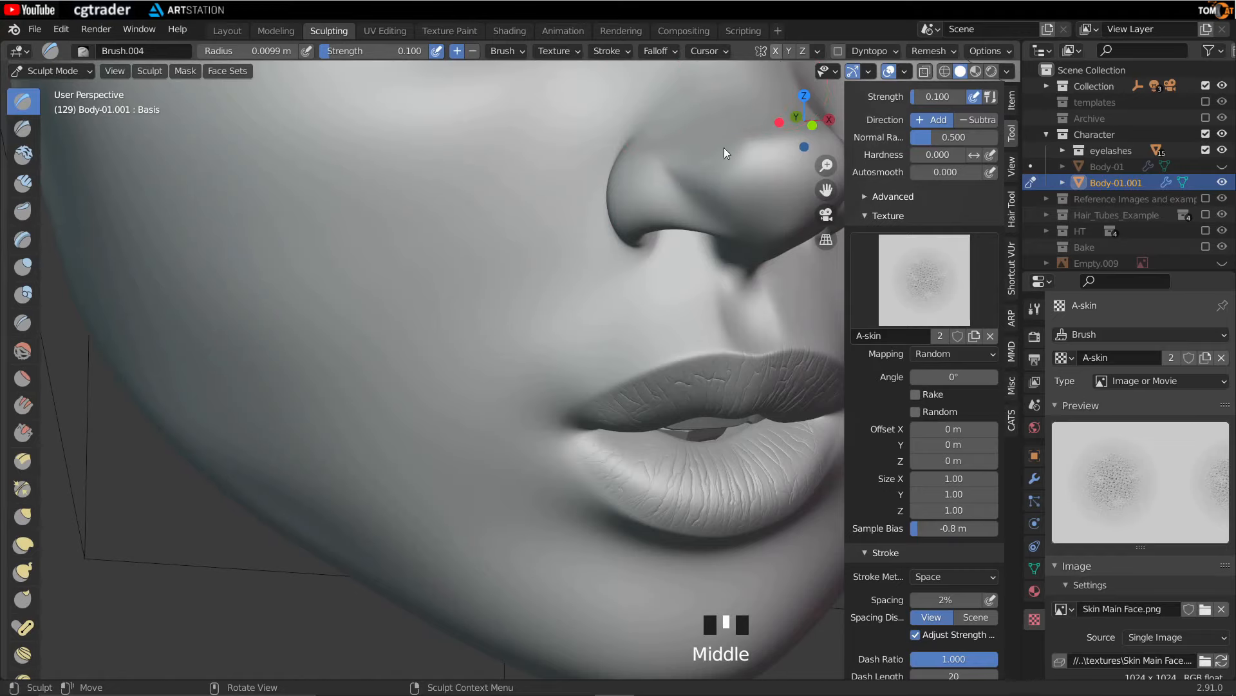
{"action": "left_click", "coordinate": [775, 50]}
{"action": "middle_click_drag", "start_coordinate": [500, 309], "coordinate": [412, 293]}
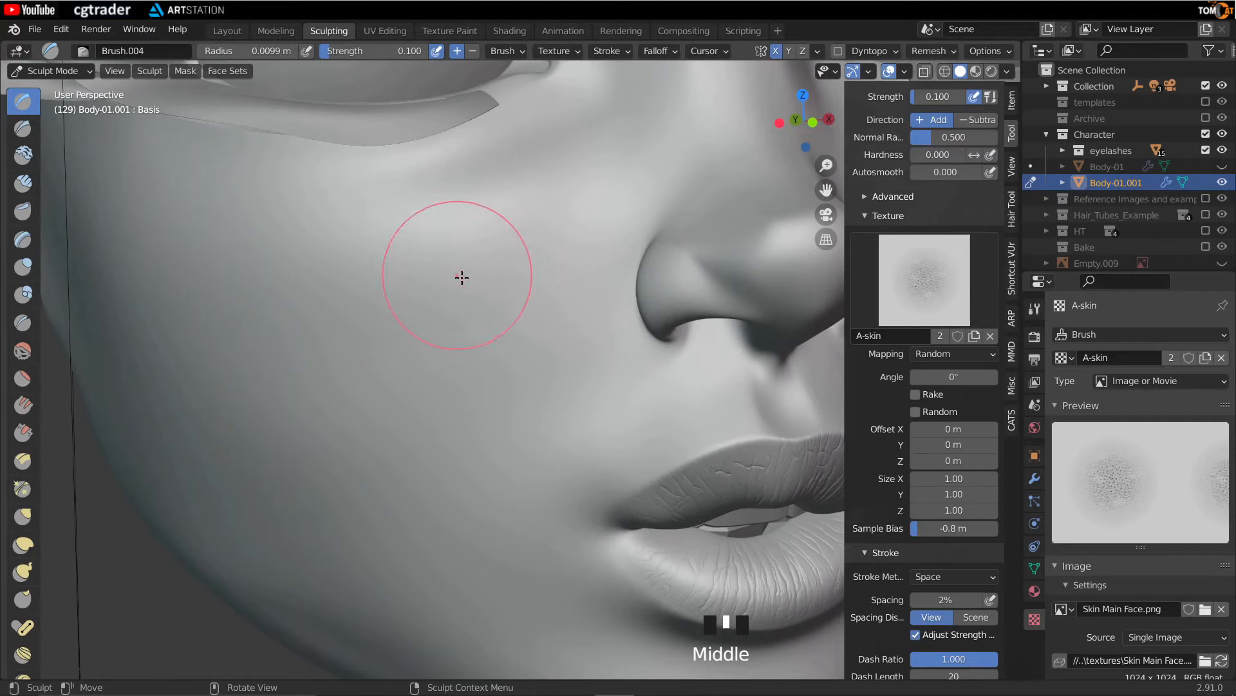
{"action": "left_click", "coordinate": [1220, 150]}
- Stamp skin pore texture across the upper cheek below the eye
{"action": "mouse_move", "coordinate": [336, 214]}
{"action": "middle_mouse_down"}
{"action": "mouse_move", "coordinate": [367, 194]}
{"action": "mouse_move", "coordinate": [497, 310]}
{"action": "mouse_move", "coordinate": [516, 255]}
{"action": "mouse_move", "coordinate": [434, 318]}
{"action": "middle_mouse_up"}
{"action": "left_click_drag", "start_coordinate": [383, 267], "coordinate": [379, 268]}
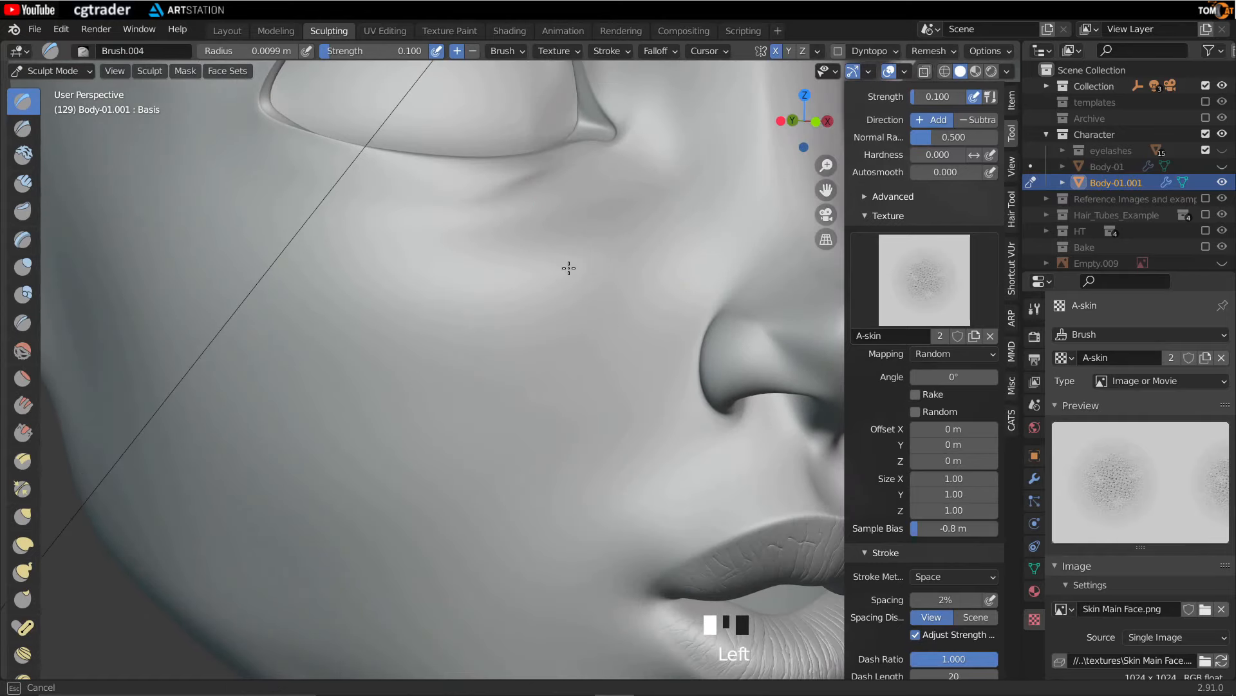
{"action": "left_click_drag", "start_coordinate": [496, 209], "coordinate": [497, 210]}
{"action": "middle_click_drag", "start_coordinate": [496, 216], "coordinate": [469, 213]}
{"action": "middle_click_drag", "start_coordinate": [425, 315], "coordinate": [352, 277]}
{"action": "middle_click_drag", "start_coordinate": [323, 373], "coordinate": [407, 400]}
{"action": "left_click_drag", "start_coordinate": [301, 269], "coordinate": [301, 268]}
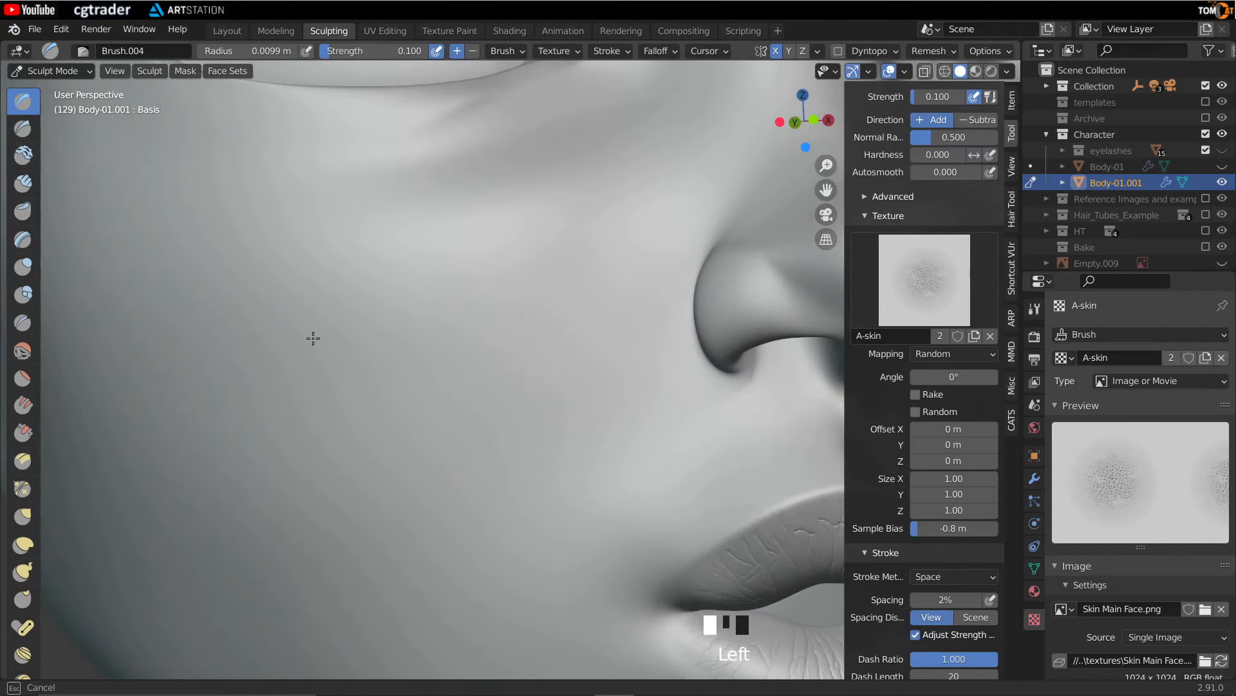
{"action": "left_click_drag", "start_coordinate": [272, 338], "coordinate": [272, 338]}
{"action": "mouse_move", "coordinate": [408, 311]}
{"action": "middle_mouse_down"}
{"action": "mouse_move", "coordinate": [451, 341]}
{"action": "mouse_move", "coordinate": [362, 400]}
{"action": "mouse_move", "coordinate": [422, 345]}
{"action": "middle_mouse_up"}
{"action": "scroll", "coordinate": [461, 355], "scroll_direction": "up", "scroll_amount": 2}
{"action": "left_click_drag", "start_coordinate": [362, 299], "coordinate": [362, 299]}
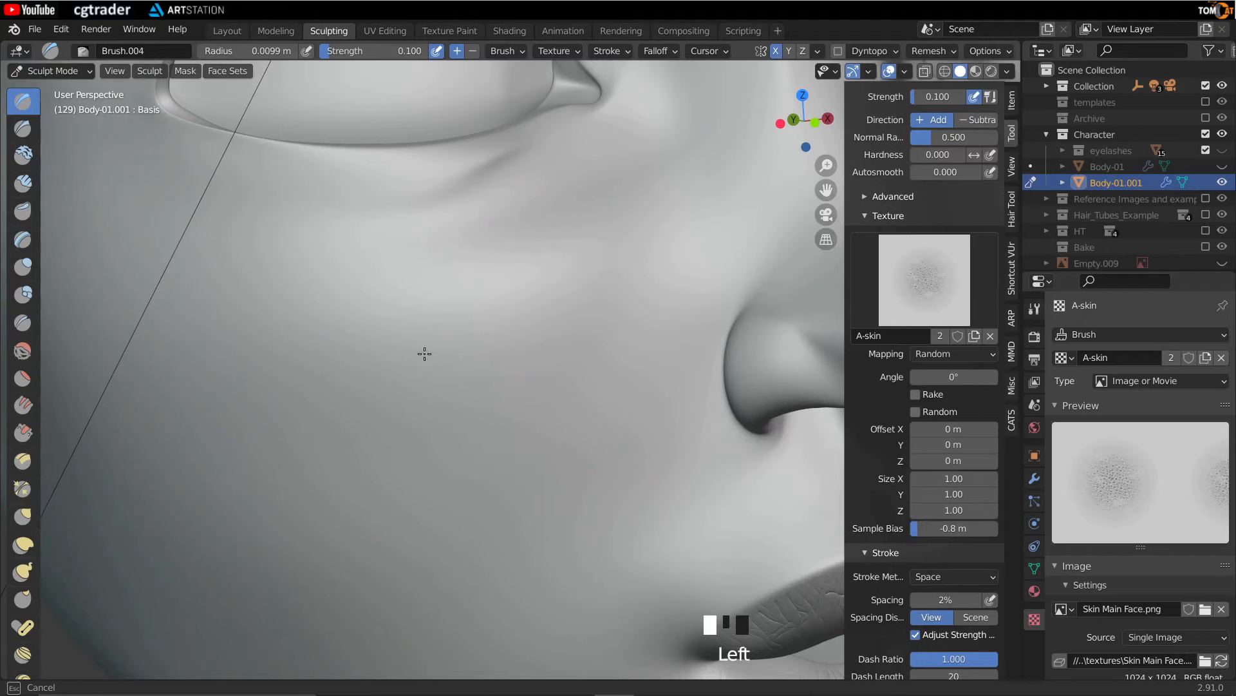
- Stamp skin pore texture over the cheek beside the nose
{"action": "left_click_drag", "start_coordinate": [425, 354], "coordinate": [392, 321]}
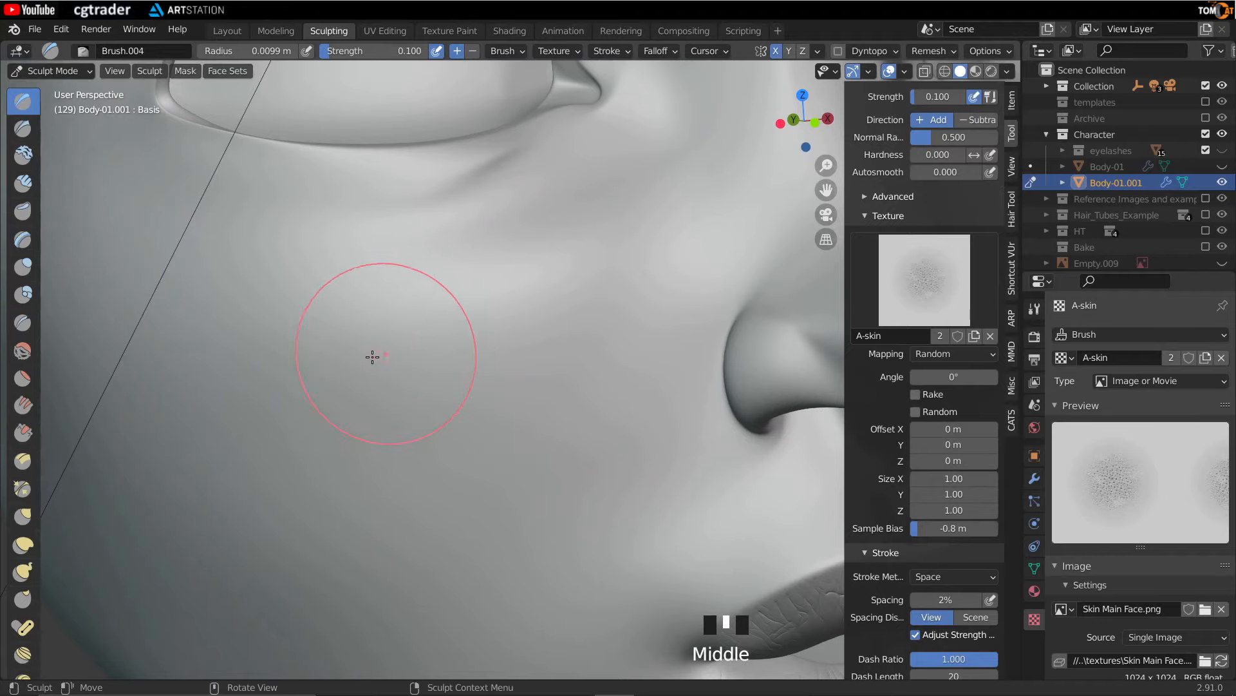
{"action": "scroll", "coordinate": [360, 358], "scroll_direction": "up", "scroll_amount": 2}
{"action": "scroll", "coordinate": [298, 374], "scroll_direction": "up", "scroll_amount": 2}
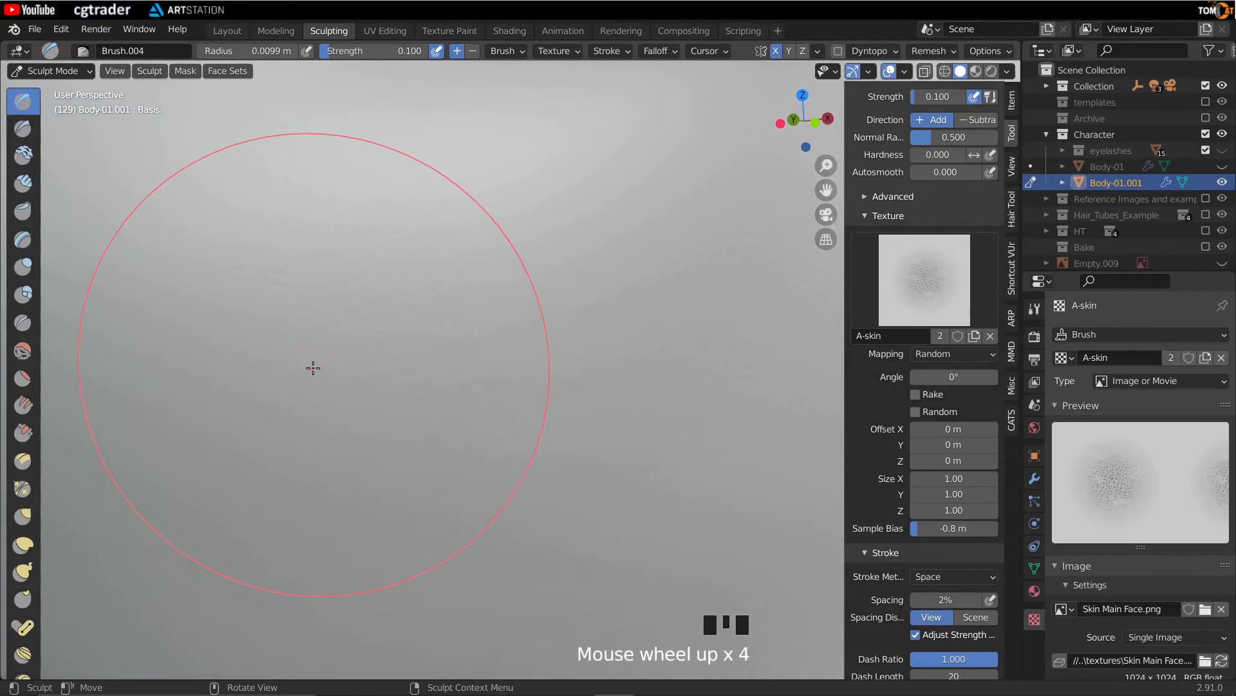
{"action": "mouse_move", "coordinate": [304, 384]}
{"action": "middle_mouse_down"}
{"action": "mouse_move", "coordinate": [263, 381]}
{"action": "mouse_move", "coordinate": [303, 364]}
{"action": "middle_mouse_up"}
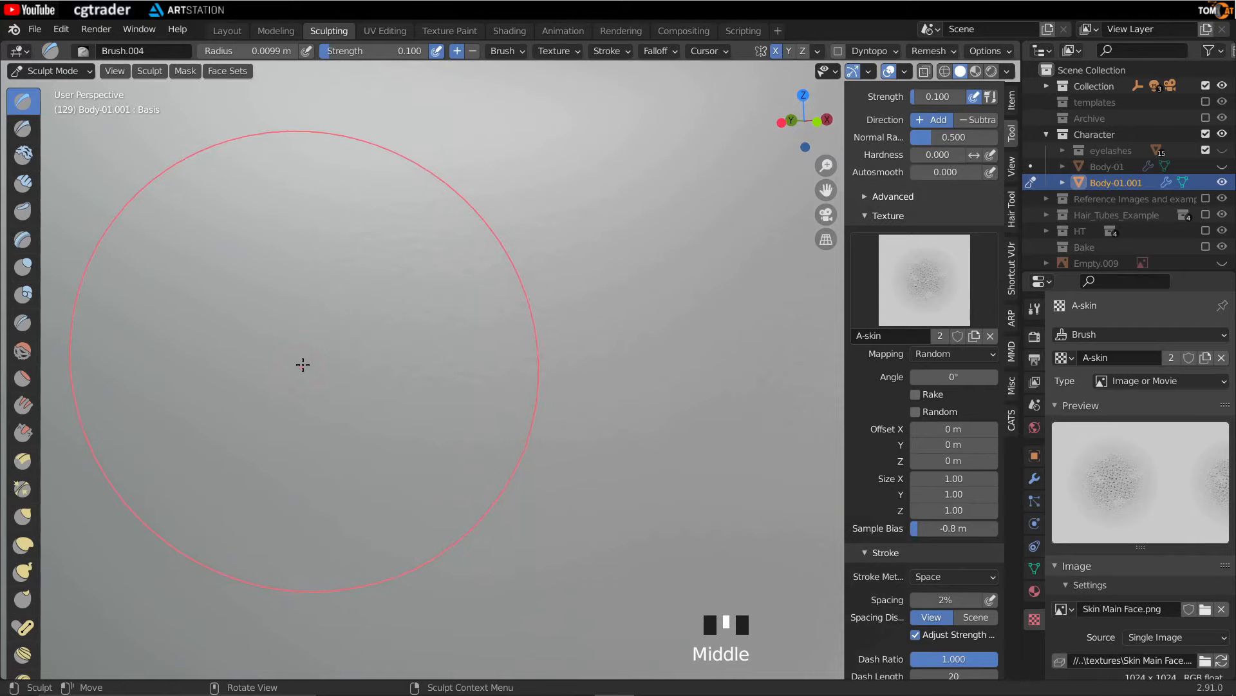
{"action": "scroll", "coordinate": [302, 365], "scroll_direction": "down", "scroll_amount": 2}
{"action": "scroll", "coordinate": [384, 364], "scroll_direction": "down", "scroll_amount": 1}
{"action": "middle_click_drag", "start_coordinate": [378, 345], "coordinate": [347, 386]}
{"action": "left_click_drag", "start_coordinate": [524, 205], "coordinate": [270, 229]}
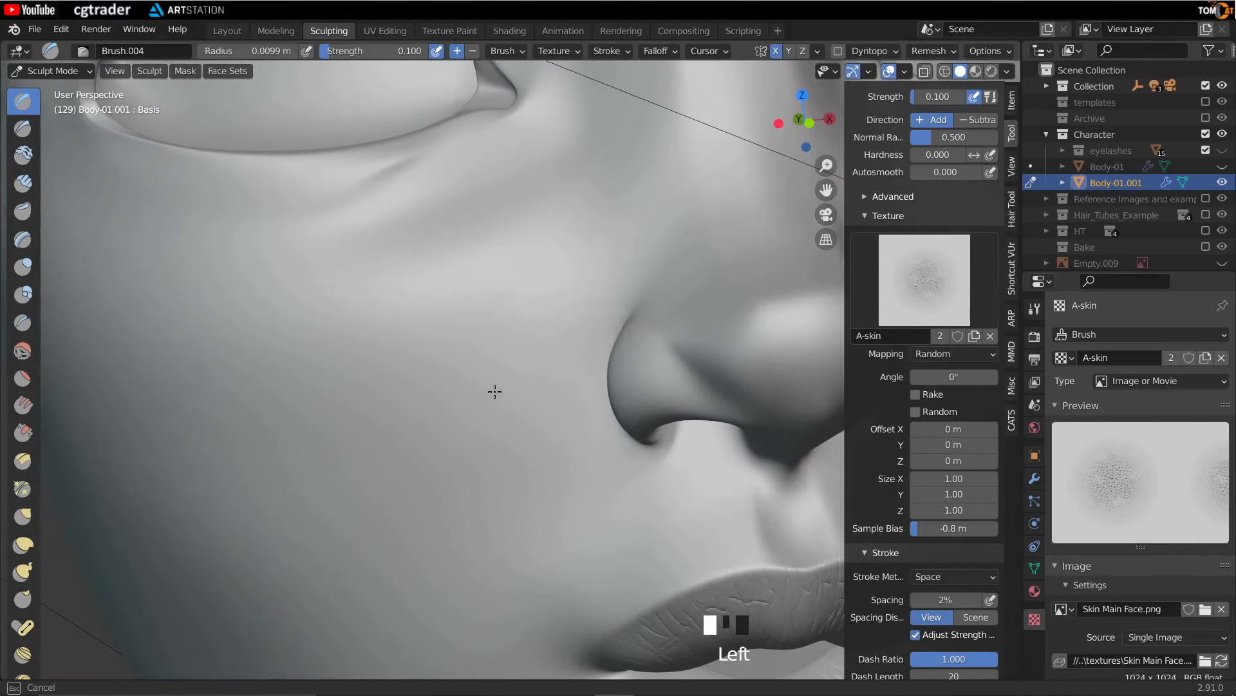
{"action": "middle_click_drag", "start_coordinate": [496, 408], "coordinate": [544, 395]}
{"action": "scroll", "coordinate": [621, 348], "scroll_direction": "up", "scroll_amount": 1}
{"action": "left_click_drag", "start_coordinate": [620, 347], "coordinate": [642, 352]}
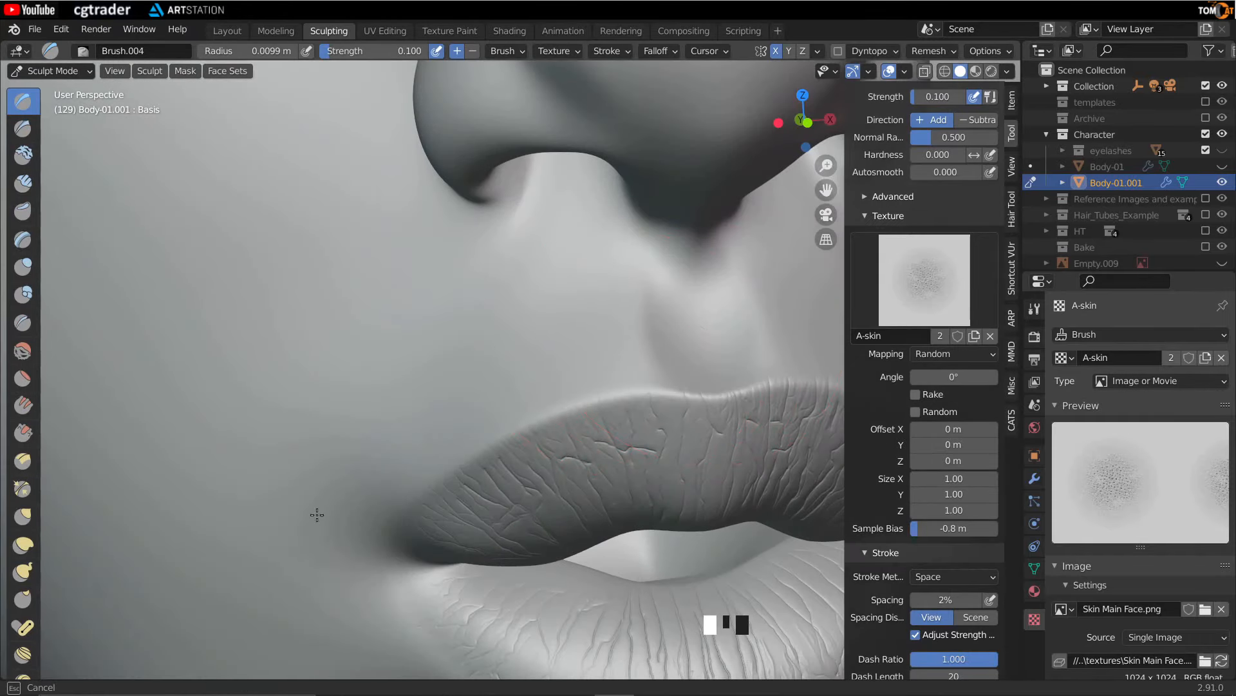
- Stamp skin pore texture around the mouth corner and below the lower lip
{"action": "middle_click_drag", "start_coordinate": [251, 420], "coordinate": [354, 365]}
{"action": "scroll", "coordinate": [353, 365], "scroll_direction": "up", "scroll_amount": 1}
{"action": "left_click_drag", "start_coordinate": [541, 281], "coordinate": [454, 173]}
{"action": "left_click_drag", "start_coordinate": [244, 287], "coordinate": [340, 328]}
{"action": "scroll", "coordinate": [373, 353], "scroll_direction": "down", "scroll_amount": 2}
{"action": "mouse_move", "coordinate": [373, 354]}
{"action": "middle_mouse_down"}
{"action": "mouse_move", "coordinate": [516, 166]}
{"action": "mouse_move", "coordinate": [534, 316]}
{"action": "mouse_move", "coordinate": [621, 339]}
{"action": "middle_mouse_up"}
{"action": "scroll", "coordinate": [649, 312], "scroll_direction": "up", "scroll_amount": 2}
{"action": "left_click_drag", "start_coordinate": [527, 308], "coordinate": [523, 304]}
{"action": "left_click_drag", "start_coordinate": [334, 301], "coordinate": [370, 376]}
{"action": "scroll", "coordinate": [380, 357], "scroll_direction": "down", "scroll_amount": 1}
{"action": "middle_click_drag", "start_coordinate": [479, 403], "coordinate": [473, 367]}
{"action": "left_click_drag", "start_coordinate": [355, 377], "coordinate": [349, 383]}
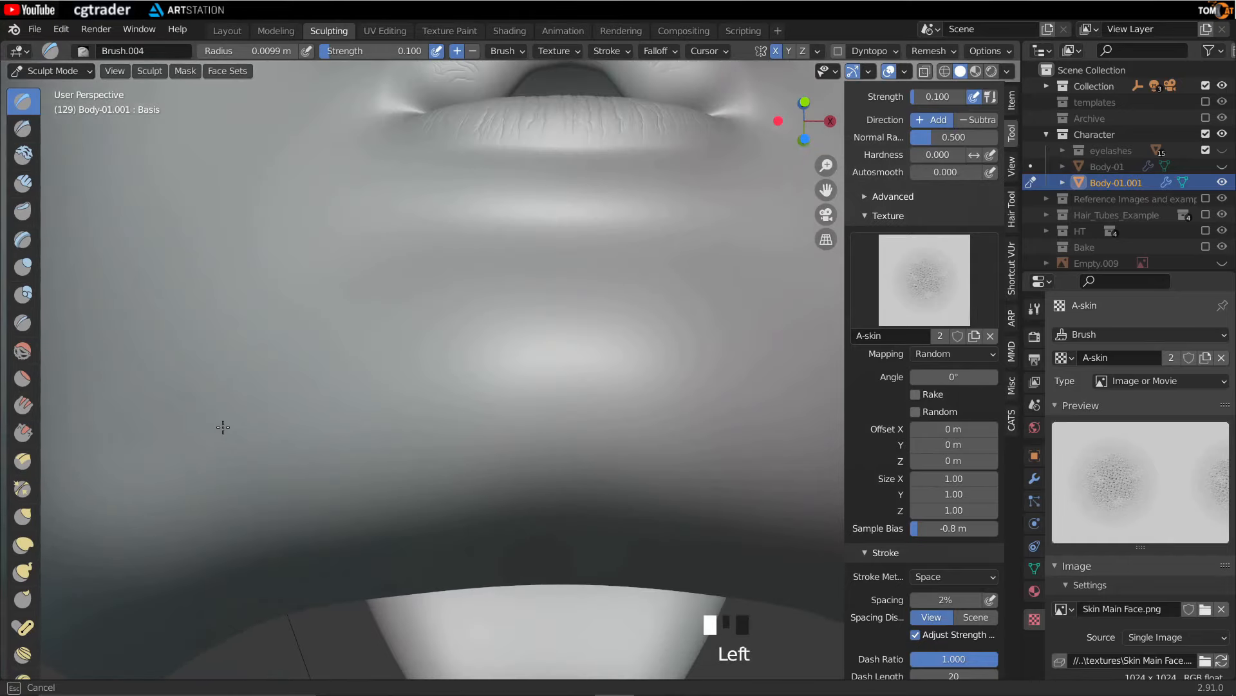
- Stamp skin pore texture over the chin and lower jaw
{"action": "middle_click_drag", "start_coordinate": [509, 345], "coordinate": [608, 322]}
{"action": "left_click_drag", "start_coordinate": [432, 256], "coordinate": [432, 256]}
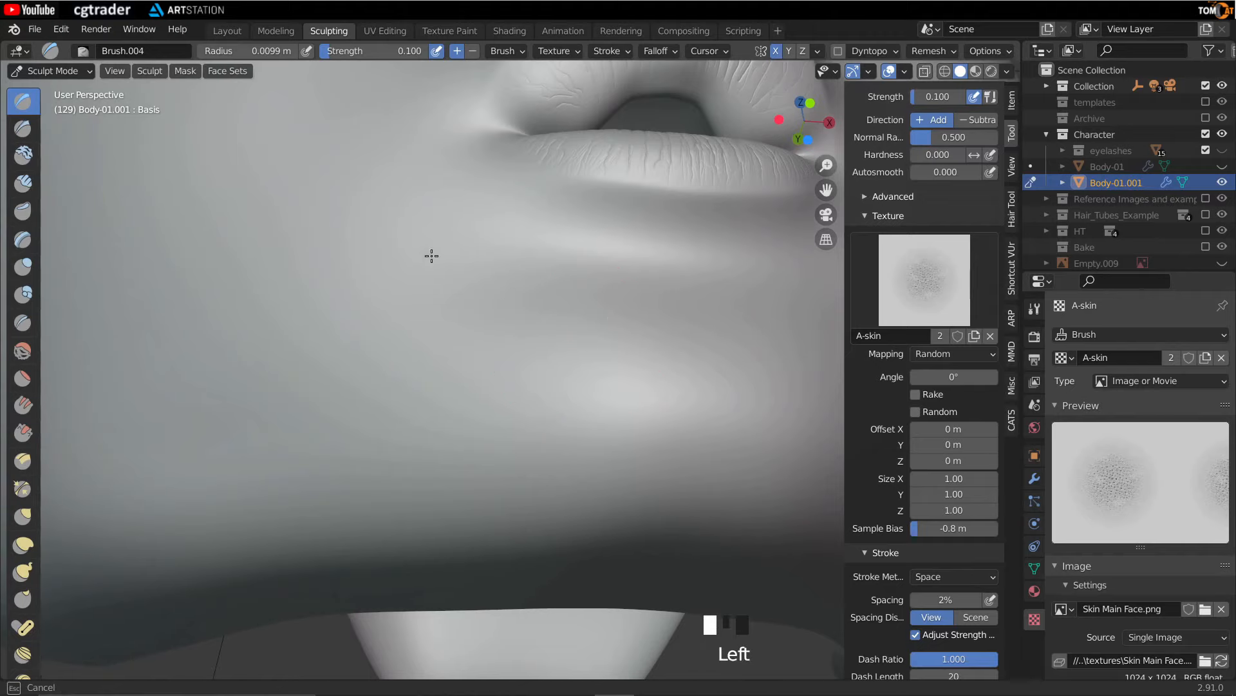
{"action": "mouse_move", "coordinate": [355, 222]}
{"action": "middle_mouse_down"}
{"action": "mouse_move", "coordinate": [386, 345]}
{"action": "mouse_move", "coordinate": [573, 331]}
{"action": "middle_mouse_up"}
{"action": "left_click_drag", "start_coordinate": [228, 467], "coordinate": [227, 467]}
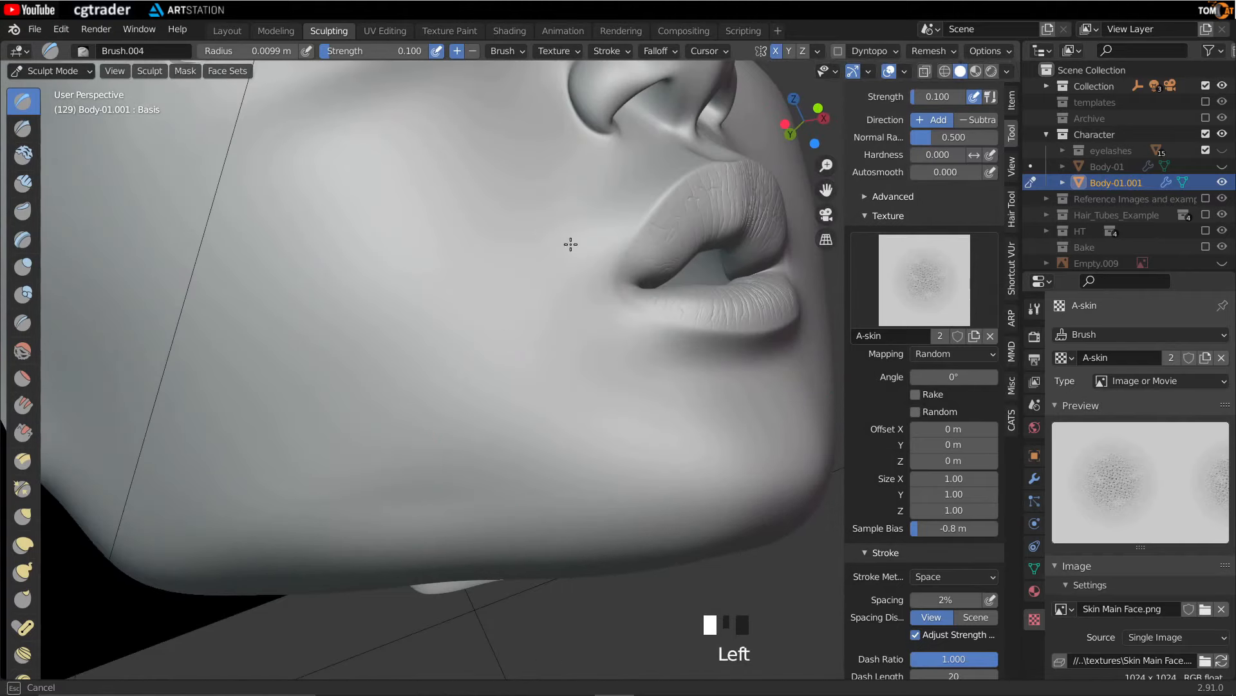
{"action": "mouse_move", "coordinate": [374, 205]}
{"action": "middle_mouse_down"}
{"action": "mouse_move", "coordinate": [470, 254]}
{"action": "mouse_move", "coordinate": [341, 473]}
{"action": "middle_mouse_up"}
{"action": "left_click_drag", "start_coordinate": [342, 474], "coordinate": [342, 473]}
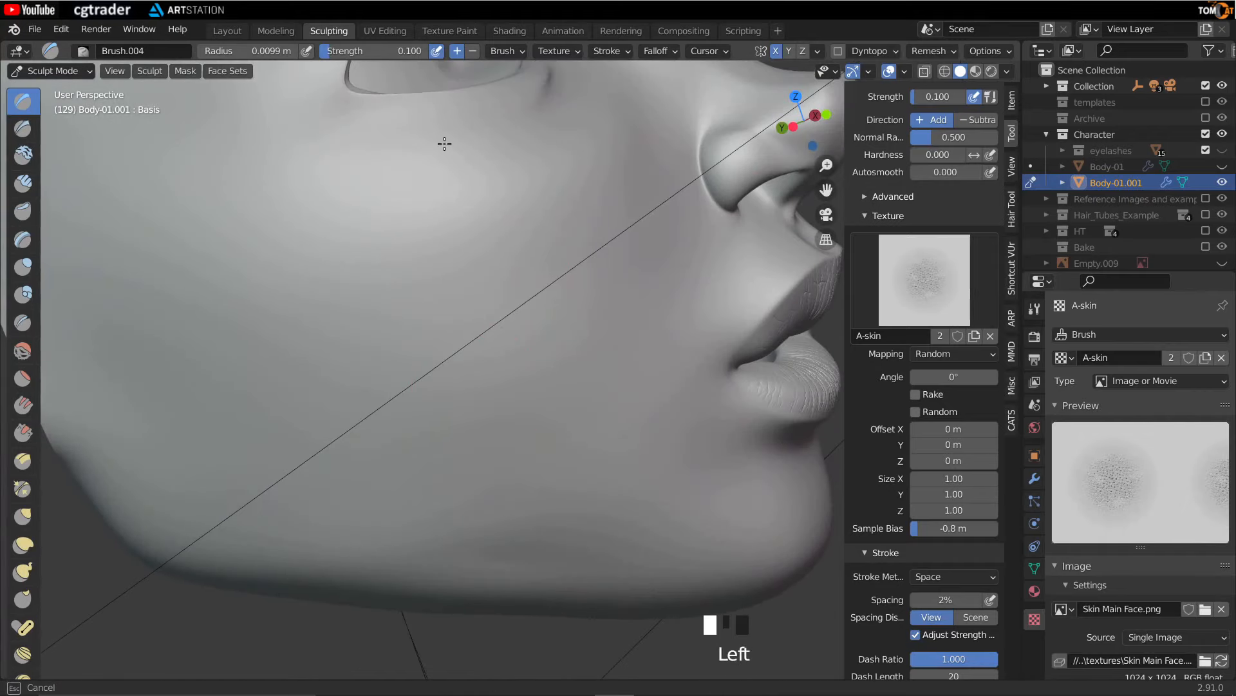
- Stamp skin pore texture over the side of the cheek and jaw in profile
{"action": "scroll", "coordinate": [477, 325], "scroll_direction": "down", "scroll_amount": 2}
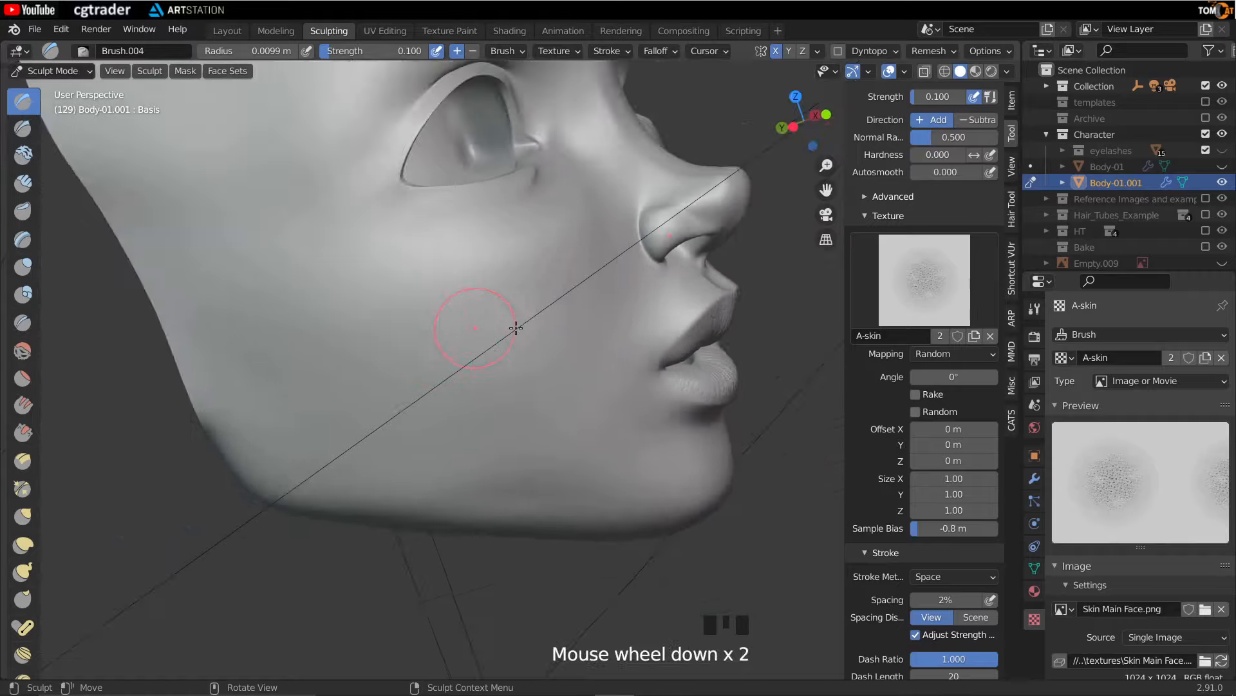
{"action": "scroll", "coordinate": [251, 317], "scroll_direction": "up", "scroll_amount": 2}
{"action": "scroll", "coordinate": [322, 294], "scroll_direction": "up", "scroll_amount": 2}
{"action": "mouse_move", "coordinate": [323, 294]}
{"action": "middle_mouse_down"}
{"action": "mouse_move", "coordinate": [263, 313]}
{"action": "mouse_move", "coordinate": [248, 365]}
{"action": "mouse_move", "coordinate": [303, 461]}
{"action": "middle_mouse_up"}
{"action": "left_click_drag", "start_coordinate": [248, 412], "coordinate": [247, 411]}
{"action": "scroll", "coordinate": [486, 376], "scroll_direction": "down", "scroll_amount": 1}
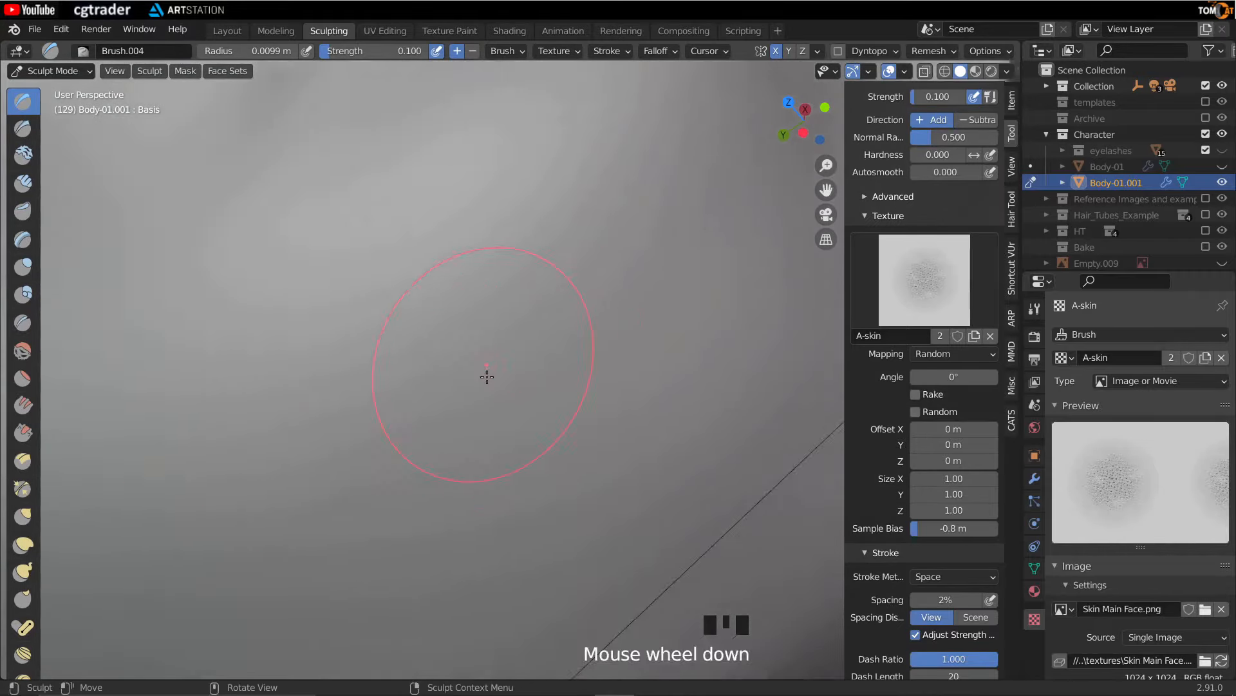
{"action": "middle_click_drag", "start_coordinate": [485, 376], "coordinate": [361, 323]}
{"action": "left_click", "coordinate": [400, 419]}
{"action": "middle_click_drag", "start_coordinate": [400, 419], "coordinate": [400, 348]}
{"action": "left_click_drag", "start_coordinate": [401, 348], "coordinate": [199, 181]}
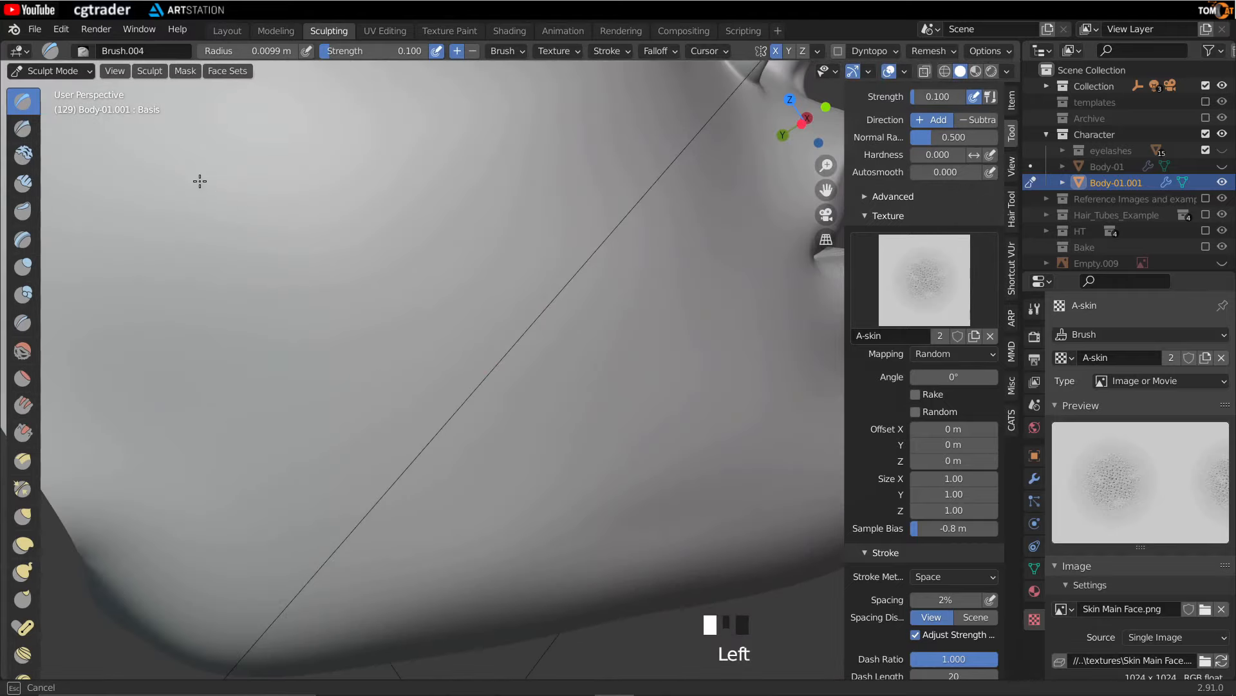
- Stamp skin pore texture along the jawline and up the cheek toward the eye
{"action": "left_click_drag", "start_coordinate": [442, 417], "coordinate": [639, 269]}
{"action": "mouse_move", "coordinate": [704, 265]}
{"action": "middle_mouse_down"}
{"action": "mouse_move", "coordinate": [373, 353]}
{"action": "mouse_move", "coordinate": [433, 406]}
{"action": "mouse_move", "coordinate": [416, 397]}
{"action": "middle_mouse_up"}
{"action": "left_click_drag", "start_coordinate": [416, 397], "coordinate": [400, 394]}
{"action": "scroll", "coordinate": [399, 394], "scroll_direction": "down", "scroll_amount": 3}
{"action": "mouse_move", "coordinate": [399, 395]}
{"action": "middle_mouse_down"}
{"action": "mouse_move", "coordinate": [450, 389]}
{"action": "mouse_move", "coordinate": [521, 342]}
{"action": "middle_mouse_up"}
{"action": "scroll", "coordinate": [450, 389], "scroll_direction": "up", "scroll_amount": 2}
{"action": "mouse_move", "coordinate": [521, 342]}
{"action": "left_mouse_down"}
{"action": "mouse_move", "coordinate": [504, 193]}
{"action": "mouse_move", "coordinate": [451, 194]}
{"action": "left_mouse_up"}
{"action": "scroll", "coordinate": [367, 201], "scroll_direction": "down", "scroll_amount": 2}
{"action": "mouse_move", "coordinate": [367, 202]}
{"action": "middle_mouse_down", "text": "shift"}
{"action": "mouse_move", "coordinate": [386, 359]}
{"action": "mouse_move", "coordinate": [419, 215]}
{"action": "middle_mouse_up", "text": "shift"}
{"action": "left_click_drag", "start_coordinate": [420, 215], "coordinate": [420, 215]}
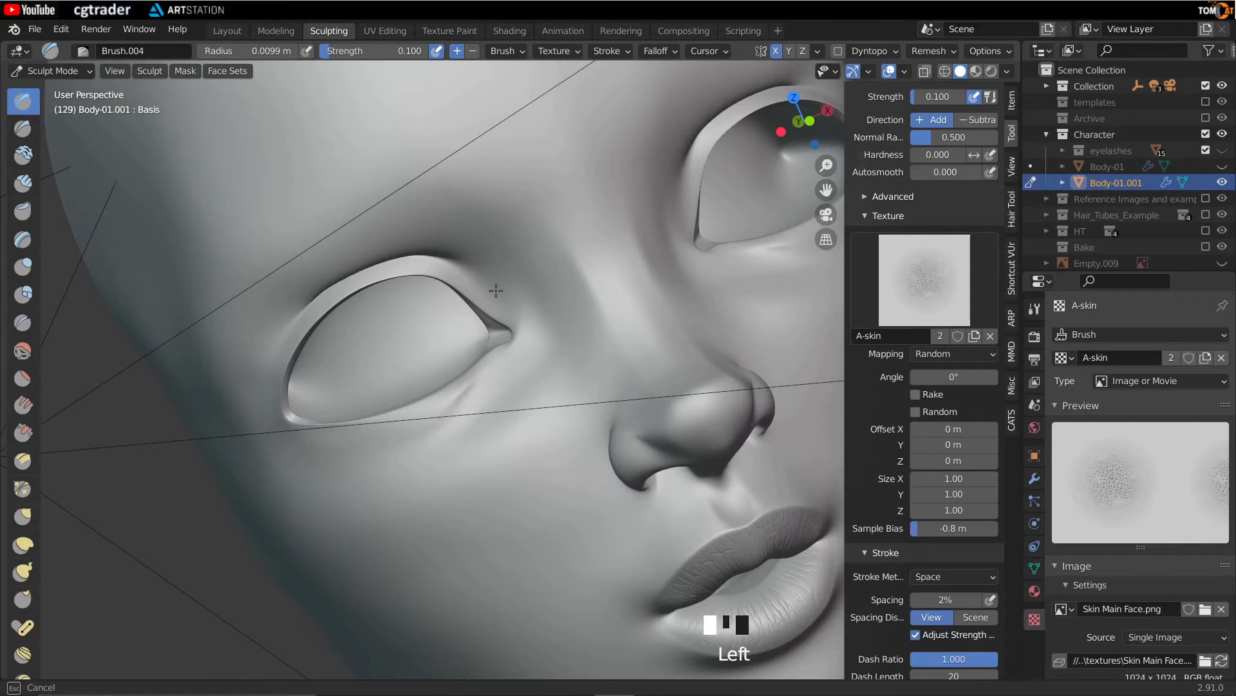
{"action": "scroll", "coordinate": [524, 170], "scroll_direction": "down", "scroll_amount": 3}
{"action": "middle_click_drag", "start_coordinate": [524, 171], "coordinate": [483, 276]}
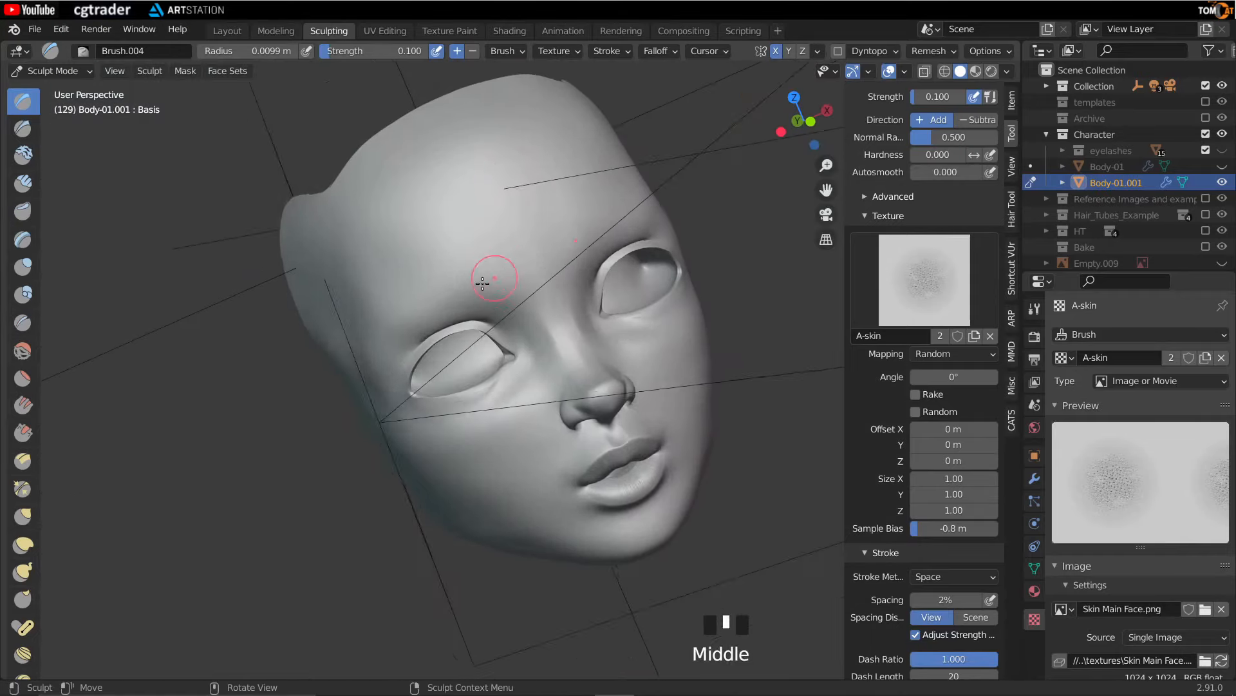
- Stamp skin pore texture over the brow area above the eye
{"action": "scroll", "coordinate": [483, 213], "scroll_direction": "up", "scroll_amount": 3}
{"action": "left_click_drag", "start_coordinate": [535, 204], "coordinate": [535, 203]}
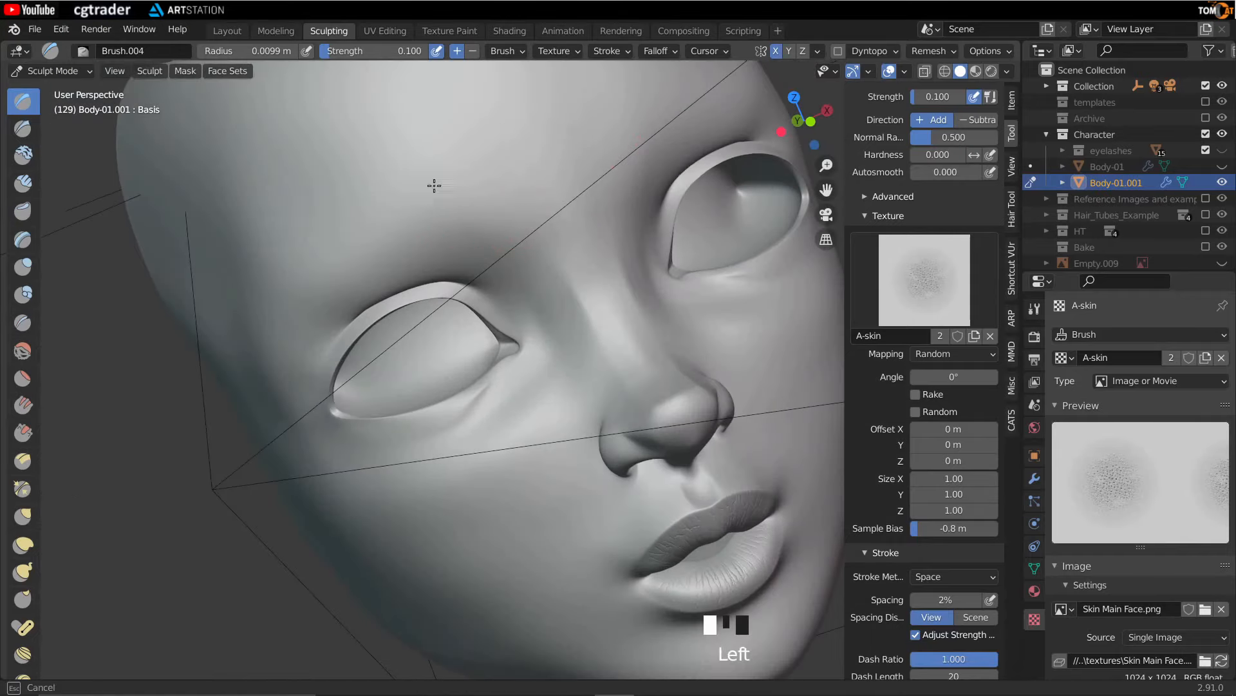
{"action": "left_click_drag", "start_coordinate": [264, 322], "coordinate": [264, 323]}
{"action": "mouse_move", "coordinate": [445, 213]}
{"action": "middle_mouse_down"}
{"action": "mouse_move", "coordinate": [563, 221]}
{"action": "mouse_move", "coordinate": [433, 176]}
{"action": "middle_mouse_up"}
{"action": "left_click_drag", "start_coordinate": [433, 176], "coordinate": [400, 228]}
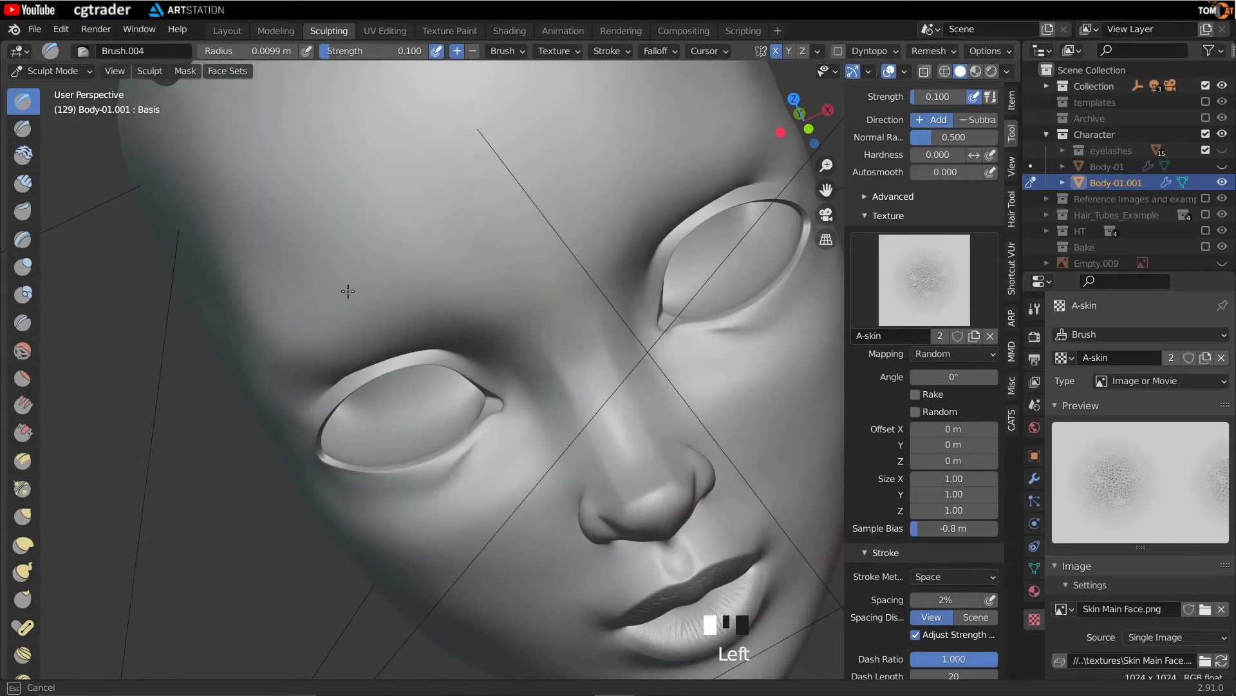
- Stamp skin pore texture across the forehead with long strokes
{"action": "left_click_drag", "start_coordinate": [290, 353], "coordinate": [290, 353]}
{"action": "mouse_move", "coordinate": [290, 353]}
{"action": "middle_mouse_down"}
{"action": "mouse_move", "coordinate": [470, 345]}
{"action": "mouse_move", "coordinate": [511, 223]}
{"action": "middle_mouse_up"}
{"action": "left_click_drag", "start_coordinate": [511, 223], "coordinate": [511, 223]}
{"action": "left_click_drag", "start_coordinate": [297, 286], "coordinate": [298, 286]}
{"action": "mouse_move", "coordinate": [298, 286]}
{"action": "middle_mouse_down"}
{"action": "mouse_move", "coordinate": [486, 299]}
{"action": "mouse_move", "coordinate": [531, 175]}
{"action": "middle_mouse_up"}
{"action": "left_click_drag", "start_coordinate": [531, 175], "coordinate": [531, 175]}
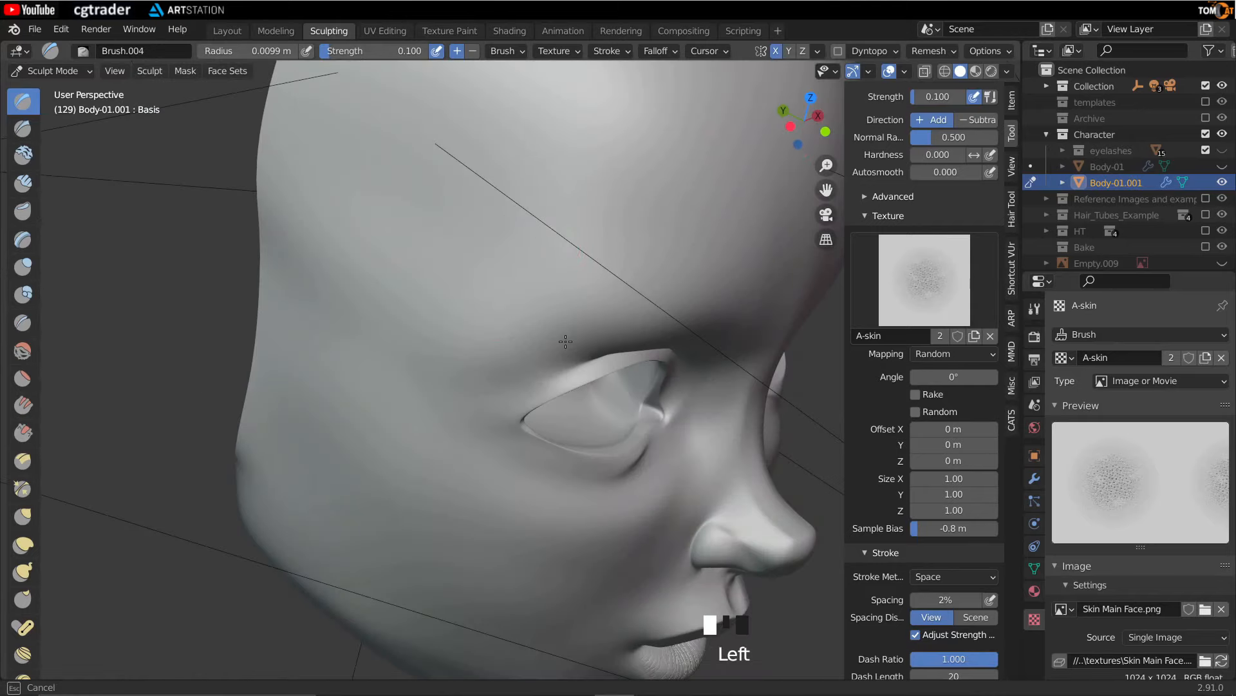
- Stamp skin pore texture over the temple and side of the forehead in profile
{"action": "left_click_drag", "start_coordinate": [251, 458], "coordinate": [251, 458]}
{"action": "middle_click_drag", "start_coordinate": [251, 458], "coordinate": [247, 347]}
{"action": "middle_click_drag", "start_coordinate": [291, 381], "coordinate": [378, 240]}
{"action": "middle_click_drag", "start_coordinate": [255, 490], "coordinate": [276, 442]}
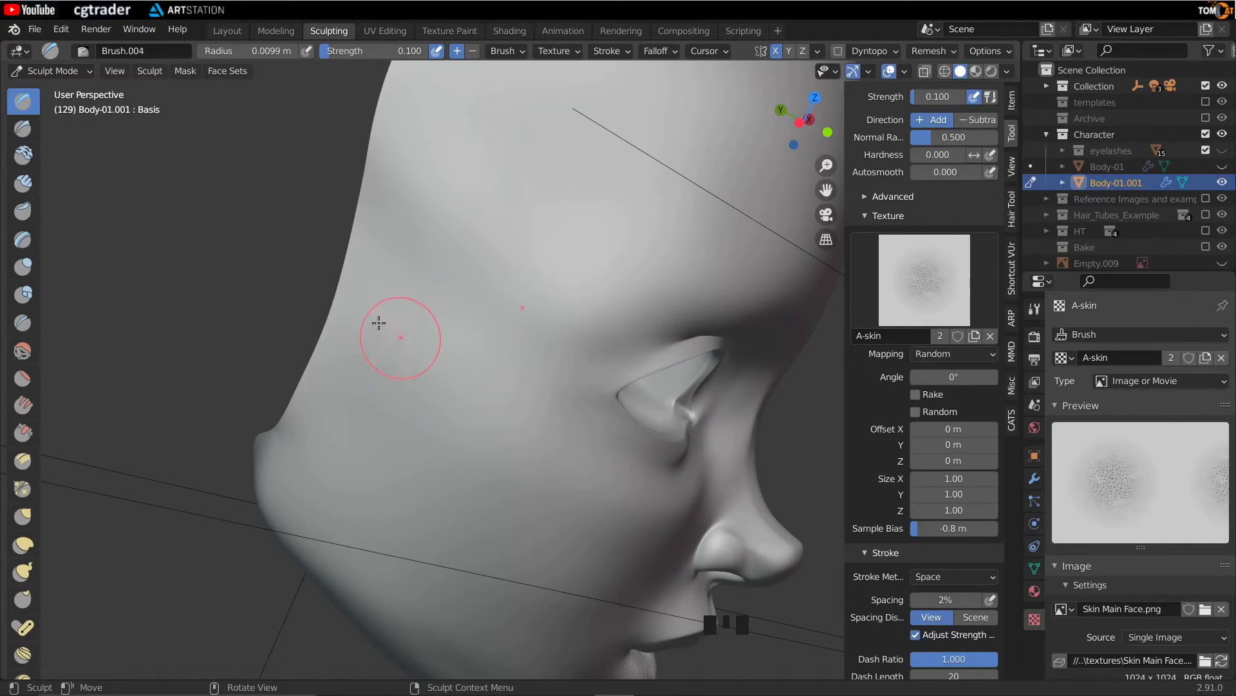
{"action": "mouse_move", "coordinate": [475, 320]}
{"action": "middle_mouse_down"}
{"action": "mouse_move", "coordinate": [500, 221]}
{"action": "mouse_move", "coordinate": [255, 235]}
{"action": "mouse_move", "coordinate": [361, 309]}
{"action": "mouse_move", "coordinate": [264, 403]}
{"action": "mouse_move", "coordinate": [496, 337]}
{"action": "mouse_move", "coordinate": [577, 423]}
{"action": "middle_mouse_up"}
{"action": "left_click_drag", "start_coordinate": [577, 422], "coordinate": [565, 515]}
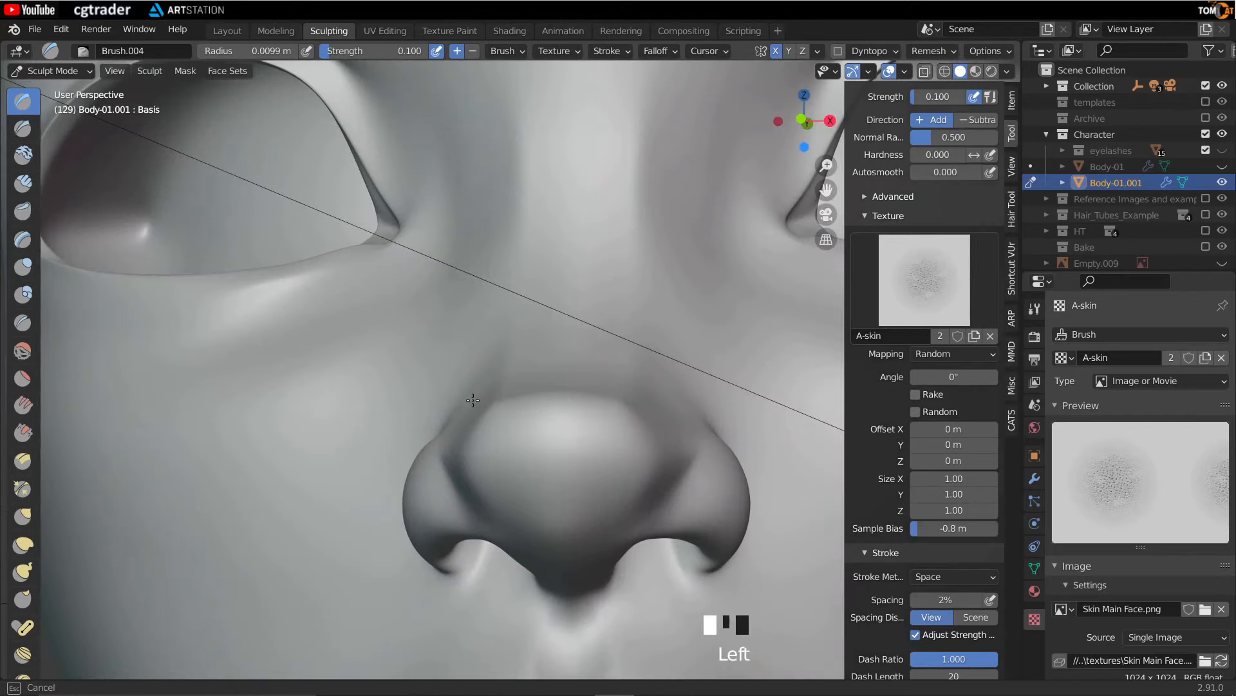
- Stamp skin pore texture along the bridge and side of the nose
{"action": "scroll", "coordinate": [472, 400], "scroll_direction": "down", "scroll_amount": 2}
{"action": "mouse_move", "coordinate": [483, 359]}
{"action": "middle_mouse_down"}
{"action": "mouse_move", "coordinate": [598, 470]}
{"action": "mouse_move", "coordinate": [492, 353]}
{"action": "middle_mouse_up"}
{"action": "scroll", "coordinate": [641, 539], "scroll_direction": "up", "scroll_amount": 8}
{"action": "left_click", "coordinate": [641, 539]}
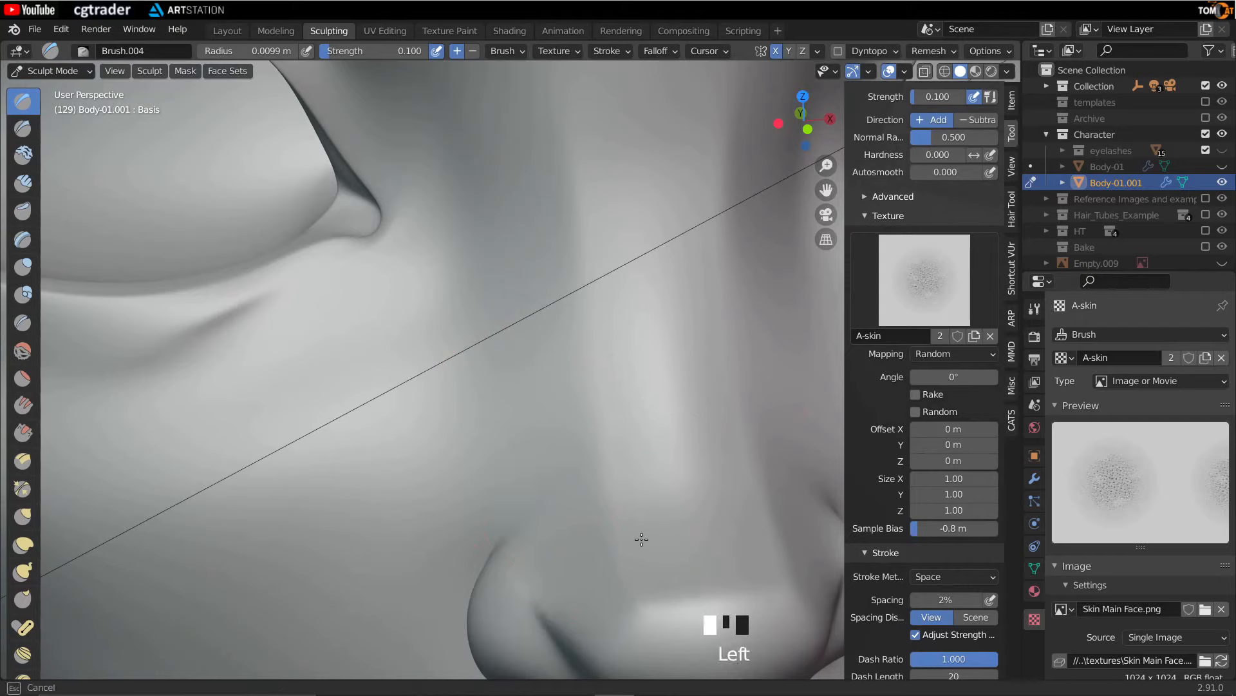
{"action": "left_click", "coordinate": [500, 516]}
{"action": "middle_click_drag", "start_coordinate": [500, 516], "coordinate": [458, 474]}
- Stamp skin pore texture on the cheek just below the eye
{"action": "scroll", "coordinate": [458, 475], "scroll_direction": "up", "scroll_amount": 3}
{"action": "left_click", "coordinate": [475, 318]}
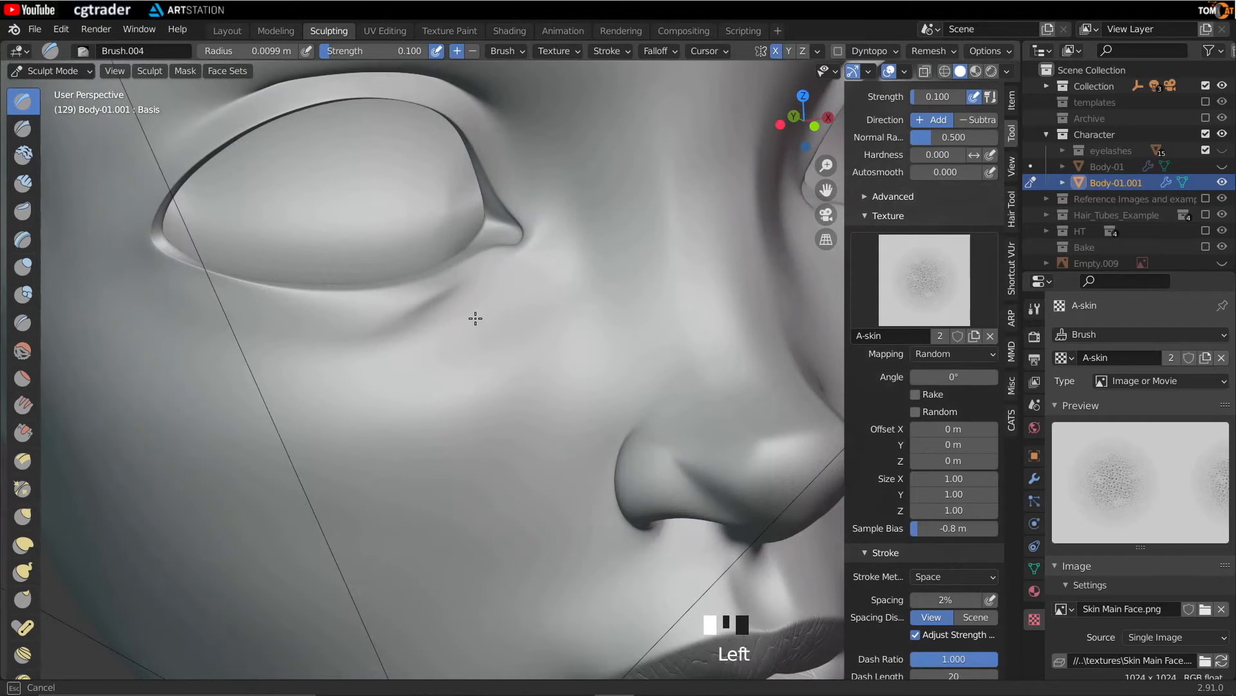
{"action": "left_click", "coordinate": [520, 405]}
{"action": "mouse_move", "coordinate": [519, 406]}
{"action": "middle_mouse_down"}
{"action": "mouse_move", "coordinate": [530, 392]}
{"action": "mouse_move", "coordinate": [511, 316]}
{"action": "mouse_move", "coordinate": [483, 268]}
{"action": "mouse_move", "coordinate": [414, 354]}
{"action": "mouse_move", "coordinate": [514, 326]}
{"action": "middle_mouse_up"}
{"action": "scroll", "coordinate": [524, 359], "scroll_direction": "up", "scroll_amount": 5}
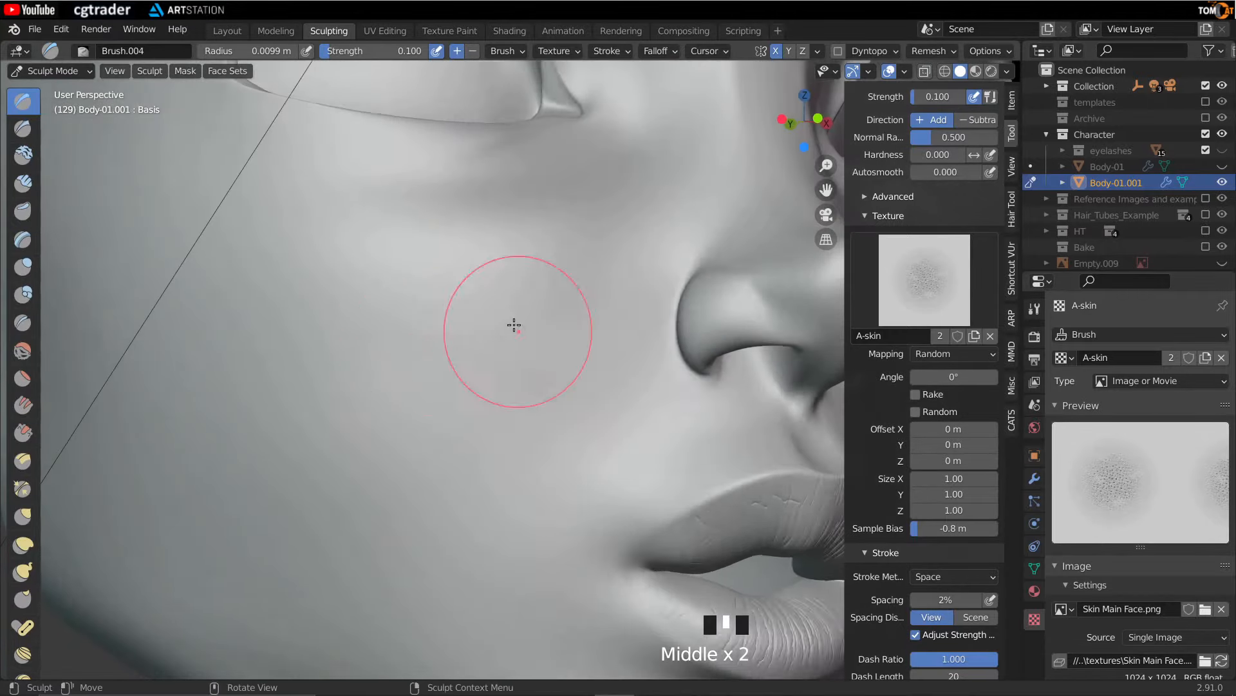
- Enlarge the brush radius to 0.011 m and stamp pore texture on the cheek beside the nose
{"action": "key", "text": "f"}
{"action": "left_click", "coordinate": [405, 337]}
{"action": "mouse_move", "coordinate": [406, 337]}
{"action": "middle_mouse_down"}
{"action": "mouse_move", "coordinate": [422, 367]}
{"action": "mouse_move", "coordinate": [400, 331]}
{"action": "mouse_move", "coordinate": [469, 324]}
{"action": "mouse_move", "coordinate": [331, 455]}
{"action": "mouse_move", "coordinate": [408, 442]}
{"action": "middle_mouse_up"}
{"action": "left_click", "coordinate": [441, 313]}
{"action": "key", "text": "f"}
{"action": "left_click", "coordinate": [386, 483]}
{"action": "mouse_move", "coordinate": [386, 483]}
{"action": "middle_mouse_down"}
{"action": "mouse_move", "coordinate": [578, 468]}
{"action": "mouse_move", "coordinate": [500, 447]}
{"action": "middle_mouse_up"}
- Stamp skin pore texture on the upper lip area below the nose
{"action": "scroll", "coordinate": [475, 414], "scroll_direction": "up", "scroll_amount": 3}
{"action": "scroll", "coordinate": [542, 447], "scroll_direction": "down", "scroll_amount": 1}
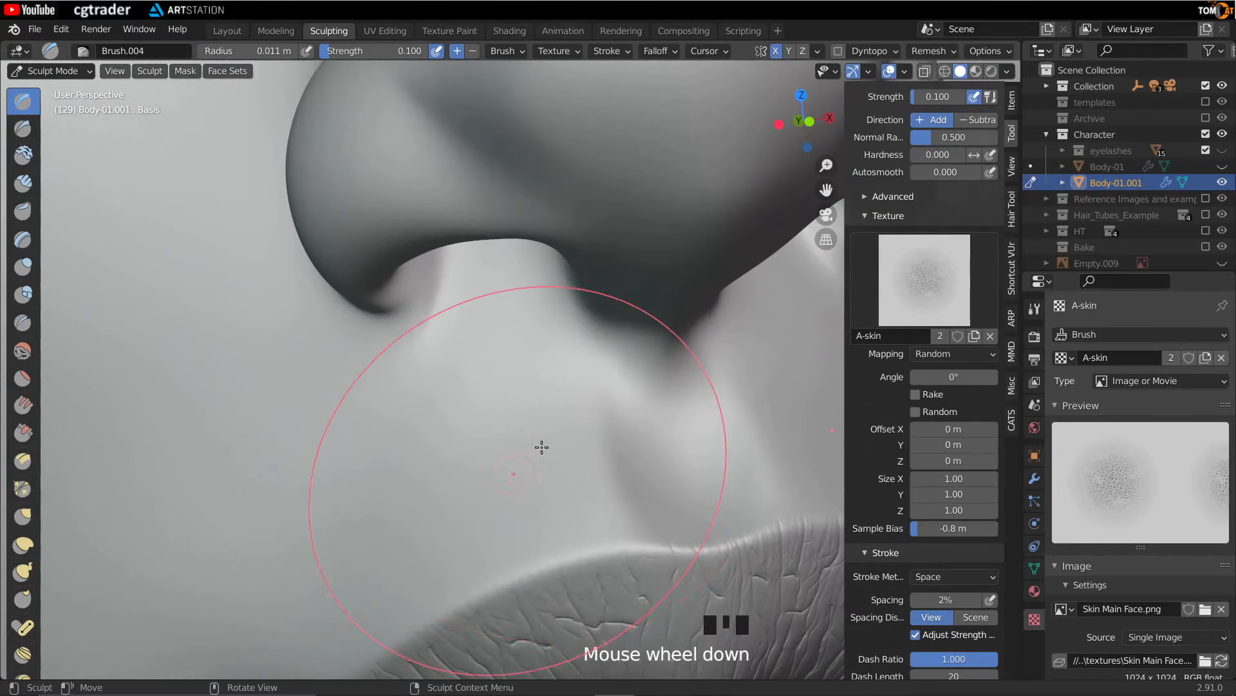
{"action": "mouse_move", "coordinate": [579, 501]}
{"action": "left_mouse_down"}
{"action": "mouse_move", "coordinate": [428, 447]}
{"action": "mouse_move", "coordinate": [520, 389]}
{"action": "mouse_move", "coordinate": [541, 425]}
{"action": "left_mouse_up"}
{"action": "mouse_move", "coordinate": [541, 425]}
{"action": "middle_mouse_down"}
{"action": "mouse_move", "coordinate": [483, 447]}
{"action": "mouse_move", "coordinate": [513, 331]}
{"action": "middle_mouse_up"}
{"action": "left_click_drag", "start_coordinate": [503, 354], "coordinate": [563, 456]}
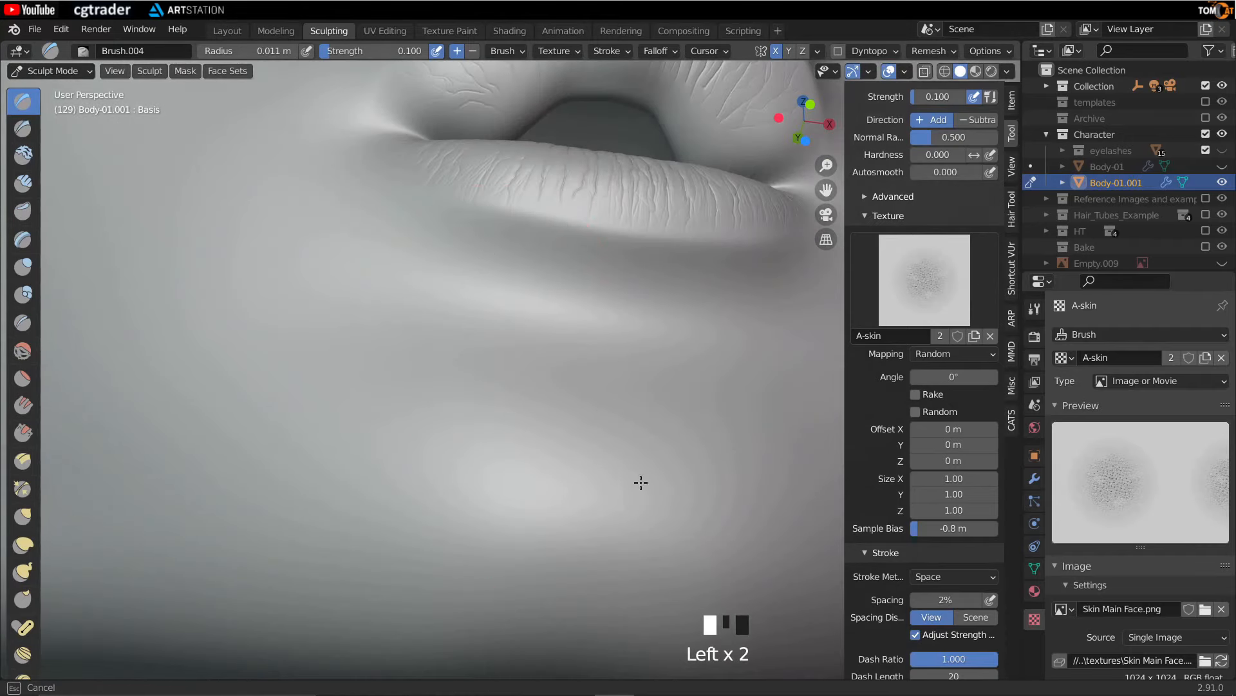
- Stamp skin pore texture over the chin below the lower lip
{"action": "middle_click_drag", "start_coordinate": [345, 296], "coordinate": [496, 359]}
{"action": "scroll", "coordinate": [395, 298], "scroll_direction": "up", "scroll_amount": 2}
{"action": "mouse_move", "coordinate": [395, 298]}
{"action": "middle_mouse_down"}
{"action": "mouse_move", "coordinate": [391, 285]}
{"action": "mouse_move", "coordinate": [439, 384]}
{"action": "mouse_move", "coordinate": [328, 384]}
{"action": "mouse_move", "coordinate": [541, 428]}
{"action": "mouse_move", "coordinate": [360, 422]}
{"action": "mouse_move", "coordinate": [585, 215]}
{"action": "mouse_move", "coordinate": [573, 436]}
{"action": "mouse_move", "coordinate": [552, 240]}
{"action": "mouse_move", "coordinate": [464, 329]}
{"action": "middle_mouse_up"}
{"action": "left_click_drag", "start_coordinate": [463, 329], "coordinate": [464, 328]}
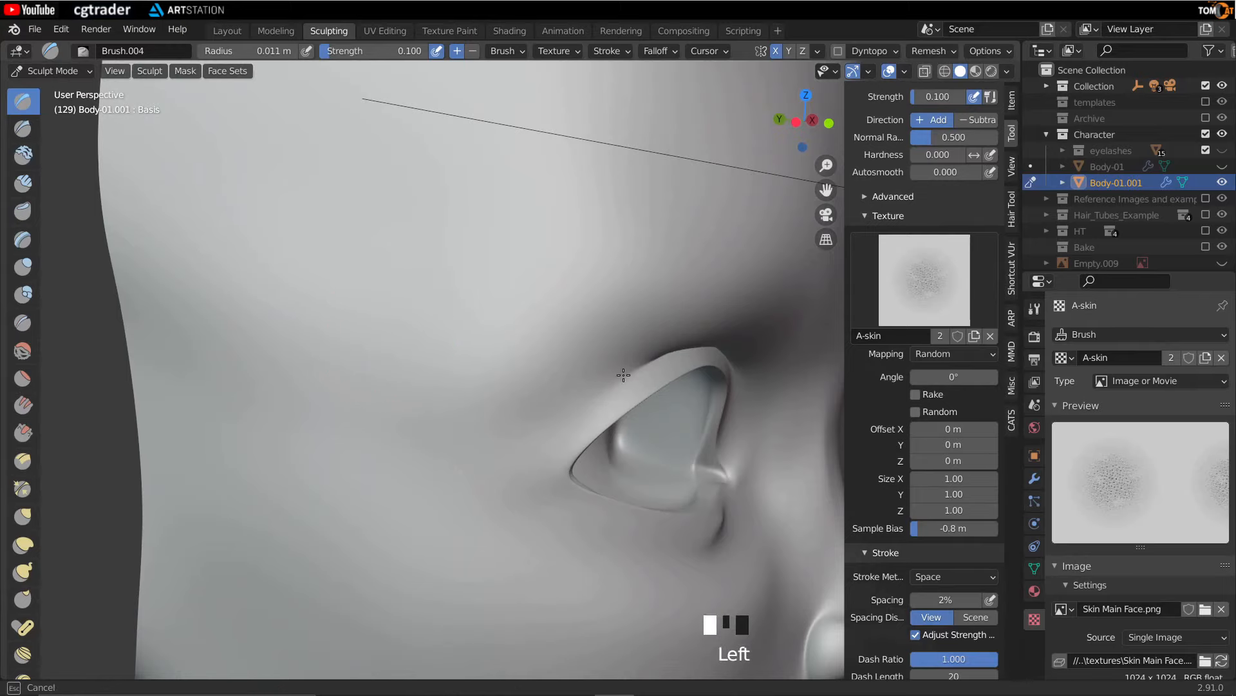
- Stamp skin pore texture along the upper eyelid and brow ridge
{"action": "mouse_move", "coordinate": [541, 339]}
{"action": "middle_mouse_down"}
{"action": "mouse_move", "coordinate": [428, 336]}
{"action": "mouse_move", "coordinate": [440, 358]}
{"action": "mouse_move", "coordinate": [298, 288]}
{"action": "middle_mouse_up"}
{"action": "scroll", "coordinate": [403, 359], "scroll_direction": "up", "scroll_amount": 2}
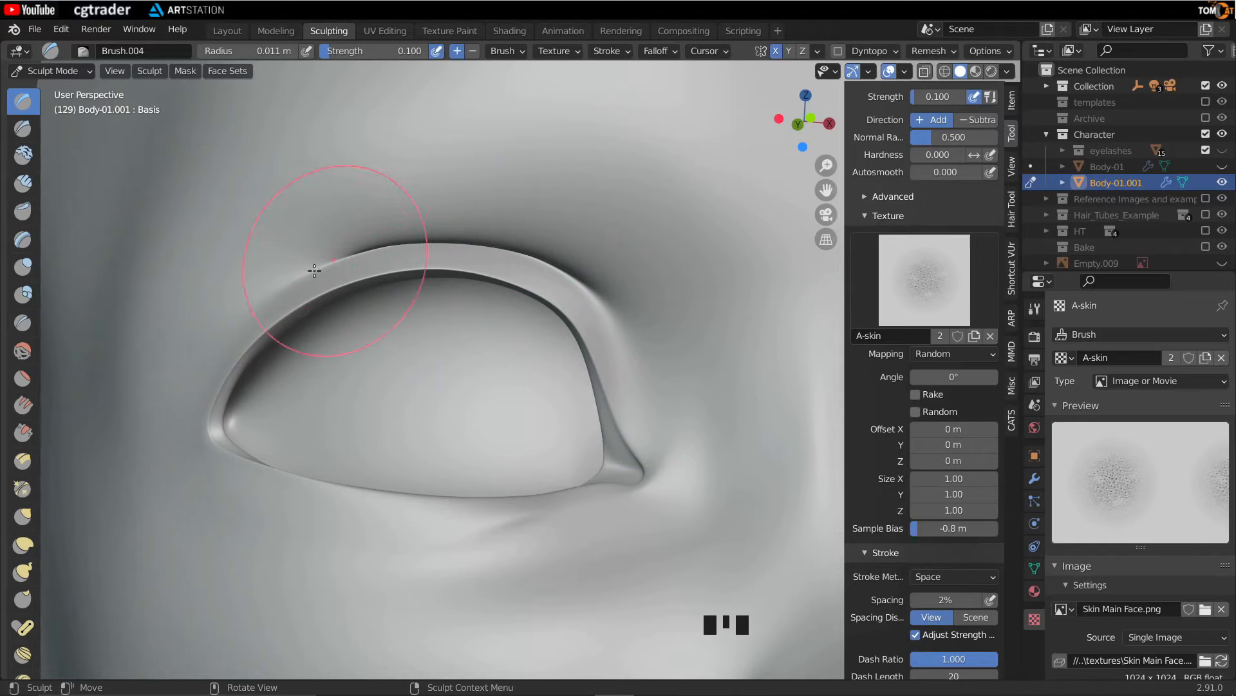
{"action": "middle_click_drag", "start_coordinate": [506, 298], "coordinate": [505, 373]}
{"action": "scroll", "coordinate": [593, 389], "scroll_direction": "down", "scroll_amount": 2}
{"action": "mouse_move", "coordinate": [593, 389]}
{"action": "middle_mouse_down"}
{"action": "mouse_move", "coordinate": [607, 367]}
{"action": "mouse_move", "coordinate": [541, 383]}
{"action": "mouse_move", "coordinate": [535, 397]}
{"action": "mouse_move", "coordinate": [436, 332]}
{"action": "middle_mouse_up"}
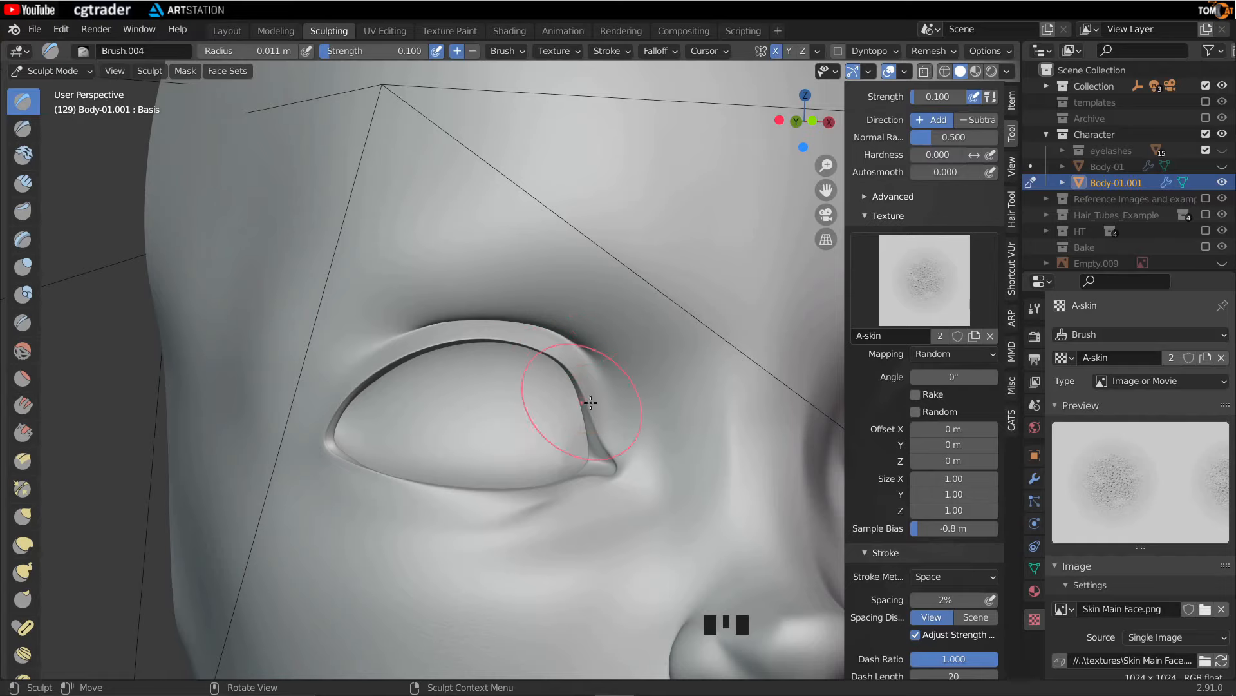
- Stamp skin pore texture around the outer eye corner and under the eye
{"action": "middle_click_drag", "start_coordinate": [516, 403], "coordinate": [608, 337]}
{"action": "scroll", "coordinate": [502, 351], "scroll_direction": "down", "scroll_amount": 2}
{"action": "middle_click_drag", "start_coordinate": [504, 370], "coordinate": [481, 413]}
{"action": "middle_click_drag", "start_coordinate": [491, 360], "coordinate": [434, 414]}
{"action": "scroll", "coordinate": [475, 414], "scroll_direction": "down", "scroll_amount": 2}
{"action": "middle_click_drag", "start_coordinate": [509, 402], "coordinate": [508, 434], "text": "shift"}
{"action": "scroll", "coordinate": [433, 450], "scroll_direction": "up", "scroll_amount": 1}
{"action": "middle_click_drag", "start_coordinate": [434, 450], "coordinate": [521, 425], "text": "shift"}
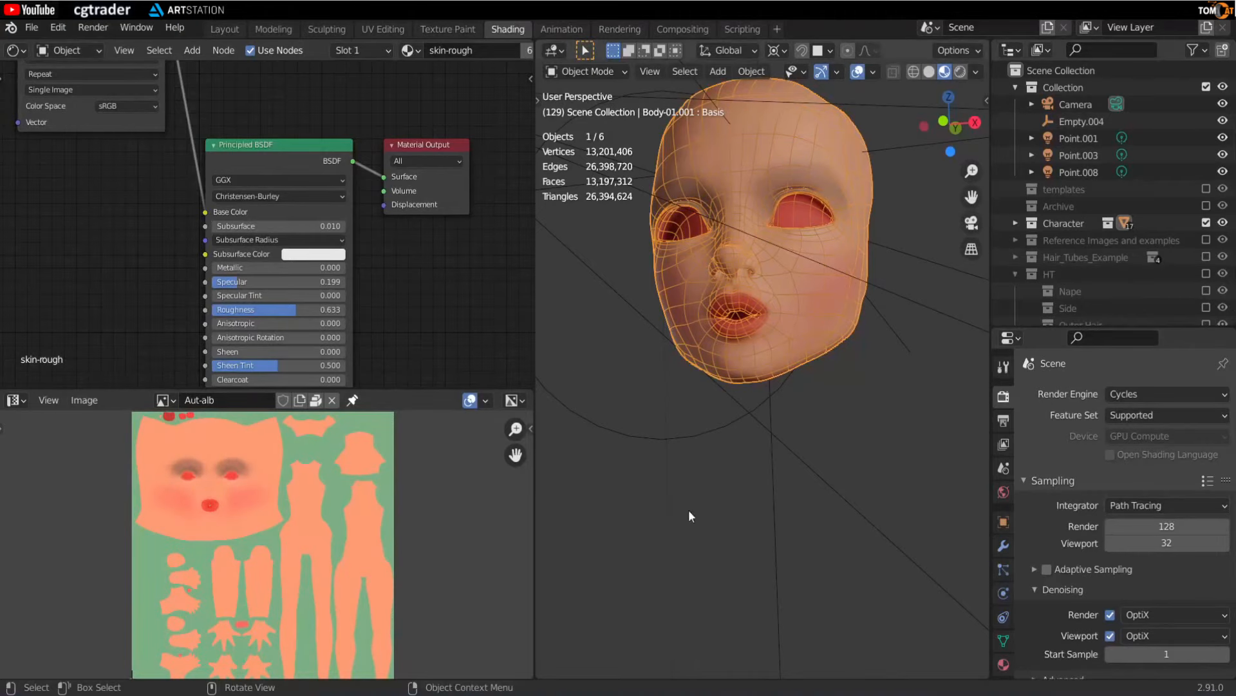
- In the Shading workspace, exclude the Collection holding the camera and lights from the view layer
{"action": "left_click_drag", "start_coordinate": [535, 319], "coordinate": [348, 348]}
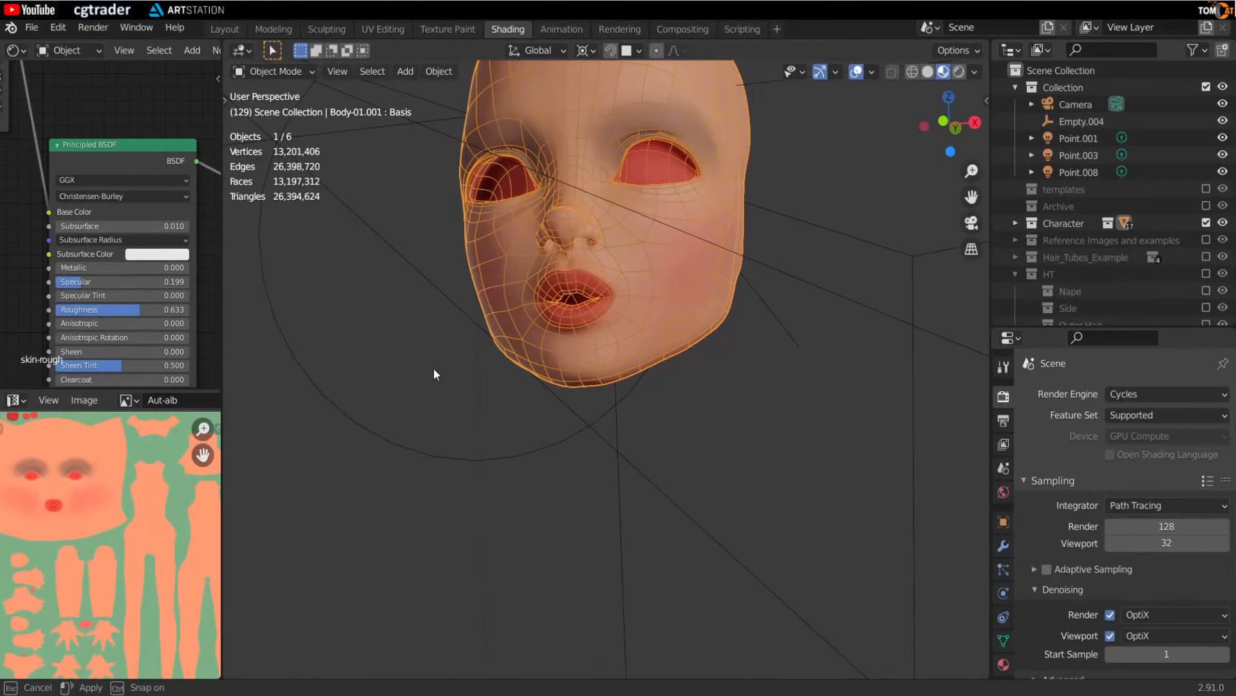
{"action": "scroll", "coordinate": [599, 273], "scroll_direction": "down", "scroll_amount": 3}
{"action": "middle_click_drag", "start_coordinate": [777, 325], "coordinate": [802, 328]}
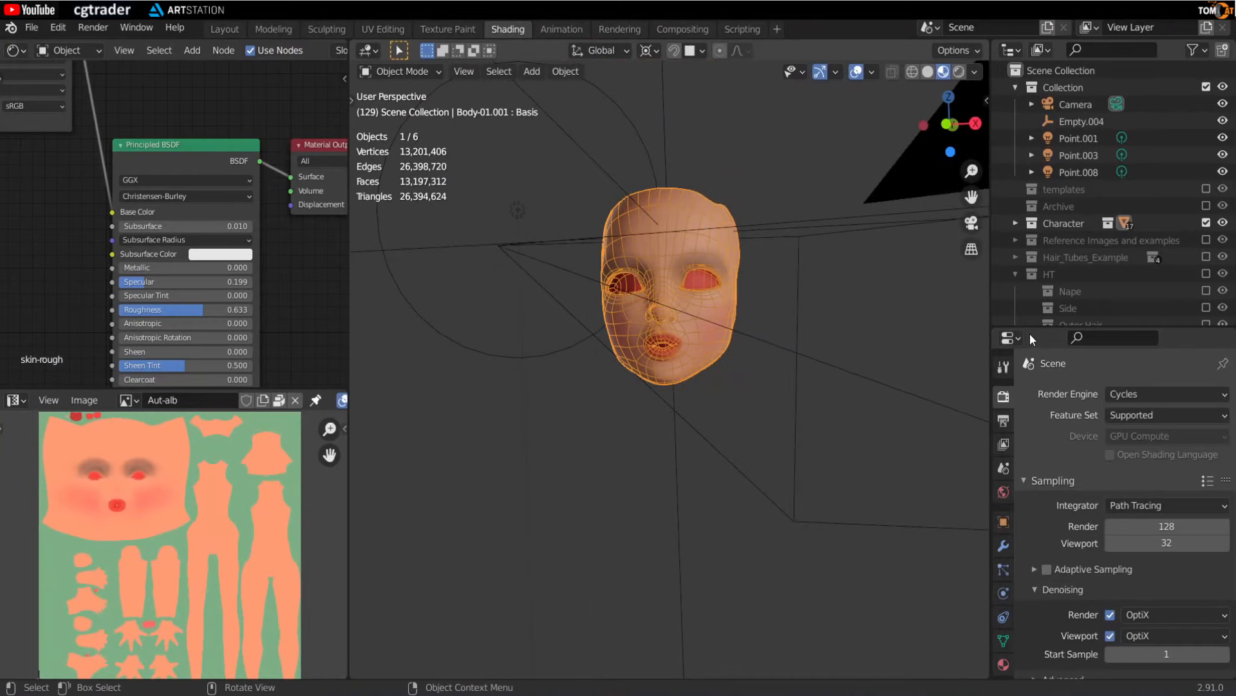
{"action": "left_click_drag", "start_coordinate": [1034, 326], "coordinate": [1049, 500]}
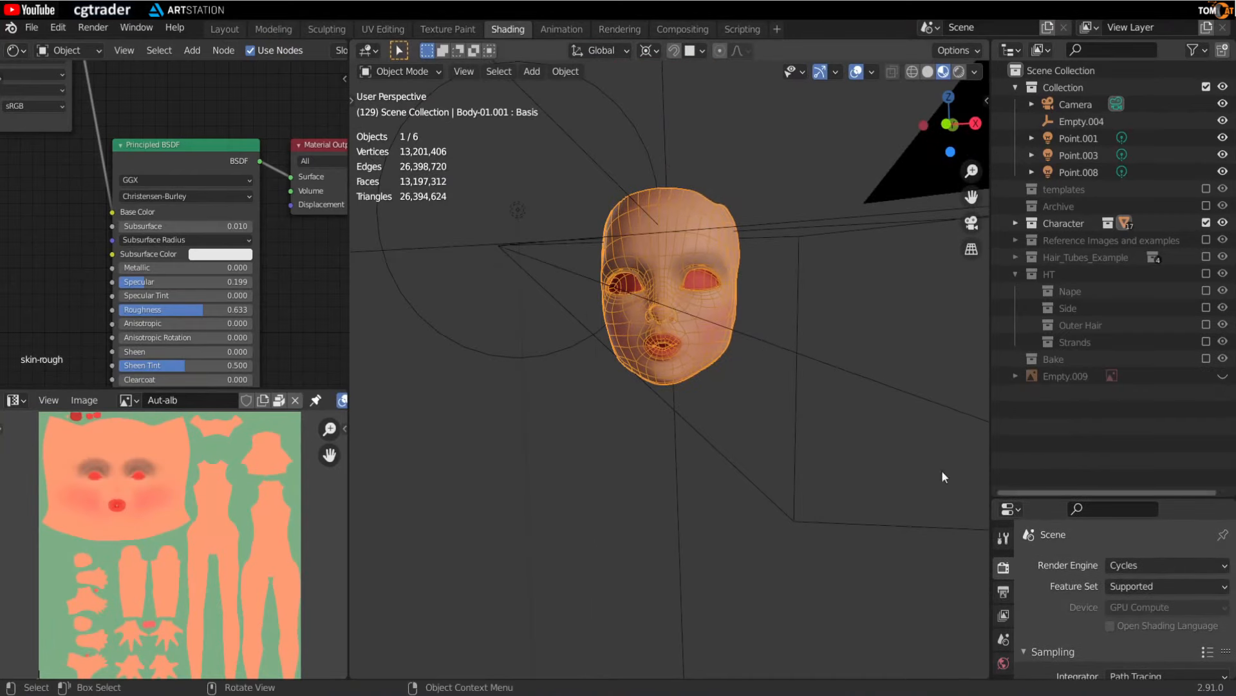
{"action": "left_click", "coordinate": [1206, 87]}
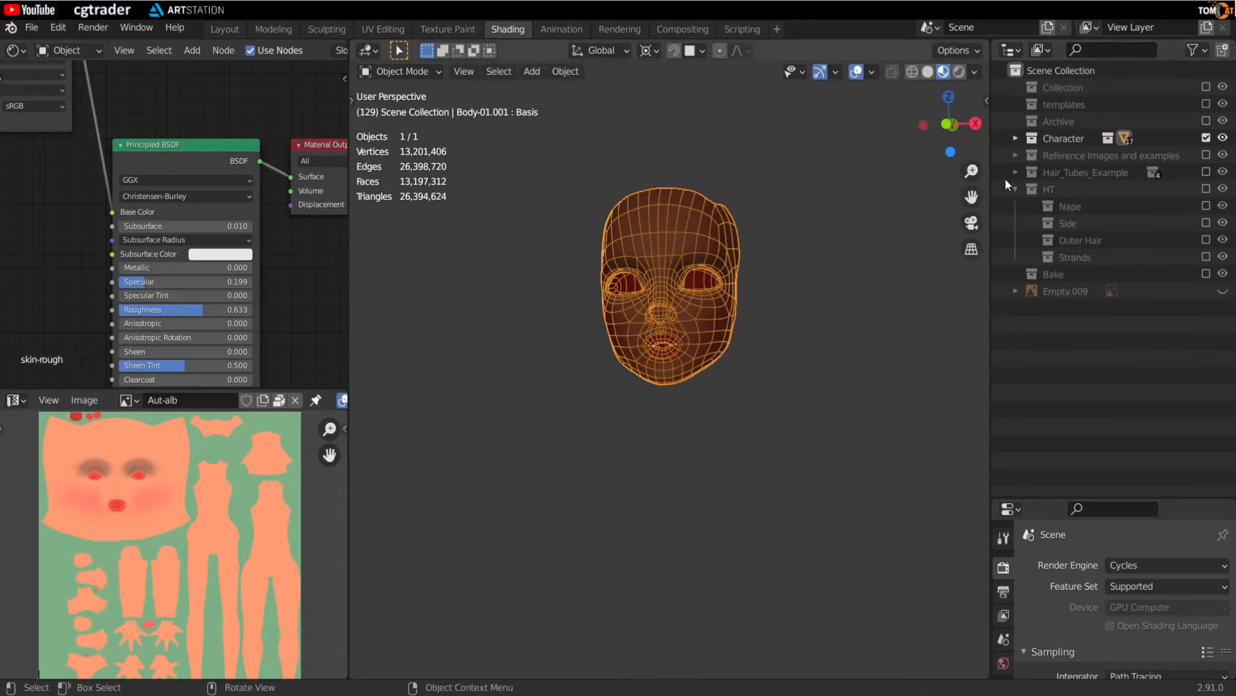
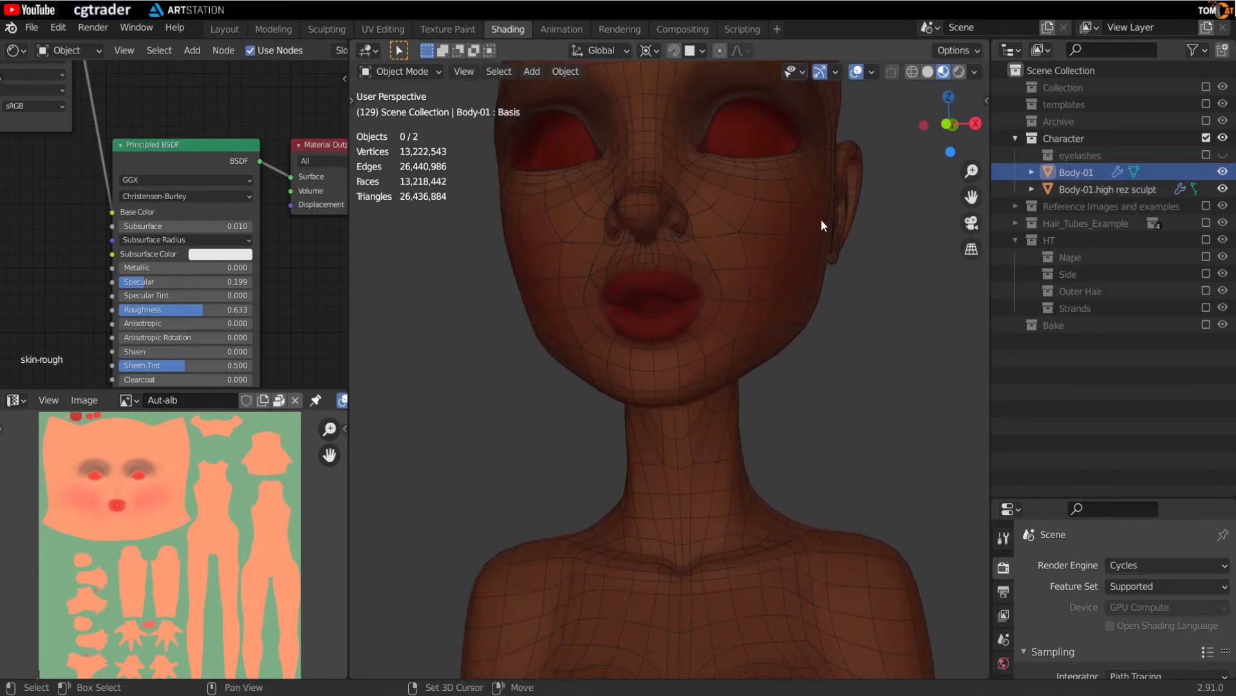
- Rename the Body-01 object to "Body-01 low rez mesh"
{"action": "double_click", "coordinate": [1103, 175]}
{"action": "left_click", "coordinate": [1103, 171]}
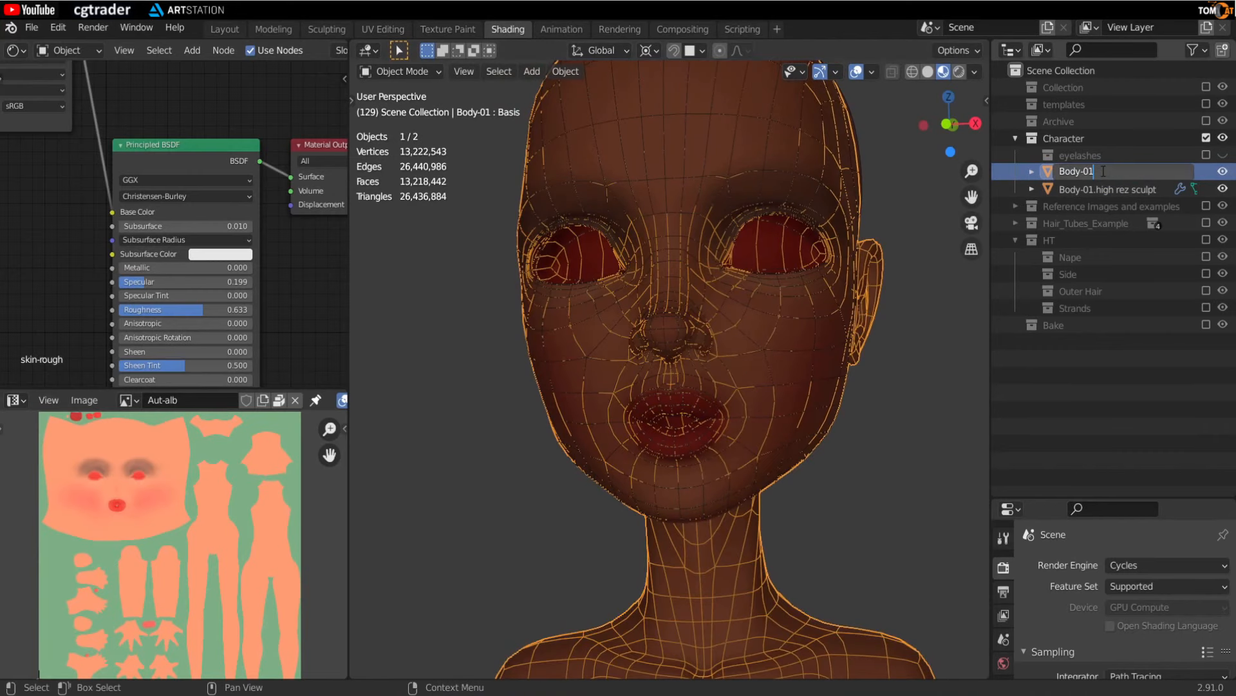
{"action": "type", "text": "low rez mesh"}
{"action": "key", "text": "Return"}
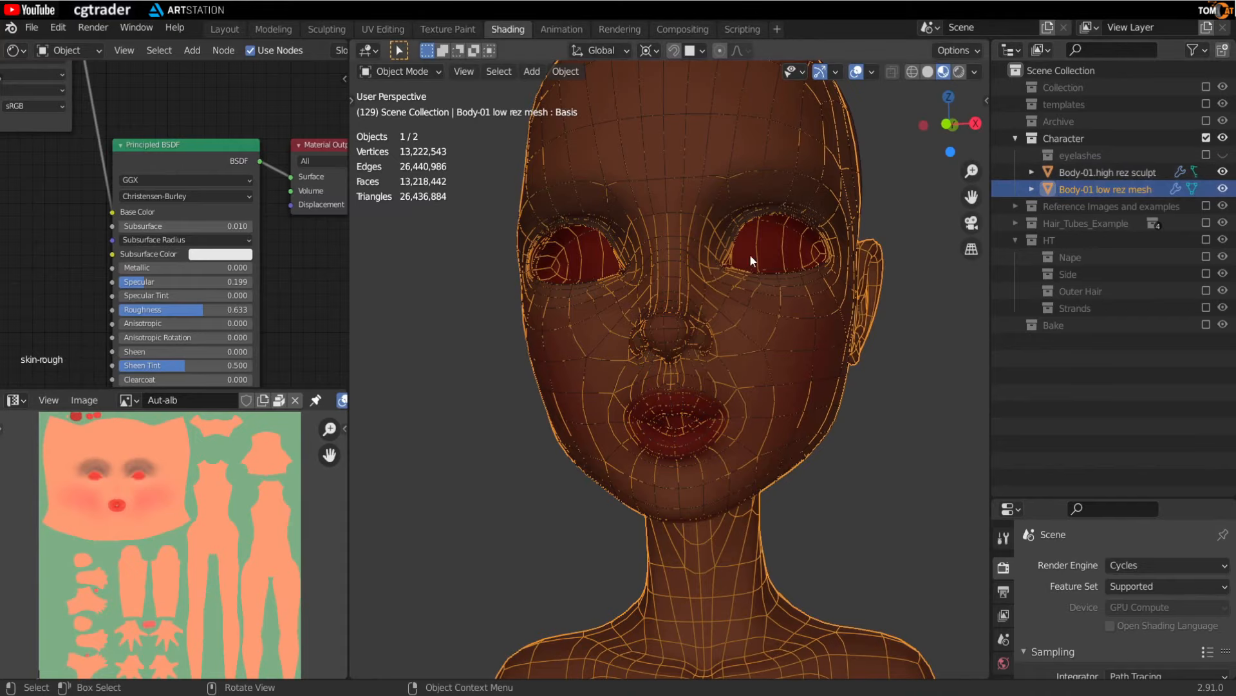
- Select the high rez sculpt object and remove its skin-rough material slot
{"action": "left_click", "coordinate": [460, 446]}
{"action": "left_click", "coordinate": [799, 361]}
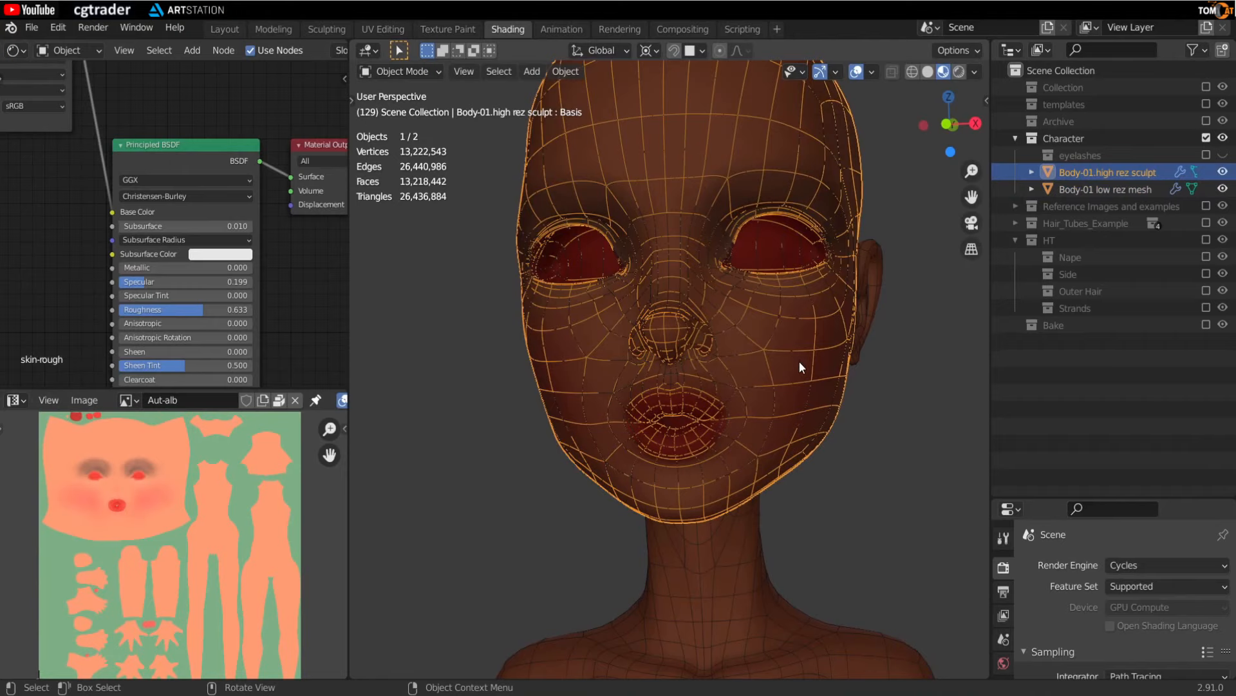
{"action": "left_click_drag", "start_coordinate": [1060, 497], "coordinate": [1060, 160]}
{"action": "left_click", "coordinate": [1003, 496]}
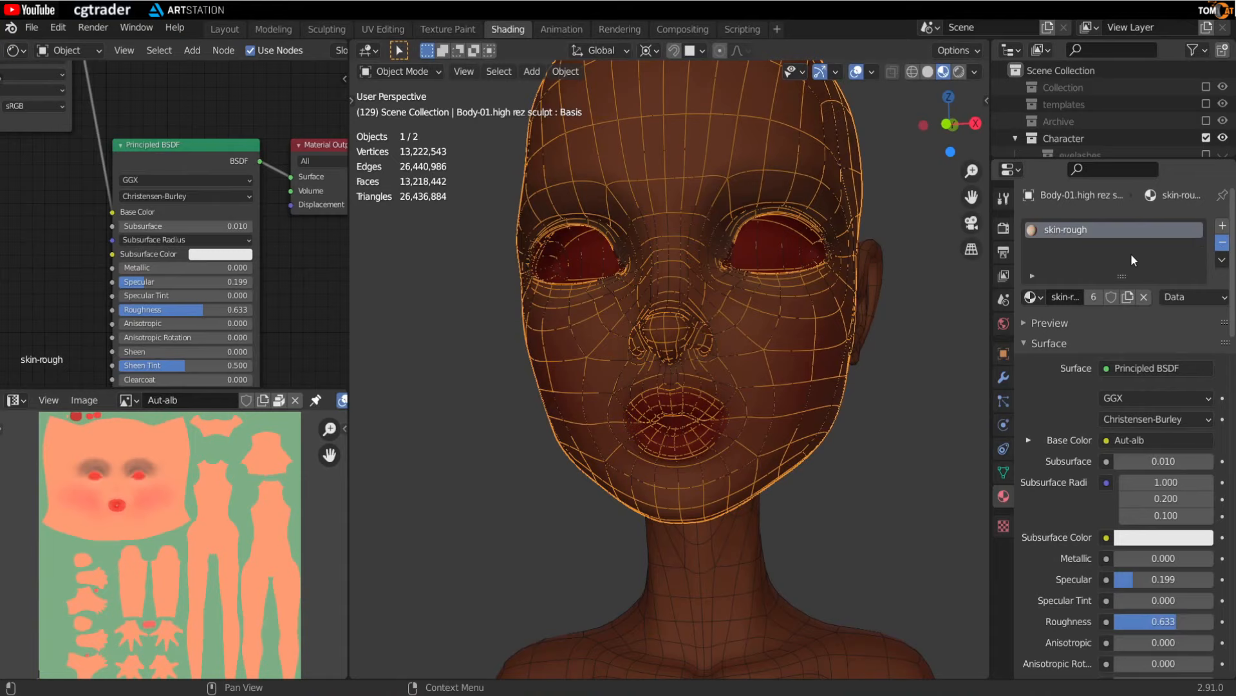
{"action": "left_click", "coordinate": [1059, 230]}
{"action": "left_click", "coordinate": [1222, 242]}
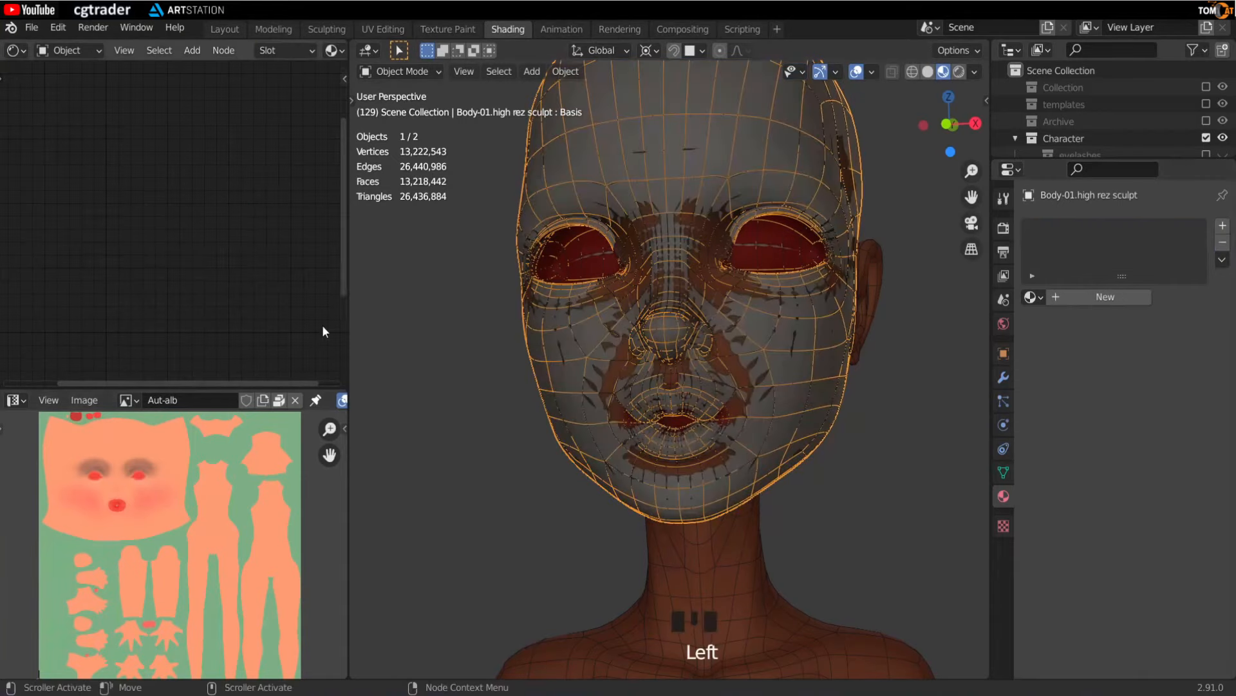
- Select the low rez mesh and add an Image Texture node to its skin-rough material
{"action": "left_click_drag", "start_coordinate": [350, 322], "coordinate": [512, 322]}
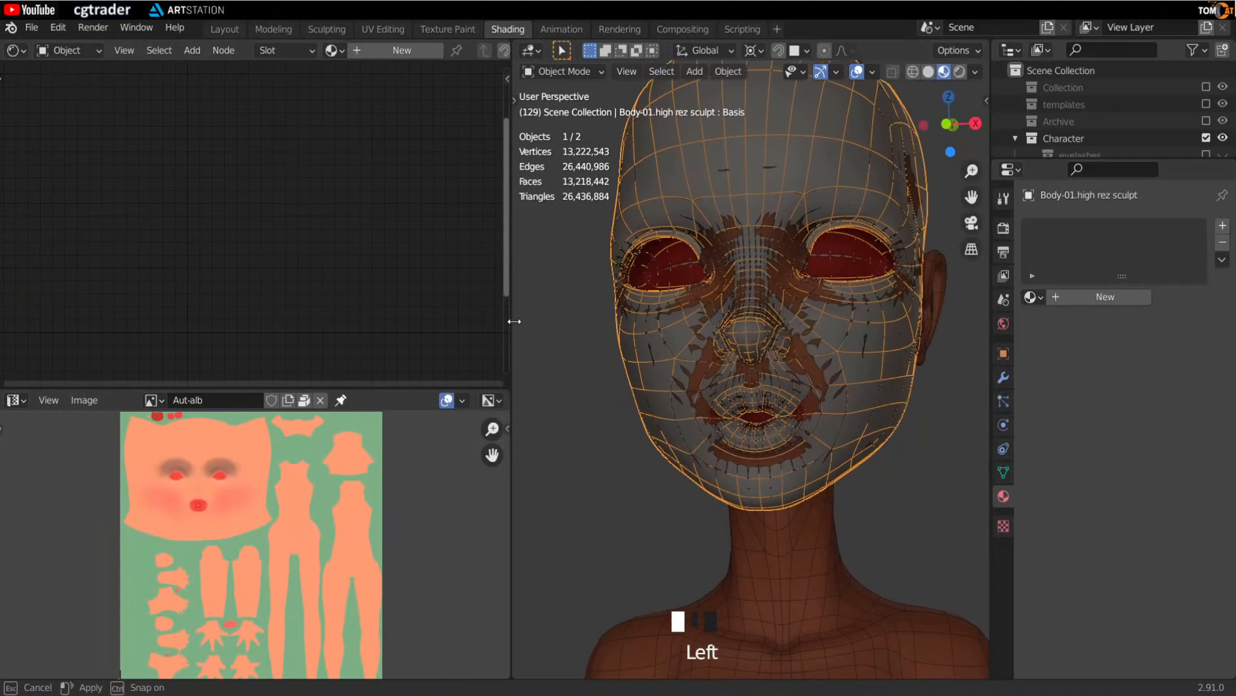
{"action": "left_click", "coordinate": [806, 552]}
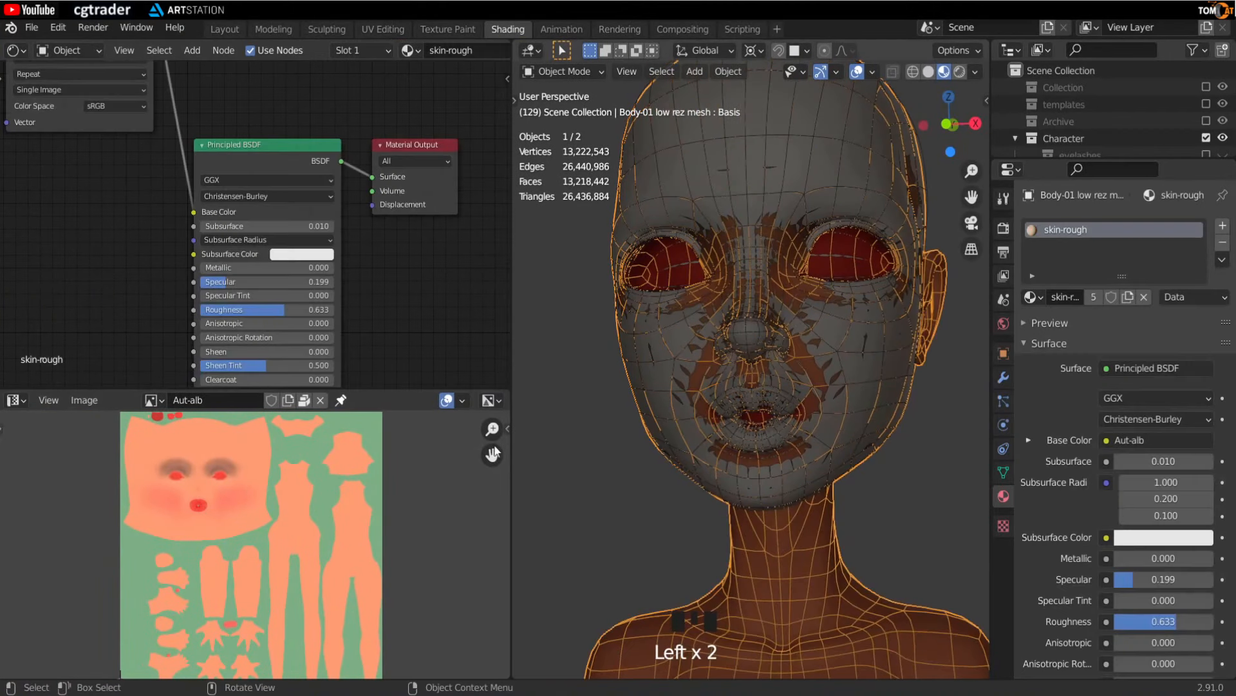
{"action": "scroll", "coordinate": [391, 250], "scroll_direction": "down", "scroll_amount": 5}
{"action": "middle_click_drag", "start_coordinate": [389, 223], "coordinate": [284, 193]}
{"action": "scroll", "coordinate": [306, 222], "scroll_direction": "up", "scroll_amount": 2}
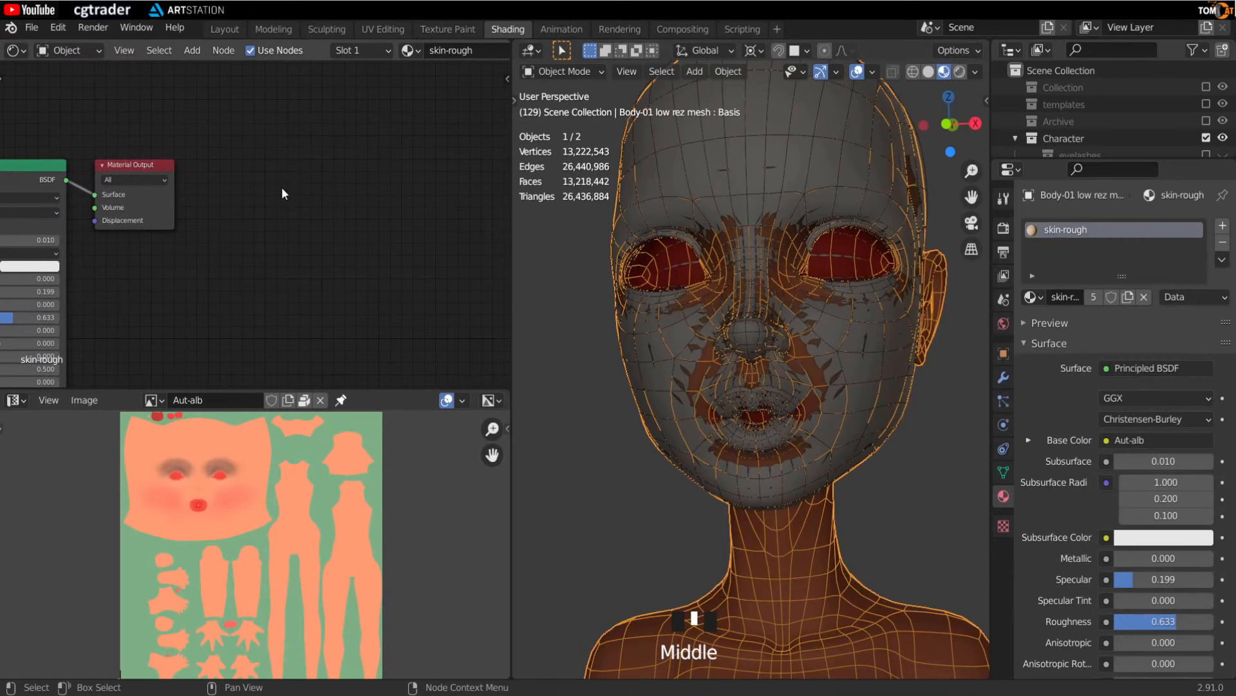
{"action": "key", "text": "shift+a"}
{"action": "type", "text": "IMA"}
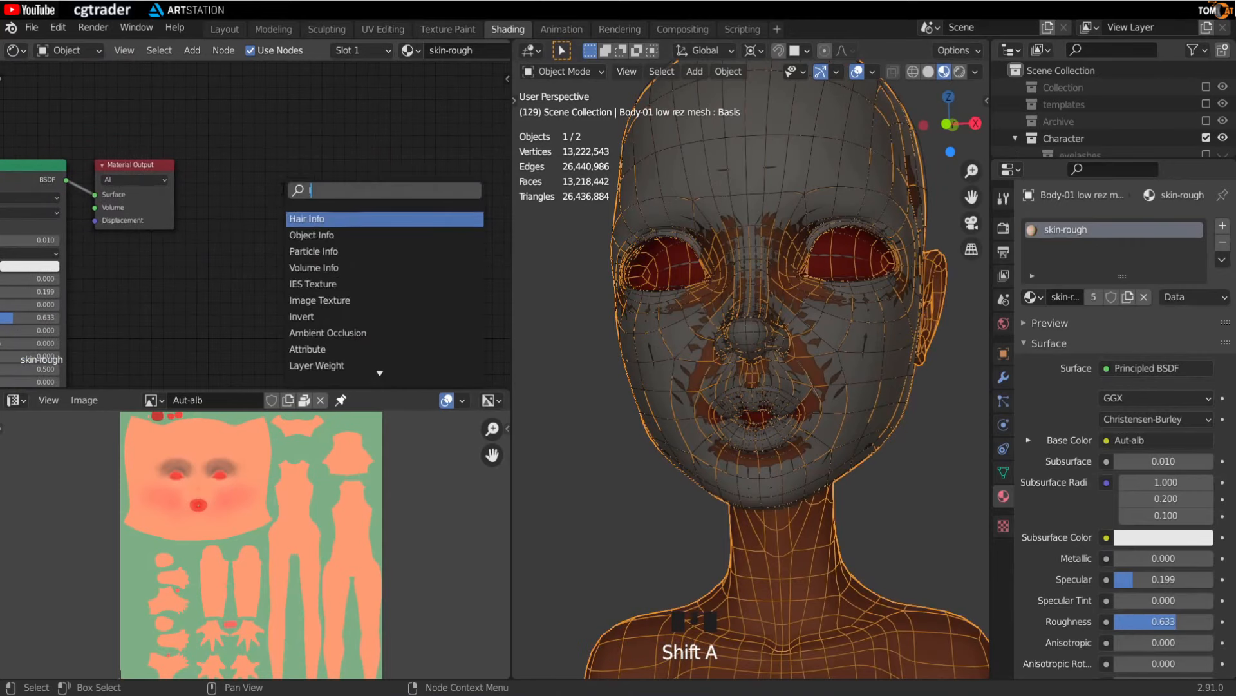
{"action": "key", "text": "Return"}
{"action": "left_click", "coordinate": [262, 170]}
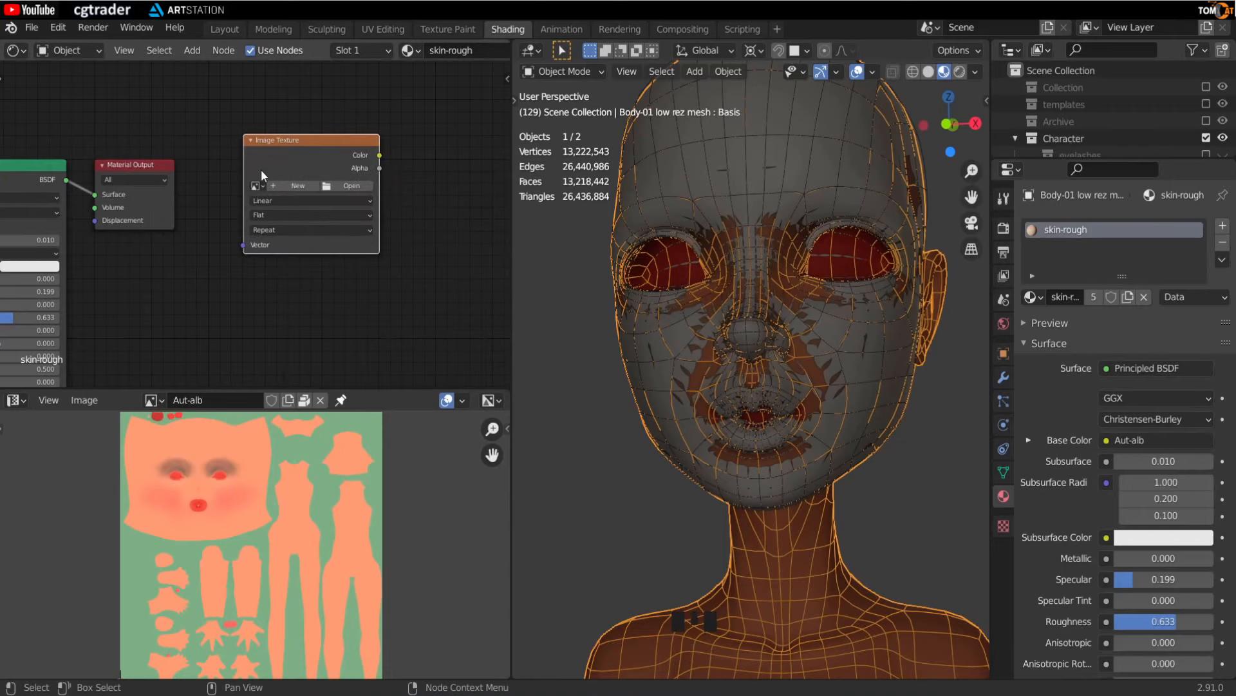
- Duplicate the Image Texture node and place the copy beside the original
{"action": "scroll", "coordinate": [280, 184], "scroll_direction": "up", "scroll_amount": 2}
{"action": "middle_click_drag", "start_coordinate": [259, 224], "coordinate": [173, 237]}
{"action": "scroll", "coordinate": [185, 145], "scroll_direction": "down", "scroll_amount": 1}
{"action": "left_click", "coordinate": [187, 140]}
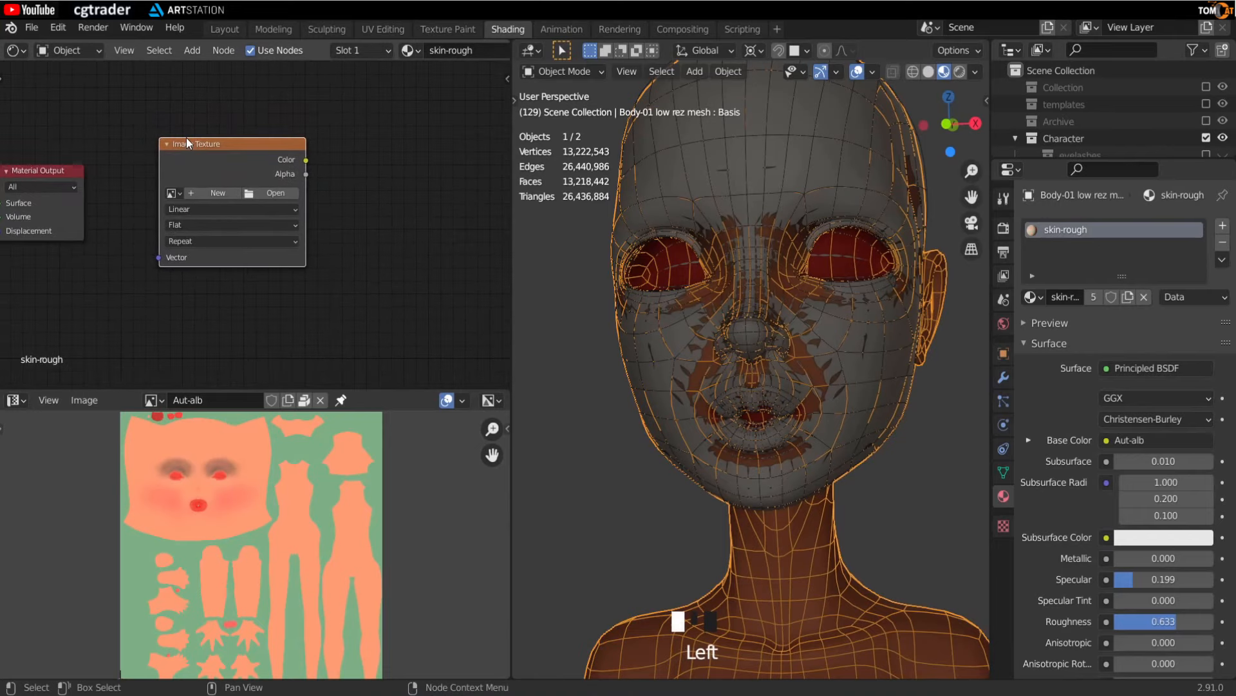
{"action": "key", "text": "shift+d"}
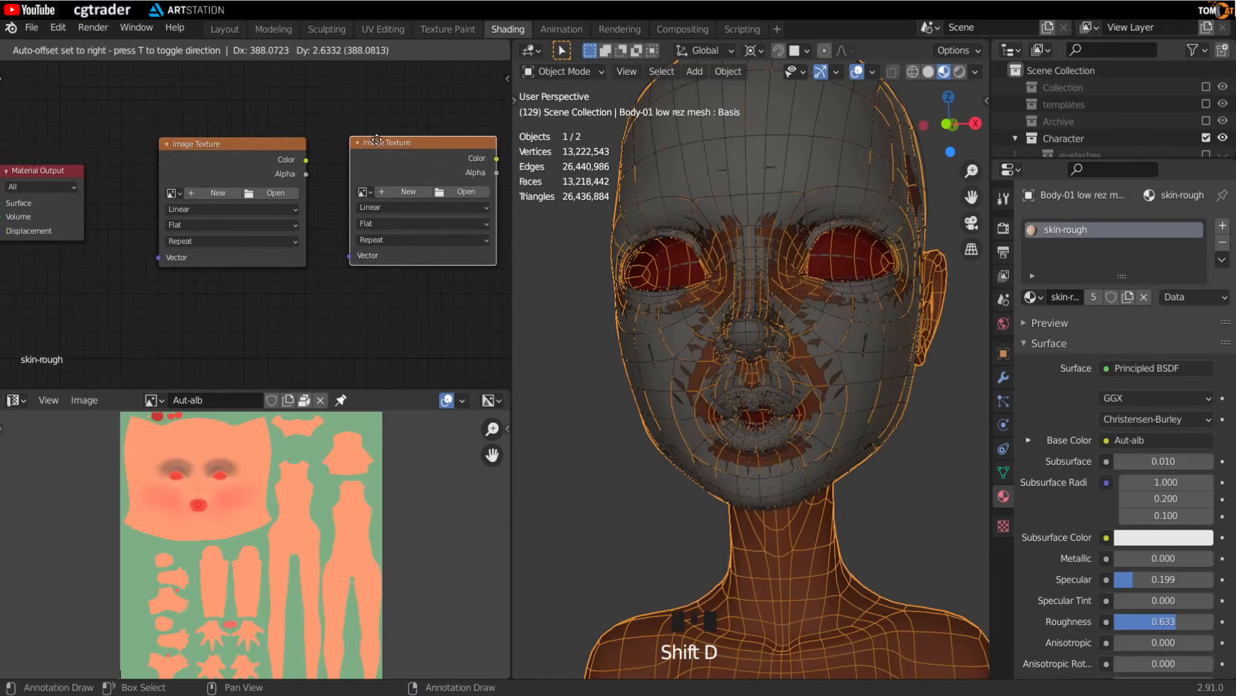
{"action": "left_click", "coordinate": [346, 171]}
{"action": "middle_click_drag", "start_coordinate": [278, 288], "coordinate": [231, 294], "text": "shift"}
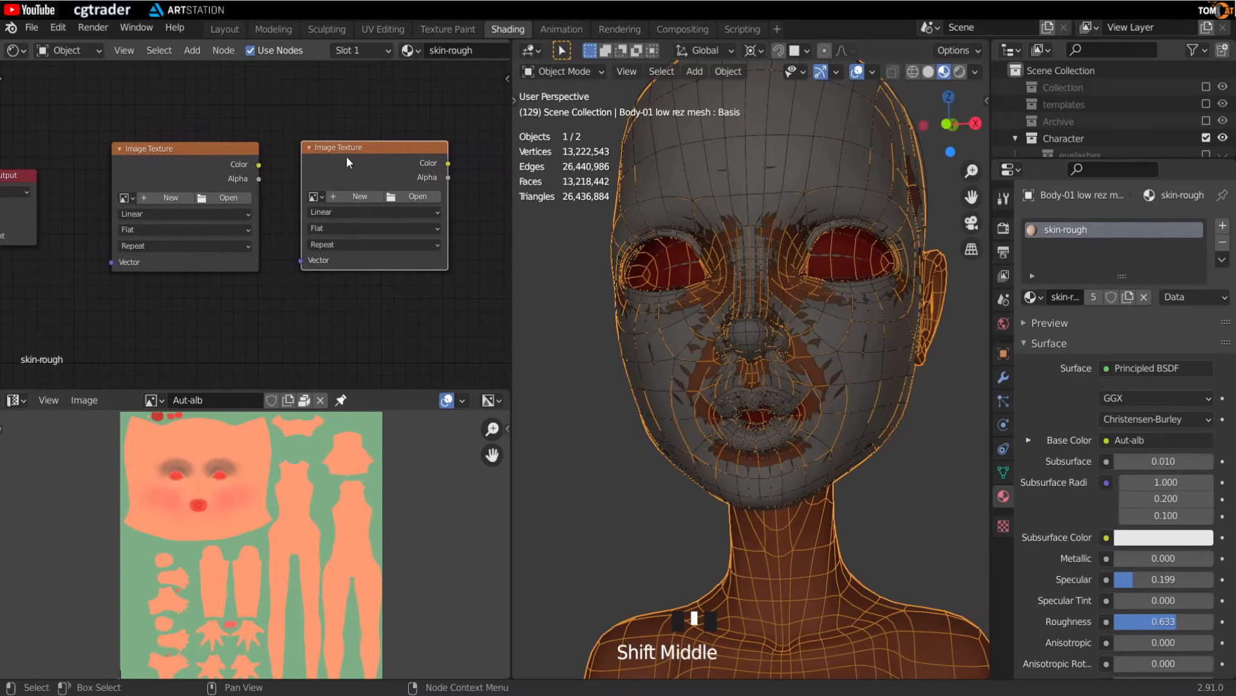
- Create a new 4096 x 4096 px image named Aut-normal-01 with a custom fill colour in the first Image Texture node
{"action": "left_click", "coordinate": [171, 192]}
{"action": "scroll", "coordinate": [202, 296], "scroll_direction": "up", "scroll_amount": 1}
{"action": "middle_click_drag", "start_coordinate": [206, 293], "coordinate": [188, 299]}
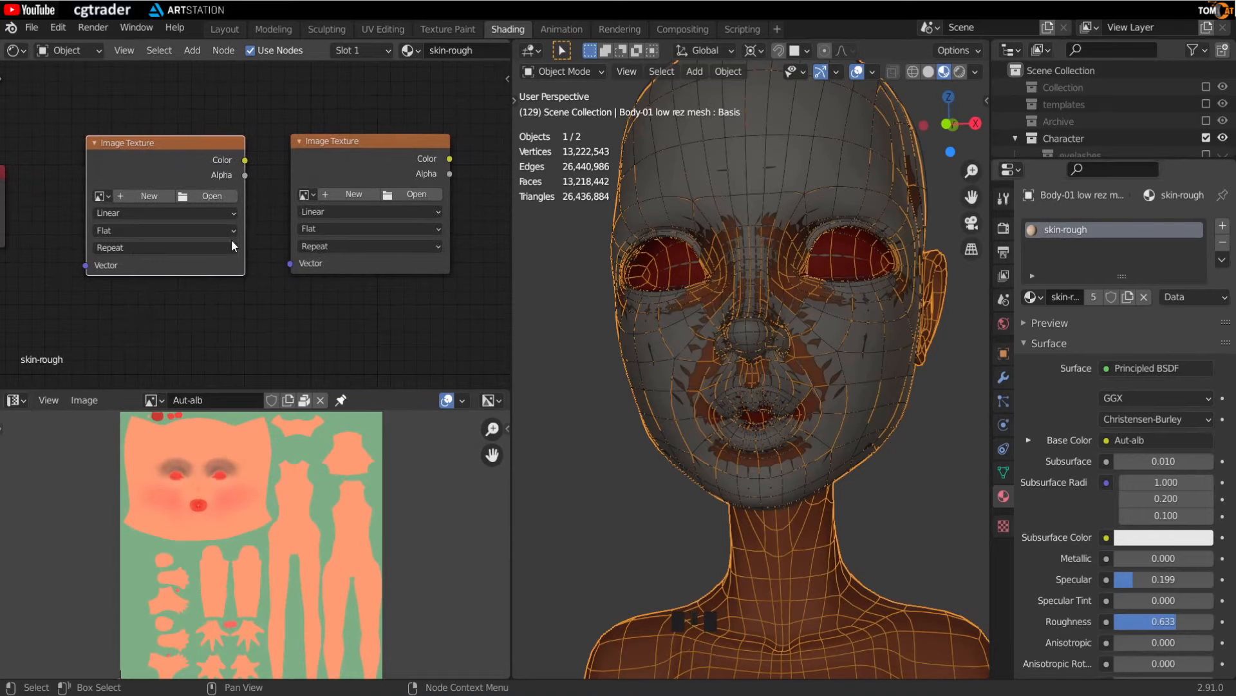
{"action": "left_click", "coordinate": [143, 197]}
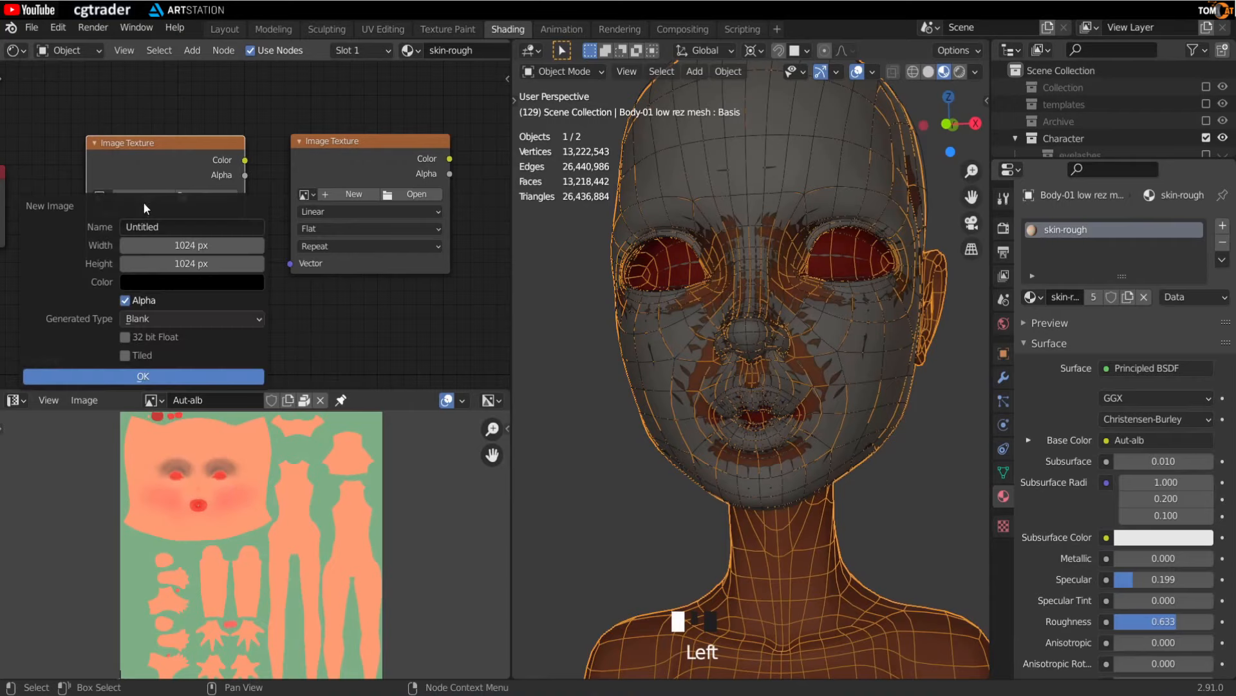
{"action": "left_click", "coordinate": [157, 227]}
{"action": "type", "text": "aUT-"}
{"action": "key", "text": "BackSpace"}
{"action": "key", "text": "BackSpace"}
{"action": "key", "text": "BackSpace"}
{"action": "key", "text": "BackSpace"}
{"action": "key", "text": "Caps_Lock"}
{"action": "type", "text": "Aut"}
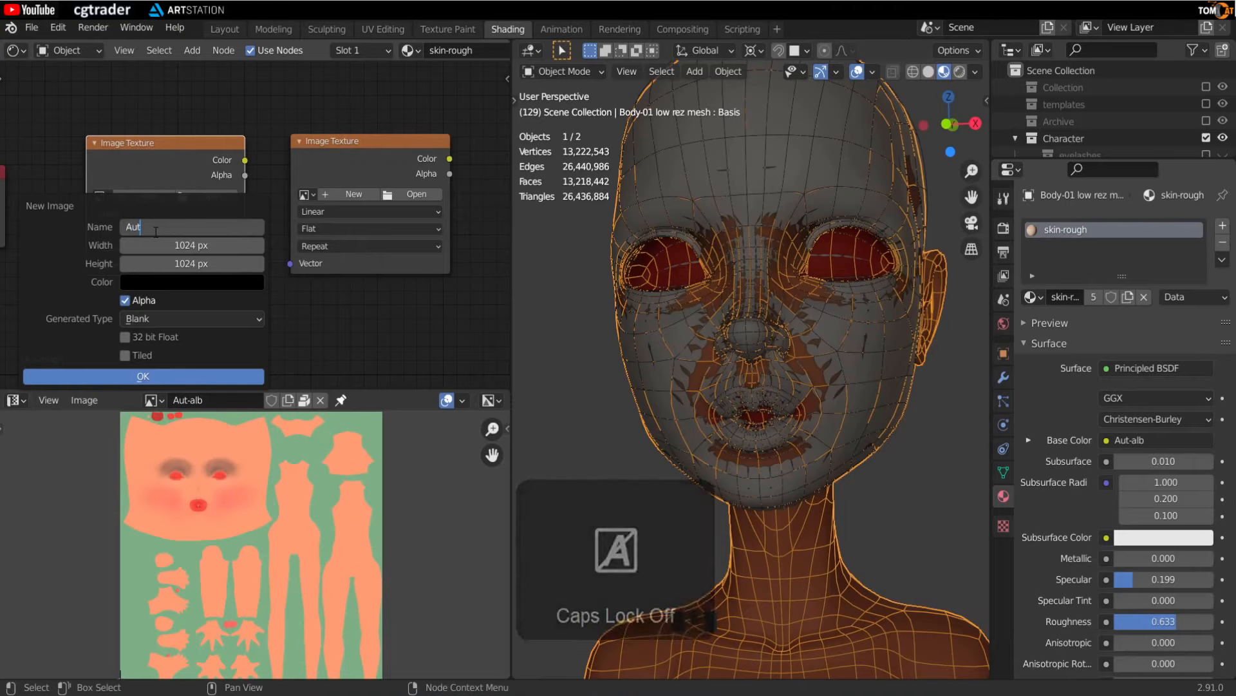
{"action": "type", "text": "-normal"}
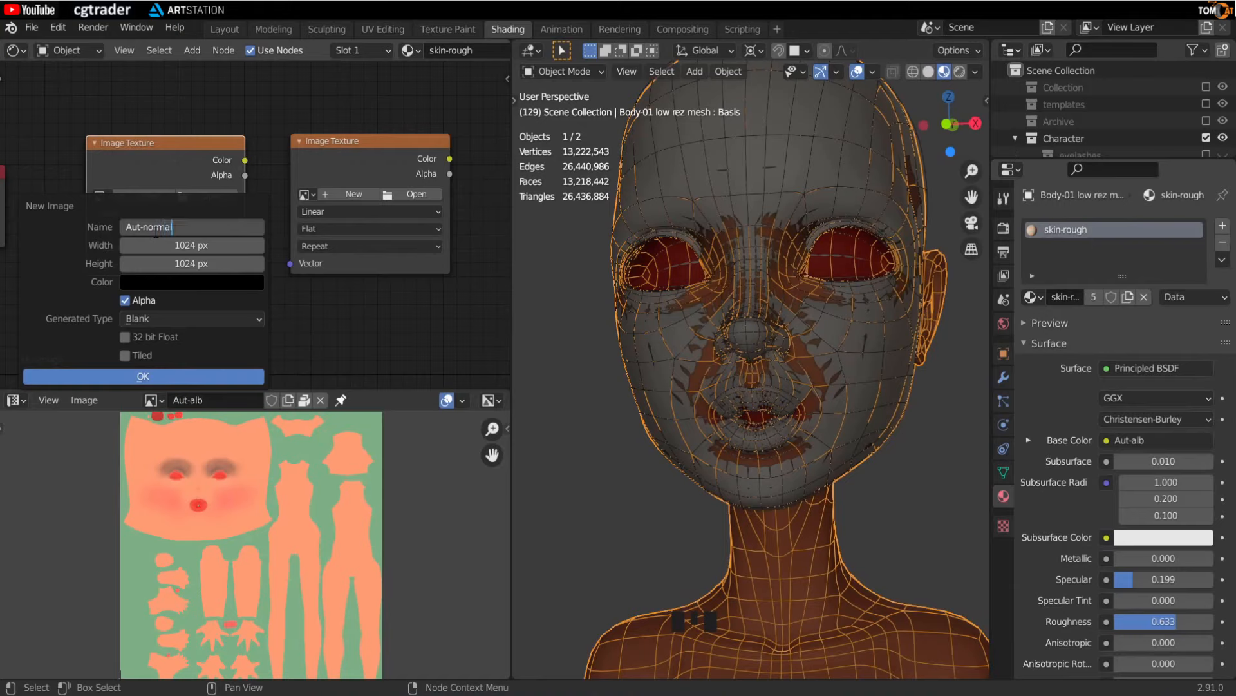
{"action": "type", "text": "-01"}
{"action": "left_click", "coordinate": [184, 245]}
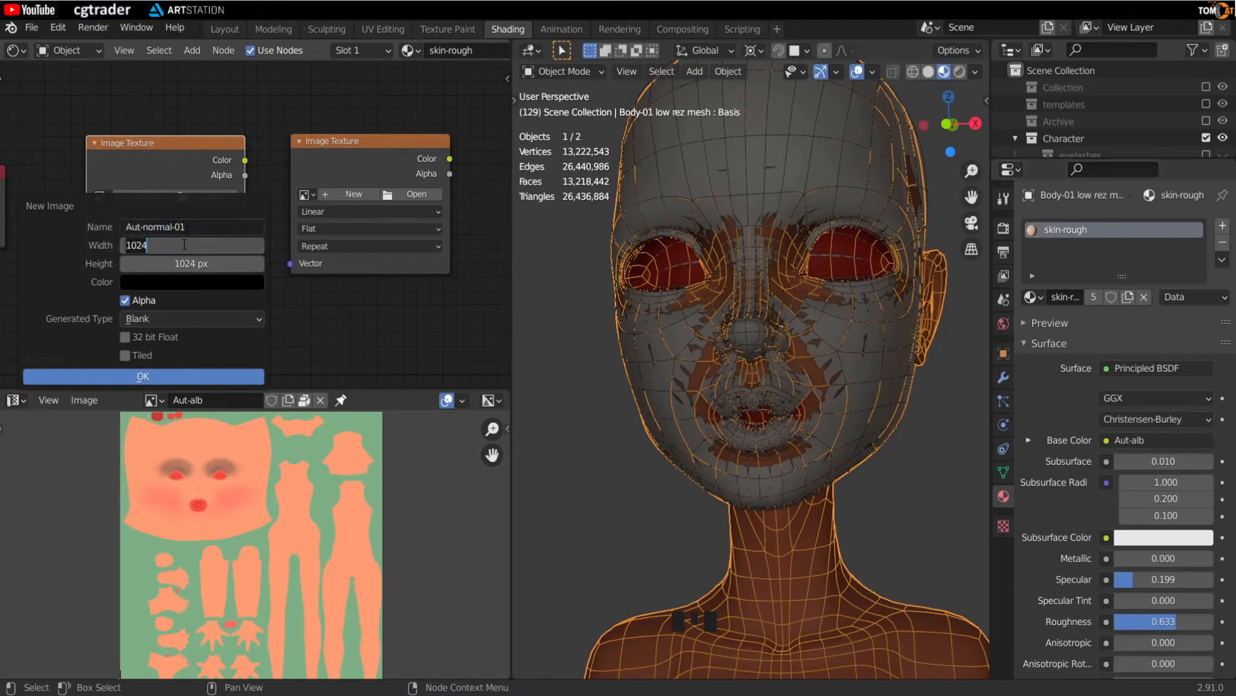
{"action": "type", "text": "4096"}
{"action": "key", "text": "Tab"}
{"action": "type", "text": "4096"}
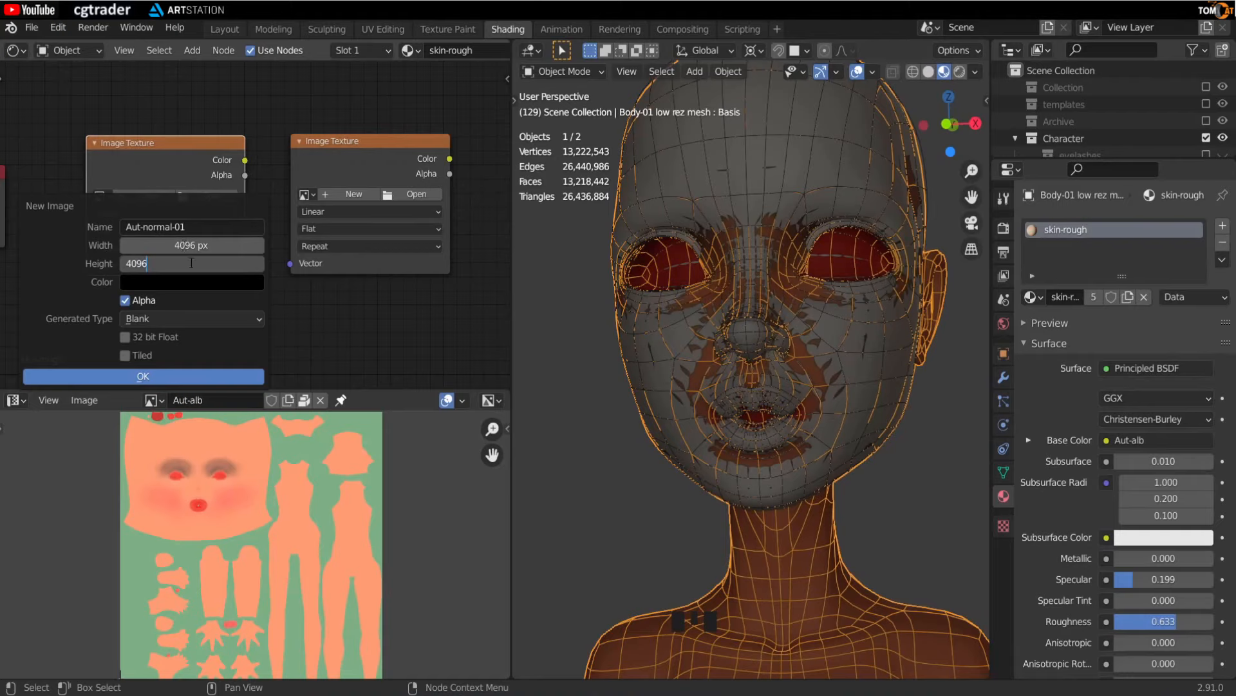
{"action": "left_click", "coordinate": [192, 285]}
{"action": "left_click", "coordinate": [259, 83]}
{"action": "left_click", "coordinate": [208, 133]}
{"action": "left_click", "coordinate": [228, 374]}
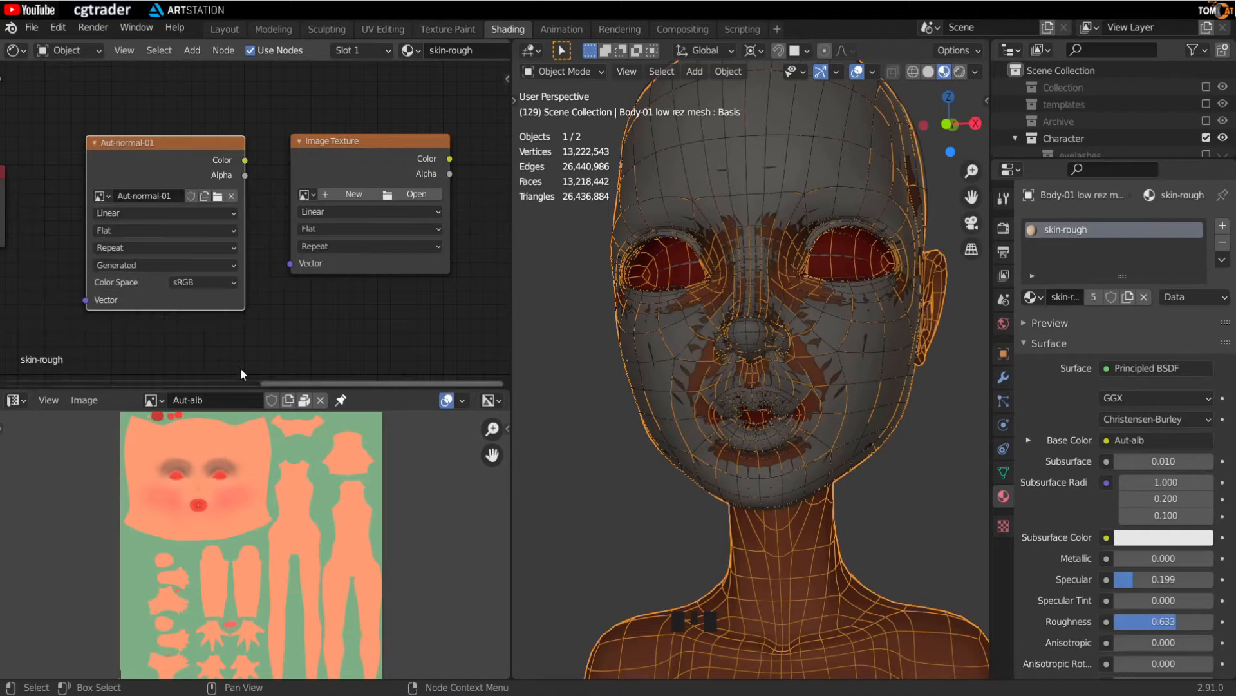
- Create a new 1537 x 1537 px image named Aut-normal-test with a blue fill colour in the second Image Texture node
{"action": "left_click", "coordinate": [346, 194]}
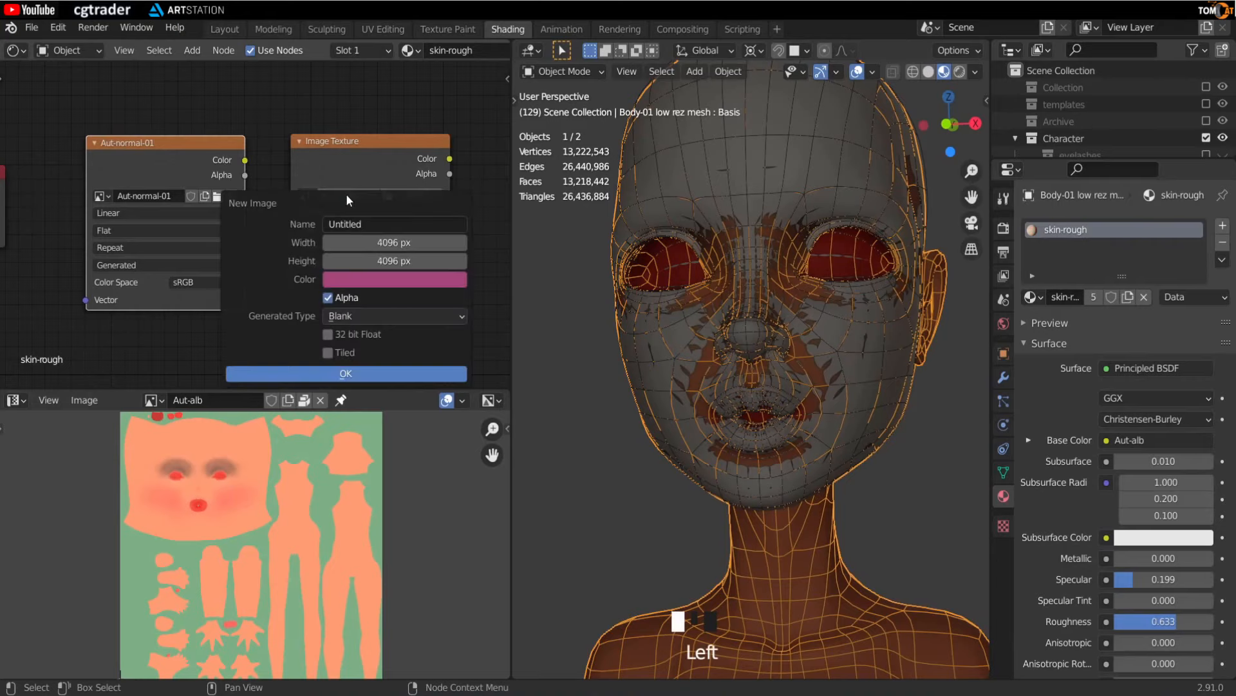
{"action": "left_click", "coordinate": [346, 223]}
{"action": "type", "text": "Aut"}
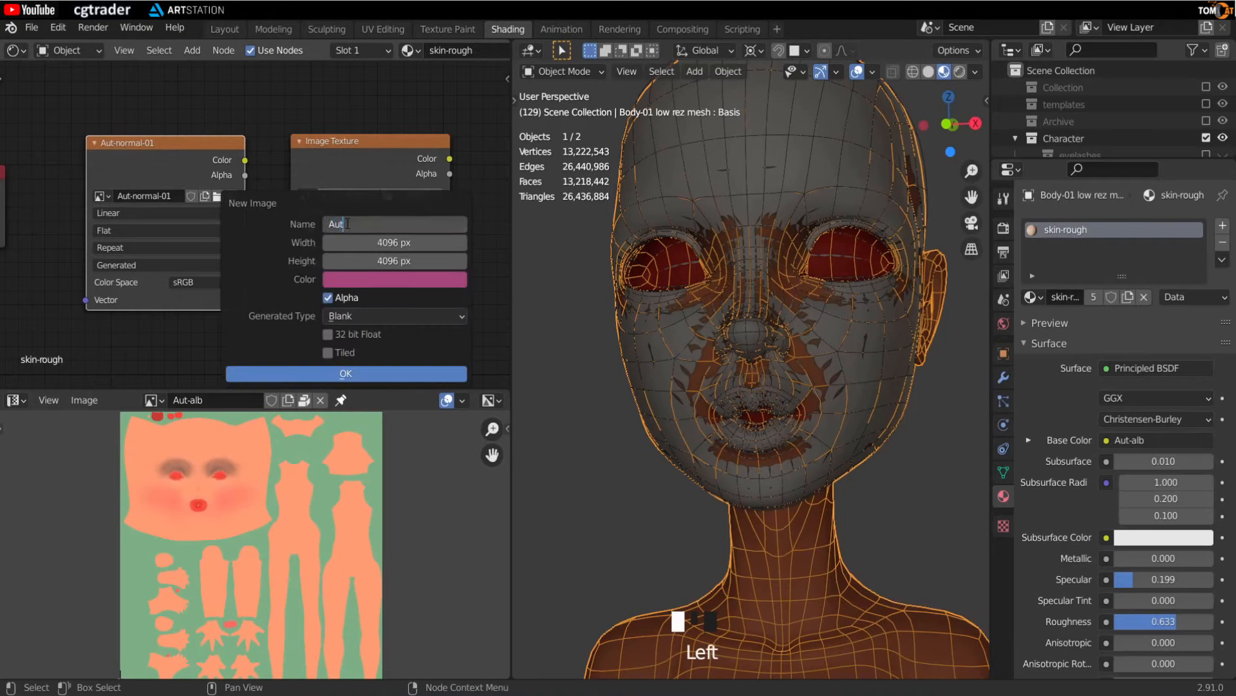
{"action": "type", "text": "-normal-test"}
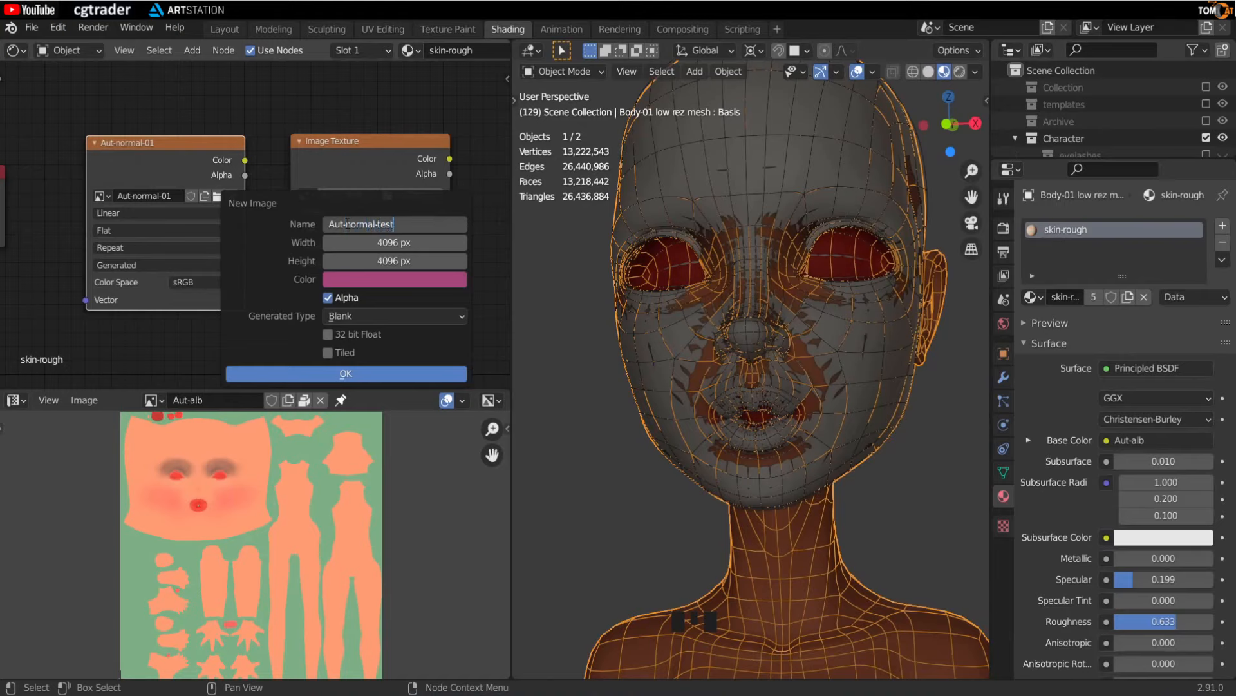
{"action": "left_click", "coordinate": [365, 242]}
{"action": "type", "text": "1537"}
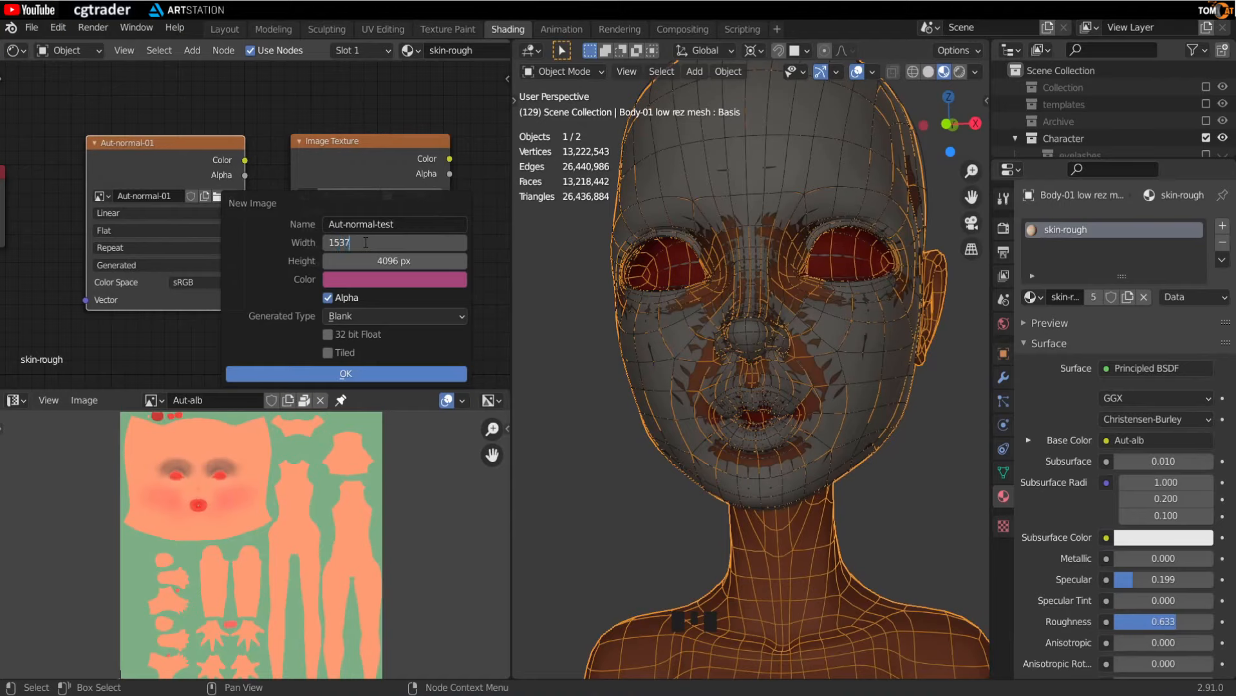
{"action": "key", "text": "Tab"}
{"action": "type", "text": "1537"}
{"action": "key", "text": "Tab"}
{"action": "left_click", "coordinate": [281, 257]}
{"action": "left_click", "coordinate": [377, 281]}
{"action": "left_click", "coordinate": [409, 90]}
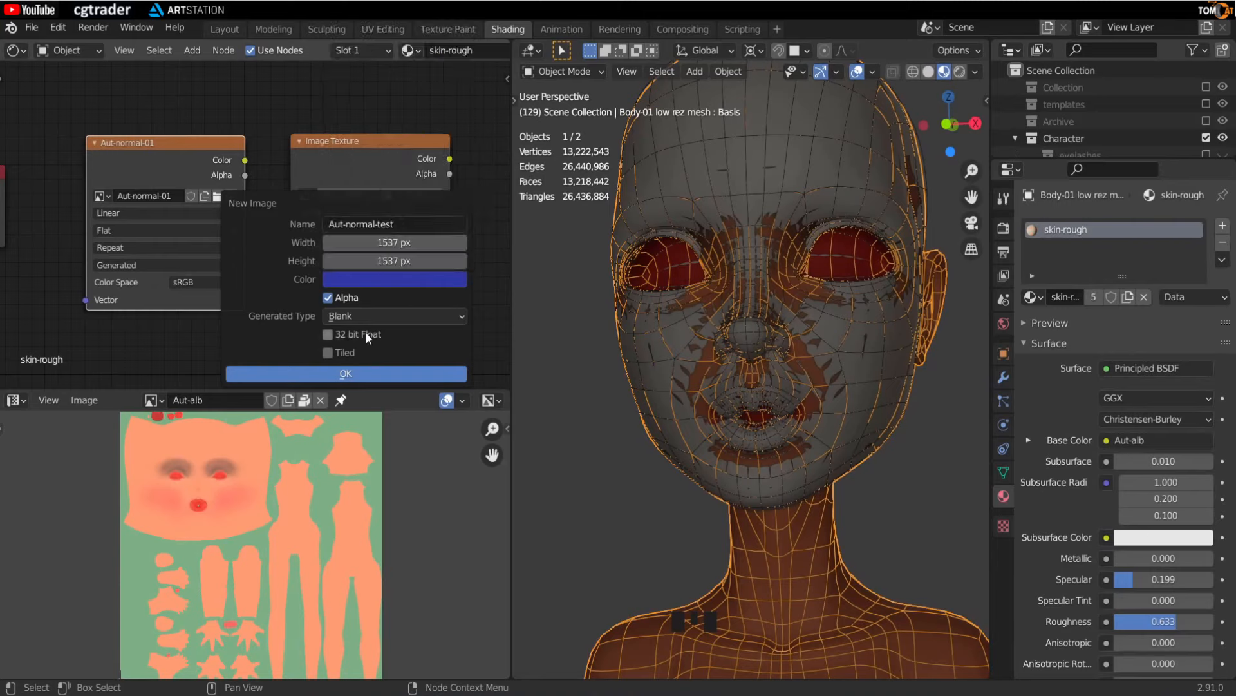
{"action": "left_click", "coordinate": [364, 374]}
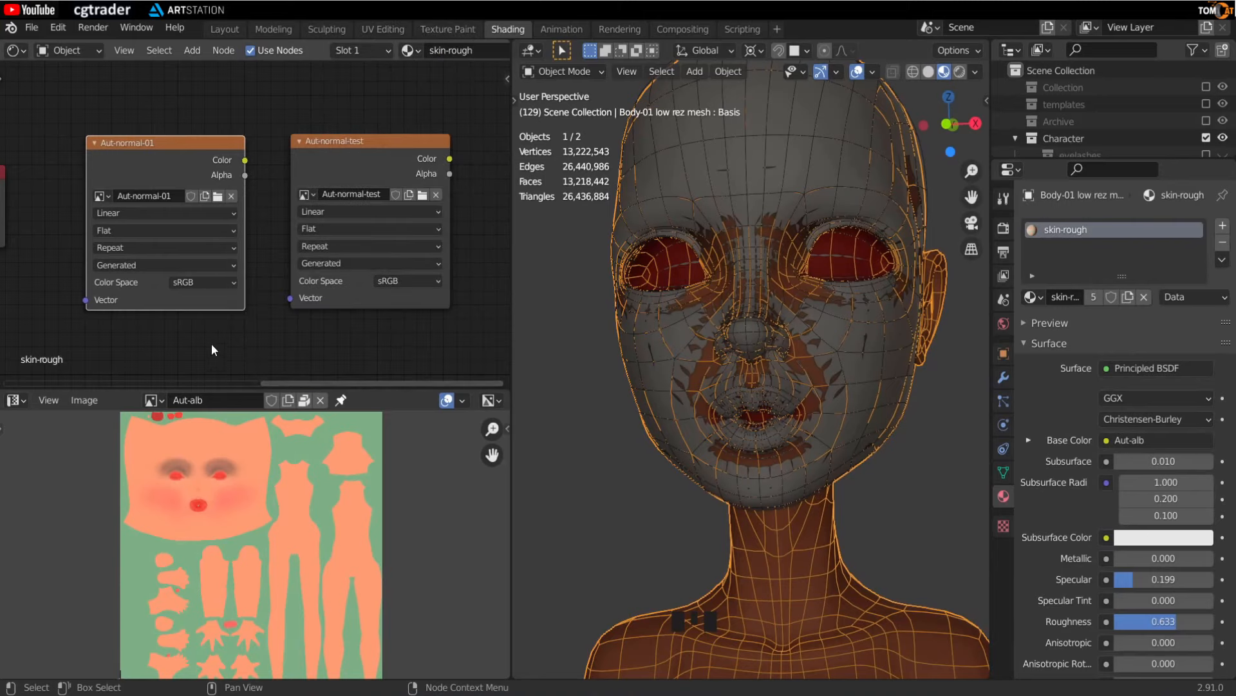
- Set the render samples to 64 and the render denoiser to OptiX
{"action": "left_click", "coordinate": [329, 141]}
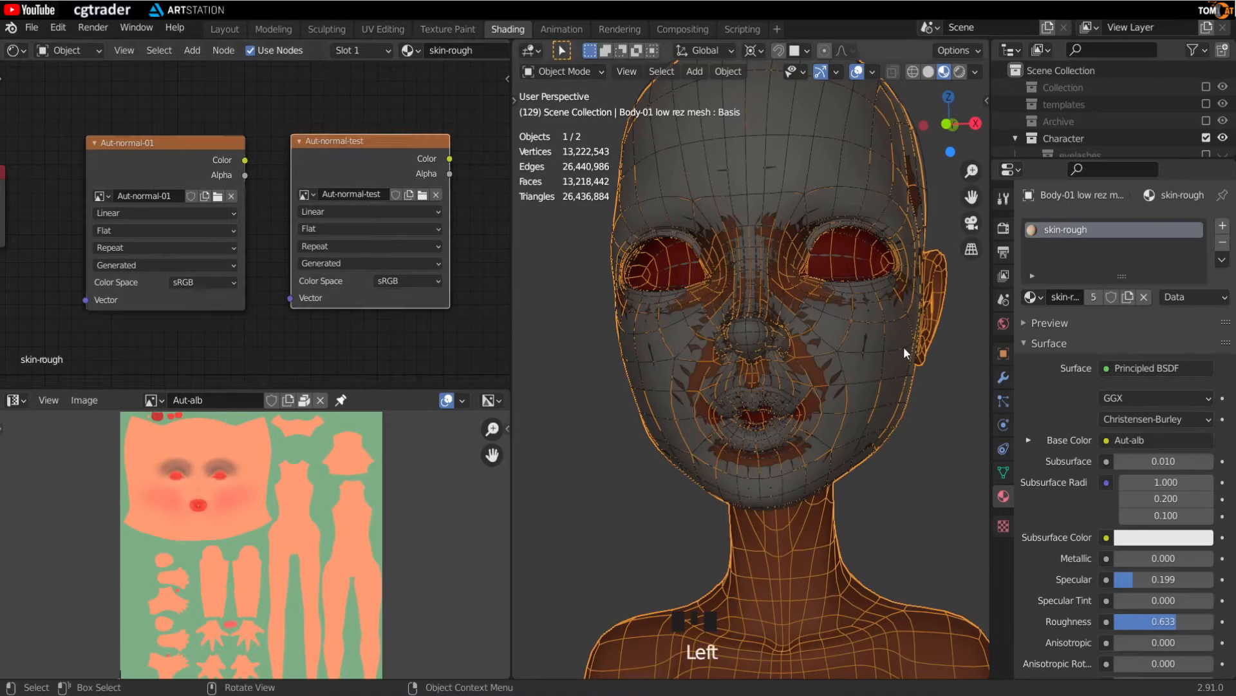
{"action": "left_click", "coordinate": [1003, 228]}
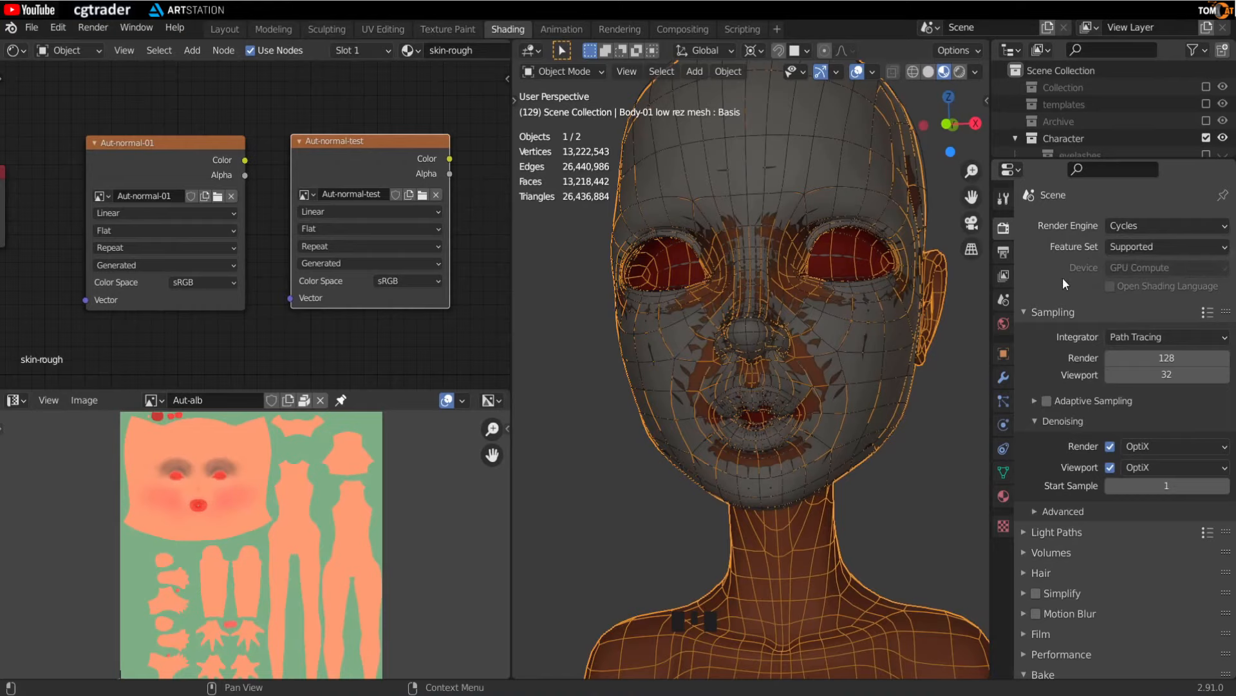
{"action": "left_click", "coordinate": [1120, 358]}
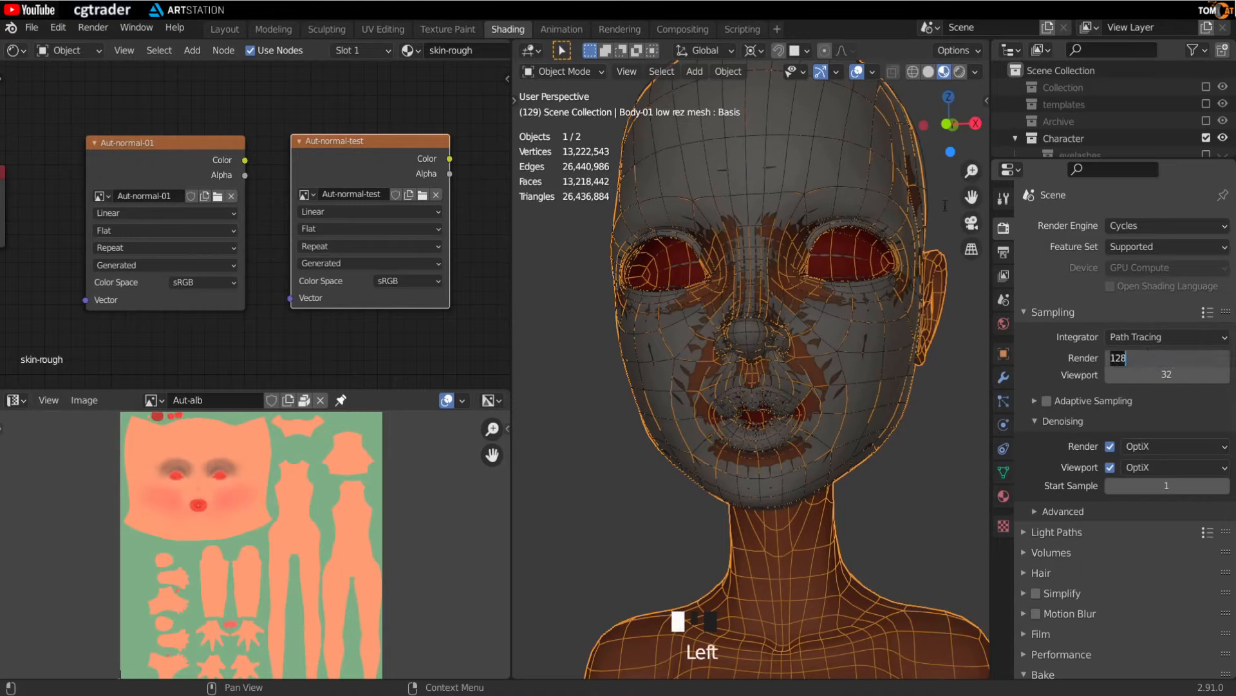
{"action": "left_click", "coordinate": [1043, 378]}
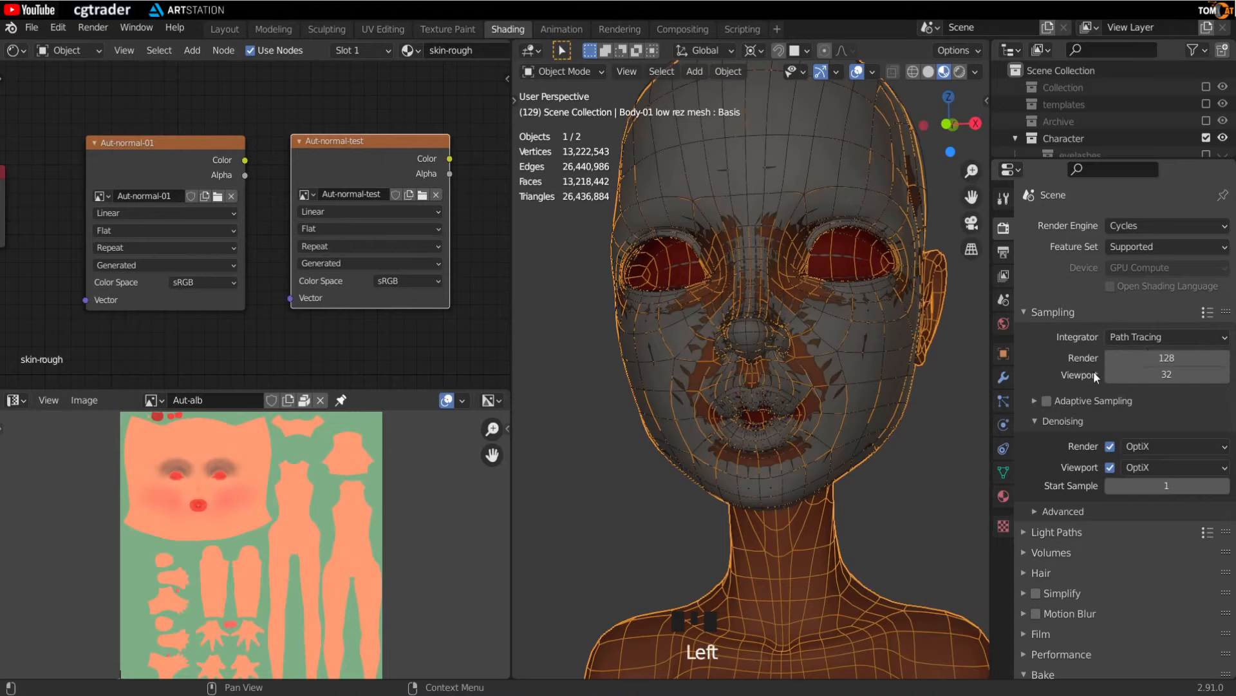
{"action": "left_click", "coordinate": [1147, 359]}
{"action": "type", "text": "64"}
{"action": "key", "text": "Return"}
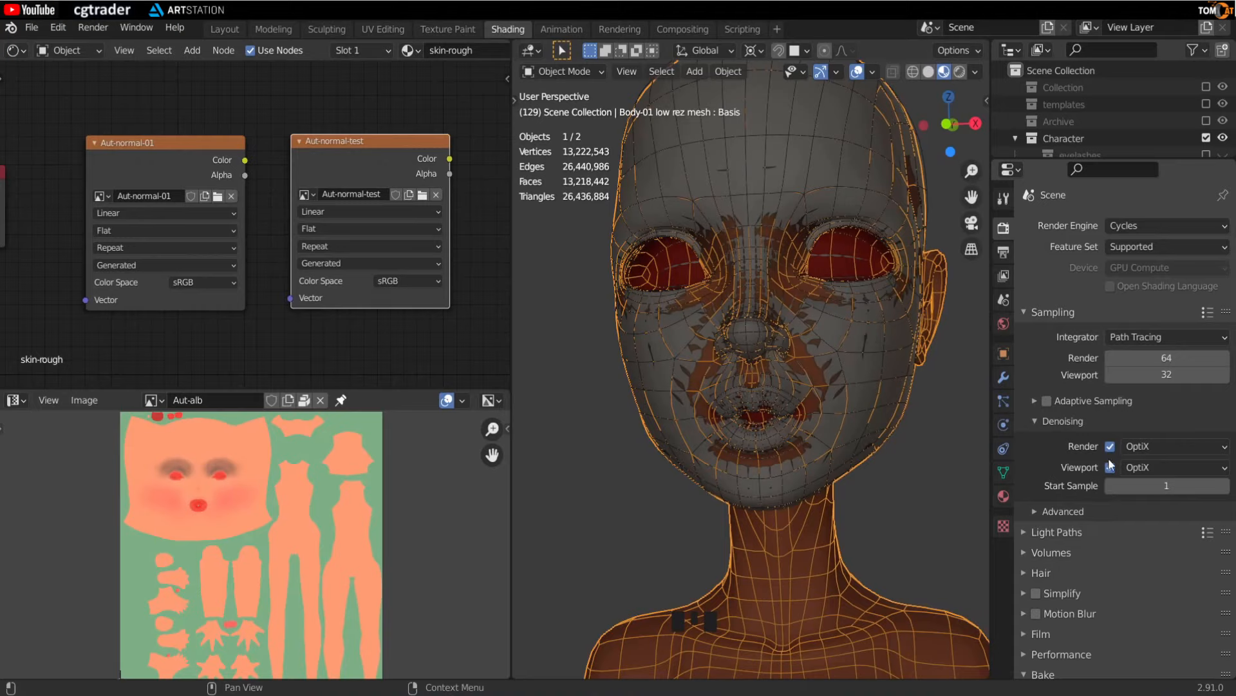
{"action": "left_click", "coordinate": [1141, 445]}
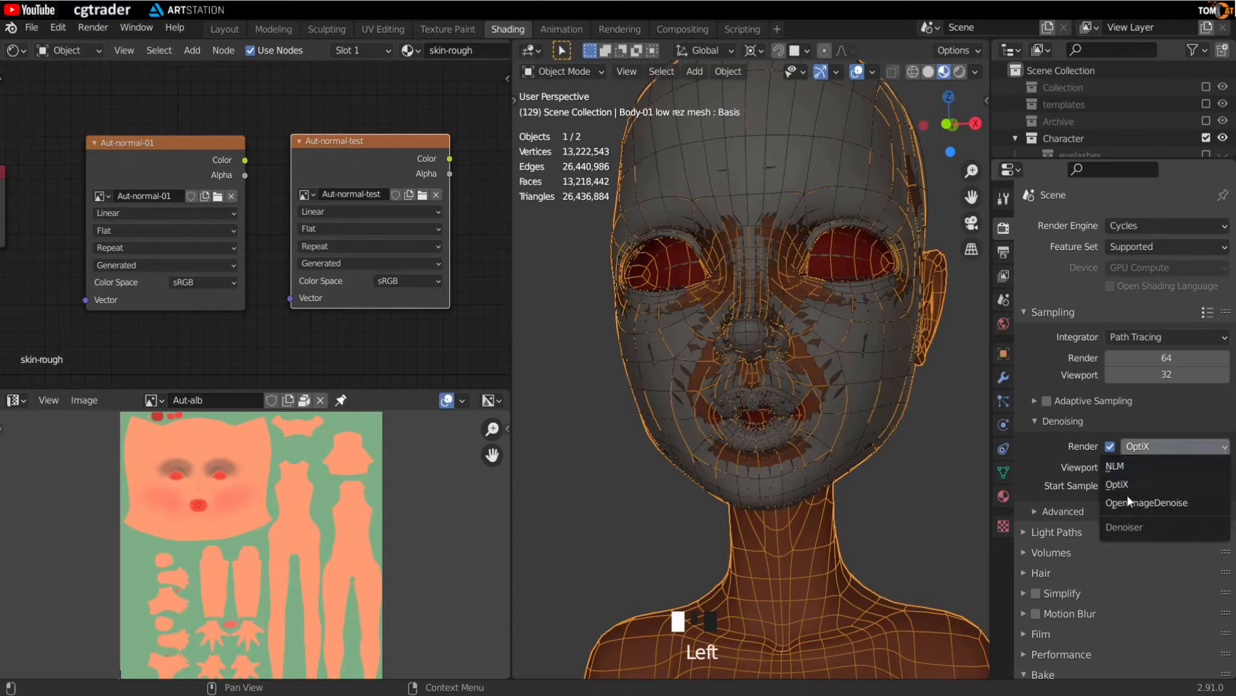
{"action": "left_click", "coordinate": [1073, 484]}
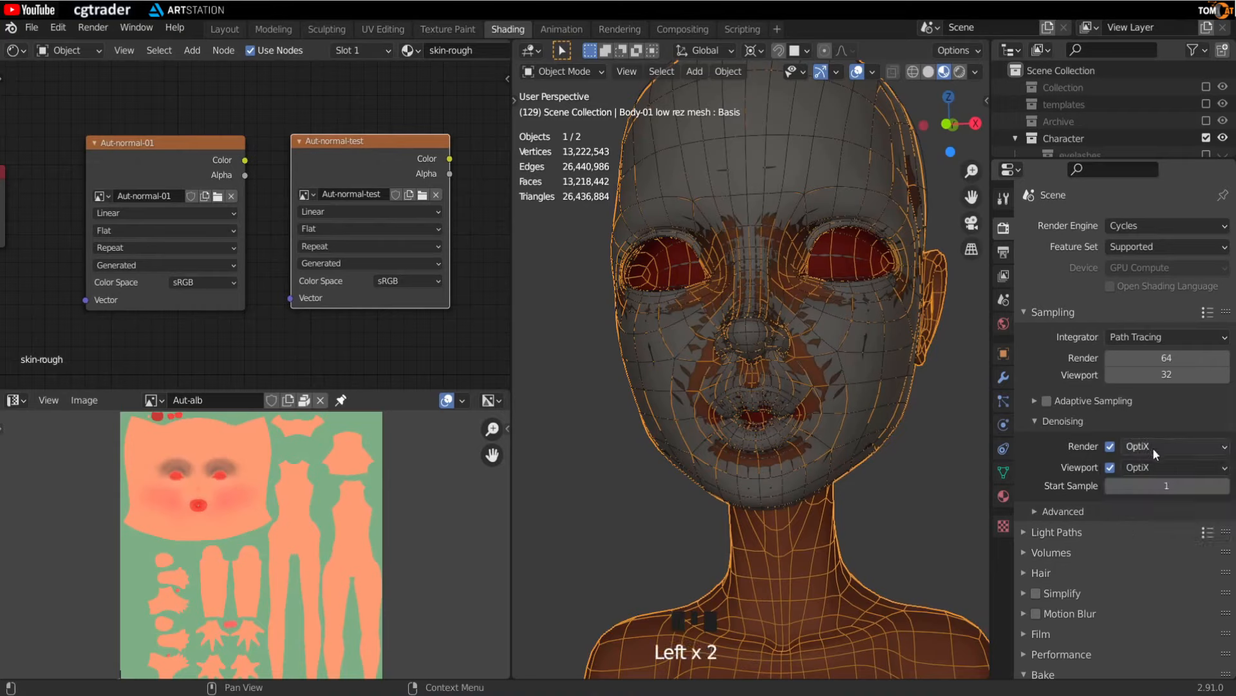
- Set the bake type to Normal in the Cycles bake settings
{"action": "scroll", "coordinate": [1152, 447], "scroll_direction": "down", "scroll_amount": 9}
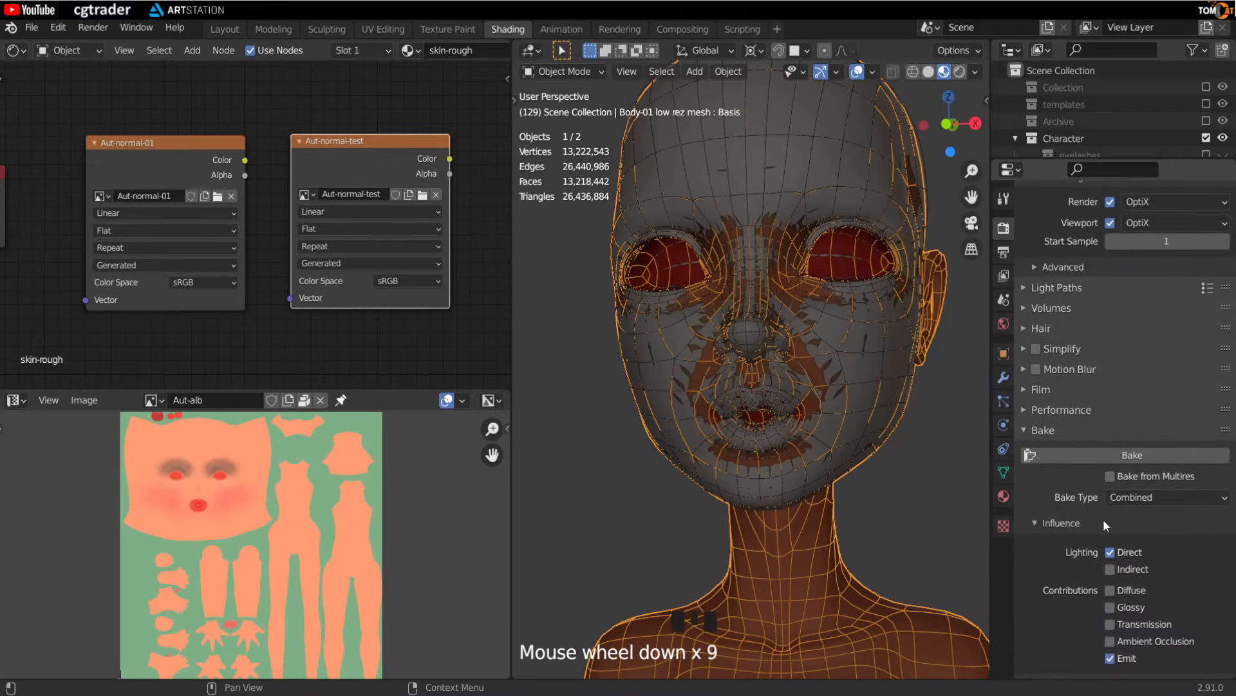
{"action": "left_click", "coordinate": [1128, 497]}
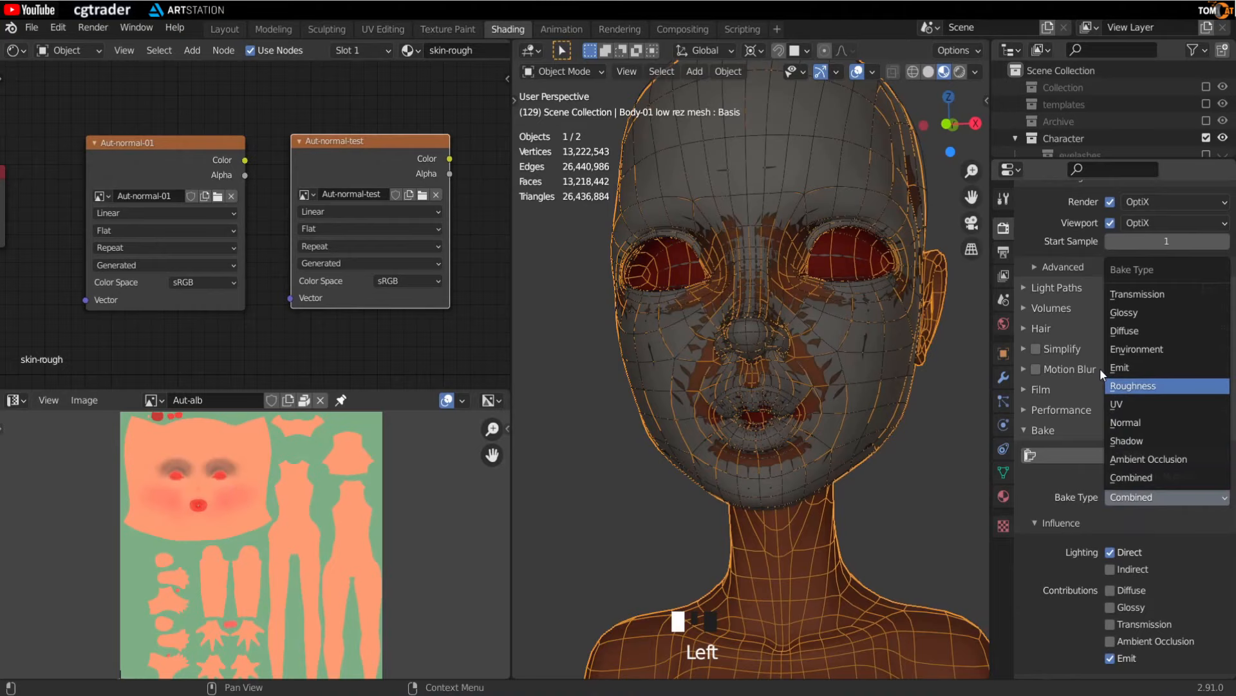
{"action": "left_click", "coordinate": [1137, 498]}
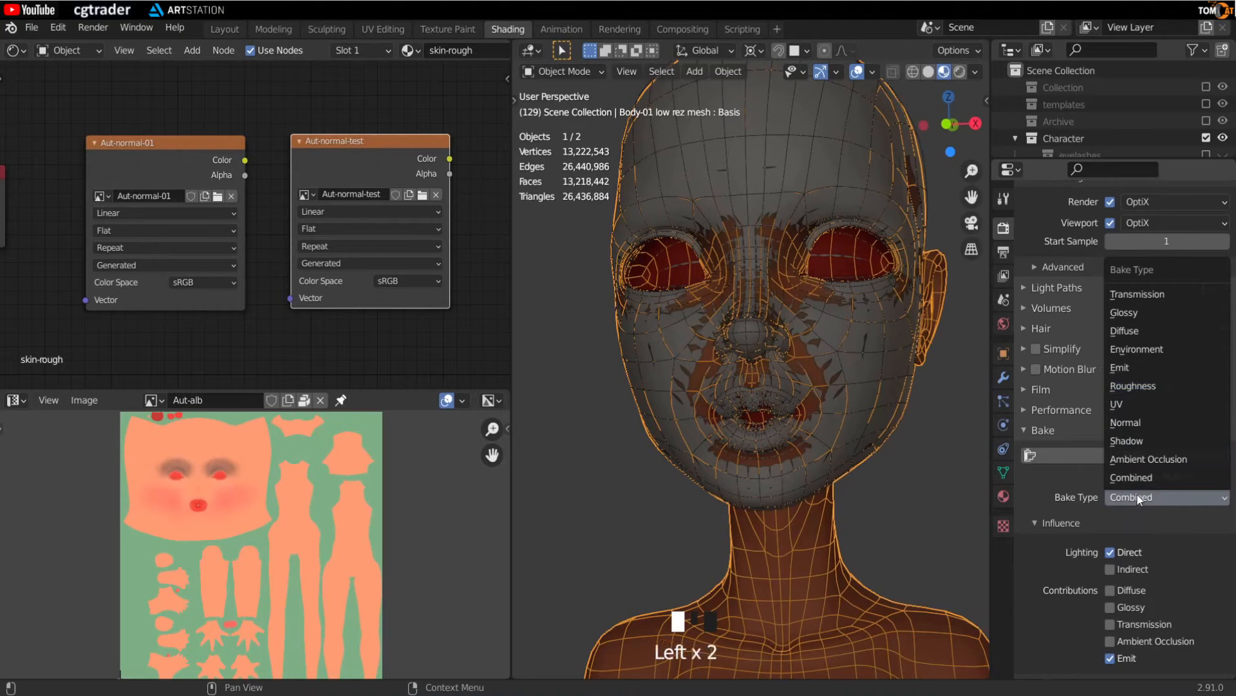
{"action": "left_click", "coordinate": [1150, 422]}
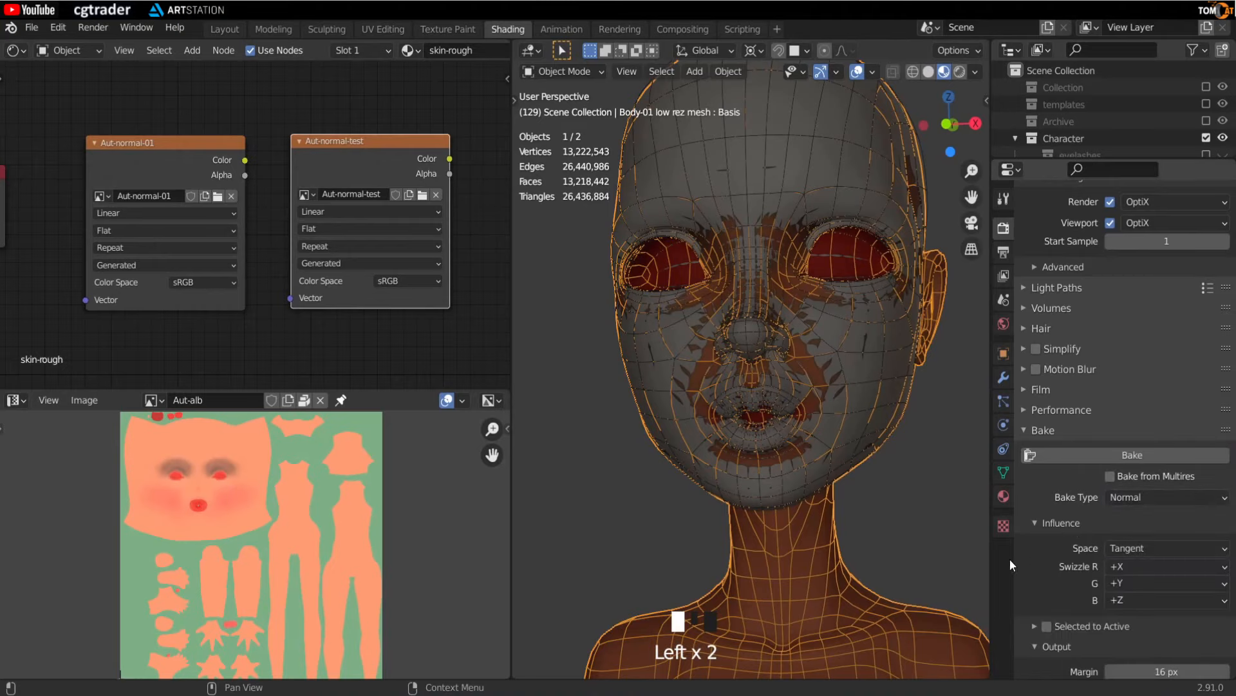
- Enable Selected to Active for the bake and expand its extrusion options
{"action": "scroll", "coordinate": [1043, 599], "scroll_direction": "down", "scroll_amount": 1}
{"action": "left_click", "coordinate": [1046, 599]}
{"action": "scroll", "coordinate": [1037, 586], "scroll_direction": "down", "scroll_amount": 1}
{"action": "left_click", "coordinate": [1035, 572]}
{"action": "scroll", "coordinate": [1037, 573], "scroll_direction": "down", "scroll_amount": 3}
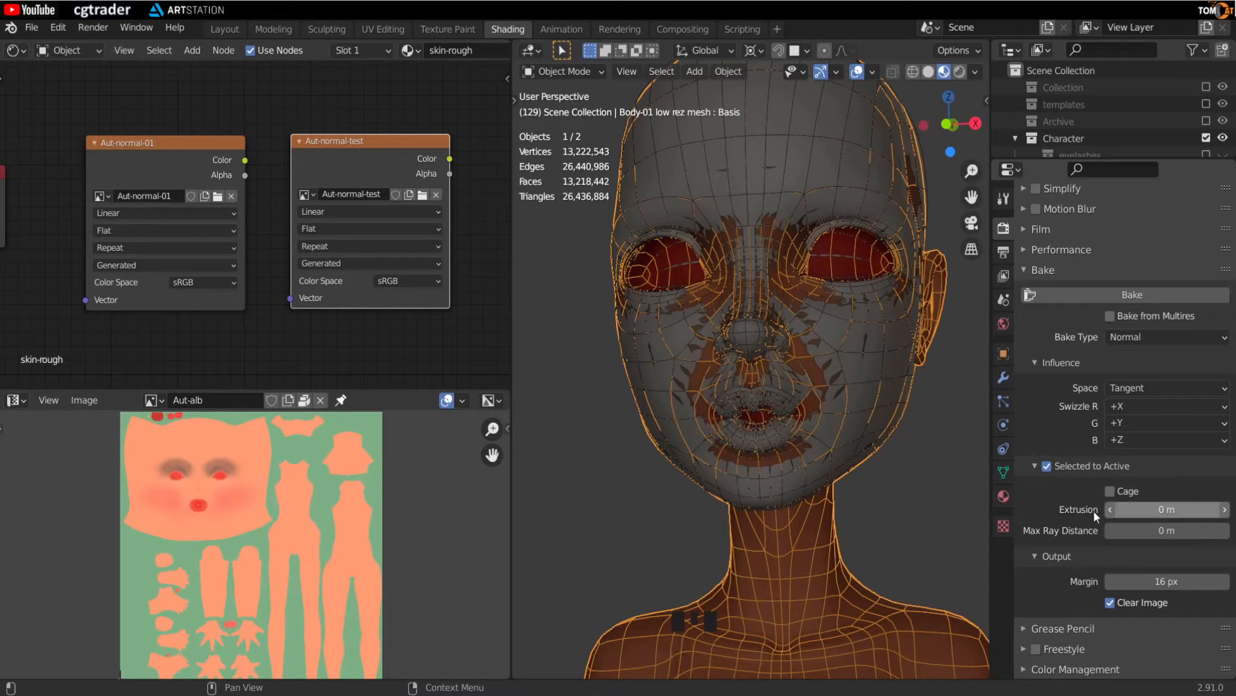
{"action": "mouse_move", "coordinate": [1139, 503]}
{"action": "left_mouse_down"}
{"action": "mouse_move", "coordinate": [1152, 503]}
{"action": "mouse_move", "coordinate": [1138, 503]}
{"action": "left_mouse_up"}
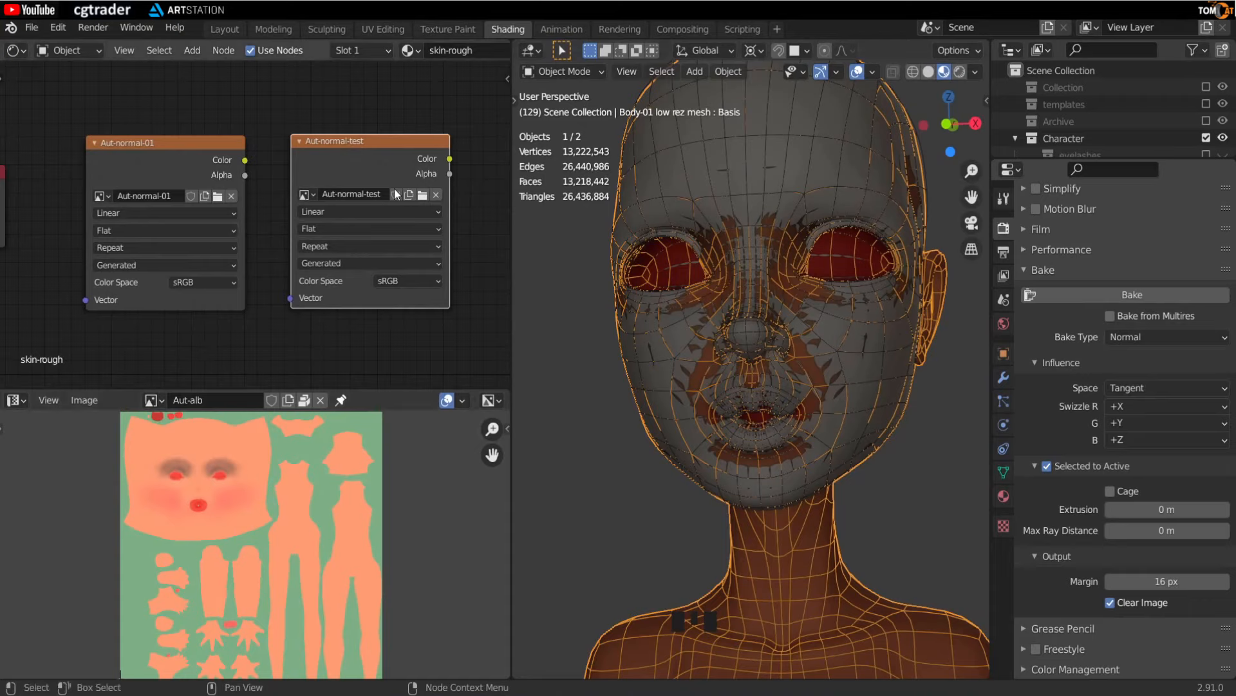
- Make the Aut-normal-test node active and show the Aut-normal-test image in the image editor
{"action": "left_click", "coordinate": [358, 143]}
{"action": "scroll", "coordinate": [373, 185], "scroll_direction": "up", "scroll_amount": 3}
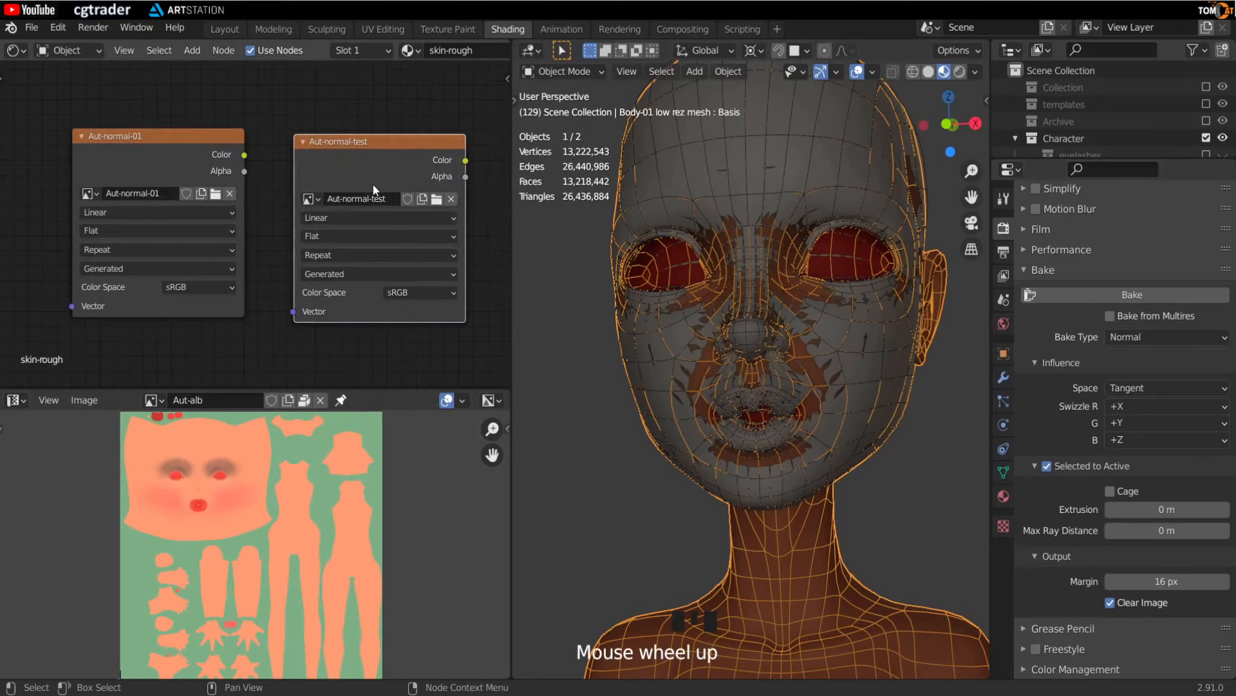
{"action": "scroll", "coordinate": [304, 210], "scroll_direction": "up", "scroll_amount": 2}
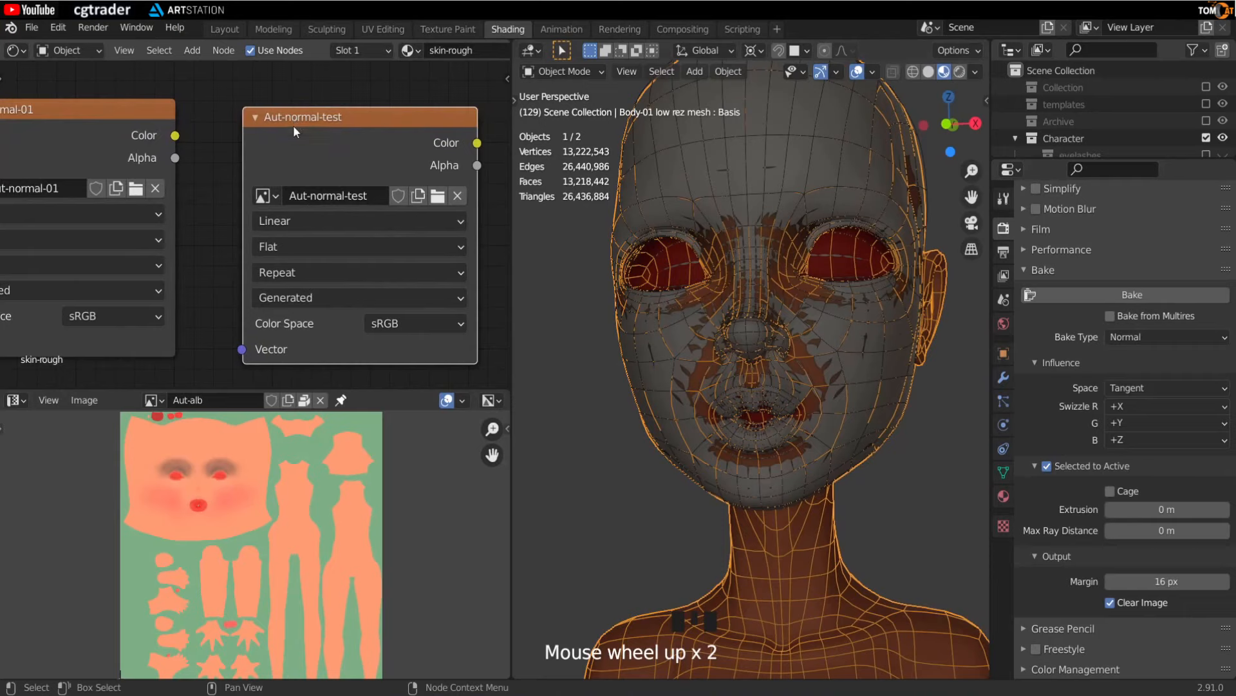
{"action": "left_click", "coordinate": [154, 400]}
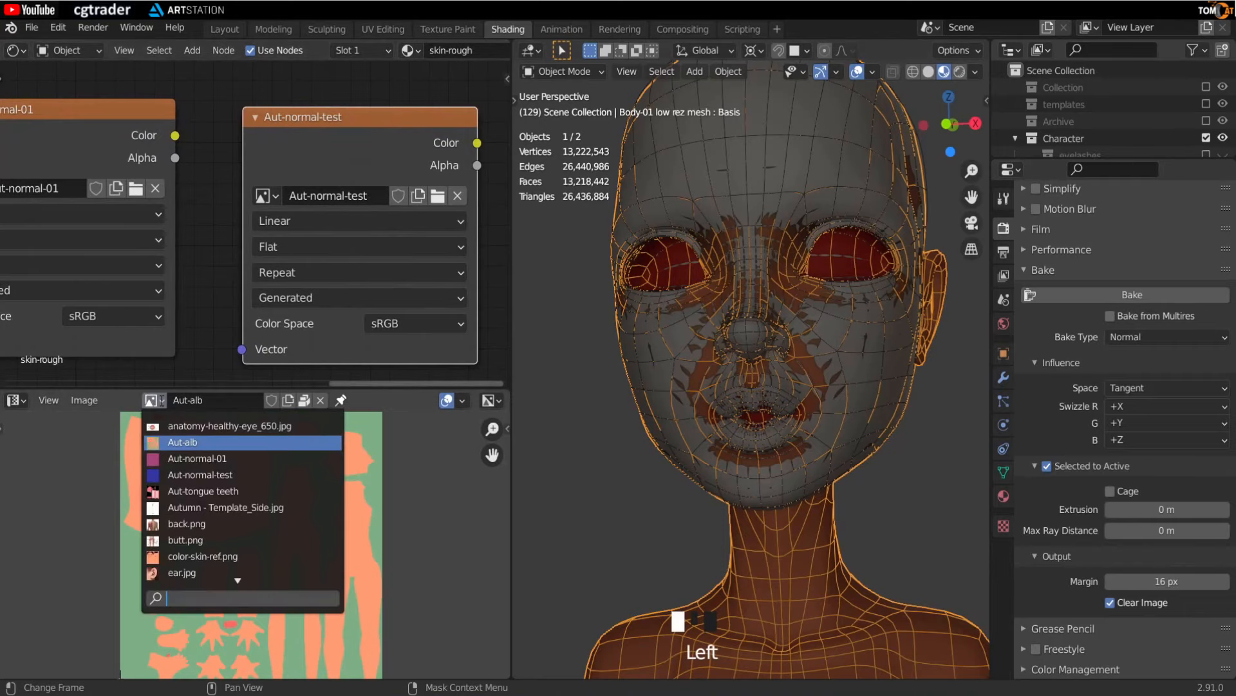
{"action": "left_click", "coordinate": [214, 476]}
- Select the high-res sculpt, then add the low-res head mesh as the active object
{"action": "scroll", "coordinate": [210, 521], "scroll_direction": "up", "scroll_amount": 3}
{"action": "mouse_move", "coordinate": [210, 527]}
{"action": "middle_mouse_down"}
{"action": "mouse_move", "coordinate": [220, 509]}
{"action": "mouse_move", "coordinate": [216, 525]}
{"action": "middle_mouse_up"}
{"action": "scroll", "coordinate": [218, 512], "scroll_direction": "up", "scroll_amount": 1}
{"action": "scroll", "coordinate": [783, 484], "scroll_direction": "down", "scroll_amount": 3}
{"action": "middle_click_drag", "start_coordinate": [802, 484], "coordinate": [787, 473]}
{"action": "left_click", "coordinate": [622, 387]}
{"action": "middle_click_drag", "start_coordinate": [622, 386], "coordinate": [619, 384]}
{"action": "scroll", "coordinate": [676, 388], "scroll_direction": "up", "scroll_amount": 1}
{"action": "middle_click_drag", "start_coordinate": [782, 394], "coordinate": [794, 401]}
{"action": "scroll", "coordinate": [863, 439], "scroll_direction": "down", "scroll_amount": 2}
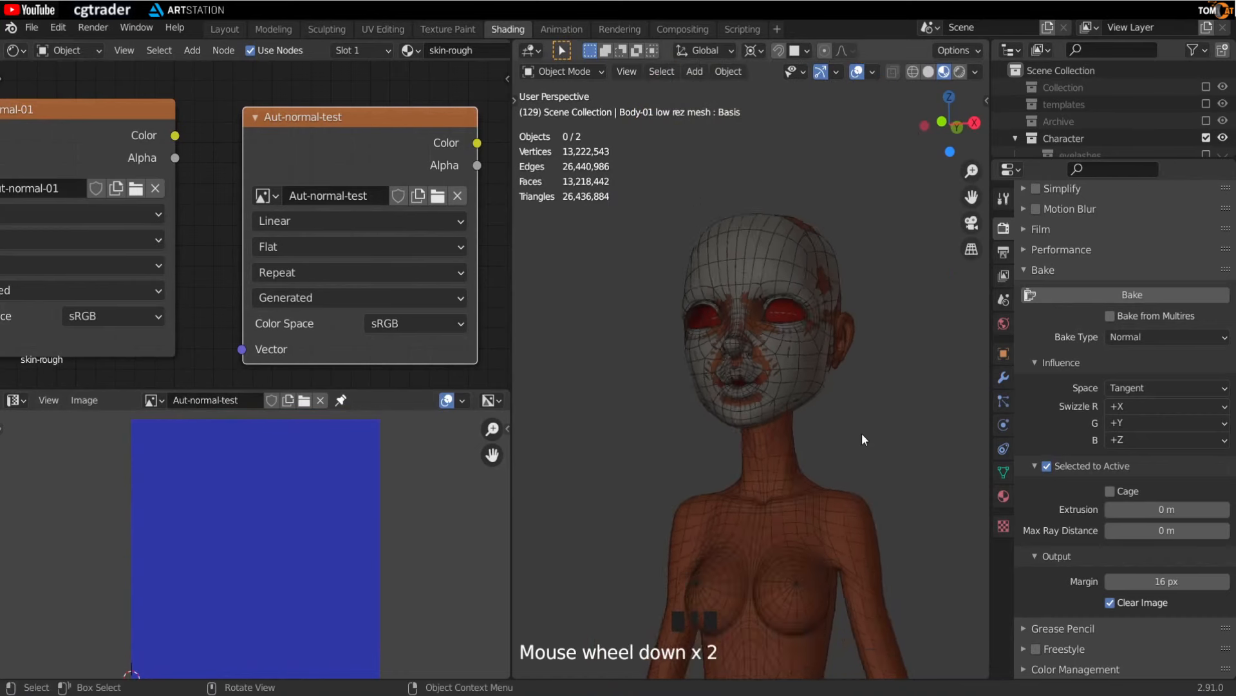
{"action": "scroll", "coordinate": [863, 439], "scroll_direction": "up", "scroll_amount": 1}
{"action": "left_click", "coordinate": [722, 240]}
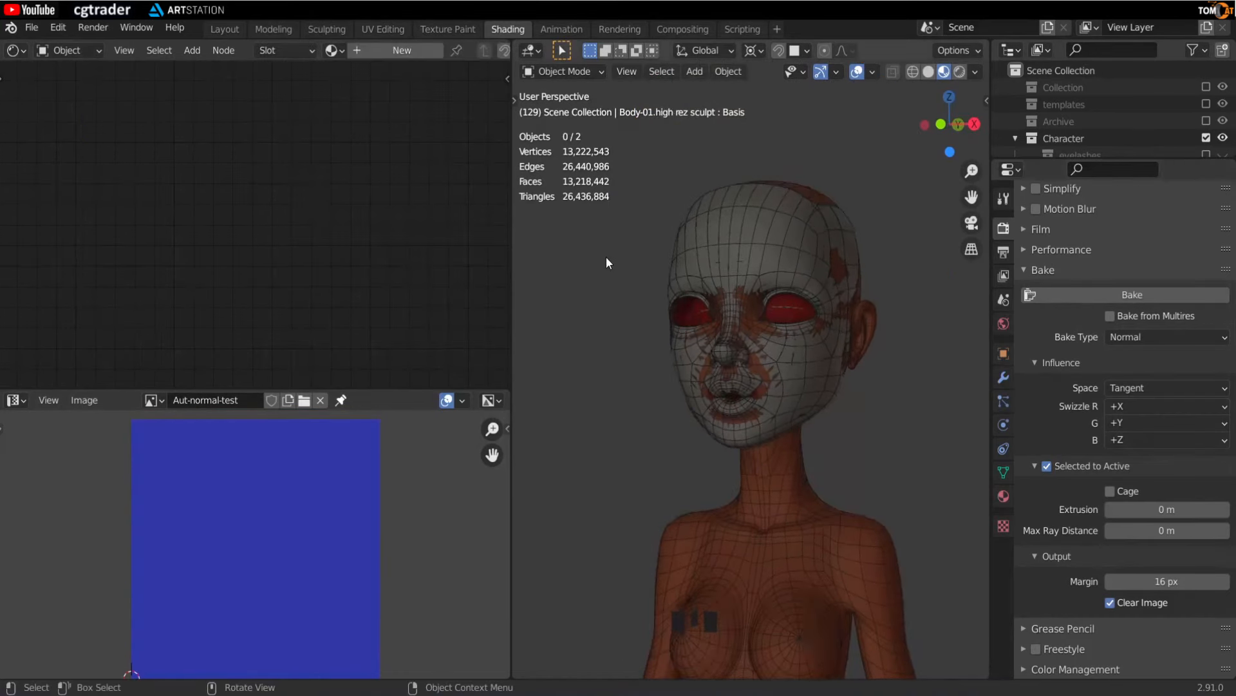
{"action": "left_click", "coordinate": [730, 231]}
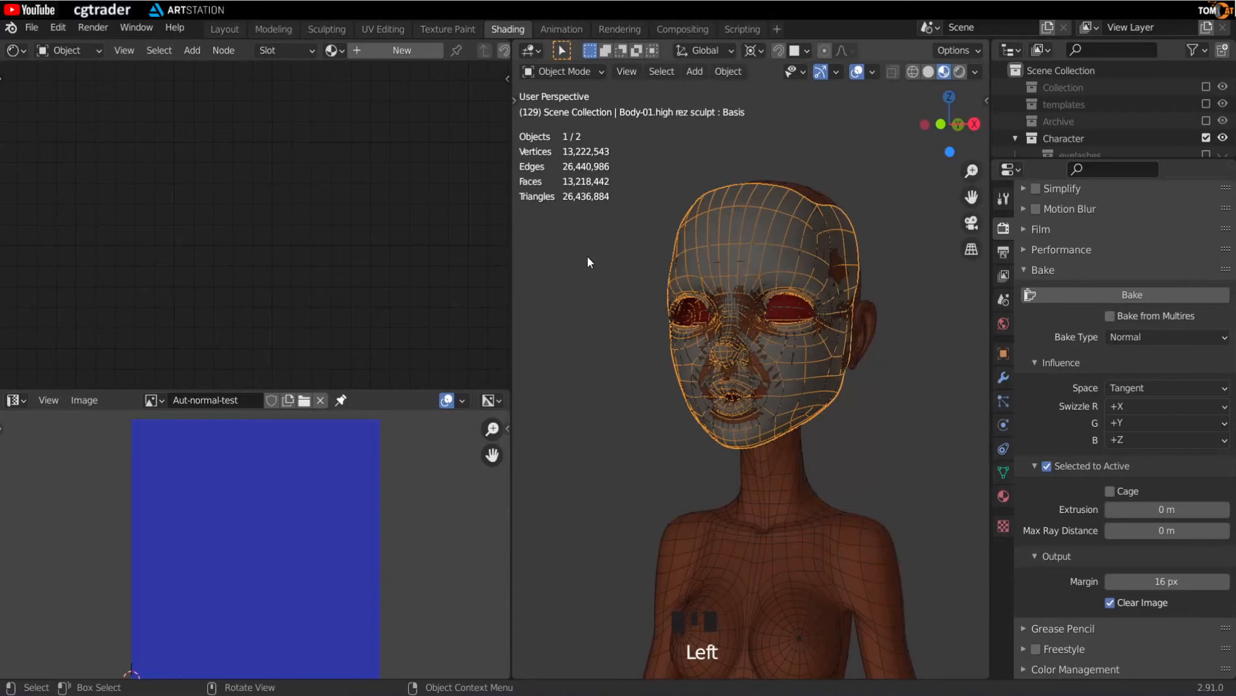
{"action": "left_click", "coordinate": [754, 488], "text": "shift"}
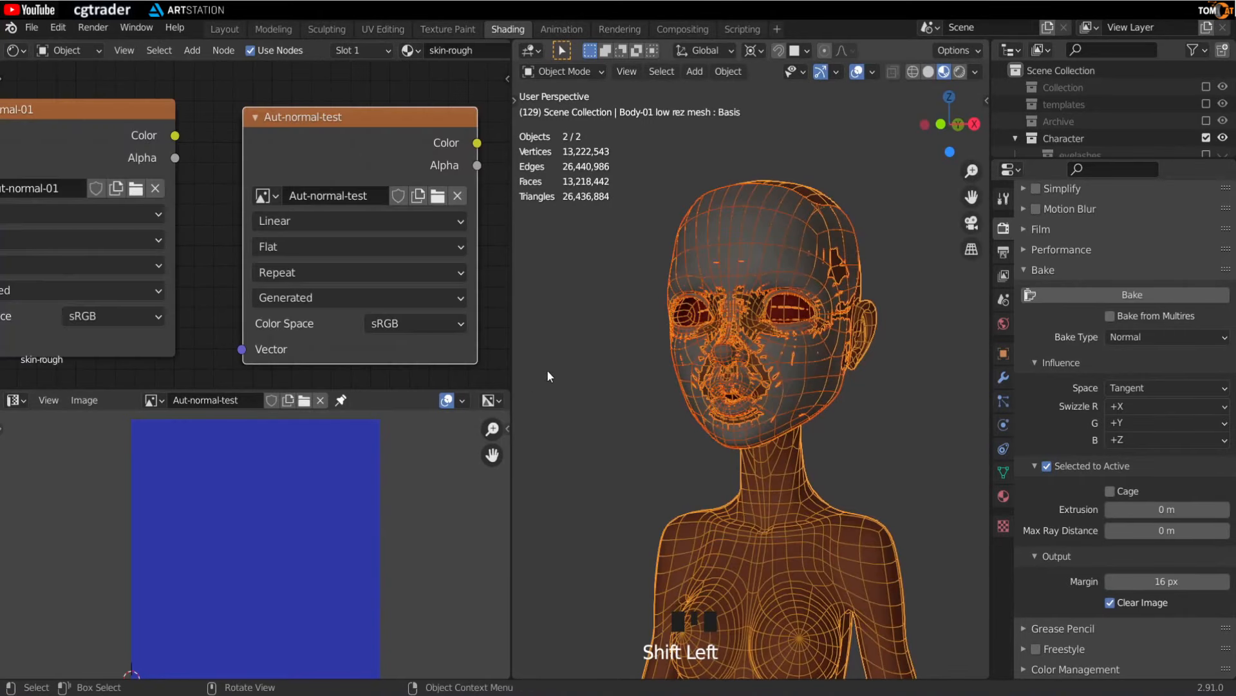
- Bake the normal map into the Aut-normal-test image
{"action": "left_click_drag", "start_coordinate": [307, 117], "coordinate": [273, 111]}
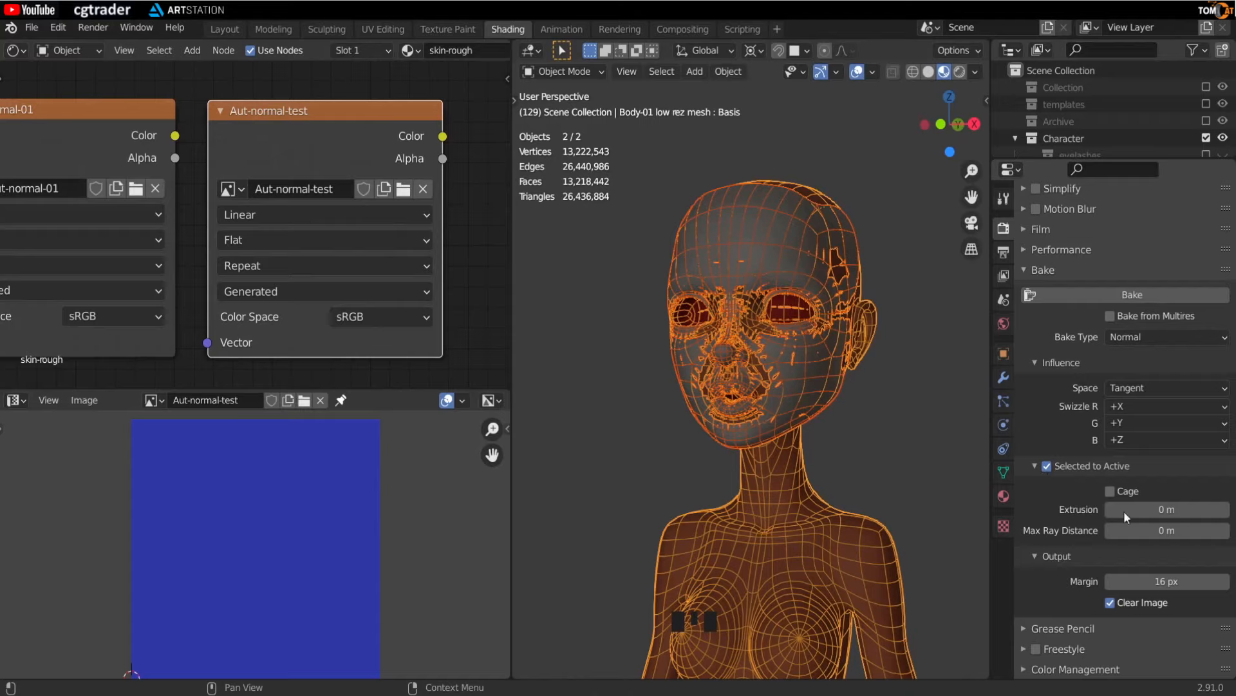
{"action": "left_click", "coordinate": [1103, 294]}
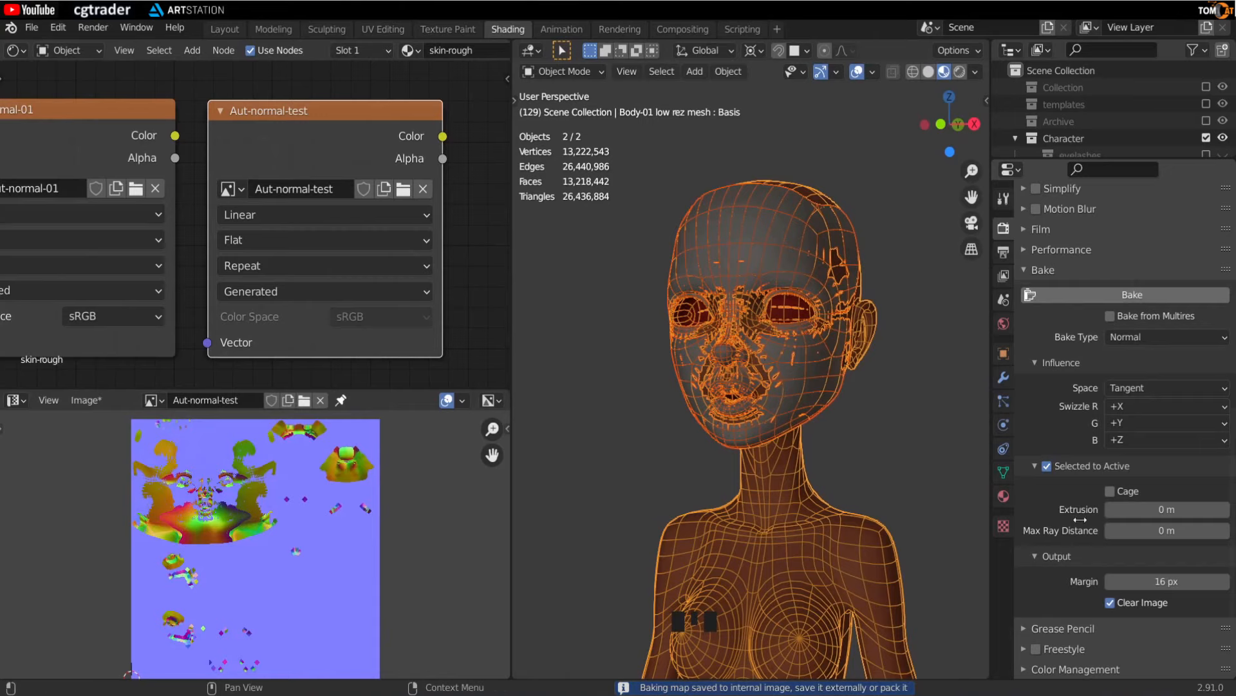
- Inspect the baked normal map closely in the image editor
{"action": "scroll", "coordinate": [219, 507], "scroll_direction": "up", "scroll_amount": 3}
{"action": "middle_click_drag", "start_coordinate": [214, 506], "coordinate": [234, 538]}
{"action": "scroll", "coordinate": [215, 519], "scroll_direction": "up", "scroll_amount": 2}
{"action": "scroll", "coordinate": [214, 515], "scroll_direction": "down", "scroll_amount": 3}
{"action": "scroll", "coordinate": [219, 529], "scroll_direction": "down", "scroll_amount": 2}
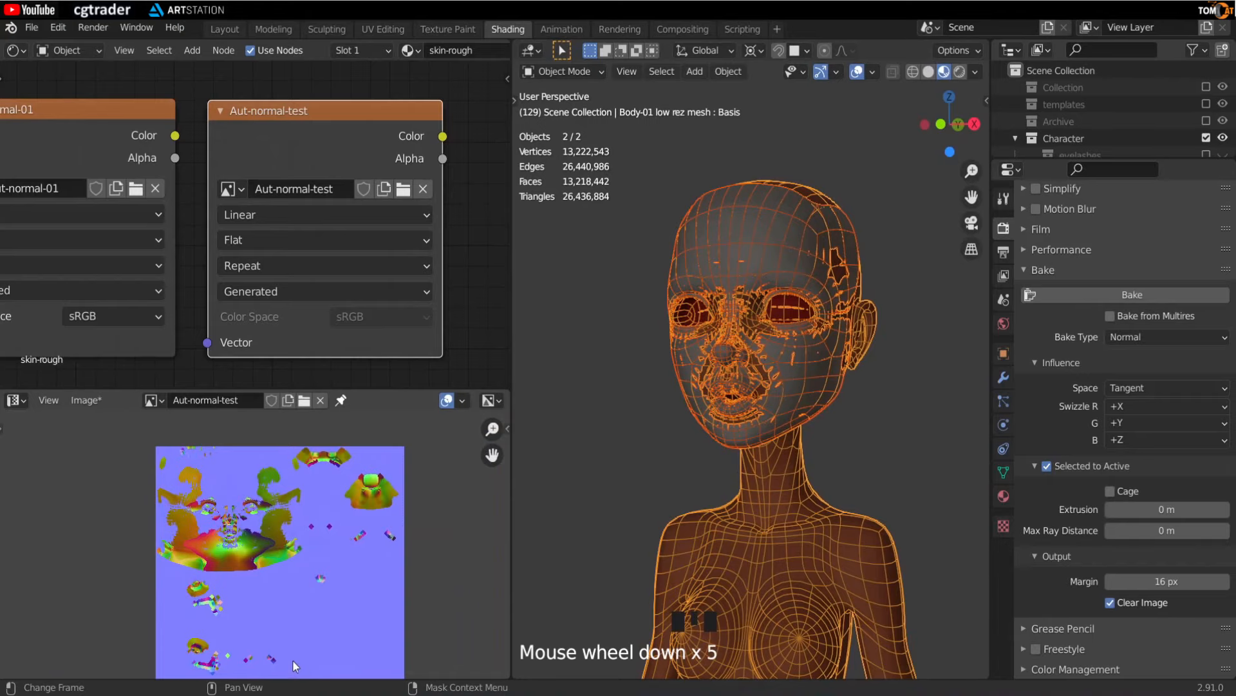
{"action": "scroll", "coordinate": [269, 652], "scroll_direction": "up", "scroll_amount": 1}
{"action": "middle_click_drag", "start_coordinate": [268, 647], "coordinate": [288, 613]}
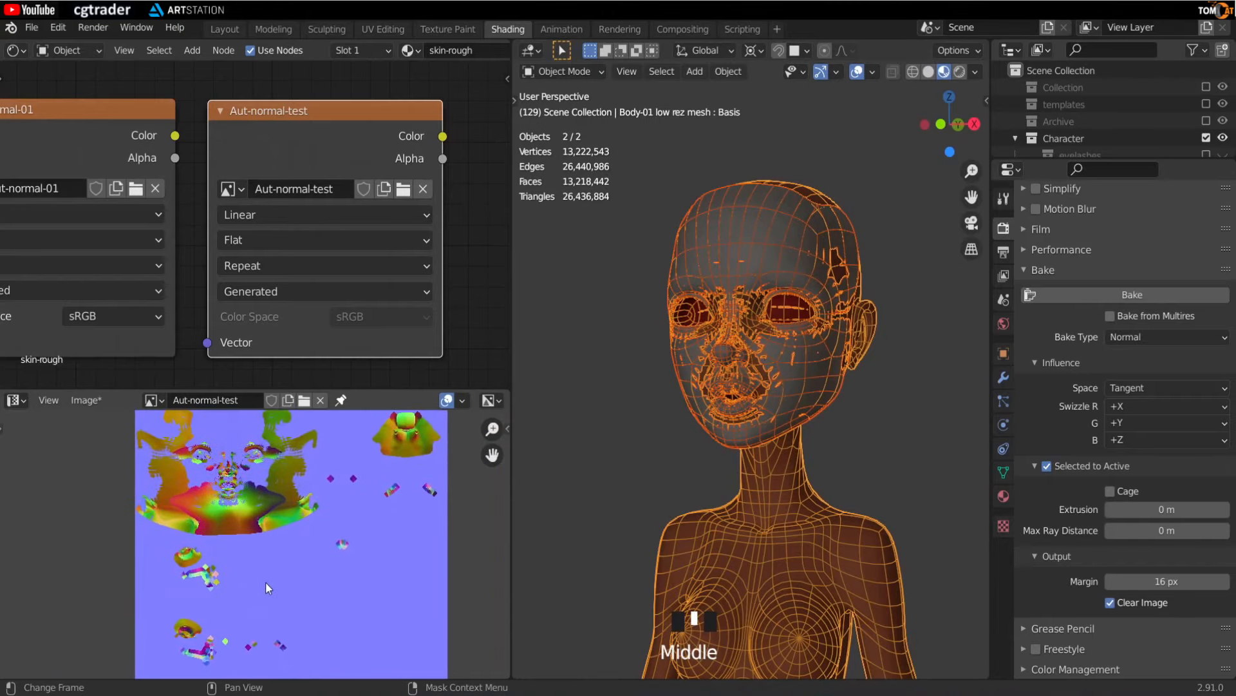
{"action": "scroll", "coordinate": [267, 582], "scroll_direction": "up", "scroll_amount": 2}
{"action": "scroll", "coordinate": [268, 582], "scroll_direction": "up", "scroll_amount": 1}
{"action": "middle_click_drag", "start_coordinate": [258, 566], "coordinate": [254, 573]}
{"action": "scroll", "coordinate": [172, 521], "scroll_direction": "up", "scroll_amount": 2}
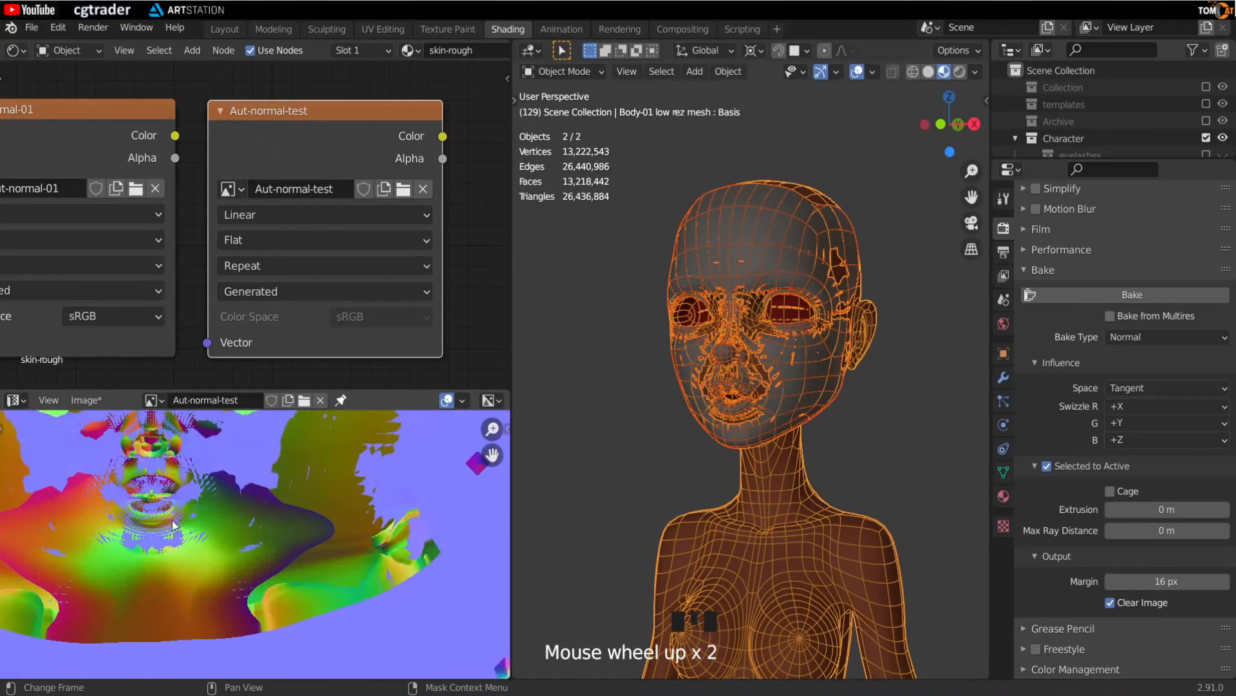
{"action": "middle_click_drag", "start_coordinate": [172, 523], "coordinate": [242, 546]}
{"action": "scroll", "coordinate": [243, 547], "scroll_direction": "down", "scroll_amount": 3}
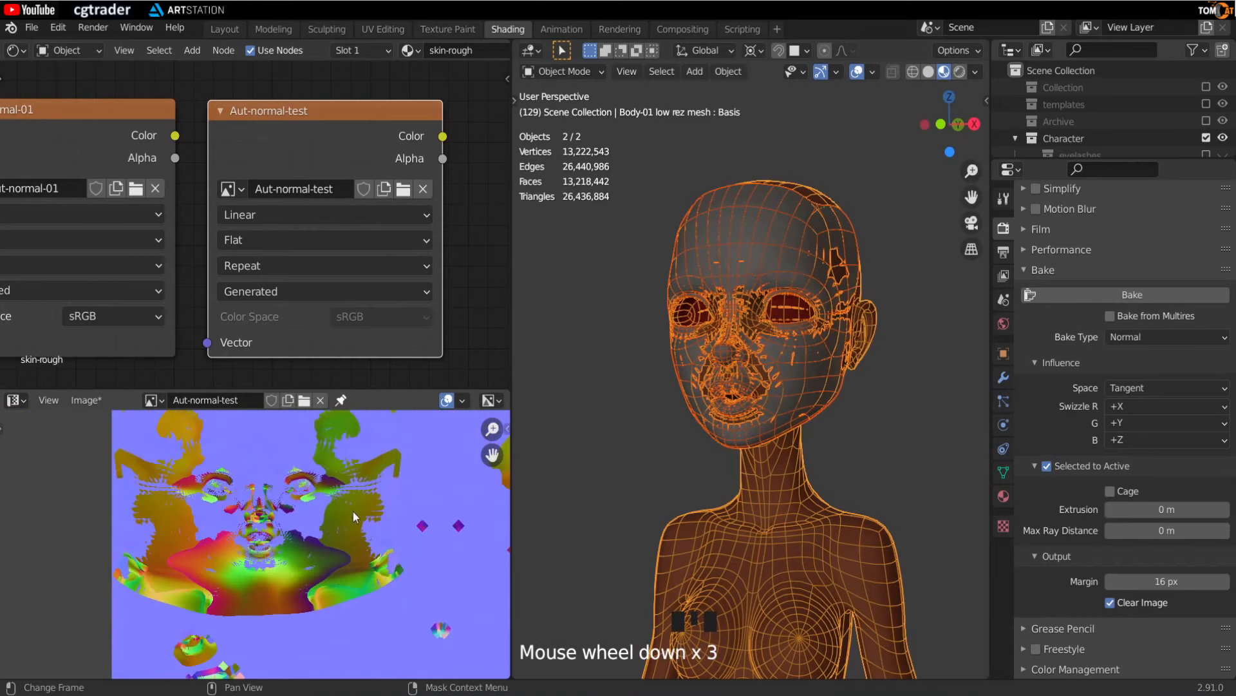
{"action": "scroll", "coordinate": [208, 587], "scroll_direction": "up", "scroll_amount": 2}
{"action": "scroll", "coordinate": [180, 596], "scroll_direction": "up", "scroll_amount": 2}
{"action": "middle_click_drag", "start_coordinate": [181, 596], "coordinate": [250, 571]}
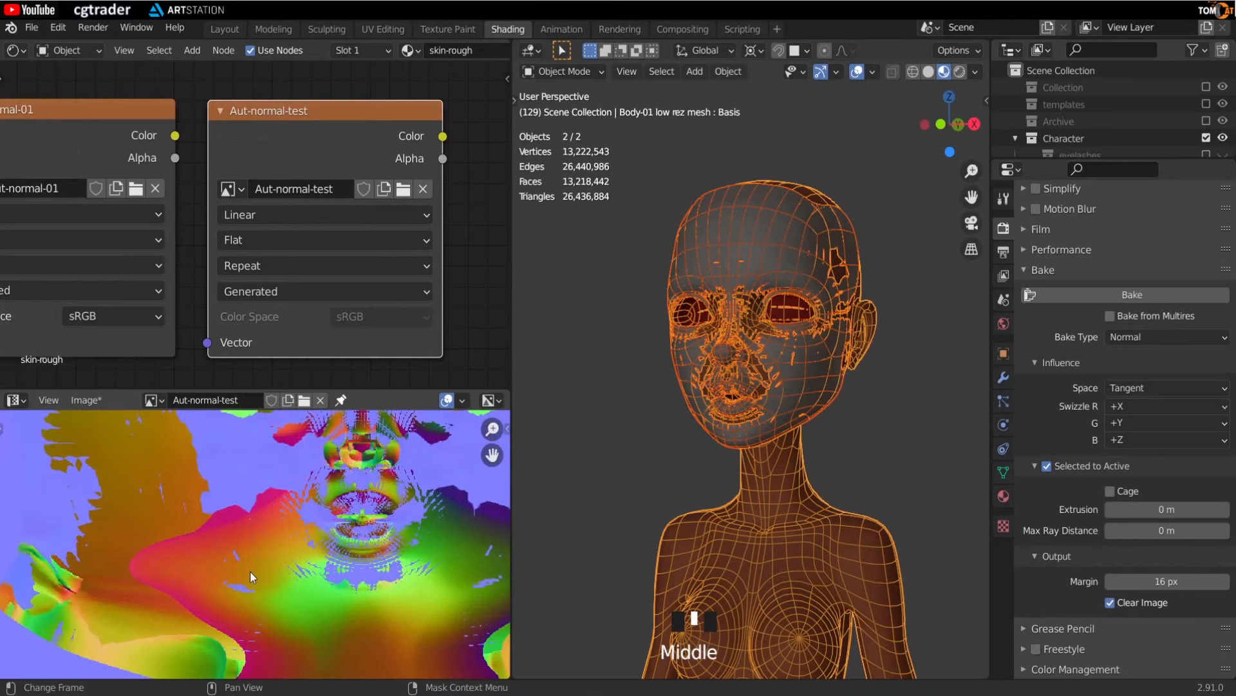
{"action": "scroll", "coordinate": [256, 569], "scroll_direction": "up", "scroll_amount": 3}
{"action": "scroll", "coordinate": [280, 532], "scroll_direction": "down", "scroll_amount": 3}
{"action": "middle_click_drag", "start_coordinate": [283, 515], "coordinate": [277, 549]}
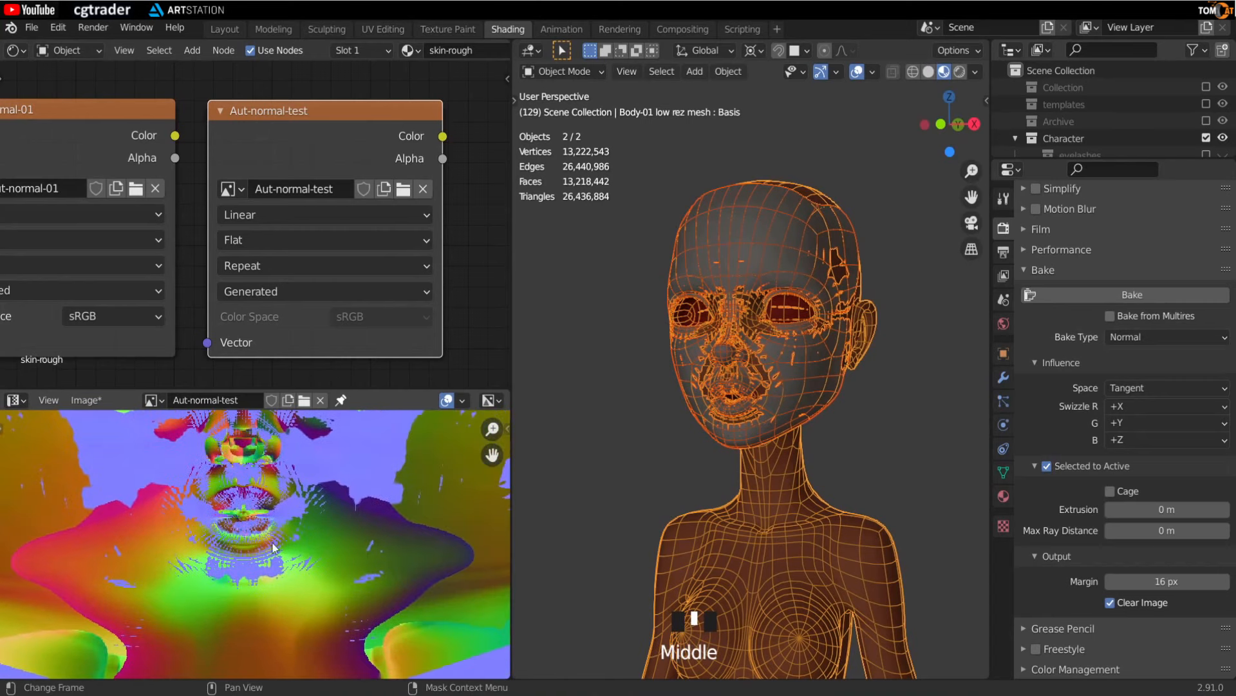
{"action": "scroll", "coordinate": [404, 520], "scroll_direction": "up", "scroll_amount": 2}
{"action": "middle_click_drag", "start_coordinate": [187, 536], "coordinate": [190, 551]}
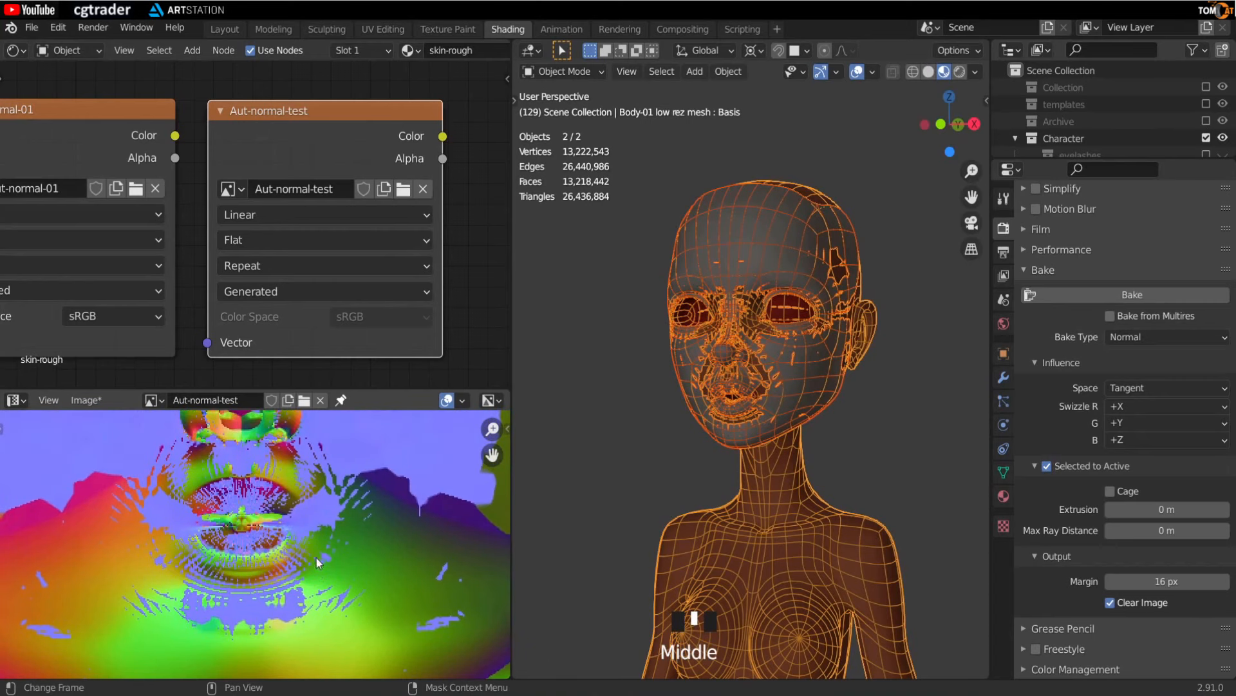
{"action": "middle_click_drag", "start_coordinate": [263, 585], "coordinate": [269, 555]}
{"action": "scroll", "coordinate": [246, 522], "scroll_direction": "up", "scroll_amount": 3}
{"action": "scroll", "coordinate": [229, 509], "scroll_direction": "up", "scroll_amount": 1}
{"action": "scroll", "coordinate": [214, 469], "scroll_direction": "up", "scroll_amount": 2}
{"action": "middle_click_drag", "start_coordinate": [214, 469], "coordinate": [263, 592]}
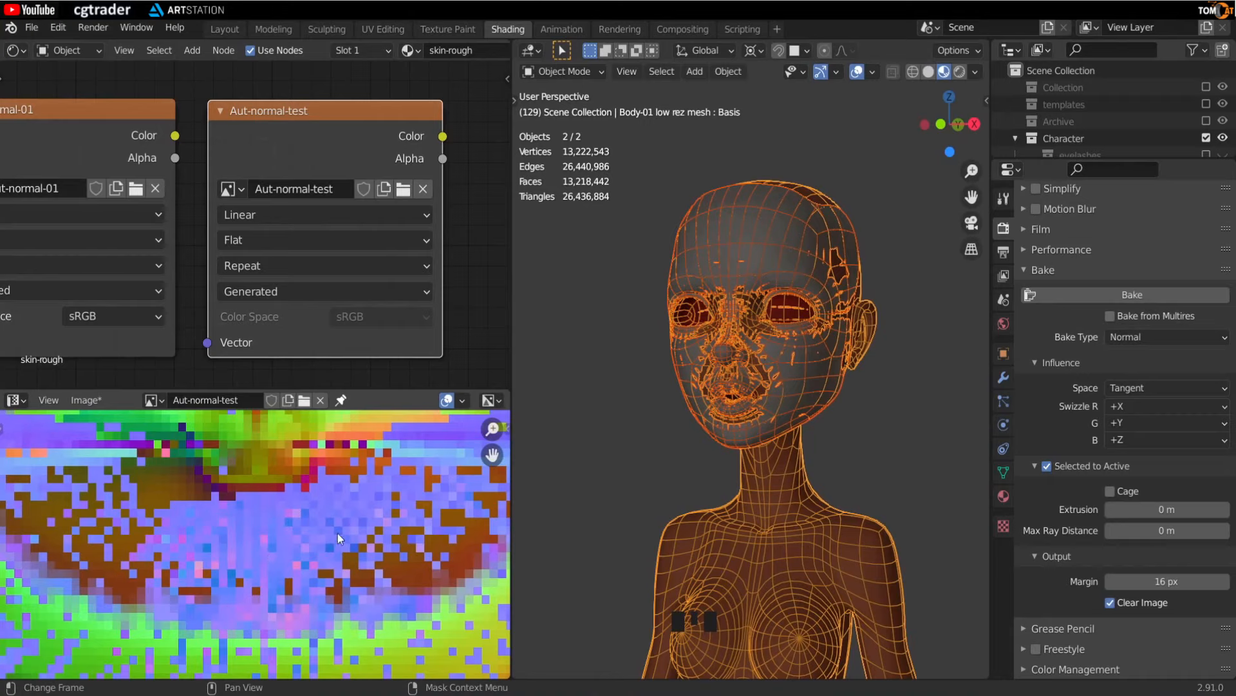
{"action": "scroll", "coordinate": [260, 512], "scroll_direction": "down", "scroll_amount": 2}
{"action": "middle_click_drag", "start_coordinate": [261, 513], "coordinate": [249, 580]}
{"action": "scroll", "coordinate": [249, 580], "scroll_direction": "down", "scroll_amount": 4}
{"action": "scroll", "coordinate": [261, 532], "scroll_direction": "down", "scroll_amount": 5}
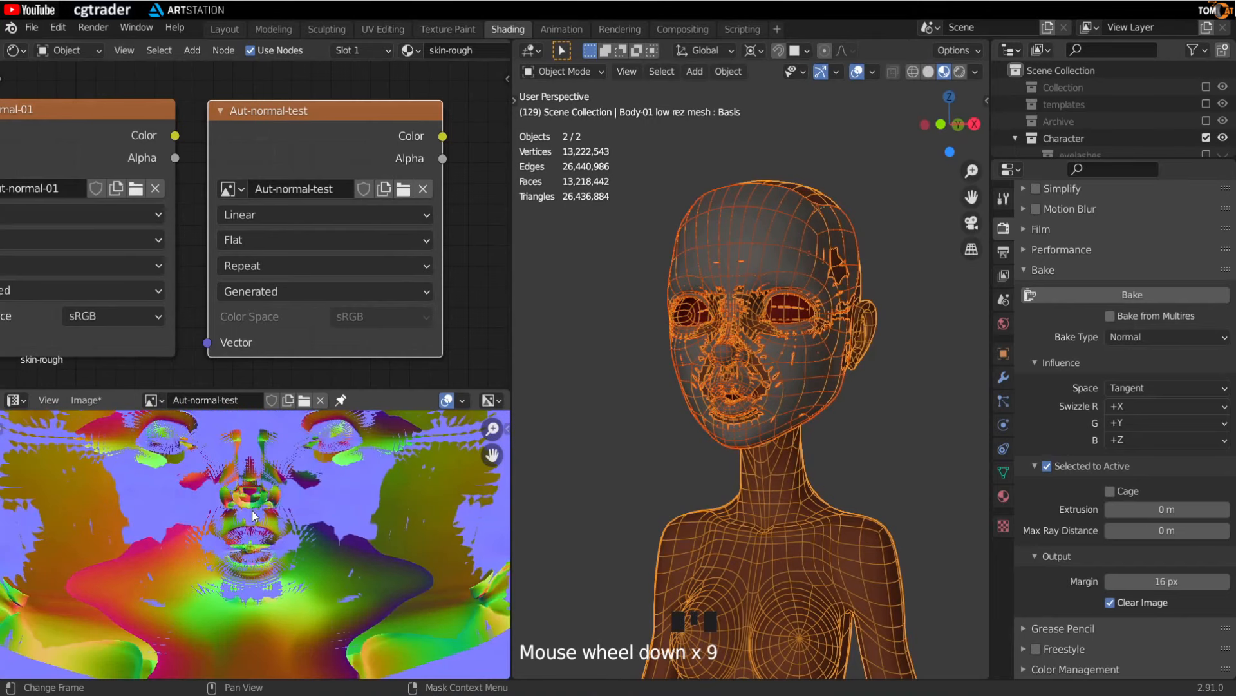
{"action": "scroll", "coordinate": [255, 503], "scroll_direction": "down", "scroll_amount": 3}
{"action": "scroll", "coordinate": [255, 503], "scroll_direction": "down", "scroll_amount": 2}
{"action": "middle_click_drag", "start_coordinate": [255, 503], "coordinate": [259, 536]}
{"action": "scroll", "coordinate": [247, 501], "scroll_direction": "up", "scroll_amount": 3}
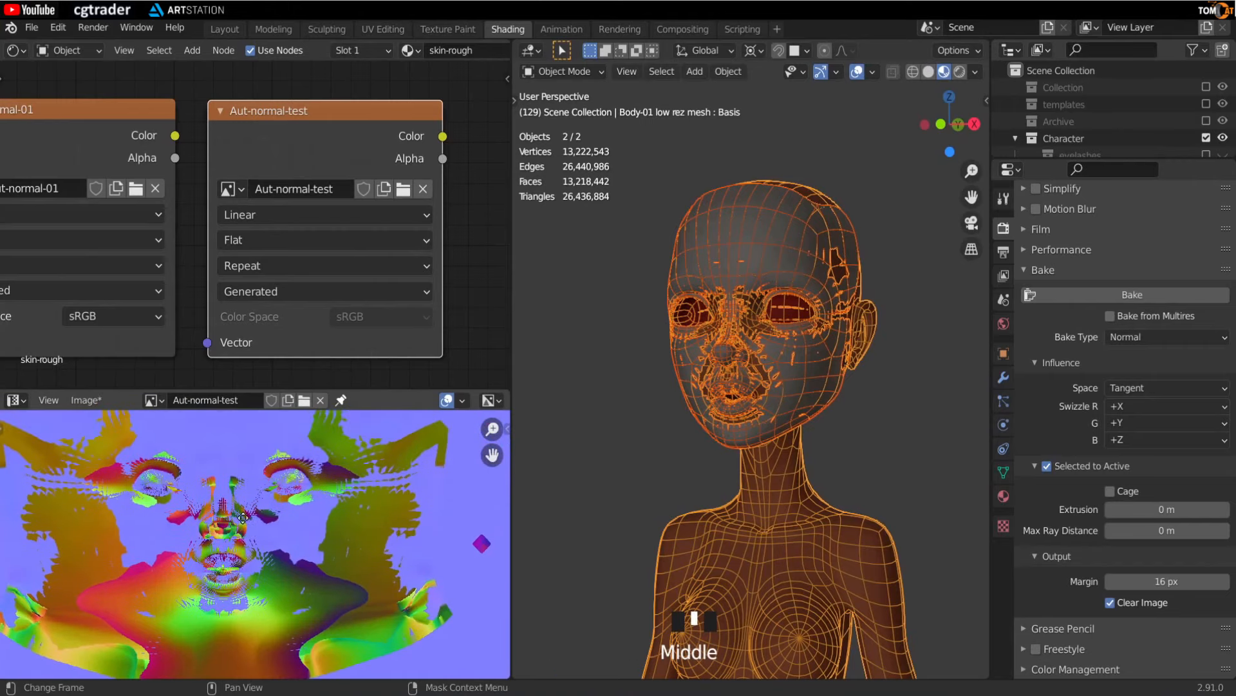
- Set the extrusion to 0.5 m and bake the normal map again
{"action": "left_click", "coordinate": [1167, 509]}
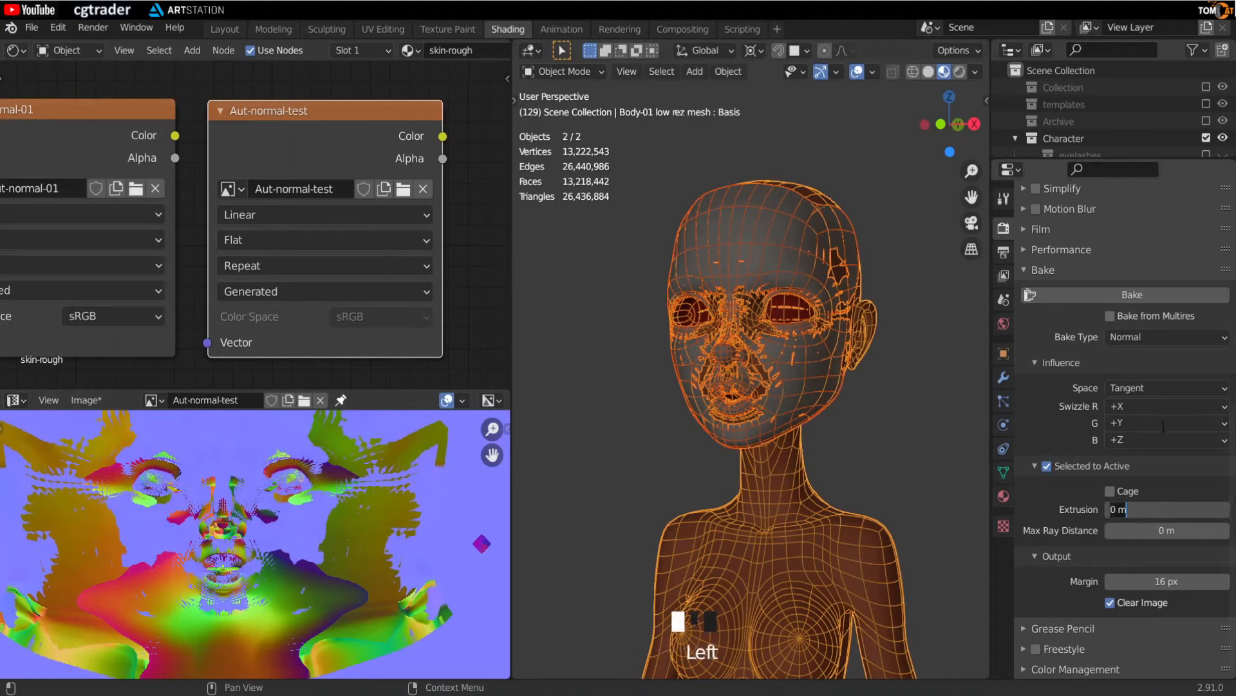
{"action": "type", "text": "0.5"}
{"action": "key", "text": "Return"}
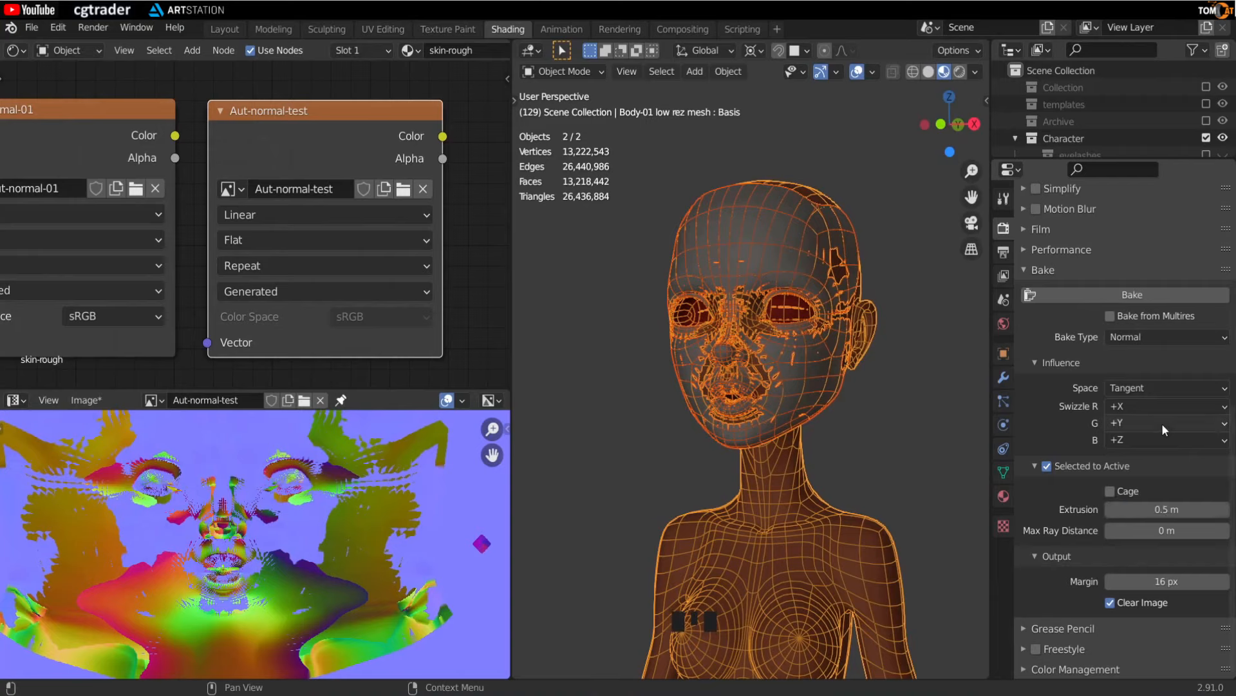
{"action": "left_click", "coordinate": [1115, 298]}
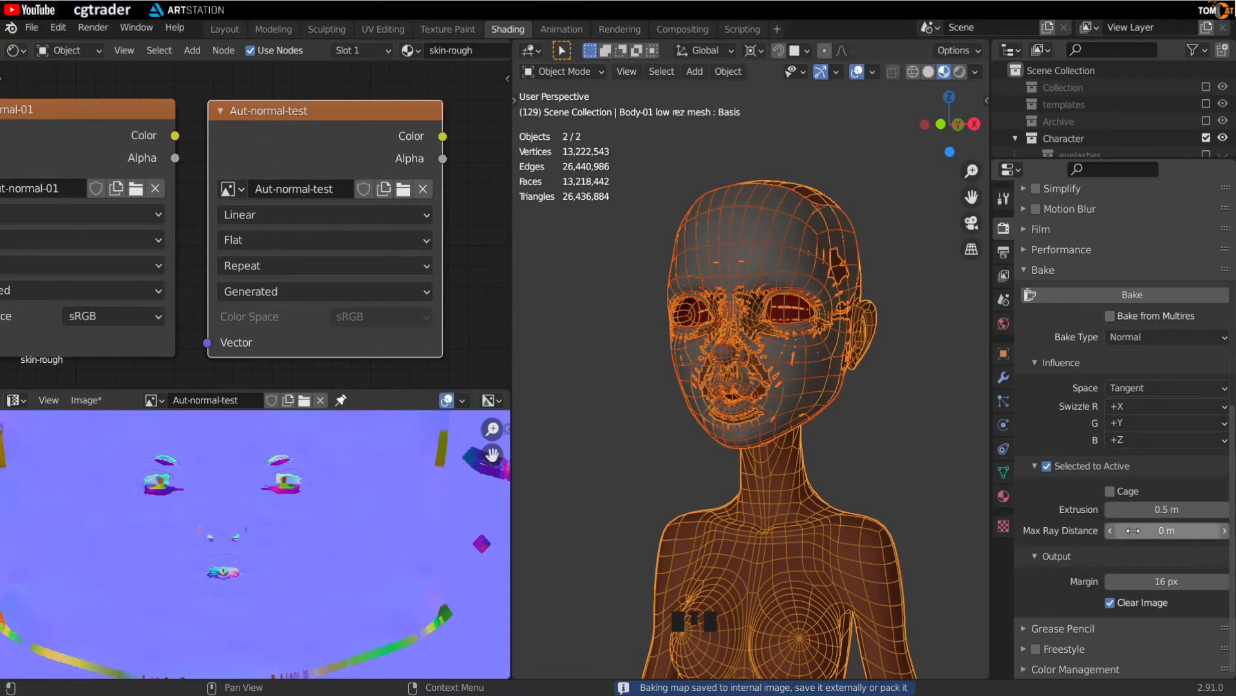
- Inspect the re-baked normal map and the mouth area of the head mesh
{"action": "scroll", "coordinate": [247, 572], "scroll_direction": "up", "scroll_amount": 2}
{"action": "middle_click_drag", "start_coordinate": [247, 589], "coordinate": [326, 497]}
{"action": "scroll", "coordinate": [290, 530], "scroll_direction": "up", "scroll_amount": 2}
{"action": "scroll", "coordinate": [299, 588], "scroll_direction": "down", "scroll_amount": 3}
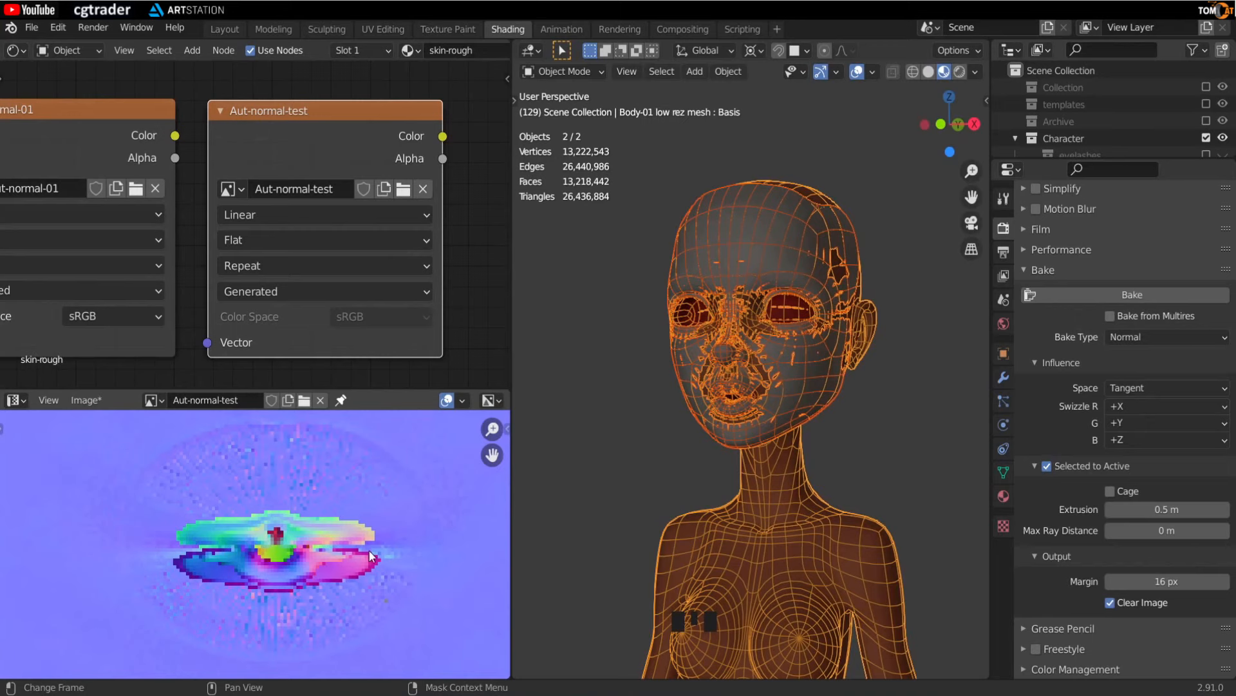
{"action": "scroll", "coordinate": [680, 427], "scroll_direction": "up", "scroll_amount": 5}
{"action": "middle_click_drag", "start_coordinate": [675, 432], "coordinate": [705, 415]}
{"action": "scroll", "coordinate": [740, 416], "scroll_direction": "up", "scroll_amount": 2}
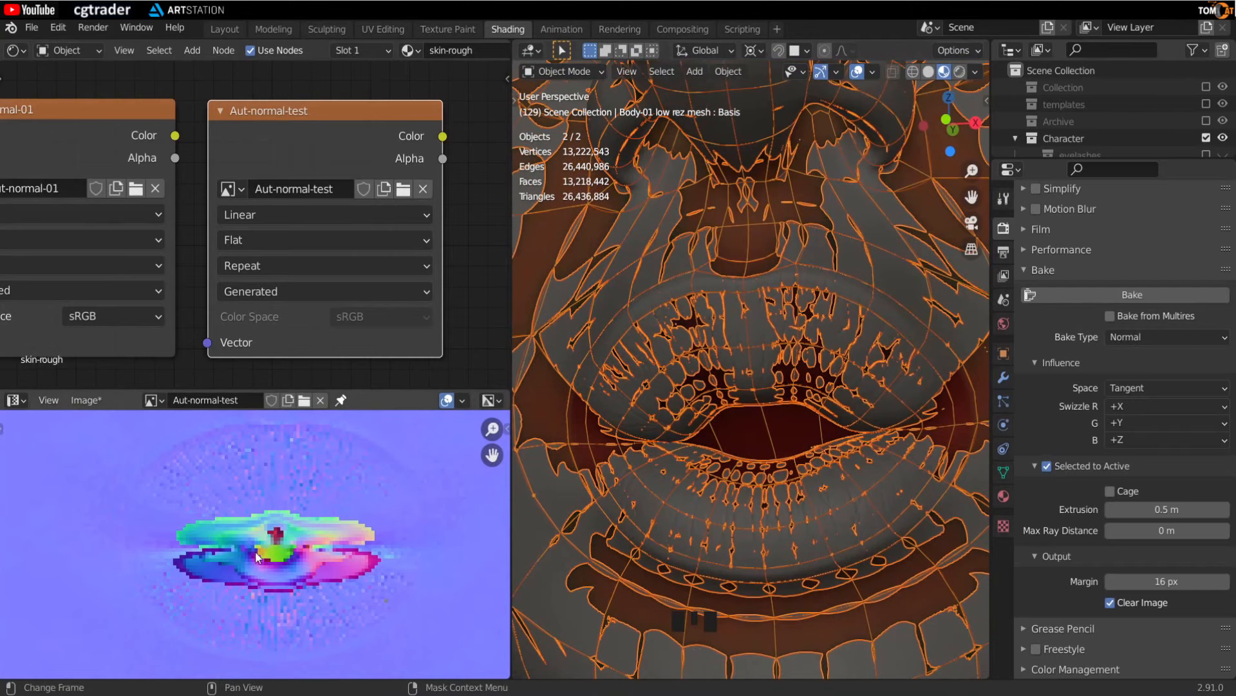
{"action": "scroll", "coordinate": [748, 432], "scroll_direction": "down", "scroll_amount": 1}
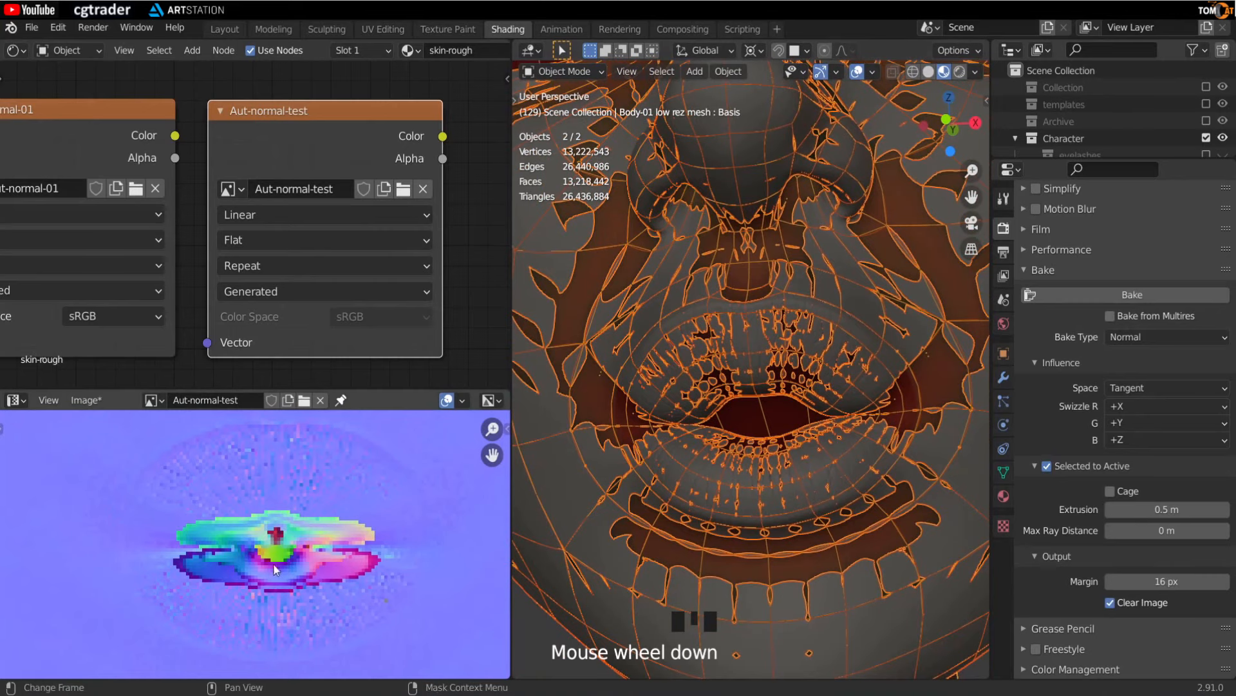
{"action": "scroll", "coordinate": [291, 538], "scroll_direction": "down", "scroll_amount": 1}
{"action": "middle_click_drag", "start_coordinate": [708, 451], "coordinate": [760, 412]}
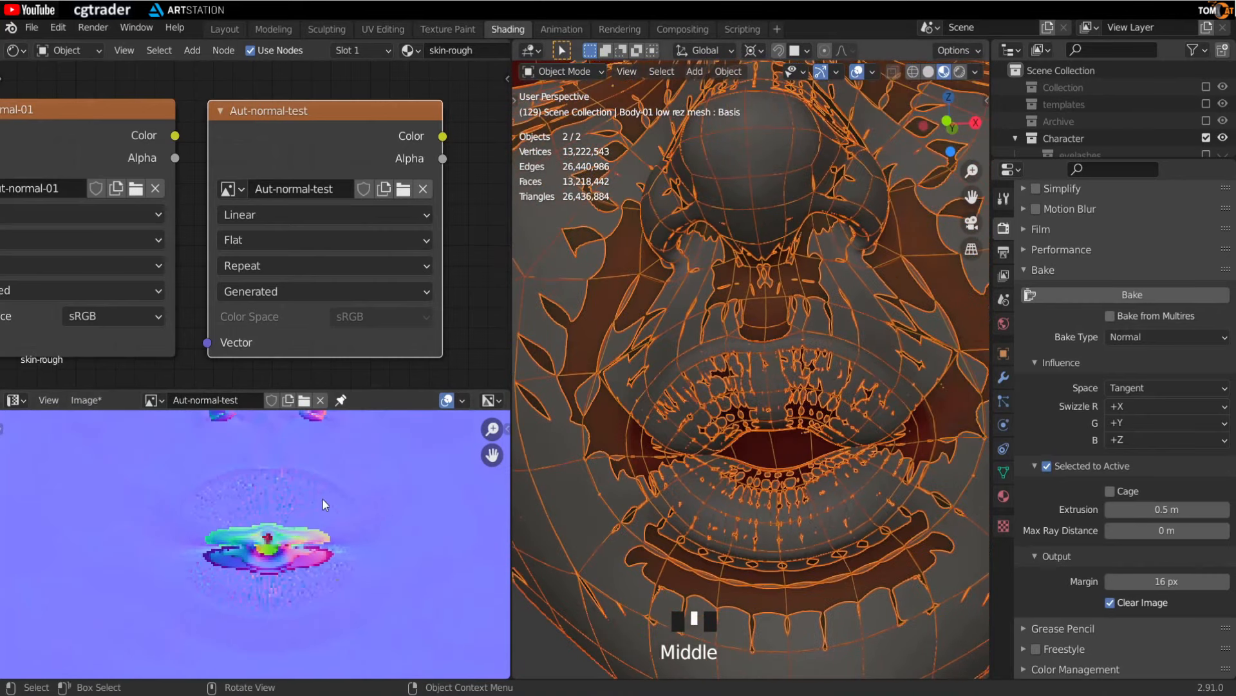
{"action": "scroll", "coordinate": [294, 512], "scroll_direction": "down", "scroll_amount": 2}
{"action": "middle_click_drag", "start_coordinate": [294, 512], "coordinate": [286, 539]}
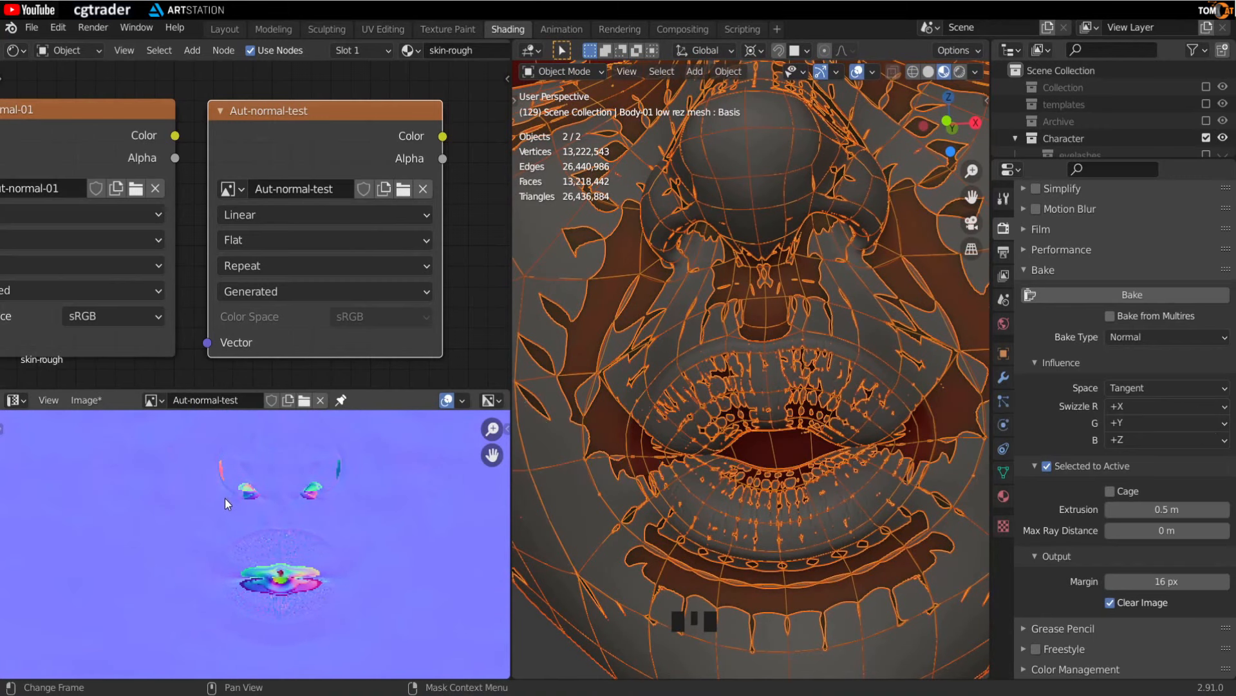
{"action": "scroll", "coordinate": [214, 486], "scroll_direction": "up", "scroll_amount": 2}
{"action": "middle_click_drag", "start_coordinate": [214, 486], "coordinate": [223, 547]}
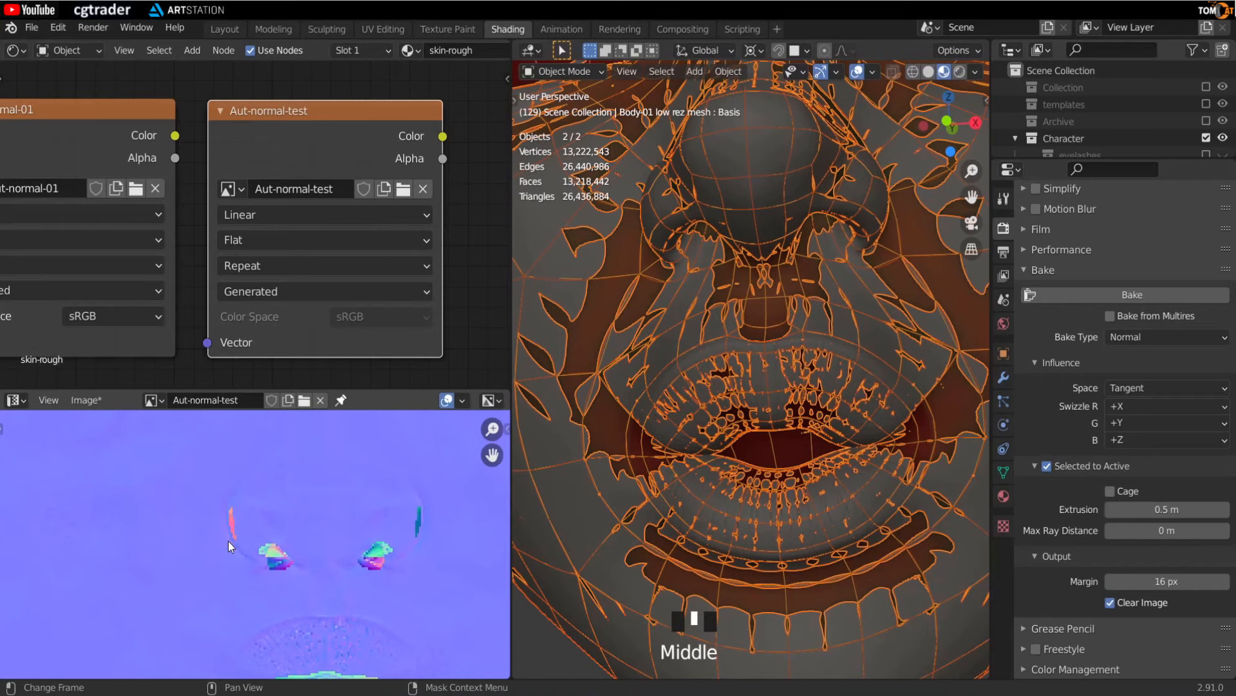
{"action": "scroll", "coordinate": [220, 512], "scroll_direction": "up", "scroll_amount": 3}
{"action": "scroll", "coordinate": [225, 554], "scroll_direction": "down", "scroll_amount": 3}
{"action": "middle_click_drag", "start_coordinate": [230, 559], "coordinate": [246, 612]}
{"action": "scroll", "coordinate": [234, 541], "scroll_direction": "down", "scroll_amount": 2}
{"action": "scroll", "coordinate": [248, 532], "scroll_direction": "up", "scroll_amount": 4}
{"action": "scroll", "coordinate": [239, 562], "scroll_direction": "up", "scroll_amount": 2}
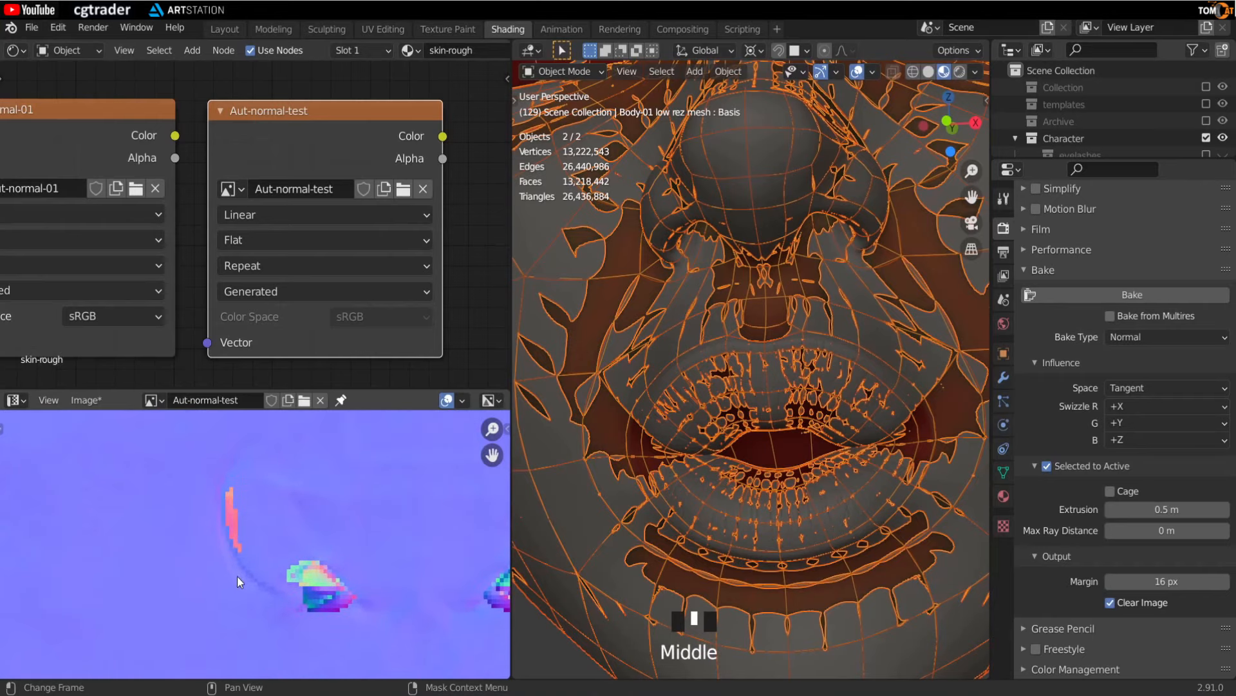
- Inspect the re-baked normal map closely in the image editor
{"action": "scroll", "coordinate": [234, 543], "scroll_direction": "down", "scroll_amount": 3}
{"action": "mouse_move", "coordinate": [234, 543]}
{"action": "middle_mouse_down"}
{"action": "mouse_move", "coordinate": [219, 535]}
{"action": "mouse_move", "coordinate": [219, 546]}
{"action": "middle_mouse_up"}
{"action": "scroll", "coordinate": [225, 537], "scroll_direction": "down", "scroll_amount": 5}
{"action": "middle_click_drag", "start_coordinate": [241, 494], "coordinate": [121, 497]}
{"action": "scroll", "coordinate": [122, 496], "scroll_direction": "up", "scroll_amount": 2}
{"action": "middle_click_drag", "start_coordinate": [177, 570], "coordinate": [321, 520]}
{"action": "scroll", "coordinate": [222, 521], "scroll_direction": "up", "scroll_amount": 2}
{"action": "scroll", "coordinate": [251, 548], "scroll_direction": "up", "scroll_amount": 2}
{"action": "middle_click_drag", "start_coordinate": [242, 544], "coordinate": [262, 573]}
{"action": "scroll", "coordinate": [221, 549], "scroll_direction": "down", "scroll_amount": 3}
{"action": "scroll", "coordinate": [281, 587], "scroll_direction": "up", "scroll_amount": 2}
{"action": "scroll", "coordinate": [215, 530], "scroll_direction": "down", "scroll_amount": 1}
{"action": "scroll", "coordinate": [199, 534], "scroll_direction": "down", "scroll_amount": 1}
{"action": "middle_click_drag", "start_coordinate": [200, 535], "coordinate": [58, 482]}
{"action": "scroll", "coordinate": [219, 518], "scroll_direction": "down", "scroll_amount": 2}
{"action": "scroll", "coordinate": [261, 547], "scroll_direction": "down", "scroll_amount": 5}
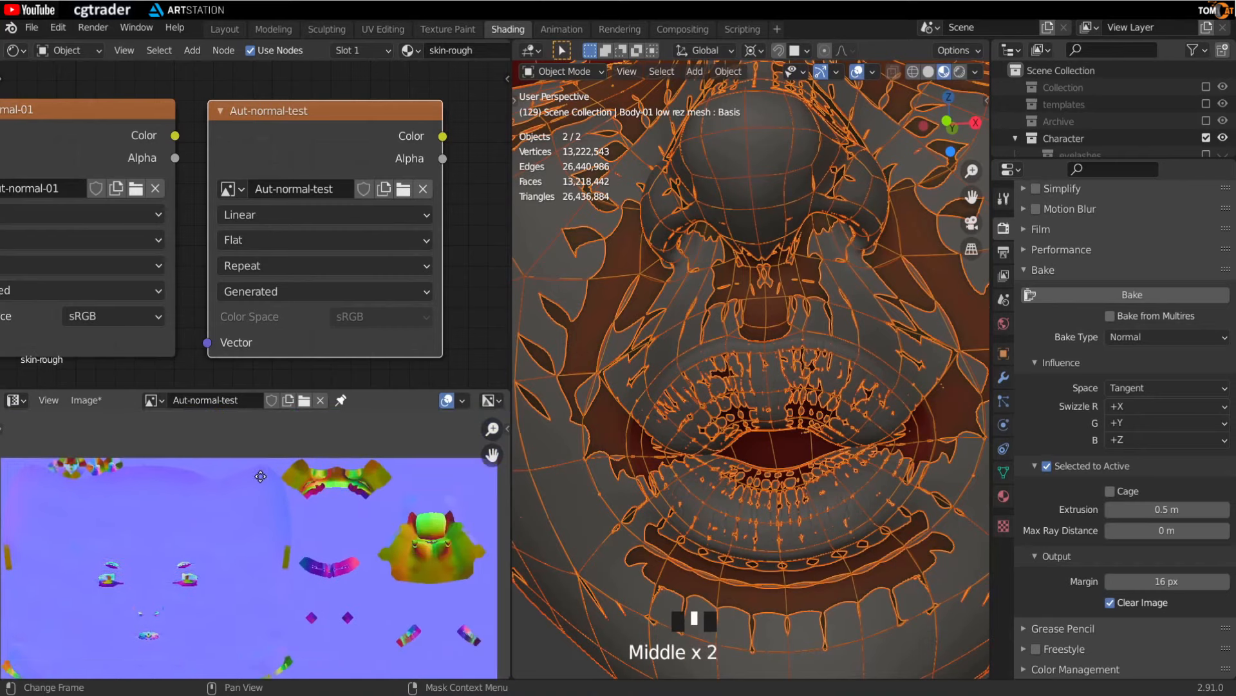
{"action": "scroll", "coordinate": [258, 509], "scroll_direction": "down", "scroll_amount": 1}
{"action": "scroll", "coordinate": [258, 509], "scroll_direction": "down", "scroll_amount": 2}
{"action": "middle_click_drag", "start_coordinate": [263, 508], "coordinate": [342, 461]}
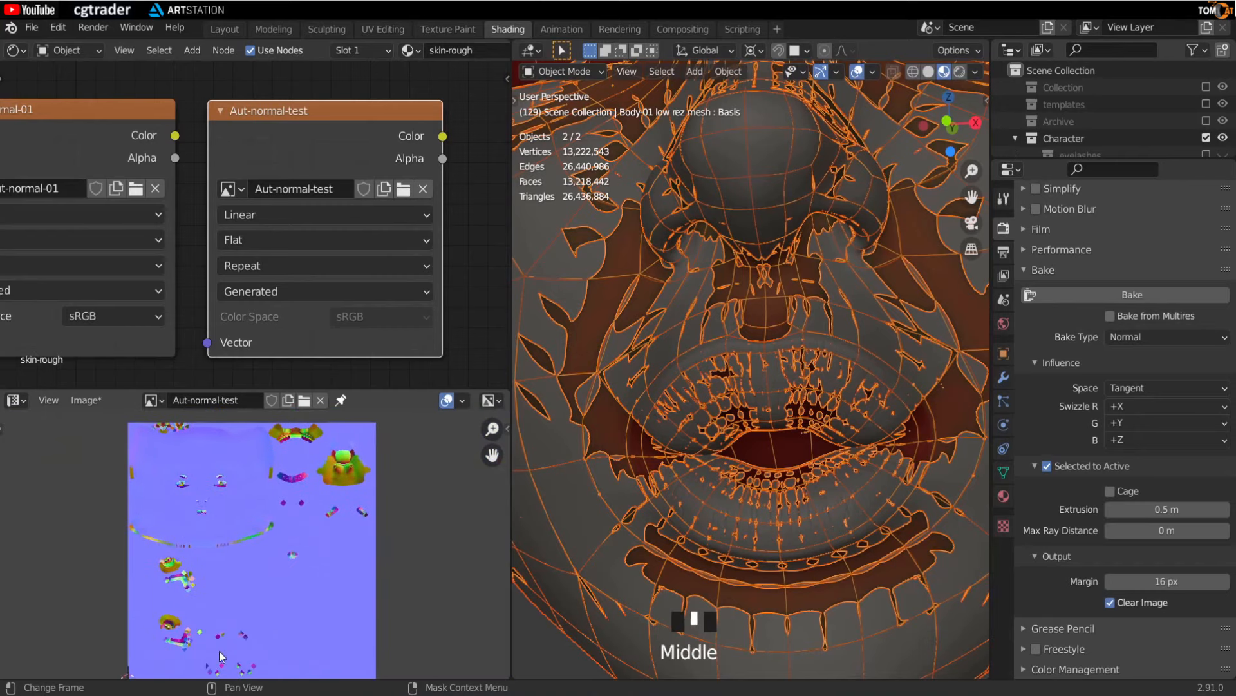
{"action": "middle_click_drag", "start_coordinate": [248, 632], "coordinate": [292, 635]}
{"action": "scroll", "coordinate": [205, 581], "scroll_direction": "up", "scroll_amount": 3}
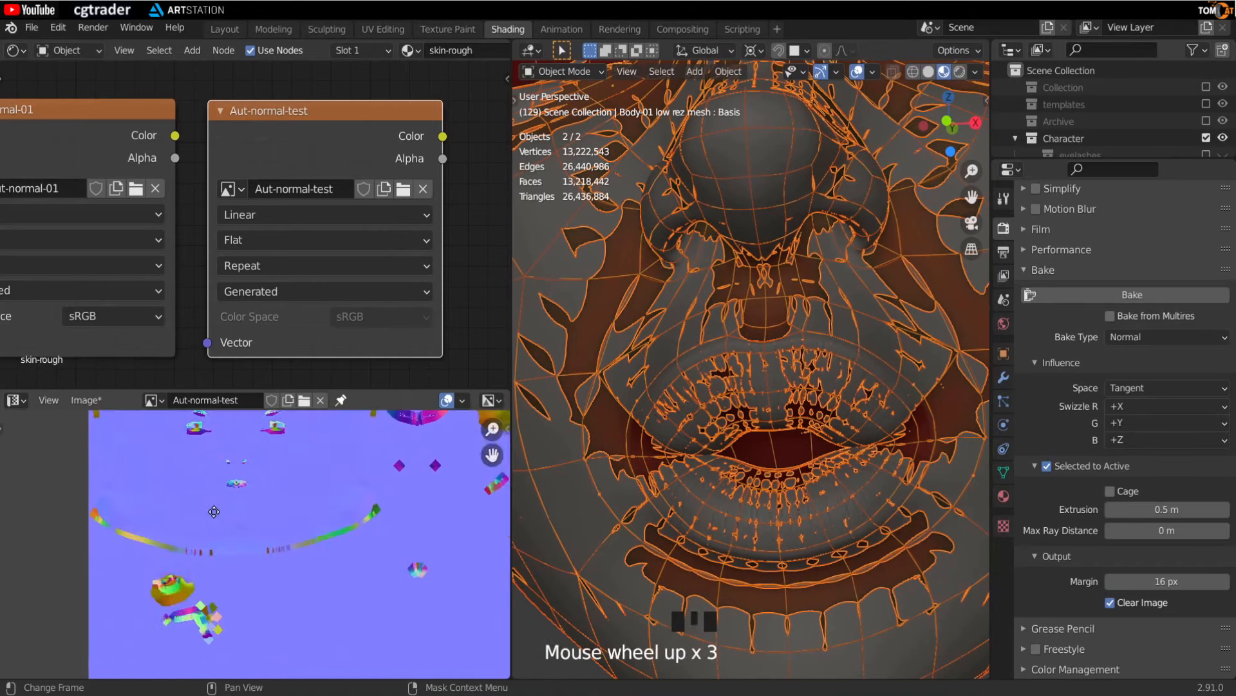
{"action": "scroll", "coordinate": [205, 580], "scroll_direction": "up", "scroll_amount": 2}
{"action": "middle_click_drag", "start_coordinate": [205, 579], "coordinate": [215, 541]}
{"action": "scroll", "coordinate": [214, 541], "scroll_direction": "up", "scroll_amount": 1}
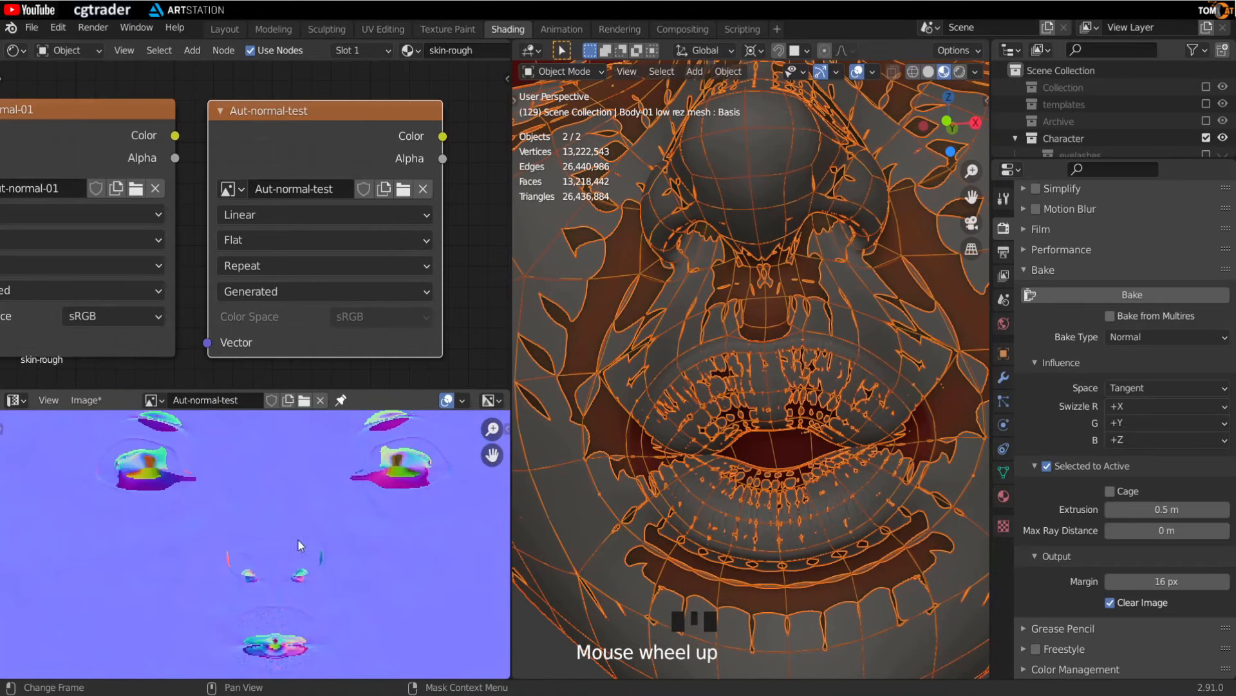
{"action": "scroll", "coordinate": [252, 454], "scroll_direction": "down", "scroll_amount": 1}
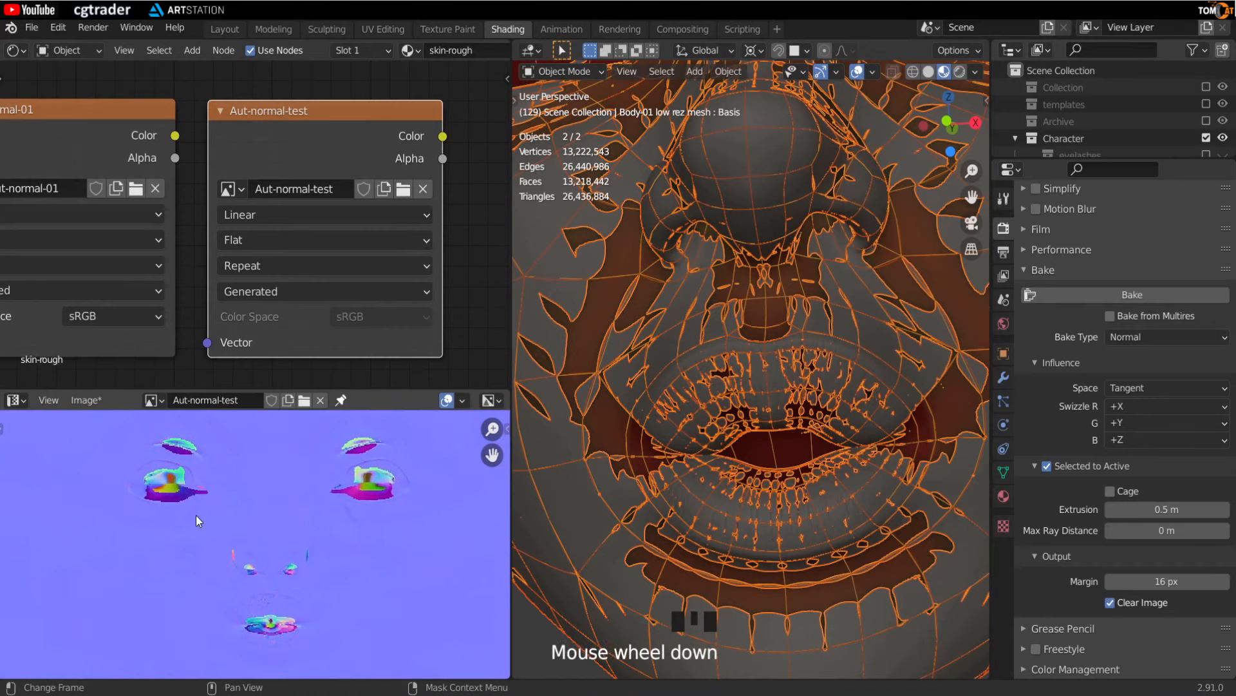
{"action": "middle_click_drag", "start_coordinate": [147, 573], "coordinate": [137, 544]}
{"action": "scroll", "coordinate": [136, 545], "scroll_direction": "up", "scroll_amount": 1}
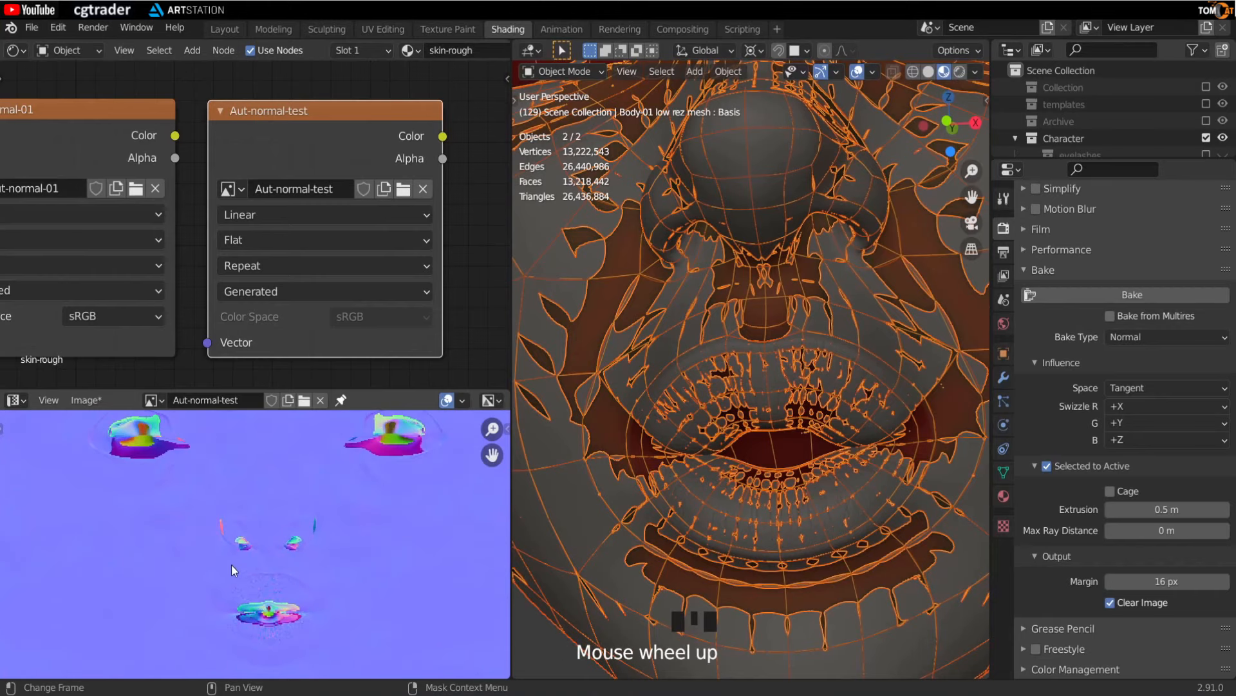
{"action": "scroll", "coordinate": [810, 369], "scroll_direction": "down", "scroll_amount": 5}
{"action": "scroll", "coordinate": [802, 376], "scroll_direction": "down", "scroll_amount": 2}
- Make the Aut-normal-01 image texture node active and display Aut-normal-01 in the image editor
{"action": "middle_click_drag", "start_coordinate": [805, 399], "coordinate": [647, 427]}
{"action": "left_click", "coordinate": [616, 381]}
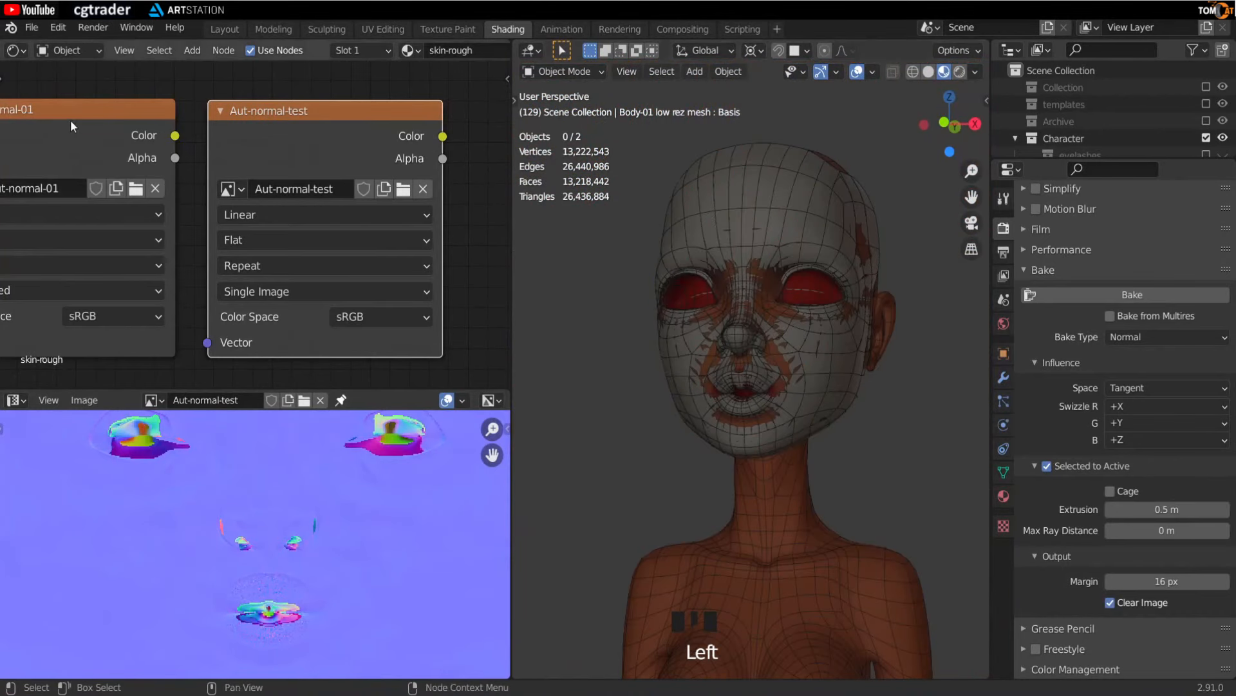
{"action": "middle_click_drag", "start_coordinate": [197, 214], "coordinate": [284, 206]}
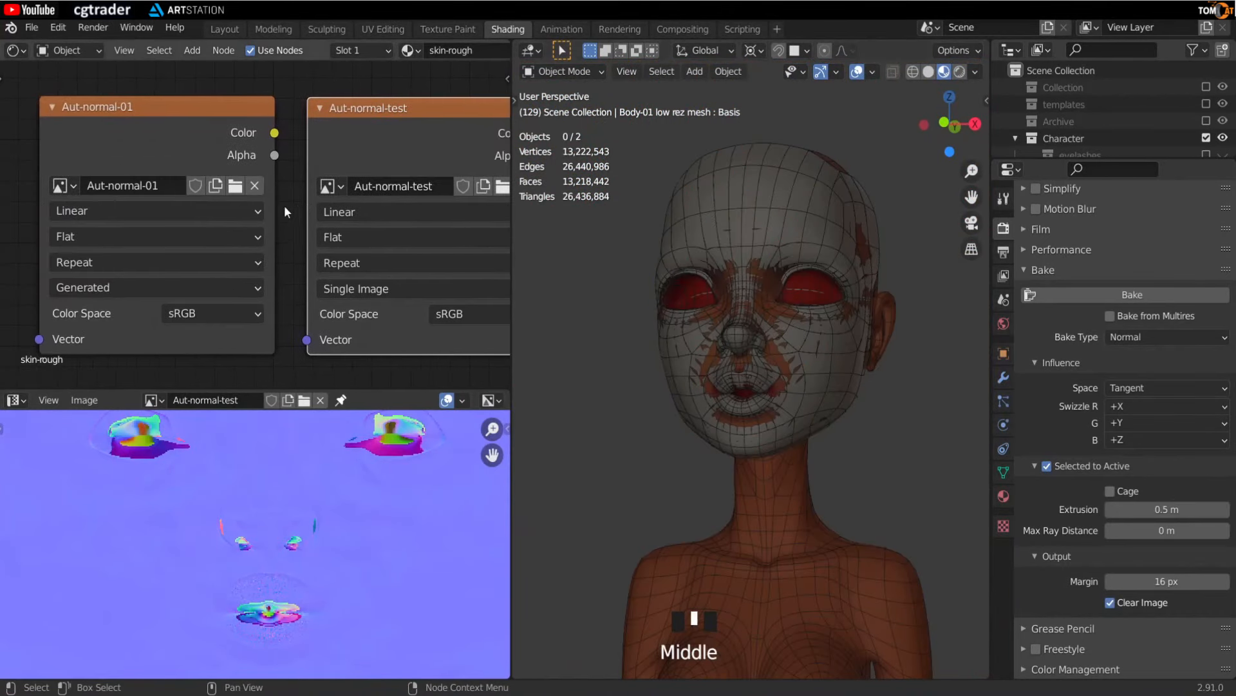
{"action": "left_click", "coordinate": [110, 107]}
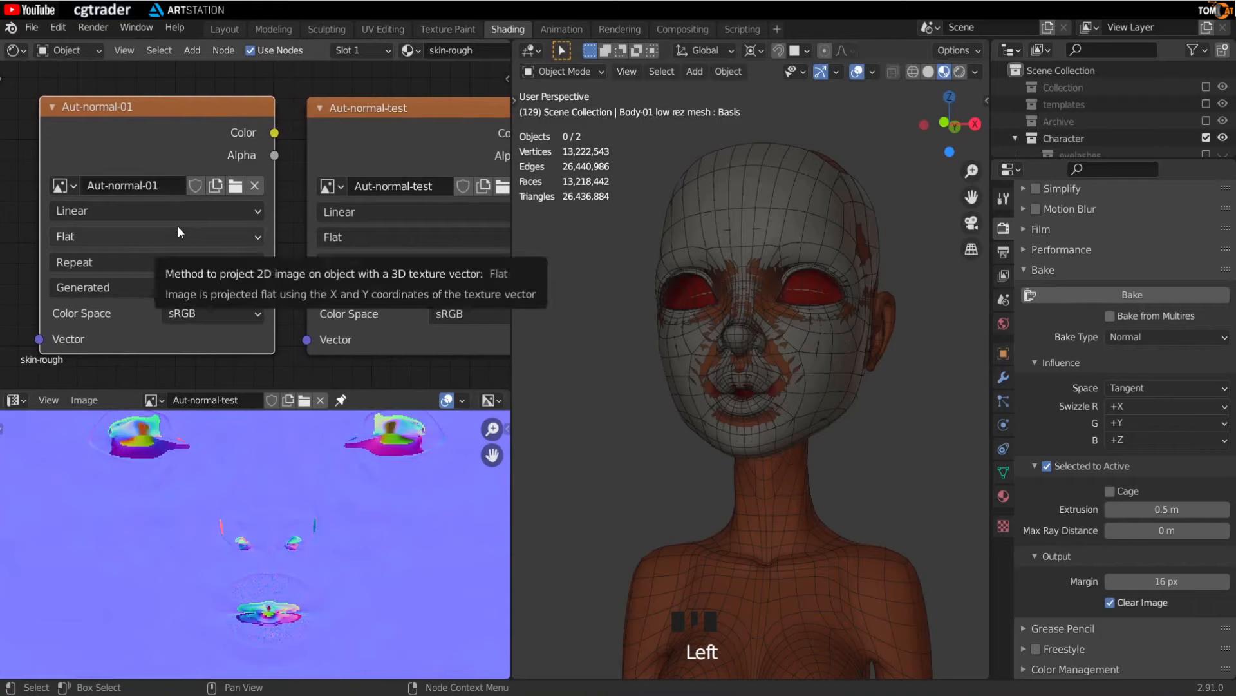
{"action": "left_click", "coordinate": [154, 401]}
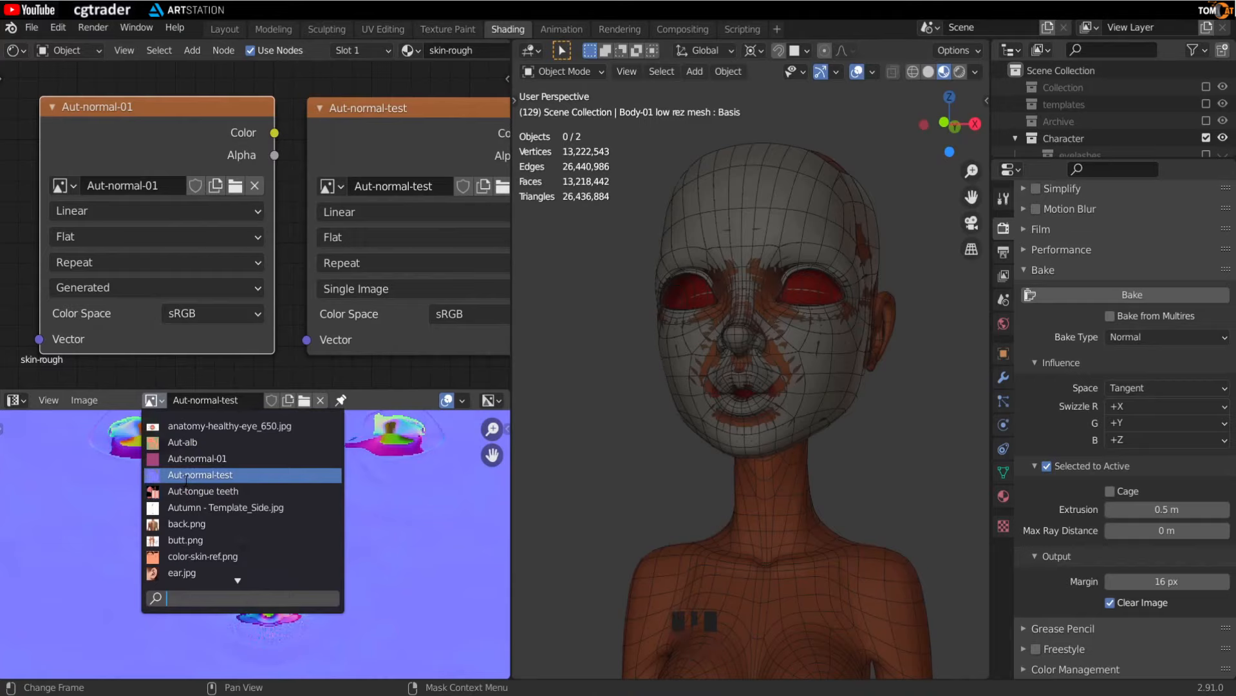
{"action": "left_click", "coordinate": [186, 459]}
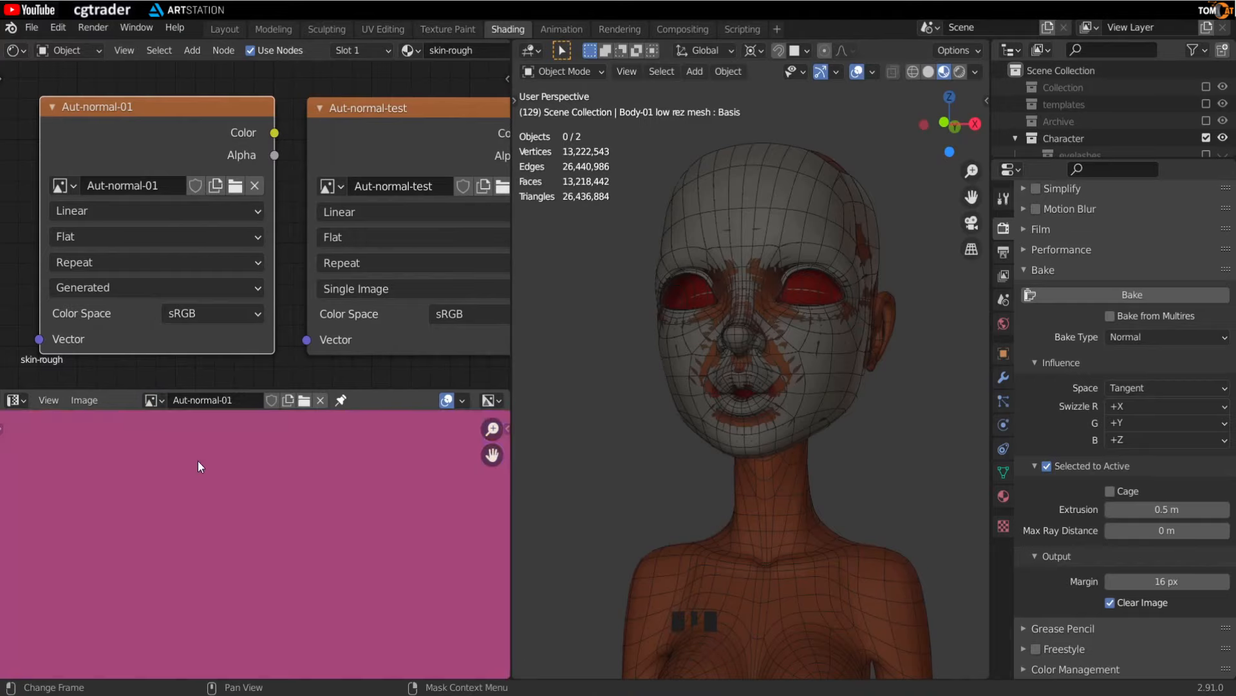
{"action": "scroll", "coordinate": [199, 460], "scroll_direction": "down", "scroll_amount": 13}
{"action": "scroll", "coordinate": [200, 458], "scroll_direction": "up", "scroll_amount": 1}
{"action": "middle_click_drag", "start_coordinate": [197, 451], "coordinate": [192, 450]}
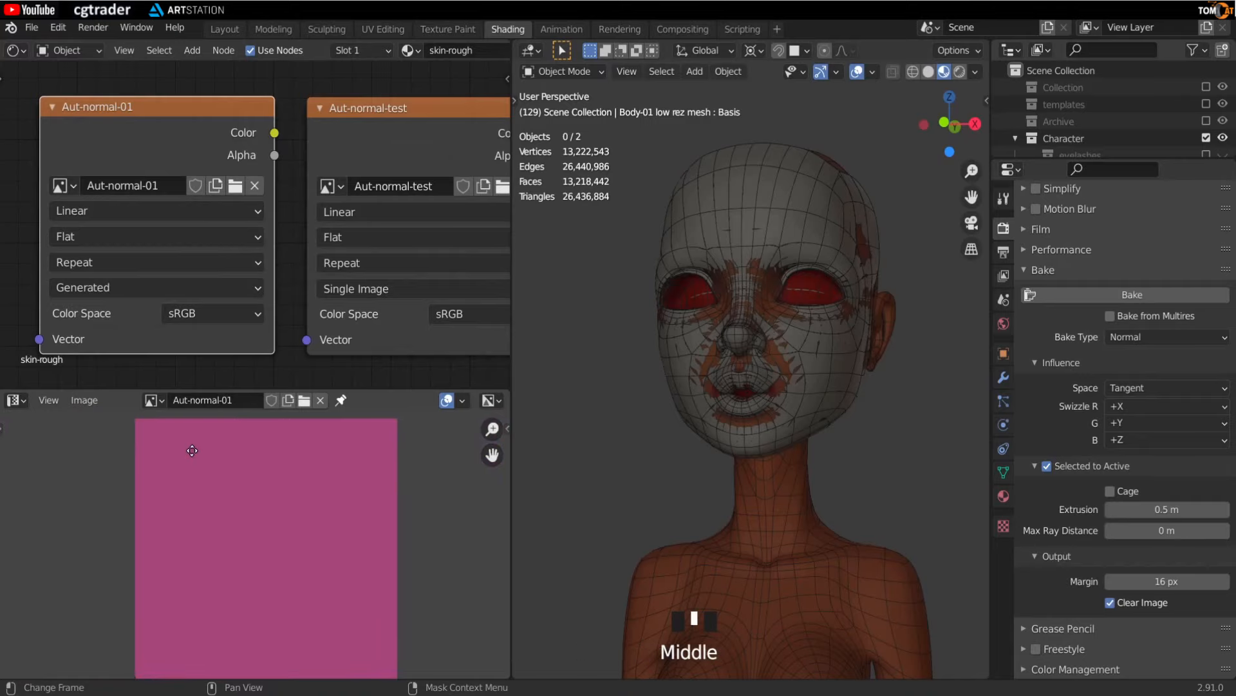
- Select the high-res sculpt, then the low-res mesh as active, and bake the normal map into Aut-normal-01
{"action": "left_click", "coordinate": [195, 110]}
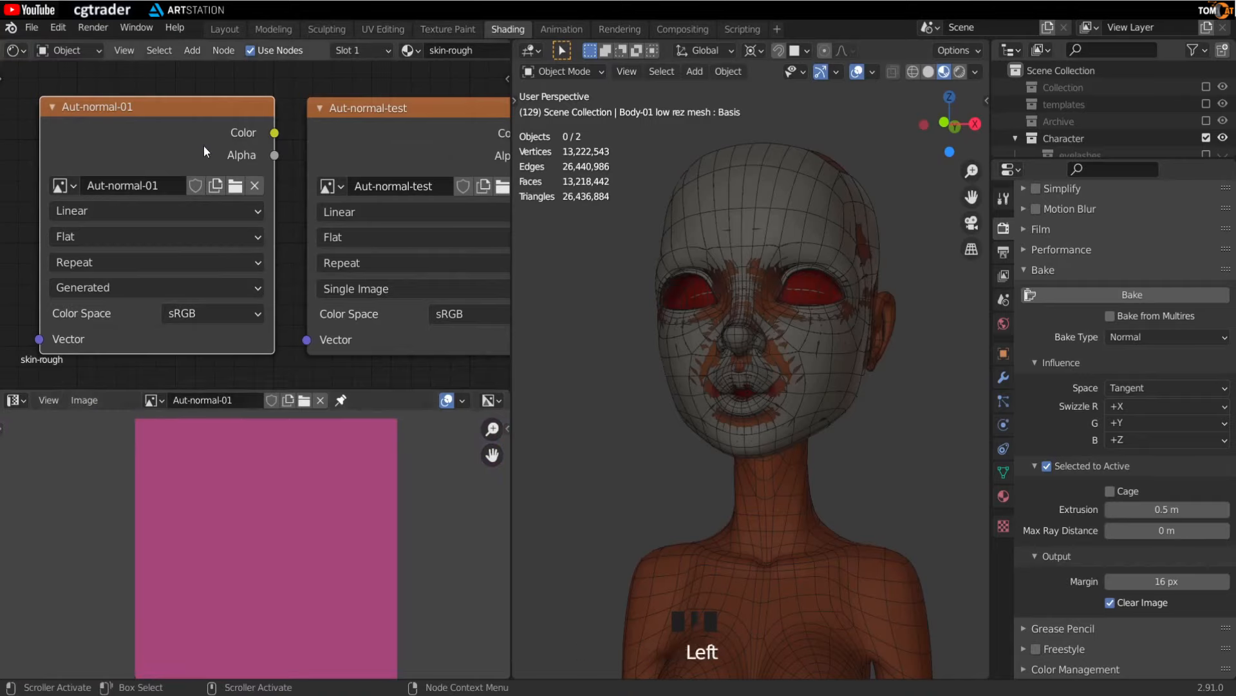
{"action": "left_click", "coordinate": [738, 234]}
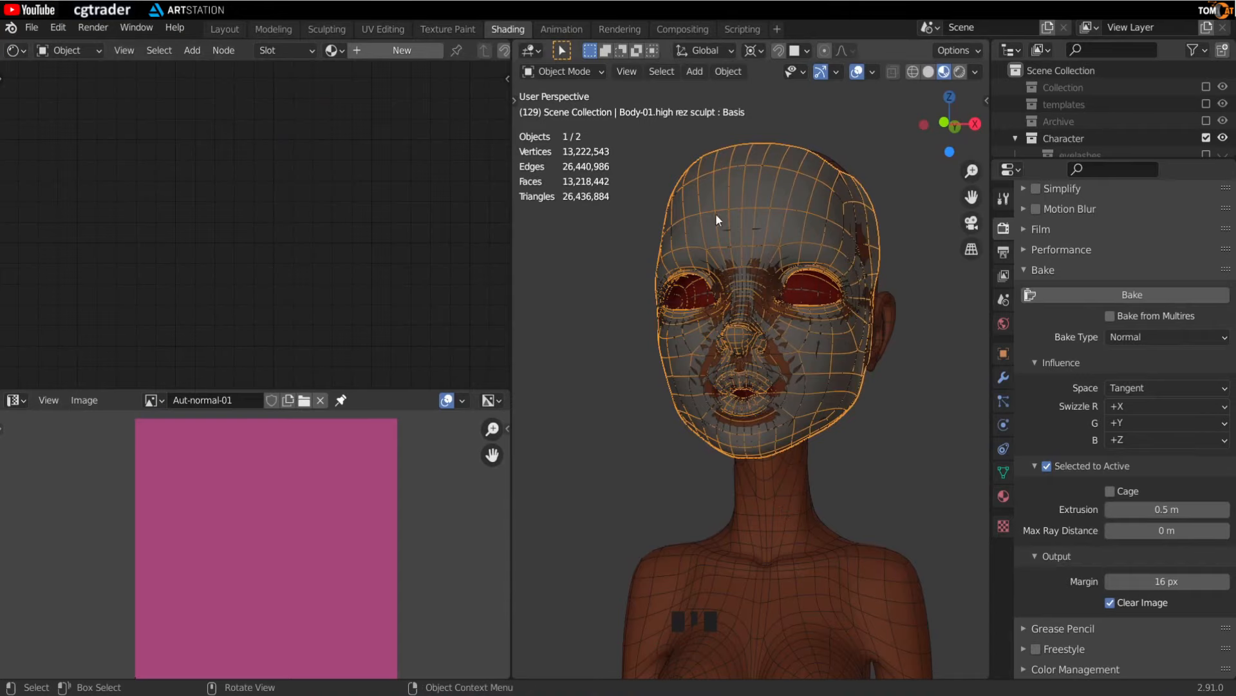
{"action": "left_click", "coordinate": [773, 512], "text": "shift"}
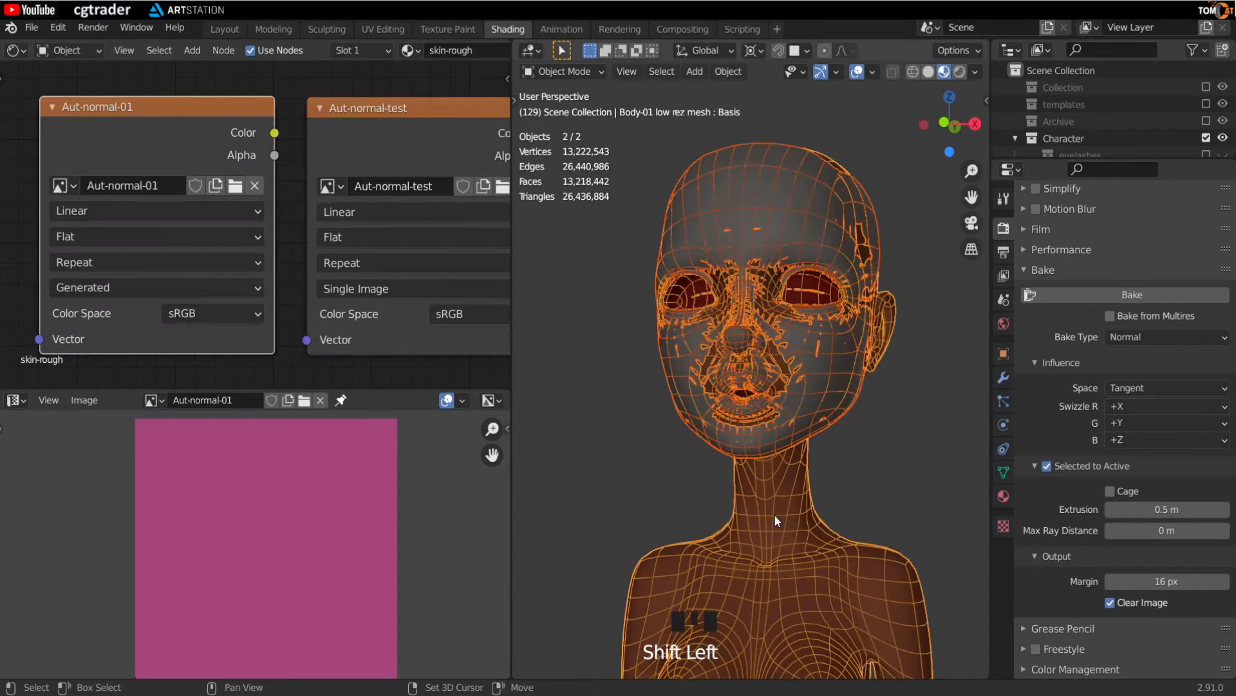
{"action": "mouse_move", "coordinate": [145, 110]}
{"action": "left_mouse_down"}
{"action": "mouse_move", "coordinate": [169, 111]}
{"action": "mouse_move", "coordinate": [129, 111]}
{"action": "mouse_move", "coordinate": [143, 104]}
{"action": "left_mouse_up"}
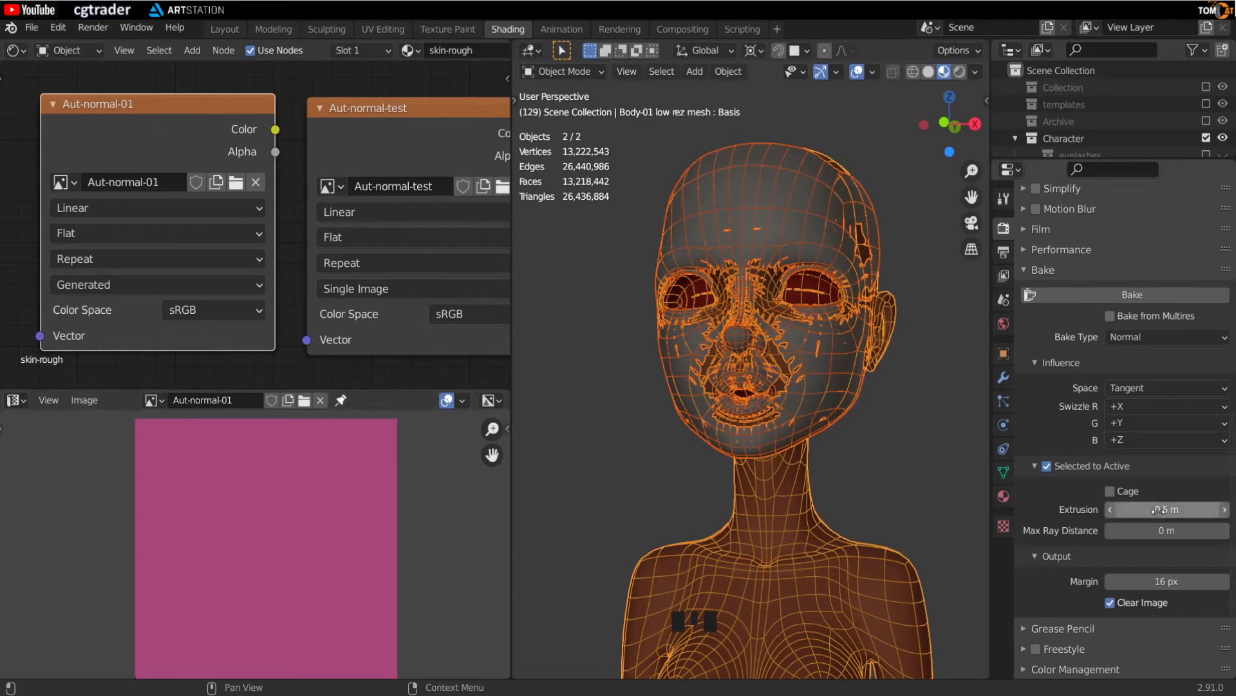
{"action": "left_click", "coordinate": [1086, 296]}
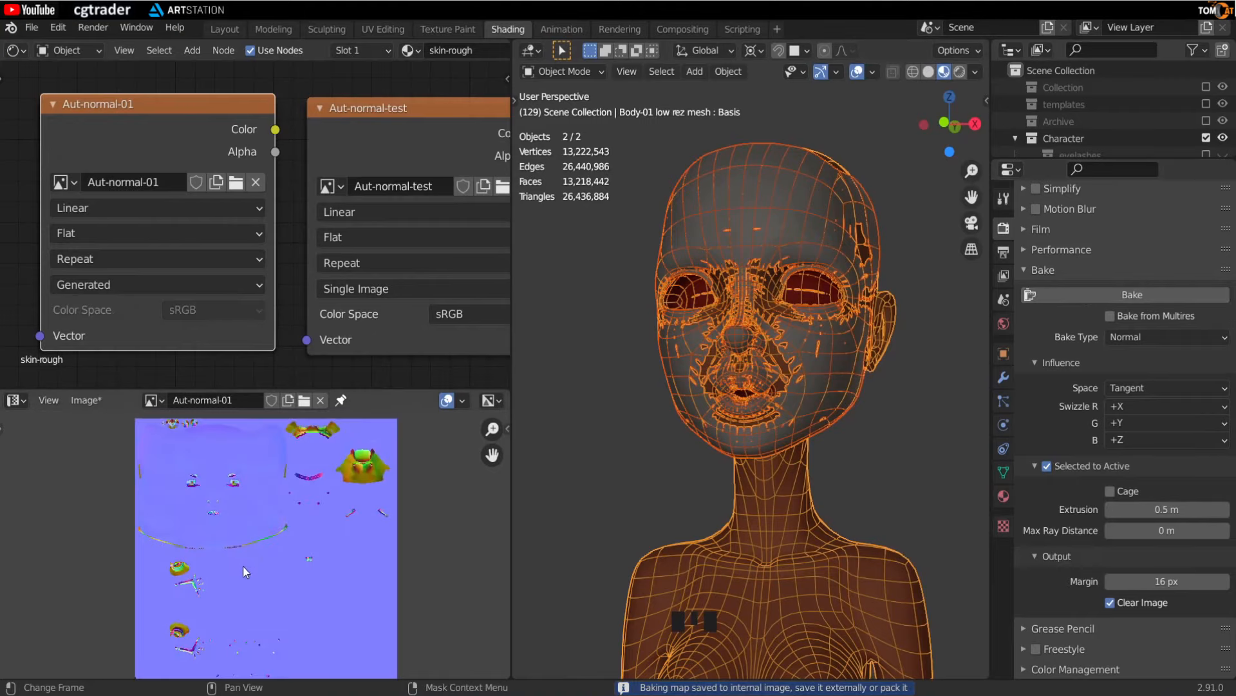
- Inspect the baked Aut-normal-01 map closely in an enlarged image editor
{"action": "scroll", "coordinate": [242, 566], "scroll_direction": "up", "scroll_amount": 1}
{"action": "middle_click_drag", "start_coordinate": [247, 537], "coordinate": [267, 552]}
{"action": "scroll", "coordinate": [248, 527], "scroll_direction": "up", "scroll_amount": 2}
{"action": "scroll", "coordinate": [225, 473], "scroll_direction": "up", "scroll_amount": 2}
{"action": "middle_click_drag", "start_coordinate": [225, 473], "coordinate": [214, 543]}
{"action": "scroll", "coordinate": [265, 558], "scroll_direction": "up", "scroll_amount": 2}
{"action": "scroll", "coordinate": [189, 522], "scroll_direction": "up", "scroll_amount": 4}
{"action": "middle_click_drag", "start_coordinate": [288, 538], "coordinate": [185, 454]}
{"action": "scroll", "coordinate": [318, 527], "scroll_direction": "up", "scroll_amount": 1}
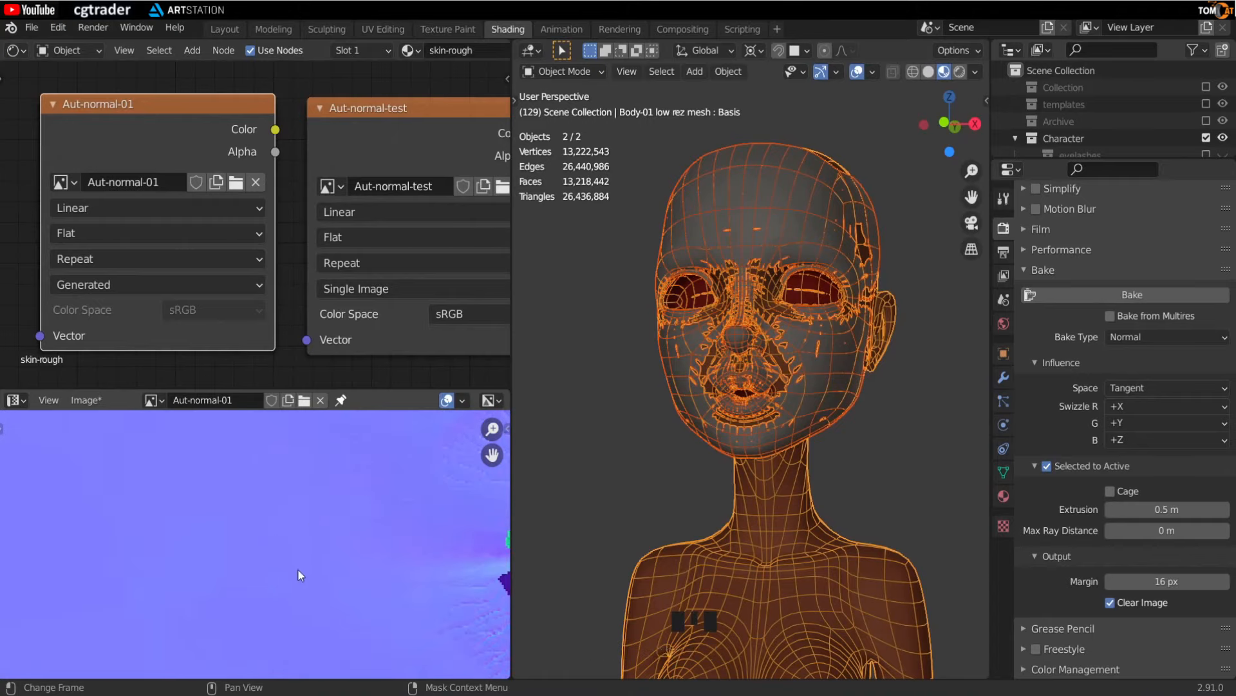
{"action": "middle_click_drag", "start_coordinate": [295, 568], "coordinate": [282, 617]}
{"action": "middle_click_drag", "start_coordinate": [168, 527], "coordinate": [206, 496]}
{"action": "scroll", "coordinate": [191, 532], "scroll_direction": "up", "scroll_amount": 2}
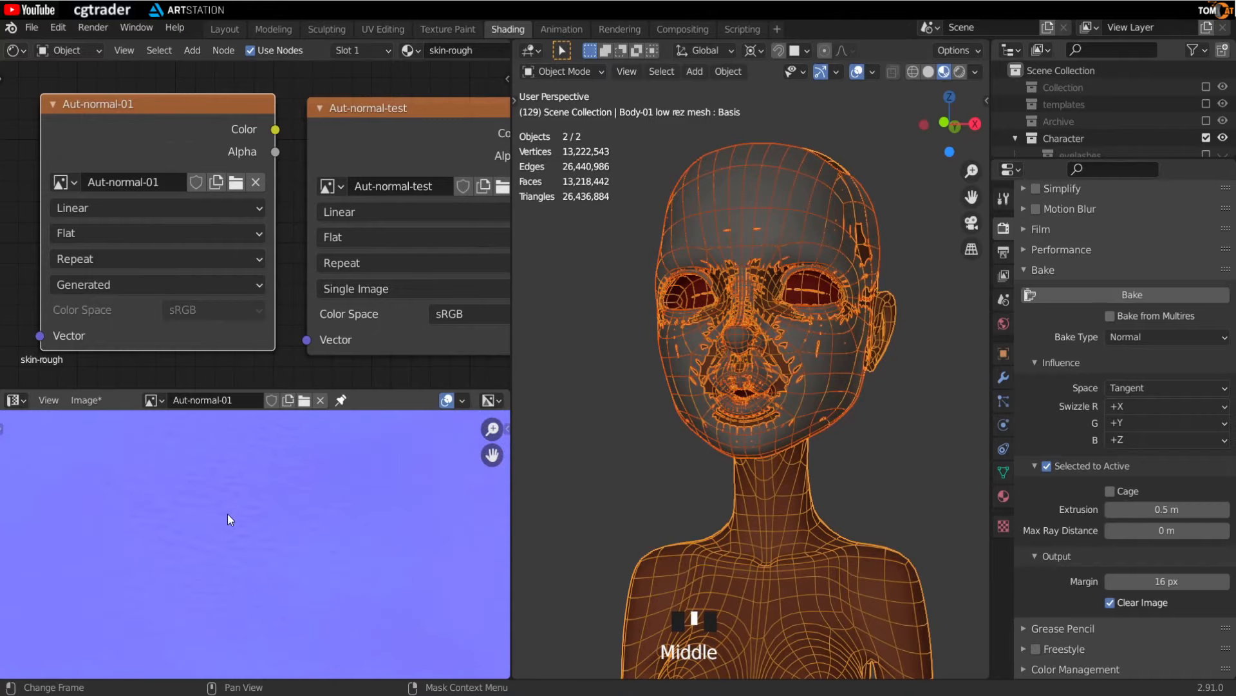
{"action": "left_click_drag", "start_coordinate": [231, 391], "coordinate": [222, 94]}
{"action": "left_click_drag", "start_coordinate": [512, 364], "coordinate": [674, 358]}
{"action": "scroll", "coordinate": [408, 422], "scroll_direction": "down", "scroll_amount": 5}
{"action": "middle_click_drag", "start_coordinate": [408, 421], "coordinate": [354, 428]}
{"action": "scroll", "coordinate": [353, 427], "scroll_direction": "up", "scroll_amount": 6}
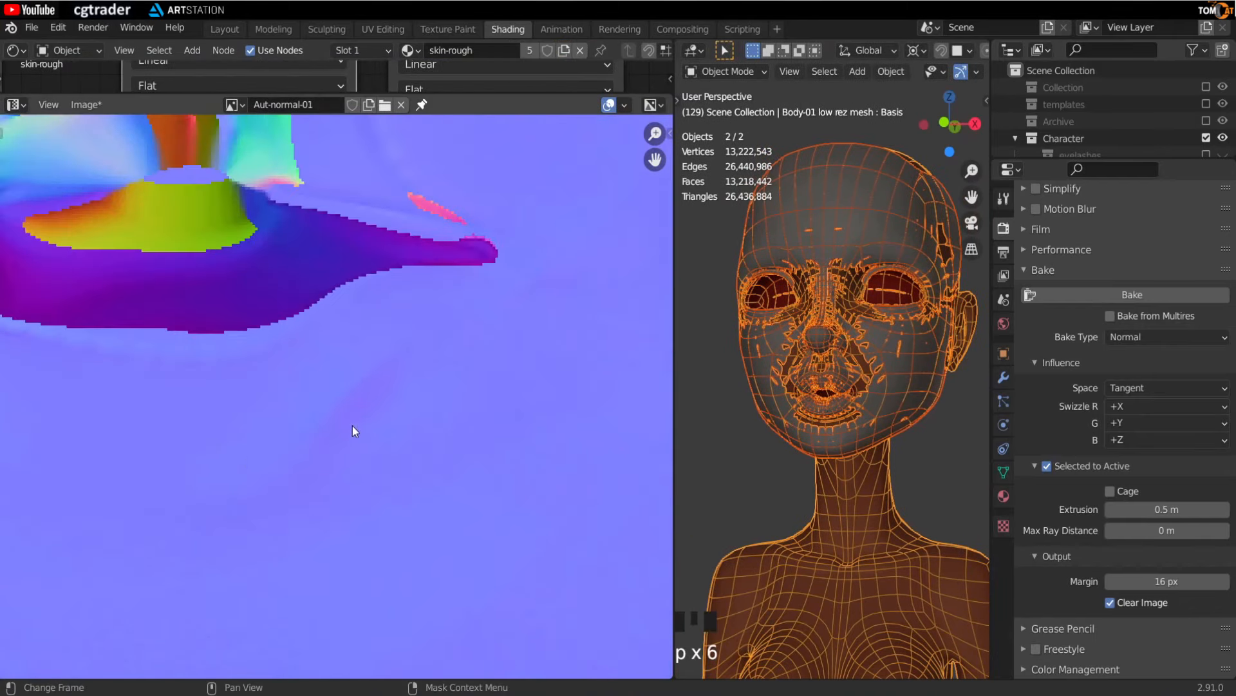
{"action": "scroll", "coordinate": [251, 461], "scroll_direction": "down", "scroll_amount": 3}
{"action": "middle_click_drag", "start_coordinate": [468, 487], "coordinate": [271, 422]}
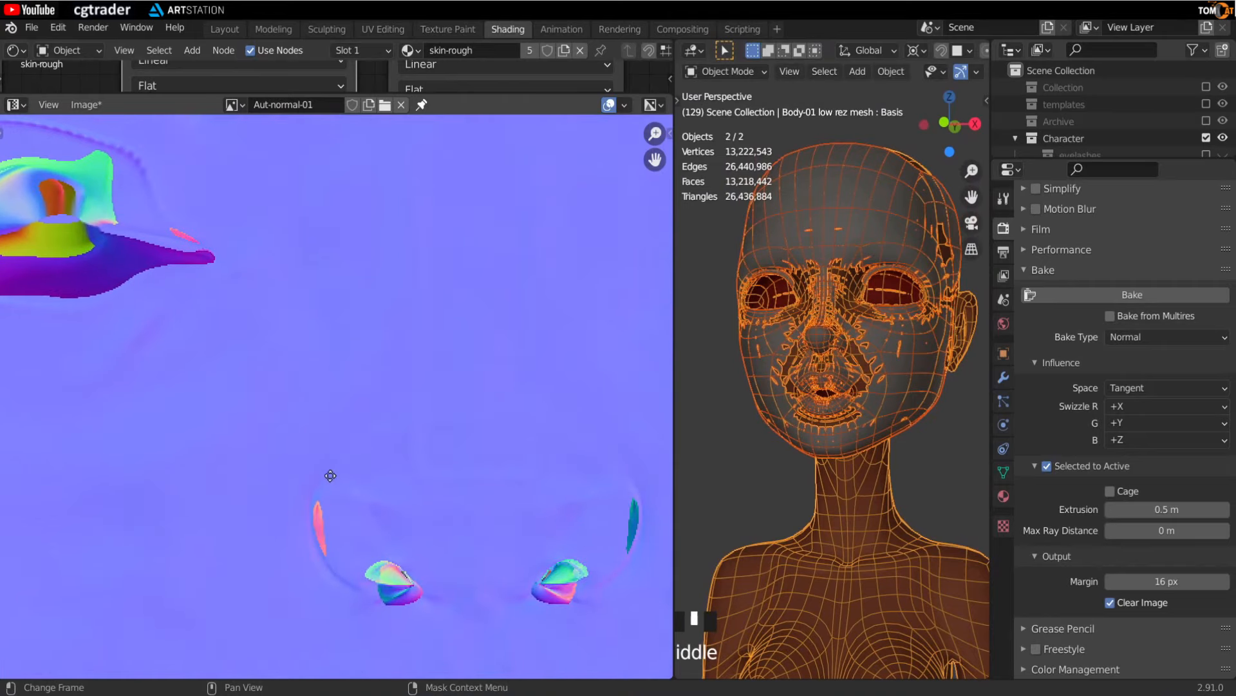
{"action": "scroll", "coordinate": [347, 547], "scroll_direction": "down", "scroll_amount": 2}
{"action": "scroll", "coordinate": [335, 566], "scroll_direction": "up", "scroll_amount": 1}
{"action": "middle_click_drag", "start_coordinate": [335, 567], "coordinate": [345, 472]}
{"action": "scroll", "coordinate": [361, 517], "scroll_direction": "up", "scroll_amount": 4}
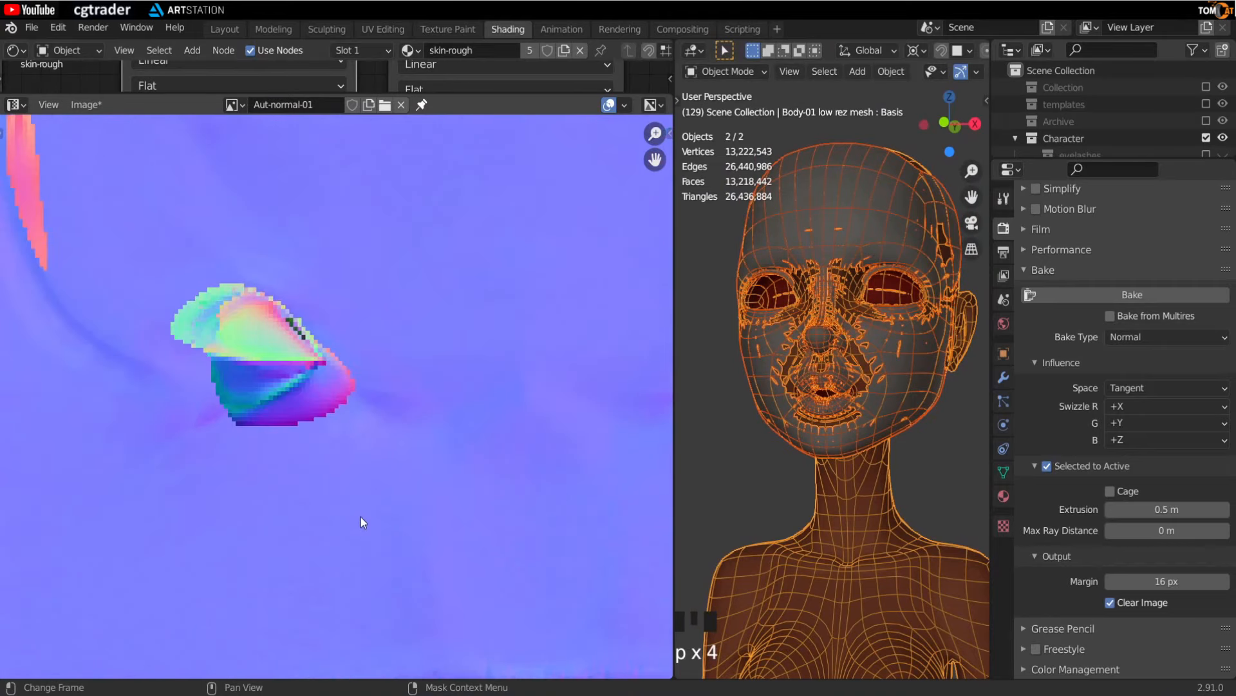
{"action": "middle_click_drag", "start_coordinate": [360, 522], "coordinate": [296, 412]}
{"action": "scroll", "coordinate": [334, 479], "scroll_direction": "down", "scroll_amount": 3}
{"action": "middle_click_drag", "start_coordinate": [277, 528], "coordinate": [372, 343]}
{"action": "scroll", "coordinate": [373, 343], "scroll_direction": "down", "scroll_amount": 1}
{"action": "middle_click_drag", "start_coordinate": [425, 487], "coordinate": [393, 411]}
{"action": "scroll", "coordinate": [393, 411], "scroll_direction": "down", "scroll_amount": 1}
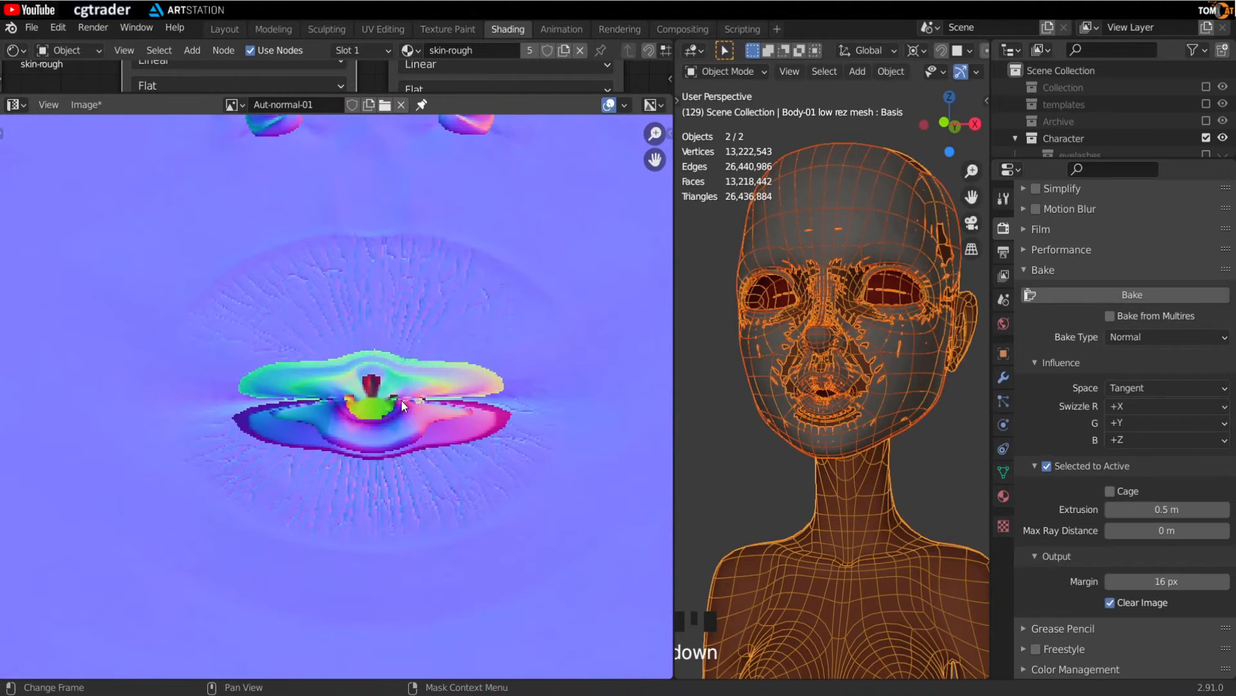
{"action": "middle_click_drag", "start_coordinate": [400, 400], "coordinate": [369, 480]}
{"action": "scroll", "coordinate": [321, 372], "scroll_direction": "down", "scroll_amount": 4}
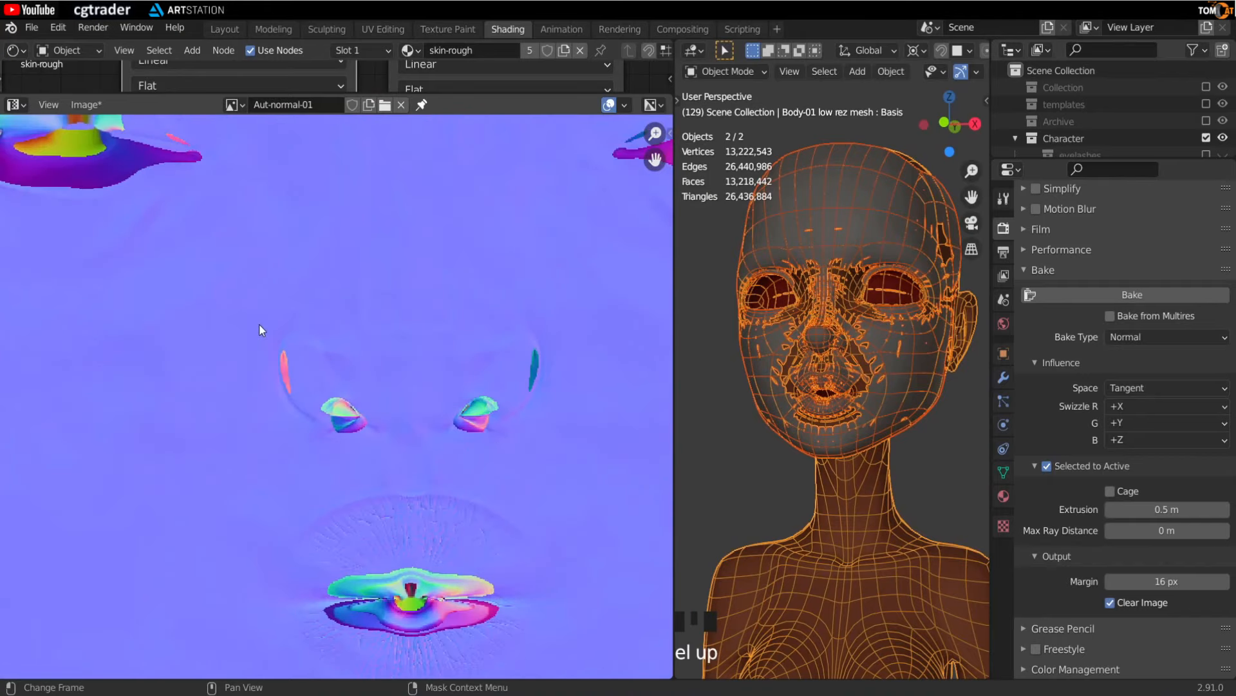
- Save the image as Aut-normal-01.png in the textures folder
{"action": "left_click", "coordinate": [82, 105]}
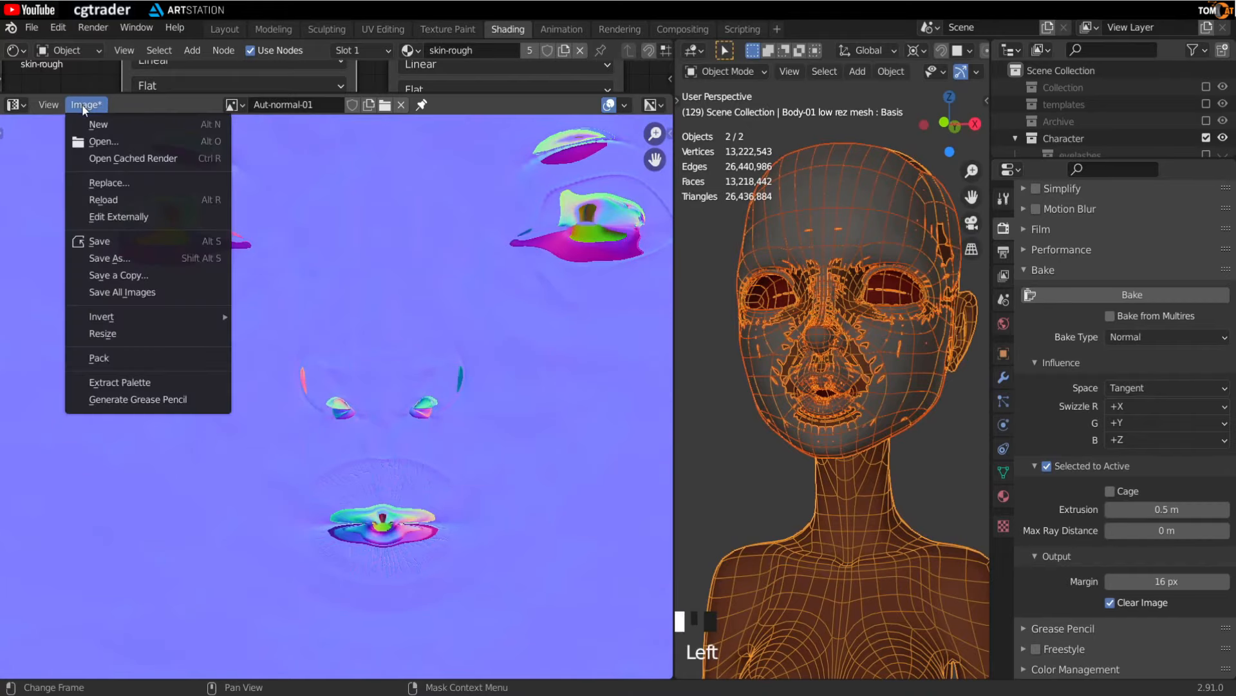
{"action": "left_click", "coordinate": [110, 259]}
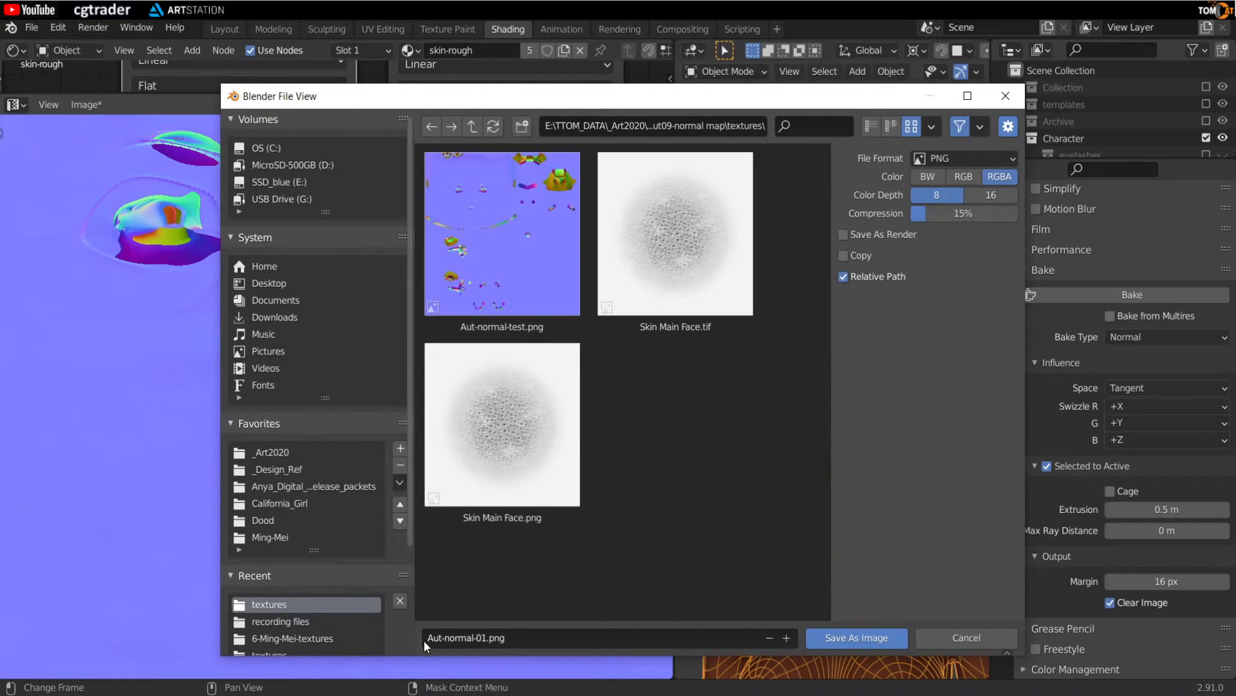
{"action": "left_click", "coordinate": [829, 635]}
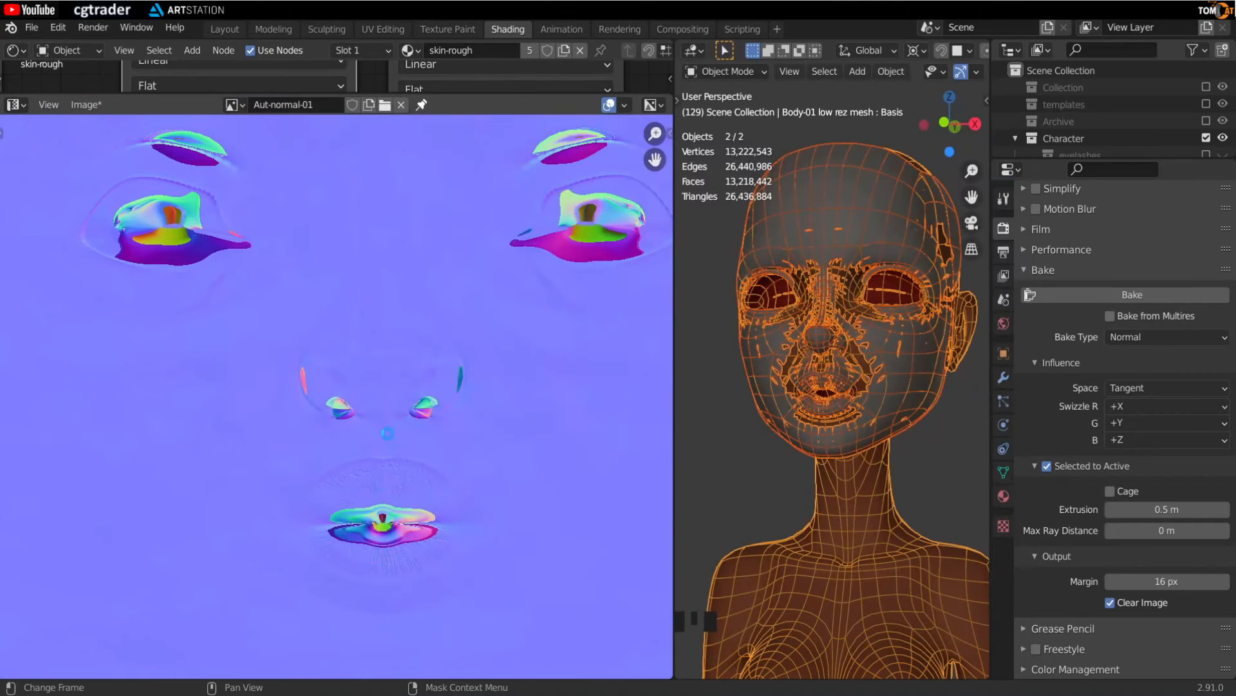
- Examine the saved normal map against the UV wireframe in the Texture Paint workspace and return to Shading
{"action": "scroll", "coordinate": [377, 424], "scroll_direction": "down", "scroll_amount": 2}
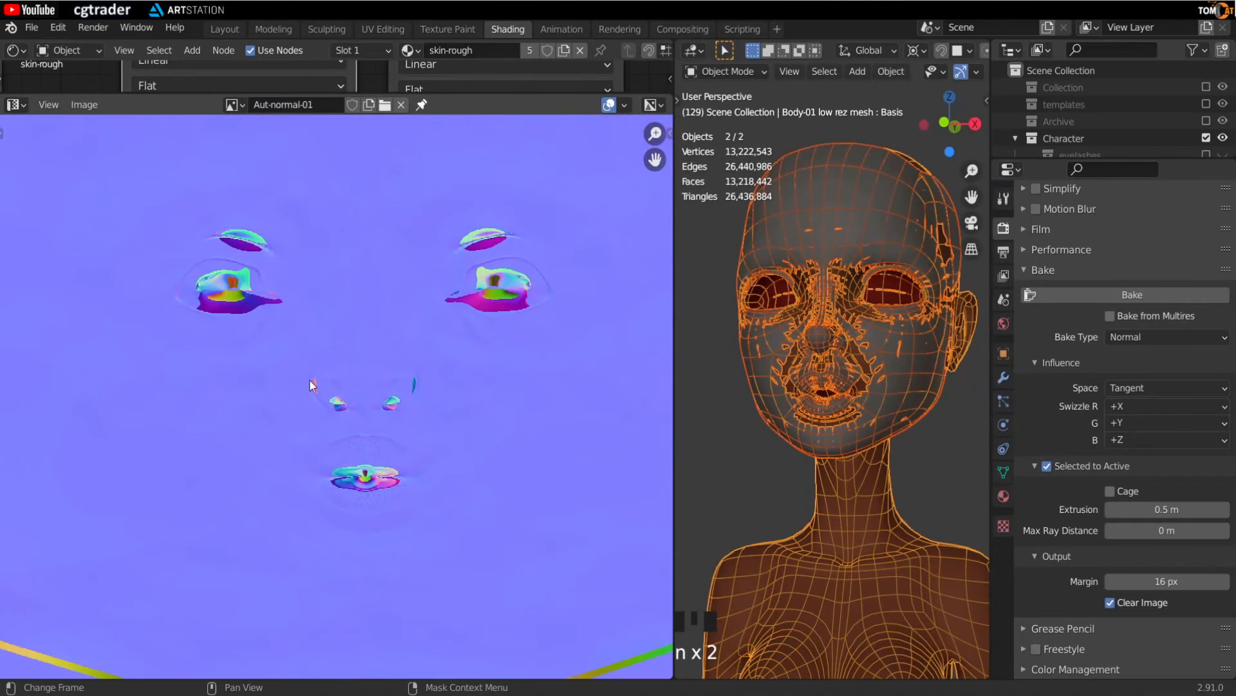
{"action": "scroll", "coordinate": [310, 381], "scroll_direction": "down", "scroll_amount": 2}
{"action": "middle_click_drag", "start_coordinate": [284, 405], "coordinate": [197, 310]}
{"action": "scroll", "coordinate": [292, 398], "scroll_direction": "down", "scroll_amount": 2}
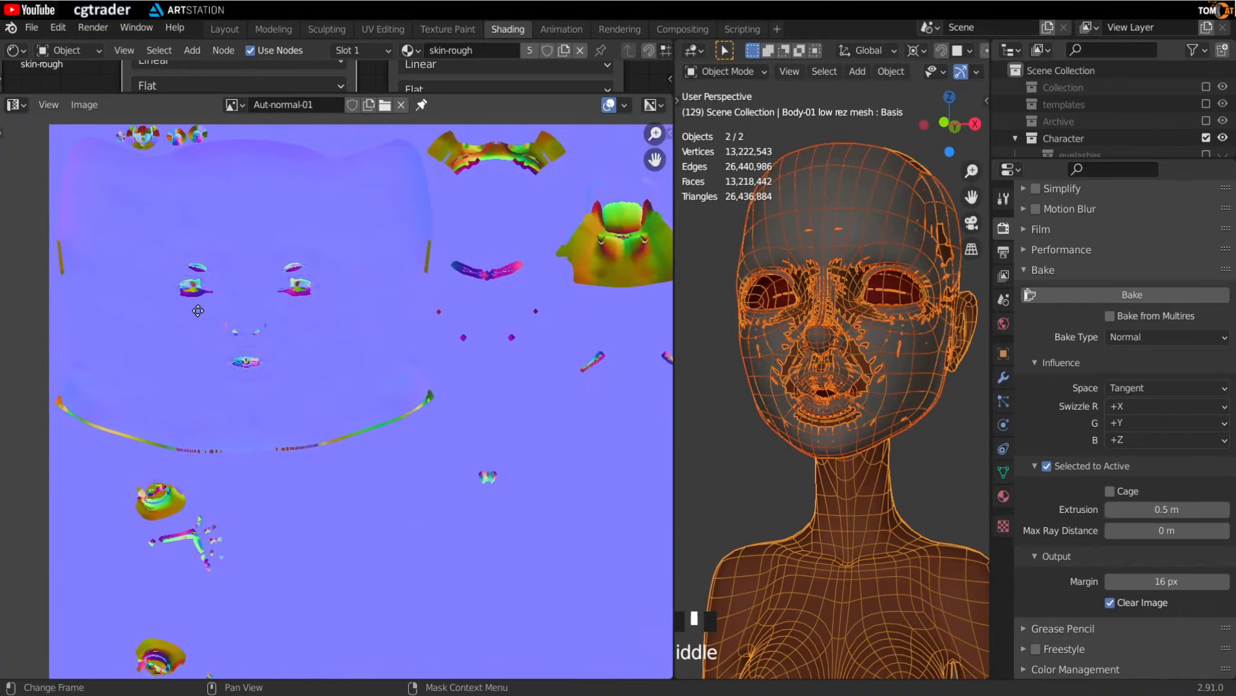
{"action": "mouse_move", "coordinate": [287, 299]}
{"action": "middle_mouse_down"}
{"action": "mouse_move", "coordinate": [263, 308]}
{"action": "mouse_move", "coordinate": [287, 315]}
{"action": "middle_mouse_up"}
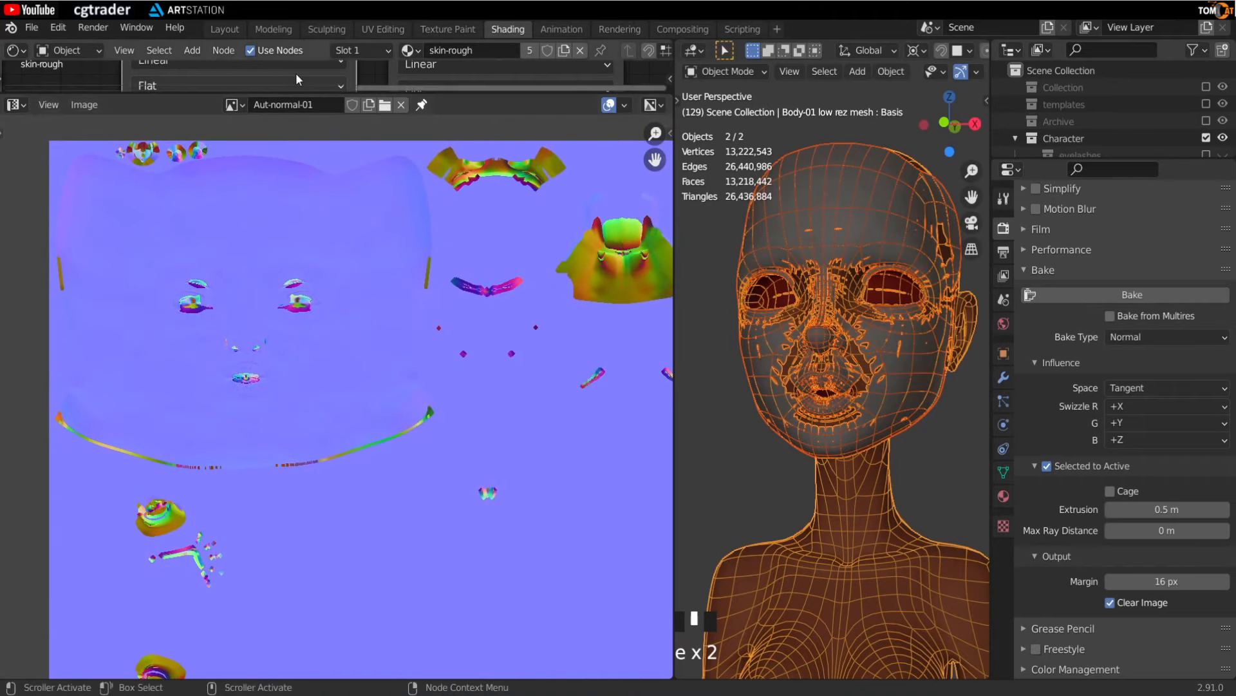
{"action": "left_click", "coordinate": [448, 29]}
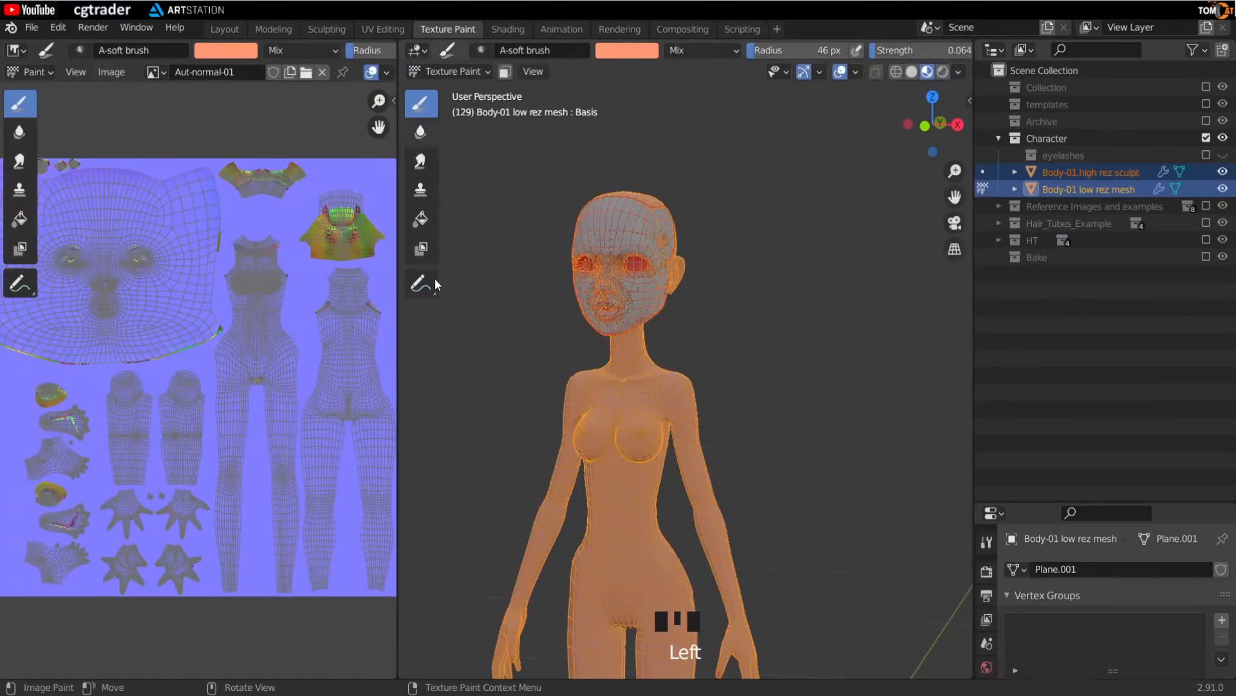
{"action": "left_click_drag", "start_coordinate": [398, 329], "coordinate": [879, 351]}
{"action": "left_click_drag", "start_coordinate": [972, 377], "coordinate": [1126, 377]}
{"action": "scroll", "coordinate": [373, 322], "scroll_direction": "up", "scroll_amount": 4}
{"action": "scroll", "coordinate": [419, 387], "scroll_direction": "up", "scroll_amount": 5}
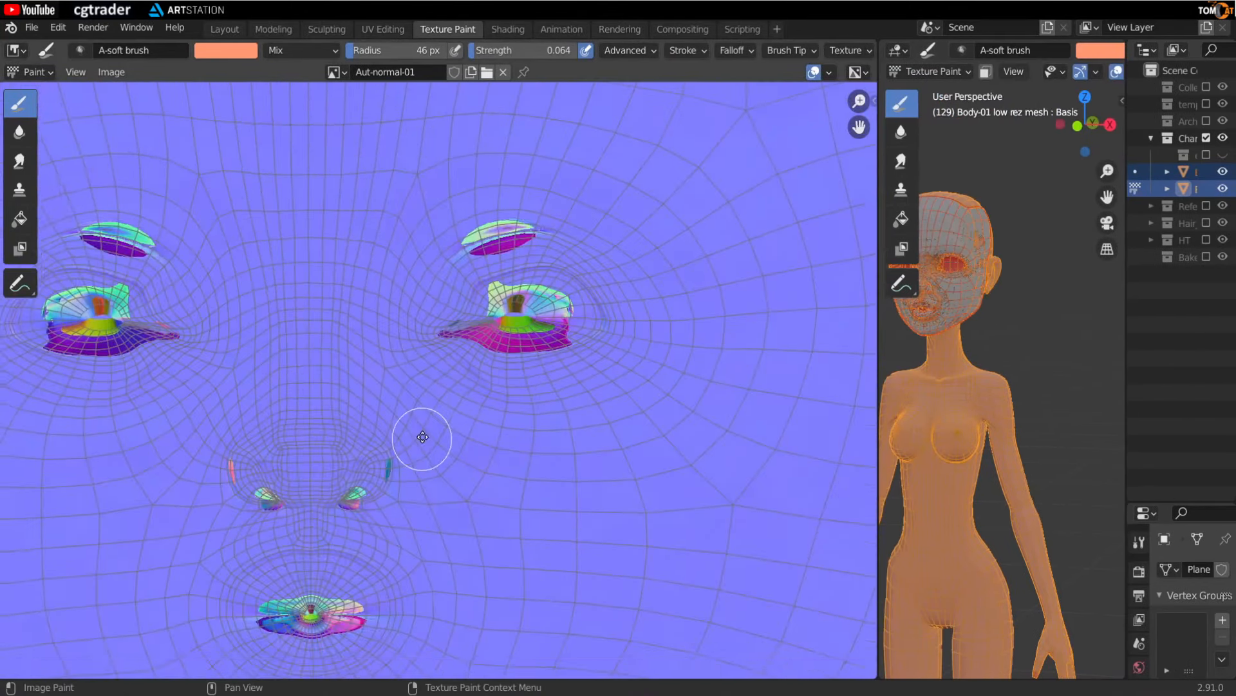
{"action": "middle_click_drag", "start_coordinate": [396, 389], "coordinate": [425, 440]}
{"action": "scroll", "coordinate": [441, 374], "scroll_direction": "down", "scroll_amount": 1}
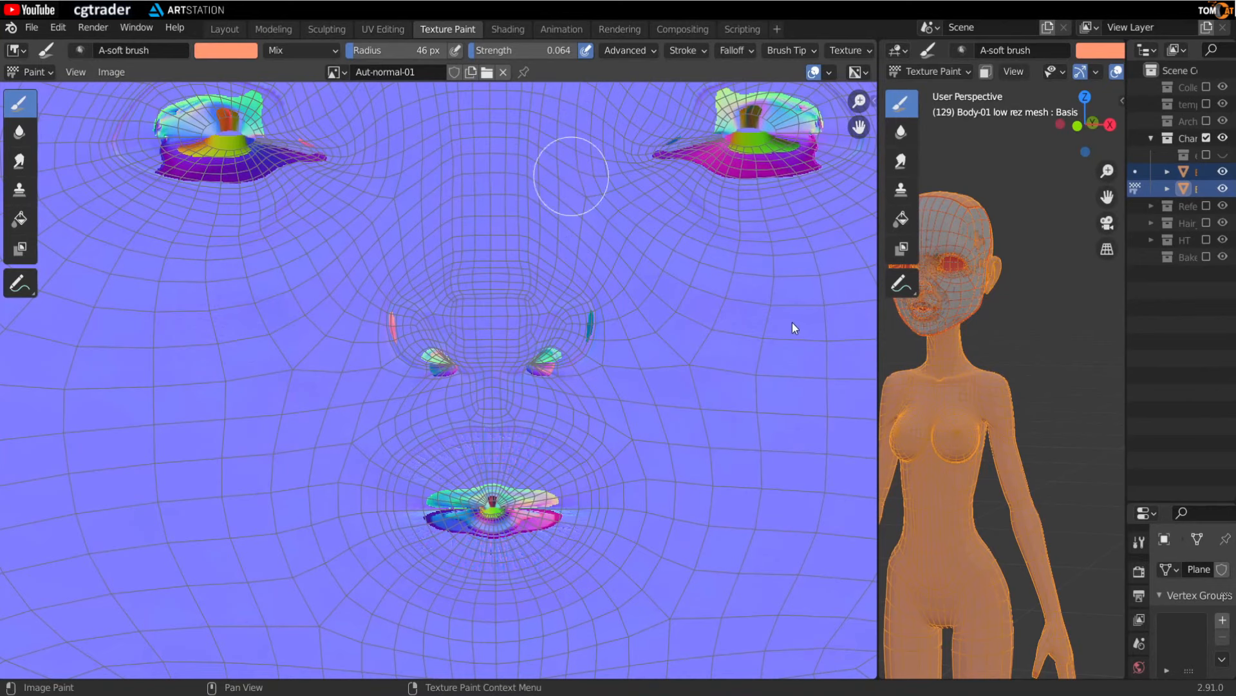
{"action": "left_click_drag", "start_coordinate": [877, 338], "coordinate": [449, 338]}
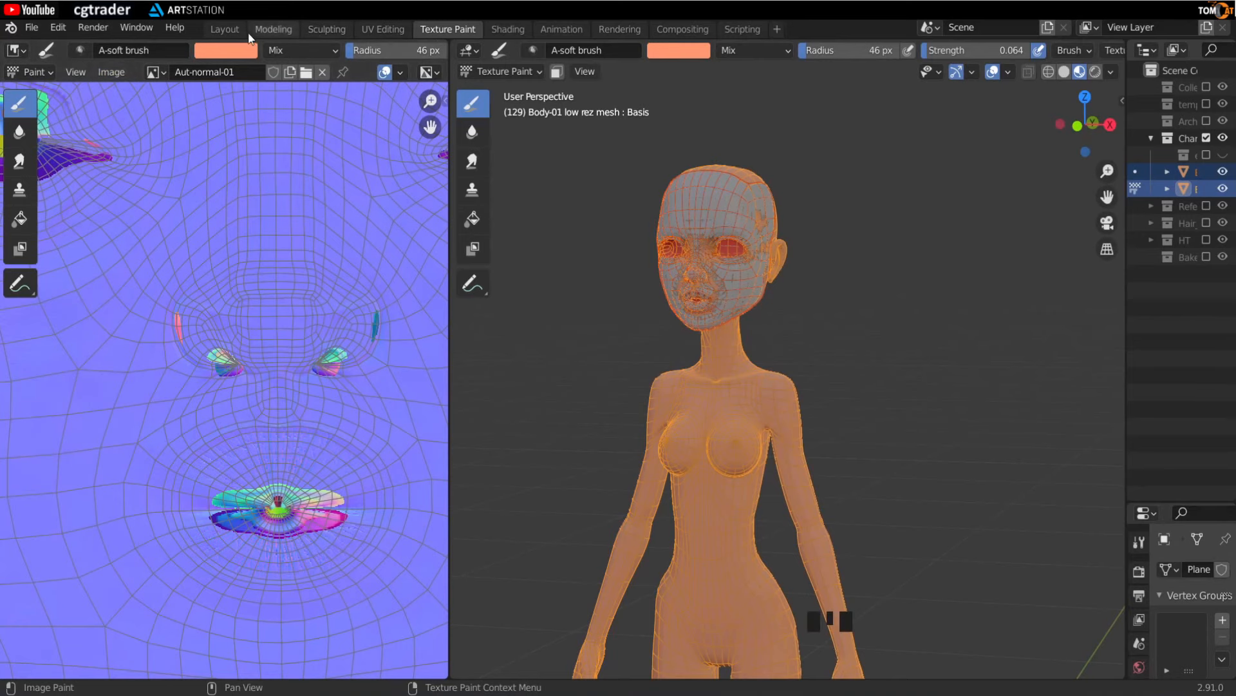
{"action": "left_click", "coordinate": [506, 29]}
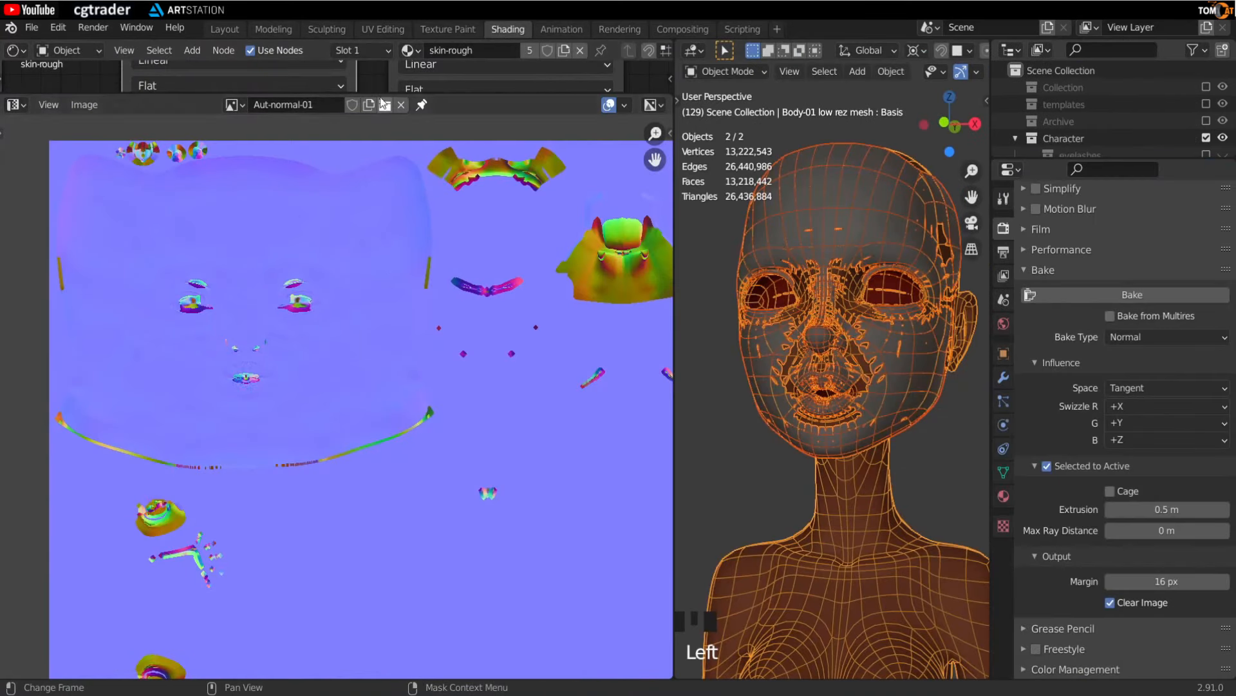
- Delete the Aut-normal-test image node from the material's node tree
{"action": "left_click_drag", "start_coordinate": [308, 94], "coordinate": [335, 414]}
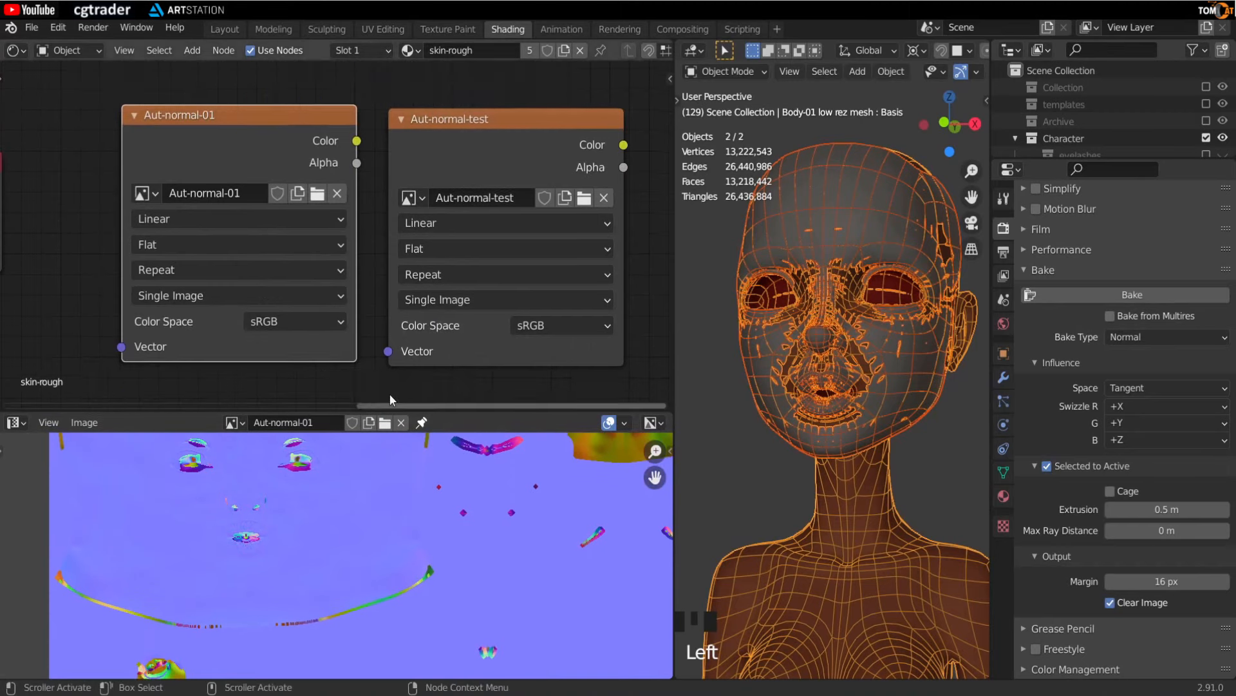
{"action": "scroll", "coordinate": [389, 390], "scroll_direction": "down", "scroll_amount": 1}
{"action": "scroll", "coordinate": [437, 141], "scroll_direction": "up", "scroll_amount": 2}
{"action": "left_click_drag", "start_coordinate": [445, 111], "coordinate": [445, 109]}
{"action": "key", "text": "x"}
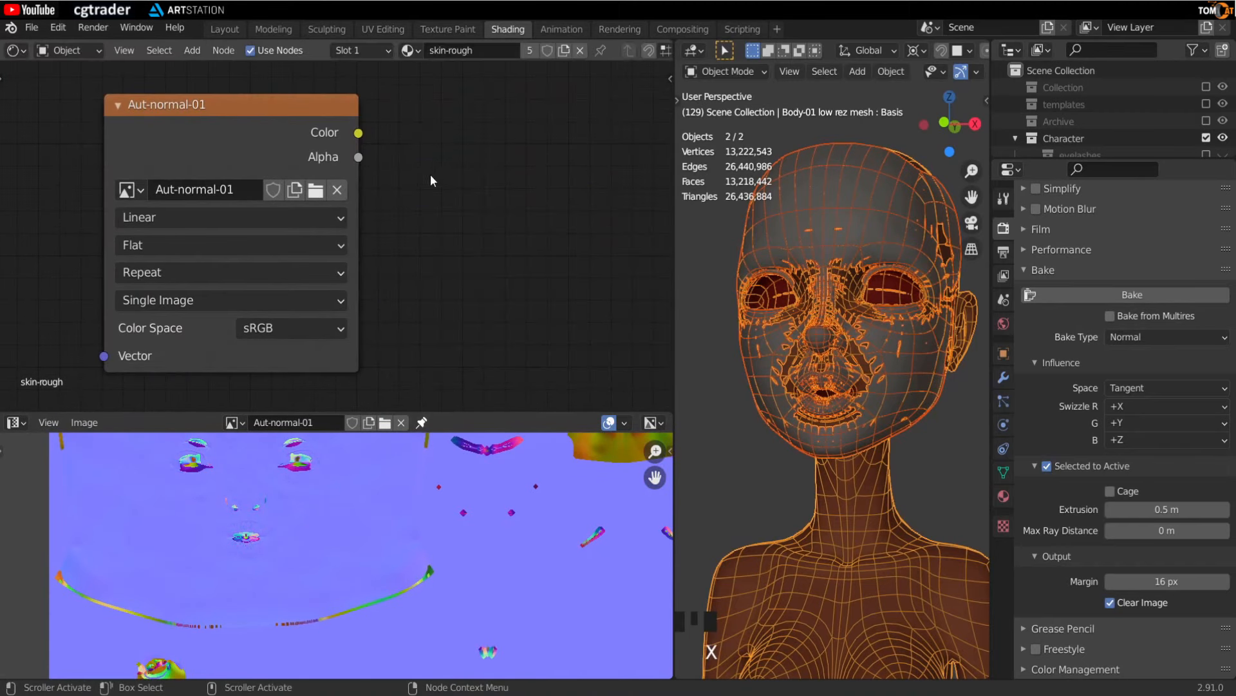
- Select the high-res sculpt object and delete it from the scene
{"action": "scroll", "coordinate": [437, 153], "scroll_direction": "down", "scroll_amount": 3}
{"action": "middle_click_drag", "start_coordinate": [389, 210], "coordinate": [560, 156]}
{"action": "scroll", "coordinate": [330, 246], "scroll_direction": "down", "scroll_amount": 3}
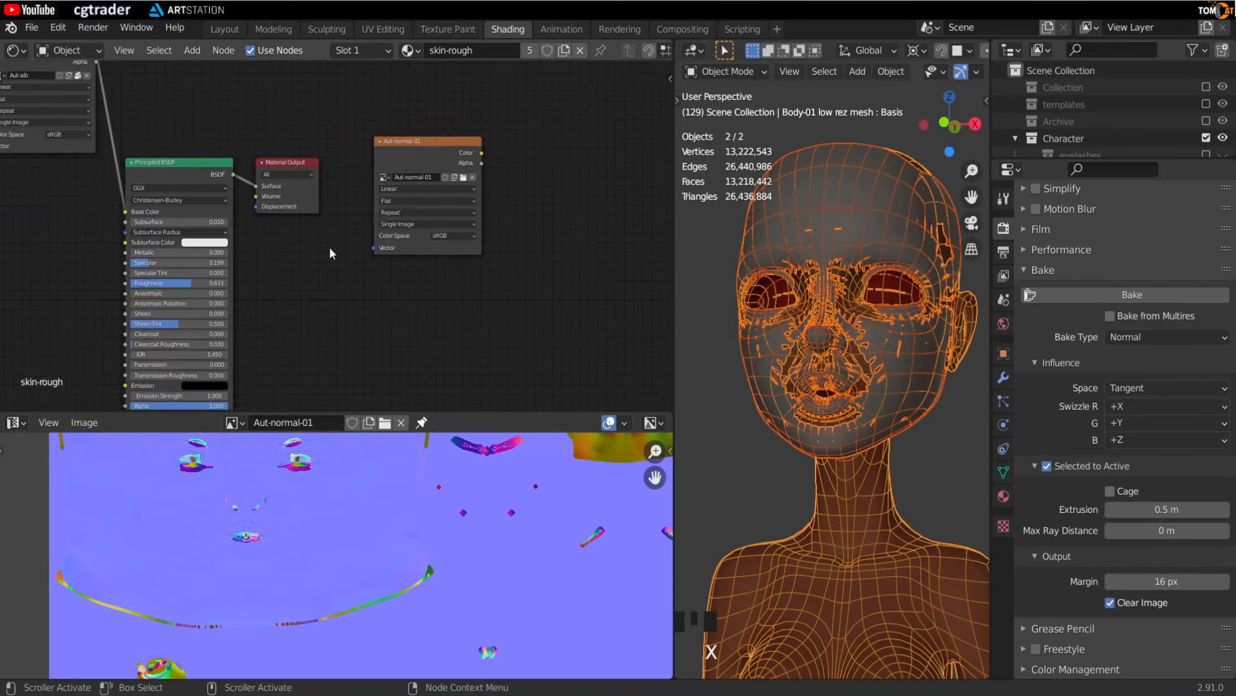
{"action": "middle_click_drag", "start_coordinate": [330, 246], "coordinate": [413, 237]}
{"action": "scroll", "coordinate": [478, 149], "scroll_direction": "up", "scroll_amount": 4}
{"action": "left_click_drag", "start_coordinate": [535, 87], "coordinate": [53, 225]}
{"action": "middle_click_drag", "start_coordinate": [423, 268], "coordinate": [510, 237]}
{"action": "left_click_drag", "start_coordinate": [187, 199], "coordinate": [62, 258]}
{"action": "scroll", "coordinate": [146, 235], "scroll_direction": "down", "scroll_amount": 5}
{"action": "left_click_drag", "start_coordinate": [173, 244], "coordinate": [139, 259]}
{"action": "middle_click_drag", "start_coordinate": [483, 242], "coordinate": [444, 223]}
{"action": "left_click_drag", "start_coordinate": [675, 234], "coordinate": [381, 271]}
{"action": "left_click", "coordinate": [666, 202]}
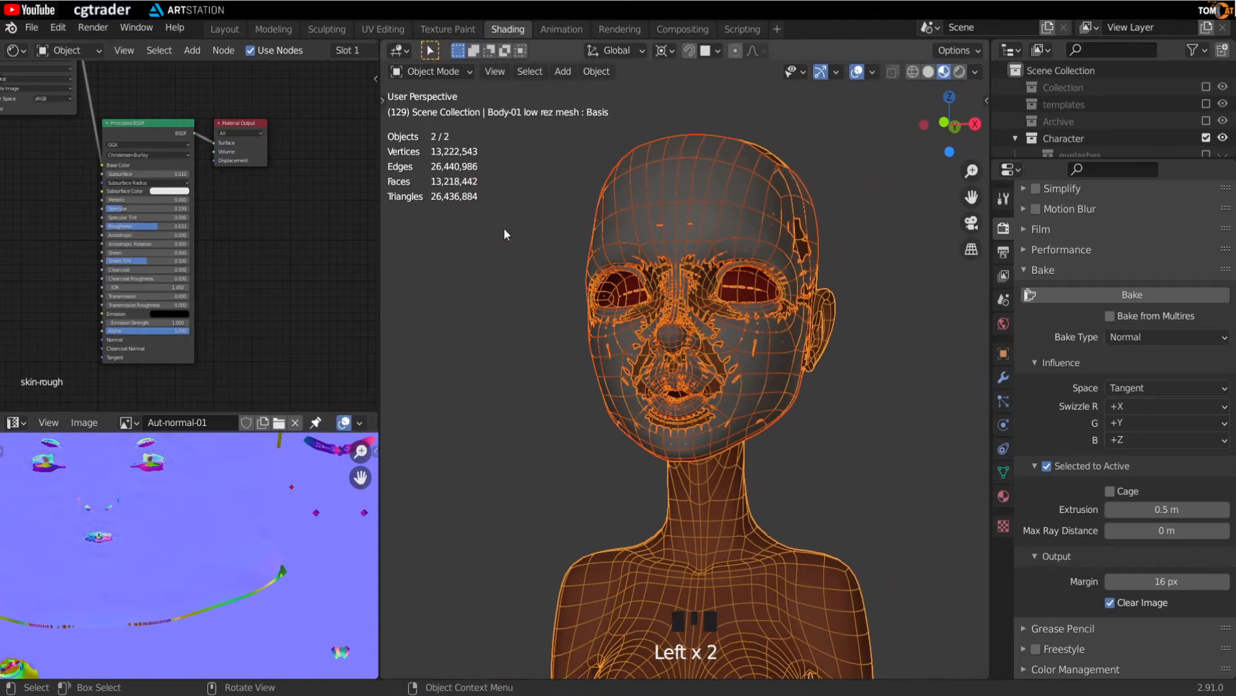
{"action": "left_click", "coordinate": [666, 197]}
{"action": "left_click", "coordinate": [656, 209]}
{"action": "middle_click_drag", "start_coordinate": [733, 220], "coordinate": [743, 395]}
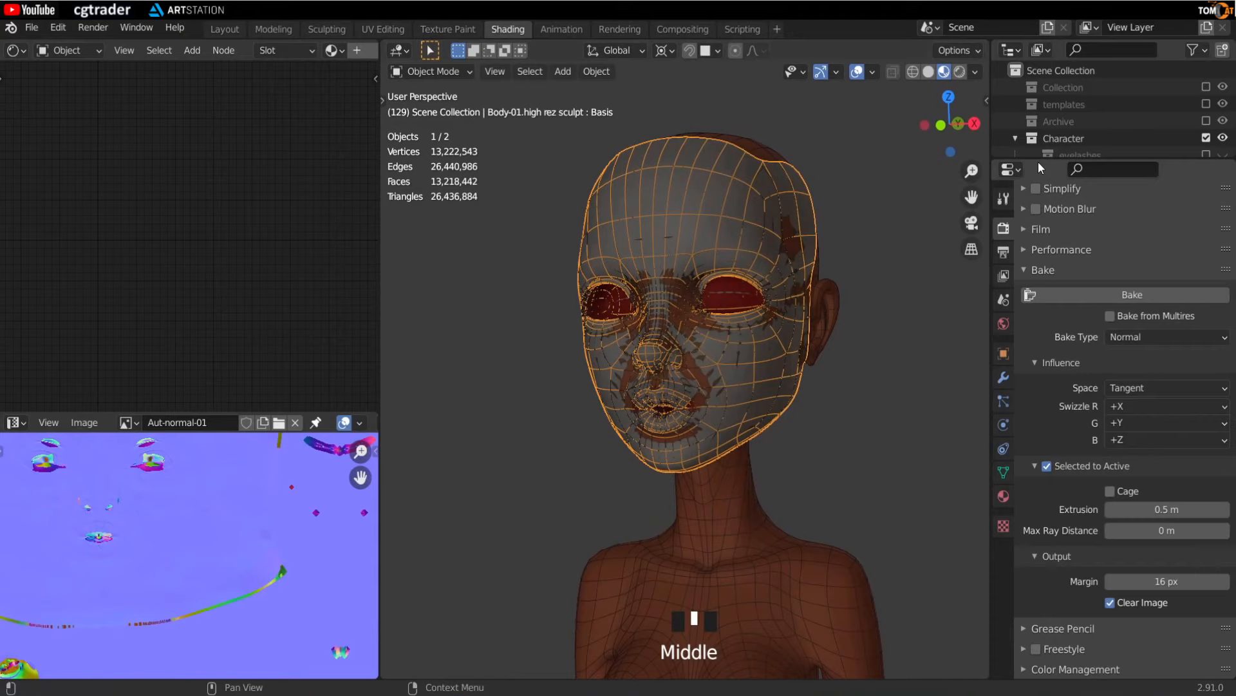
{"action": "left_click_drag", "start_coordinate": [1038, 161], "coordinate": [1034, 415]}
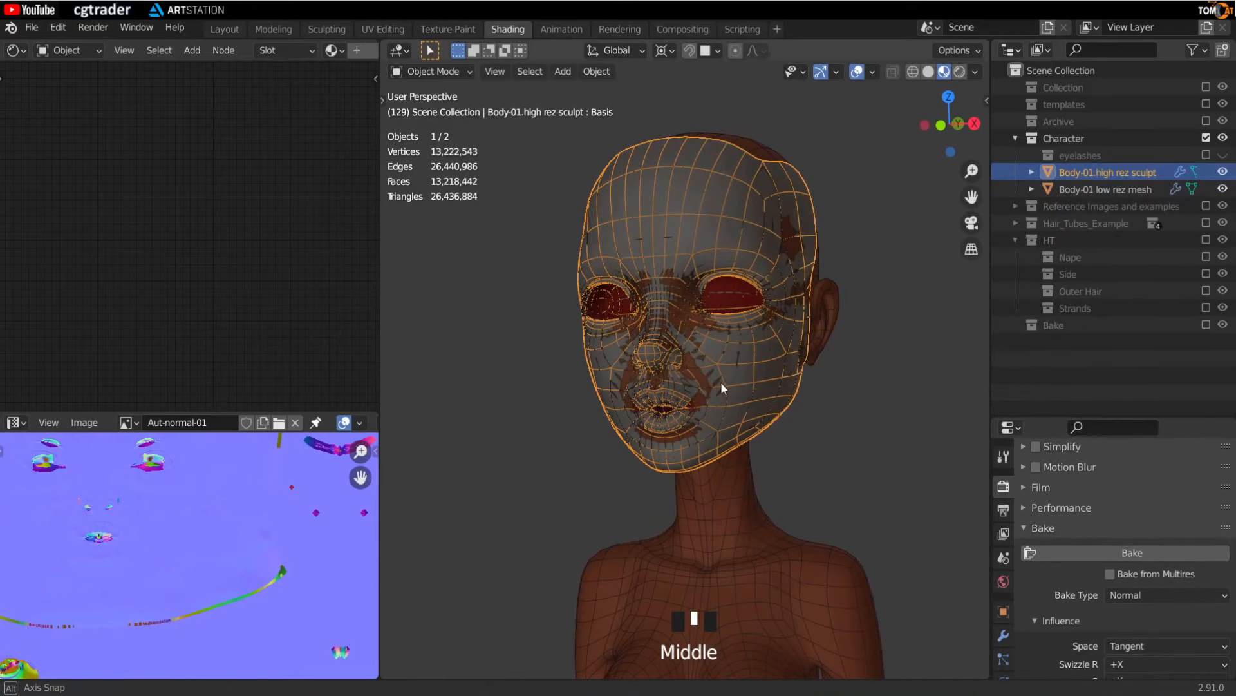
{"action": "middle_click_drag", "start_coordinate": [721, 381], "coordinate": [706, 373]}
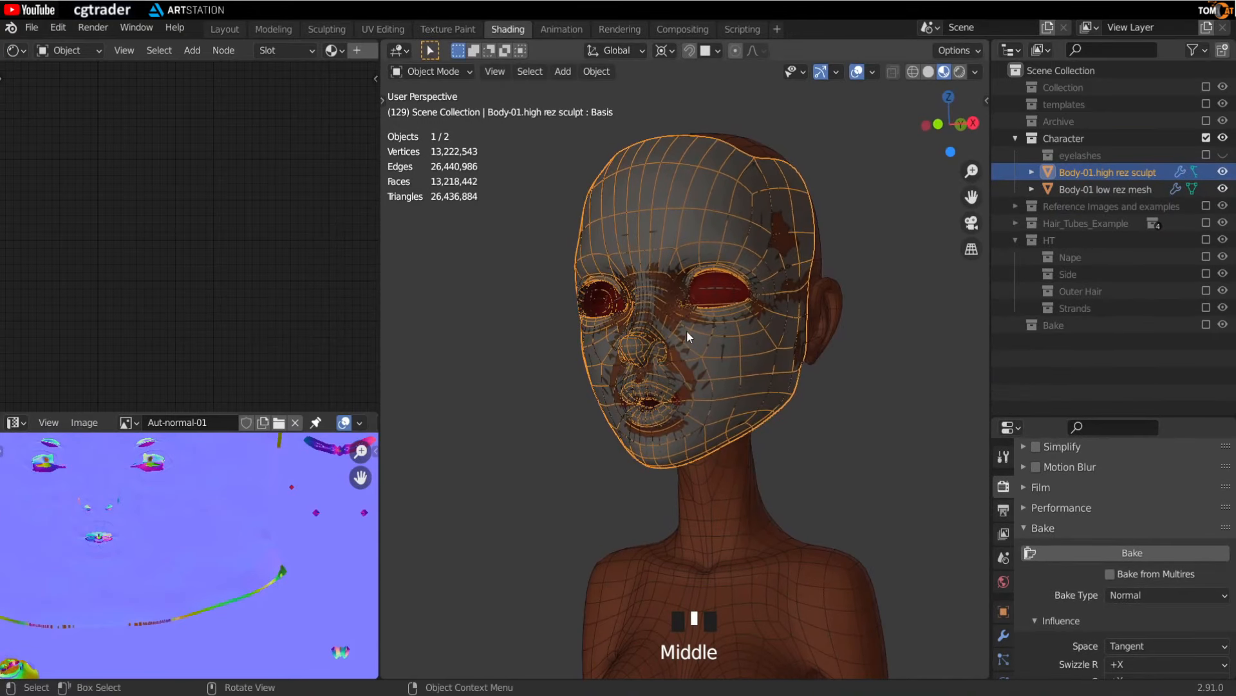
{"action": "key", "text": "Delete"}
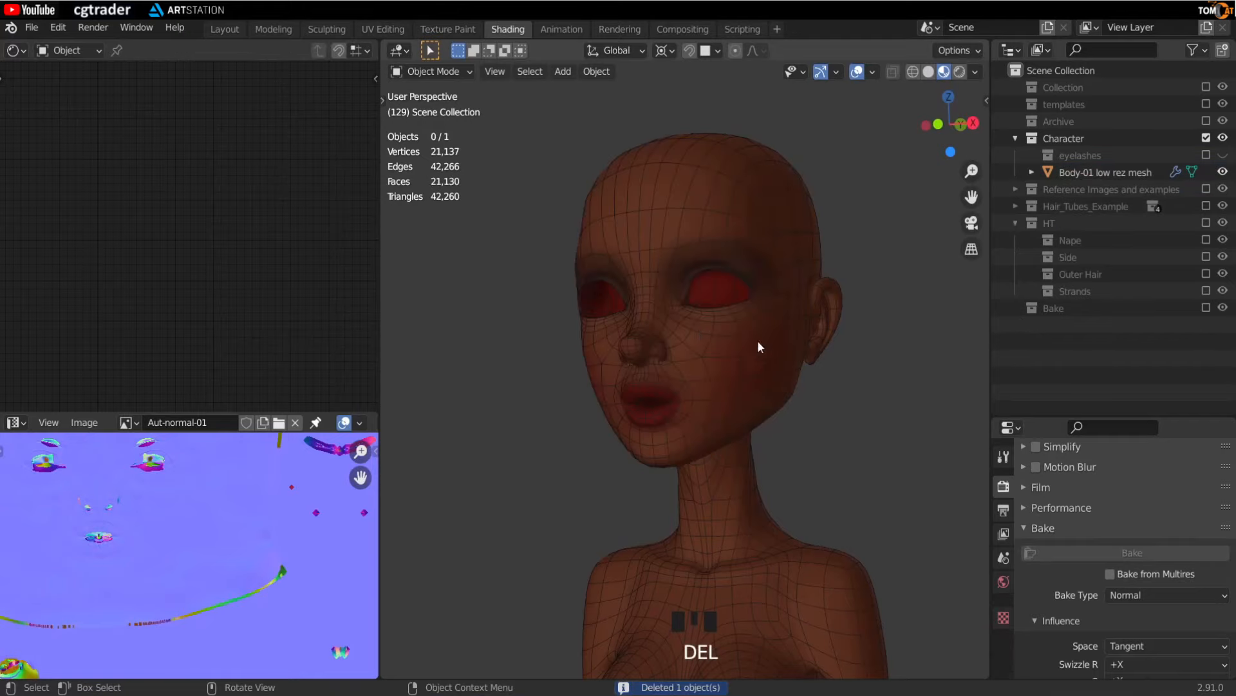
- Enable the Collection holding the camera and lights in the view layer
{"action": "middle_click_drag", "start_coordinate": [739, 292], "coordinate": [724, 343]}
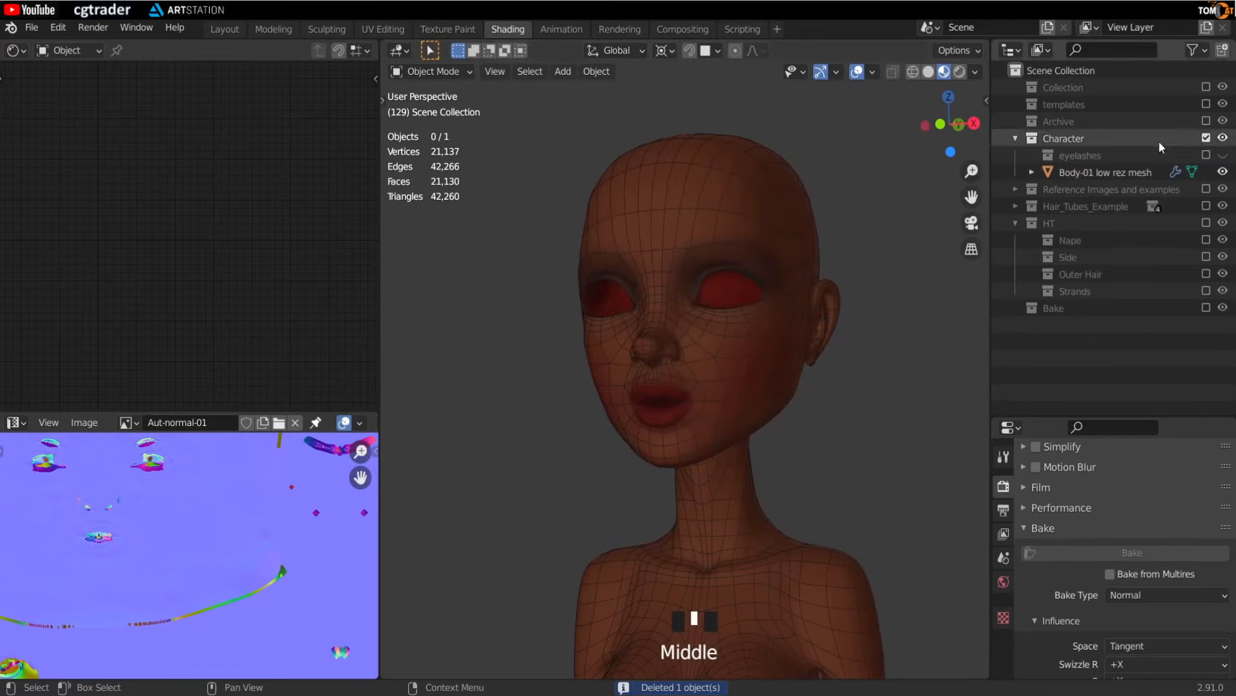
{"action": "left_click", "coordinate": [1206, 87]}
{"action": "middle_click_drag", "start_coordinate": [751, 391], "coordinate": [839, 277]}
{"action": "scroll", "coordinate": [836, 280], "scroll_direction": "up", "scroll_amount": 3}
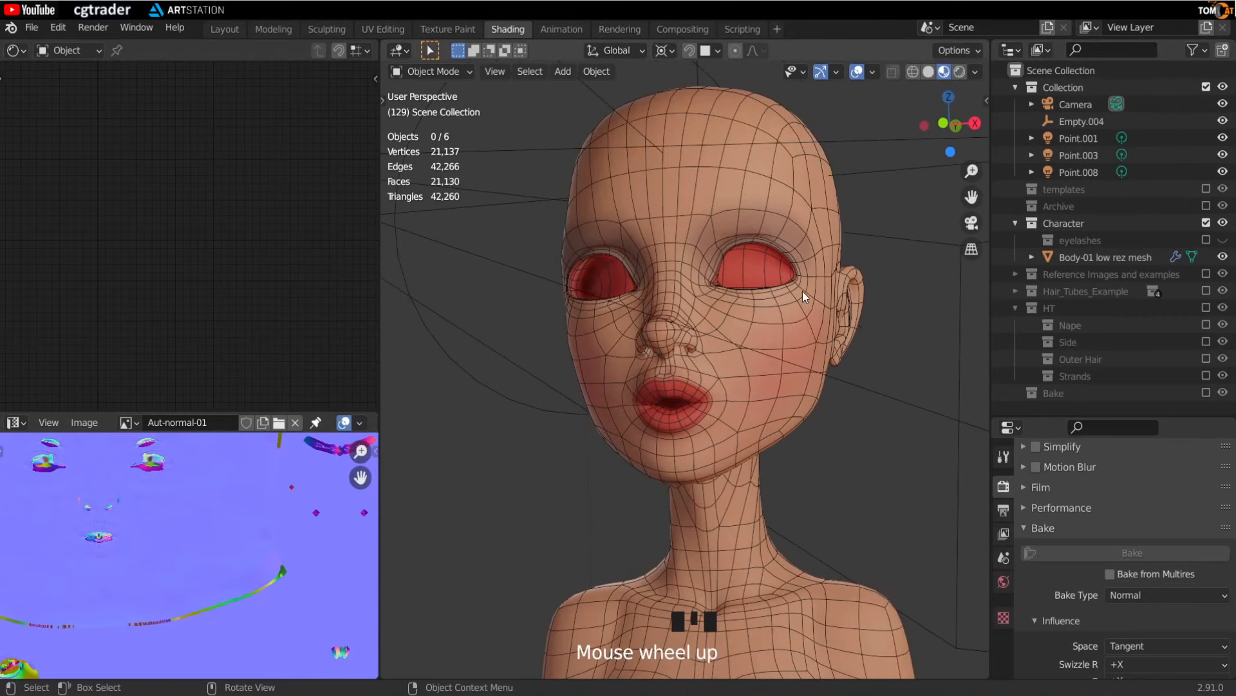
{"action": "middle_click_drag", "start_coordinate": [747, 274], "coordinate": [711, 377], "text": "shift"}
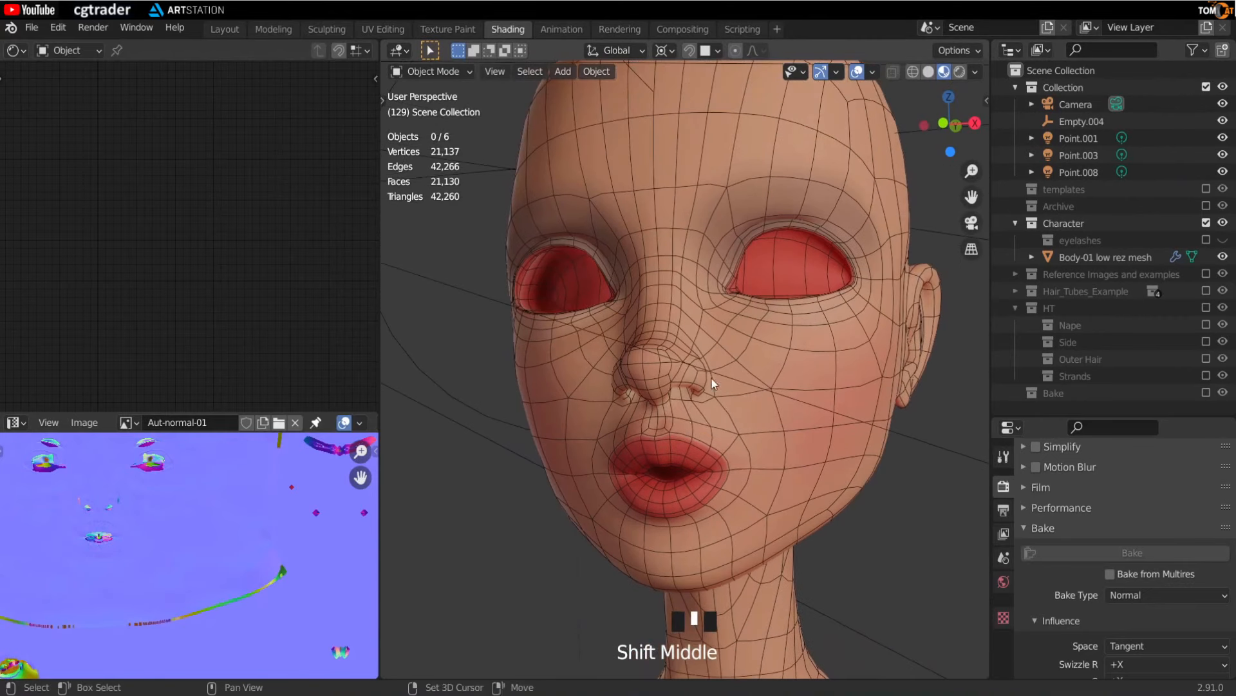
- Select the low-res mesh and set the Aut-normal-01 image node's color space to Non-Color
{"action": "left_click", "coordinate": [603, 394]}
{"action": "middle_click_drag", "start_coordinate": [201, 304], "coordinate": [292, 312]}
{"action": "scroll", "coordinate": [292, 312], "scroll_direction": "up", "scroll_amount": 5}
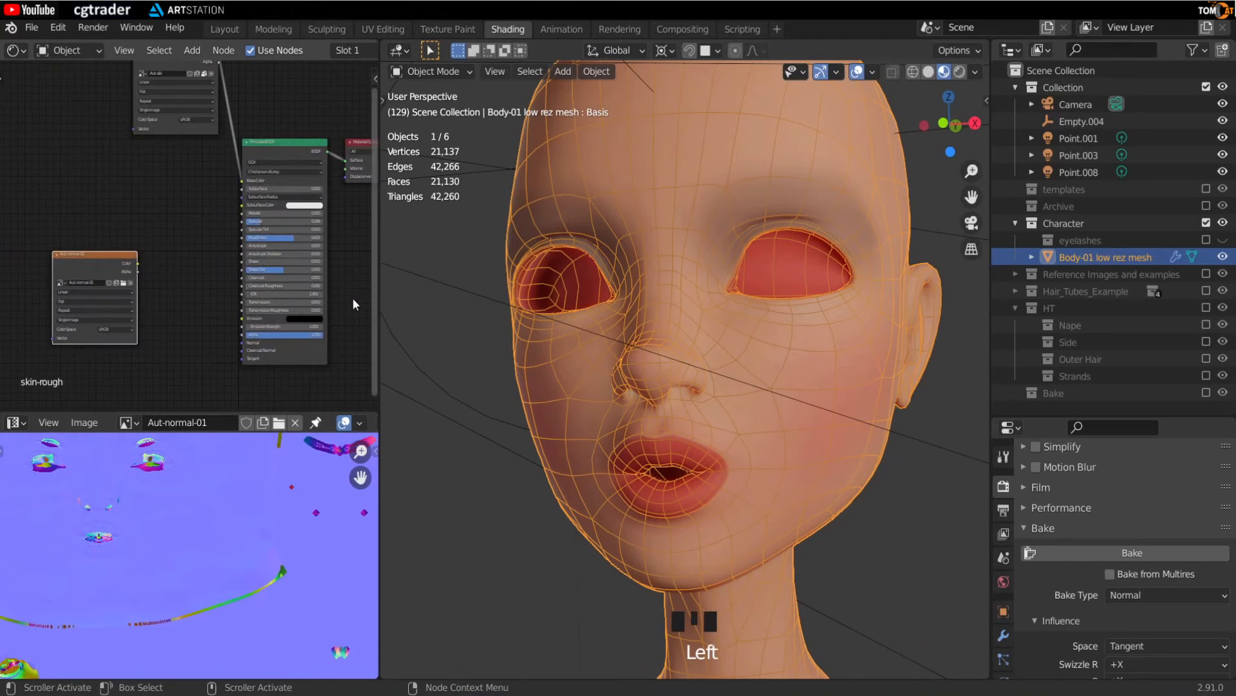
{"action": "left_click_drag", "start_coordinate": [380, 277], "coordinate": [762, 278]}
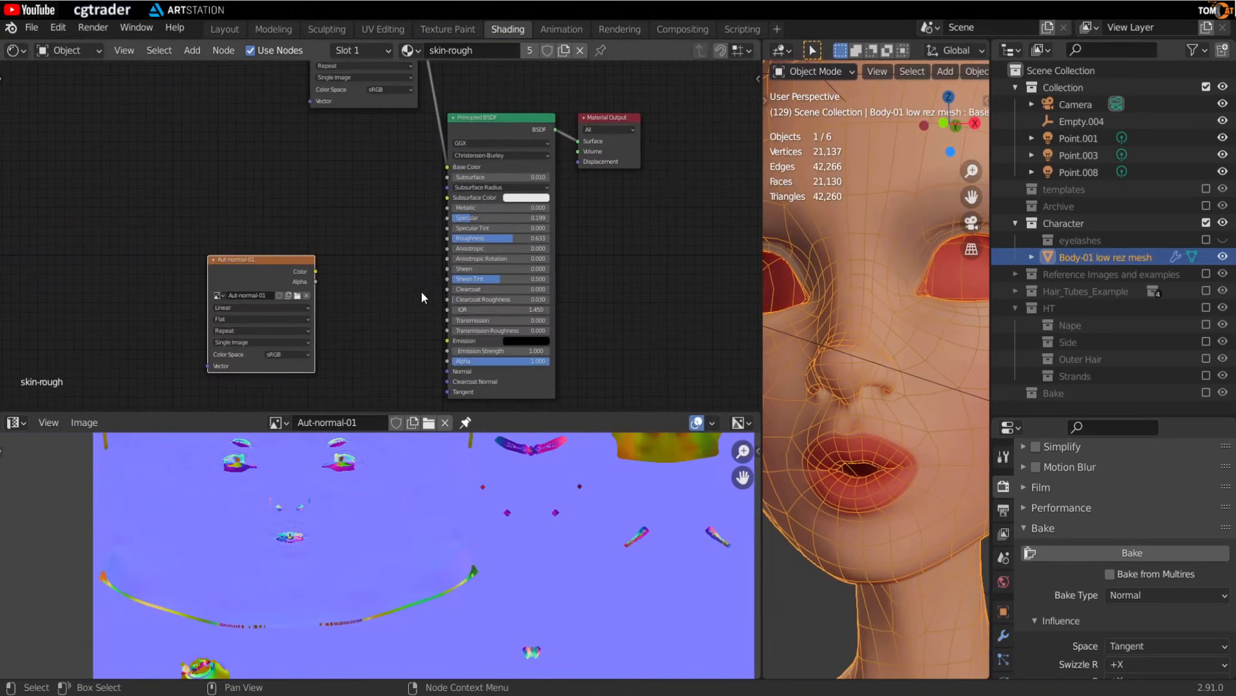
{"action": "middle_click_drag", "start_coordinate": [421, 292], "coordinate": [405, 230]}
{"action": "scroll", "coordinate": [393, 231], "scroll_direction": "up", "scroll_amount": 3}
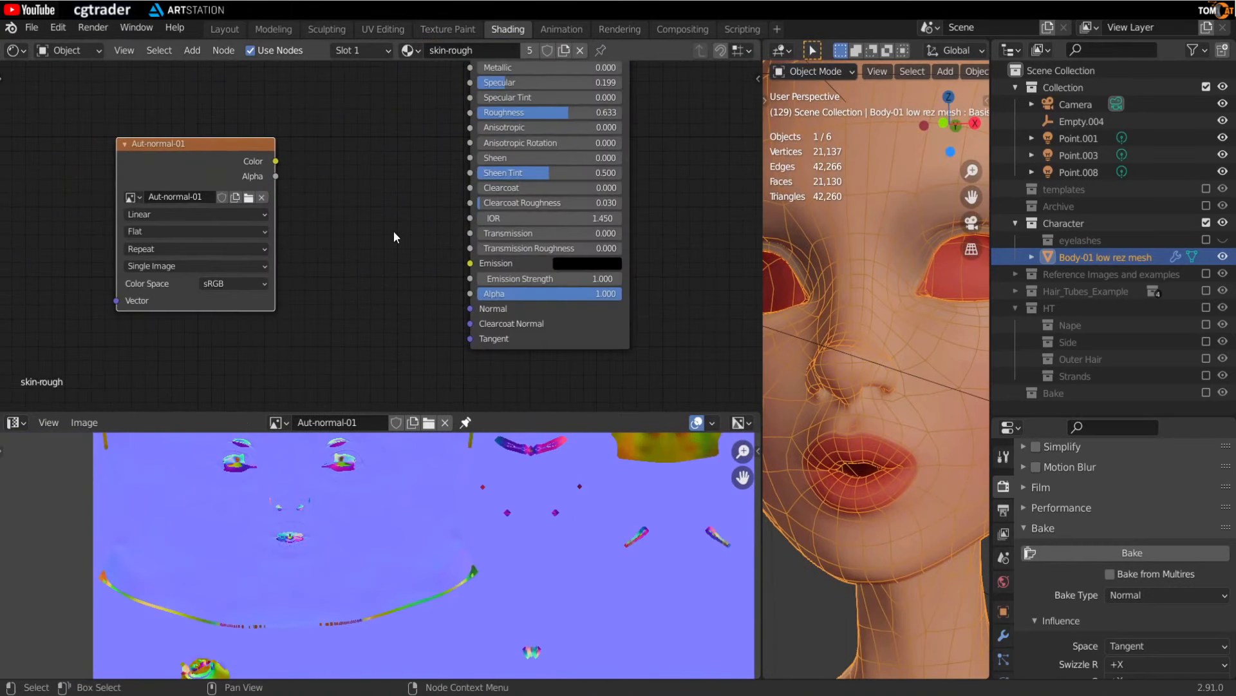
{"action": "left_click", "coordinate": [229, 284]}
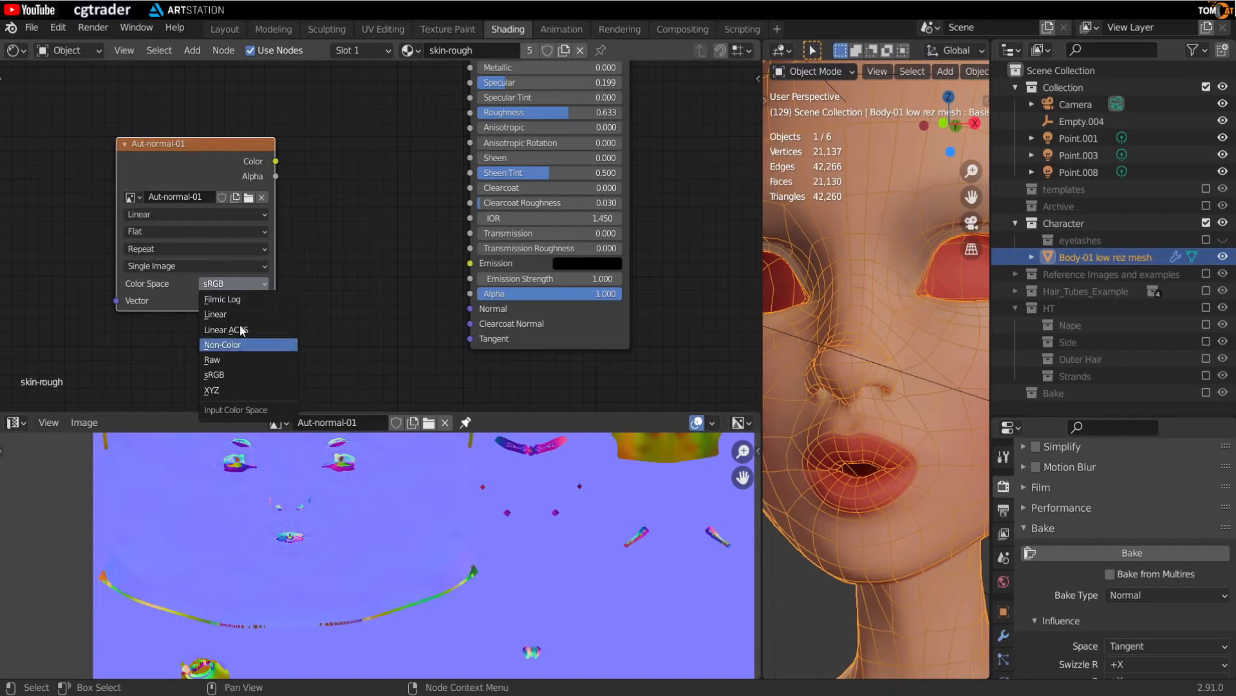
{"action": "left_click", "coordinate": [232, 344]}
- Insert a Normal Map node between the Aut-normal-01 image color and the Principled BSDF Normal input
{"action": "mouse_move", "coordinate": [276, 161]}
{"action": "left_mouse_down"}
{"action": "mouse_move", "coordinate": [385, 300]}
{"action": "mouse_move", "coordinate": [267, 176]}
{"action": "mouse_move", "coordinate": [269, 150]}
{"action": "mouse_move", "coordinate": [467, 316]}
{"action": "left_mouse_up"}
{"action": "scroll", "coordinate": [816, 359], "scroll_direction": "down", "scroll_amount": 8}
{"action": "mouse_move", "coordinate": [813, 386]}
{"action": "middle_mouse_down"}
{"action": "mouse_move", "coordinate": [785, 401]}
{"action": "mouse_move", "coordinate": [820, 406]}
{"action": "mouse_move", "coordinate": [819, 341]}
{"action": "middle_mouse_up"}
{"action": "scroll", "coordinate": [813, 370], "scroll_direction": "up", "scroll_amount": 4}
{"action": "middle_click_drag", "start_coordinate": [355, 325], "coordinate": [317, 328]}
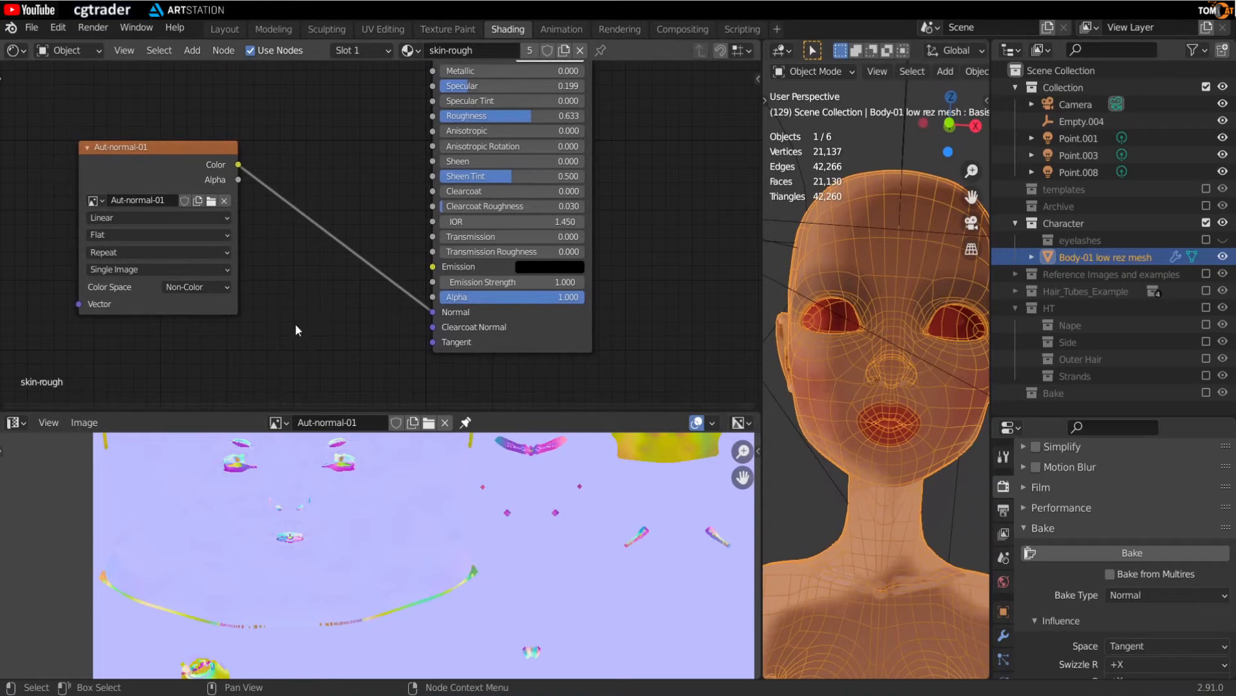
{"action": "key", "text": "shift+a"}
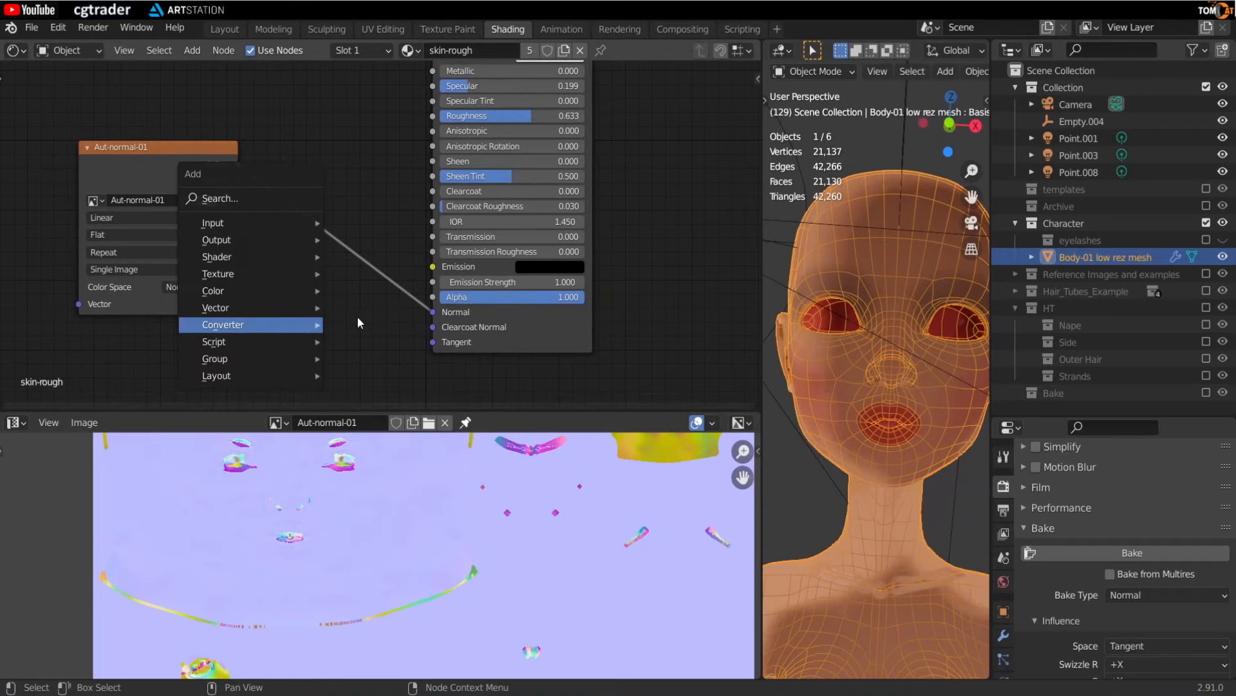
{"action": "key", "text": "shift+a"}
{"action": "type", "text": "snor"}
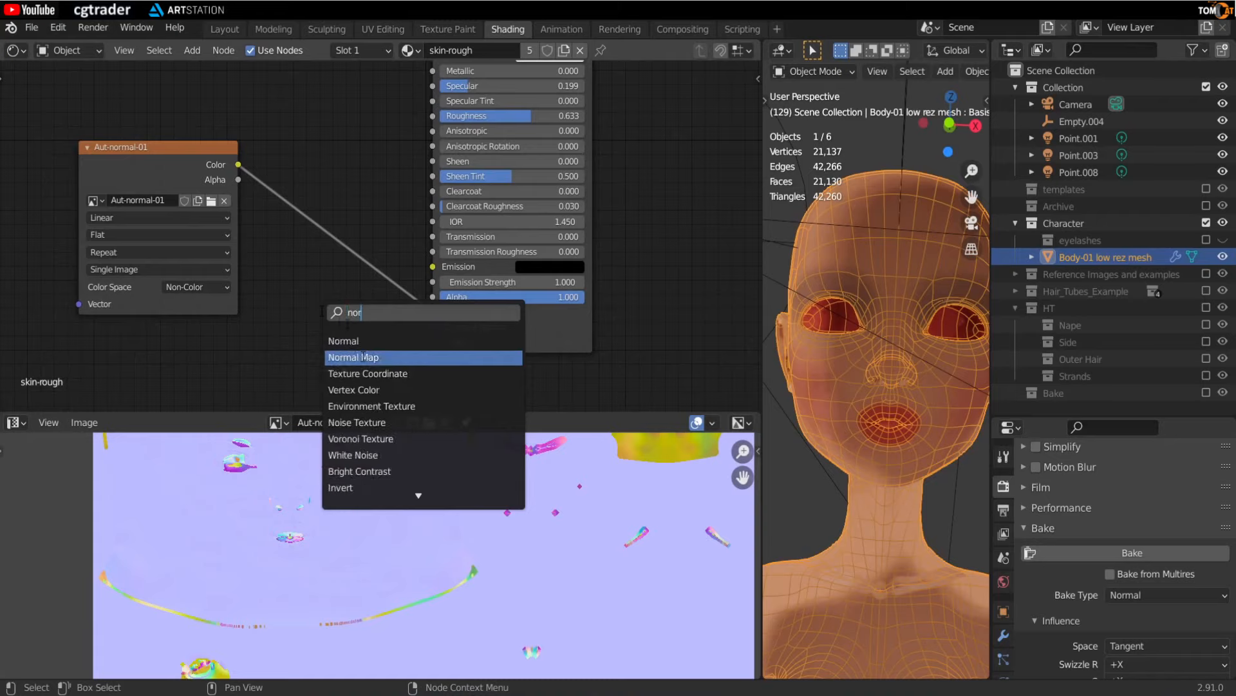
{"action": "left_click", "coordinate": [363, 357]}
{"action": "left_click", "coordinate": [327, 239]}
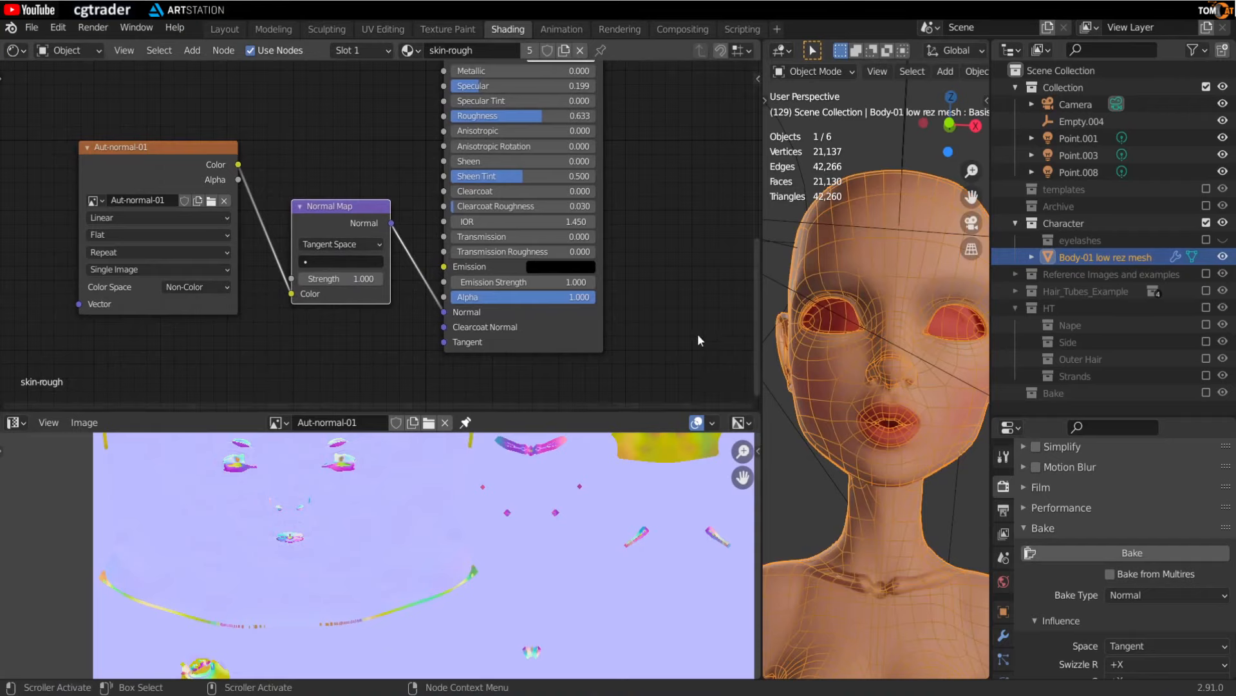
{"action": "left_click_drag", "start_coordinate": [128, 144], "coordinate": [63, 161]}
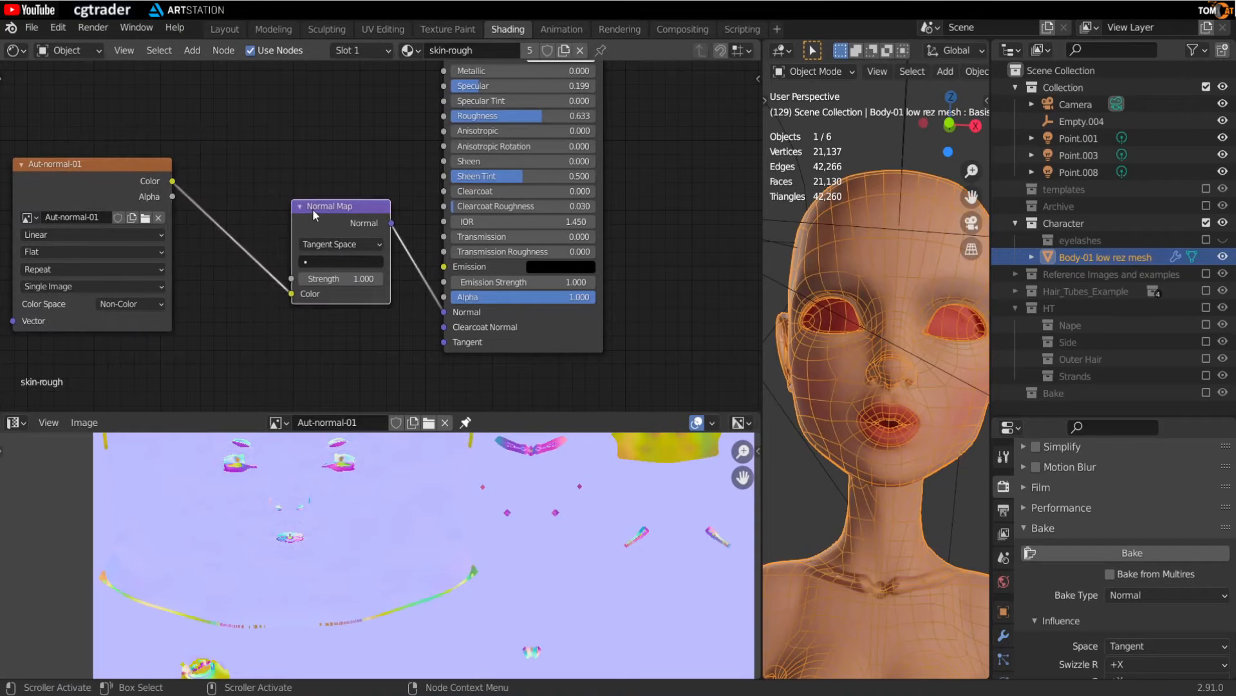
{"action": "left_click_drag", "start_coordinate": [312, 208], "coordinate": [251, 217]}
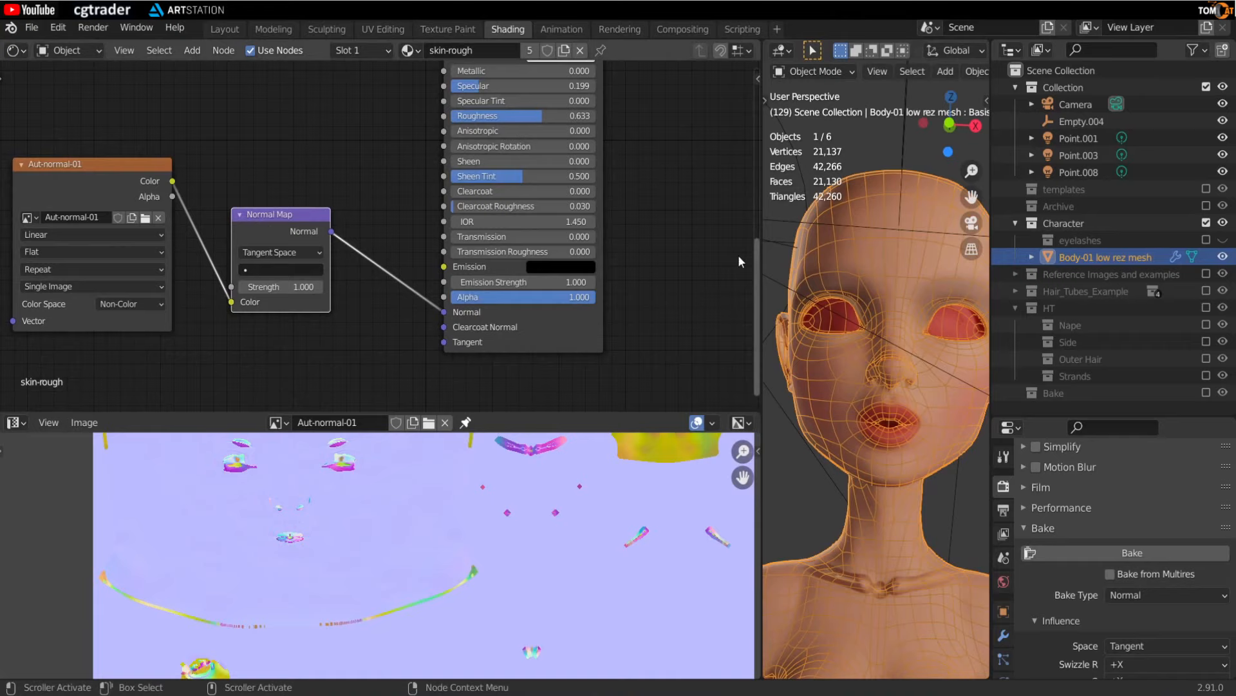
- Hide viewport overlays and inspect the normal-mapped lips and face up close in the viewport
{"action": "left_click_drag", "start_coordinate": [762, 347], "coordinate": [564, 351]}
{"action": "key", "text": "shift+alt+z"}
{"action": "scroll", "coordinate": [782, 423], "scroll_direction": "up", "scroll_amount": 4}
{"action": "middle_click_drag", "start_coordinate": [782, 422], "coordinate": [756, 327]}
{"action": "scroll", "coordinate": [755, 361], "scroll_direction": "up", "scroll_amount": 2}
{"action": "scroll", "coordinate": [756, 381], "scroll_direction": "up", "scroll_amount": 2}
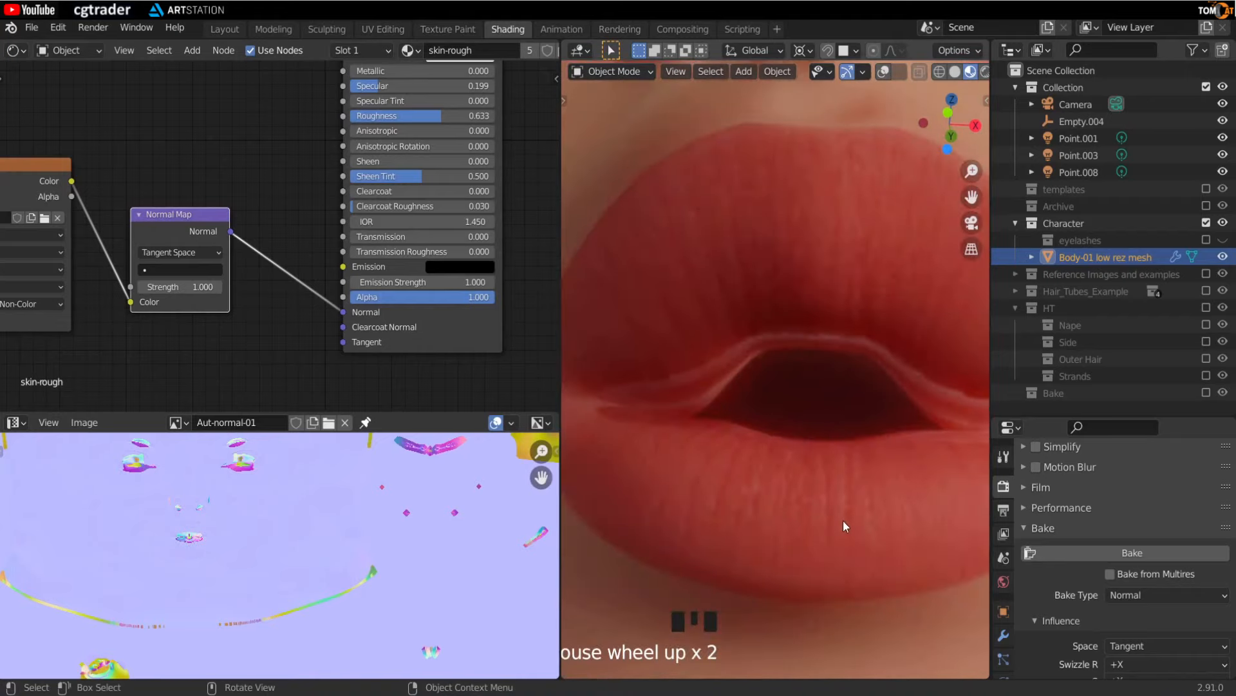
{"action": "scroll", "coordinate": [802, 400], "scroll_direction": "down", "scroll_amount": 2}
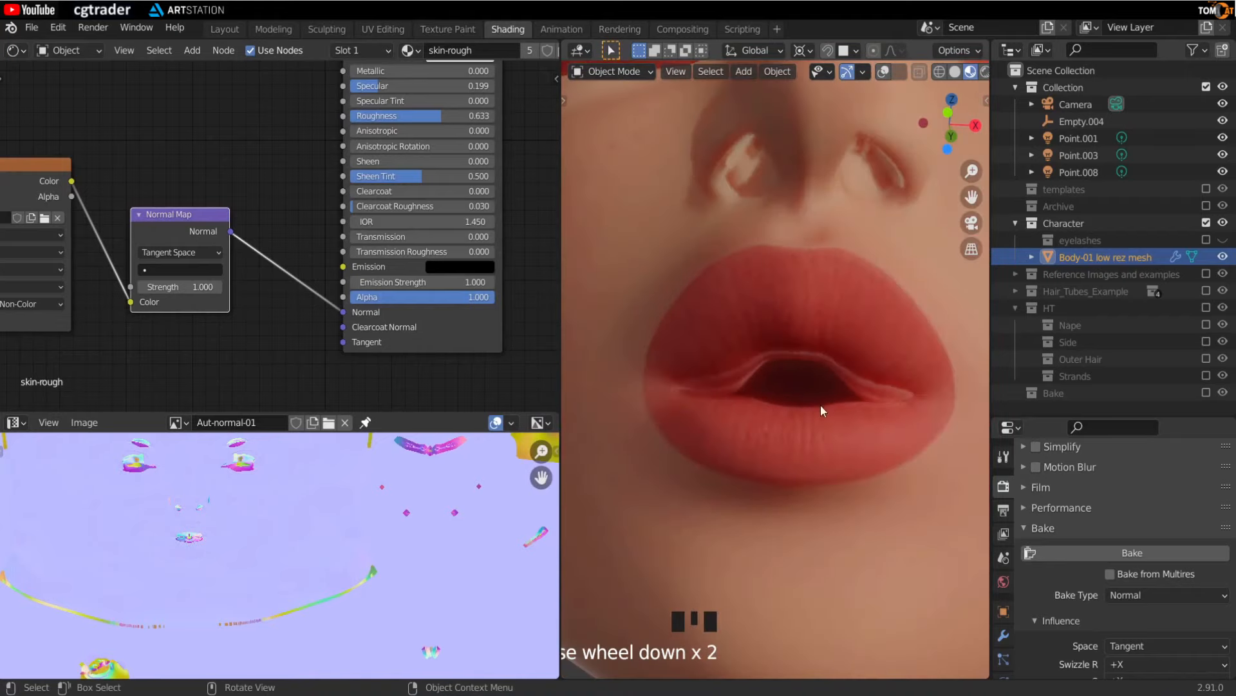
{"action": "scroll", "coordinate": [837, 431], "scroll_direction": "up", "scroll_amount": 2}
{"action": "scroll", "coordinate": [416, 234], "scroll_direction": "down", "scroll_amount": 2}
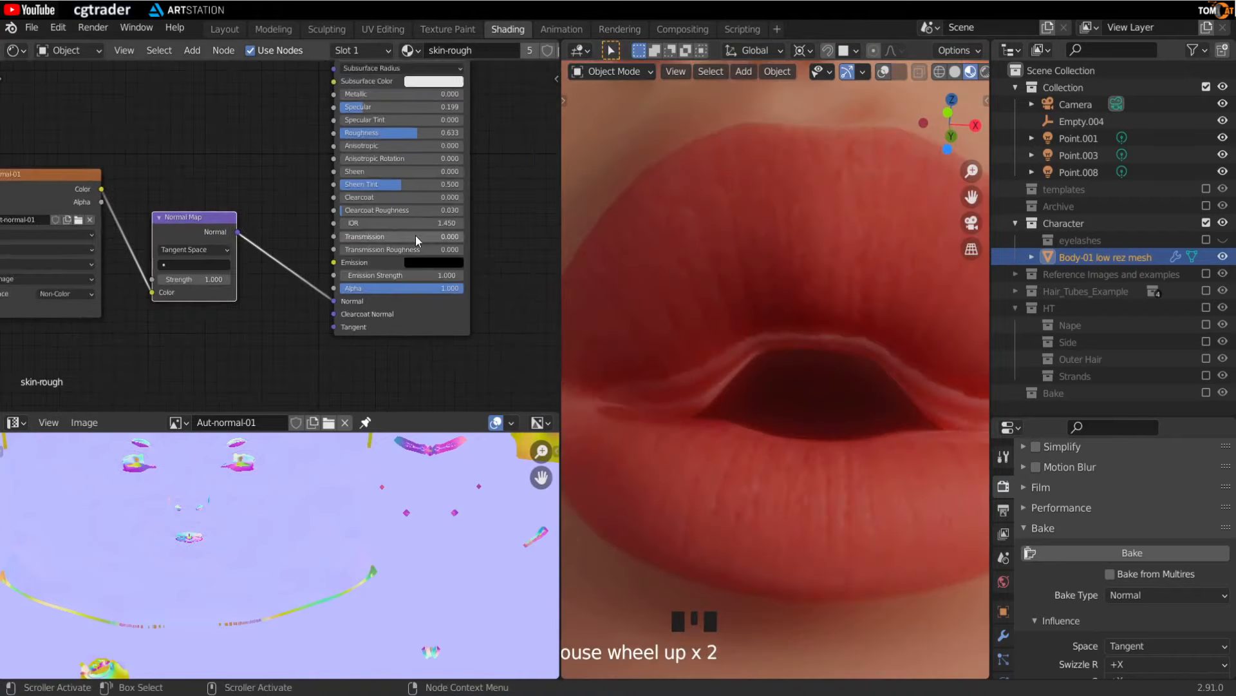
{"action": "middle_click_drag", "start_coordinate": [275, 137], "coordinate": [277, 257]}
{"action": "left_click_drag", "start_coordinate": [336, 233], "coordinate": [288, 212]}
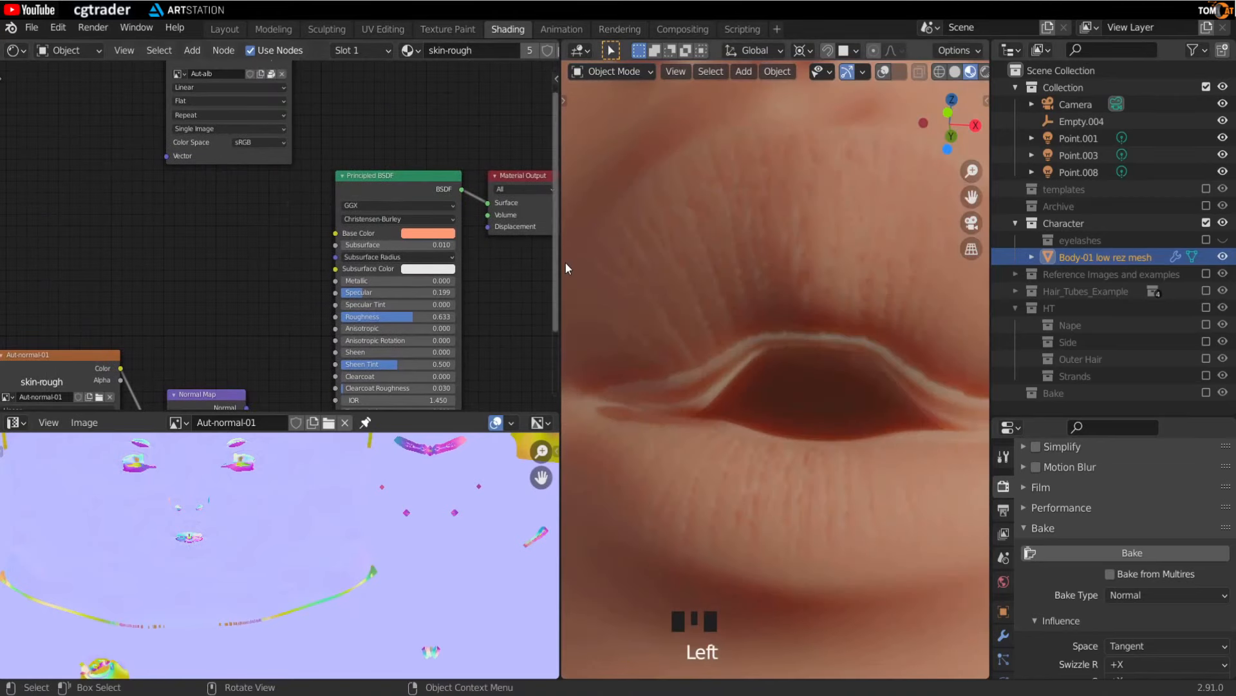
{"action": "left_click_drag", "start_coordinate": [563, 260], "coordinate": [375, 290]}
{"action": "middle_click_drag", "start_coordinate": [466, 333], "coordinate": [757, 335]}
{"action": "scroll", "coordinate": [758, 335], "scroll_direction": "down", "scroll_amount": 2}
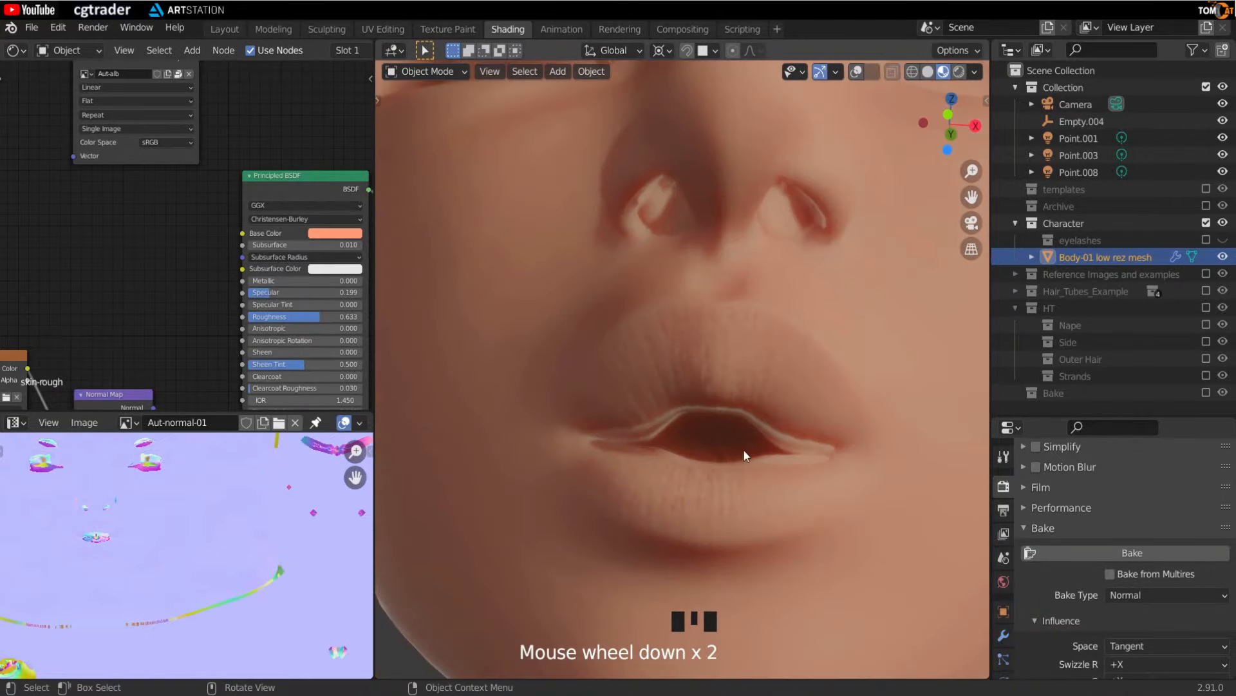
{"action": "scroll", "coordinate": [686, 423], "scroll_direction": "down", "scroll_amount": 1}
{"action": "middle_click_drag", "start_coordinate": [686, 422], "coordinate": [646, 499]}
{"action": "scroll", "coordinate": [671, 469], "scroll_direction": "up", "scroll_amount": 3}
{"action": "scroll", "coordinate": [668, 505], "scroll_direction": "up", "scroll_amount": 2}
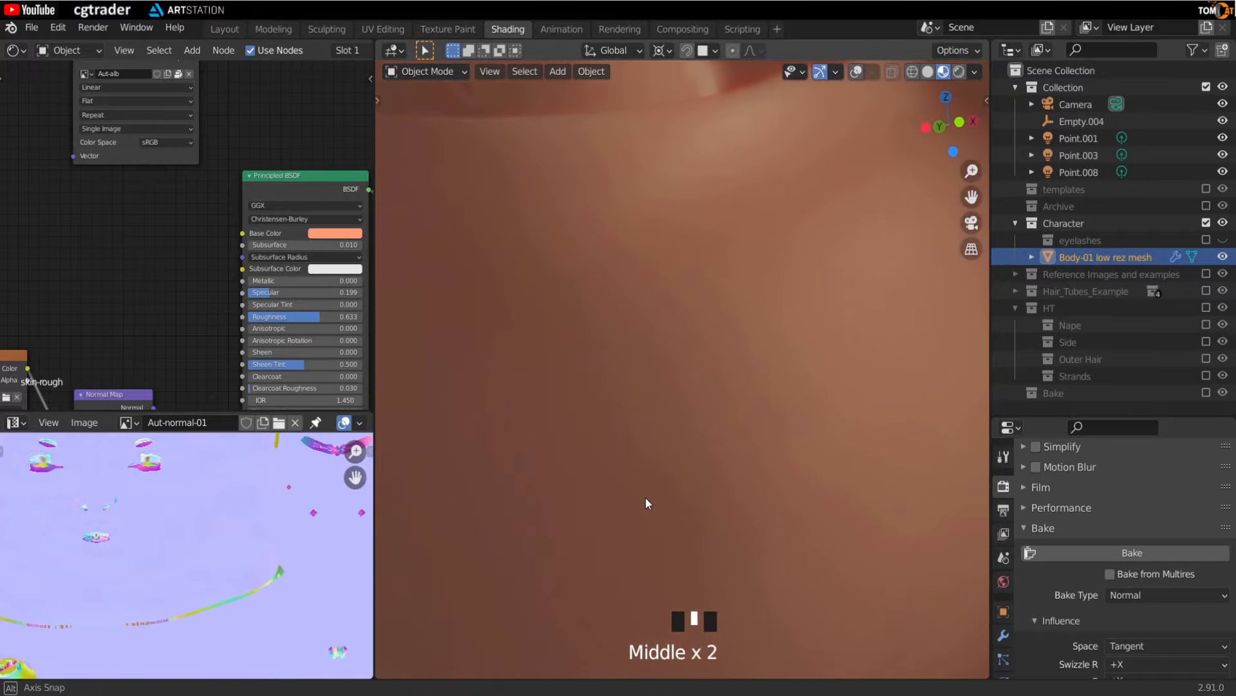
{"action": "scroll", "coordinate": [663, 386], "scroll_direction": "down", "scroll_amount": 3}
{"action": "middle_click_drag", "start_coordinate": [712, 373], "coordinate": [496, 337]}
{"action": "scroll", "coordinate": [755, 358], "scroll_direction": "up", "scroll_amount": 2}
{"action": "middle_click_drag", "start_coordinate": [755, 358], "coordinate": [767, 361]}
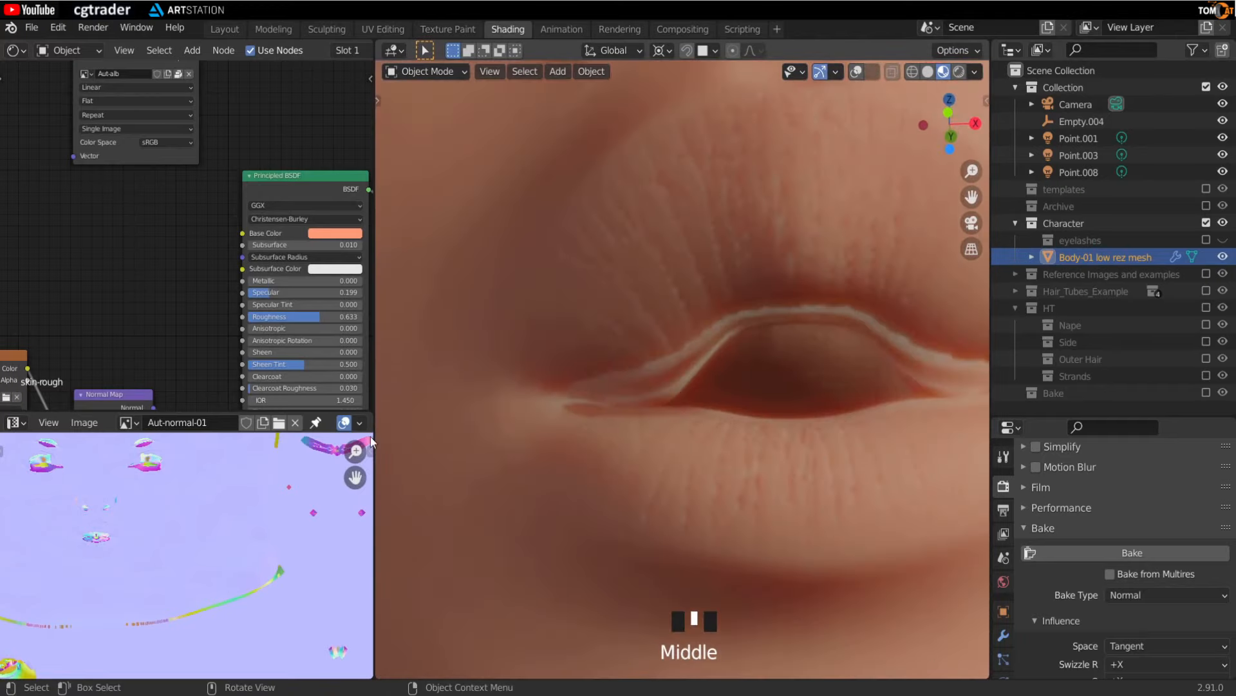
- Compare the lip region of the normal map image with the shaded lips in the viewport
{"action": "middle_click_drag", "start_coordinate": [52, 565], "coordinate": [157, 573]}
{"action": "scroll", "coordinate": [235, 543], "scroll_direction": "up", "scroll_amount": 5}
{"action": "scroll", "coordinate": [221, 535], "scroll_direction": "up", "scroll_amount": 3}
{"action": "middle_click_drag", "start_coordinate": [215, 535], "coordinate": [218, 606]}
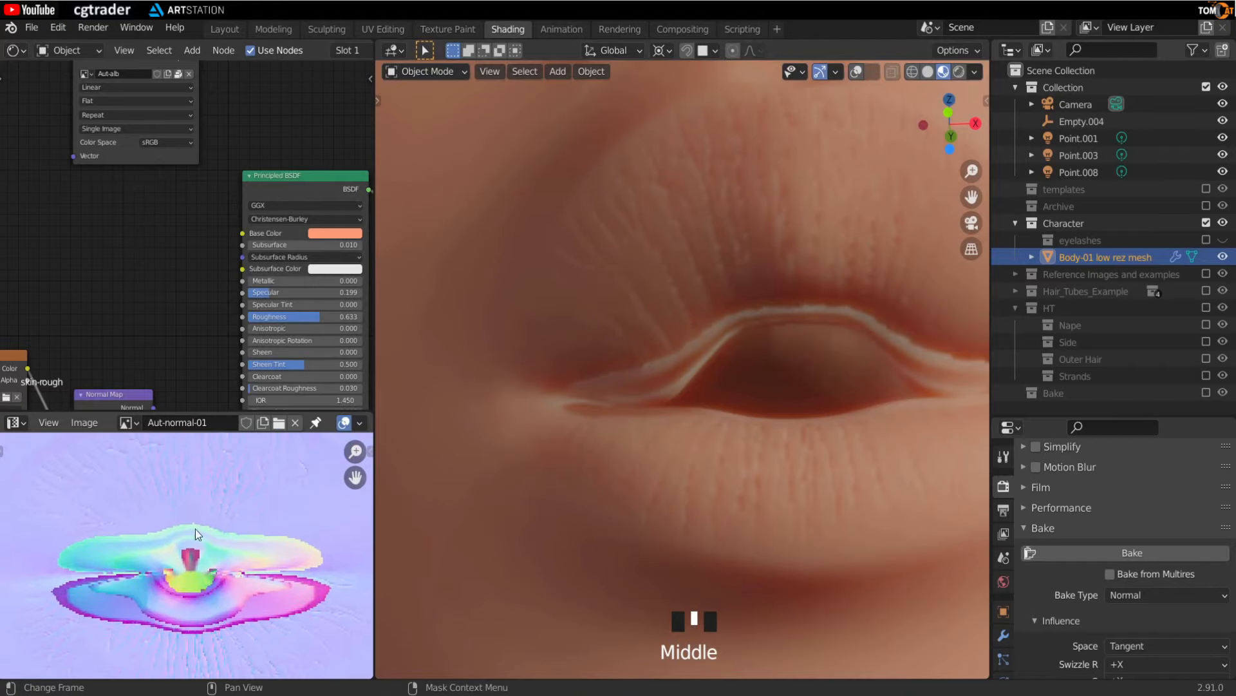
{"action": "middle_click_drag", "start_coordinate": [183, 577], "coordinate": [126, 564]}
{"action": "middle_click_drag", "start_coordinate": [399, 554], "coordinate": [707, 381]}
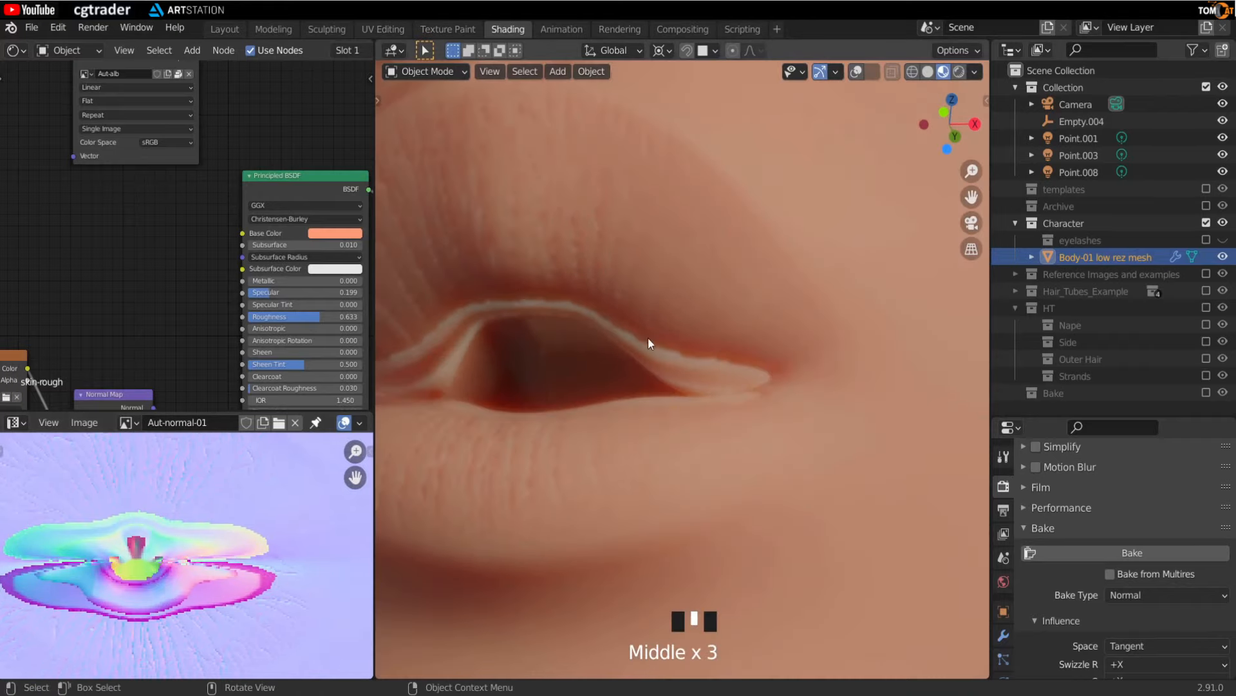
{"action": "scroll", "coordinate": [455, 349], "scroll_direction": "down", "scroll_amount": 4}
{"action": "middle_click_drag", "start_coordinate": [508, 376], "coordinate": [616, 394]}
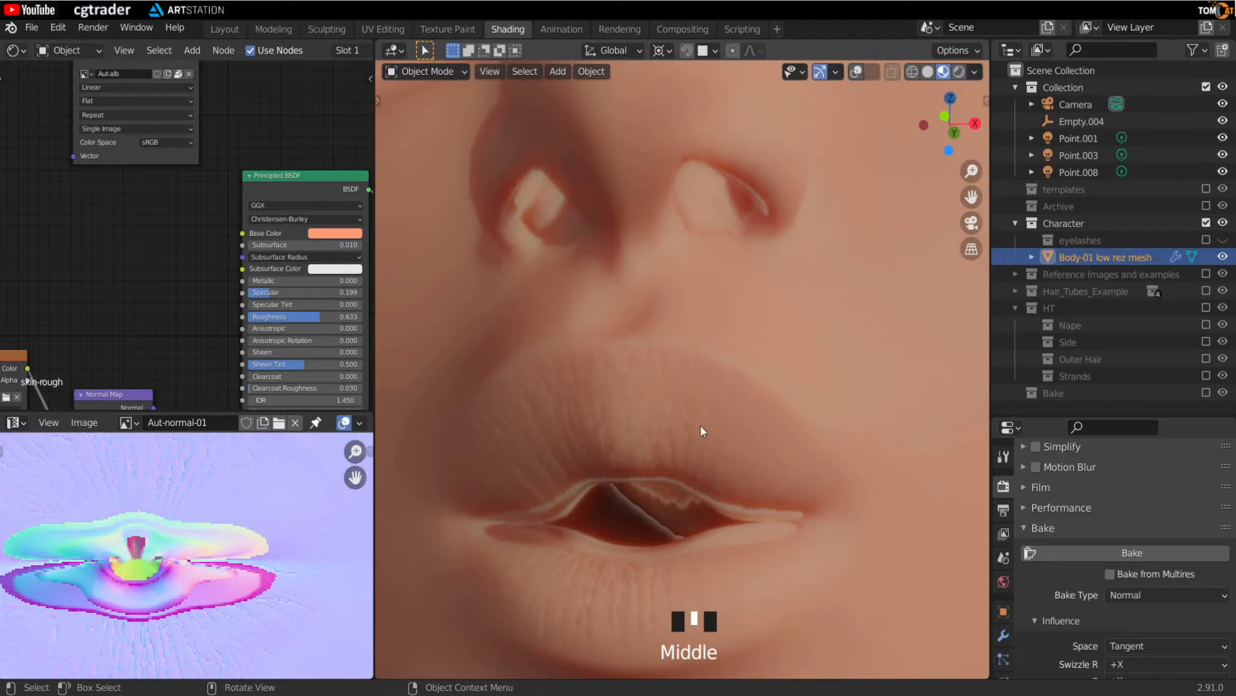
{"action": "middle_click_drag", "start_coordinate": [701, 425], "coordinate": [698, 428]}
{"action": "scroll", "coordinate": [689, 386], "scroll_direction": "down", "scroll_amount": 3}
{"action": "middle_click_drag", "start_coordinate": [685, 373], "coordinate": [385, 415]}
{"action": "scroll", "coordinate": [708, 415], "scroll_direction": "up", "scroll_amount": 3}
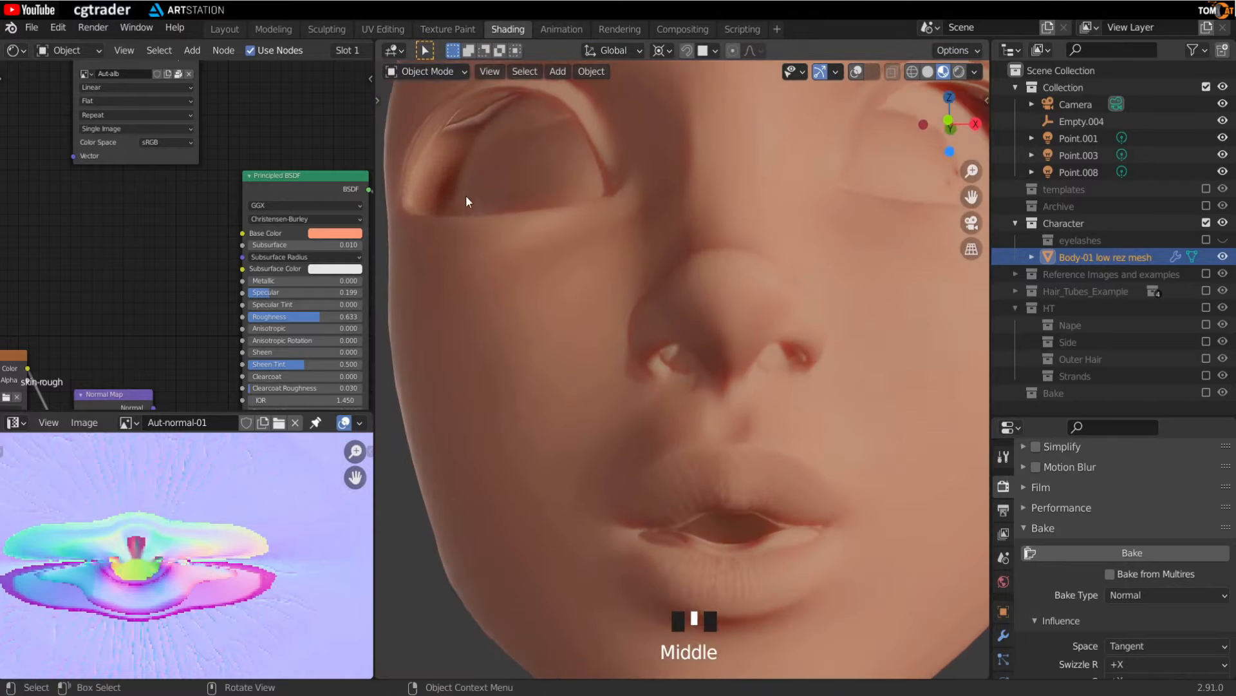
{"action": "middle_click_drag", "start_coordinate": [680, 463], "coordinate": [652, 456]}
{"action": "scroll", "coordinate": [655, 427], "scroll_direction": "up", "scroll_amount": 4}
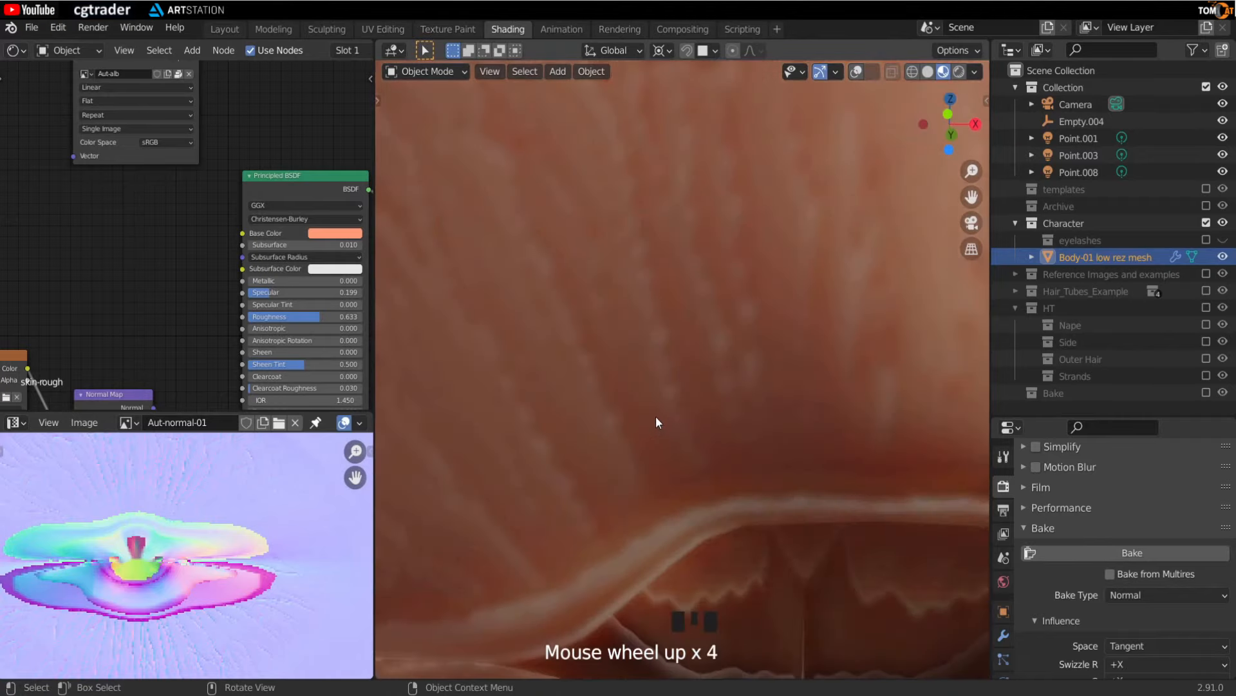
{"action": "scroll", "coordinate": [729, 376], "scroll_direction": "down", "scroll_amount": 3}
{"action": "scroll", "coordinate": [729, 377], "scroll_direction": "up", "scroll_amount": 1}
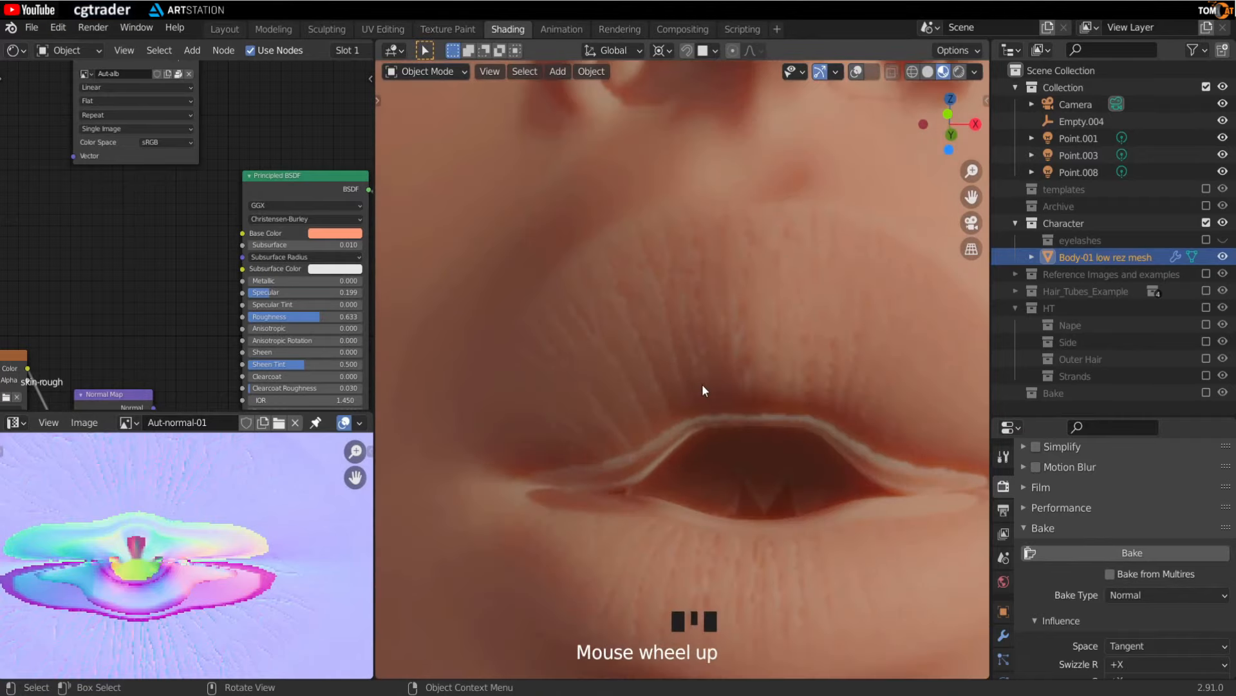
{"action": "middle_click_drag", "start_coordinate": [689, 372], "coordinate": [711, 396]}
{"action": "scroll", "coordinate": [740, 340], "scroll_direction": "up", "scroll_amount": 1}
{"action": "scroll", "coordinate": [737, 331], "scroll_direction": "down", "scroll_amount": 1}
{"action": "scroll", "coordinate": [711, 396], "scroll_direction": "up", "scroll_amount": 1}
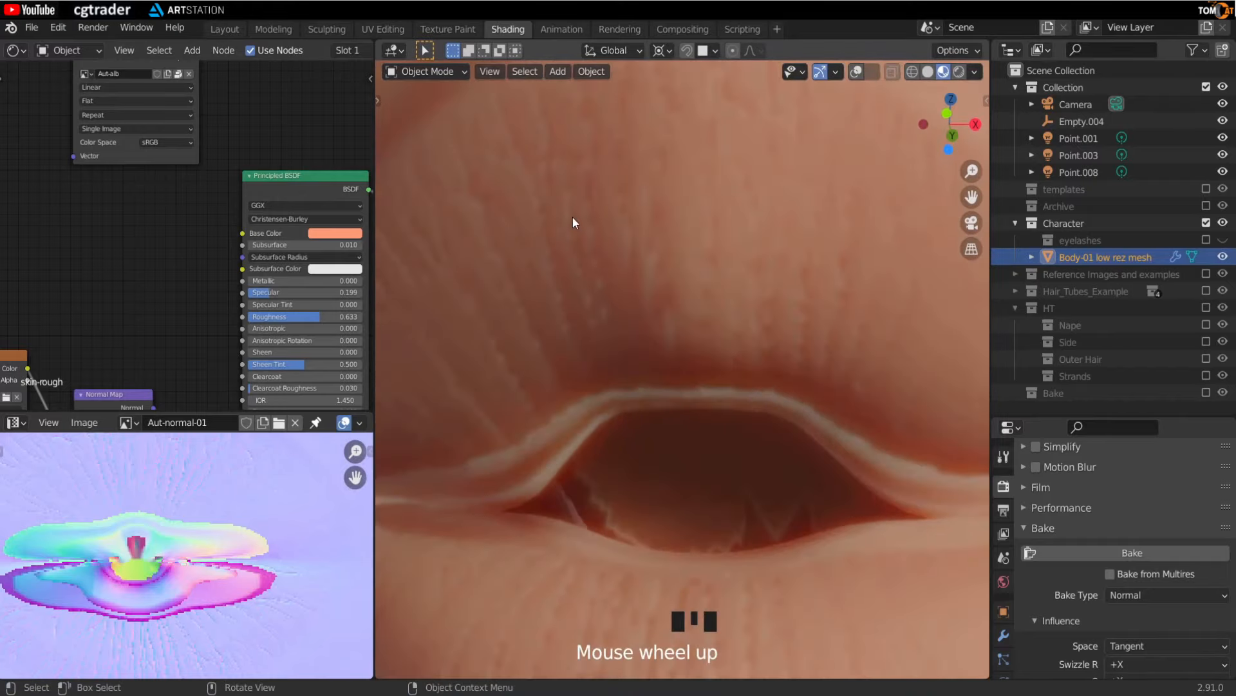
- Orbit and zoom around the normal-mapped lips and face in the viewport to inspect the shading
{"action": "scroll", "coordinate": [583, 227], "scroll_direction": "down", "scroll_amount": 5}
{"action": "middle_click_drag", "start_coordinate": [590, 232], "coordinate": [662, 326]}
{"action": "scroll", "coordinate": [675, 357], "scroll_direction": "down", "scroll_amount": 2}
{"action": "scroll", "coordinate": [682, 408], "scroll_direction": "up", "scroll_amount": 6}
{"action": "middle_click_drag", "start_coordinate": [692, 421], "coordinate": [689, 379]}
{"action": "scroll", "coordinate": [689, 379], "scroll_direction": "up", "scroll_amount": 3}
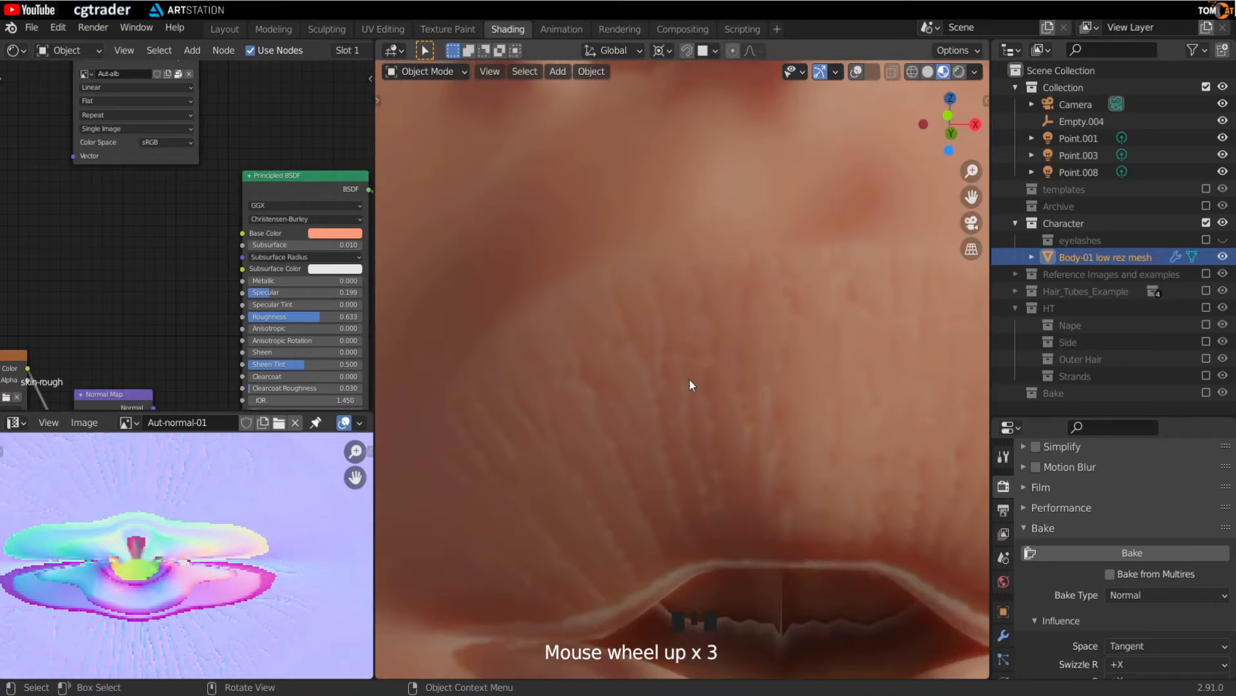
{"action": "scroll", "coordinate": [689, 378], "scroll_direction": "down", "scroll_amount": 10}
{"action": "scroll", "coordinate": [679, 358], "scroll_direction": "up", "scroll_amount": 1}
{"action": "middle_click_drag", "start_coordinate": [681, 365], "coordinate": [674, 419]}
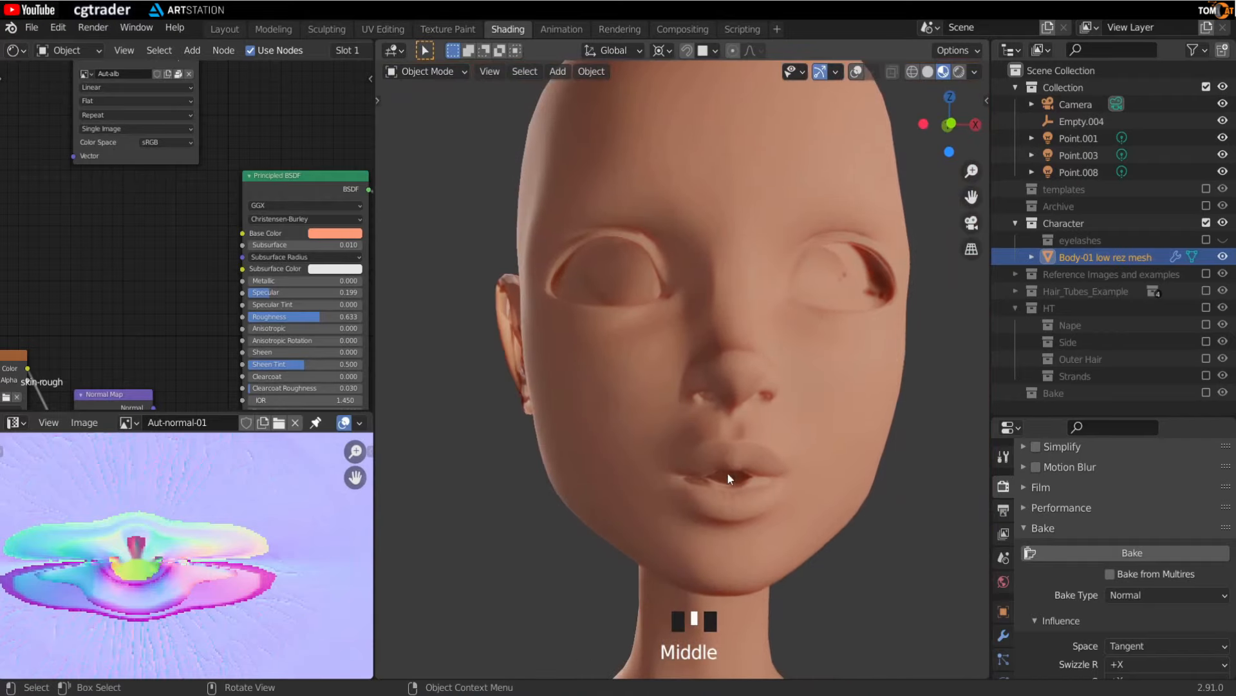
{"action": "middle_click_drag", "start_coordinate": [509, 434], "coordinate": [594, 597]}
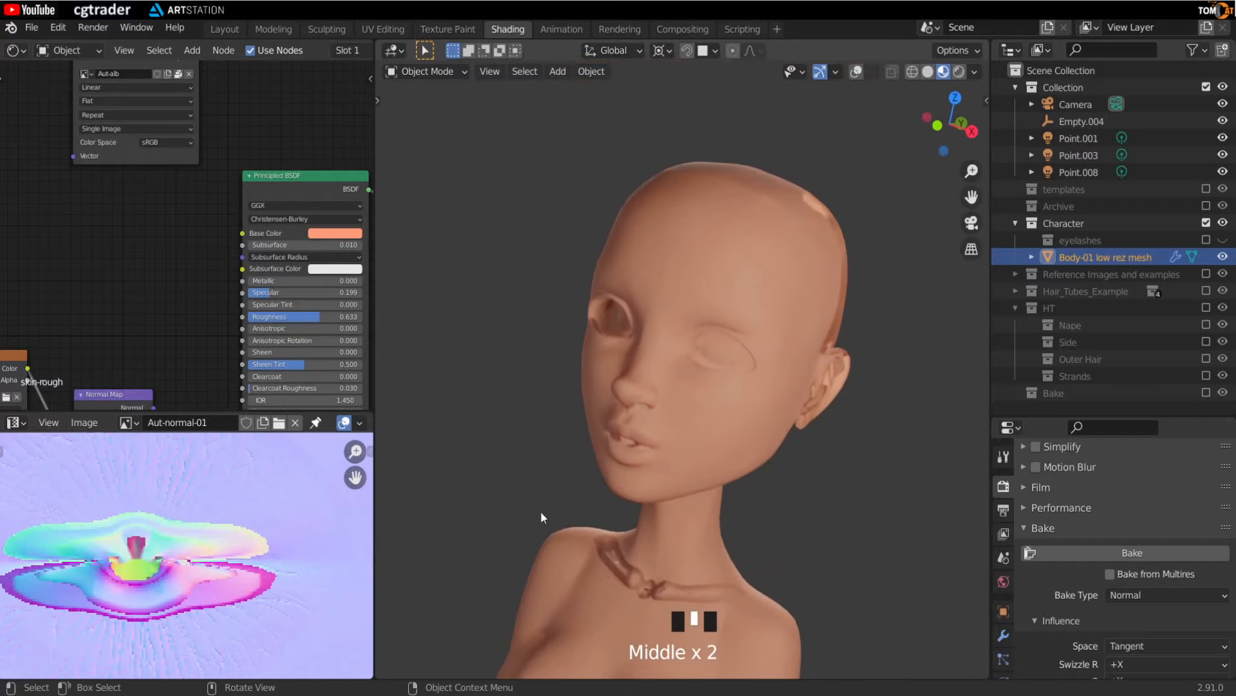
{"action": "middle_click_drag", "start_coordinate": [651, 451], "coordinate": [706, 394]}
{"action": "scroll", "coordinate": [732, 402], "scroll_direction": "up", "scroll_amount": 2}
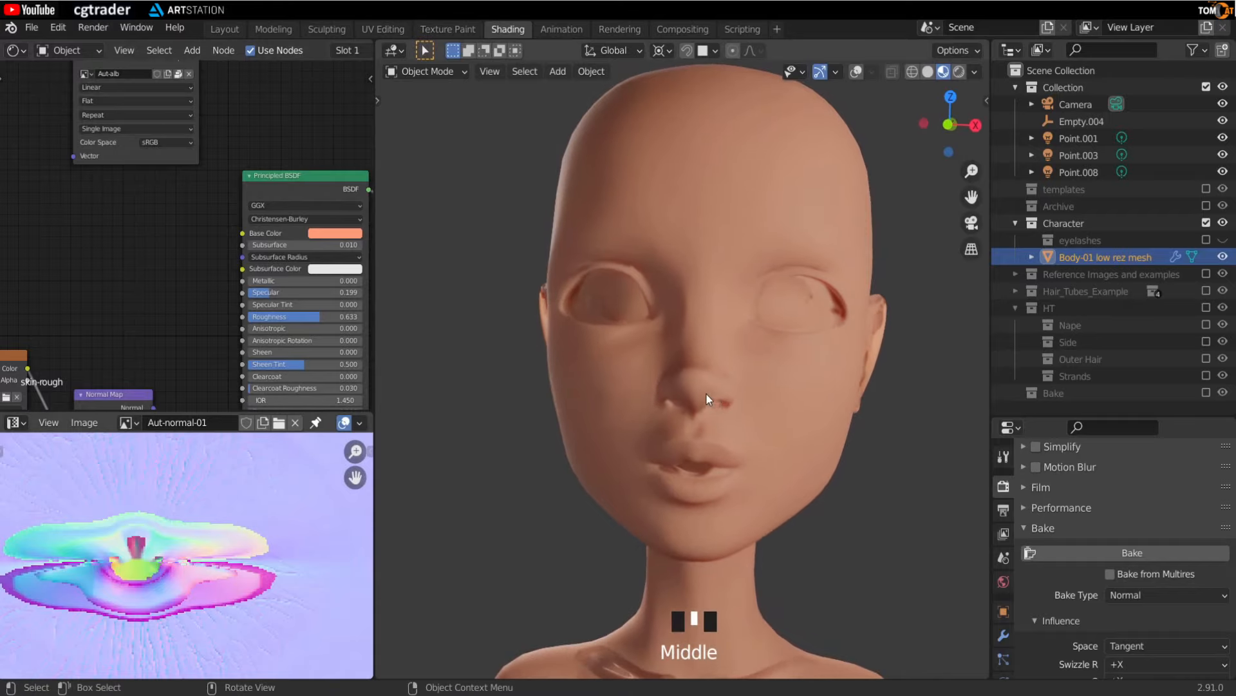
{"action": "scroll", "coordinate": [195, 525], "scroll_direction": "down", "scroll_amount": 4}
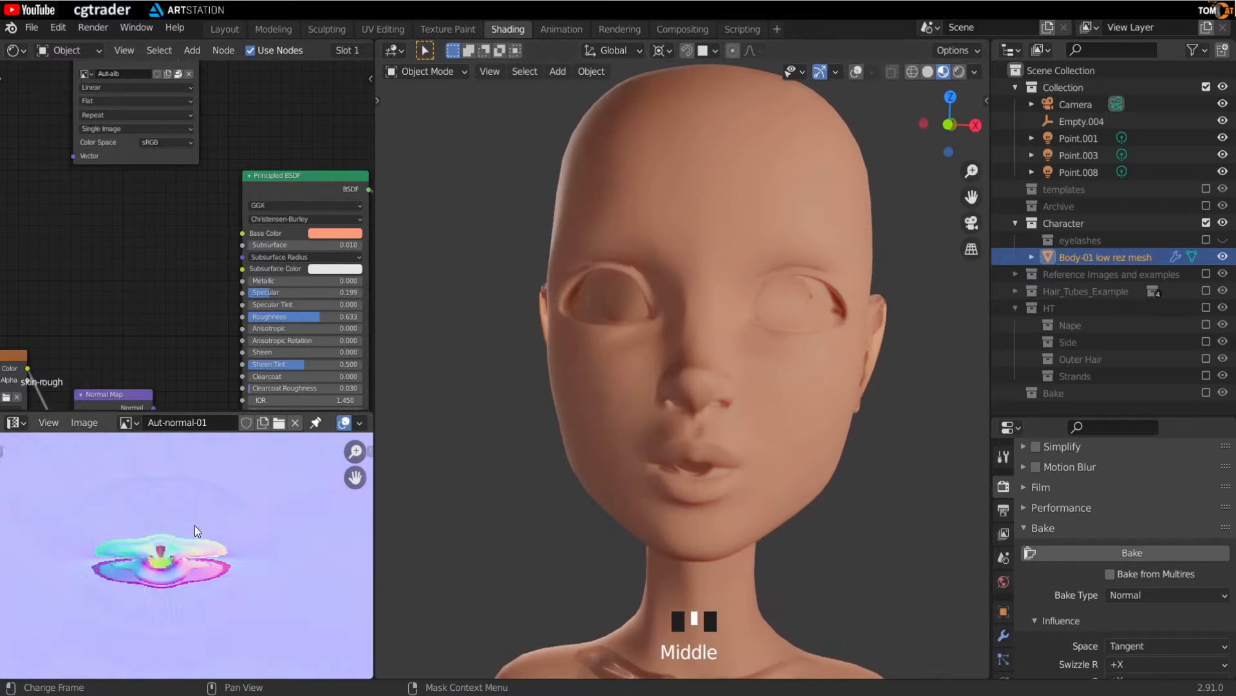
- Resize the editor areas so the normal map image editor fills most of the left side
{"action": "left_click_drag", "start_coordinate": [378, 384], "coordinate": [759, 381]}
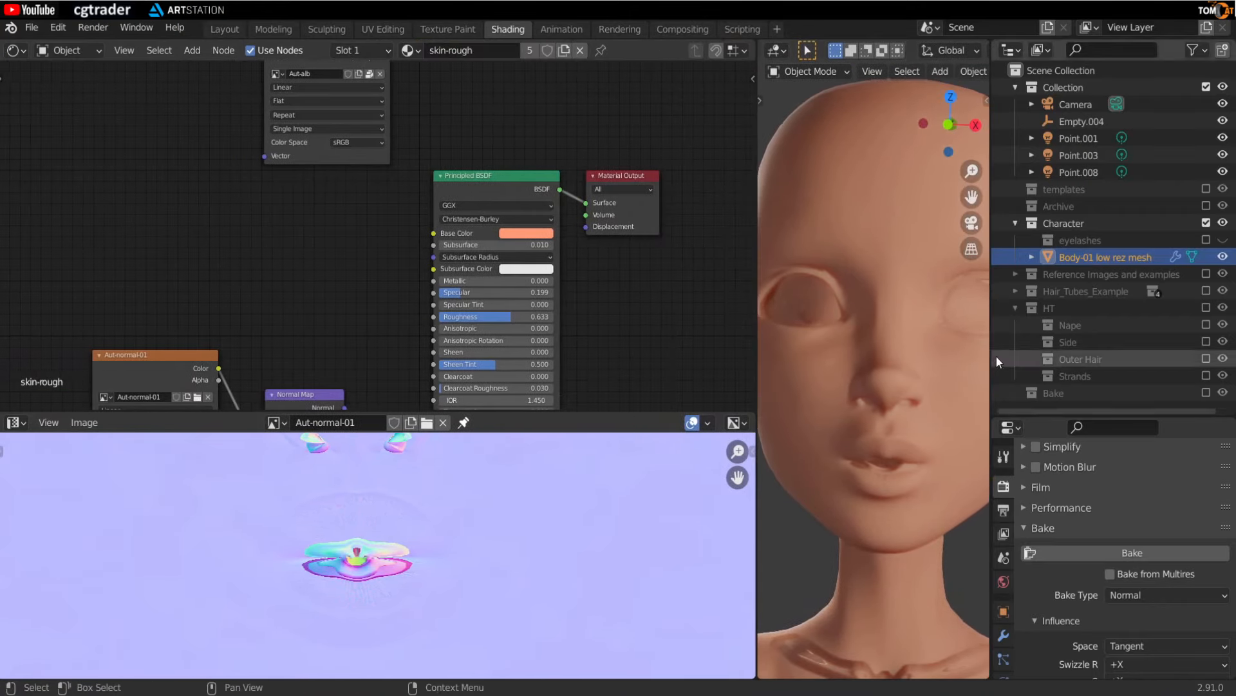
{"action": "left_click_drag", "start_coordinate": [993, 356], "coordinate": [1118, 351]}
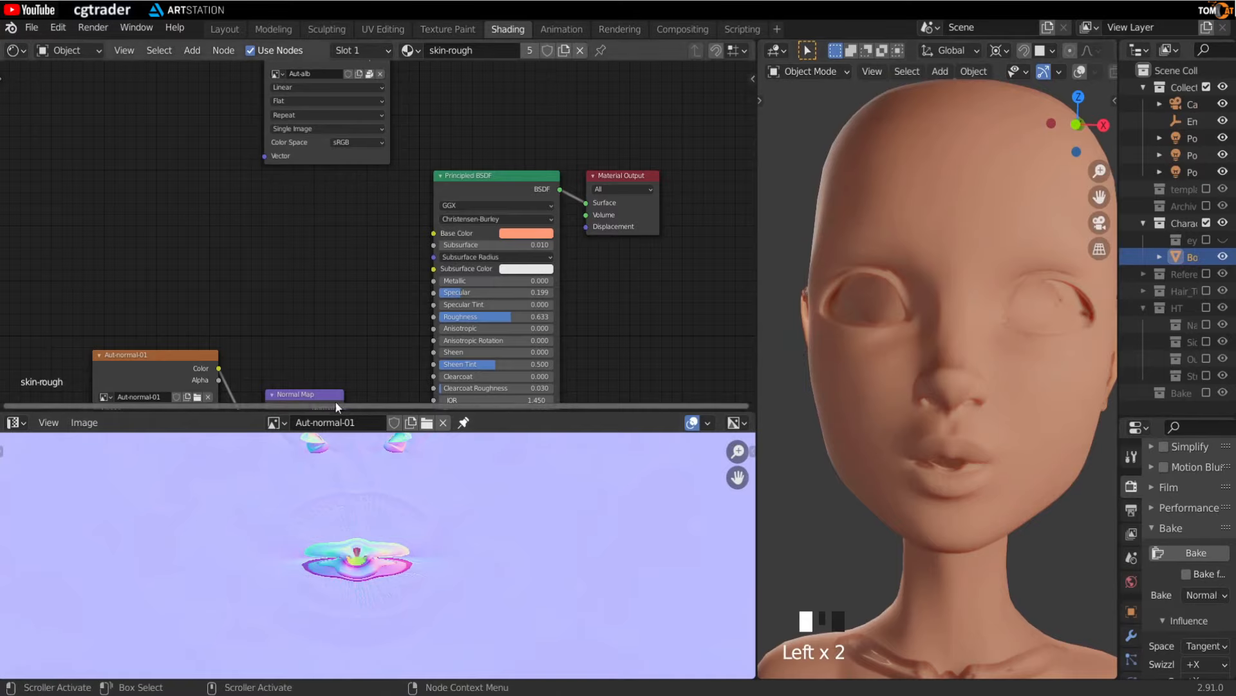
{"action": "left_click_drag", "start_coordinate": [358, 412], "coordinate": [358, 111]}
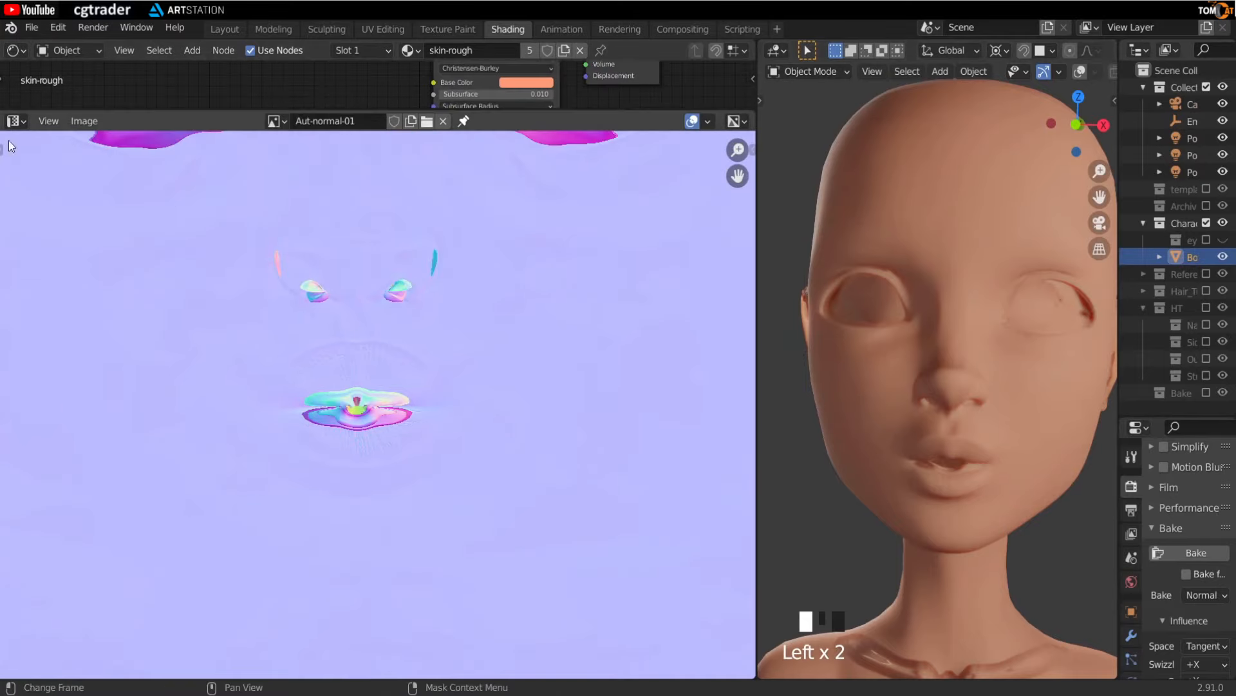
- Switch the image editor to Paint mode and show its tool shelf
{"action": "left_click", "coordinate": [13, 121]}
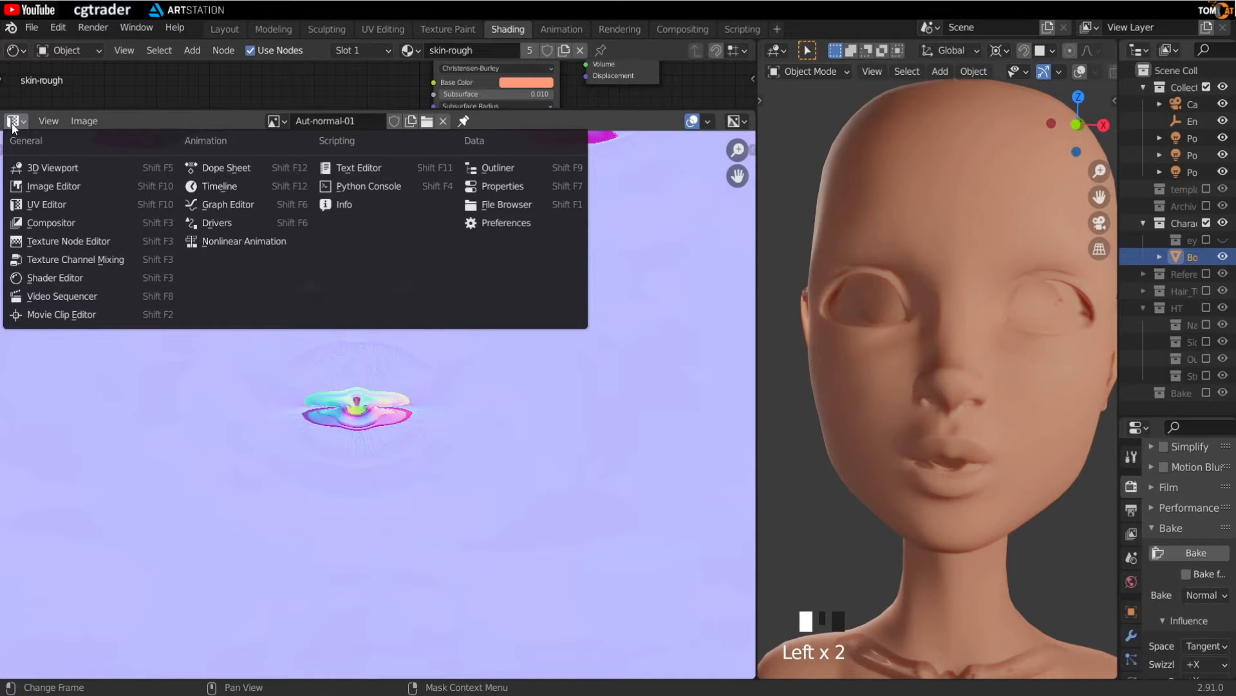
{"action": "left_click", "coordinate": [29, 187]}
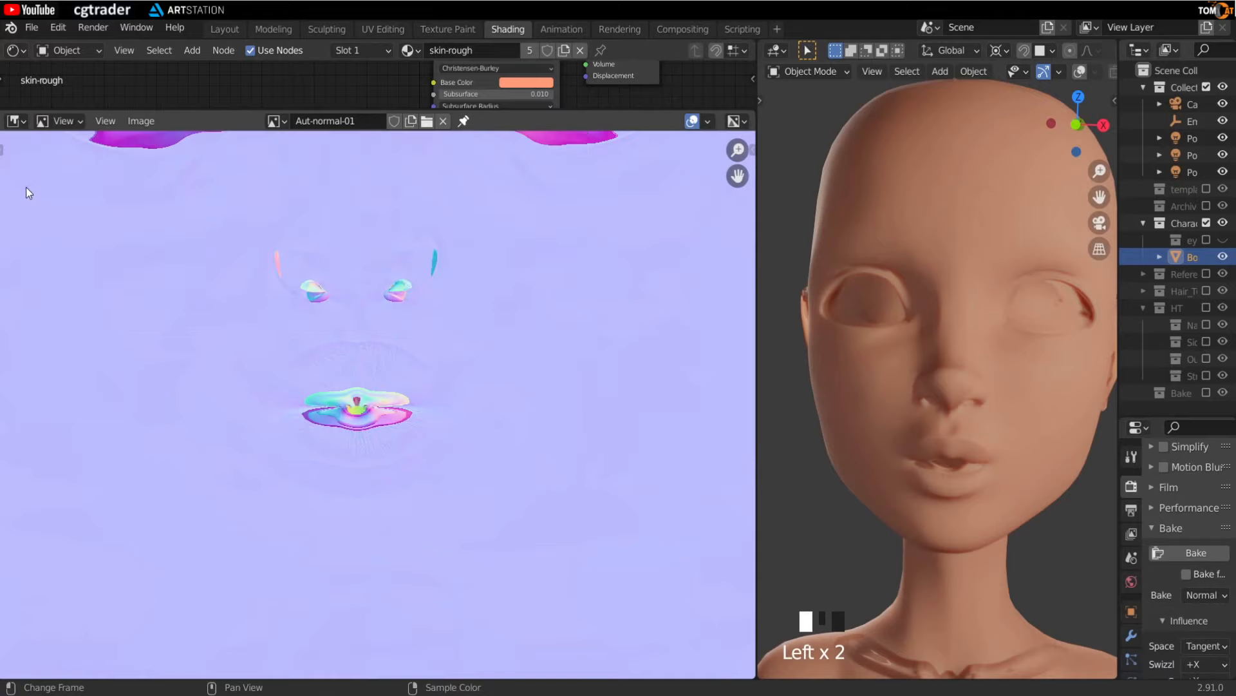
{"action": "left_click", "coordinate": [58, 121]}
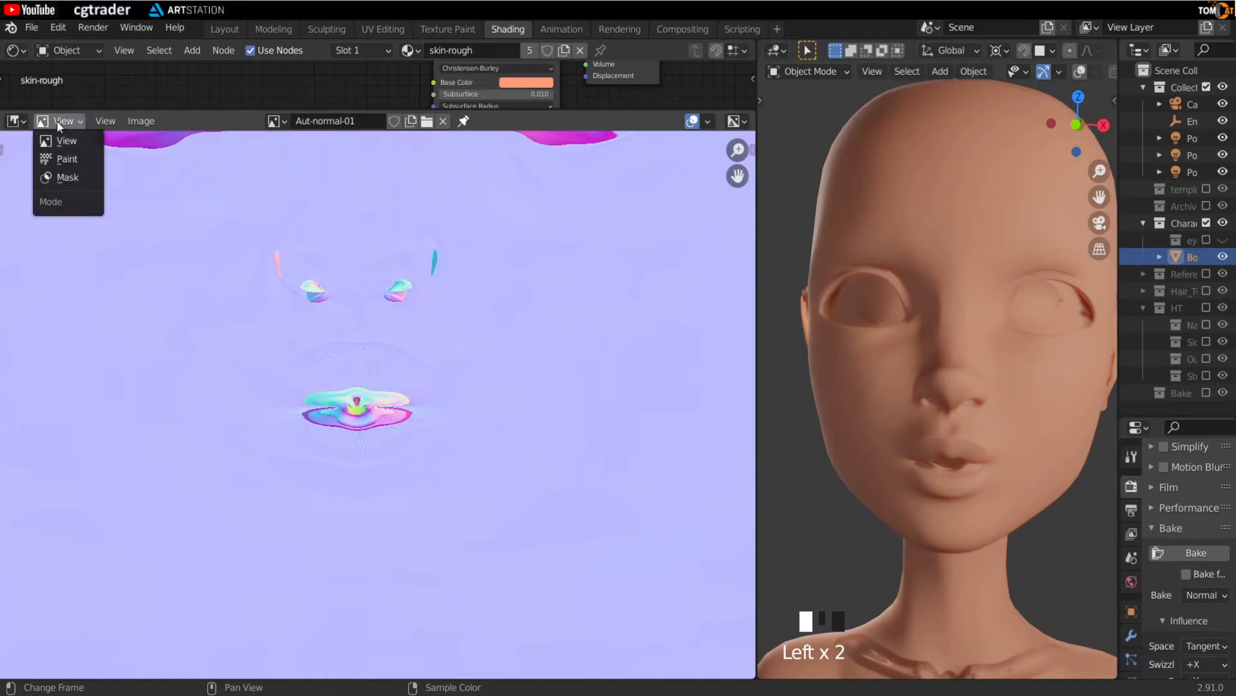
{"action": "left_click", "coordinate": [62, 159]}
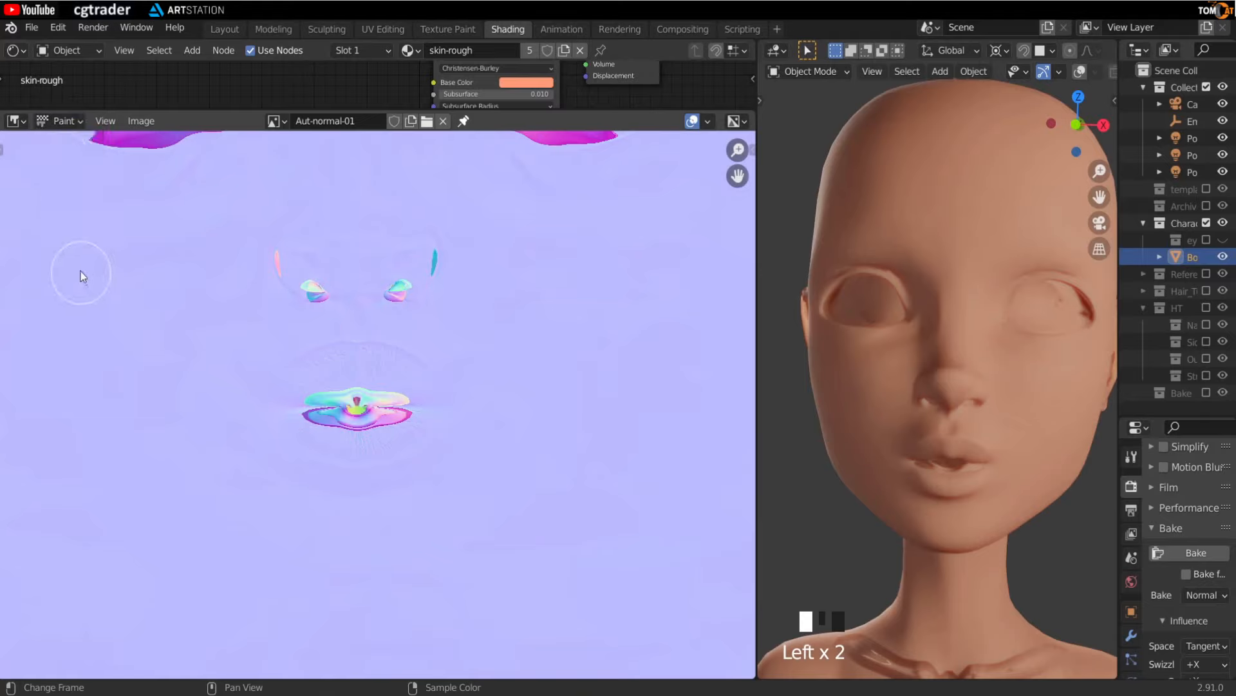
{"action": "key", "text": "t"}
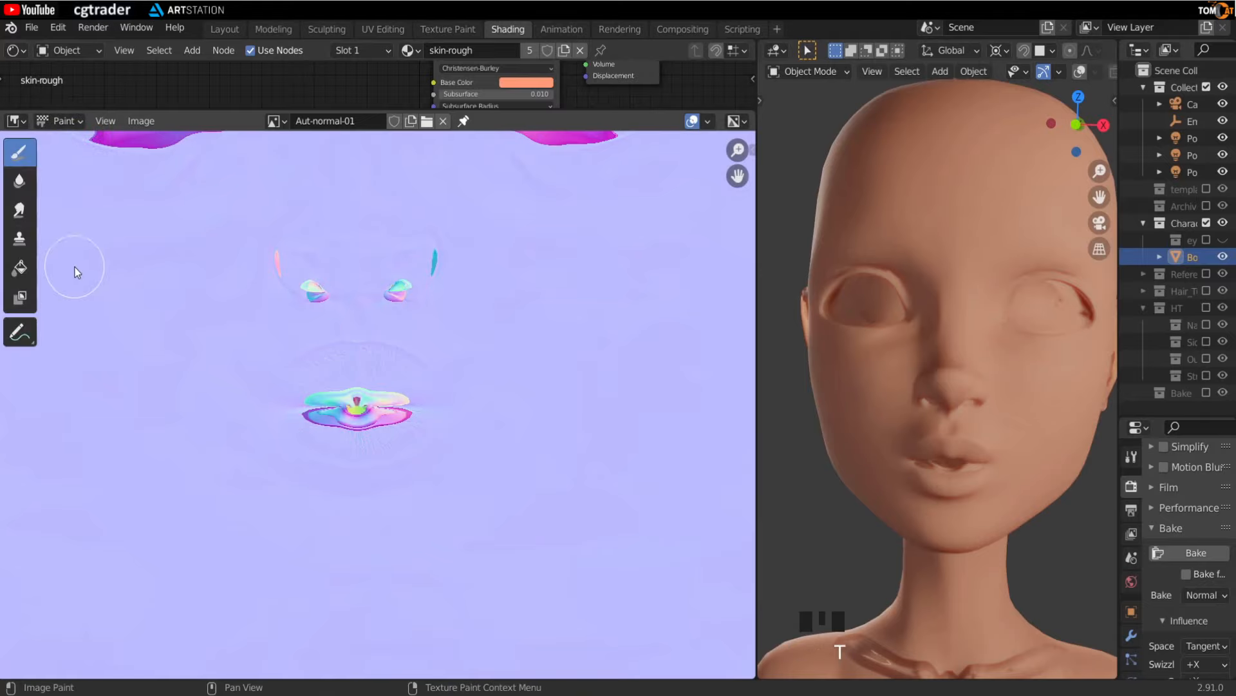
- Switch the 3D viewport of the low-res head to Texture Paint mode
{"action": "left_click_drag", "start_coordinate": [759, 209], "coordinate": [730, 213]}
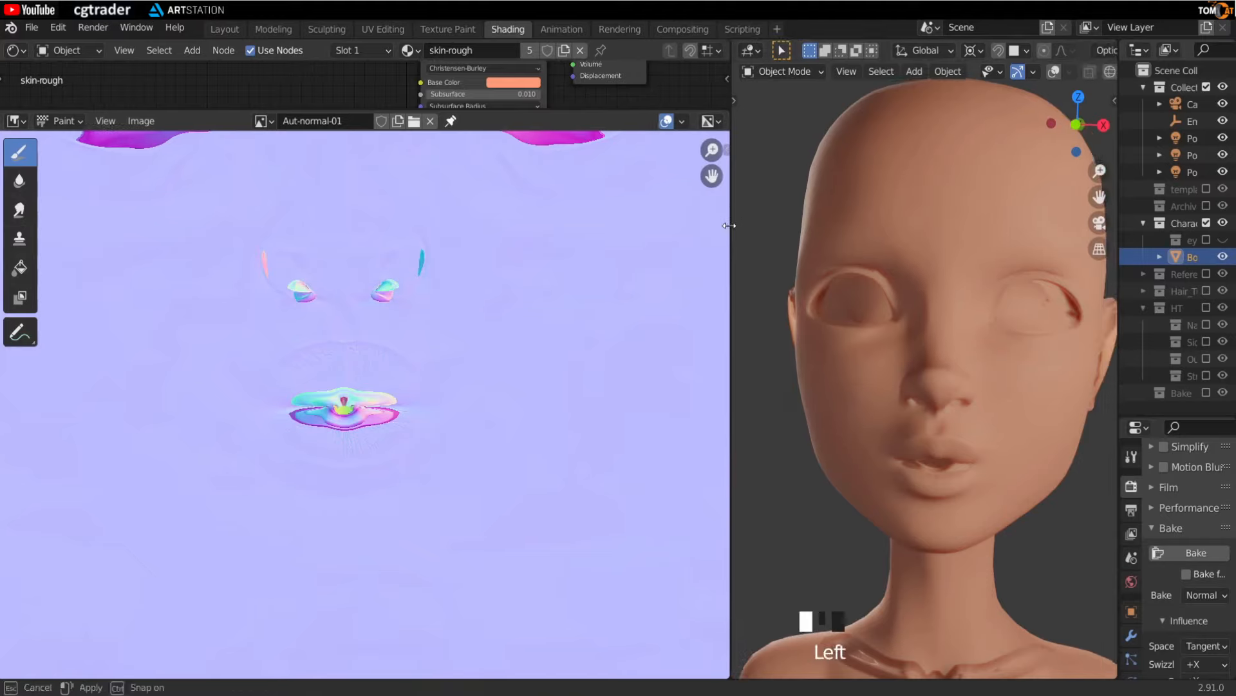
{"action": "scroll", "coordinate": [234, 288], "scroll_direction": "down", "scroll_amount": 3}
{"action": "scroll", "coordinate": [277, 489], "scroll_direction": "up", "scroll_amount": 6}
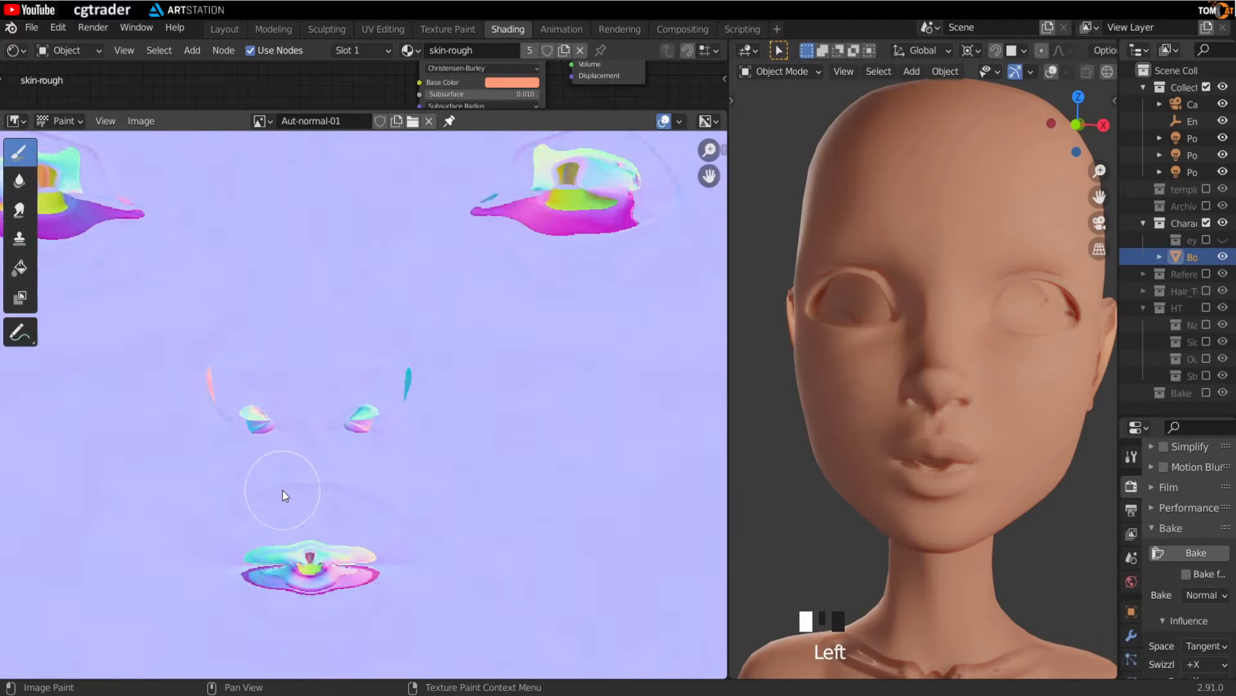
{"action": "scroll", "coordinate": [289, 359], "scroll_direction": "down", "scroll_amount": 3}
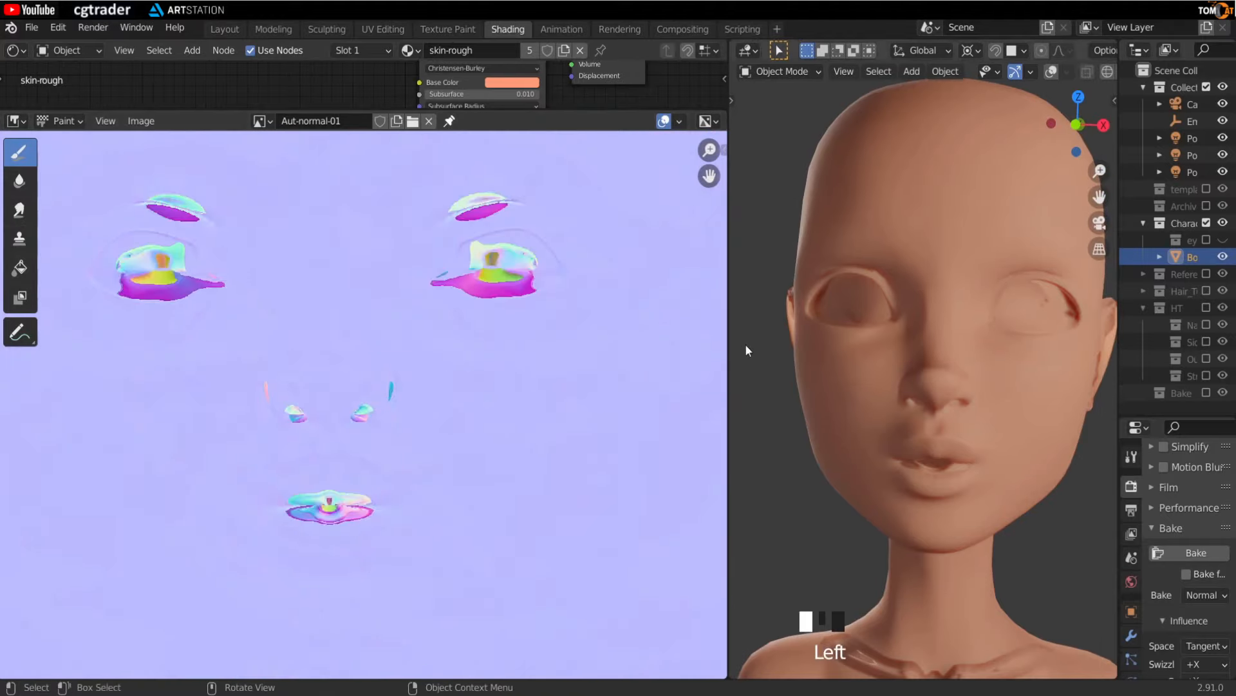
{"action": "left_click_drag", "start_coordinate": [729, 353], "coordinate": [510, 309]}
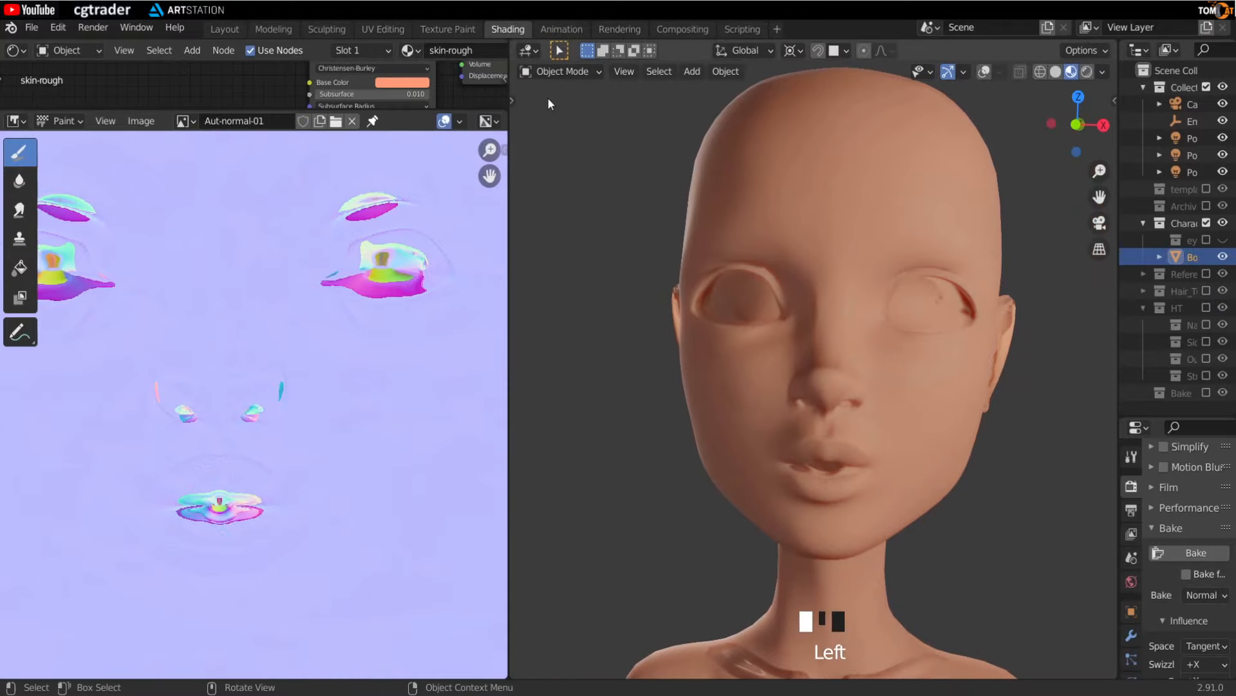
{"action": "left_click", "coordinate": [551, 72]}
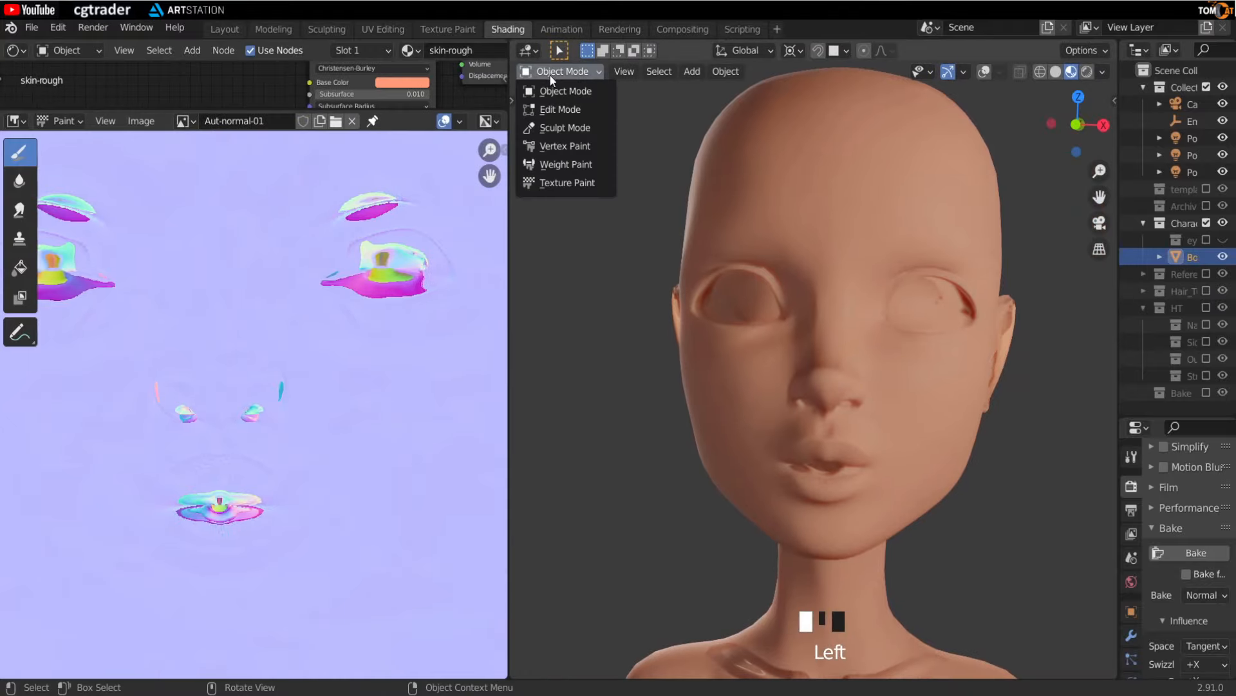
{"action": "left_click", "coordinate": [555, 183]}
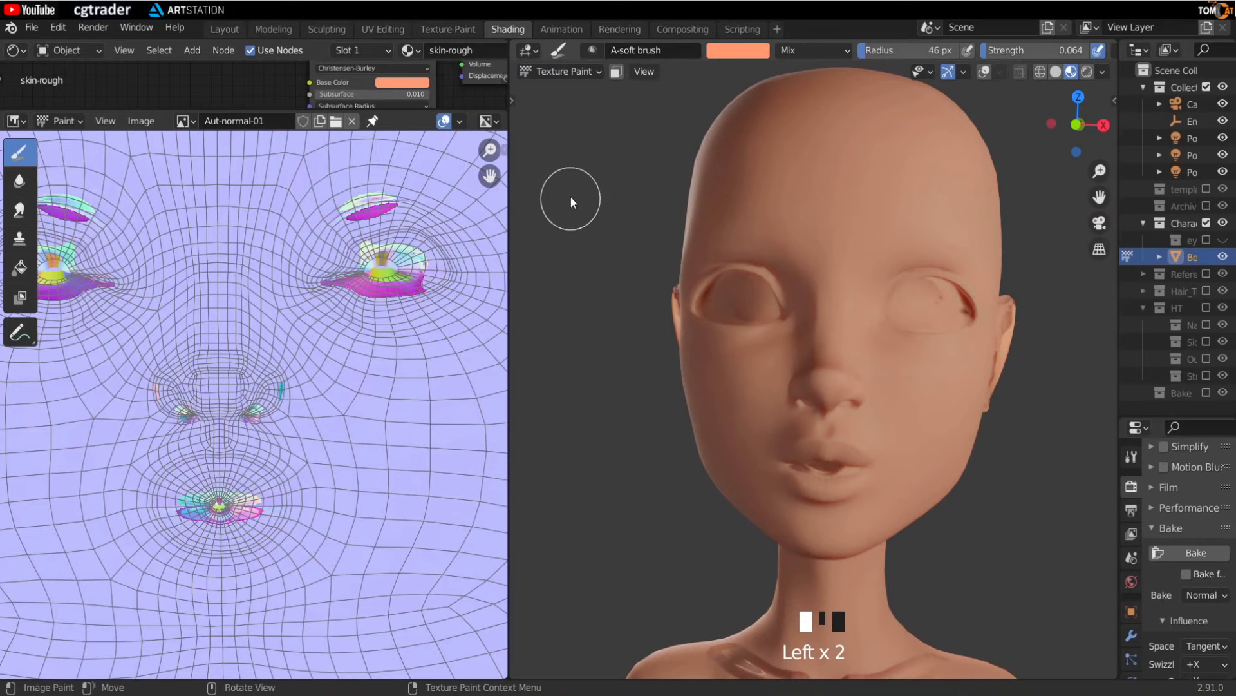
- Show the viewport tool shelf and zoom in close on the lips
{"action": "key", "text": "t"}
{"action": "middle_click_drag", "start_coordinate": [562, 188], "coordinate": [584, 207]}
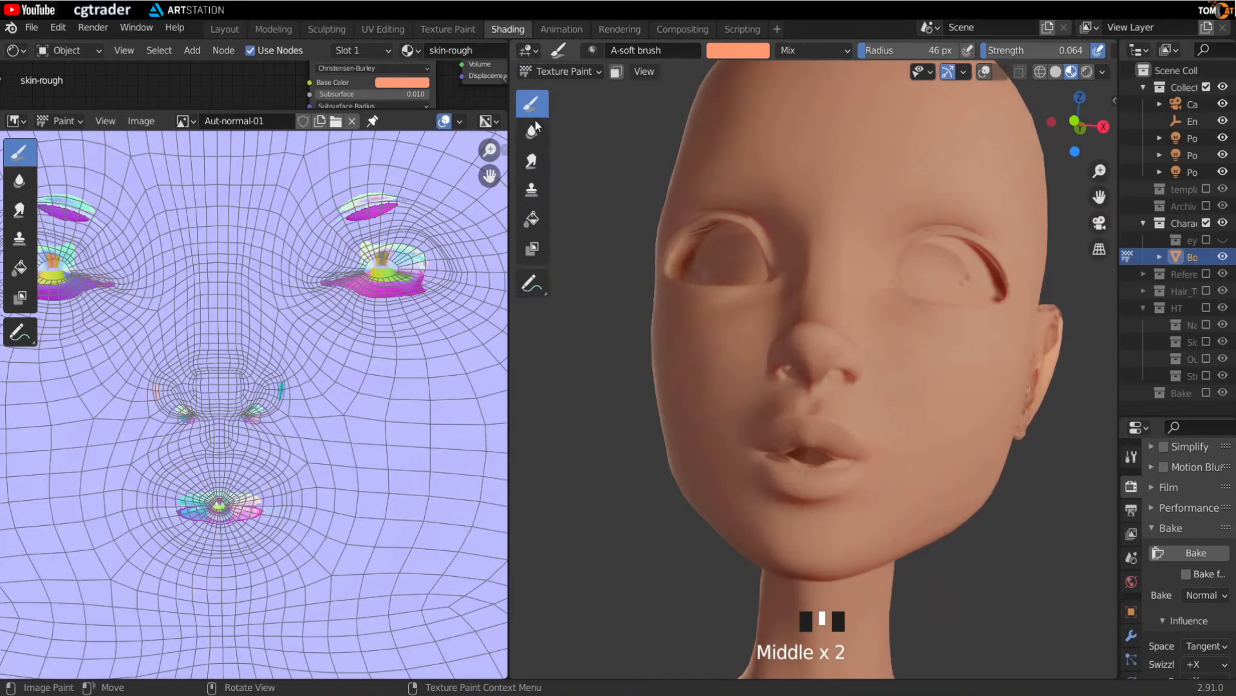
{"action": "middle_click_drag", "start_coordinate": [838, 446], "coordinate": [837, 411]}
{"action": "scroll", "coordinate": [814, 354], "scroll_direction": "up", "scroll_amount": 1}
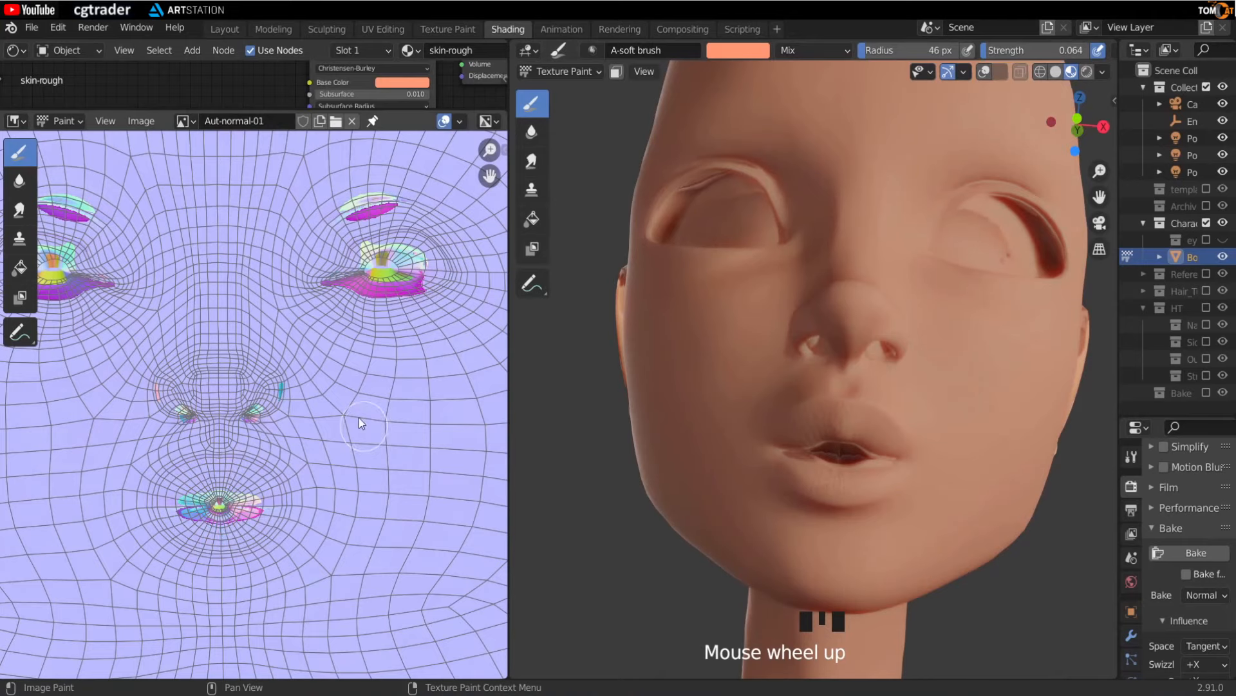
{"action": "scroll", "coordinate": [260, 482], "scroll_direction": "up", "scroll_amount": 6}
{"action": "scroll", "coordinate": [260, 482], "scroll_direction": "up", "scroll_amount": 2}
{"action": "middle_click_drag", "start_coordinate": [834, 479], "coordinate": [801, 442]}
{"action": "scroll", "coordinate": [827, 454], "scroll_direction": "up", "scroll_amount": 4}
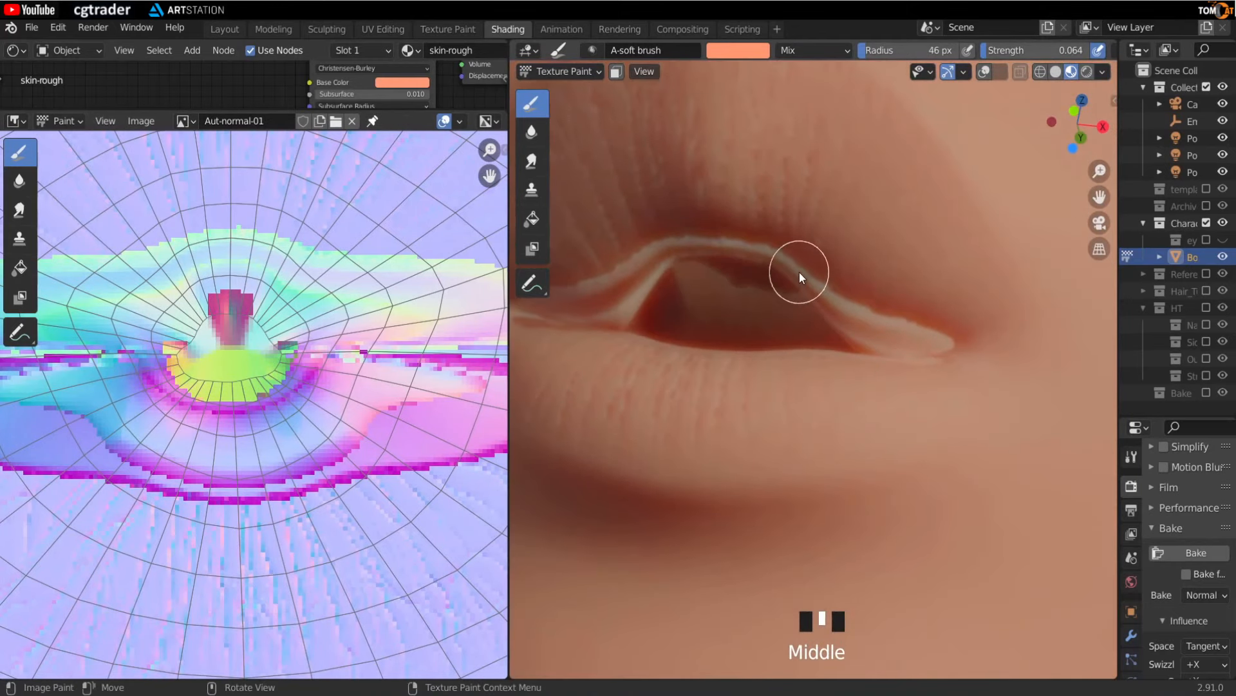
- Reduce the image paint brush radius to 6 px while framing the lip region of the normal map
{"action": "middle_click_drag", "start_coordinate": [329, 399], "coordinate": [235, 416]}
{"action": "scroll", "coordinate": [251, 399], "scroll_direction": "down", "scroll_amount": 3}
{"action": "key", "text": "f"}
{"action": "left_click", "coordinate": [291, 345]}
{"action": "key", "text": "f"}
{"action": "left_click", "coordinate": [272, 346]}
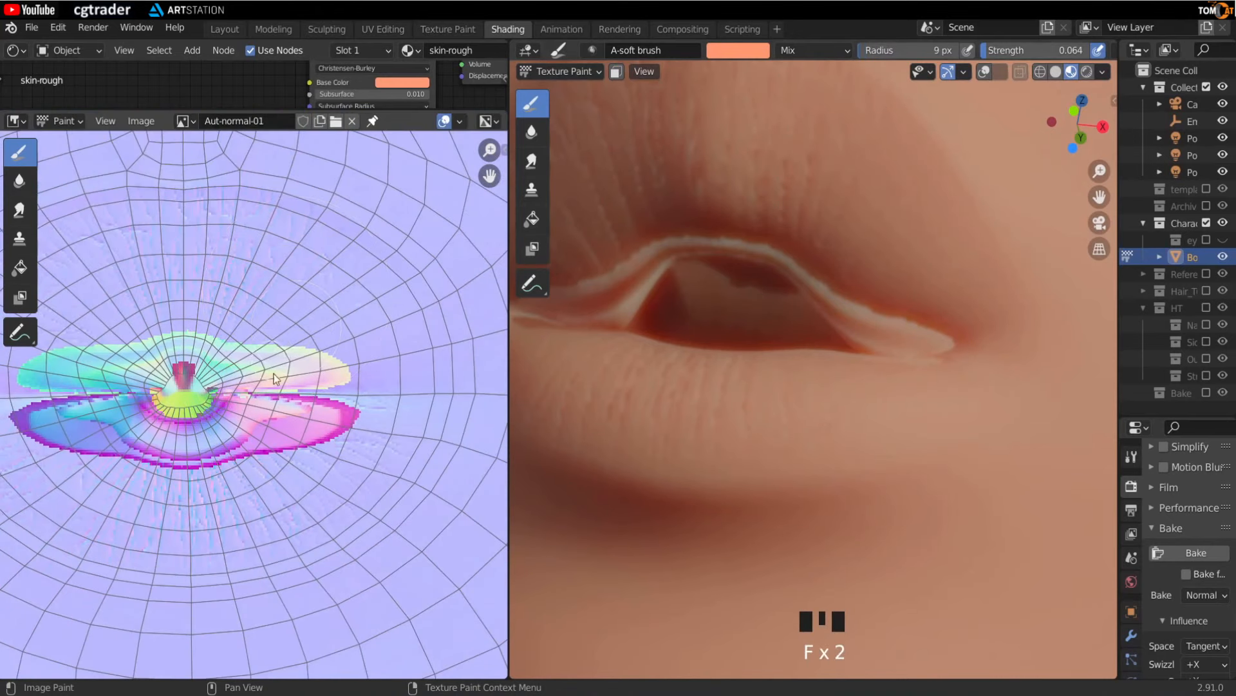
{"action": "scroll", "coordinate": [253, 400], "scroll_direction": "up", "scroll_amount": 2}
{"action": "middle_click_drag", "start_coordinate": [283, 397], "coordinate": [268, 424]}
{"action": "key", "text": "f"}
{"action": "left_click", "coordinate": [272, 336]}
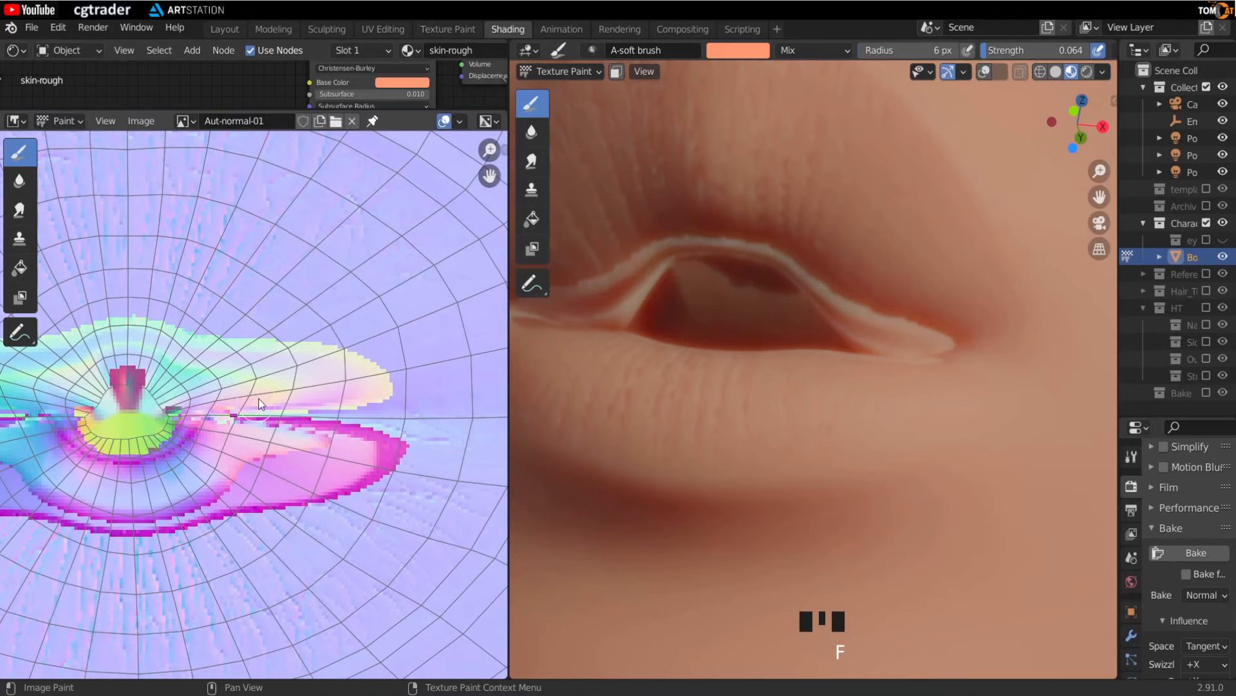
{"action": "scroll", "coordinate": [304, 369], "scroll_direction": "down", "scroll_amount": 2}
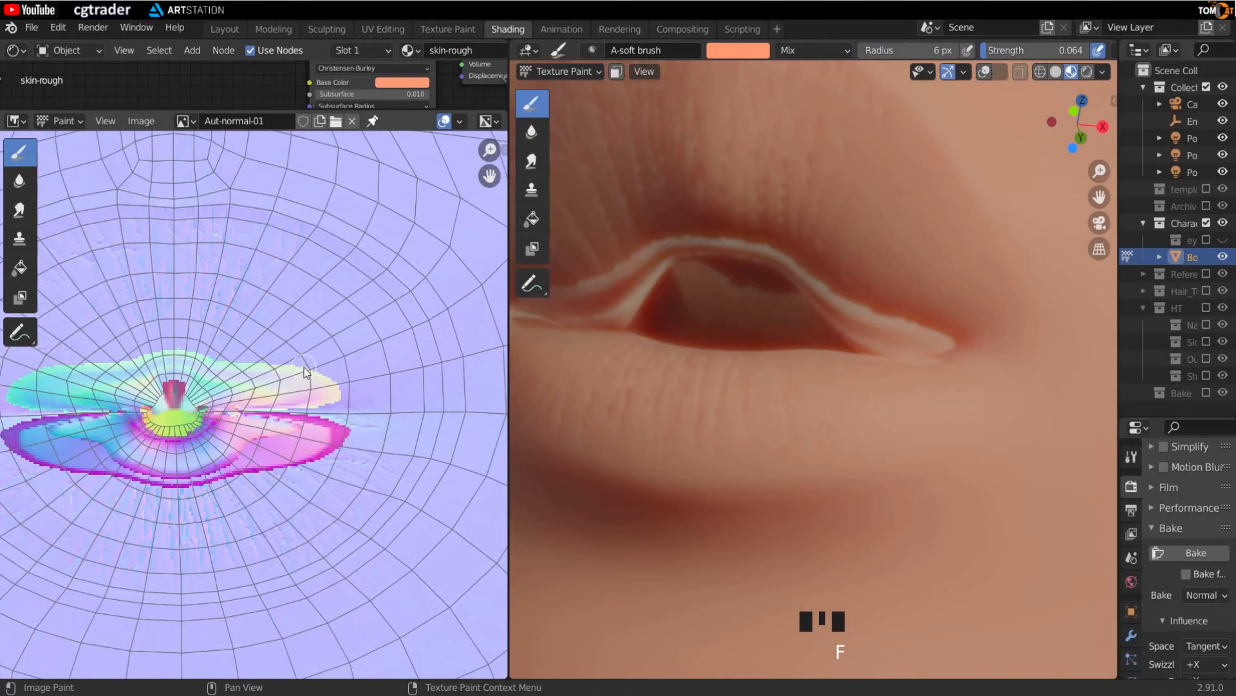
{"action": "scroll", "coordinate": [264, 387], "scroll_direction": "up", "scroll_amount": 2}
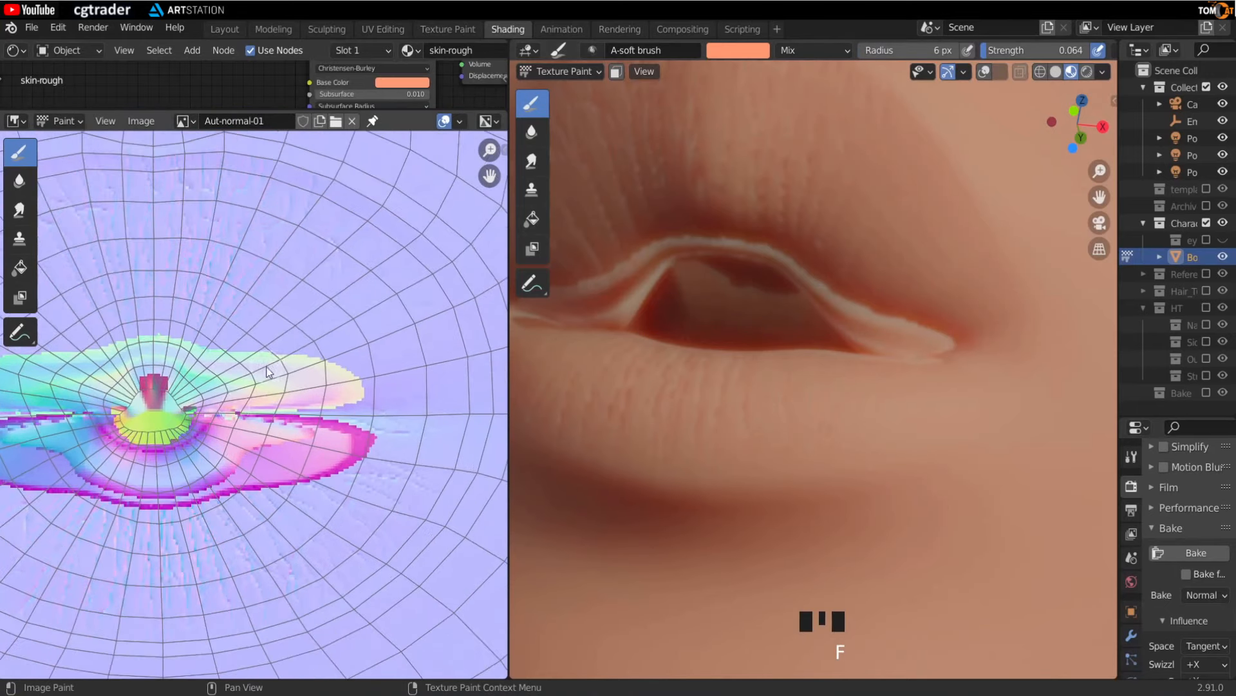
- Switch to the Smear tool and review its brush settings, strength 1.000, in the sidebar
{"action": "left_click", "coordinate": [19, 209]}
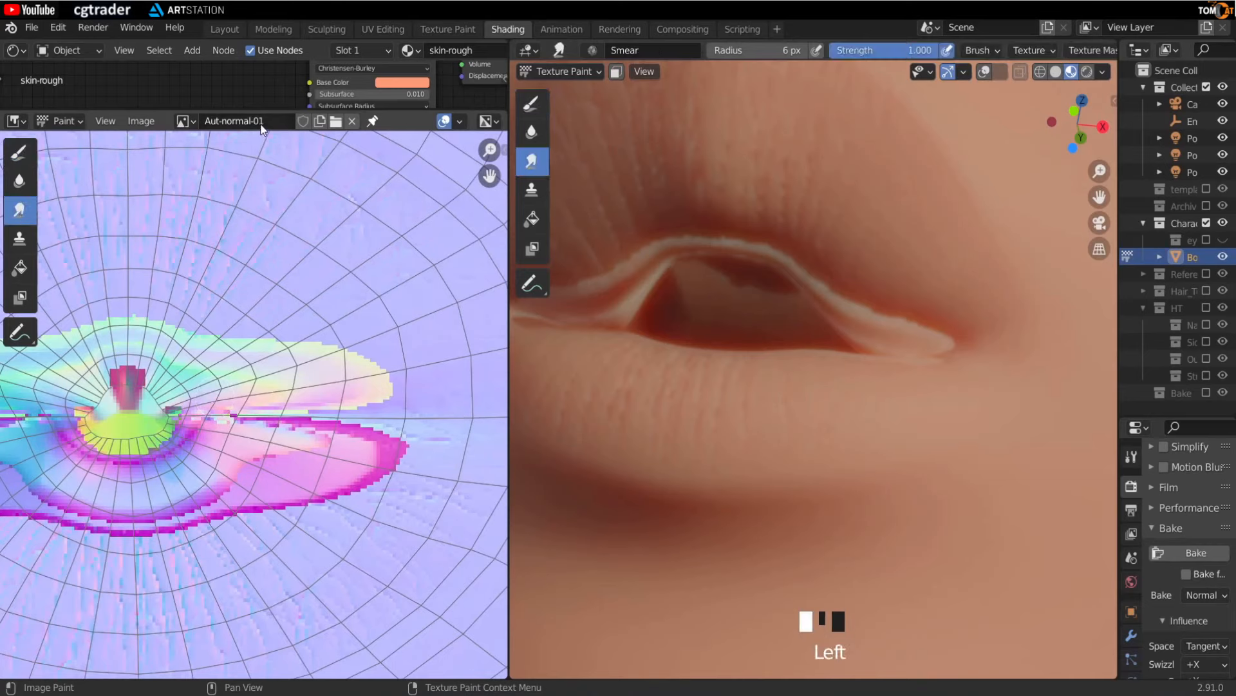
{"action": "key", "text": "n"}
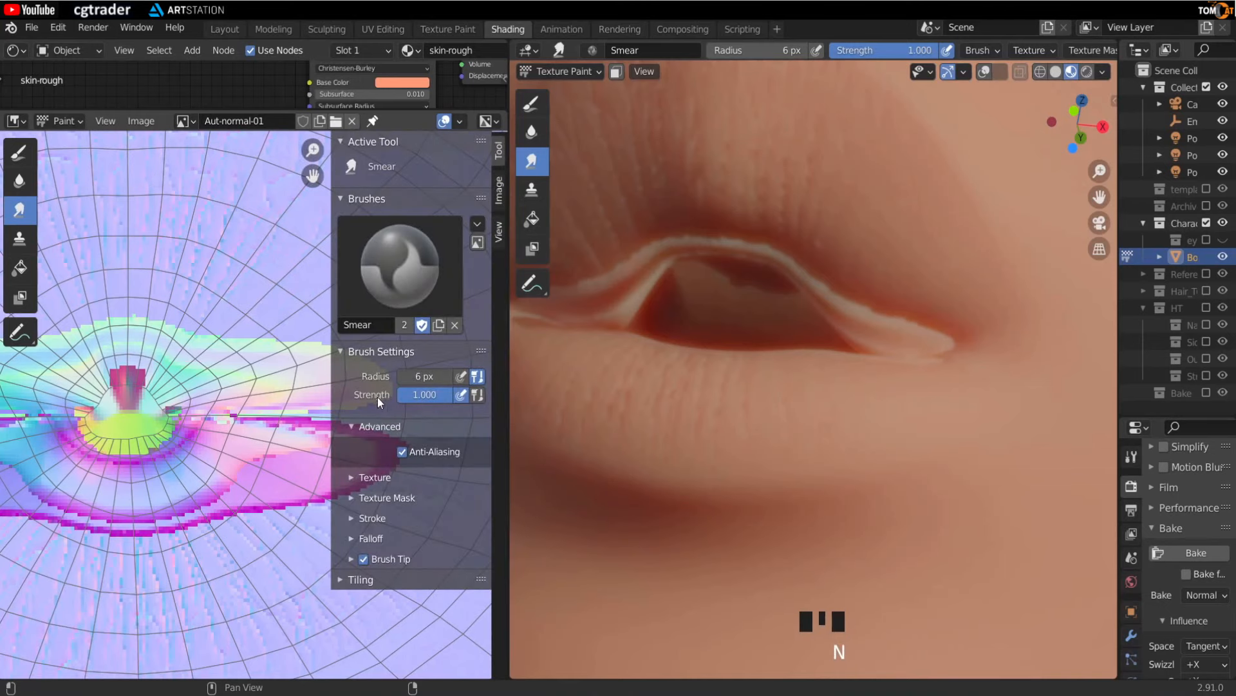
{"action": "mouse_move", "coordinate": [431, 394]}
{"action": "left_mouse_down"}
{"action": "mouse_move", "coordinate": [386, 394]}
{"action": "mouse_move", "coordinate": [454, 395]}
{"action": "left_mouse_up"}
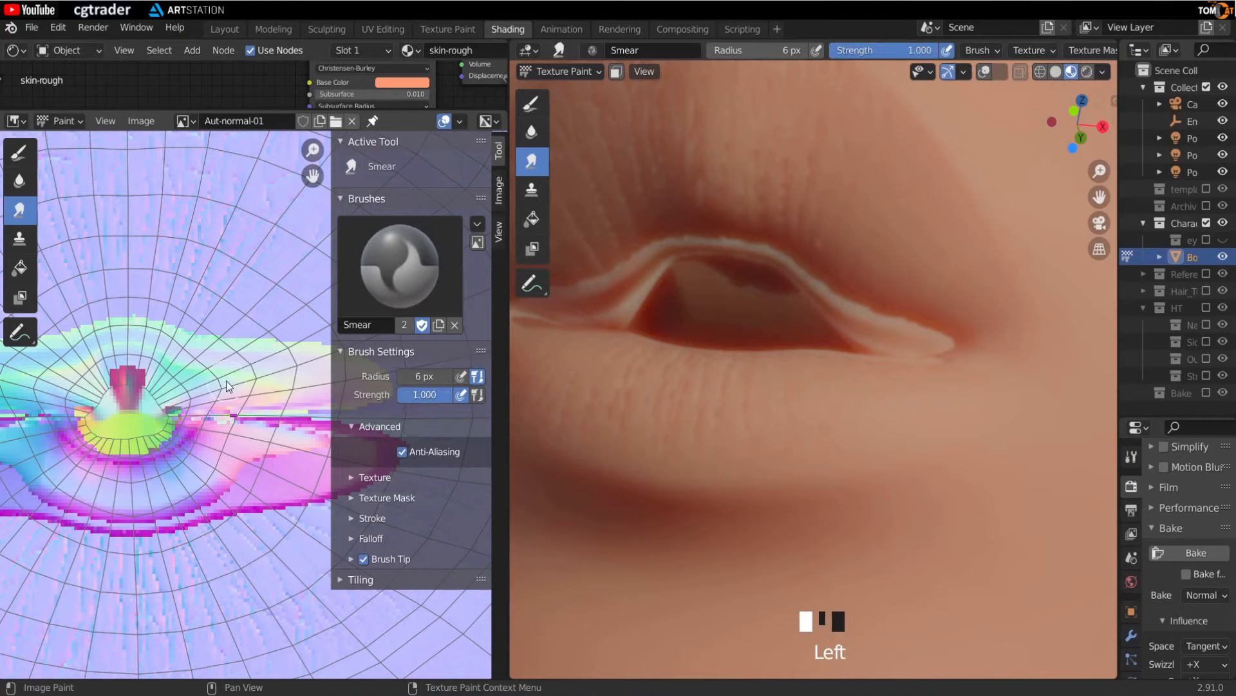
{"action": "key", "text": "n"}
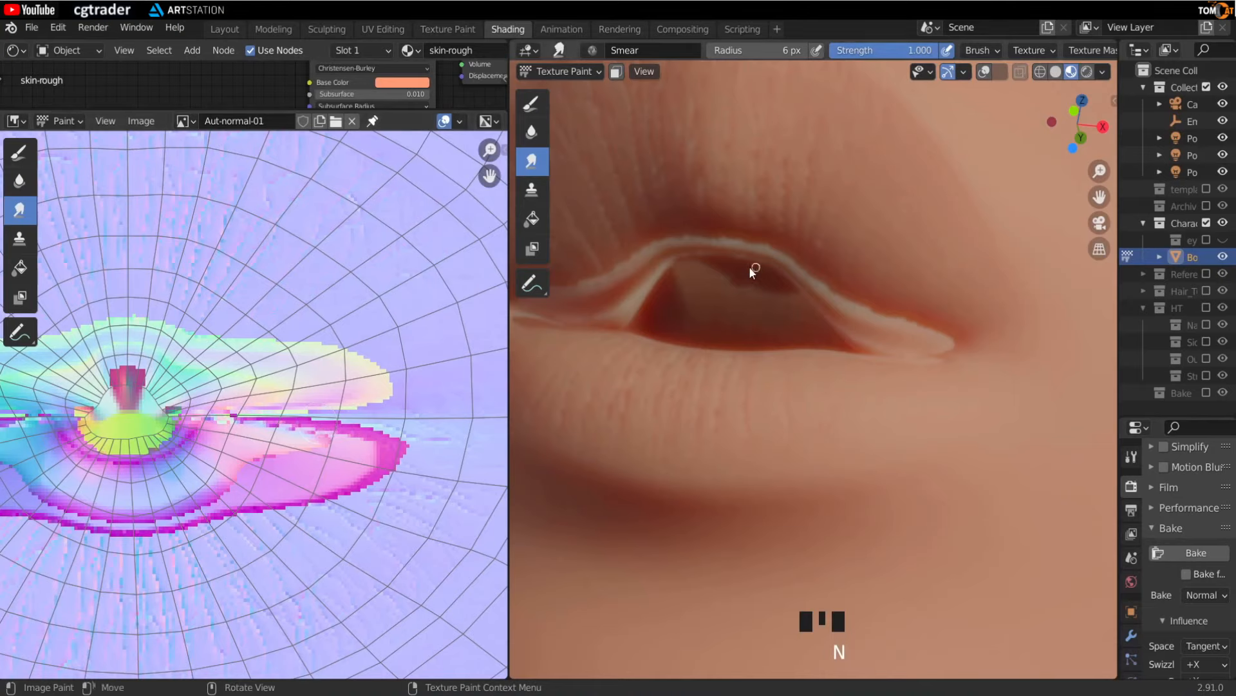
- Set the smear brush radius to 2 px, zoomed in on the jagged lip edge in the image
{"action": "scroll", "coordinate": [324, 431], "scroll_direction": "up", "scroll_amount": 8}
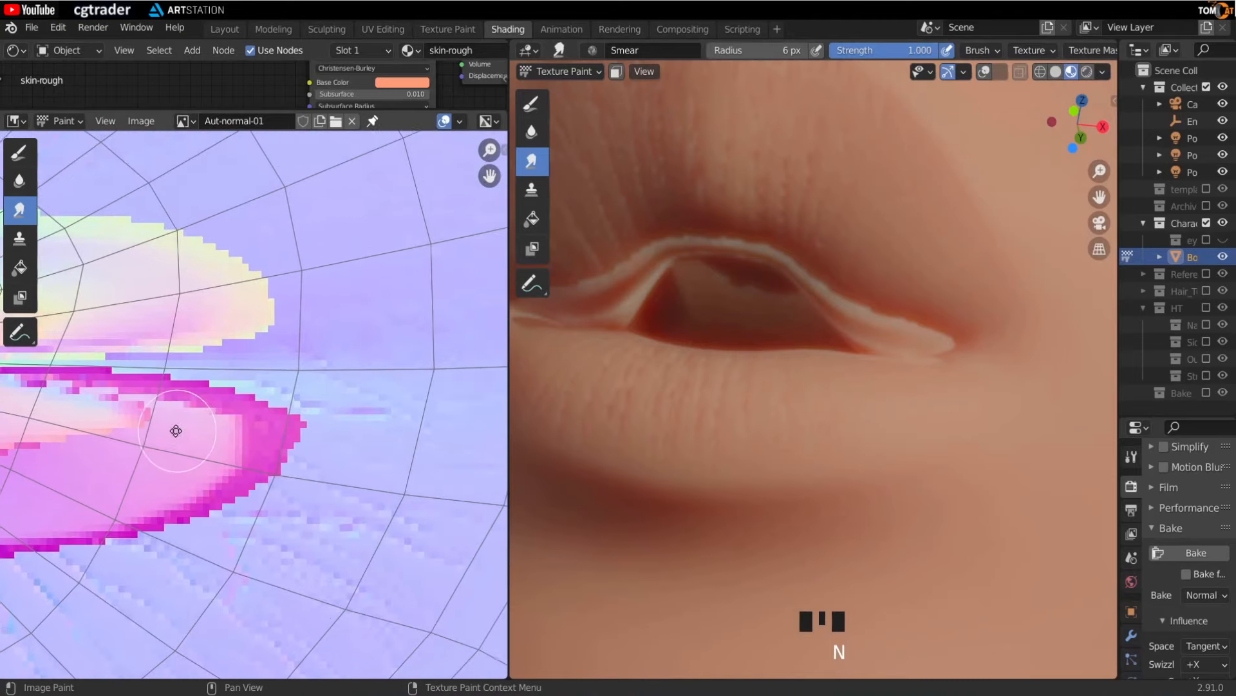
{"action": "scroll", "coordinate": [260, 434], "scroll_direction": "up", "scroll_amount": 4}
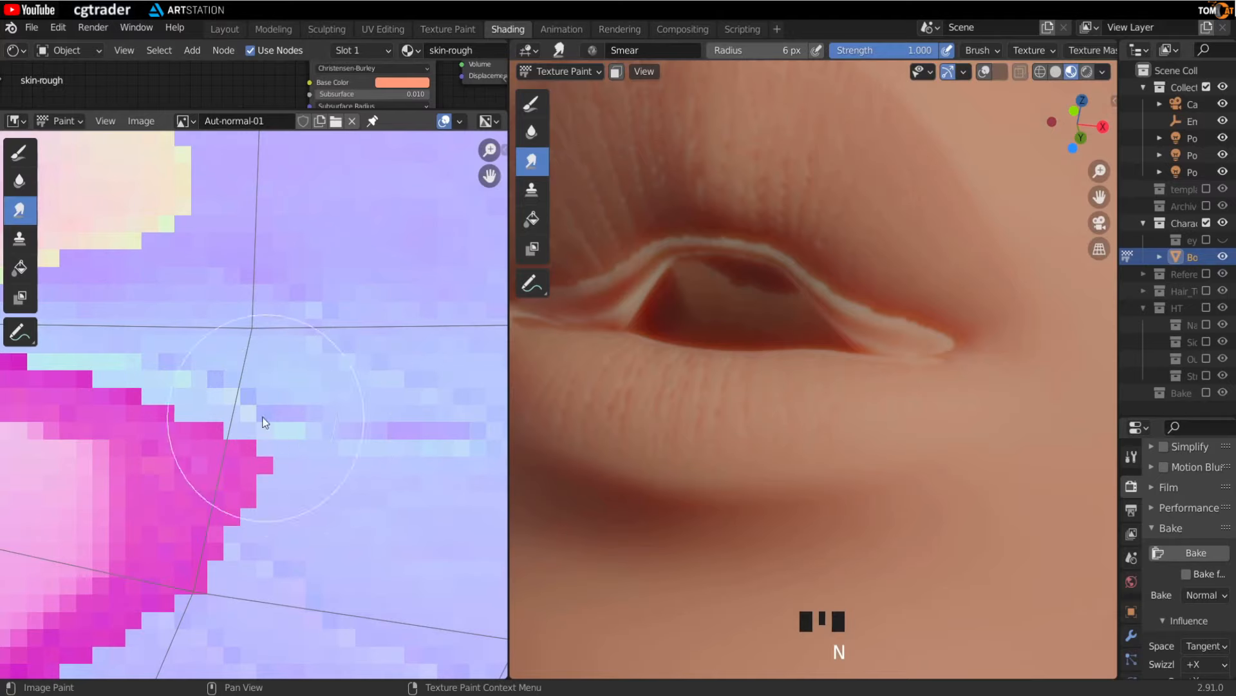
{"action": "key", "text": "f"}
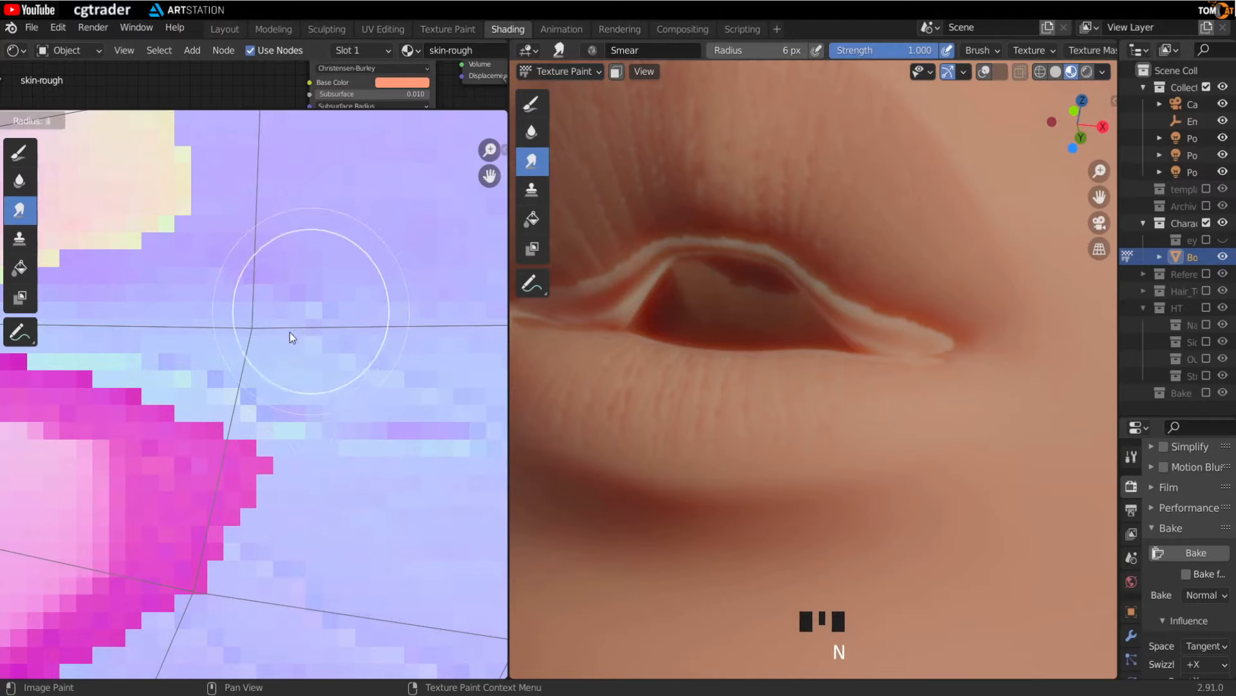
{"action": "left_click", "coordinate": [246, 352]}
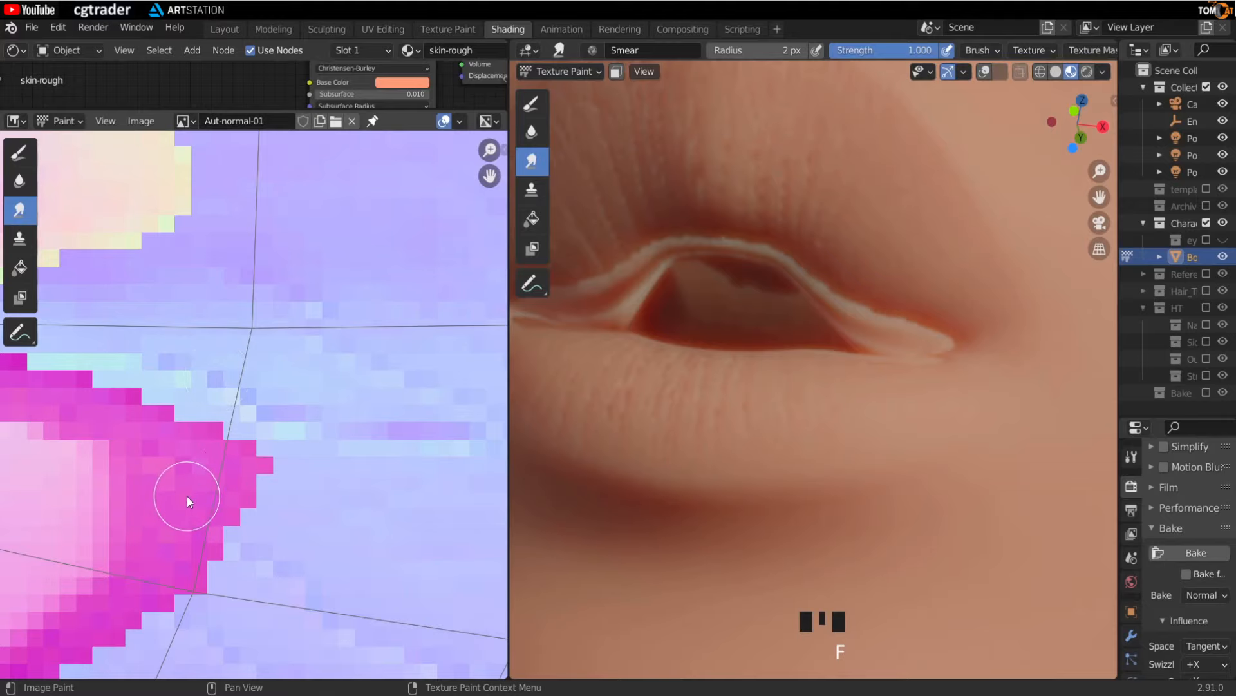
- Smear the jagged lip edge in the normal map with the 2 px smear brush
{"action": "middle_click_drag", "start_coordinate": [187, 496], "coordinate": [230, 500]}
{"action": "scroll", "coordinate": [203, 372], "scroll_direction": "down", "scroll_amount": 2}
{"action": "middle_click_drag", "start_coordinate": [180, 351], "coordinate": [319, 462]}
{"action": "scroll", "coordinate": [258, 445], "scroll_direction": "down", "scroll_amount": 3}
{"action": "middle_click_drag", "start_coordinate": [163, 457], "coordinate": [196, 394]}
- Set the smear brush radius to 4 px and smear along the lip edge in the image
{"action": "middle_click_drag", "start_coordinate": [831, 374], "coordinate": [816, 340]}
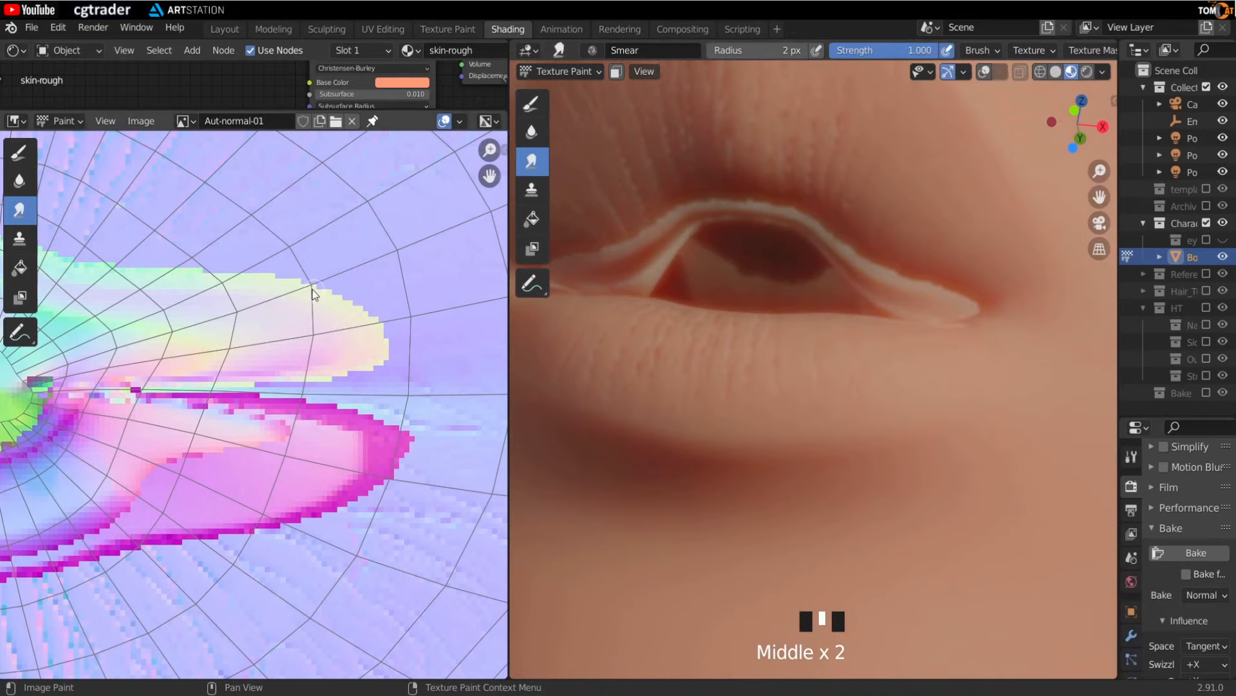
{"action": "scroll", "coordinate": [309, 343], "scroll_direction": "up", "scroll_amount": 1}
{"action": "scroll", "coordinate": [330, 389], "scroll_direction": "up", "scroll_amount": 1}
{"action": "middle_click_drag", "start_coordinate": [912, 364], "coordinate": [911, 355]}
{"action": "key", "text": "f"}
{"action": "left_click", "coordinate": [365, 265]}
{"action": "left_click_drag", "start_coordinate": [324, 283], "coordinate": [226, 351]}
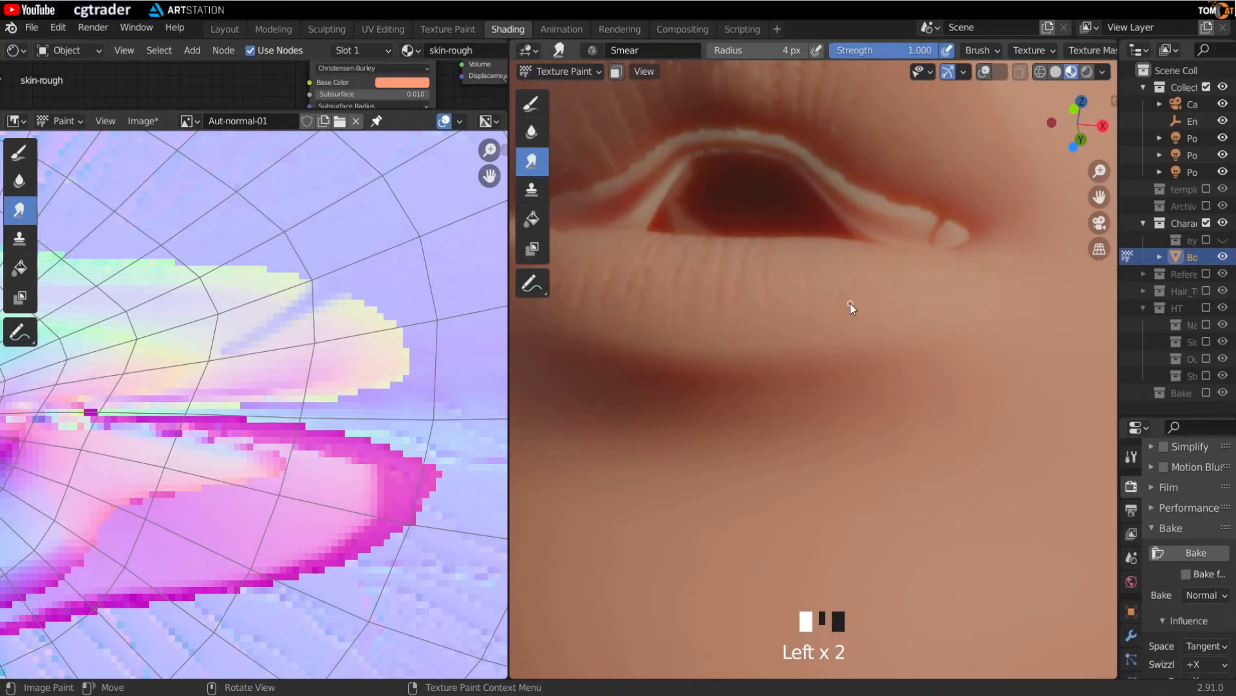
- Set the smear radius to 8 px and smear out the artifacts above the lip in the normal map
{"action": "middle_click_drag", "start_coordinate": [850, 303], "coordinate": [838, 313]}
{"action": "key", "text": "f"}
{"action": "left_click", "coordinate": [308, 323]}
{"action": "left_click", "coordinate": [346, 327]}
{"action": "left_click", "coordinate": [400, 337]}
{"action": "left_click", "coordinate": [347, 329]}
{"action": "left_click", "coordinate": [303, 324]}
{"action": "left_click", "coordinate": [278, 306]}
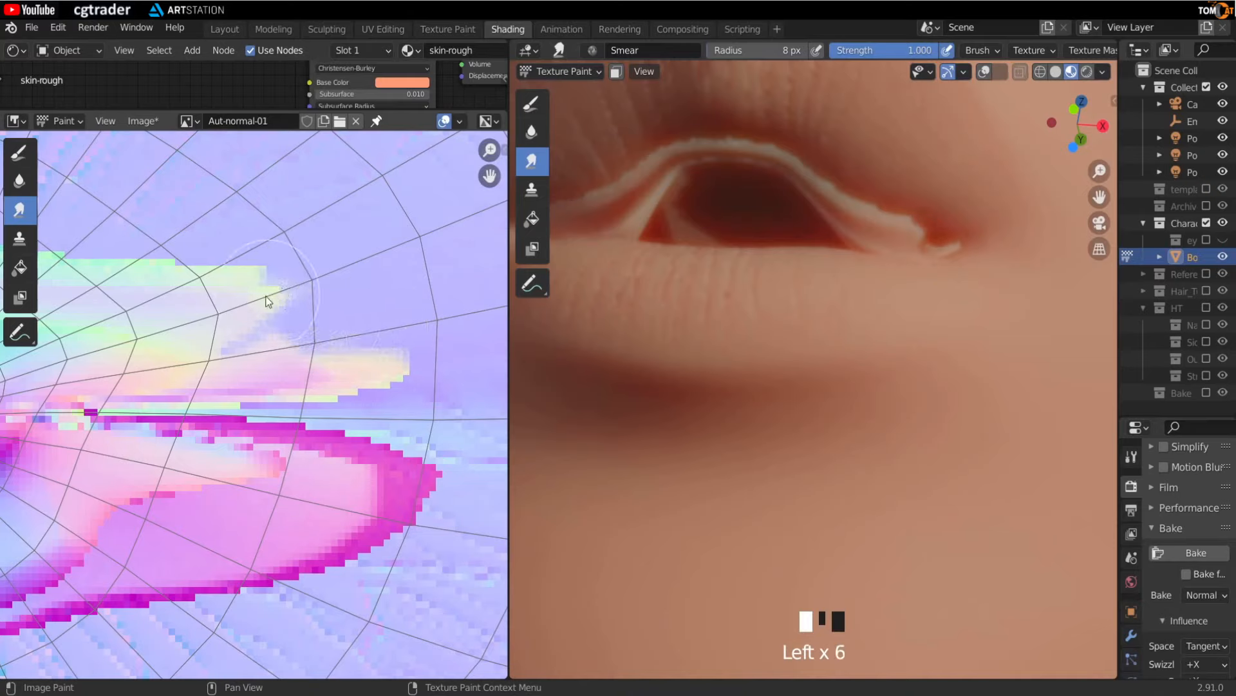
{"action": "left_click", "coordinate": [269, 294]}
{"action": "left_click", "coordinate": [268, 286]}
{"action": "left_click", "coordinate": [264, 280]}
{"action": "left_click", "coordinate": [261, 273]}
{"action": "left_click", "coordinate": [256, 298]}
{"action": "left_click", "coordinate": [247, 323]}
{"action": "left_click", "coordinate": [326, 343]}
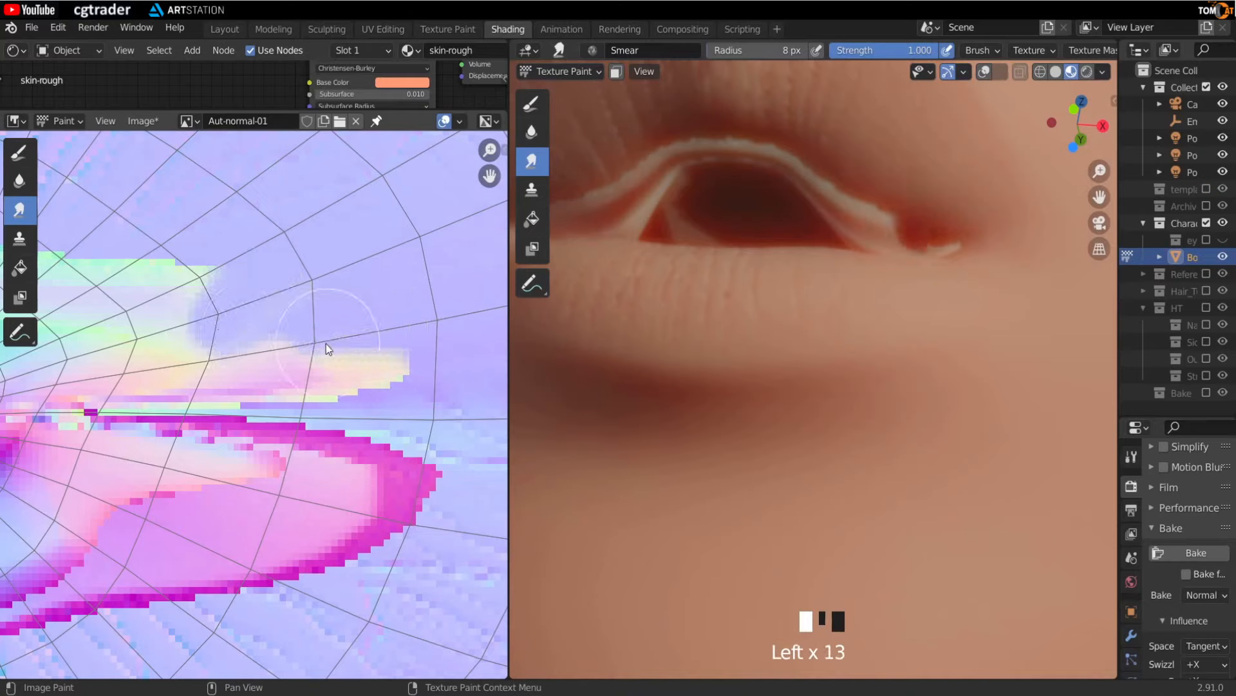
{"action": "left_click", "coordinate": [366, 347]}
{"action": "left_click", "coordinate": [302, 361]}
{"action": "left_click", "coordinate": [231, 366]}
{"action": "left_click", "coordinate": [217, 352]}
{"action": "left_click", "coordinate": [188, 324]}
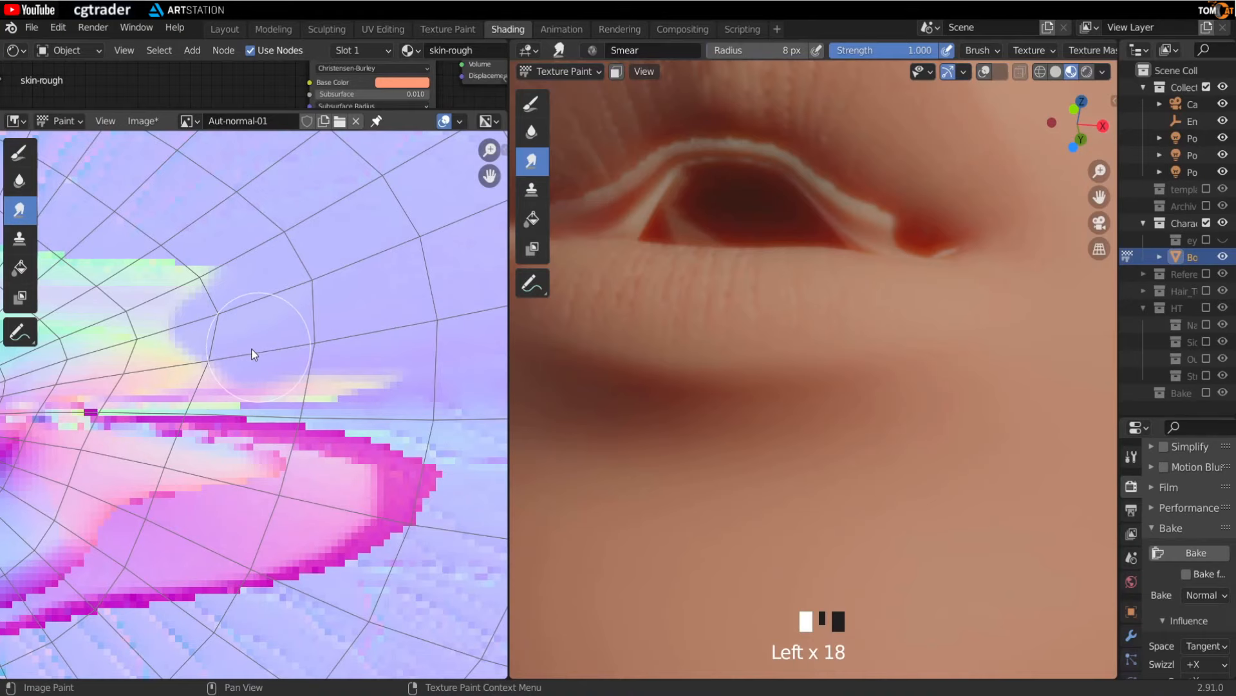
{"action": "left_click", "coordinate": [201, 281]}
{"action": "left_click_drag", "start_coordinate": [200, 273], "coordinate": [171, 298]}
{"action": "middle_click_drag", "start_coordinate": [183, 349], "coordinate": [282, 379]}
{"action": "mouse_move", "coordinate": [284, 326]}
{"action": "left_mouse_down"}
{"action": "mouse_move", "coordinate": [258, 346]}
{"action": "mouse_move", "coordinate": [236, 307]}
{"action": "left_mouse_up"}
{"action": "left_click", "coordinate": [225, 316]}
{"action": "left_click", "coordinate": [194, 348]}
{"action": "left_click", "coordinate": [167, 322]}
{"action": "left_click", "coordinate": [221, 306]}
{"action": "left_click", "coordinate": [193, 283]}
{"action": "left_click", "coordinate": [177, 337]}
{"action": "middle_click_drag", "start_coordinate": [177, 336], "coordinate": [219, 357]}
- Set the radius to 5 px, switch to the Draw brush, and sample a lavender color near the lip
{"action": "key", "text": "f"}
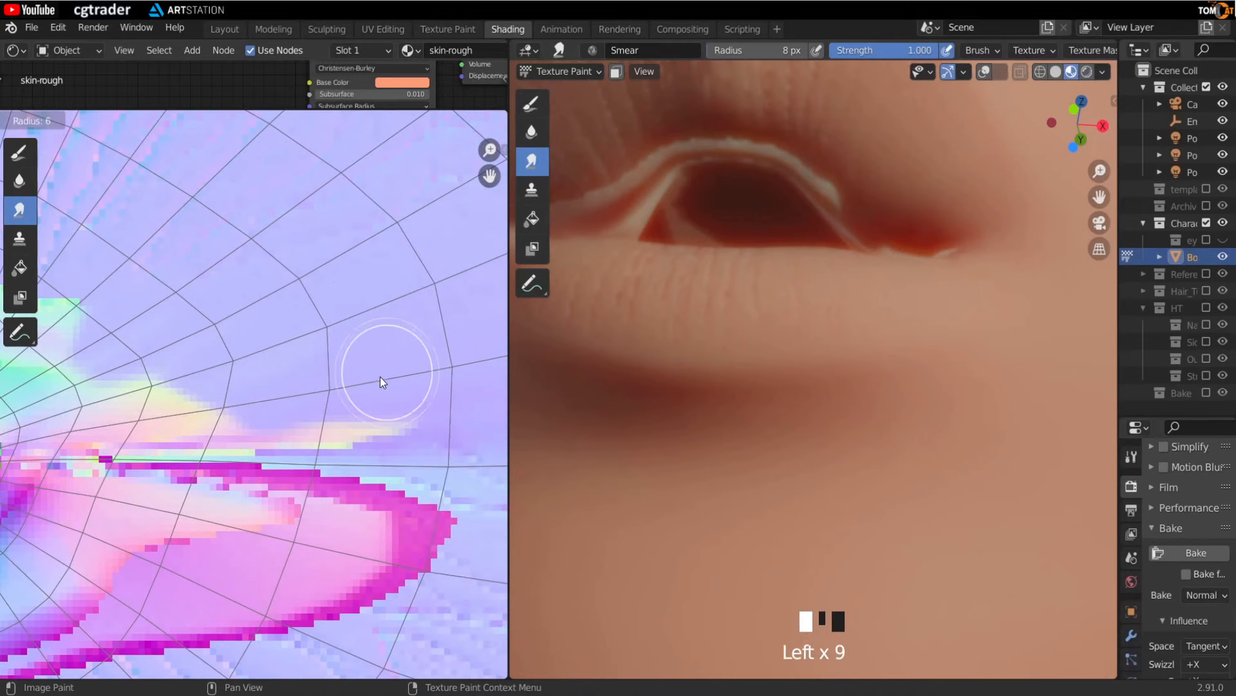
{"action": "left_click", "coordinate": [371, 380]}
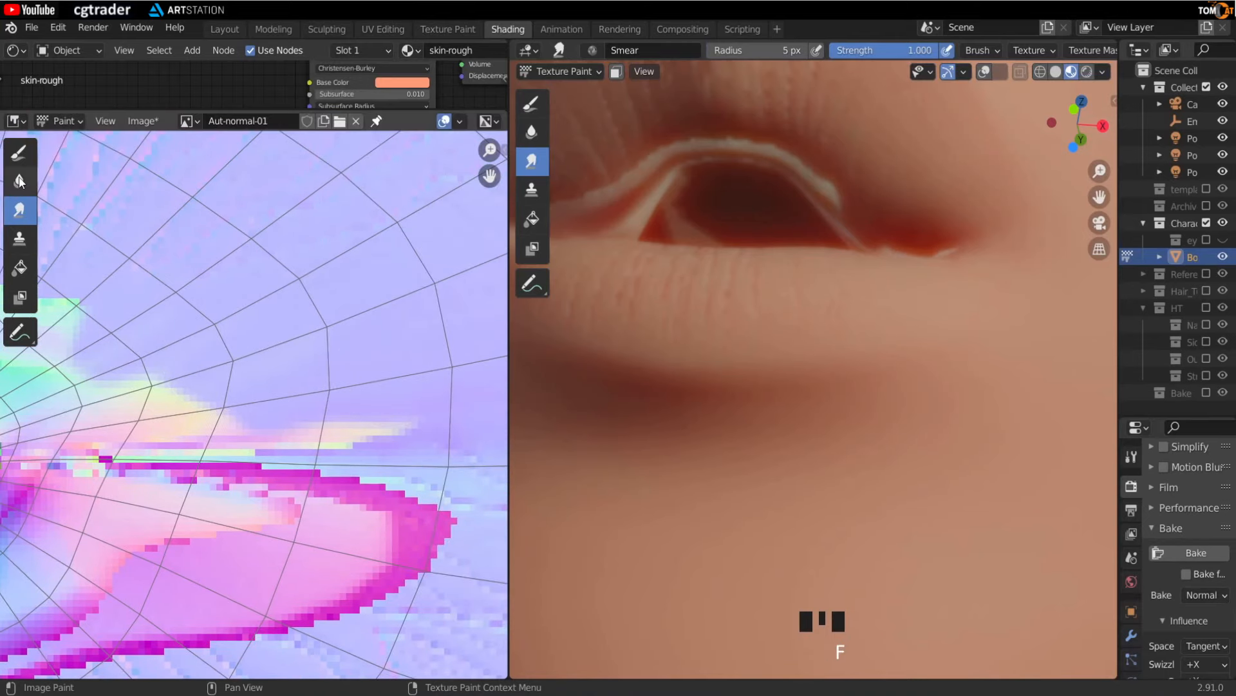
{"action": "left_click", "coordinate": [20, 155]}
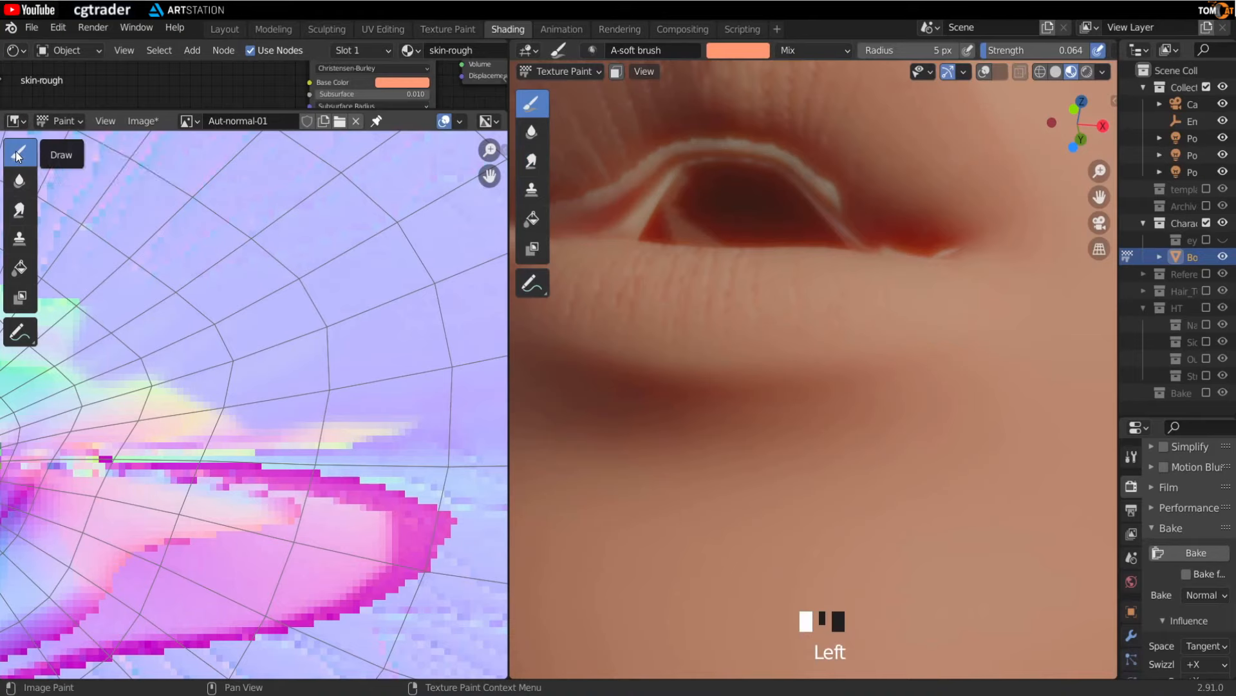
{"action": "scroll", "coordinate": [280, 359], "scroll_direction": "down", "scroll_amount": 2}
{"action": "scroll", "coordinate": [179, 409], "scroll_direction": "down", "scroll_amount": 2}
{"action": "scroll", "coordinate": [280, 388], "scroll_direction": "down", "scroll_amount": 3}
{"action": "scroll", "coordinate": [302, 374], "scroll_direction": "up", "scroll_amount": 4}
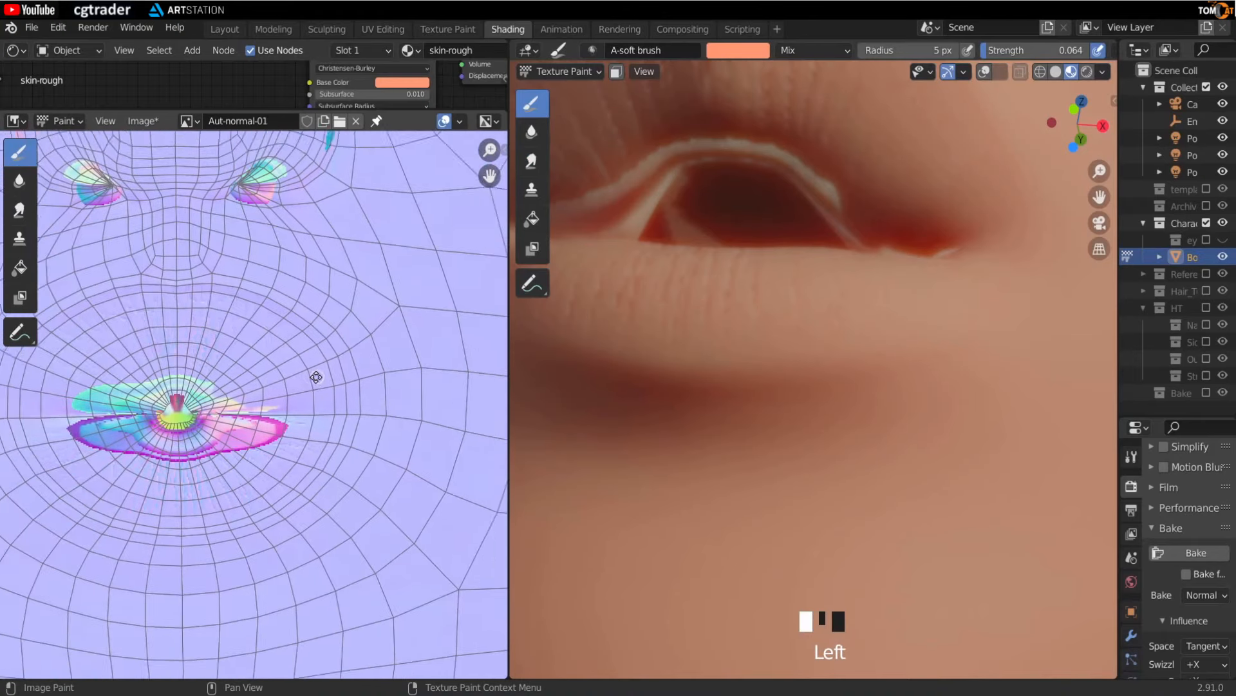
{"action": "scroll", "coordinate": [237, 419], "scroll_direction": "up", "scroll_amount": 5}
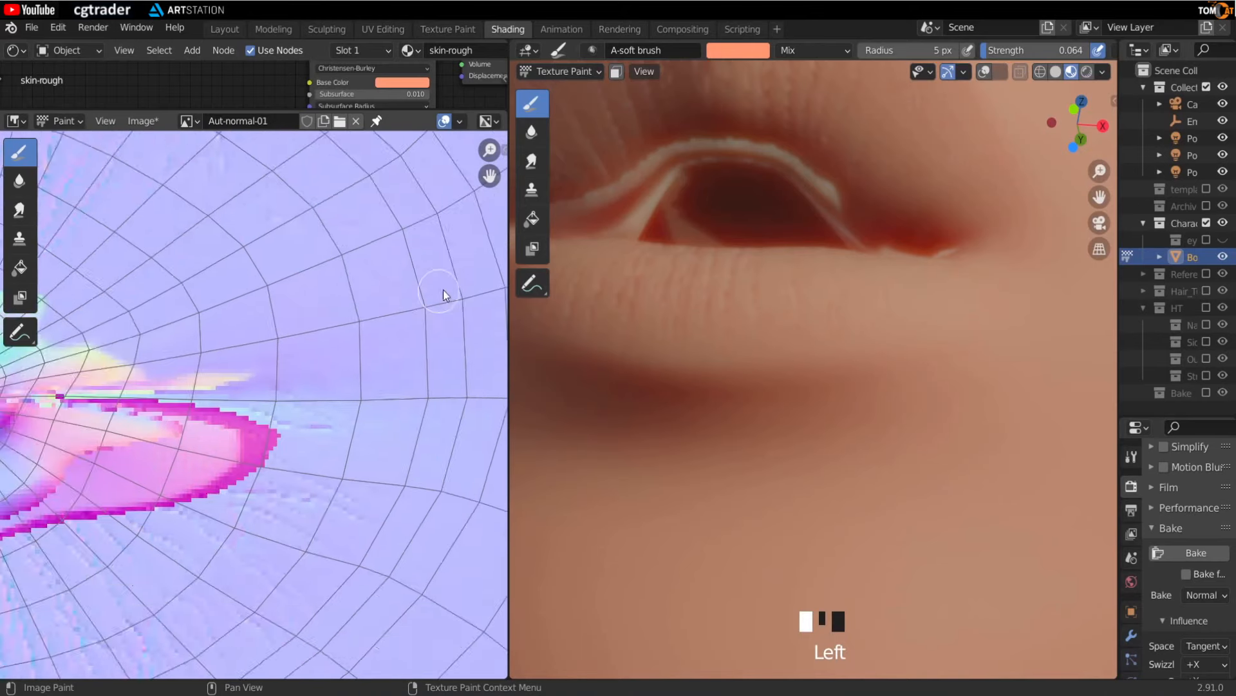
{"action": "middle_click_drag", "start_coordinate": [168, 407], "coordinate": [284, 531]}
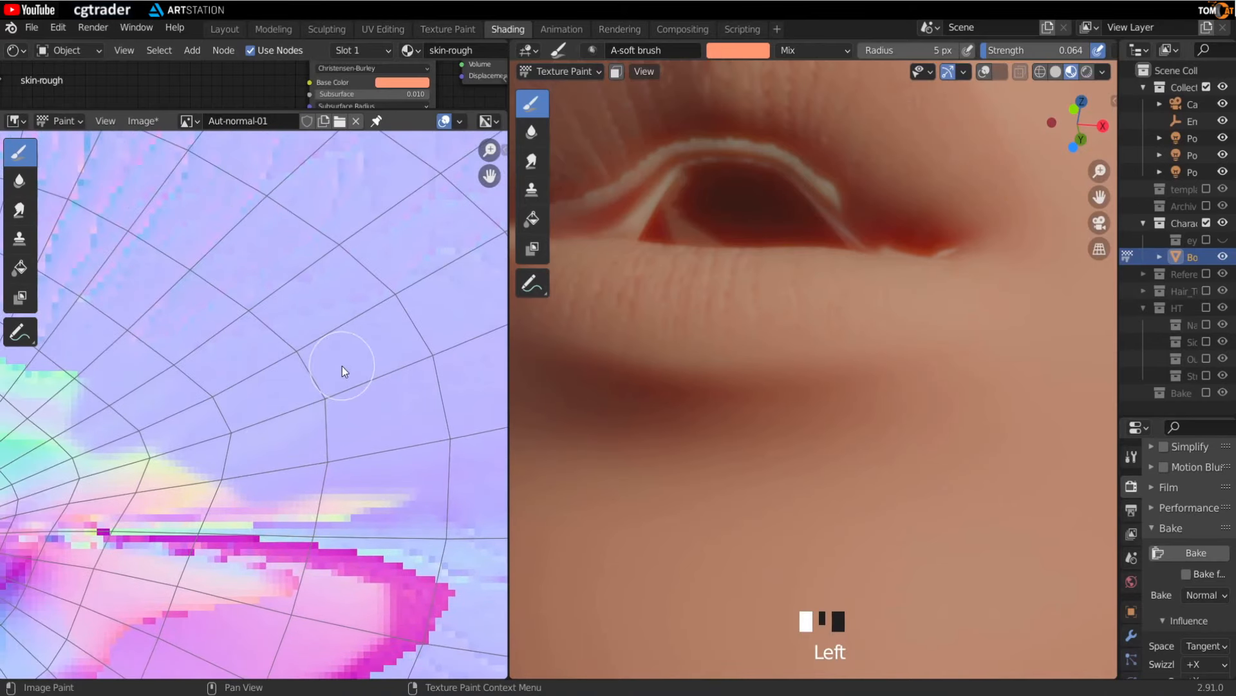
{"action": "key", "text": "s"}
{"action": "middle_click_drag", "start_coordinate": [171, 475], "coordinate": [247, 456]}
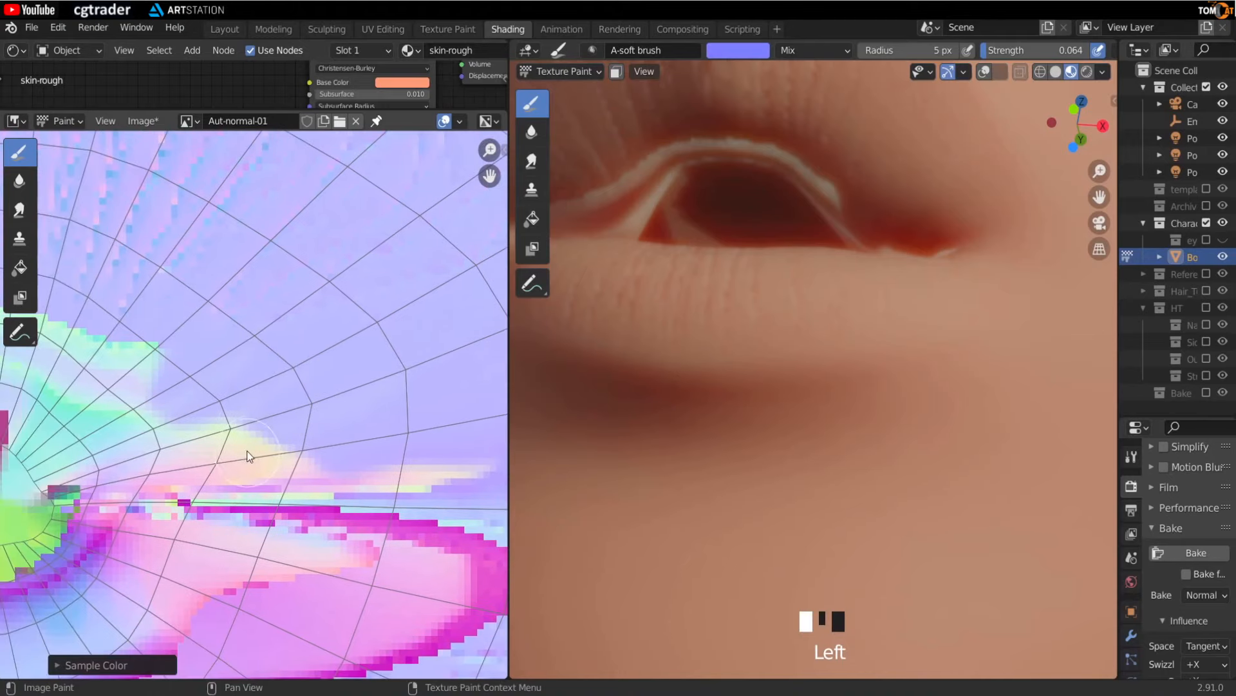
{"action": "left_click", "coordinate": [198, 430]}
- Set the Draw brush strength to 1.000 in the sidebar
{"action": "key", "text": "n"}
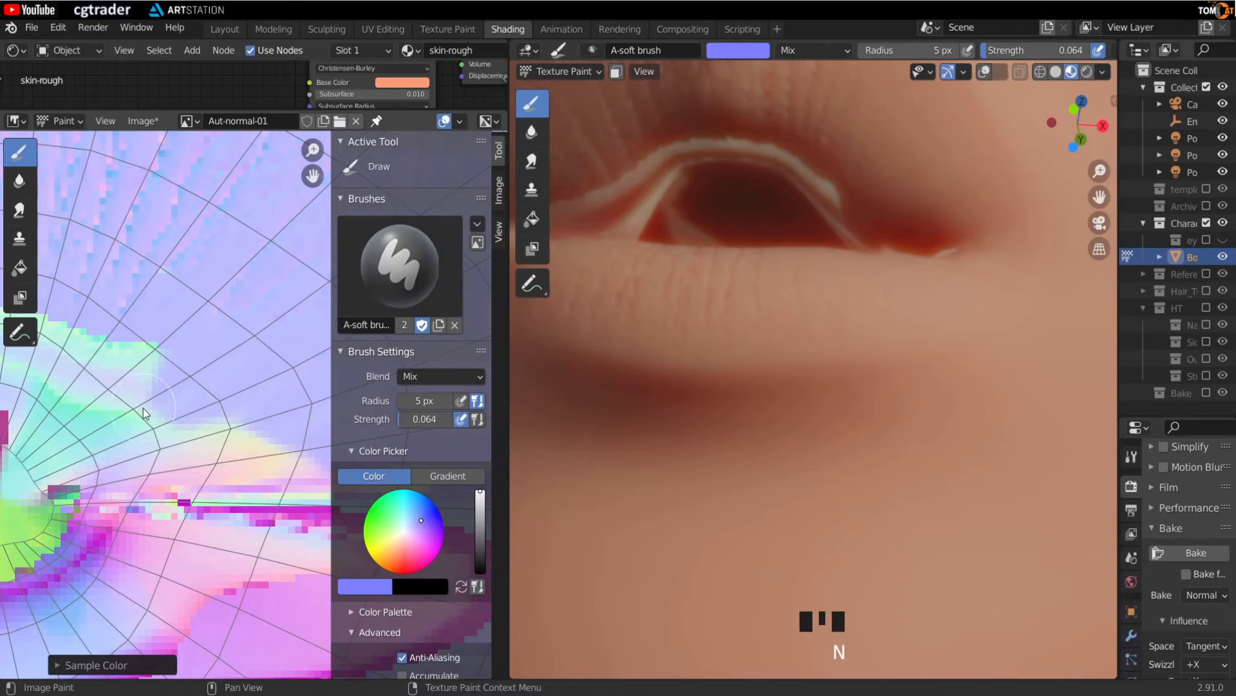
{"action": "key", "text": "n"}
{"action": "key", "text": "n"}
{"action": "scroll", "coordinate": [354, 412], "scroll_direction": "down", "scroll_amount": 2}
{"action": "scroll", "coordinate": [354, 411], "scroll_direction": "up", "scroll_amount": 2}
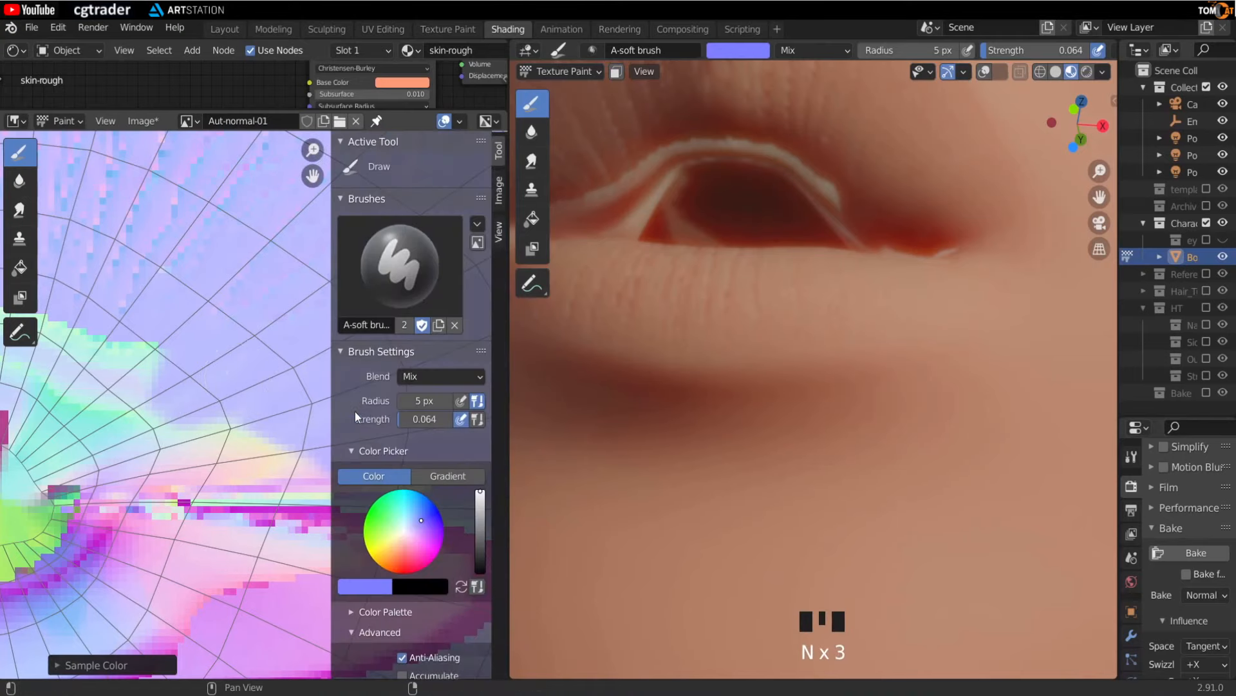
{"action": "scroll", "coordinate": [354, 415], "scroll_direction": "down", "scroll_amount": 5}
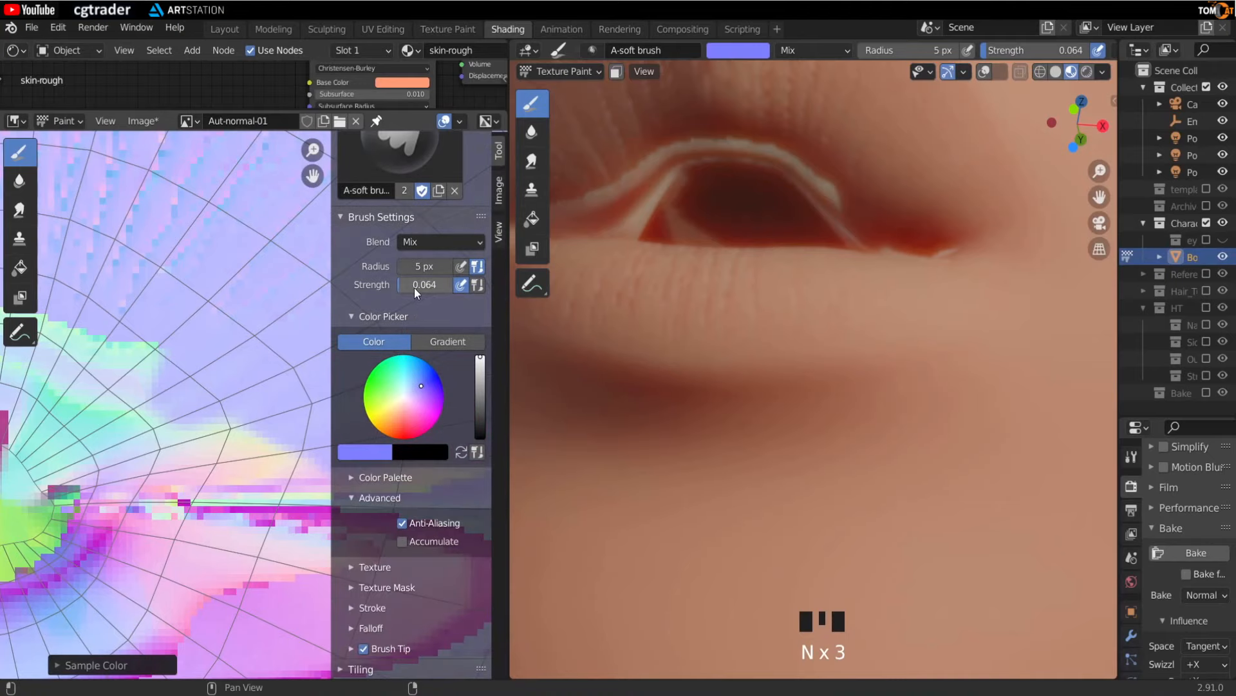
{"action": "left_click_drag", "start_coordinate": [408, 287], "coordinate": [463, 287]}
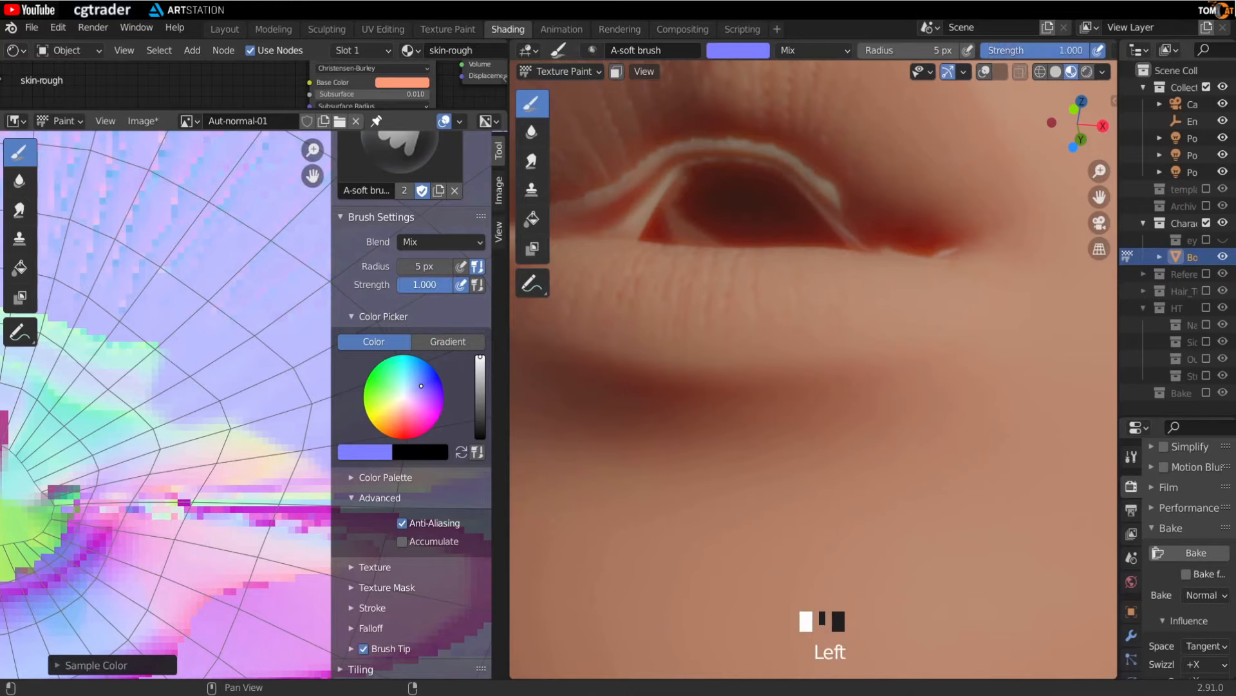
{"action": "key", "text": "n"}
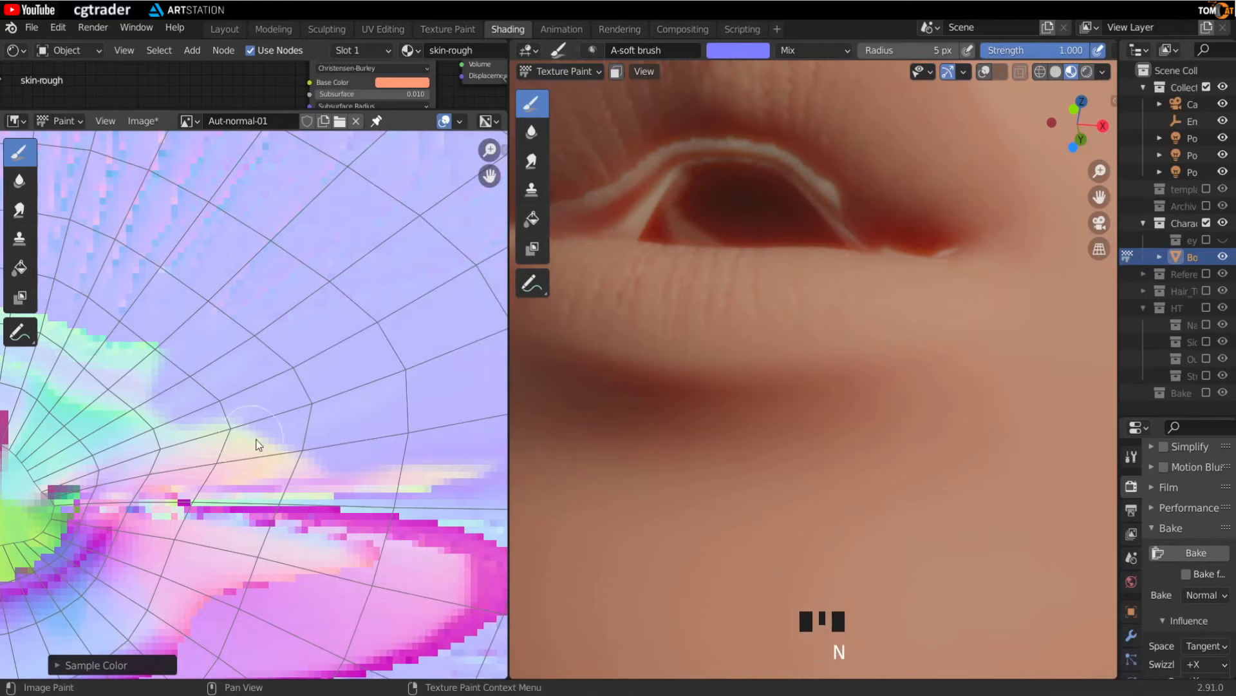
- Sample the surrounding normal color and paint over the artifacts along the upper lip edge
{"action": "middle_click_drag", "start_coordinate": [334, 374], "coordinate": [240, 384]}
{"action": "key", "text": "s"}
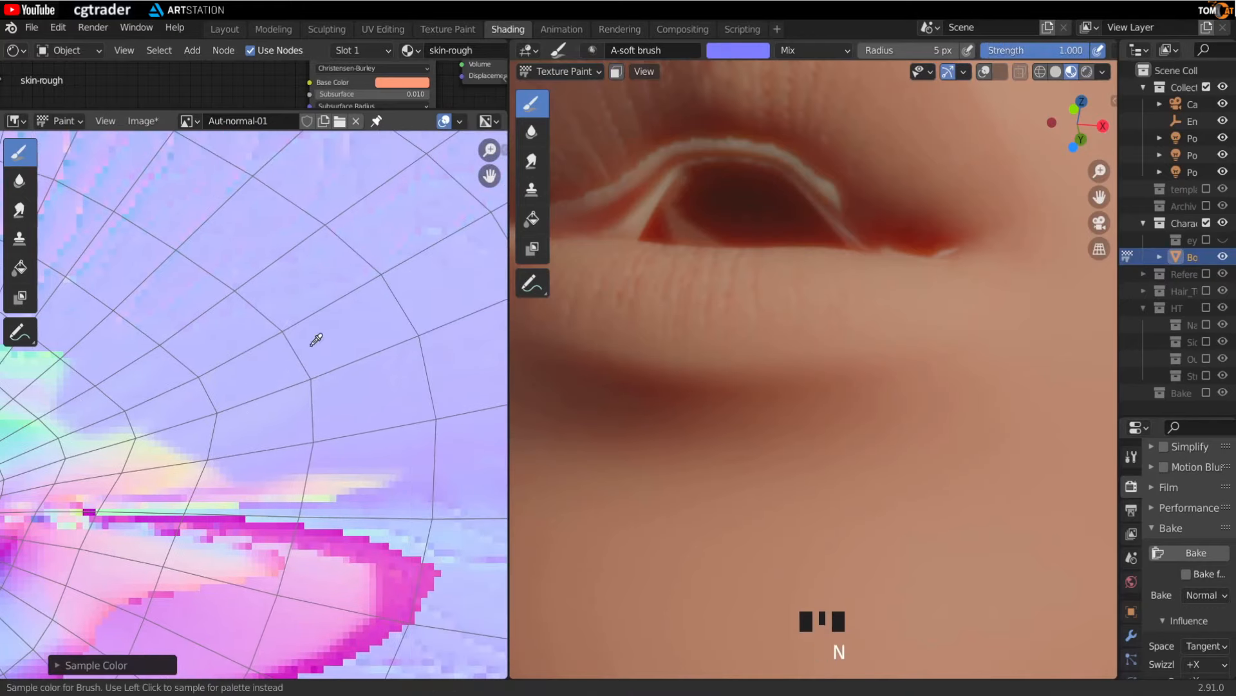
{"action": "middle_click_drag", "start_coordinate": [211, 426], "coordinate": [300, 401]}
{"action": "left_click_drag", "start_coordinate": [298, 405], "coordinate": [251, 416]}
{"action": "mouse_move", "coordinate": [264, 418]}
{"action": "left_mouse_down"}
{"action": "mouse_move", "coordinate": [224, 424]}
{"action": "mouse_move", "coordinate": [325, 432]}
{"action": "mouse_move", "coordinate": [242, 411]}
{"action": "left_mouse_up"}
{"action": "scroll", "coordinate": [321, 422], "scroll_direction": "down", "scroll_amount": 1}
{"action": "scroll", "coordinate": [125, 339], "scroll_direction": "up", "scroll_amount": 1}
{"action": "left_click_drag", "start_coordinate": [240, 408], "coordinate": [188, 443]}
{"action": "middle_click_drag", "start_coordinate": [187, 443], "coordinate": [306, 451]}
{"action": "left_click_drag", "start_coordinate": [302, 421], "coordinate": [312, 389]}
{"action": "left_click_drag", "start_coordinate": [311, 389], "coordinate": [308, 365]}
{"action": "left_click_drag", "start_coordinate": [283, 386], "coordinate": [308, 358]}
{"action": "mouse_move", "coordinate": [271, 394]}
{"action": "left_mouse_down"}
{"action": "mouse_move", "coordinate": [279, 409]}
{"action": "mouse_move", "coordinate": [269, 406]}
{"action": "left_mouse_up"}
{"action": "left_click_drag", "start_coordinate": [273, 419], "coordinate": [265, 411]}
{"action": "left_click_drag", "start_coordinate": [271, 421], "coordinate": [259, 428]}
{"action": "middle_click_drag", "start_coordinate": [246, 411], "coordinate": [327, 438]}
{"action": "left_click_drag", "start_coordinate": [340, 409], "coordinate": [349, 386]}
{"action": "left_click_drag", "start_coordinate": [328, 412], "coordinate": [327, 381]}
{"action": "left_click_drag", "start_coordinate": [304, 394], "coordinate": [318, 378]}
{"action": "left_click_drag", "start_coordinate": [302, 390], "coordinate": [315, 380]}
{"action": "mouse_move", "coordinate": [294, 387]}
{"action": "left_mouse_down"}
{"action": "mouse_move", "coordinate": [326, 388]}
{"action": "mouse_move", "coordinate": [297, 412]}
{"action": "left_mouse_up"}
{"action": "left_click_drag", "start_coordinate": [281, 422], "coordinate": [195, 433]}
{"action": "left_click_drag", "start_coordinate": [270, 387], "coordinate": [285, 362]}
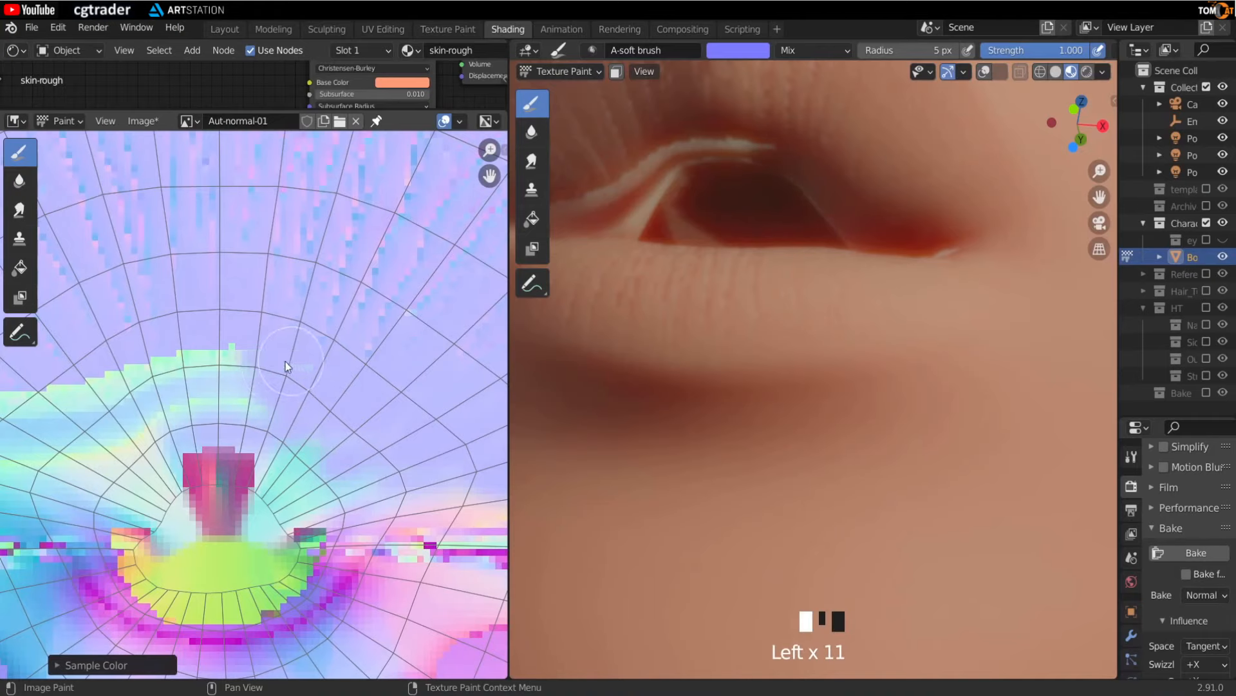
- Set the brush radius to 4 px and paint over the remaining artifacts near the lip corner
{"action": "key", "text": "f"}
{"action": "left_click", "coordinate": [271, 455]}
{"action": "left_click_drag", "start_coordinate": [266, 453], "coordinate": [195, 470]}
{"action": "middle_click_drag", "start_coordinate": [155, 485], "coordinate": [208, 443]}
{"action": "left_click_drag", "start_coordinate": [209, 443], "coordinate": [258, 431]}
{"action": "left_click_drag", "start_coordinate": [270, 433], "coordinate": [235, 403]}
{"action": "key", "text": "f"}
{"action": "left_click", "coordinate": [173, 434]}
{"action": "left_click_drag", "start_coordinate": [276, 315], "coordinate": [266, 322]}
{"action": "left_click_drag", "start_coordinate": [258, 321], "coordinate": [247, 329]}
{"action": "left_click_drag", "start_coordinate": [242, 327], "coordinate": [169, 346]}
{"action": "mouse_move", "coordinate": [188, 335]}
{"action": "left_mouse_down"}
{"action": "mouse_move", "coordinate": [212, 324]}
{"action": "mouse_move", "coordinate": [225, 367]}
{"action": "left_mouse_up"}
{"action": "mouse_move", "coordinate": [283, 329]}
{"action": "left_mouse_down"}
{"action": "mouse_move", "coordinate": [314, 315]}
{"action": "mouse_move", "coordinate": [245, 354]}
{"action": "left_mouse_up"}
{"action": "left_click_drag", "start_coordinate": [225, 361], "coordinate": [172, 398]}
{"action": "mouse_move", "coordinate": [163, 403]}
{"action": "middle_mouse_down"}
{"action": "mouse_move", "coordinate": [231, 447]}
{"action": "mouse_move", "coordinate": [303, 454]}
{"action": "middle_mouse_up"}
{"action": "left_click_drag", "start_coordinate": [312, 378], "coordinate": [295, 394]}
{"action": "left_click_drag", "start_coordinate": [303, 389], "coordinate": [297, 404]}
- Switch to the Smear tool and set its strength to 0.5
{"action": "middle_click_drag", "start_coordinate": [741, 284], "coordinate": [760, 299]}
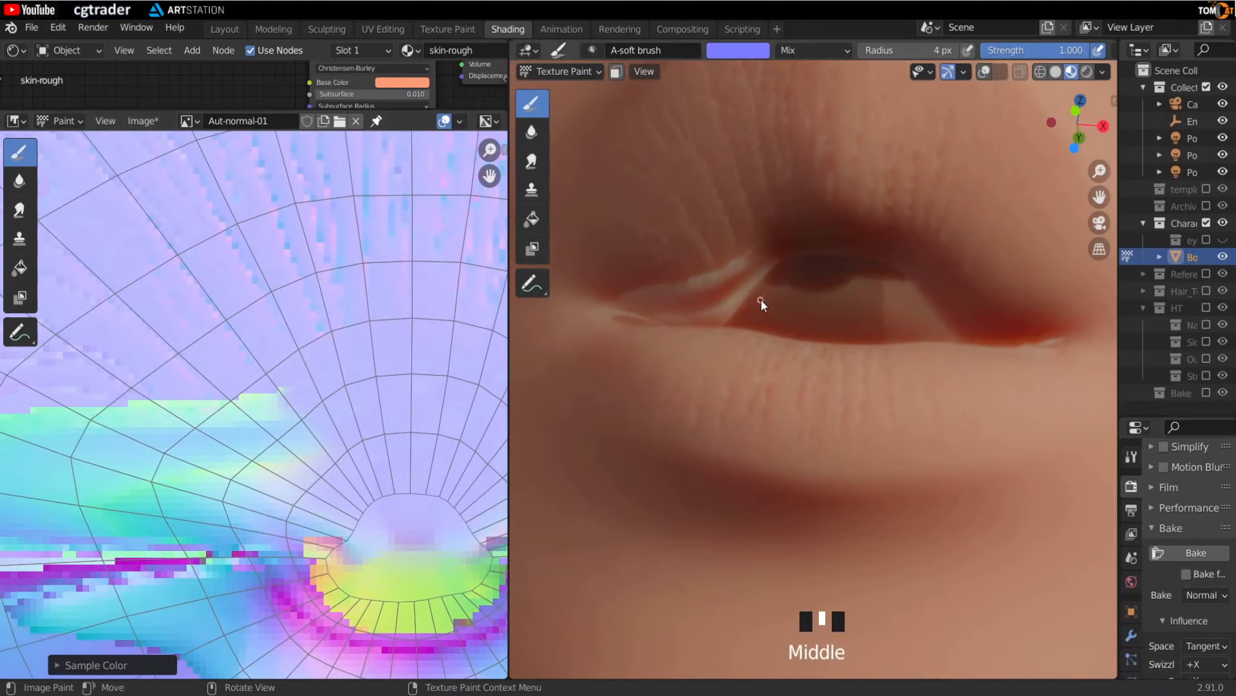
{"action": "middle_click_drag", "start_coordinate": [313, 456], "coordinate": [290, 479]}
{"action": "scroll", "coordinate": [681, 300], "scroll_direction": "up", "scroll_amount": 4}
{"action": "middle_click_drag", "start_coordinate": [701, 185], "coordinate": [651, 187]}
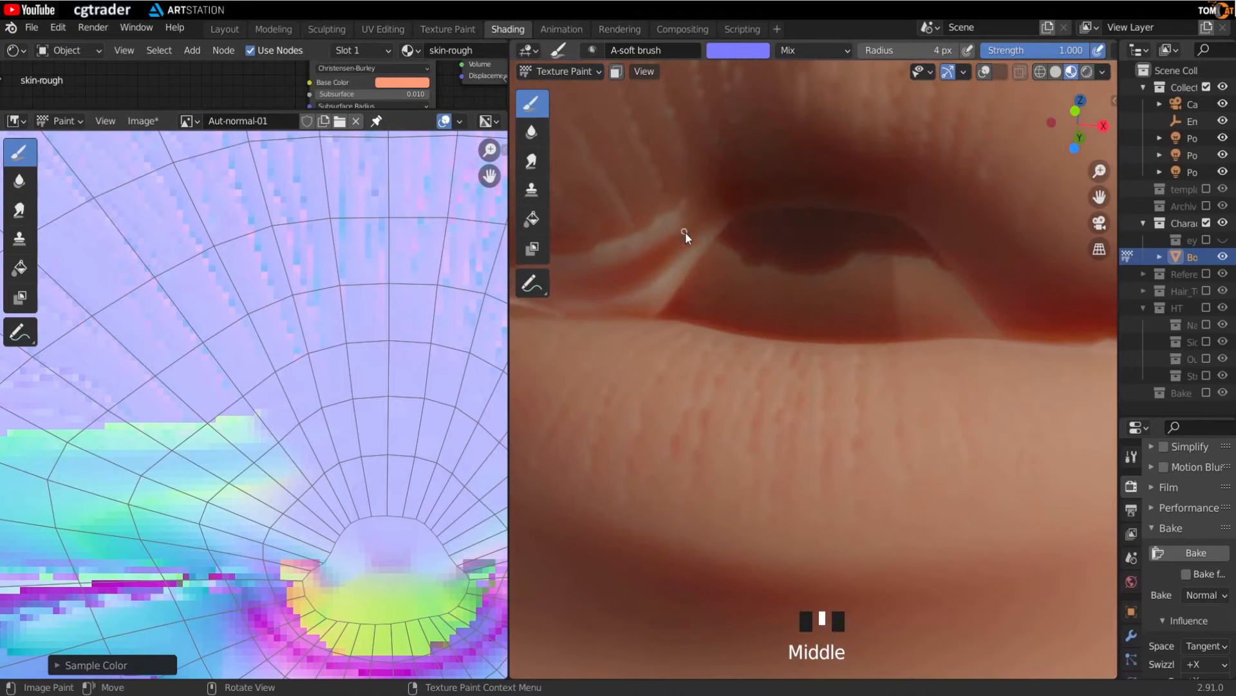
{"action": "left_click", "coordinate": [19, 209]}
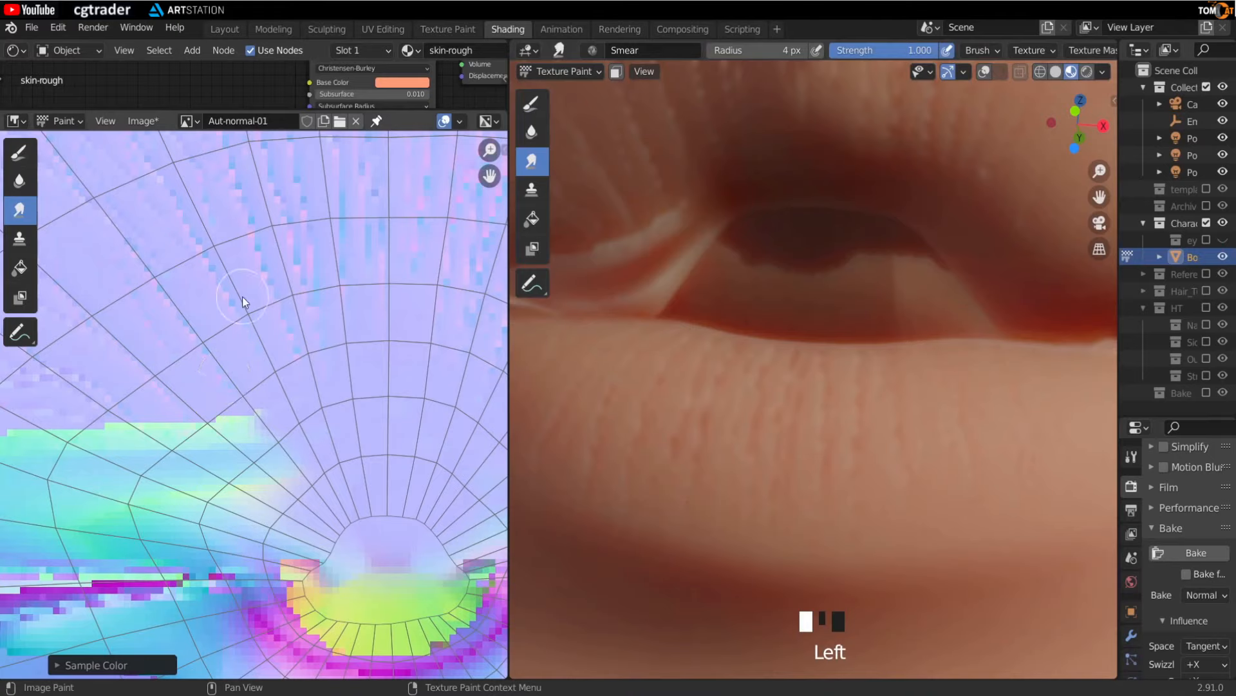
{"action": "key", "text": "n"}
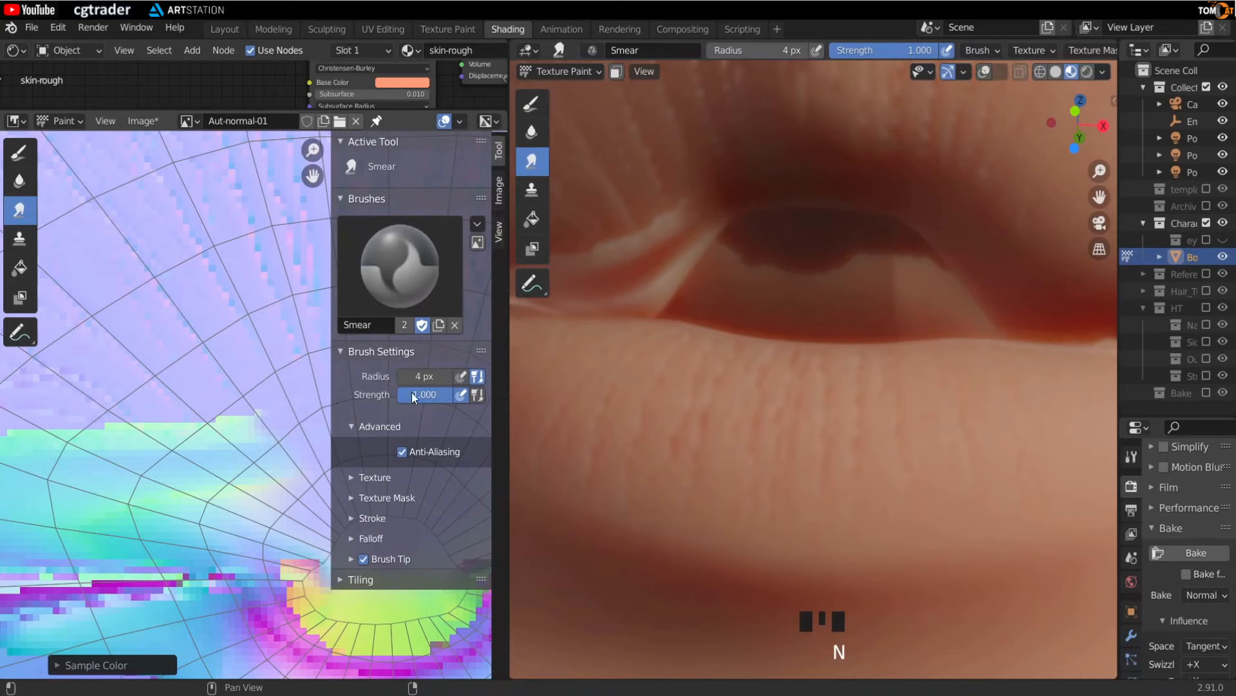
{"action": "type", "text": ".5"}
{"action": "left_click", "coordinate": [293, 425]}
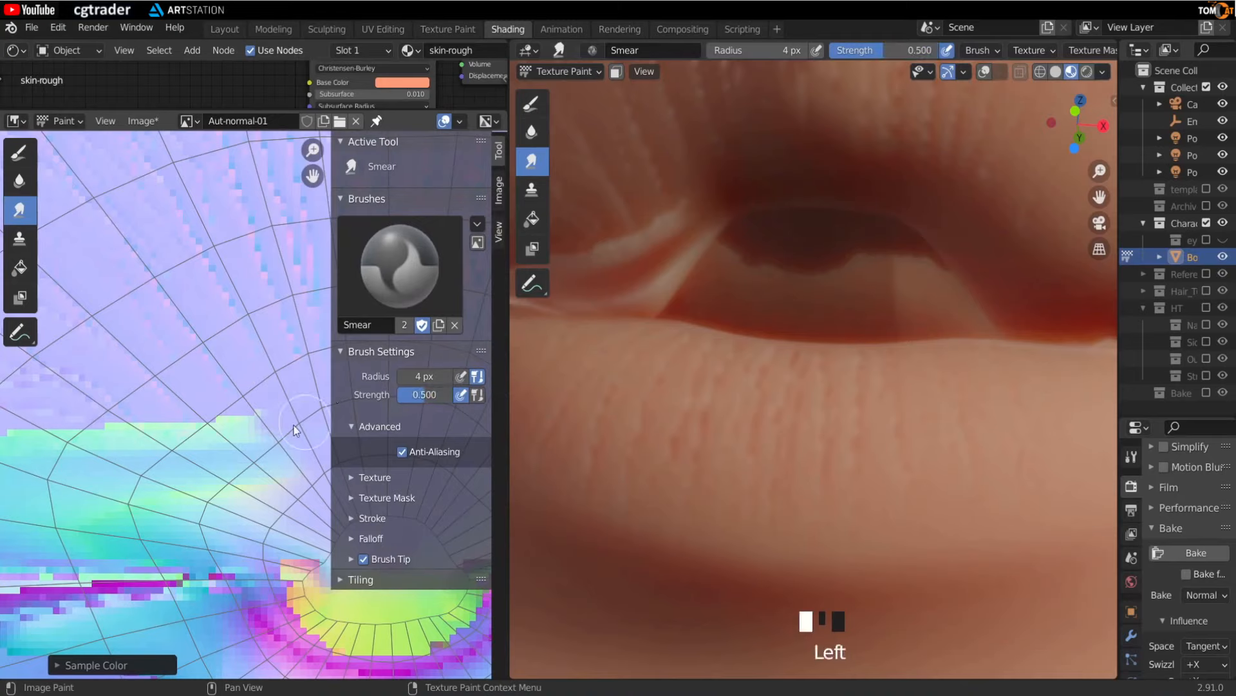
{"action": "key", "text": "n"}
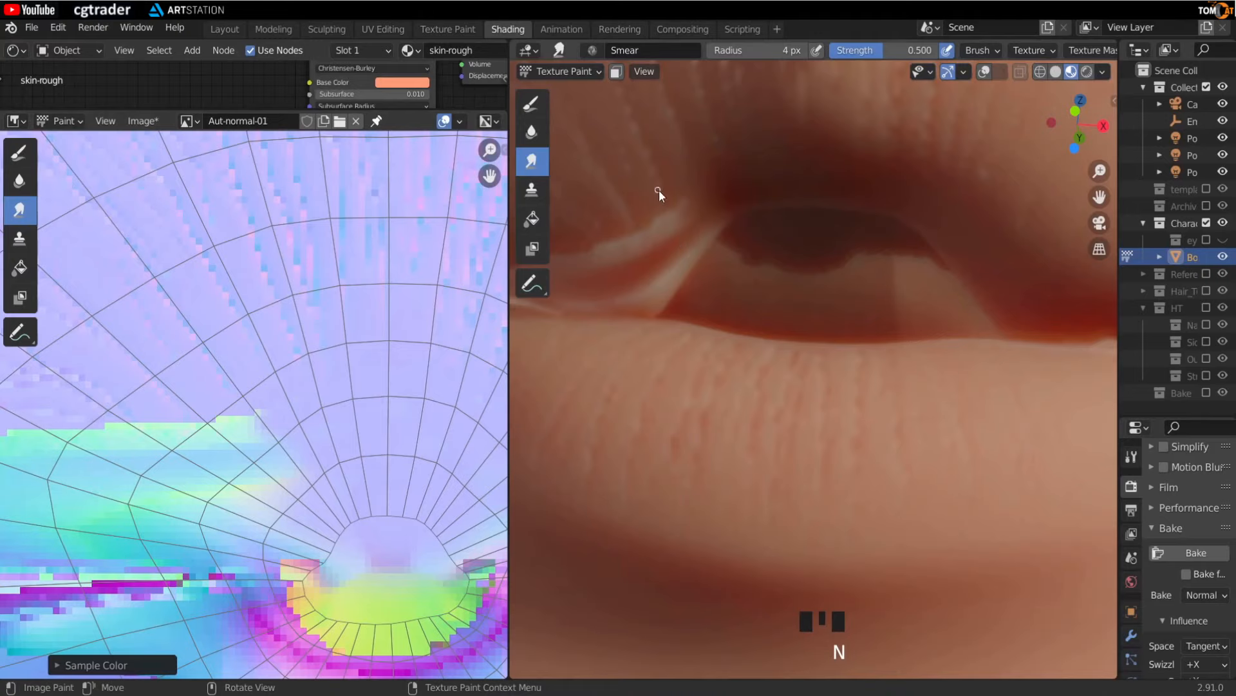
- Try smearing the lip boundary and undo both strokes
{"action": "left_click_drag", "start_coordinate": [206, 353], "coordinate": [218, 371]}
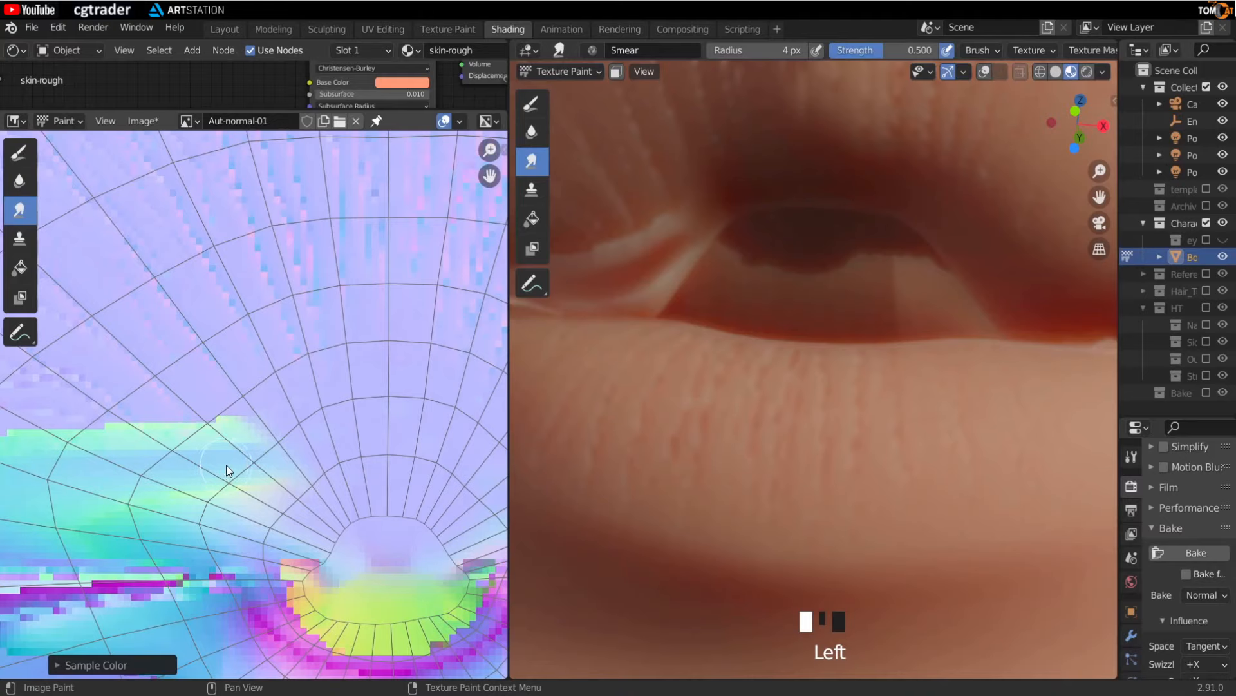
{"action": "key", "text": "ctrl+z"}
{"action": "left_click_drag", "start_coordinate": [206, 354], "coordinate": [300, 473]}
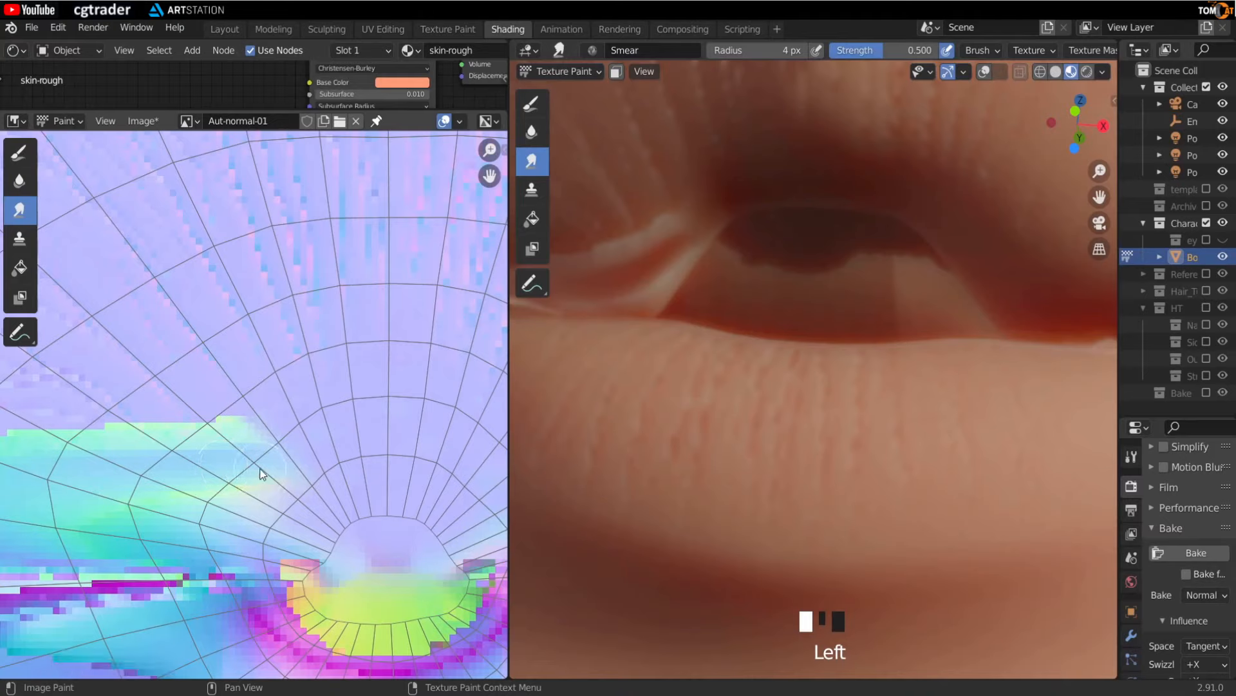
{"action": "key", "text": "ctrl+z"}
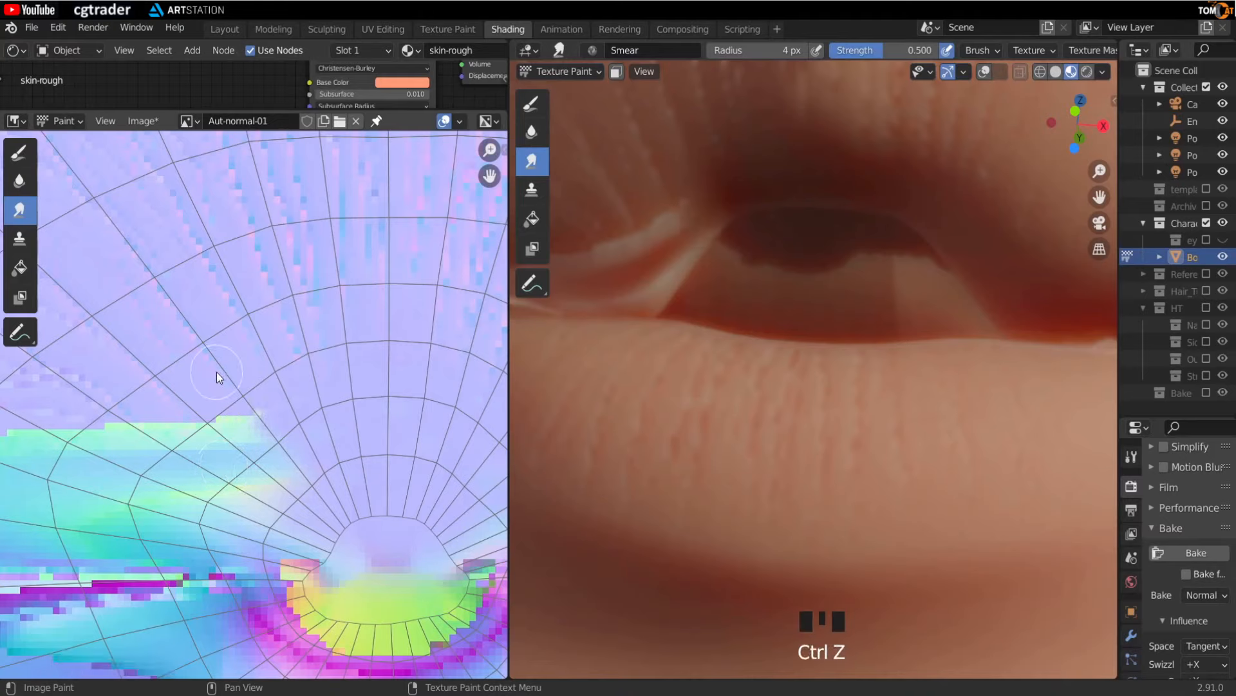
- Smear the blue lip region's upper boundary in the normal map at 0.5 strength
{"action": "left_click_drag", "start_coordinate": [217, 373], "coordinate": [268, 442]}
{"action": "left_click_drag", "start_coordinate": [221, 385], "coordinate": [278, 468]}
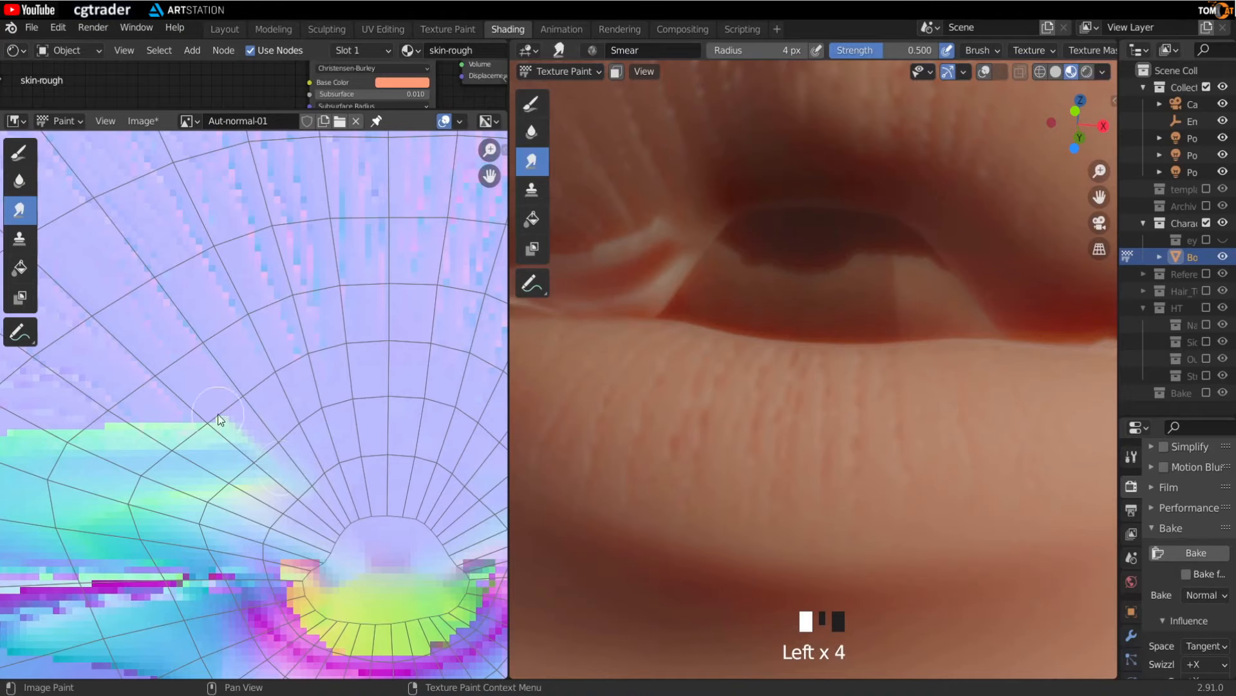
{"action": "mouse_move", "coordinate": [287, 469]}
{"action": "middle_mouse_down"}
{"action": "mouse_move", "coordinate": [143, 476]}
{"action": "mouse_move", "coordinate": [349, 445]}
{"action": "middle_mouse_up"}
{"action": "left_click_drag", "start_coordinate": [227, 402], "coordinate": [311, 449]}
{"action": "left_click_drag", "start_coordinate": [221, 384], "coordinate": [251, 463]}
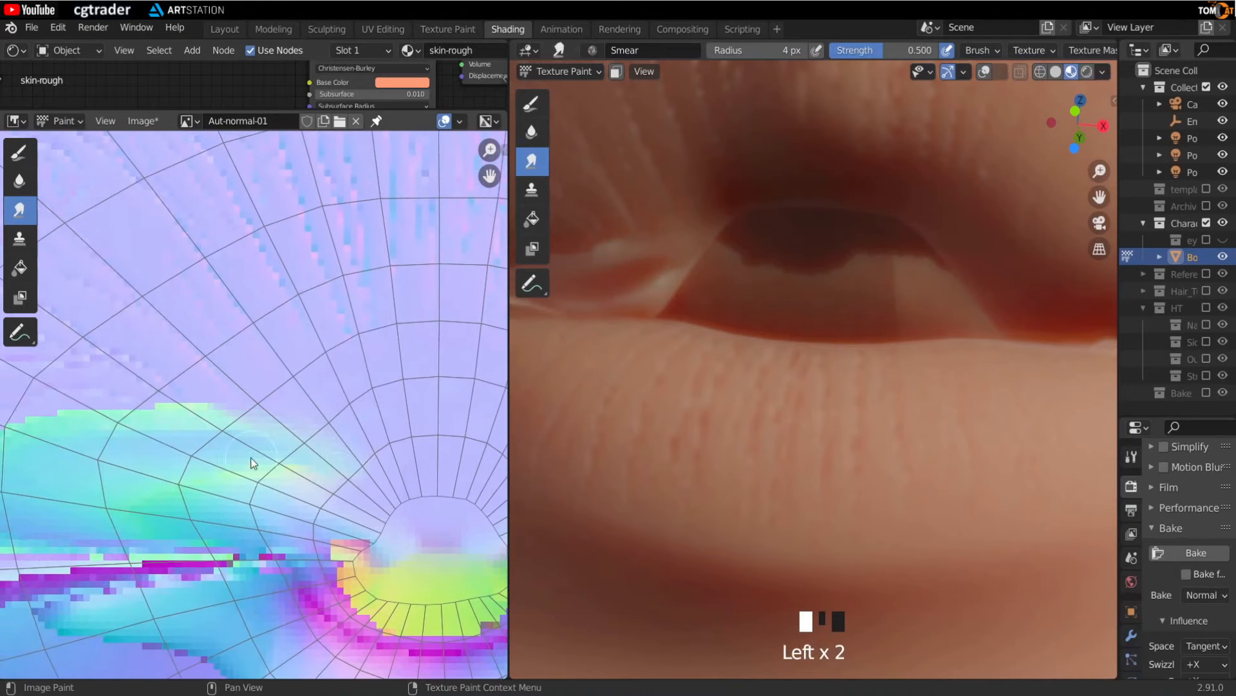
{"action": "middle_click_drag", "start_coordinate": [164, 444], "coordinate": [232, 443]}
{"action": "mouse_move", "coordinate": [248, 393]}
{"action": "left_mouse_down"}
{"action": "mouse_move", "coordinate": [298, 441]}
{"action": "mouse_move", "coordinate": [318, 440]}
{"action": "left_mouse_up"}
{"action": "mouse_move", "coordinate": [225, 401]}
{"action": "left_mouse_down"}
{"action": "mouse_move", "coordinate": [322, 469]}
{"action": "mouse_move", "coordinate": [300, 447]}
{"action": "left_mouse_up"}
{"action": "left_click_drag", "start_coordinate": [223, 473], "coordinate": [386, 460]}
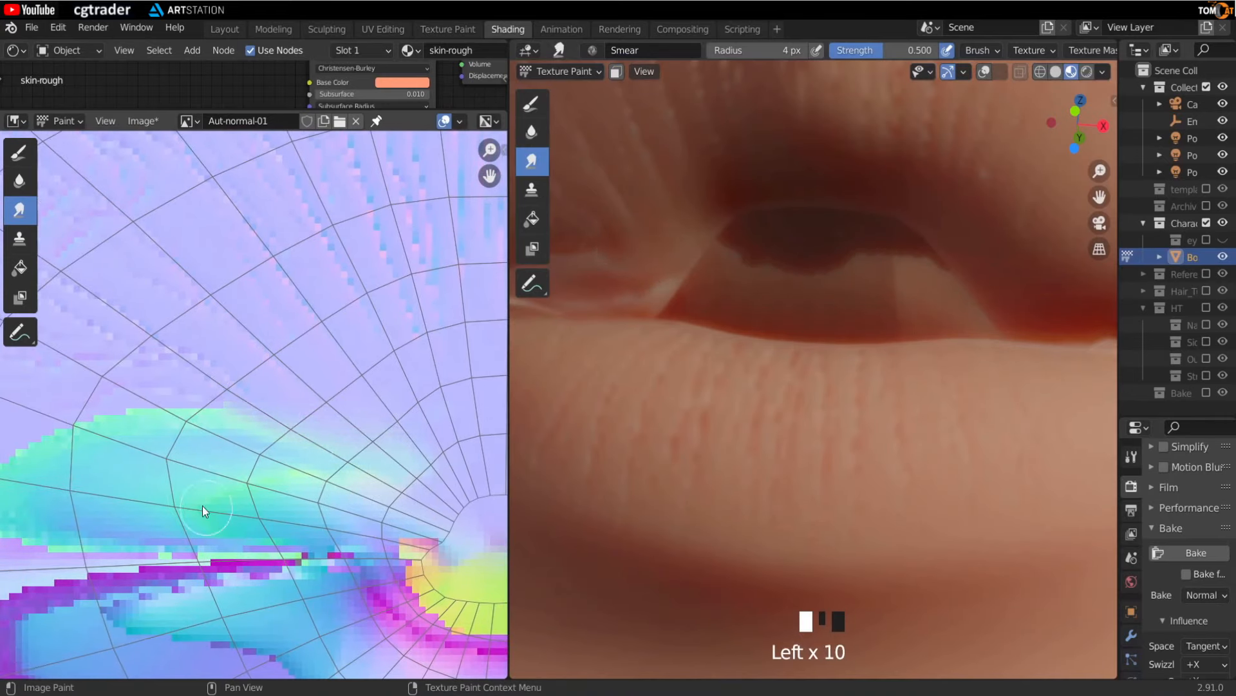
{"action": "middle_click_drag", "start_coordinate": [122, 447], "coordinate": [195, 454]}
{"action": "left_click_drag", "start_coordinate": [162, 411], "coordinate": [225, 445]}
{"action": "left_click_drag", "start_coordinate": [200, 409], "coordinate": [264, 444]}
{"action": "left_click_drag", "start_coordinate": [235, 409], "coordinate": [270, 451]}
{"action": "left_click_drag", "start_coordinate": [206, 425], "coordinate": [331, 444]}
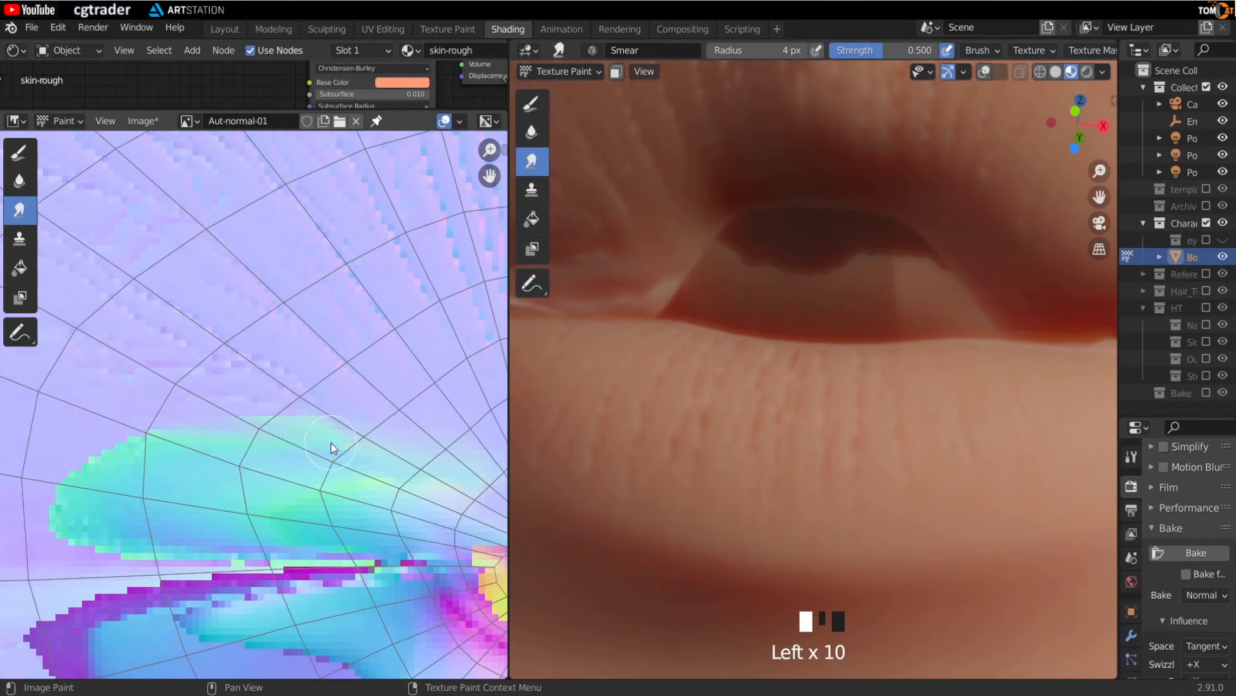
- Set the smear strength back to 1.000 and smear the lip boundary further
{"action": "key", "text": "n"}
{"action": "left_click_drag", "start_coordinate": [408, 395], "coordinate": [454, 394]}
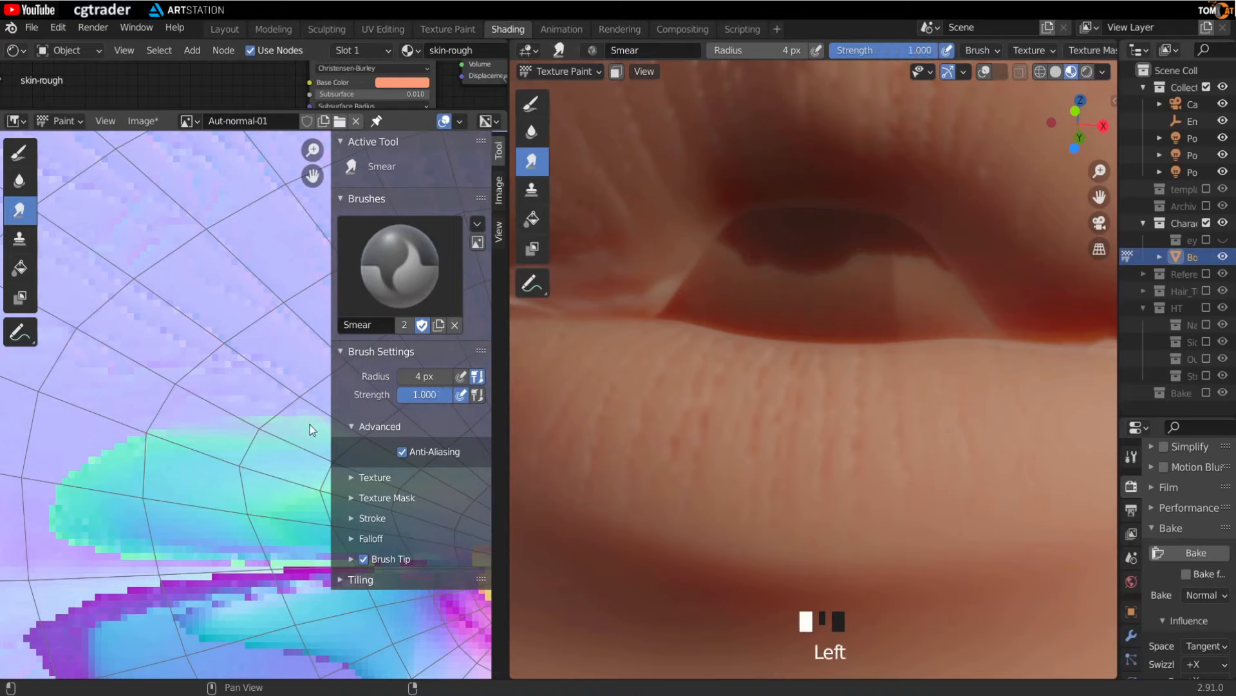
{"action": "key", "text": "n"}
{"action": "left_click", "coordinate": [315, 449]}
{"action": "left_click_drag", "start_coordinate": [291, 410], "coordinate": [310, 444]}
{"action": "mouse_move", "coordinate": [252, 414]}
{"action": "left_mouse_down"}
{"action": "mouse_move", "coordinate": [259, 434]}
{"action": "mouse_move", "coordinate": [335, 441]}
{"action": "left_mouse_up"}
{"action": "left_click_drag", "start_coordinate": [358, 415], "coordinate": [422, 459]}
{"action": "mouse_move", "coordinate": [225, 418]}
{"action": "left_mouse_down"}
{"action": "mouse_move", "coordinate": [234, 435]}
{"action": "mouse_move", "coordinate": [283, 450]}
{"action": "left_mouse_up"}
{"action": "mouse_move", "coordinate": [328, 432]}
{"action": "left_mouse_down"}
{"action": "mouse_move", "coordinate": [342, 452]}
{"action": "mouse_move", "coordinate": [398, 460]}
{"action": "left_mouse_up"}
{"action": "mouse_move", "coordinate": [237, 428]}
{"action": "left_mouse_down"}
{"action": "mouse_move", "coordinate": [243, 450]}
{"action": "mouse_move", "coordinate": [277, 455]}
{"action": "left_mouse_up"}
{"action": "left_click_drag", "start_coordinate": [328, 444], "coordinate": [332, 463]}
{"action": "mouse_move", "coordinate": [694, 307]}
{"action": "middle_mouse_down", "text": "shift"}
{"action": "mouse_move", "coordinate": [674, 276]}
{"action": "mouse_move", "coordinate": [779, 293]}
{"action": "mouse_move", "coordinate": [716, 295]}
{"action": "mouse_move", "coordinate": [732, 309]}
{"action": "mouse_move", "coordinate": [701, 350]}
{"action": "middle_mouse_up", "text": "shift"}
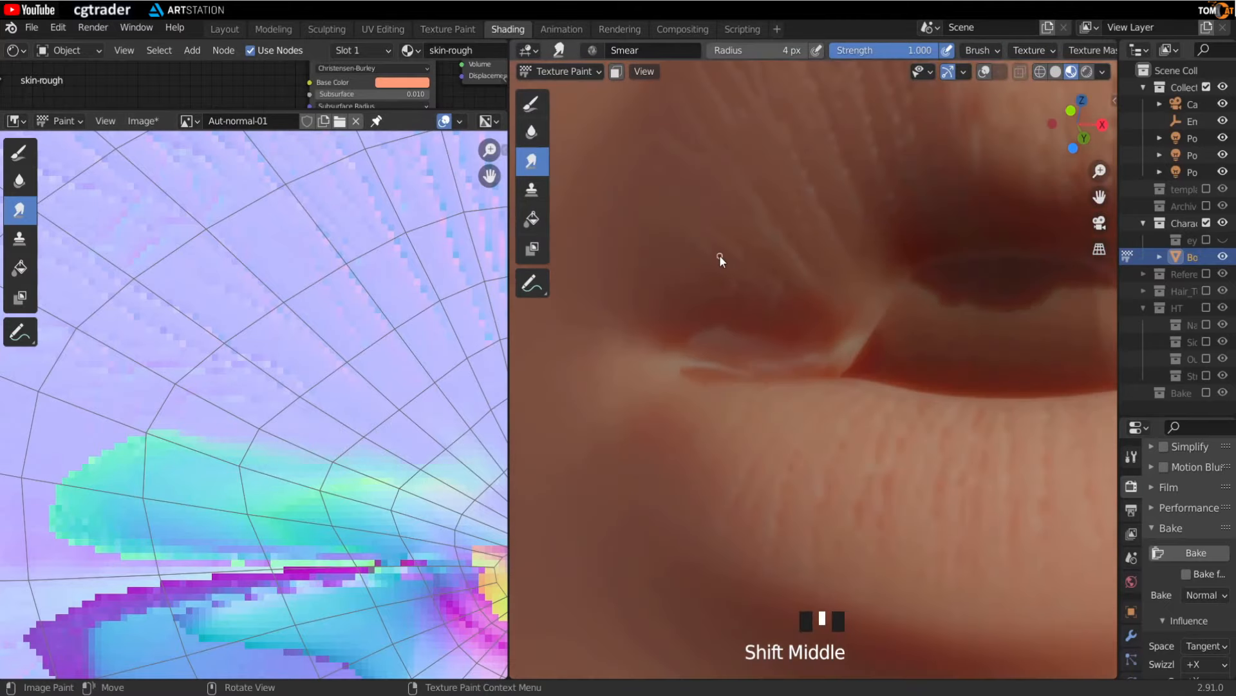
{"action": "key", "text": "n"}
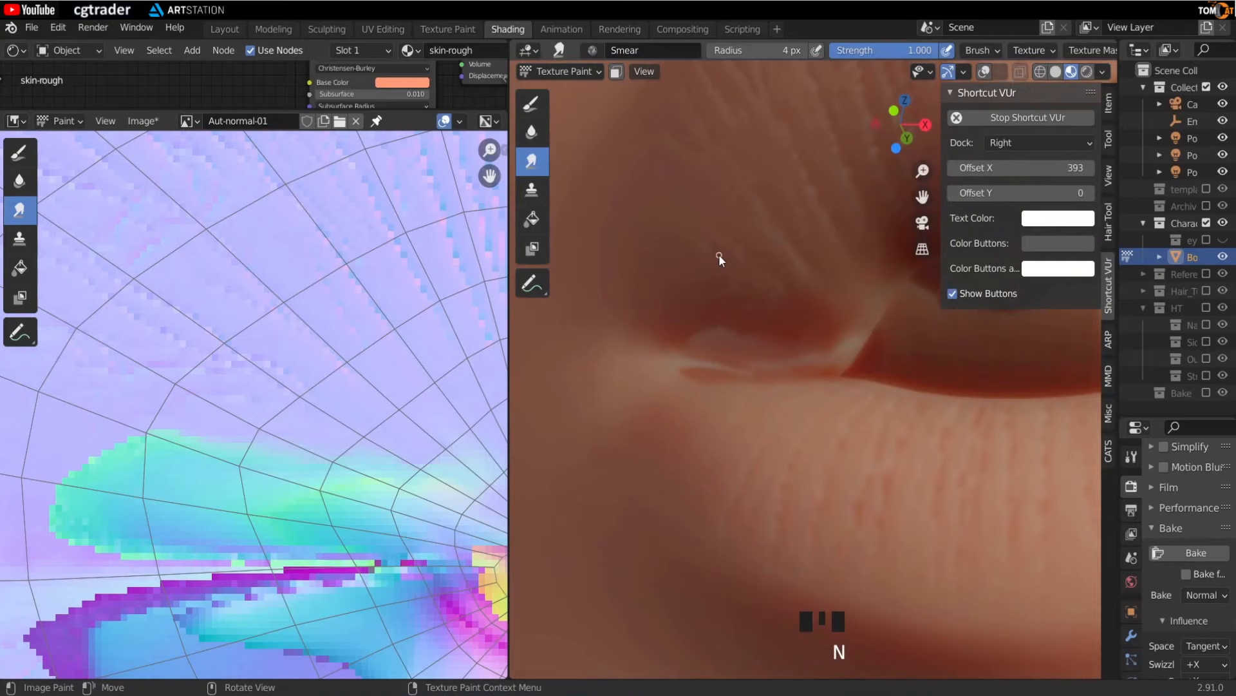
- Switch the active paint slot to Aut-alb and back to Aut-normal-01 in the tool settings
{"action": "left_click", "coordinate": [1109, 143]}
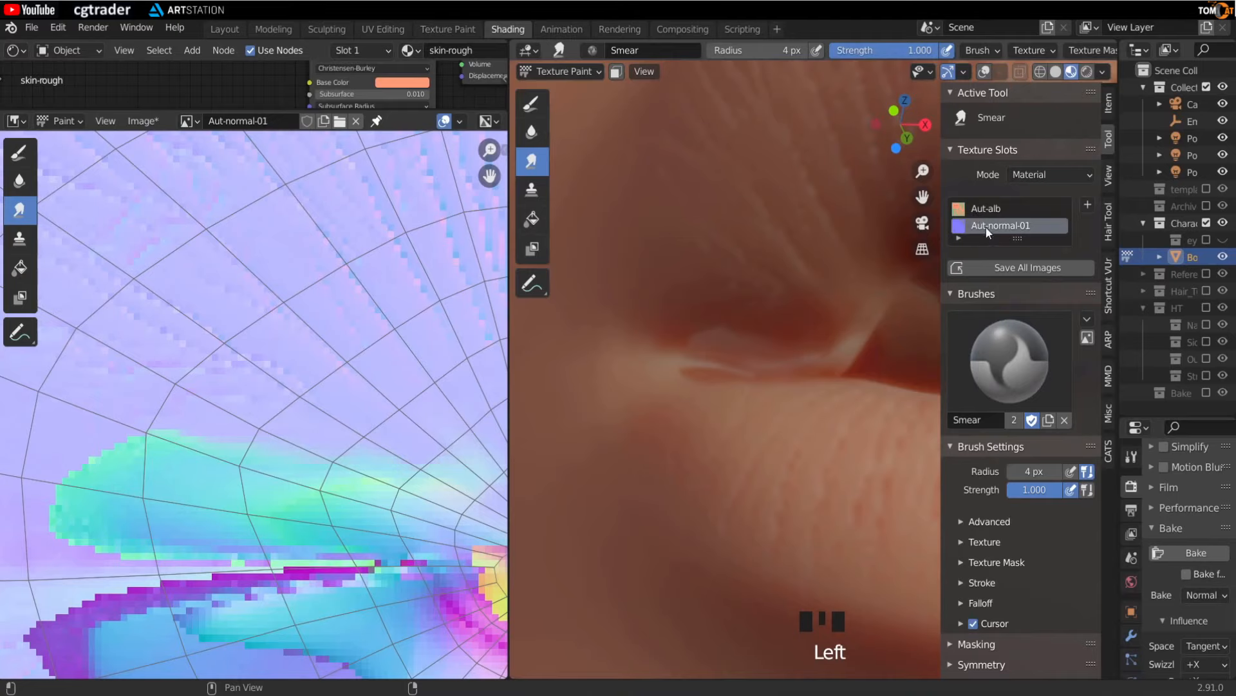
{"action": "left_click_drag", "start_coordinate": [1018, 239], "coordinate": [1021, 324]}
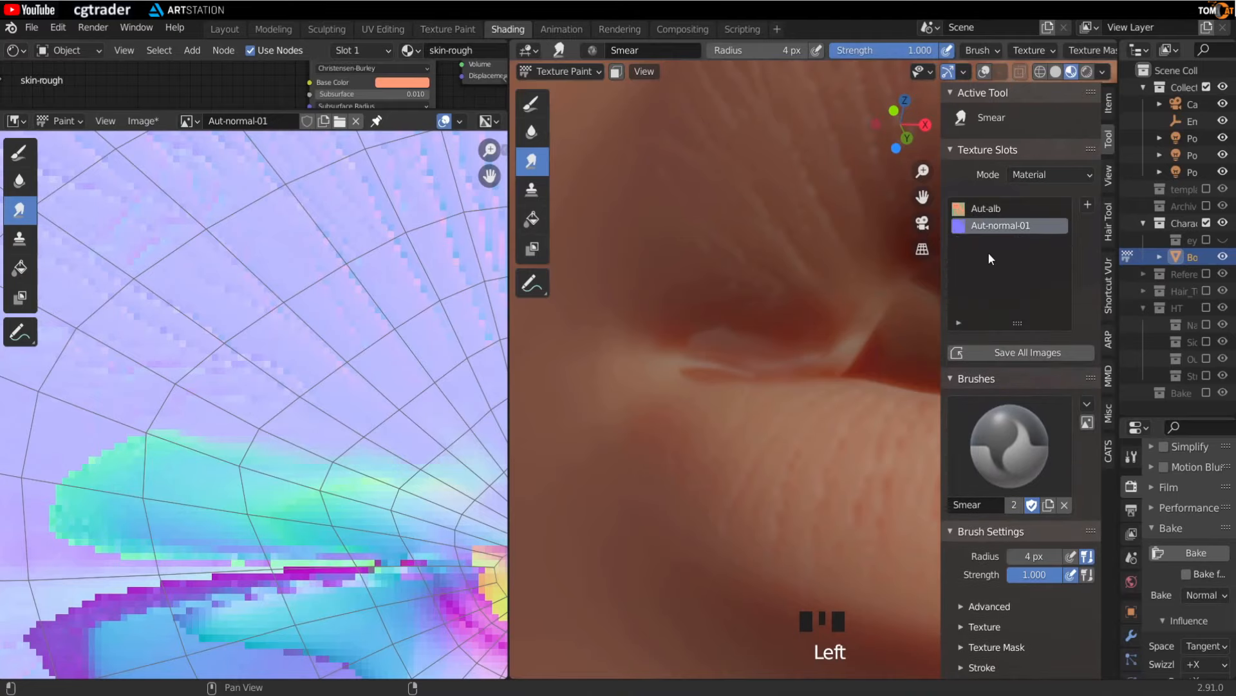
{"action": "left_click", "coordinate": [980, 210]}
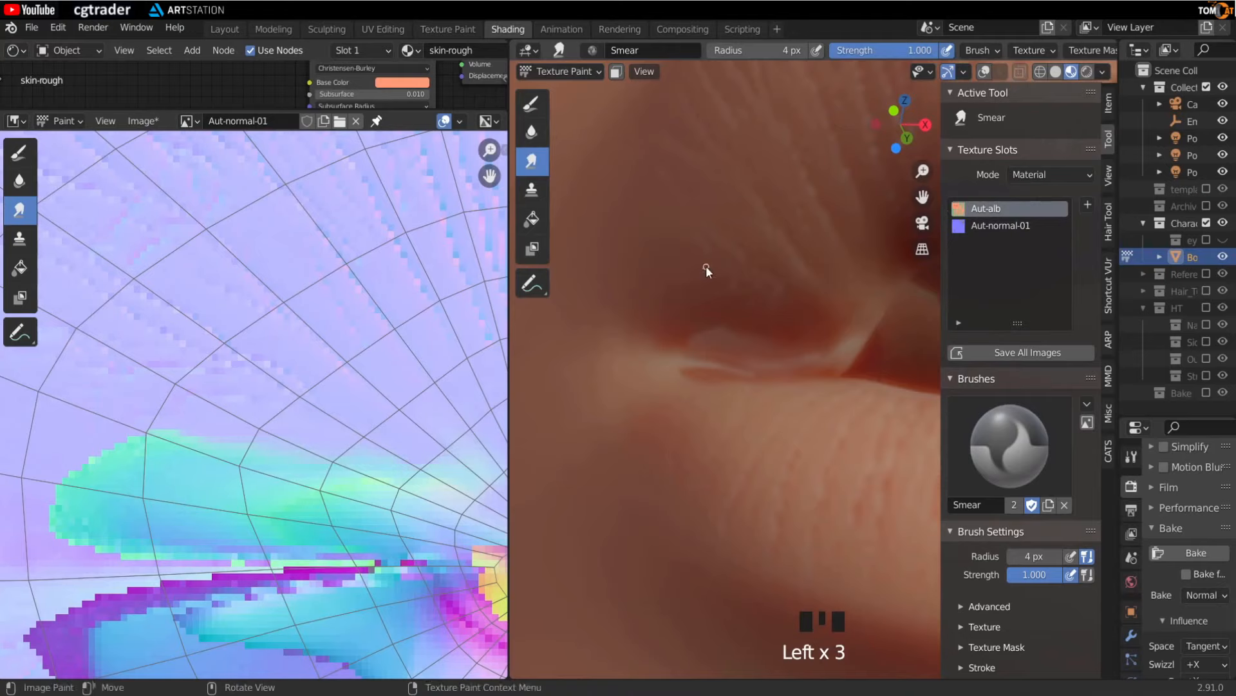
{"action": "left_click", "coordinate": [977, 226]}
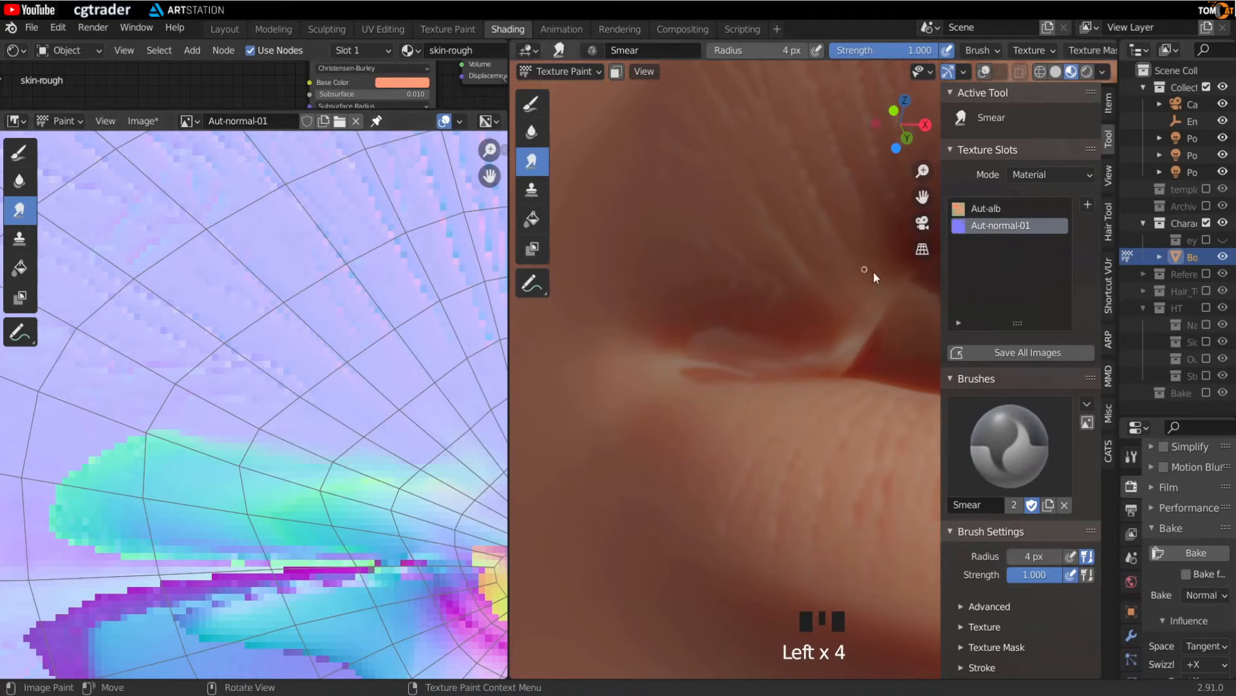
{"action": "left_click_drag", "start_coordinate": [1015, 314], "coordinate": [1016, 279]}
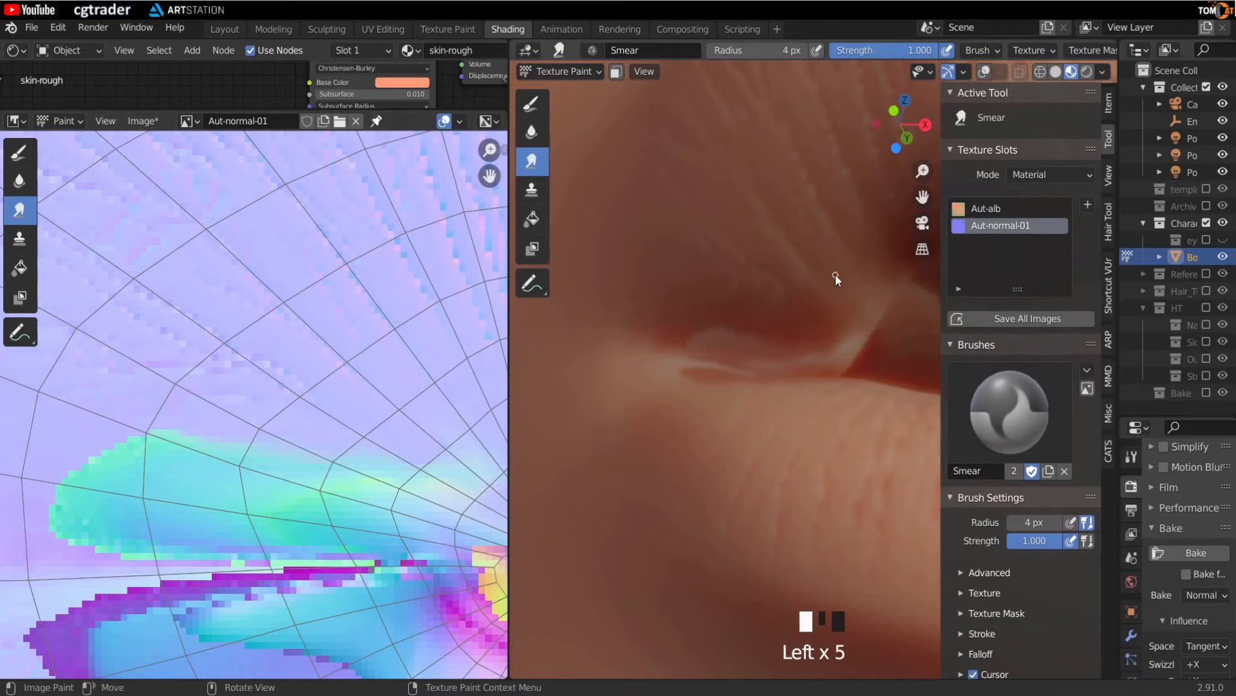
{"action": "key", "text": "n"}
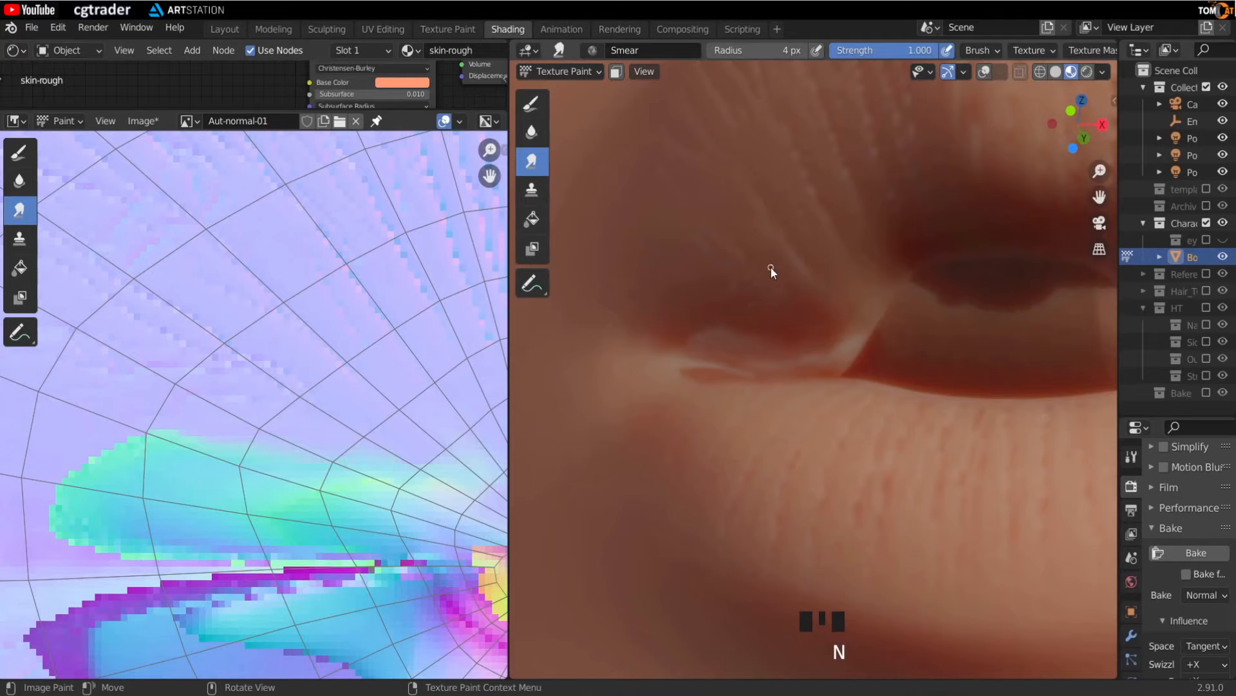
- Set the smear radius to 15 px and smear the small artifact at the lip corner
{"action": "middle_click_drag", "start_coordinate": [771, 252], "coordinate": [778, 264], "text": "shift"}
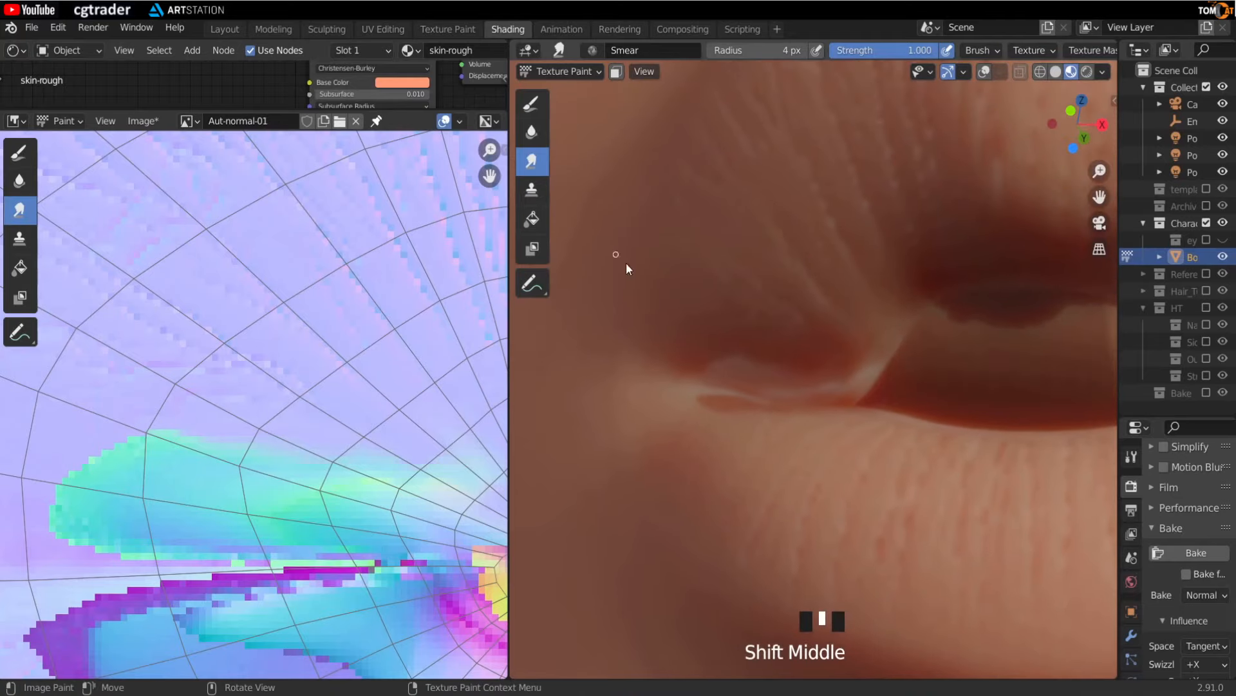
{"action": "key", "text": "f"}
{"action": "left_click", "coordinate": [728, 351]}
{"action": "mouse_move", "coordinate": [728, 350]}
{"action": "middle_mouse_down"}
{"action": "mouse_move", "coordinate": [778, 337]}
{"action": "mouse_move", "coordinate": [781, 320]}
{"action": "middle_mouse_up"}
{"action": "left_click", "coordinate": [756, 232]}
{"action": "left_click", "coordinate": [761, 231]}
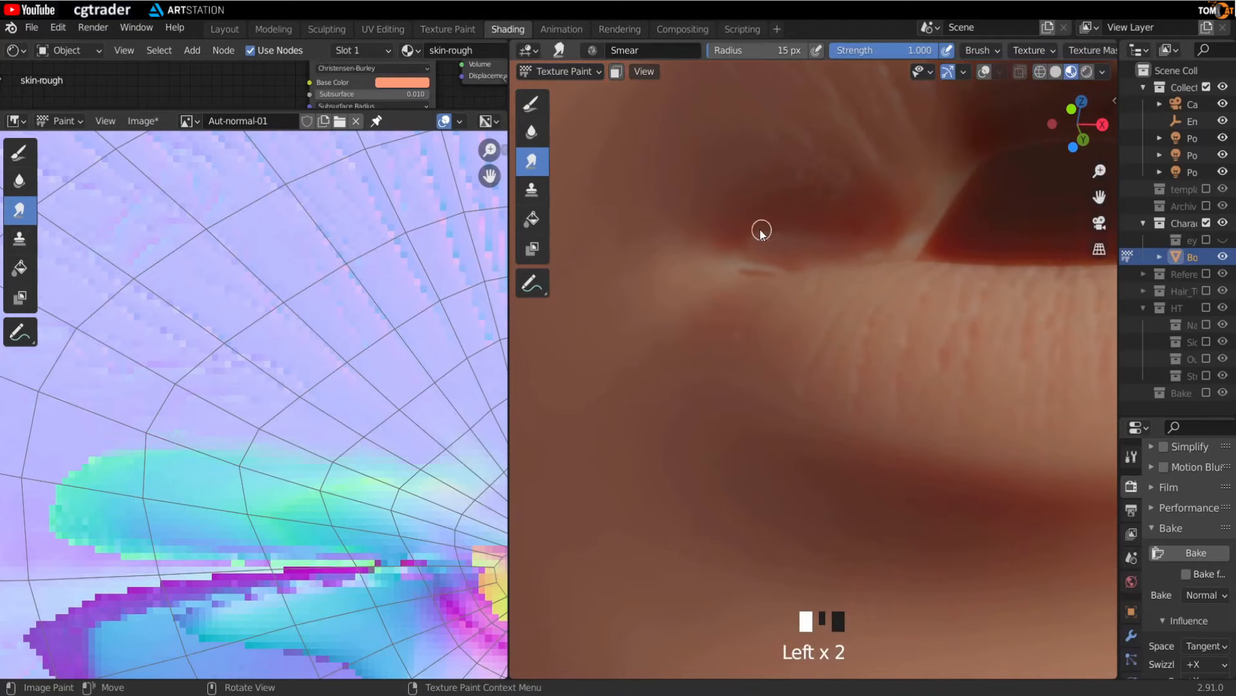
{"action": "left_click", "coordinate": [816, 234]}
{"action": "left_click", "coordinate": [802, 238]}
{"action": "mouse_move", "coordinate": [800, 238]}
{"action": "middle_mouse_down"}
{"action": "mouse_move", "coordinate": [840, 319]}
{"action": "mouse_move", "coordinate": [830, 319]}
{"action": "middle_mouse_up"}
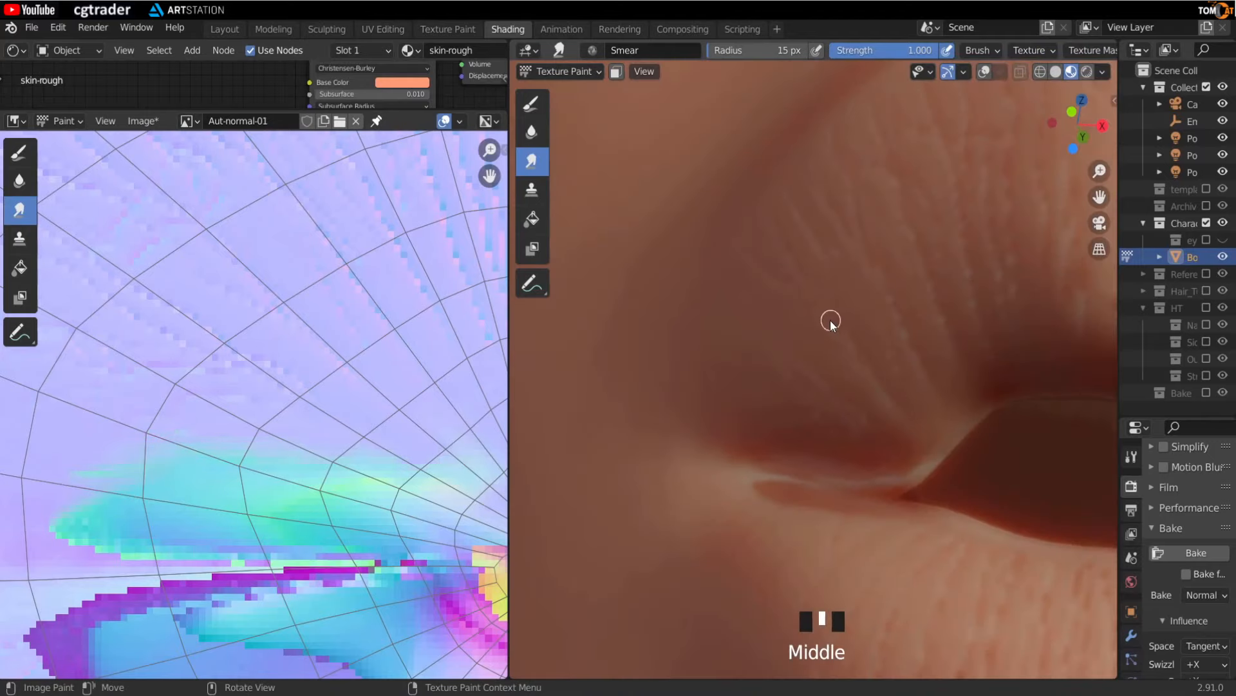
- Frame a lip-corner face from edit mode and toggle the mesh overlay to inspect the smeared area
{"action": "key", "text": "Tab"}
{"action": "left_click", "coordinate": [834, 491]}
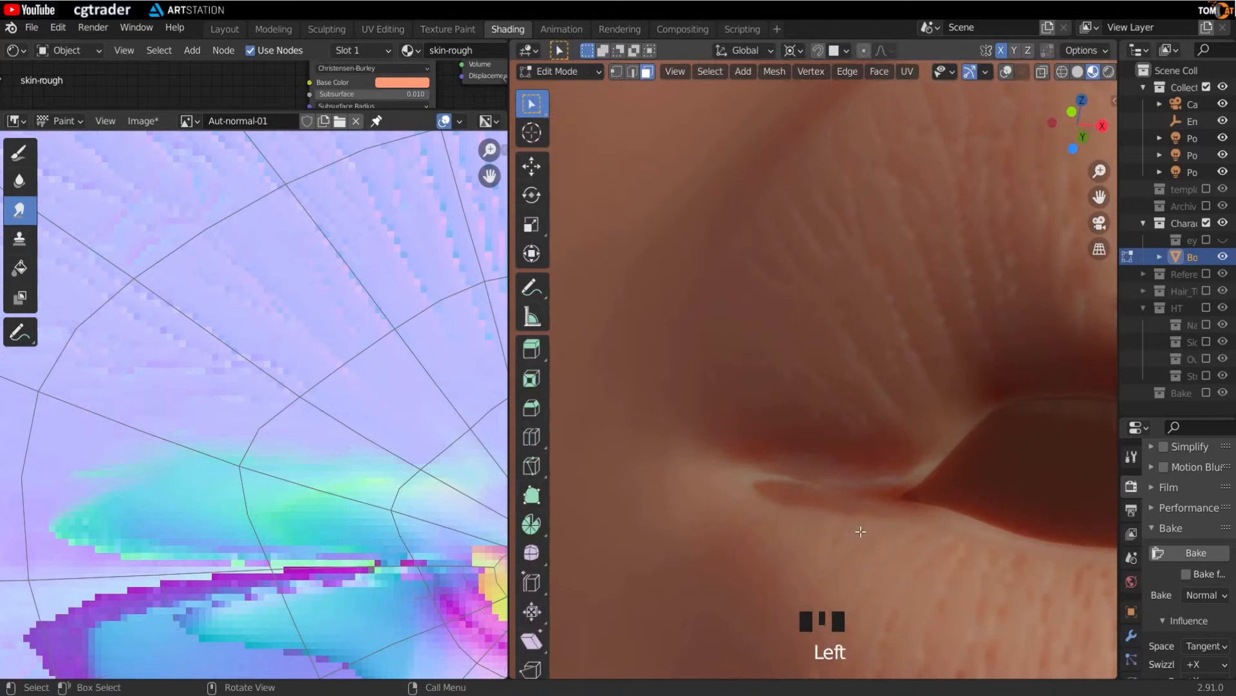
{"action": "key", "text": "KP_Decimal"}
{"action": "key", "text": "Tab"}
{"action": "scroll", "coordinate": [813, 408], "scroll_direction": "down", "scroll_amount": 2}
{"action": "mouse_move", "coordinate": [813, 409]}
{"action": "middle_mouse_down"}
{"action": "mouse_move", "coordinate": [814, 446]}
{"action": "mouse_move", "coordinate": [805, 411]}
{"action": "middle_mouse_up"}
{"action": "key", "text": "shift+alt+z"}
{"action": "scroll", "coordinate": [805, 412], "scroll_direction": "down", "scroll_amount": 4}
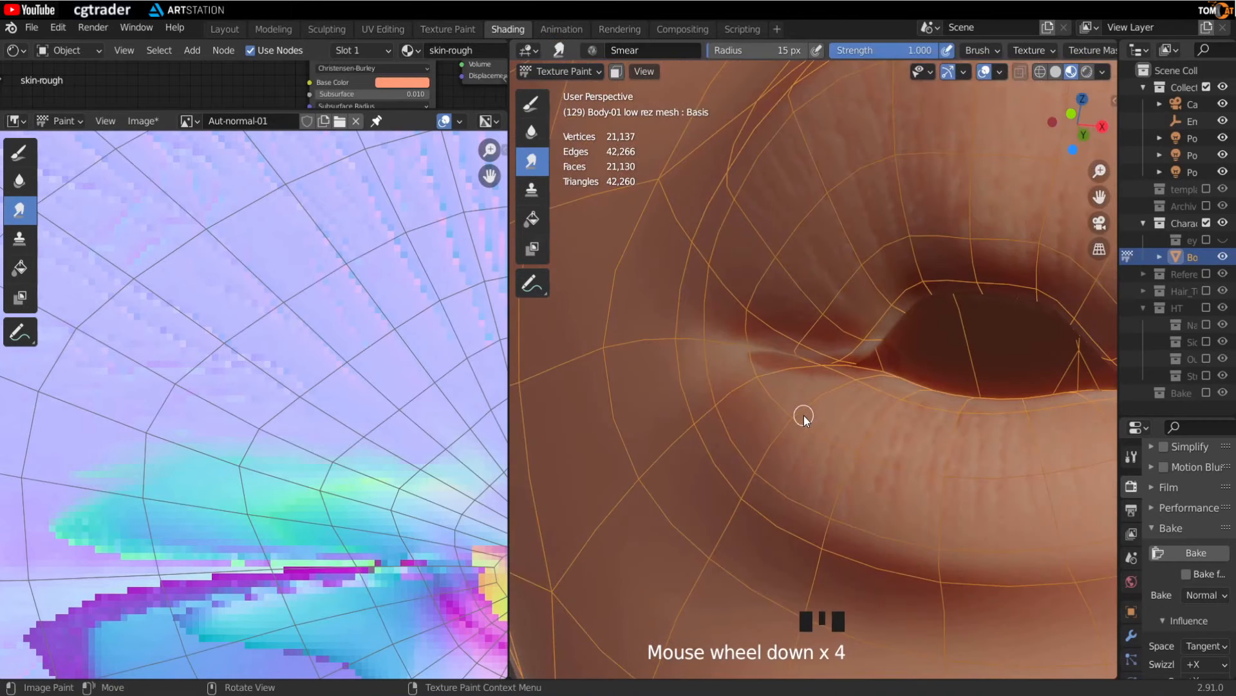
{"action": "key", "text": "Tab"}
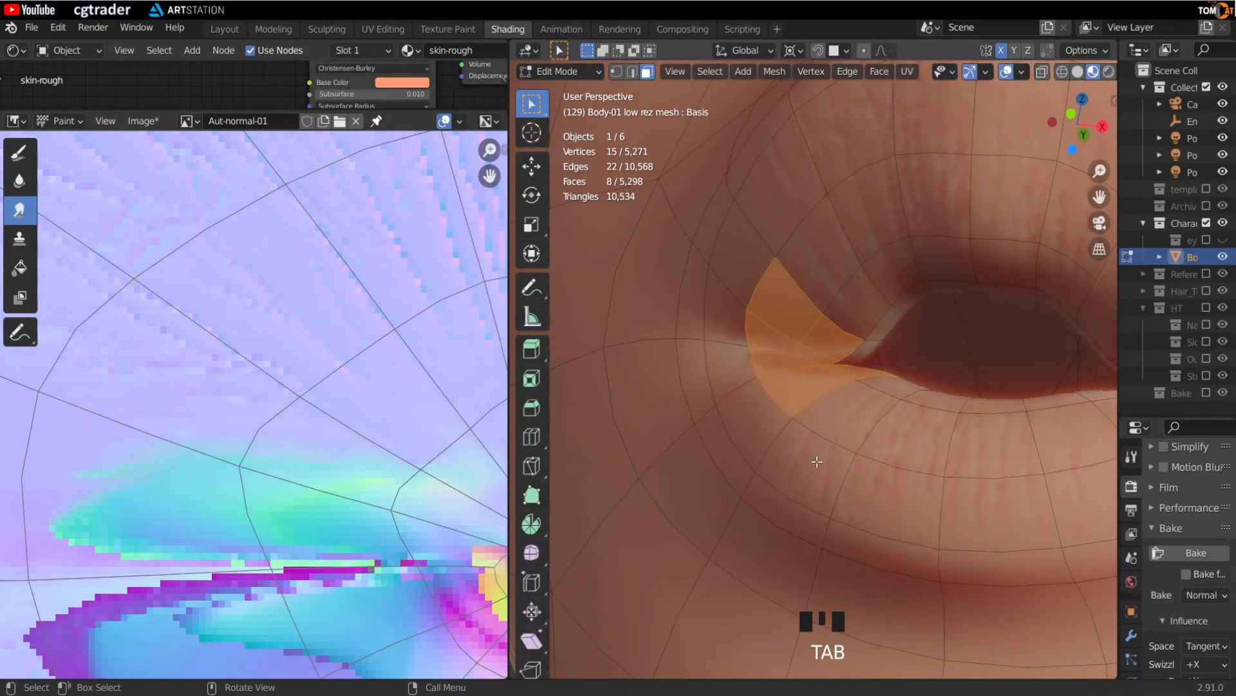
{"action": "left_click", "coordinate": [791, 362]}
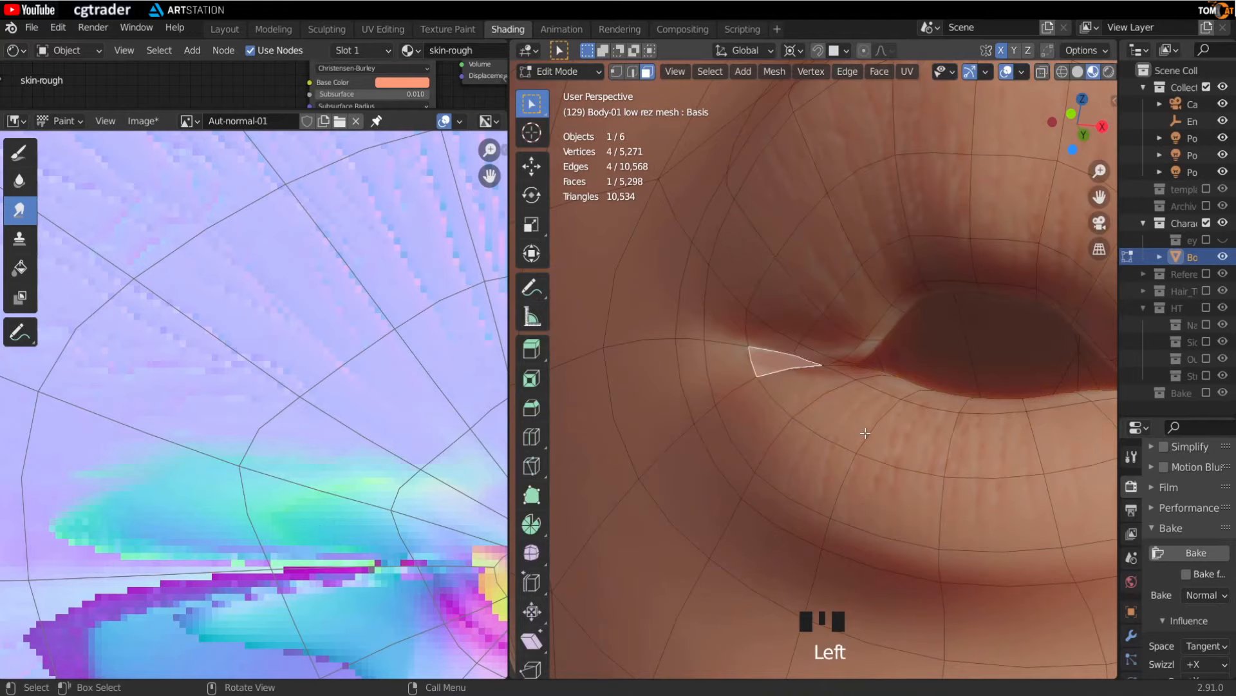
{"action": "key", "text": "KP_Decimal"}
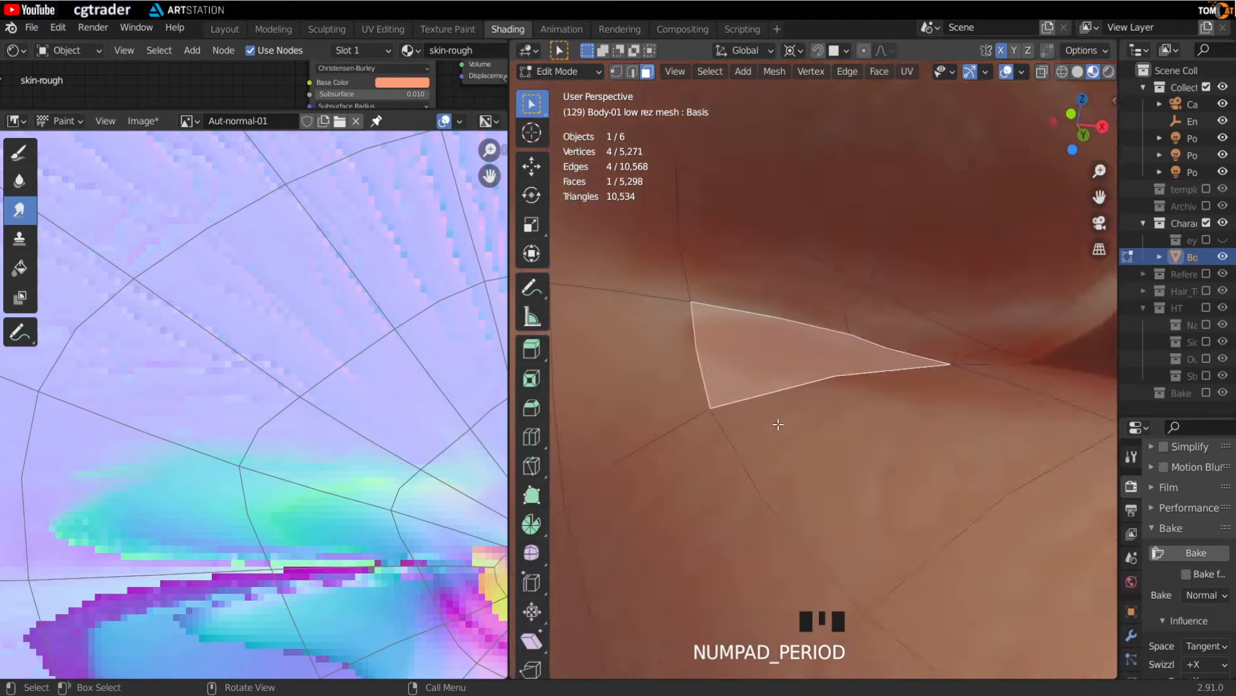
{"action": "key", "text": "Tab"}
{"action": "scroll", "coordinate": [779, 422], "scroll_direction": "down", "scroll_amount": 5}
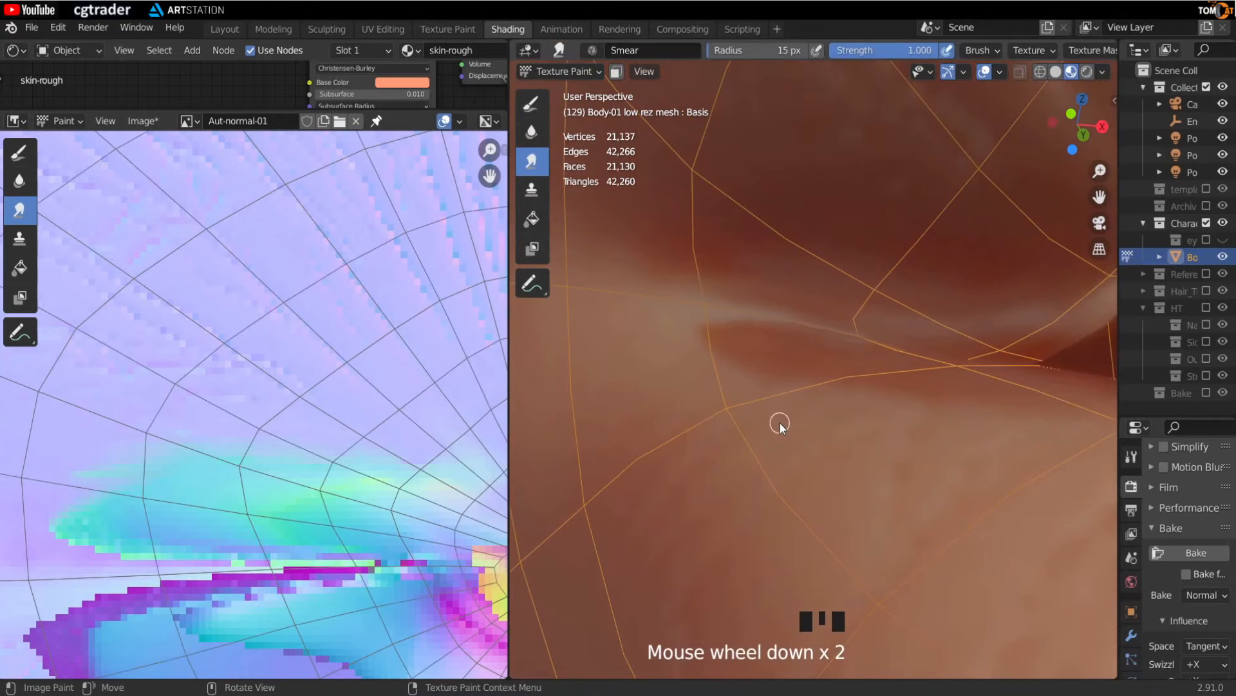
{"action": "mouse_move", "coordinate": [770, 423]}
{"action": "middle_mouse_down"}
{"action": "mouse_move", "coordinate": [823, 432]}
{"action": "mouse_move", "coordinate": [887, 420]}
{"action": "mouse_move", "coordinate": [815, 434]}
{"action": "mouse_move", "coordinate": [959, 423]}
{"action": "mouse_move", "coordinate": [814, 417]}
{"action": "middle_mouse_up"}
{"action": "scroll", "coordinate": [813, 418], "scroll_direction": "down", "scroll_amount": 2}
{"action": "middle_click_drag", "start_coordinate": [897, 404], "coordinate": [841, 326]}
{"action": "scroll", "coordinate": [876, 399], "scroll_direction": "down", "scroll_amount": 2}
{"action": "mouse_move", "coordinate": [983, 263]}
{"action": "middle_mouse_down"}
{"action": "mouse_move", "coordinate": [927, 206]}
{"action": "mouse_move", "coordinate": [925, 233]}
{"action": "middle_mouse_up"}
- Frame the nostril, set the smear radius to 41 px and smear the artifacts inside the nostril
{"action": "key", "text": "Tab"}
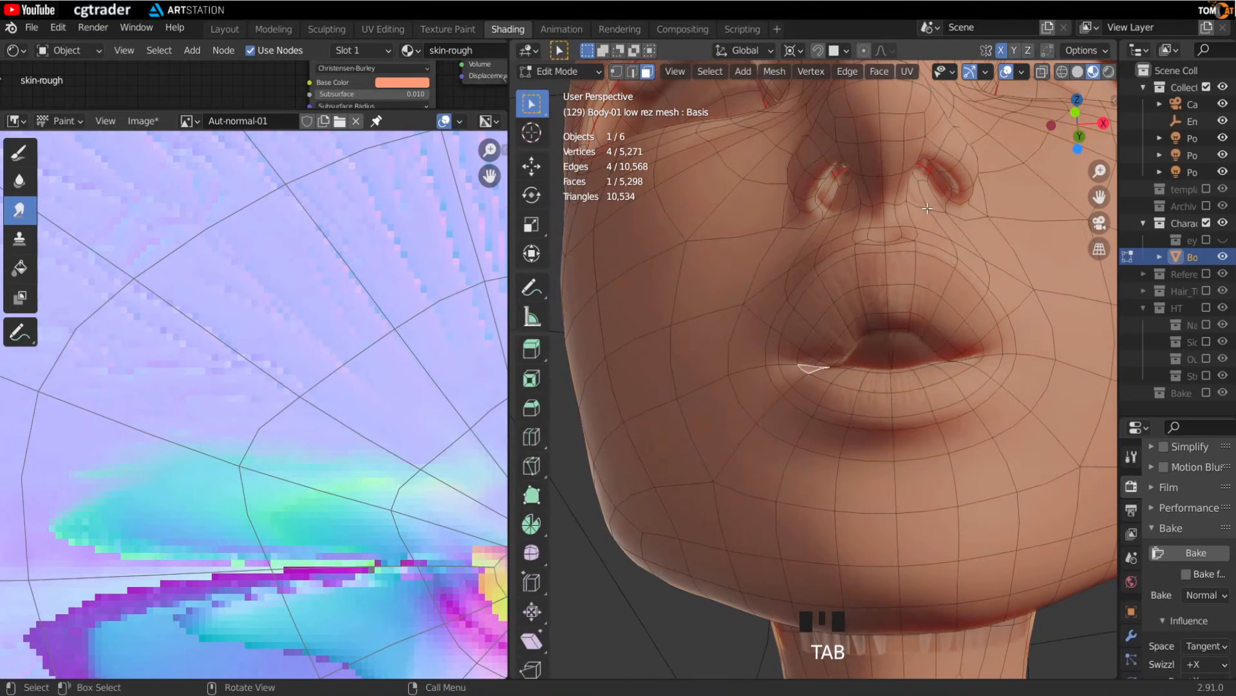
{"action": "left_click_drag", "start_coordinate": [931, 187], "coordinate": [968, 222]}
{"action": "key", "text": "KP_Decimal"}
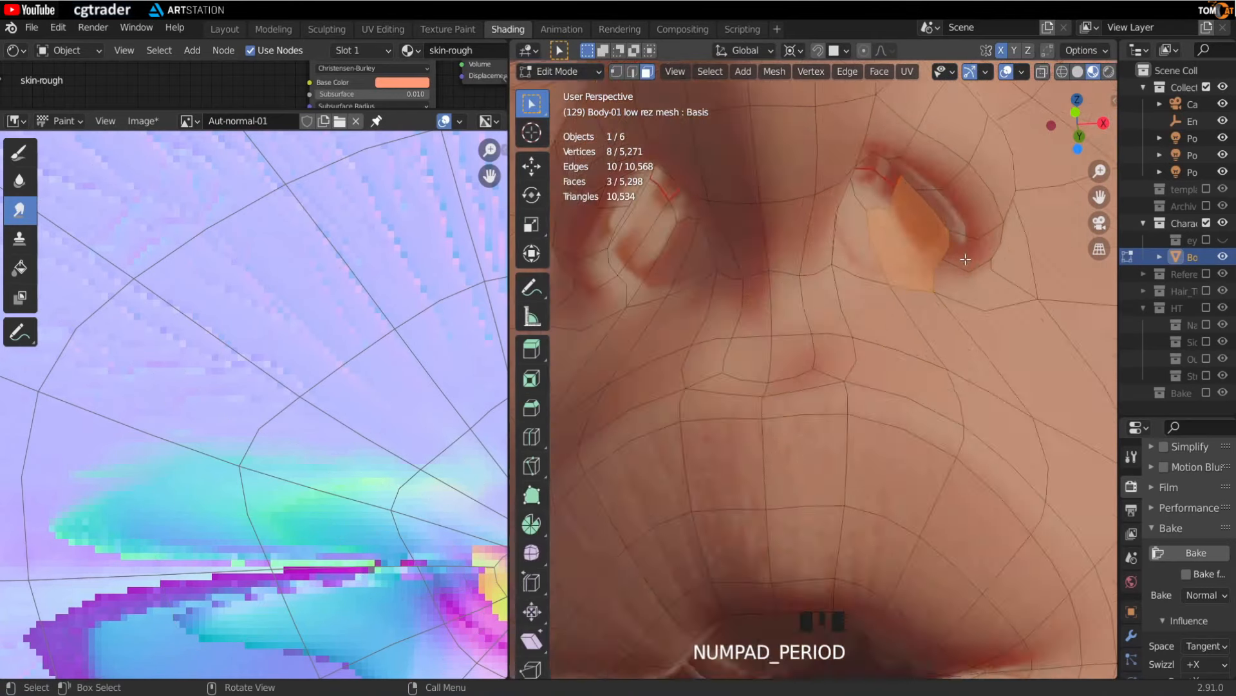
{"action": "key", "text": "Tab"}
{"action": "scroll", "coordinate": [963, 278], "scroll_direction": "down", "scroll_amount": 3}
{"action": "middle_click_drag", "start_coordinate": [778, 401], "coordinate": [782, 442]}
{"action": "scroll", "coordinate": [803, 428], "scroll_direction": "up", "scroll_amount": 2}
{"action": "key", "text": "f"}
{"action": "left_click", "coordinate": [773, 392]}
{"action": "left_click_drag", "start_coordinate": [773, 392], "coordinate": [805, 496]}
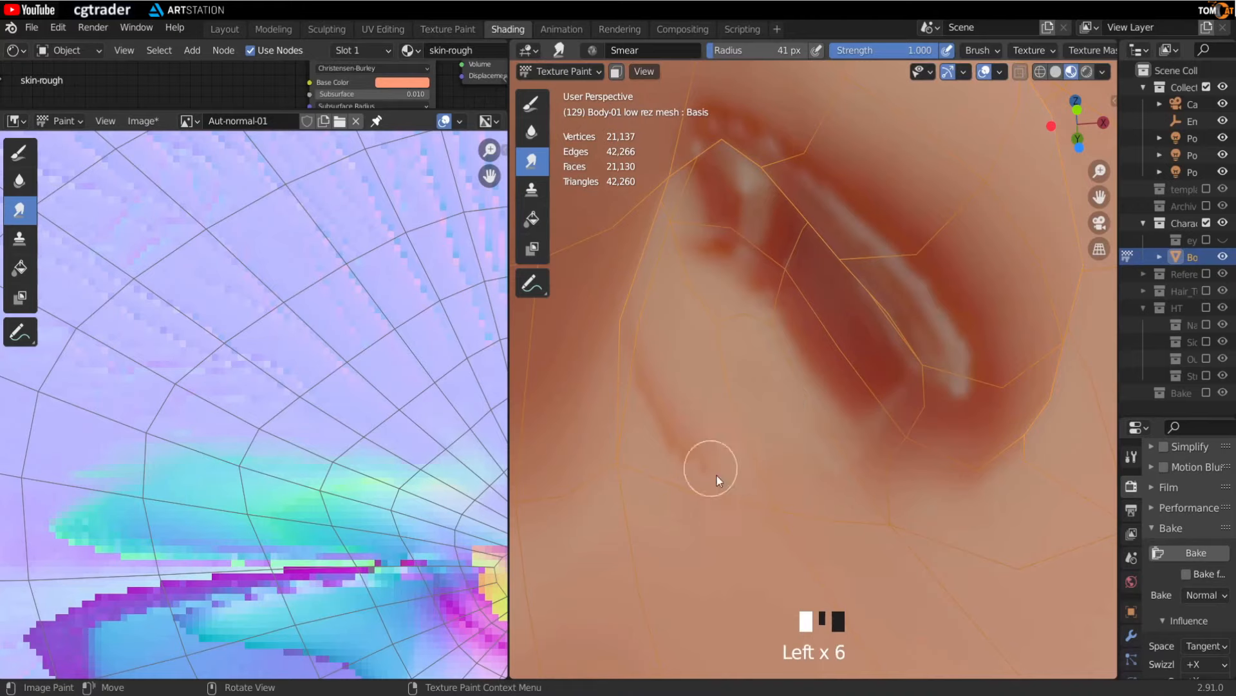
{"action": "middle_click_drag", "start_coordinate": [783, 491], "coordinate": [875, 458]}
{"action": "left_click_drag", "start_coordinate": [869, 454], "coordinate": [834, 402]}
{"action": "left_click_drag", "start_coordinate": [833, 403], "coordinate": [789, 369]}
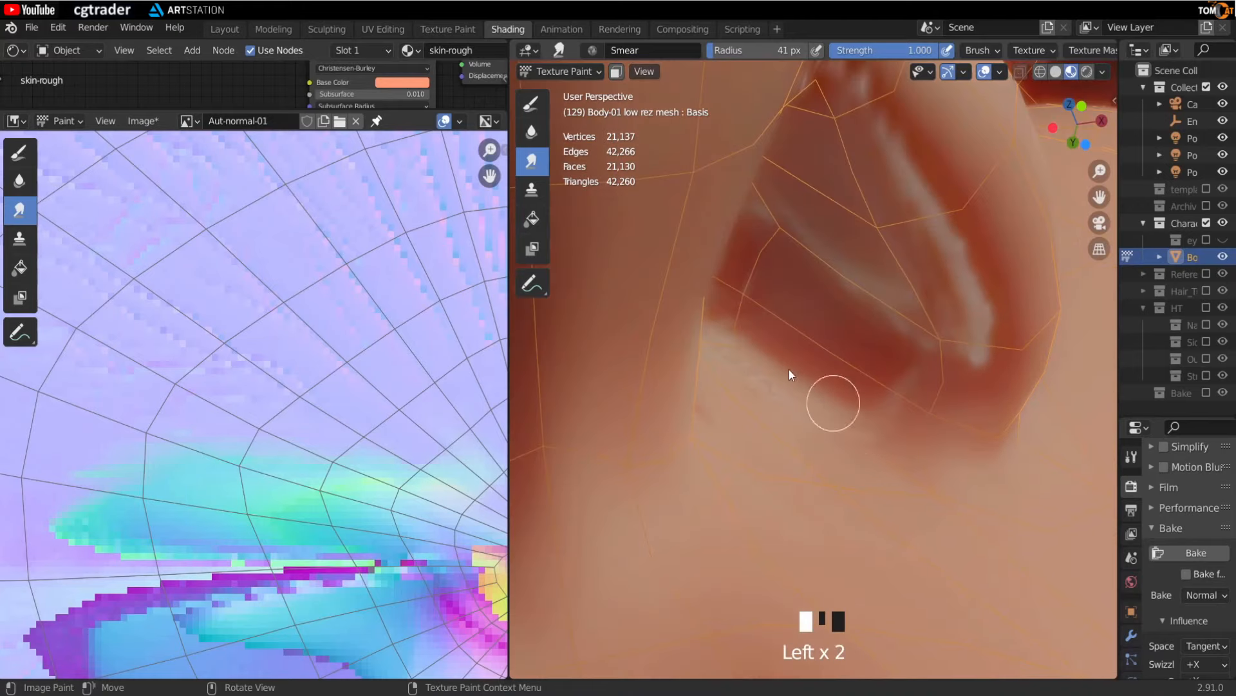
{"action": "left_click_drag", "start_coordinate": [922, 373], "coordinate": [769, 378]}
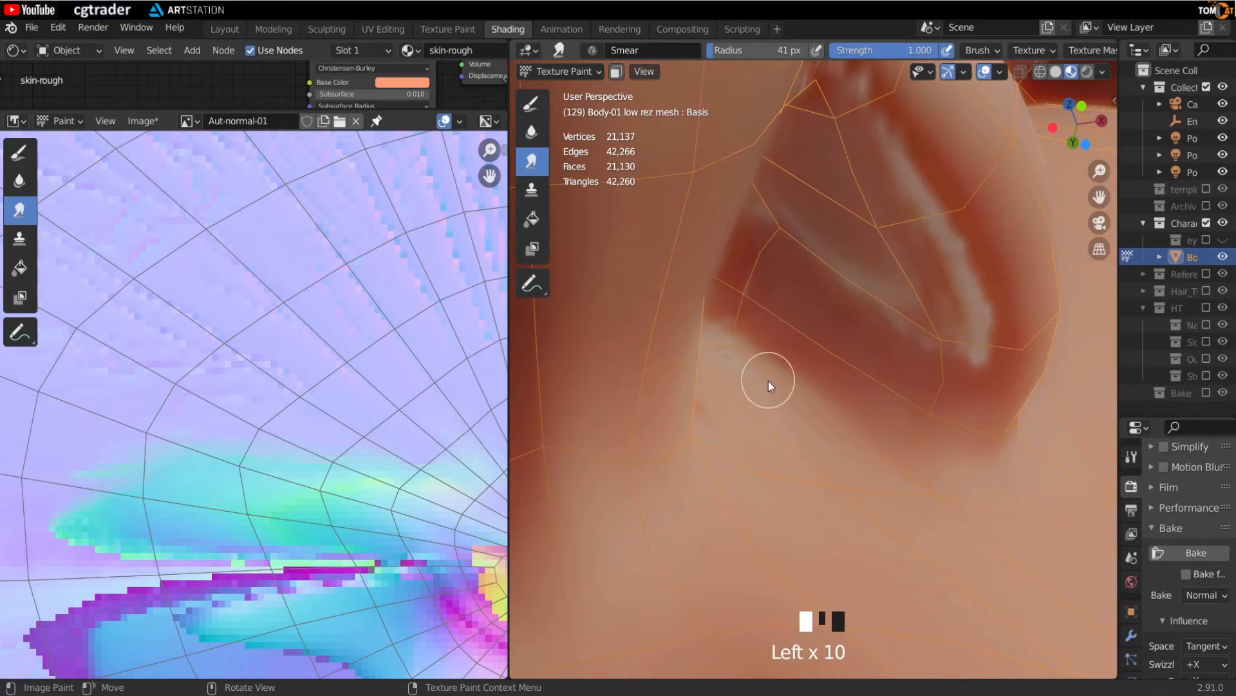
{"action": "middle_click_drag", "start_coordinate": [769, 379], "coordinate": [782, 341]}
{"action": "left_click_drag", "start_coordinate": [932, 334], "coordinate": [863, 335]}
{"action": "left_click_drag", "start_coordinate": [946, 334], "coordinate": [859, 334]}
{"action": "left_click_drag", "start_coordinate": [959, 312], "coordinate": [866, 325]}
{"action": "left_click_drag", "start_coordinate": [917, 313], "coordinate": [854, 320]}
{"action": "left_click_drag", "start_coordinate": [959, 314], "coordinate": [859, 306]}
{"action": "left_click_drag", "start_coordinate": [823, 299], "coordinate": [789, 252]}
{"action": "mouse_move", "coordinate": [941, 257]}
{"action": "left_mouse_down"}
{"action": "mouse_move", "coordinate": [961, 254]}
{"action": "mouse_move", "coordinate": [891, 271]}
{"action": "left_mouse_up"}
{"action": "left_click_drag", "start_coordinate": [941, 257], "coordinate": [879, 274]}
{"action": "left_click_drag", "start_coordinate": [944, 249], "coordinate": [895, 264]}
{"action": "mouse_move", "coordinate": [853, 268]}
{"action": "middle_mouse_down"}
{"action": "mouse_move", "coordinate": [846, 287]}
{"action": "mouse_move", "coordinate": [914, 252]}
{"action": "middle_mouse_up"}
{"action": "left_click_drag", "start_coordinate": [940, 243], "coordinate": [844, 276]}
{"action": "left_click_drag", "start_coordinate": [928, 251], "coordinate": [844, 276]}
- Switch to the Draw tool, sample the surrounding normal colour and paint over the nostril artifact
{"action": "mouse_move", "coordinate": [782, 288]}
{"action": "middle_mouse_down"}
{"action": "mouse_move", "coordinate": [732, 290]}
{"action": "mouse_move", "coordinate": [805, 343]}
{"action": "middle_mouse_up"}
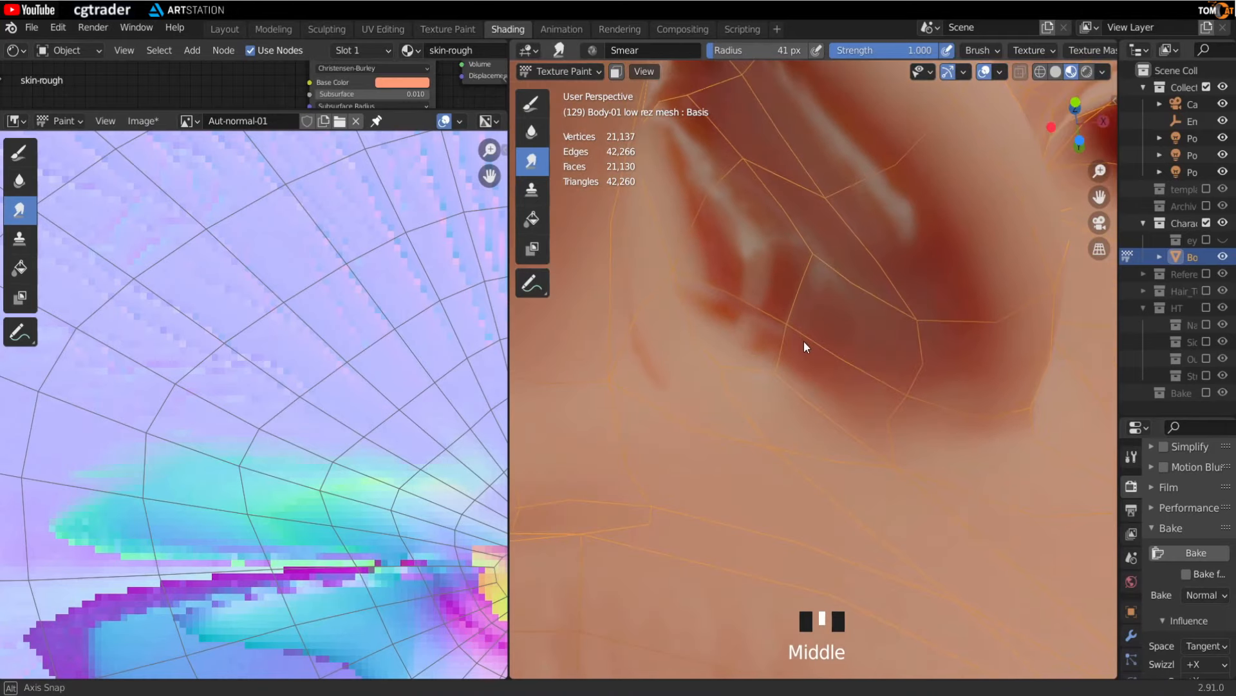
{"action": "left_click", "coordinate": [532, 106]}
{"action": "middle_click_drag", "start_coordinate": [783, 314], "coordinate": [902, 245]}
{"action": "middle_click_drag", "start_coordinate": [875, 298], "coordinate": [904, 323]}
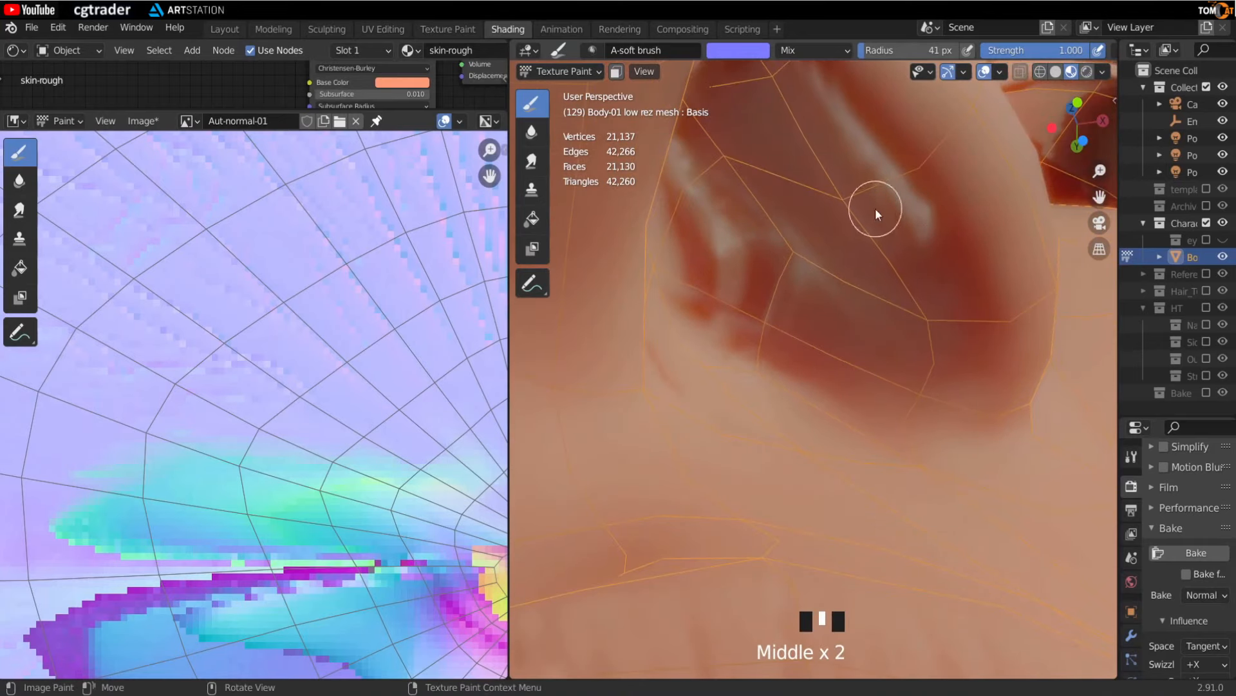
{"action": "middle_click_drag", "start_coordinate": [775, 309], "coordinate": [919, 274]}
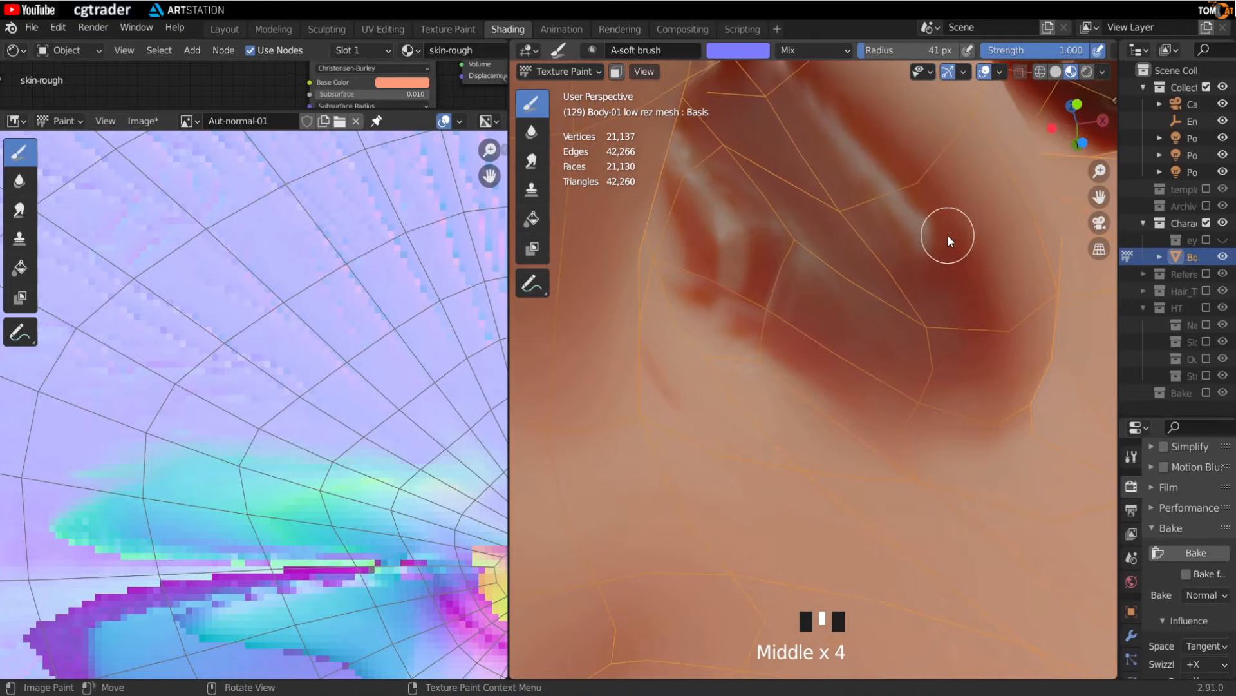
{"action": "middle_click_drag", "start_coordinate": [863, 194], "coordinate": [844, 224]}
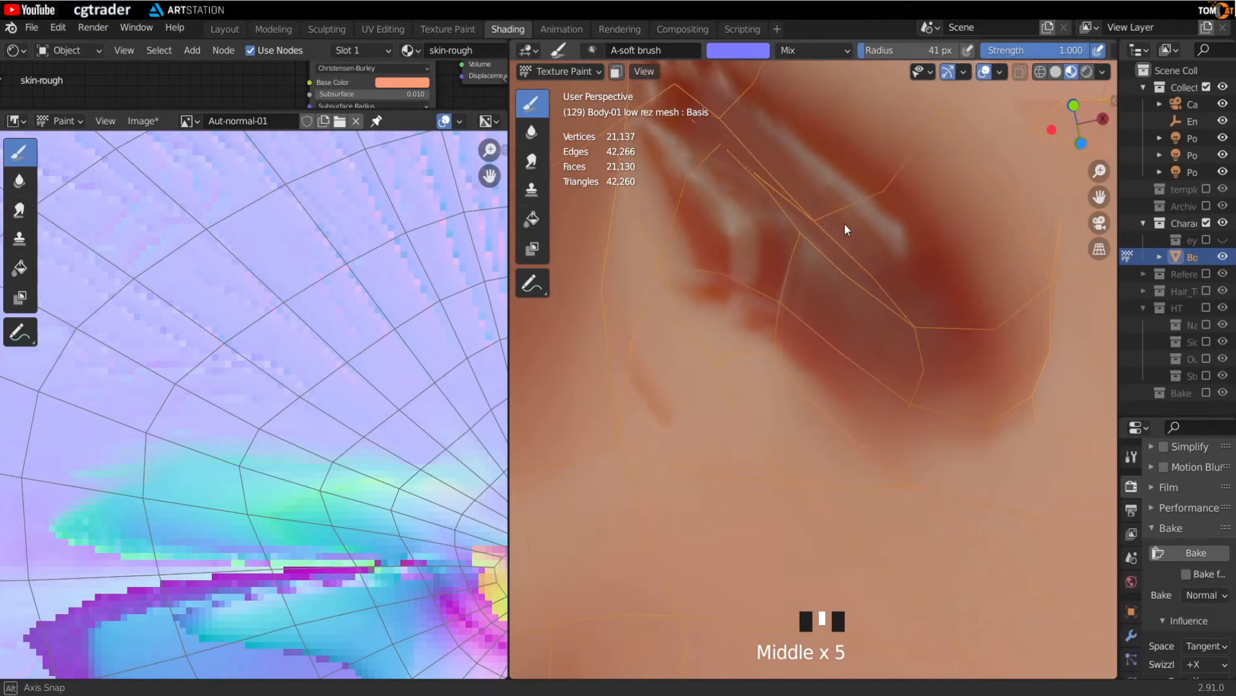
{"action": "middle_click_drag", "start_coordinate": [823, 153], "coordinate": [793, 232]}
{"action": "key", "text": "s"}
{"action": "middle_click_drag", "start_coordinate": [911, 269], "coordinate": [895, 162]}
{"action": "left_click_drag", "start_coordinate": [894, 162], "coordinate": [926, 215]}
{"action": "mouse_move", "coordinate": [915, 198]}
{"action": "left_mouse_down"}
{"action": "mouse_move", "coordinate": [824, 103]}
{"action": "mouse_move", "coordinate": [848, 106]}
{"action": "mouse_move", "coordinate": [901, 250]}
{"action": "left_mouse_up"}
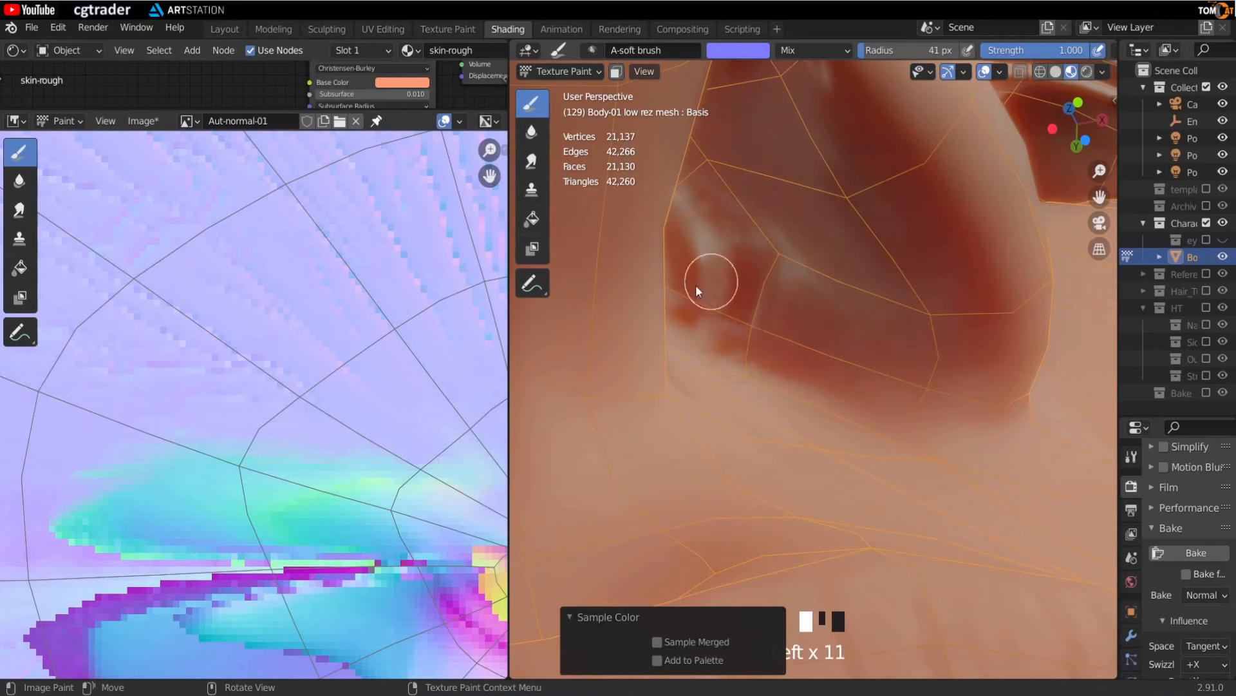
- Resample a normal colour from the image and dab paint over the remaining nostril seams
{"action": "scroll", "coordinate": [365, 312], "scroll_direction": "down", "scroll_amount": 8}
{"action": "scroll", "coordinate": [289, 488], "scroll_direction": "up", "scroll_amount": 6}
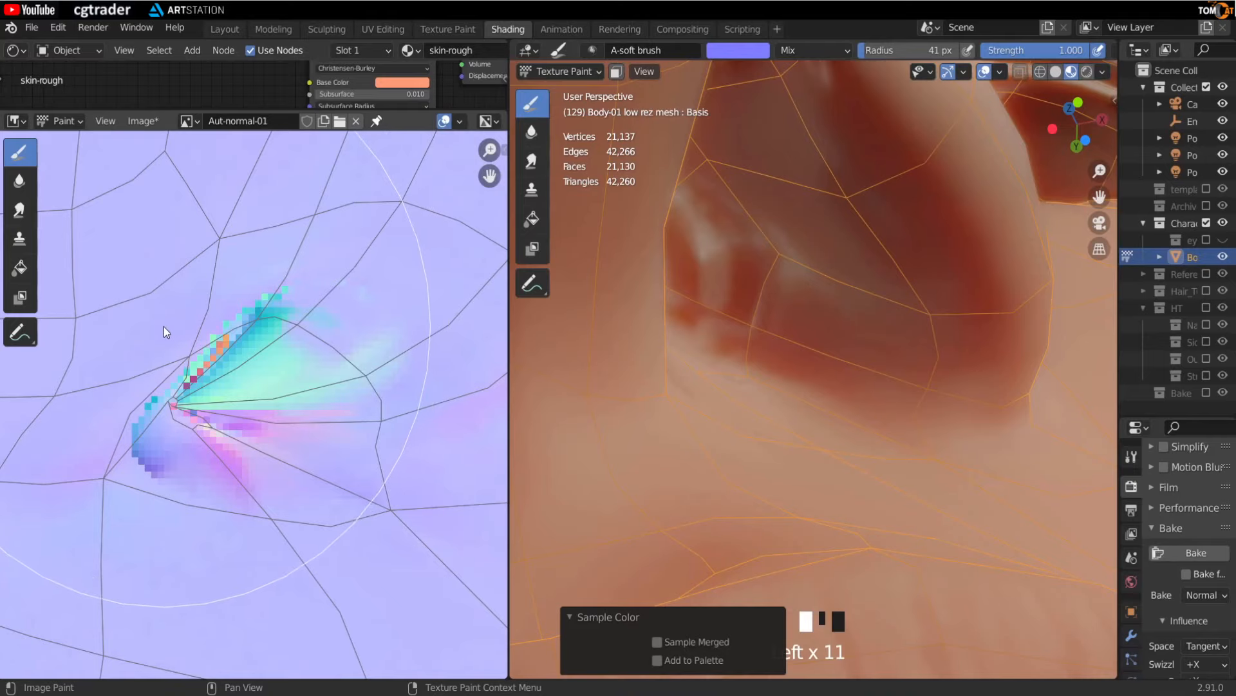
{"action": "key", "text": "s"}
{"action": "middle_click_drag", "start_coordinate": [711, 226], "coordinate": [831, 303], "text": "shift"}
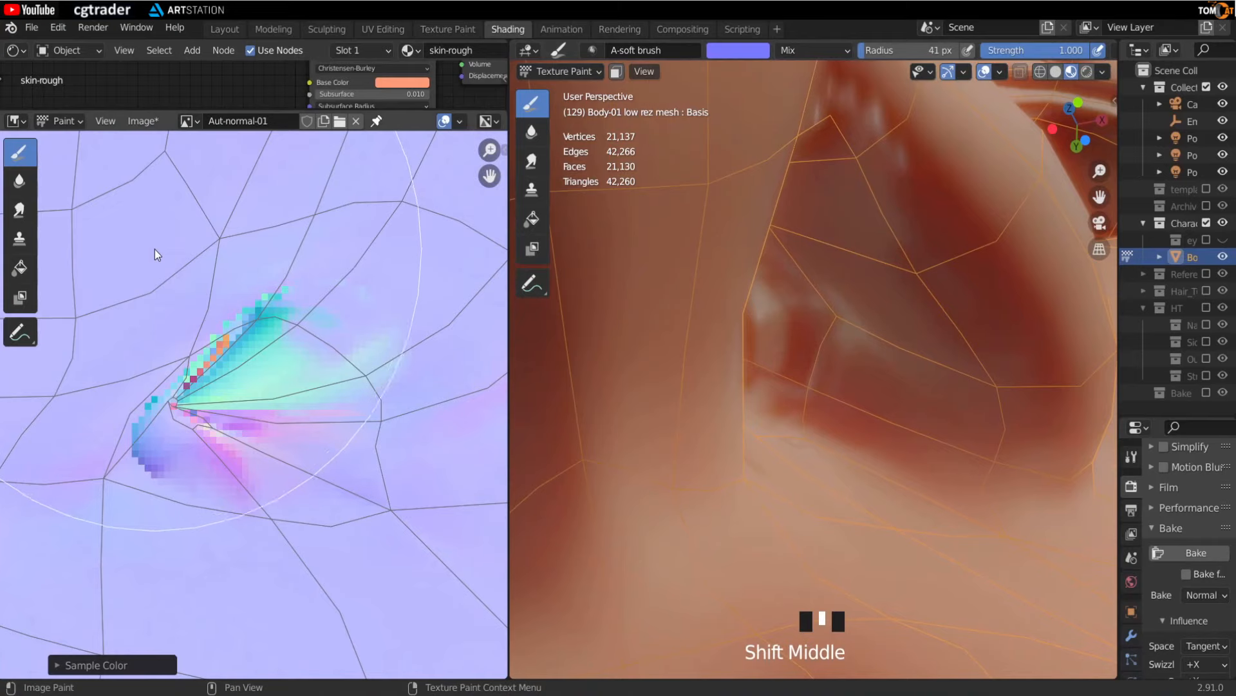
{"action": "mouse_move", "coordinate": [654, 319]}
{"action": "middle_mouse_down"}
{"action": "mouse_move", "coordinate": [837, 288]}
{"action": "mouse_move", "coordinate": [965, 329]}
{"action": "mouse_move", "coordinate": [814, 261]}
{"action": "mouse_move", "coordinate": [790, 356]}
{"action": "mouse_move", "coordinate": [821, 267]}
{"action": "mouse_move", "coordinate": [760, 281]}
{"action": "middle_mouse_up"}
{"action": "left_click", "coordinate": [917, 304]}
{"action": "left_click", "coordinate": [931, 291]}
{"action": "left_click", "coordinate": [941, 280]}
{"action": "left_click", "coordinate": [964, 344]}
{"action": "left_click", "coordinate": [948, 380]}
{"action": "left_click", "coordinate": [924, 412]}
{"action": "left_click", "coordinate": [894, 396]}
{"action": "left_click", "coordinate": [860, 362]}
{"action": "left_click", "coordinate": [845, 371]}
{"action": "left_click", "coordinate": [932, 367]}
{"action": "left_click", "coordinate": [831, 258]}
{"action": "left_click", "coordinate": [860, 254]}
{"action": "left_click", "coordinate": [821, 267]}
{"action": "left_click", "coordinate": [808, 222]}
{"action": "left_click", "coordinate": [837, 245]}
{"action": "left_click", "coordinate": [760, 283]}
{"action": "left_click", "coordinate": [728, 273]}
{"action": "left_click", "coordinate": [737, 302]}
{"action": "left_click", "coordinate": [742, 416]}
{"action": "mouse_move", "coordinate": [742, 416]}
{"action": "middle_mouse_down"}
{"action": "mouse_move", "coordinate": [767, 449]}
{"action": "mouse_move", "coordinate": [782, 304]}
{"action": "mouse_move", "coordinate": [753, 404]}
{"action": "middle_mouse_up"}
{"action": "left_click", "coordinate": [778, 311]}
{"action": "left_click", "coordinate": [763, 330]}
- Enlarge the draw brush to about 265 px and paint flat normal colour across the wider nostril region
{"action": "key", "text": "f"}
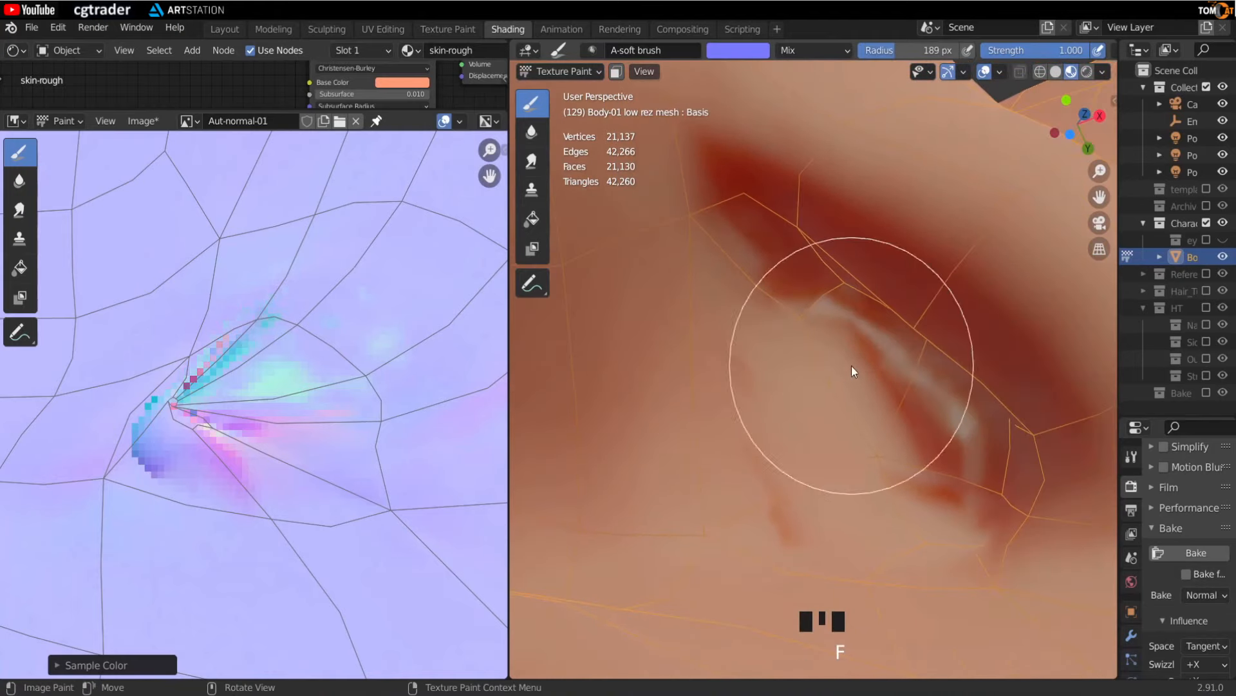
{"action": "middle_click_drag", "start_coordinate": [851, 365], "coordinate": [820, 410]}
{"action": "key", "text": "f"}
{"action": "scroll", "coordinate": [812, 396], "scroll_direction": "down", "scroll_amount": 2}
{"action": "left_click", "coordinate": [821, 383]}
{"action": "left_click", "coordinate": [836, 362]}
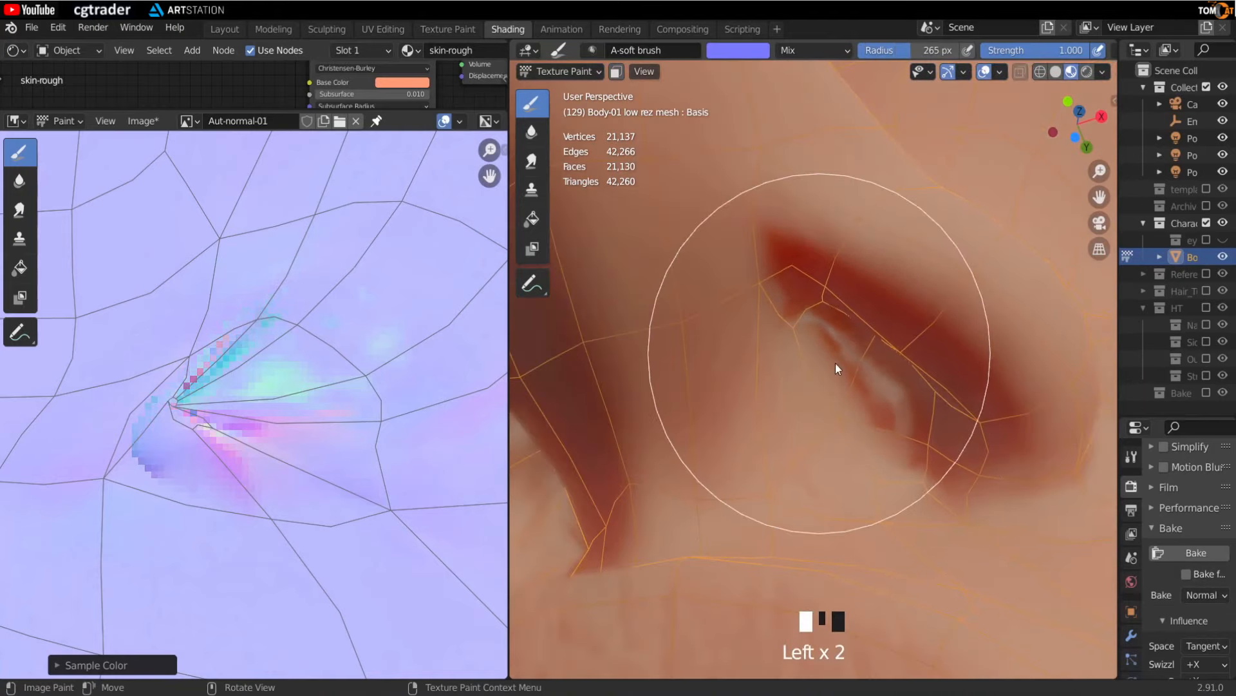
{"action": "left_click", "coordinate": [850, 383]}
{"action": "left_click", "coordinate": [870, 404]}
{"action": "left_click", "coordinate": [886, 422]}
{"action": "left_click", "coordinate": [882, 423]}
{"action": "scroll", "coordinate": [829, 347], "scroll_direction": "down", "scroll_amount": 1}
{"action": "mouse_move", "coordinate": [829, 346]}
{"action": "middle_mouse_down"}
{"action": "mouse_move", "coordinate": [782, 381]}
{"action": "mouse_move", "coordinate": [720, 384]}
{"action": "mouse_move", "coordinate": [844, 357]}
{"action": "middle_mouse_up"}
{"action": "scroll", "coordinate": [913, 378], "scroll_direction": "up", "scroll_amount": 2}
{"action": "middle_click_drag", "start_coordinate": [914, 379], "coordinate": [802, 392]}
{"action": "key", "text": "f"}
{"action": "left_click", "coordinate": [750, 445]}
{"action": "middle_click_drag", "start_coordinate": [744, 450], "coordinate": [752, 412]}
{"action": "left_click", "coordinate": [737, 285]}
{"action": "left_click", "coordinate": [687, 465]}
{"action": "left_click", "coordinate": [725, 347]}
{"action": "mouse_move", "coordinate": [725, 351]}
{"action": "middle_mouse_down", "text": "shift"}
{"action": "mouse_move", "coordinate": [779, 350]}
{"action": "mouse_move", "coordinate": [718, 470]}
{"action": "middle_mouse_up", "text": "shift"}
{"action": "left_click", "coordinate": [745, 298]}
{"action": "left_click", "coordinate": [740, 361]}
{"action": "left_click", "coordinate": [737, 428]}
- Set the brush radius to 188 px and save the Aut-normal-01 image
{"action": "middle_click_drag", "start_coordinate": [908, 51], "coordinate": [865, 51]}
{"action": "scroll", "coordinate": [323, 145], "scroll_direction": "down", "scroll_amount": 4}
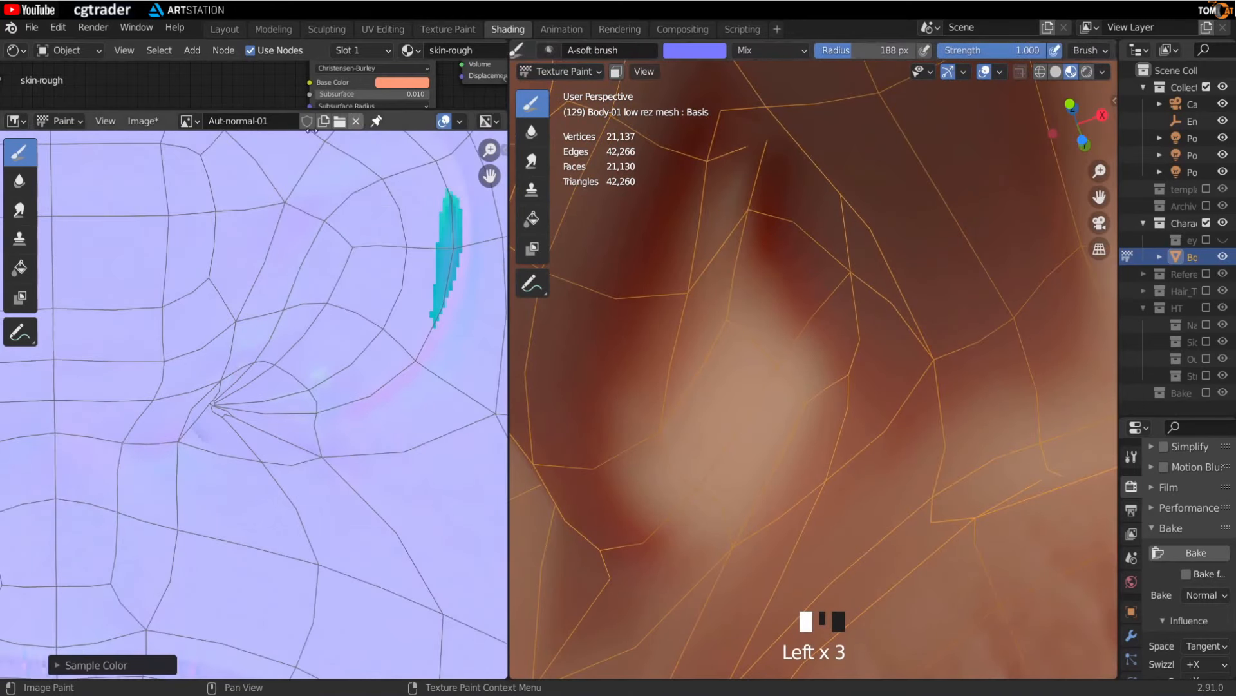
{"action": "scroll", "coordinate": [179, 241], "scroll_direction": "down", "scroll_amount": 3}
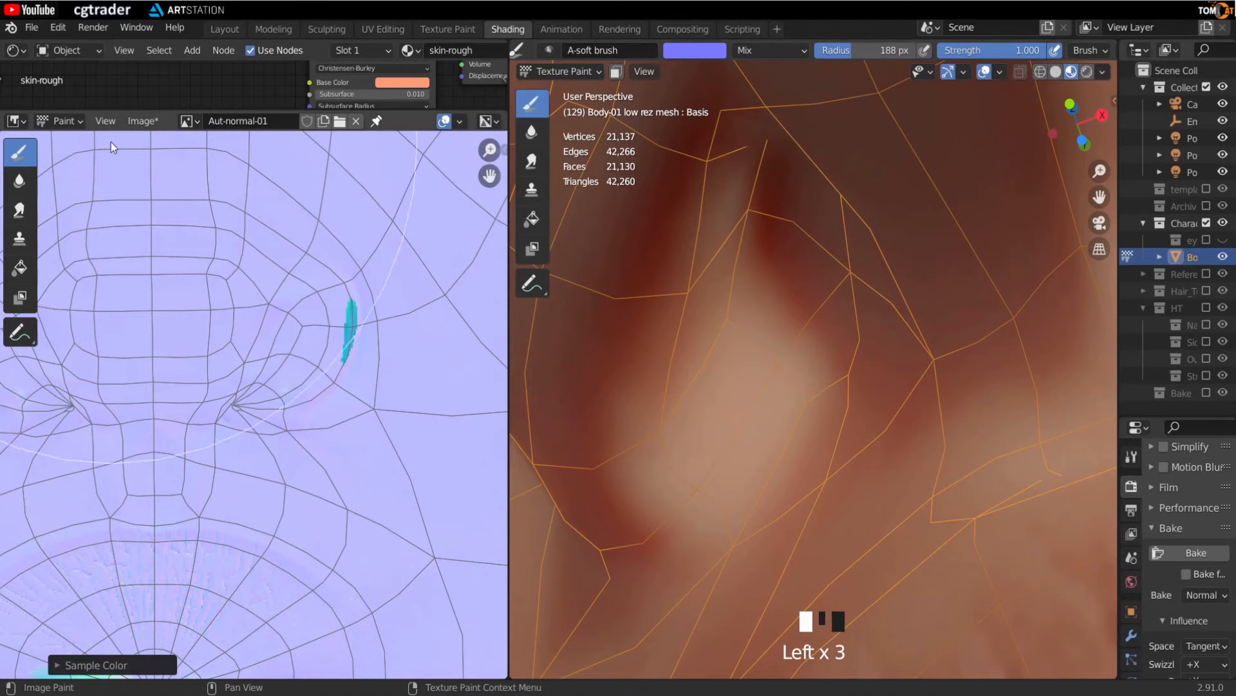
{"action": "left_click", "coordinate": [146, 123]}
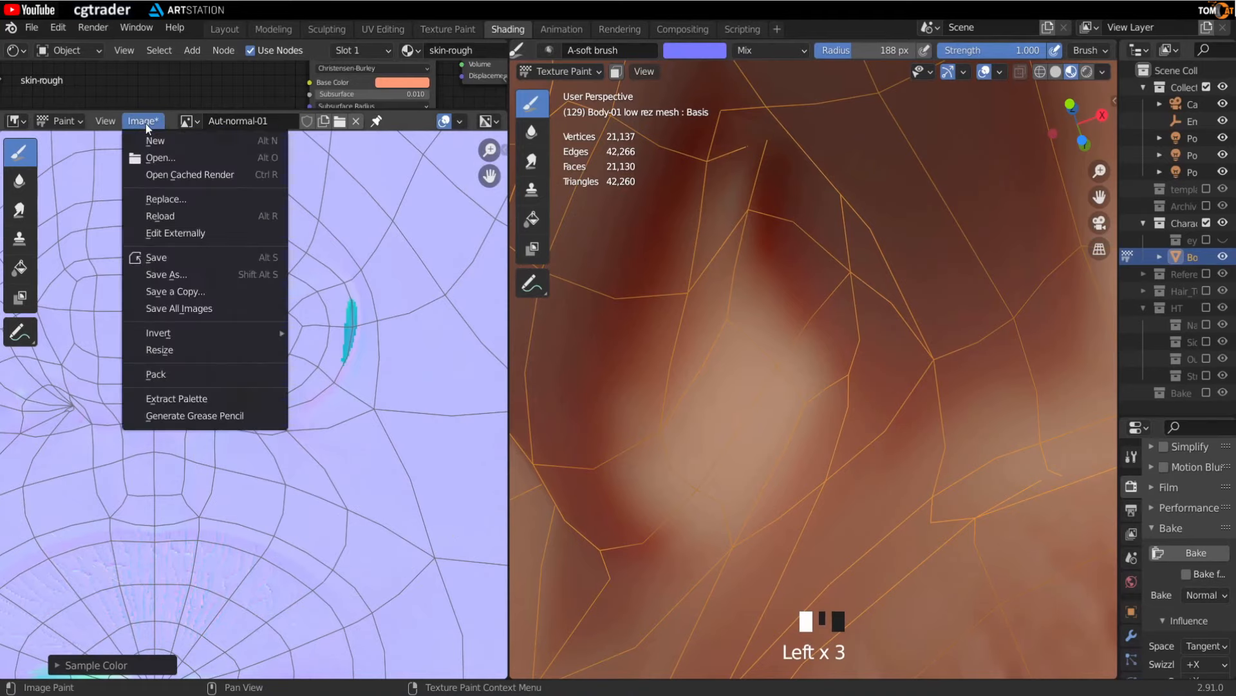
{"action": "left_click", "coordinate": [168, 258]}
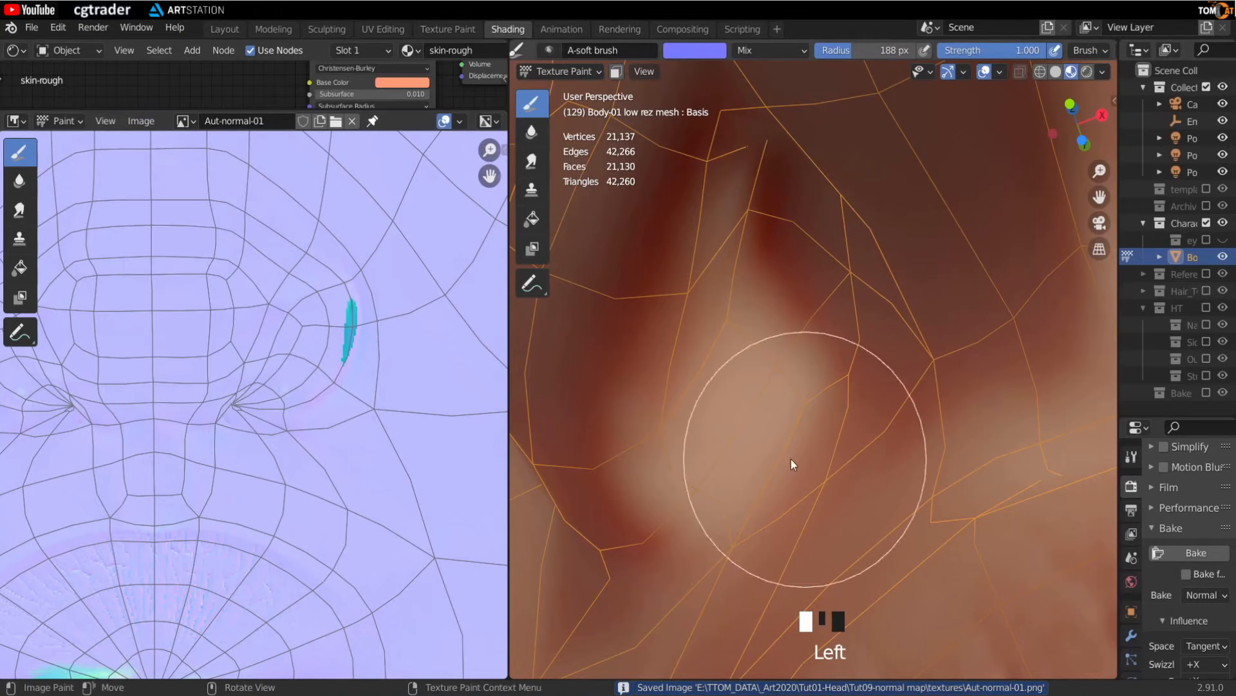
- Zoom out to examine the whole face and the normal map's UV layout
{"action": "scroll", "coordinate": [724, 431], "scroll_direction": "down", "scroll_amount": 2}
{"action": "middle_click_drag", "start_coordinate": [753, 427], "coordinate": [908, 404]}
{"action": "scroll", "coordinate": [910, 411], "scroll_direction": "down", "scroll_amount": 7}
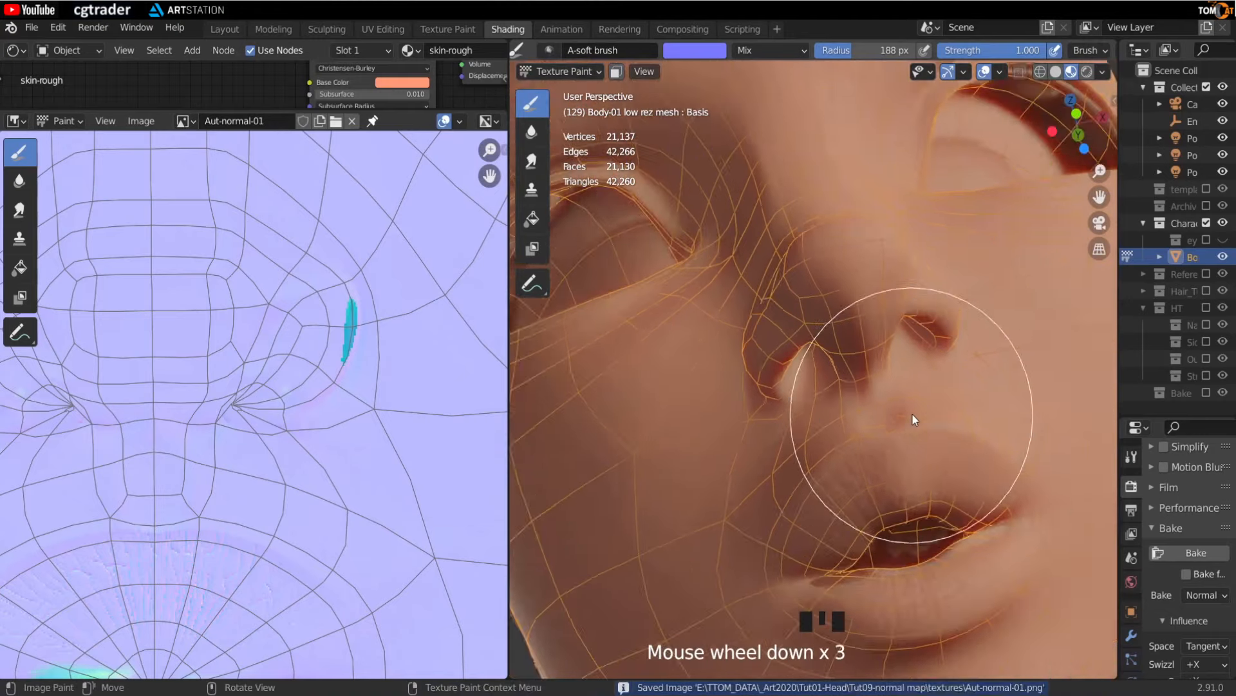
{"action": "middle_click_drag", "start_coordinate": [775, 429], "coordinate": [817, 465]}
{"action": "scroll", "coordinate": [290, 445], "scroll_direction": "down", "scroll_amount": 7}
{"action": "middle_click_drag", "start_coordinate": [149, 500], "coordinate": [342, 357]}
{"action": "middle_click_drag", "start_coordinate": [760, 362], "coordinate": [855, 322]}
{"action": "scroll", "coordinate": [302, 418], "scroll_direction": "down", "scroll_amount": 2}
{"action": "scroll", "coordinate": [284, 441], "scroll_direction": "up", "scroll_amount": 2}
{"action": "middle_click_drag", "start_coordinate": [283, 464], "coordinate": [283, 434]}
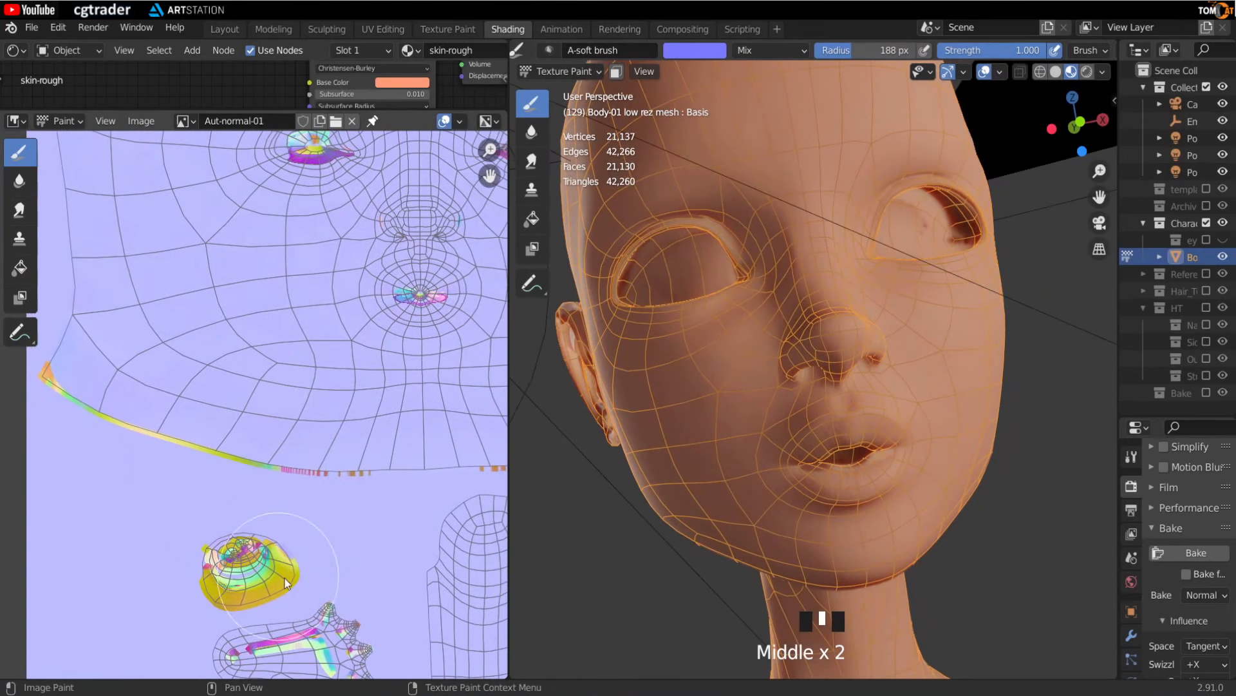
- Sample a flat normal colour from the image and paint over the artifacts on the yellow shoulder UV island
{"action": "scroll", "coordinate": [282, 434], "scroll_direction": "down", "scroll_amount": 4}
{"action": "scroll", "coordinate": [361, 444], "scroll_direction": "down", "scroll_amount": 2}
{"action": "middle_click_drag", "start_coordinate": [365, 436], "coordinate": [269, 441]}
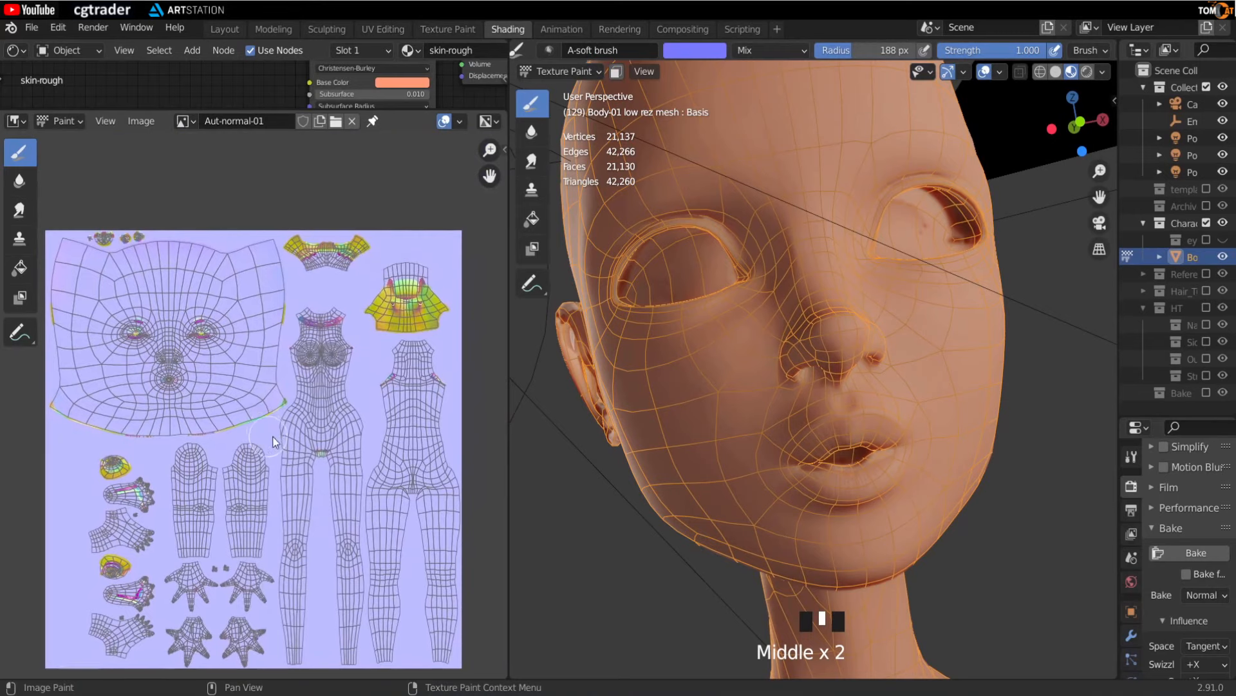
{"action": "scroll", "coordinate": [388, 349], "scroll_direction": "up", "scroll_amount": 2}
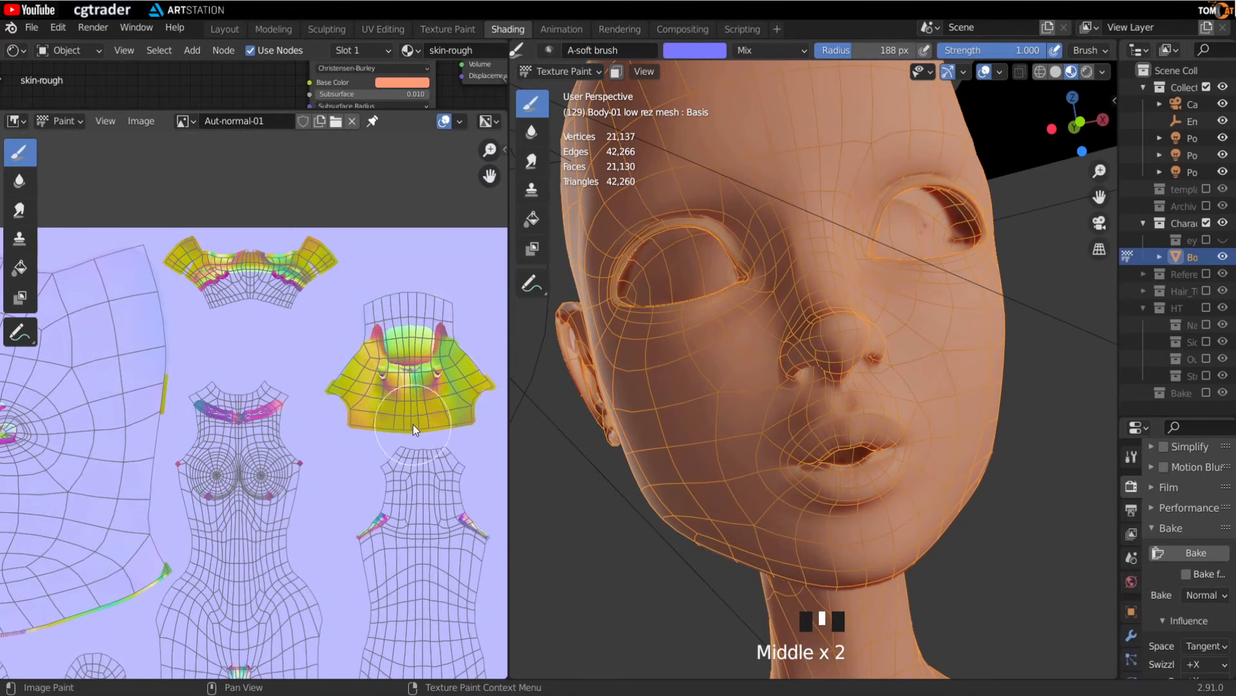
{"action": "scroll", "coordinate": [413, 424], "scroll_direction": "up", "scroll_amount": 1}
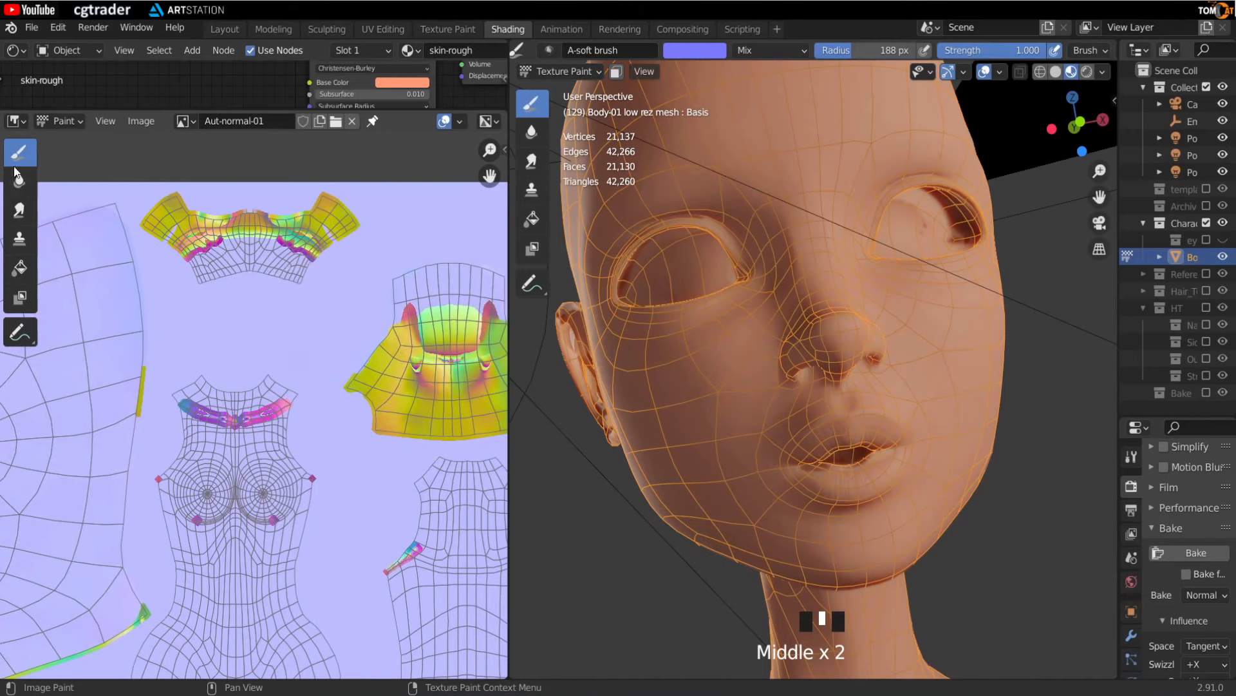
{"action": "key", "text": "s"}
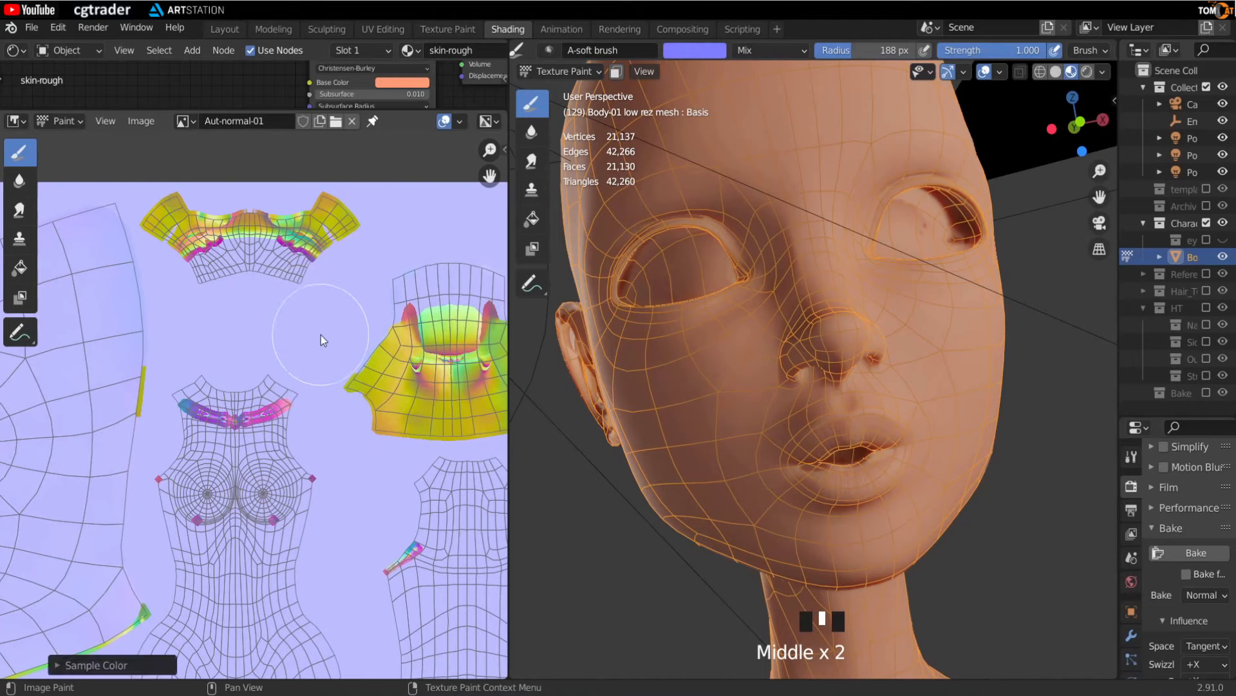
{"action": "key", "text": "n"}
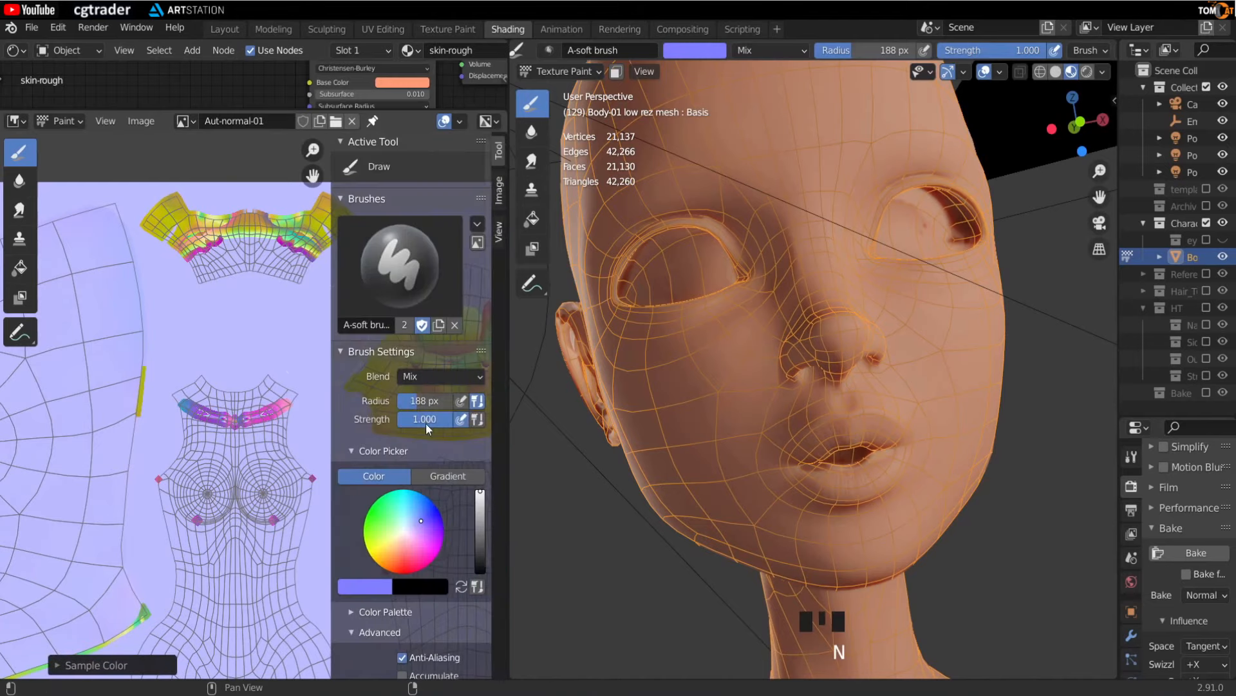
{"action": "key", "text": "n"}
{"action": "middle_click_drag", "start_coordinate": [387, 438], "coordinate": [229, 434]}
{"action": "left_click", "coordinate": [382, 325]}
{"action": "mouse_move", "coordinate": [383, 325]}
{"action": "left_mouse_down"}
{"action": "mouse_move", "coordinate": [304, 398]}
{"action": "mouse_move", "coordinate": [415, 398]}
{"action": "left_mouse_up"}
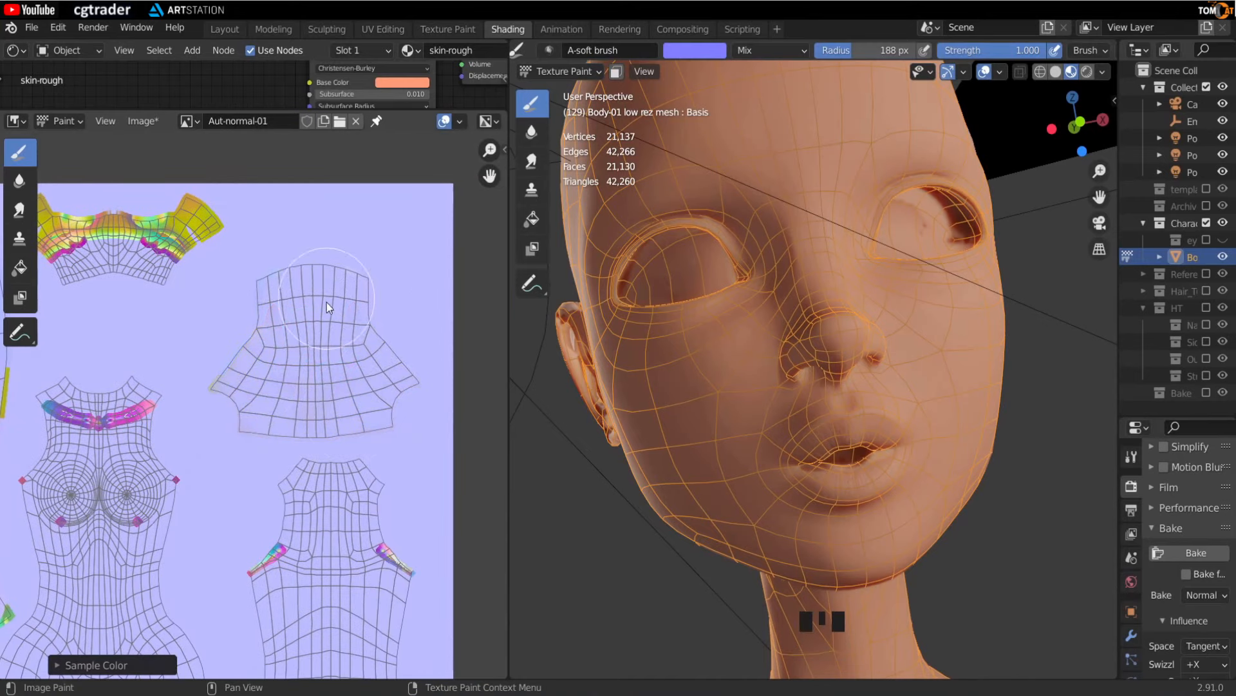
- Paint flat normal colour over the seam artifacts around the neck and shoulders of the torso islands
{"action": "scroll", "coordinate": [338, 528], "scroll_direction": "down", "scroll_amount": 3}
{"action": "middle_click_drag", "start_coordinate": [339, 529], "coordinate": [310, 385]}
{"action": "left_click_drag", "start_coordinate": [311, 401], "coordinate": [370, 400]}
{"action": "scroll", "coordinate": [205, 399], "scroll_direction": "up", "scroll_amount": 3}
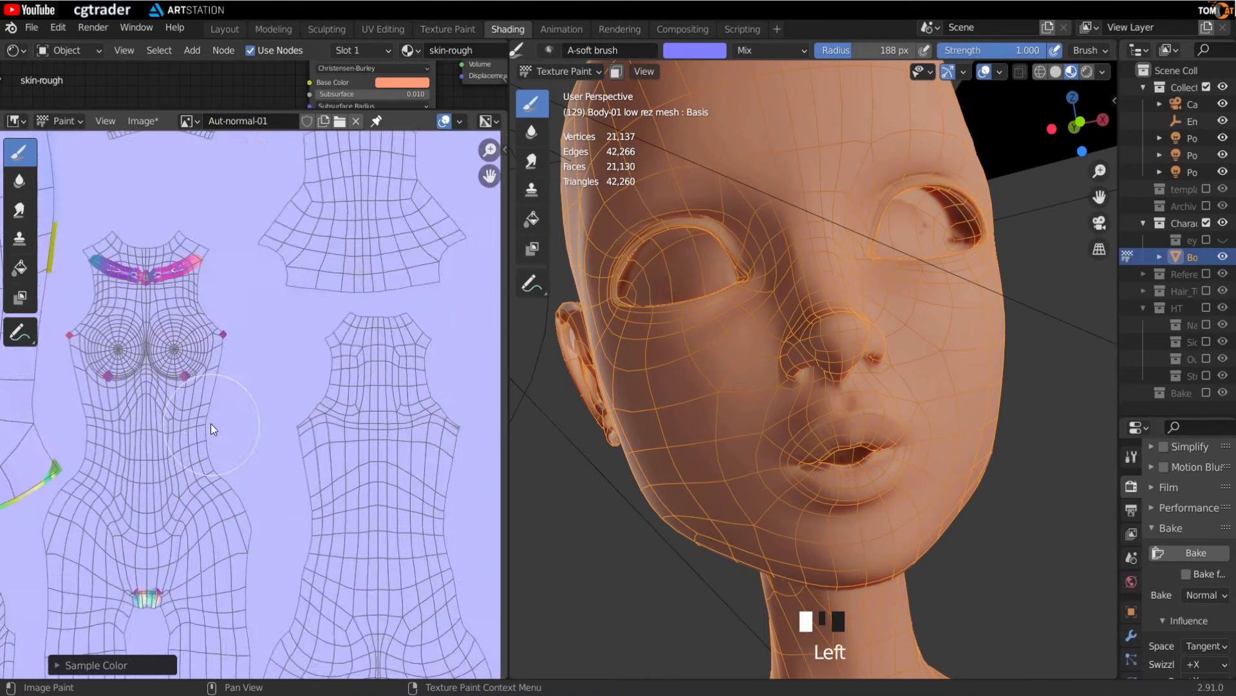
{"action": "middle_click_drag", "start_coordinate": [210, 423], "coordinate": [285, 509]}
{"action": "left_click_drag", "start_coordinate": [308, 441], "coordinate": [331, 376]}
{"action": "middle_click_drag", "start_coordinate": [331, 376], "coordinate": [350, 550]}
{"action": "mouse_move", "coordinate": [356, 296]}
{"action": "left_mouse_down"}
{"action": "mouse_move", "coordinate": [369, 357]}
{"action": "mouse_move", "coordinate": [311, 398]}
{"action": "mouse_move", "coordinate": [250, 379]}
{"action": "left_mouse_up"}
{"action": "middle_click_drag", "start_coordinate": [274, 462], "coordinate": [434, 395]}
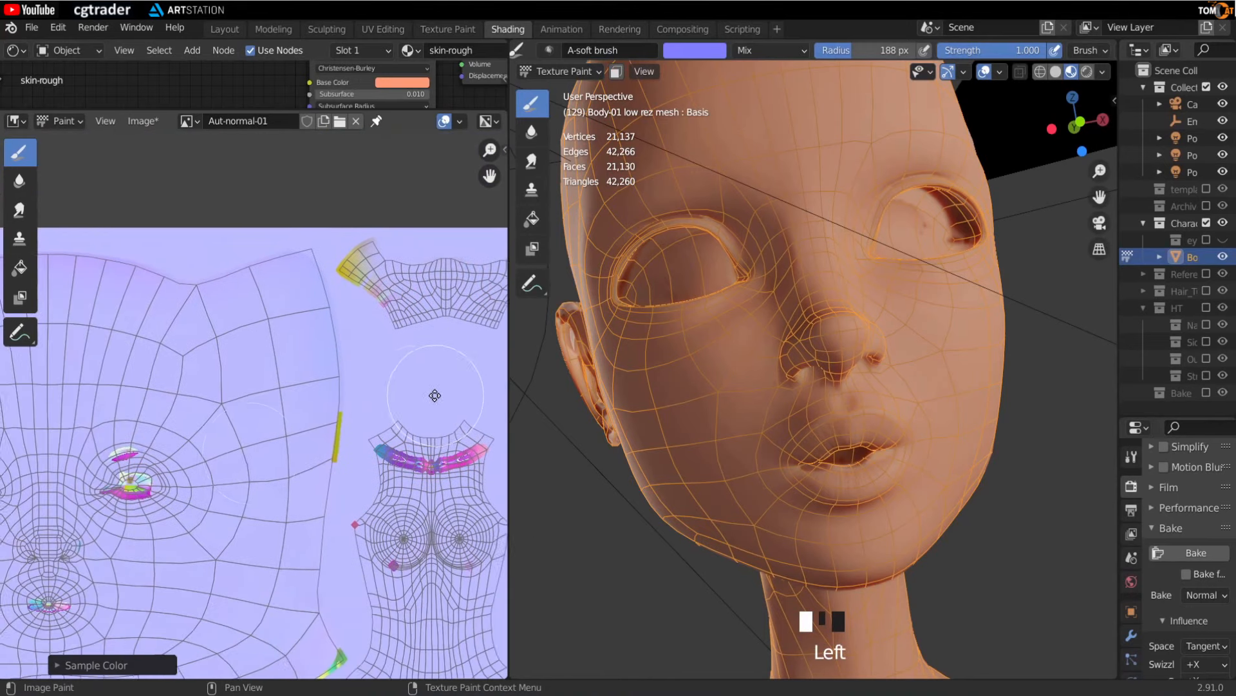
{"action": "middle_click_drag", "start_coordinate": [219, 507], "coordinate": [323, 433]}
- Paint over the coloured seam artifacts along the edges of the face island
{"action": "scroll", "coordinate": [309, 440], "scroll_direction": "down", "scroll_amount": 2}
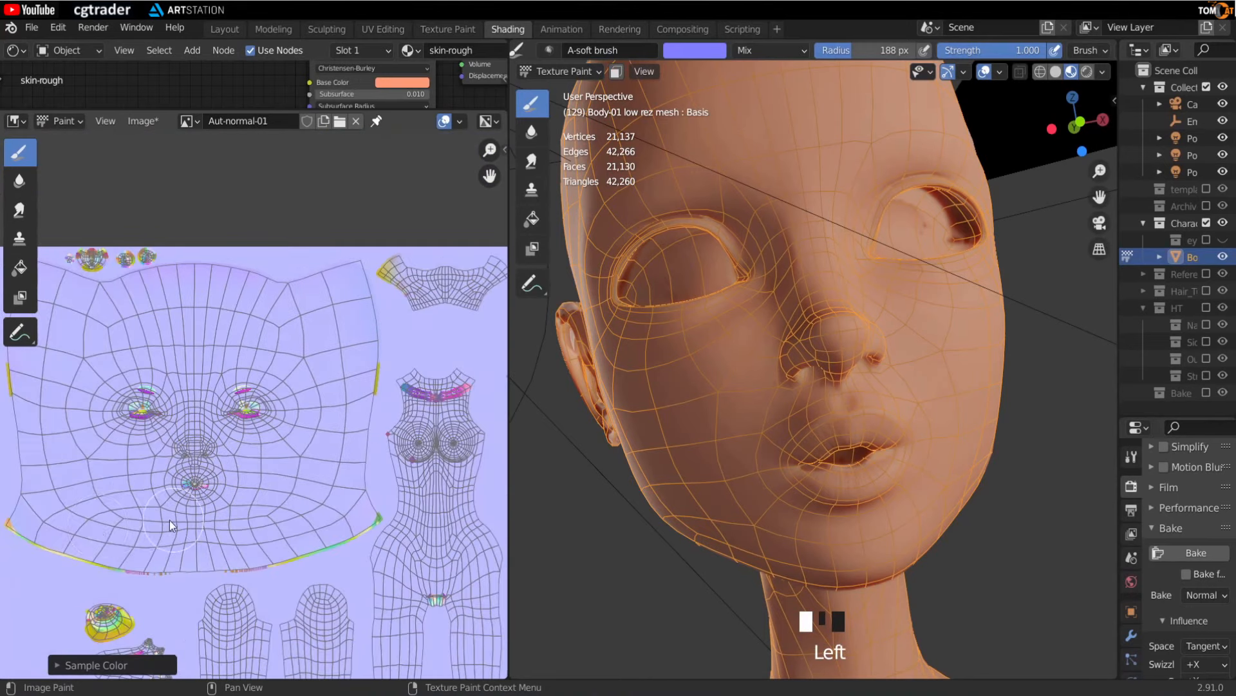
{"action": "middle_click_drag", "start_coordinate": [103, 545], "coordinate": [172, 553]}
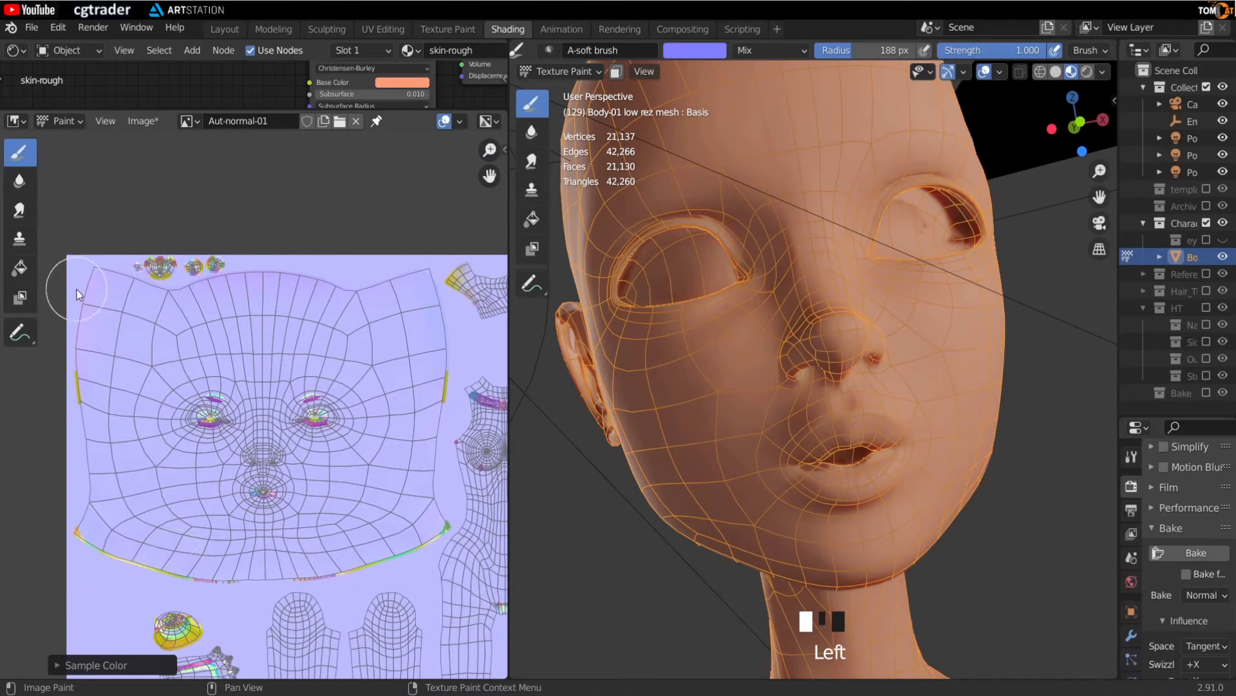
{"action": "middle_click_drag", "start_coordinate": [118, 378], "coordinate": [88, 411]}
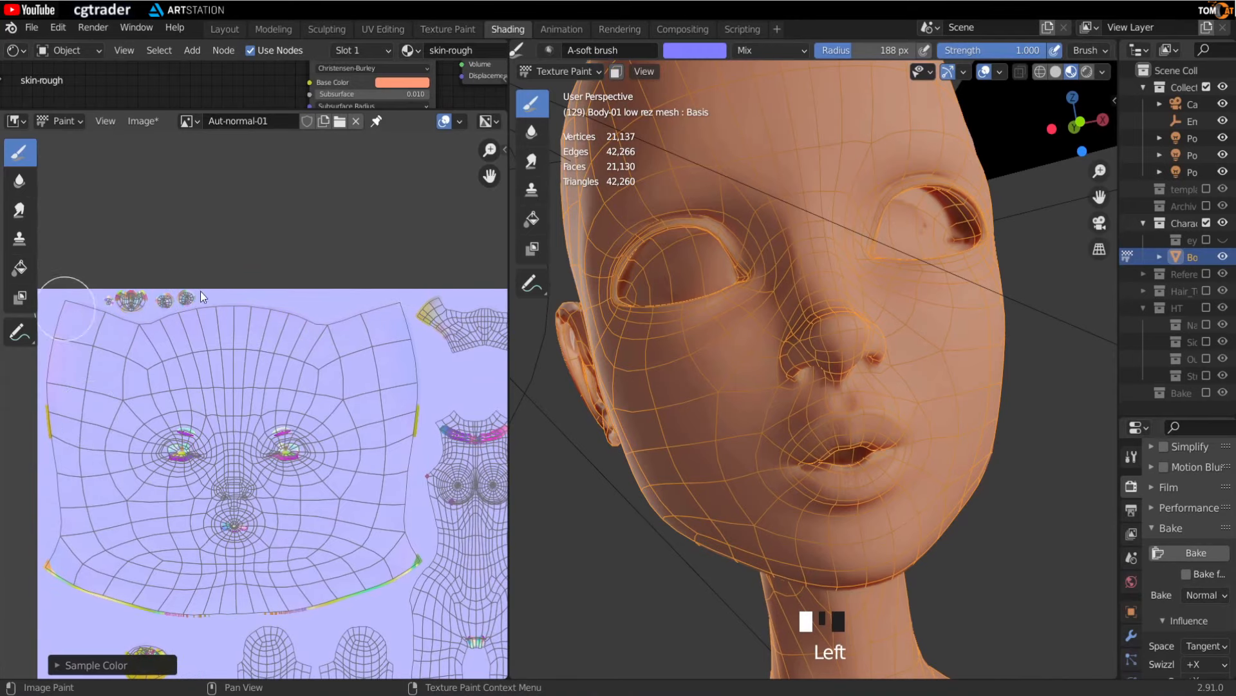
{"action": "left_click_drag", "start_coordinate": [216, 292], "coordinate": [89, 304]}
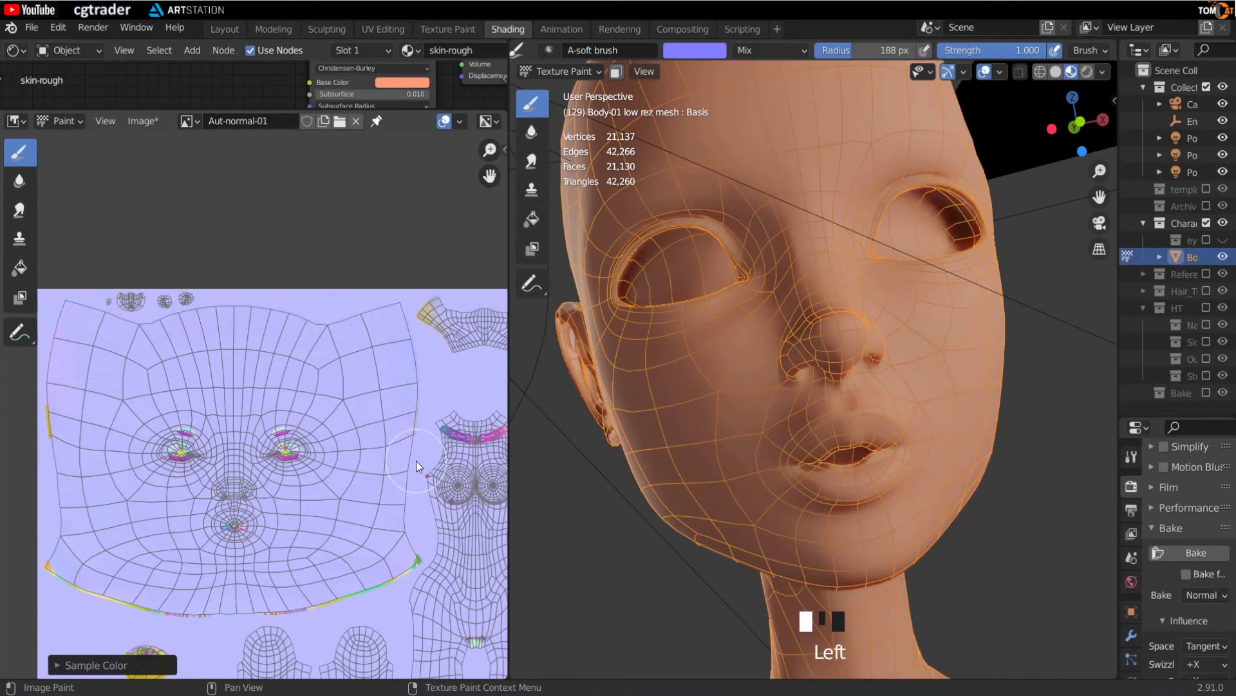
{"action": "middle_click_drag", "start_coordinate": [239, 601], "coordinate": [249, 573]}
{"action": "left_click_drag", "start_coordinate": [435, 534], "coordinate": [329, 578]}
{"action": "middle_click_drag", "start_coordinate": [69, 550], "coordinate": [181, 568]}
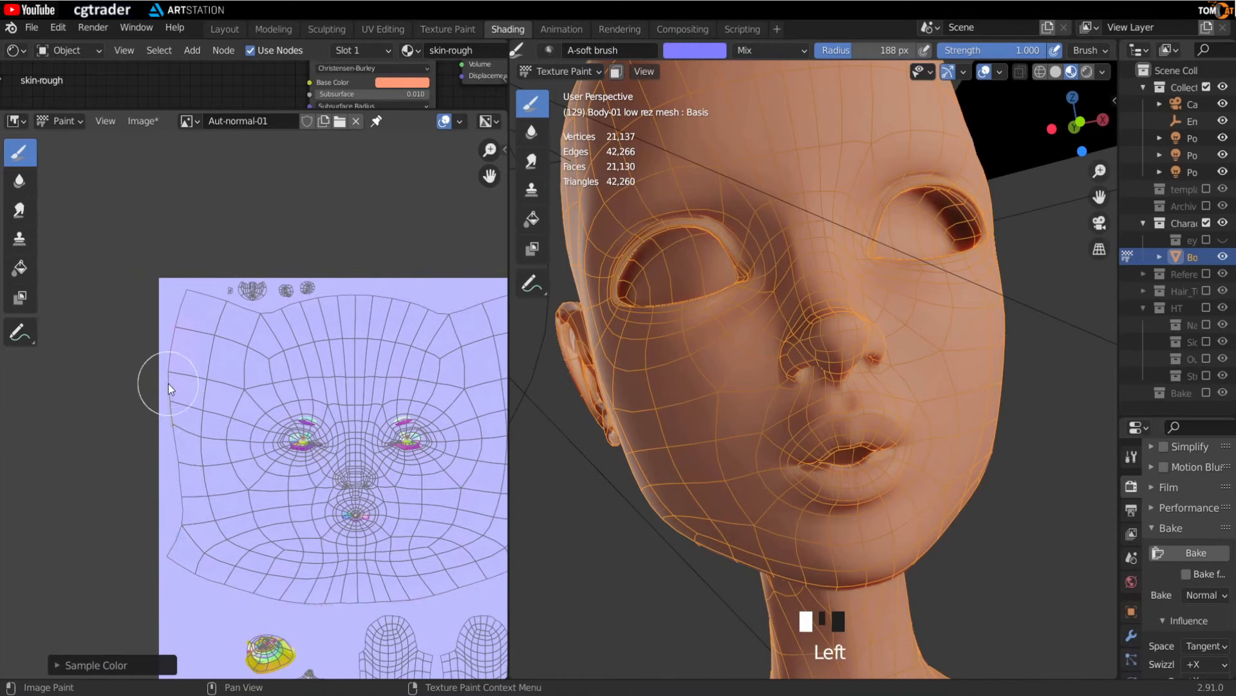
- Paint flat normal colour over the remaining artifacts on the ear, hand and chest islands
{"action": "left_click_drag", "start_coordinate": [169, 389], "coordinate": [156, 473]}
{"action": "middle_click_drag", "start_coordinate": [251, 618], "coordinate": [197, 531]}
{"action": "left_click_drag", "start_coordinate": [240, 573], "coordinate": [212, 580]}
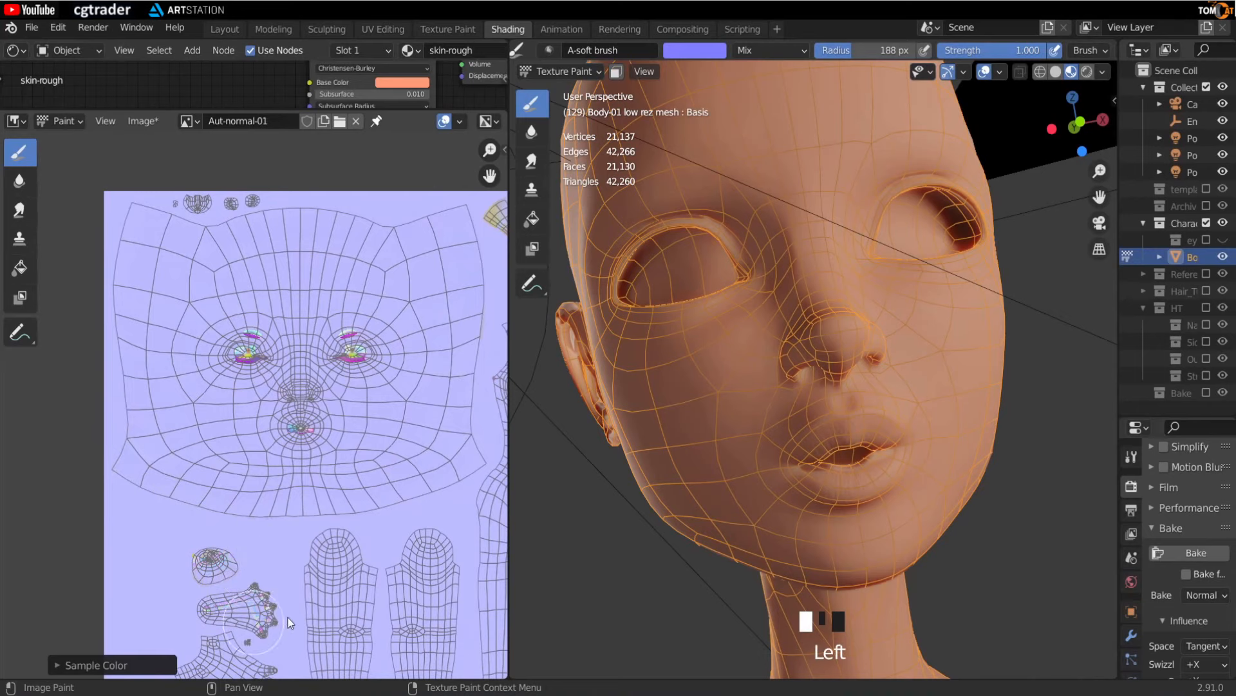
{"action": "left_click_drag", "start_coordinate": [290, 622], "coordinate": [261, 619]}
{"action": "middle_click_drag", "start_coordinate": [261, 619], "coordinate": [162, 428]}
{"action": "mouse_move", "coordinate": [125, 525]}
{"action": "left_mouse_down"}
{"action": "mouse_move", "coordinate": [141, 568]}
{"action": "mouse_move", "coordinate": [130, 567]}
{"action": "left_mouse_up"}
{"action": "scroll", "coordinate": [132, 560], "scroll_direction": "down", "scroll_amount": 2}
{"action": "middle_click_drag", "start_coordinate": [185, 460], "coordinate": [110, 566]}
{"action": "scroll", "coordinate": [110, 567], "scroll_direction": "up", "scroll_amount": 1}
{"action": "left_click_drag", "start_coordinate": [316, 435], "coordinate": [333, 446]}
{"action": "middle_click_drag", "start_coordinate": [354, 316], "coordinate": [291, 423]}
{"action": "scroll", "coordinate": [281, 409], "scroll_direction": "up", "scroll_amount": 6}
{"action": "left_click_drag", "start_coordinate": [248, 451], "coordinate": [207, 504]}
{"action": "scroll", "coordinate": [203, 483], "scroll_direction": "down", "scroll_amount": 1}
{"action": "middle_click_drag", "start_coordinate": [168, 374], "coordinate": [321, 390]}
{"action": "left_click_drag", "start_coordinate": [312, 341], "coordinate": [324, 419]}
{"action": "scroll", "coordinate": [323, 419], "scroll_direction": "down", "scroll_amount": 3}
{"action": "middle_click_drag", "start_coordinate": [322, 412], "coordinate": [264, 589]}
{"action": "left_click_drag", "start_coordinate": [280, 428], "coordinate": [299, 447]}
{"action": "middle_click_drag", "start_coordinate": [335, 508], "coordinate": [121, 412]}
{"action": "left_click_drag", "start_coordinate": [323, 429], "coordinate": [330, 445]}
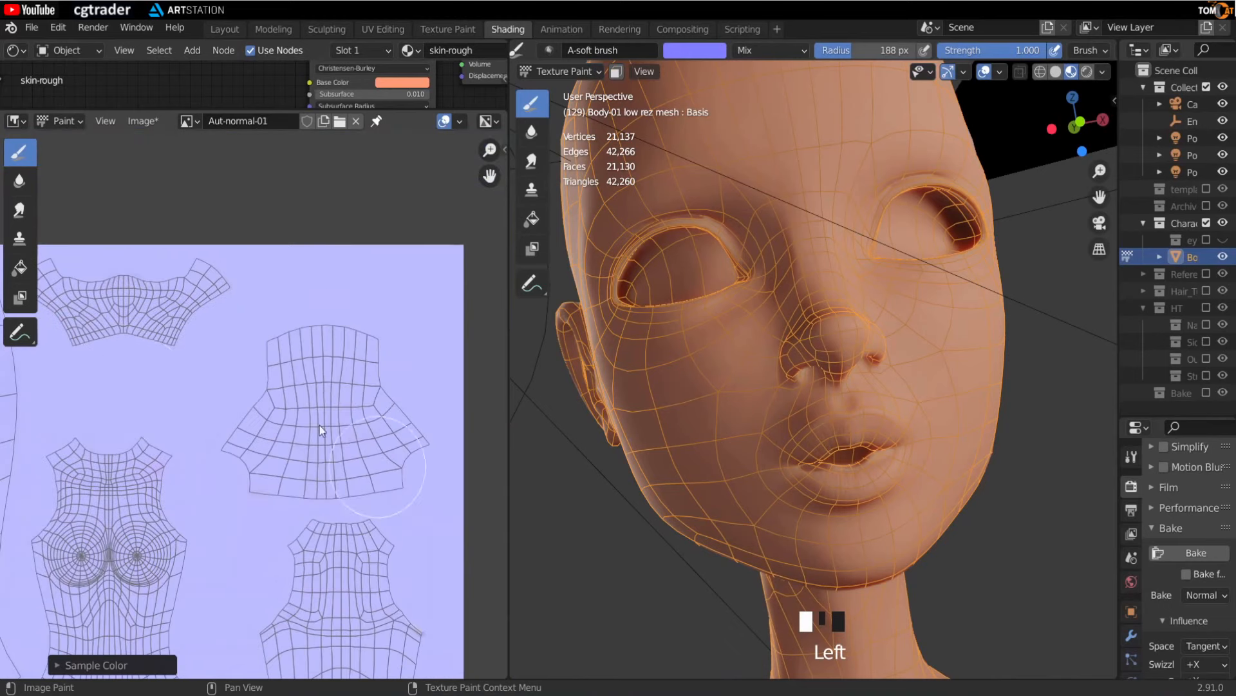
- Set the brush radius to about 161 px
{"action": "scroll", "coordinate": [283, 367], "scroll_direction": "down", "scroll_amount": 7}
{"action": "left_click_drag", "start_coordinate": [313, 360], "coordinate": [288, 374]}
{"action": "key", "text": "f"}
{"action": "left_click", "coordinate": [173, 507]}
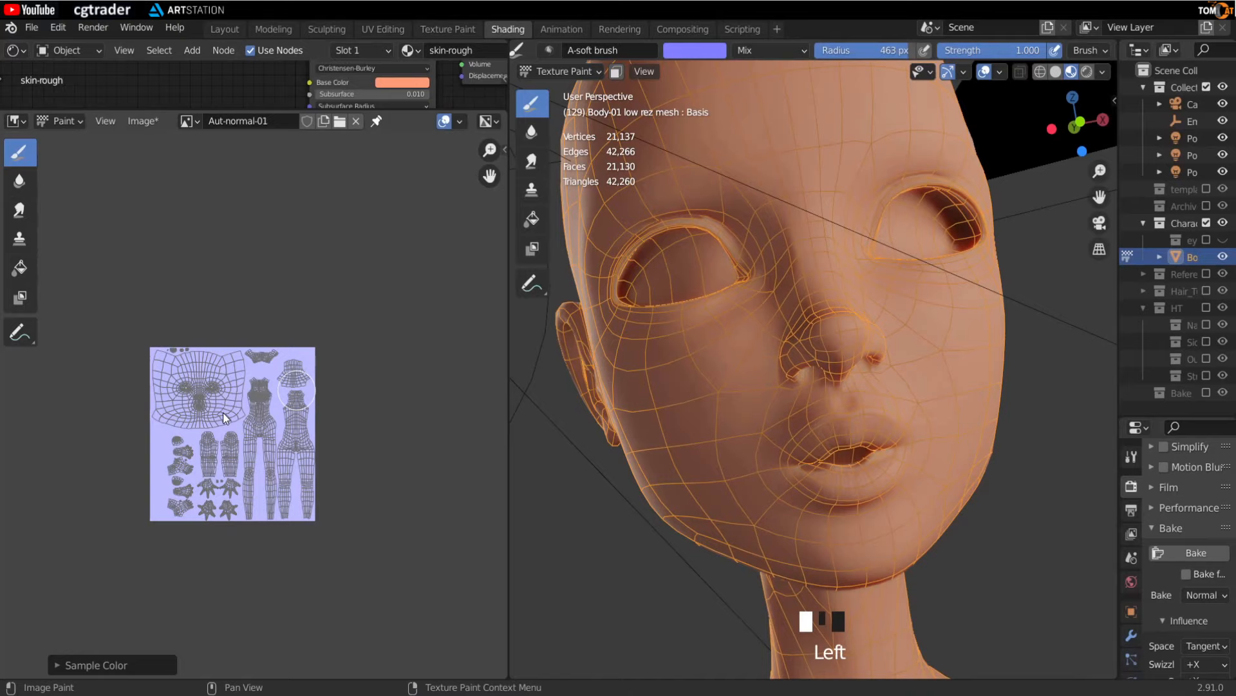
{"action": "scroll", "coordinate": [191, 372], "scroll_direction": "up", "scroll_amount": 4}
{"action": "middle_click_drag", "start_coordinate": [191, 374], "coordinate": [314, 388]}
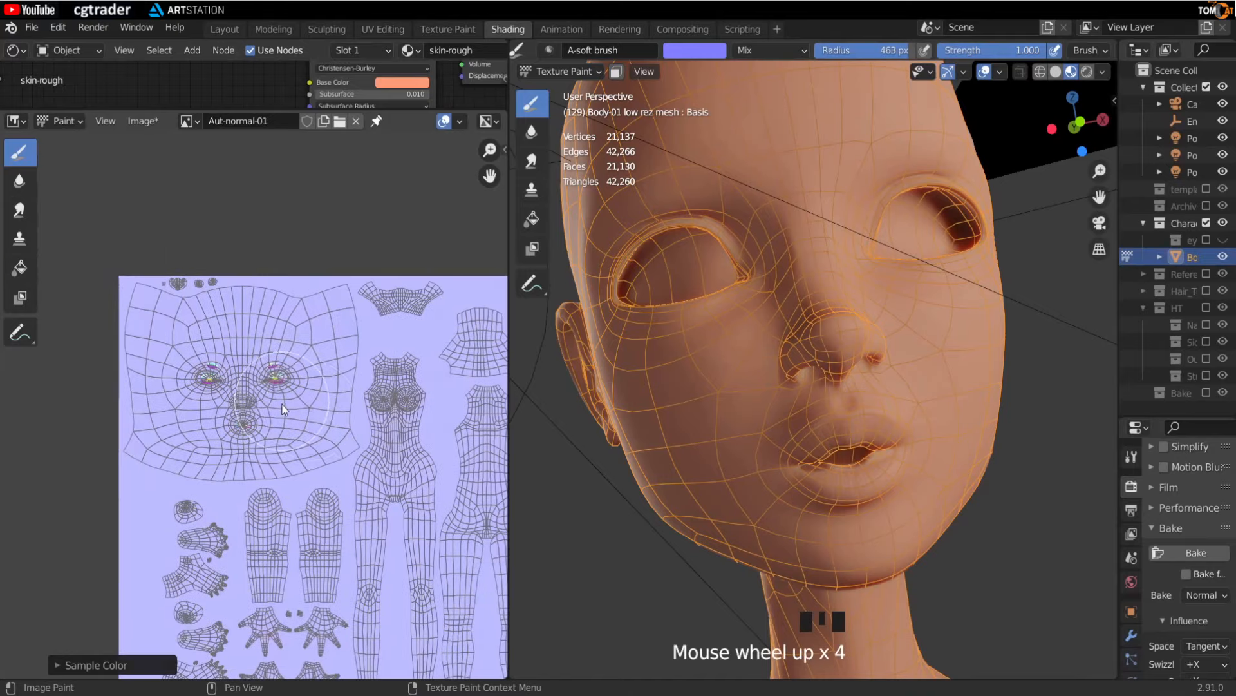
{"action": "scroll", "coordinate": [313, 400], "scroll_direction": "down", "scroll_amount": 7}
{"action": "scroll", "coordinate": [236, 471], "scroll_direction": "up", "scroll_amount": 8}
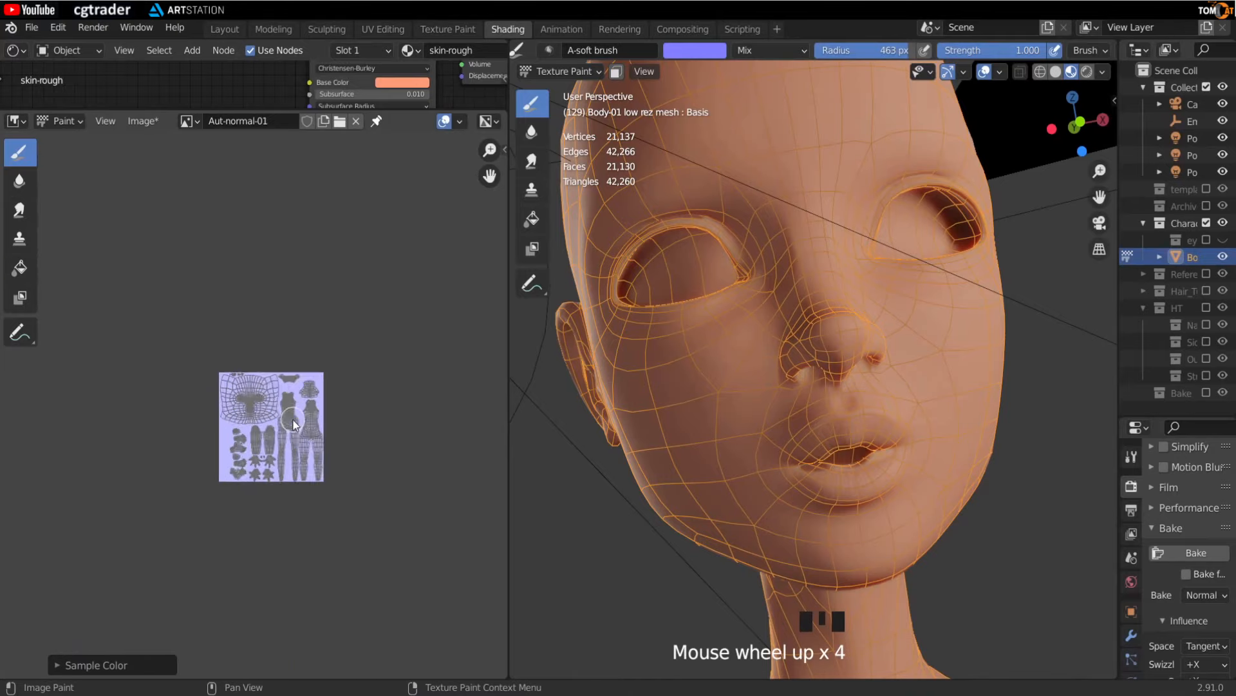
{"action": "scroll", "coordinate": [250, 499], "scroll_direction": "up", "scroll_amount": 2}
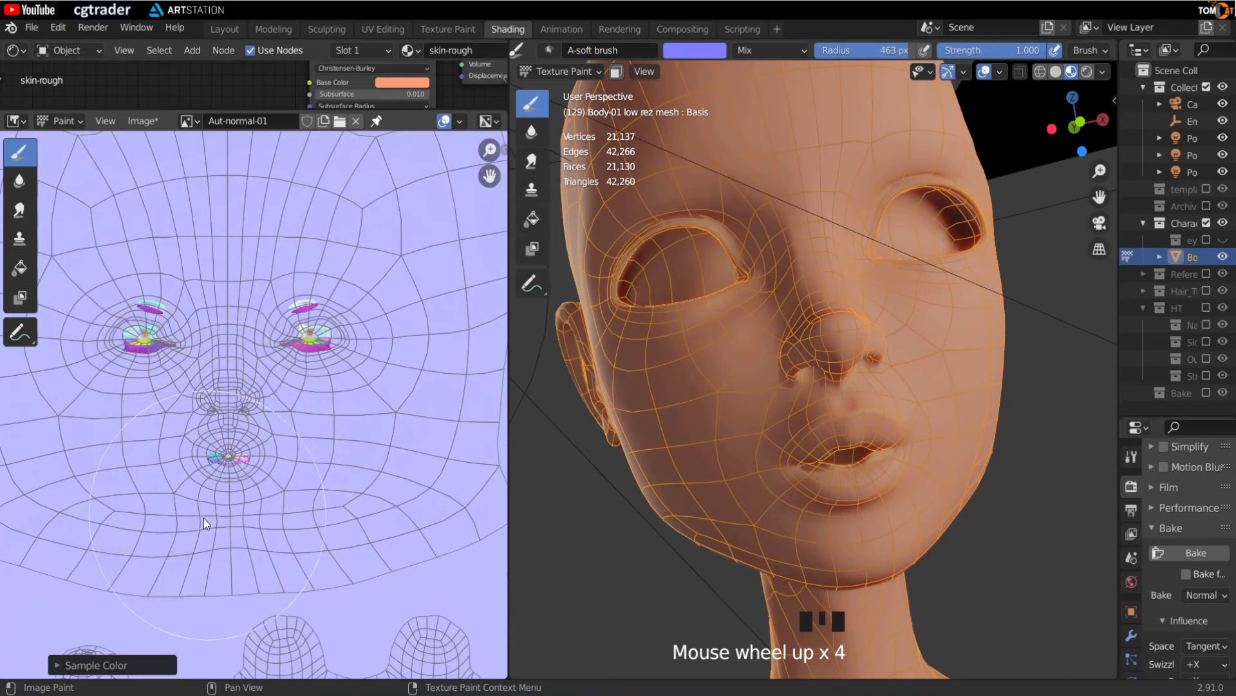
{"action": "middle_click_drag", "start_coordinate": [203, 518], "coordinate": [260, 353]}
{"action": "key", "text": "f"}
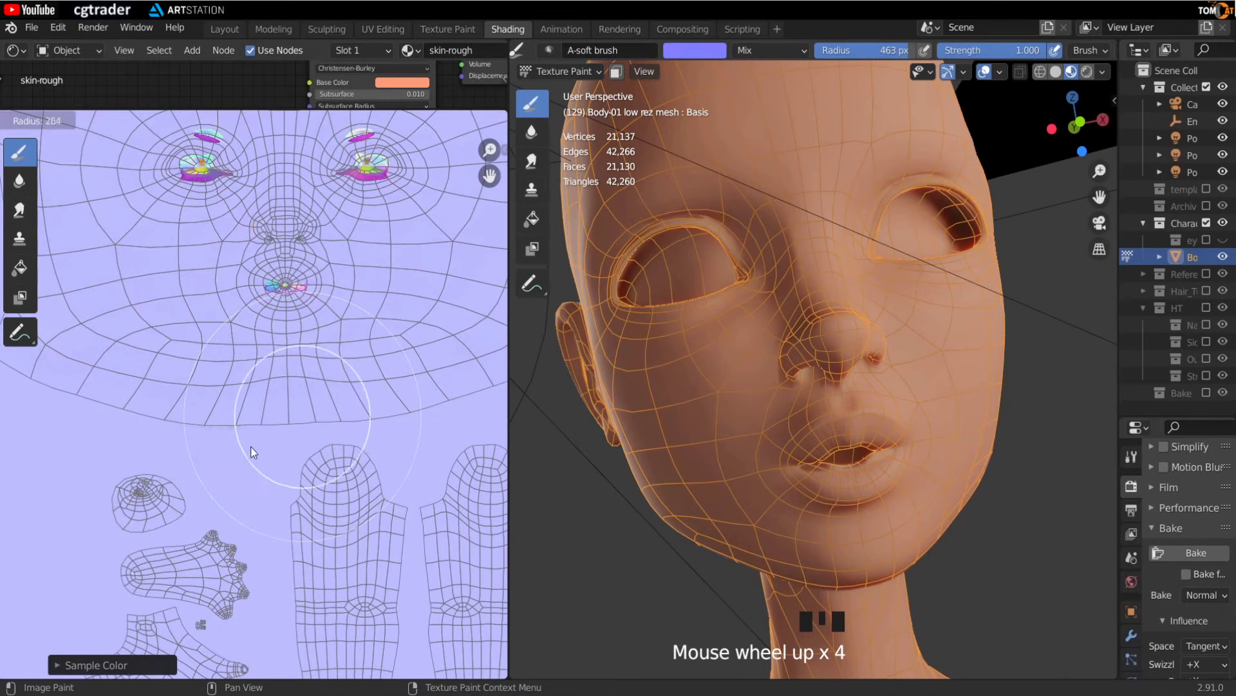
{"action": "left_click", "coordinate": [245, 429]}
- Paint over the forehead and nose areas of the face island and save the Aut-normal-01 image
{"action": "middle_click_drag", "start_coordinate": [142, 481], "coordinate": [318, 491]}
{"action": "middle_click_drag", "start_coordinate": [177, 346], "coordinate": [171, 528]}
{"action": "middle_click_drag", "start_coordinate": [146, 326], "coordinate": [109, 494]}
{"action": "middle_click_drag", "start_coordinate": [331, 293], "coordinate": [172, 246]}
{"action": "middle_click_drag", "start_coordinate": [359, 270], "coordinate": [198, 265]}
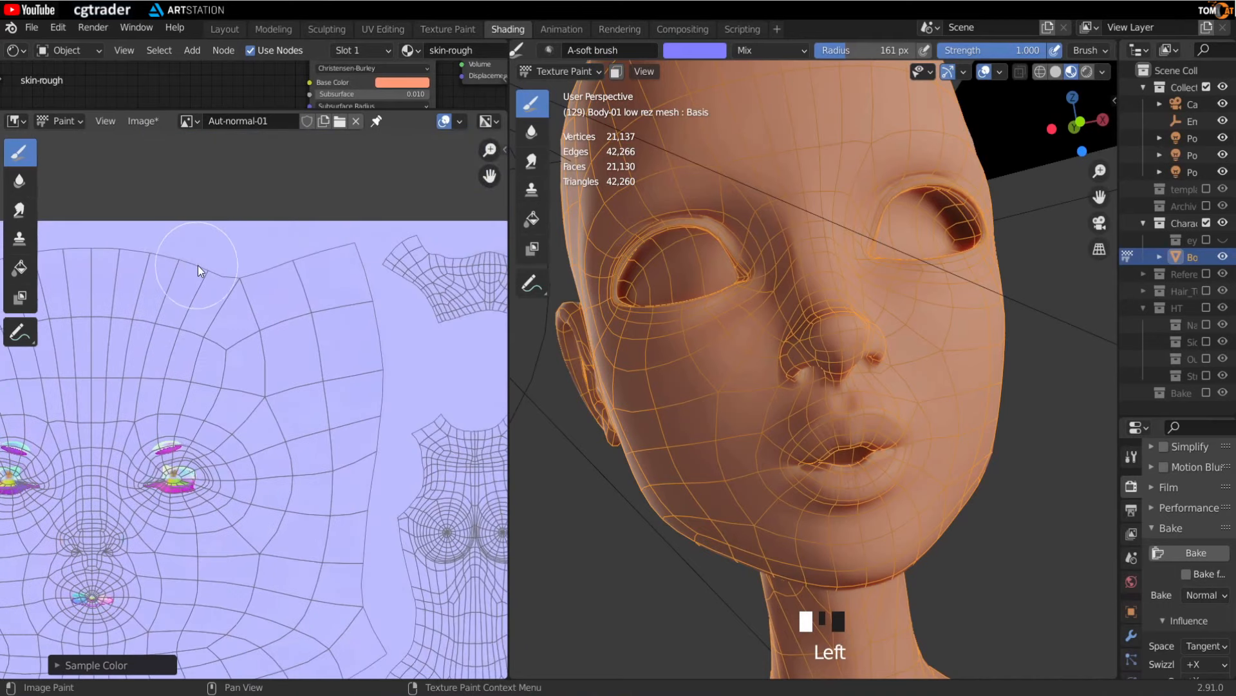
{"action": "middle_click_drag", "start_coordinate": [202, 461], "coordinate": [312, 327]}
{"action": "scroll", "coordinate": [233, 437], "scroll_direction": "up", "scroll_amount": 3}
{"action": "middle_click_drag", "start_coordinate": [80, 448], "coordinate": [206, 497]}
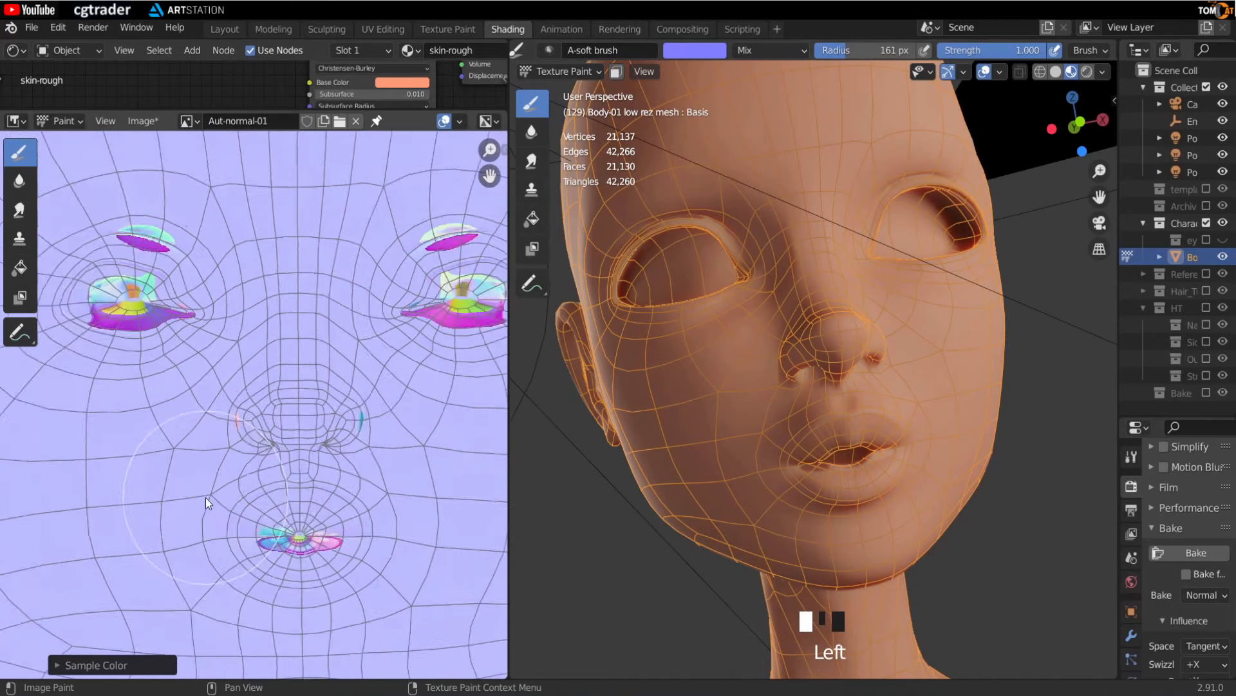
{"action": "scroll", "coordinate": [237, 438], "scroll_direction": "down", "scroll_amount": 1}
{"action": "middle_click_drag", "start_coordinate": [264, 439], "coordinate": [268, 472]}
{"action": "scroll", "coordinate": [268, 472], "scroll_direction": "up", "scroll_amount": 6}
{"action": "middle_click_drag", "start_coordinate": [125, 436], "coordinate": [241, 420]}
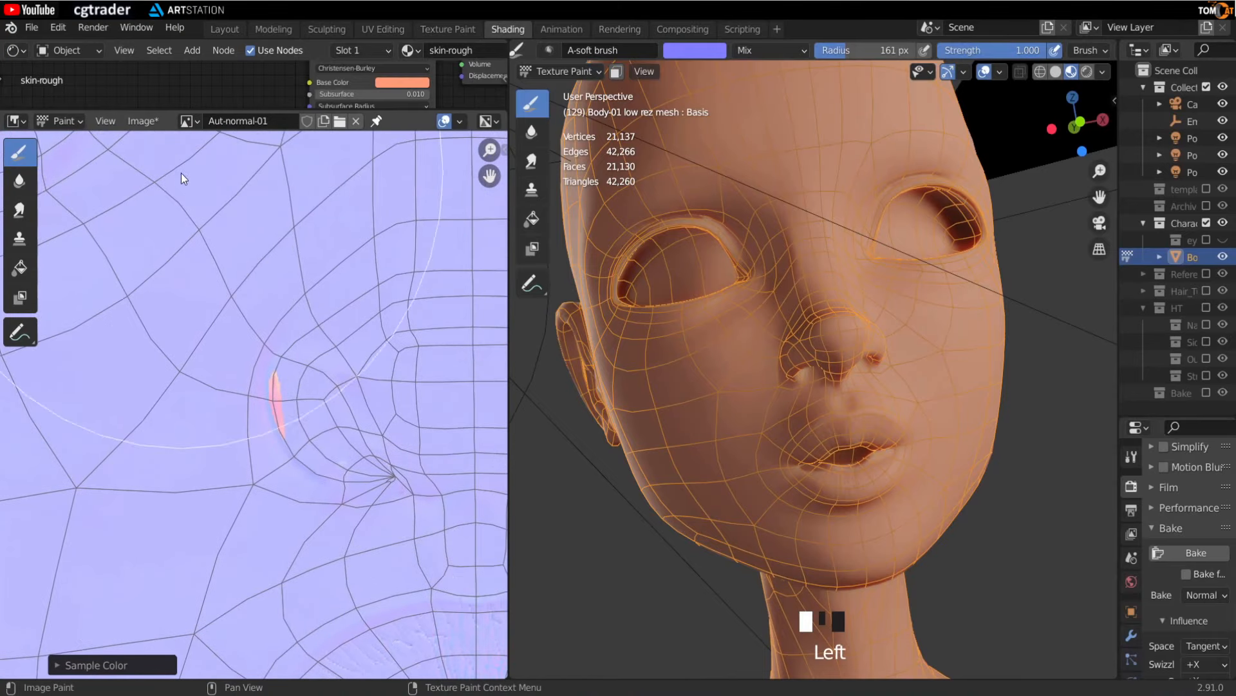
{"action": "left_click", "coordinate": [141, 121]}
{"action": "left_click", "coordinate": [168, 258]}
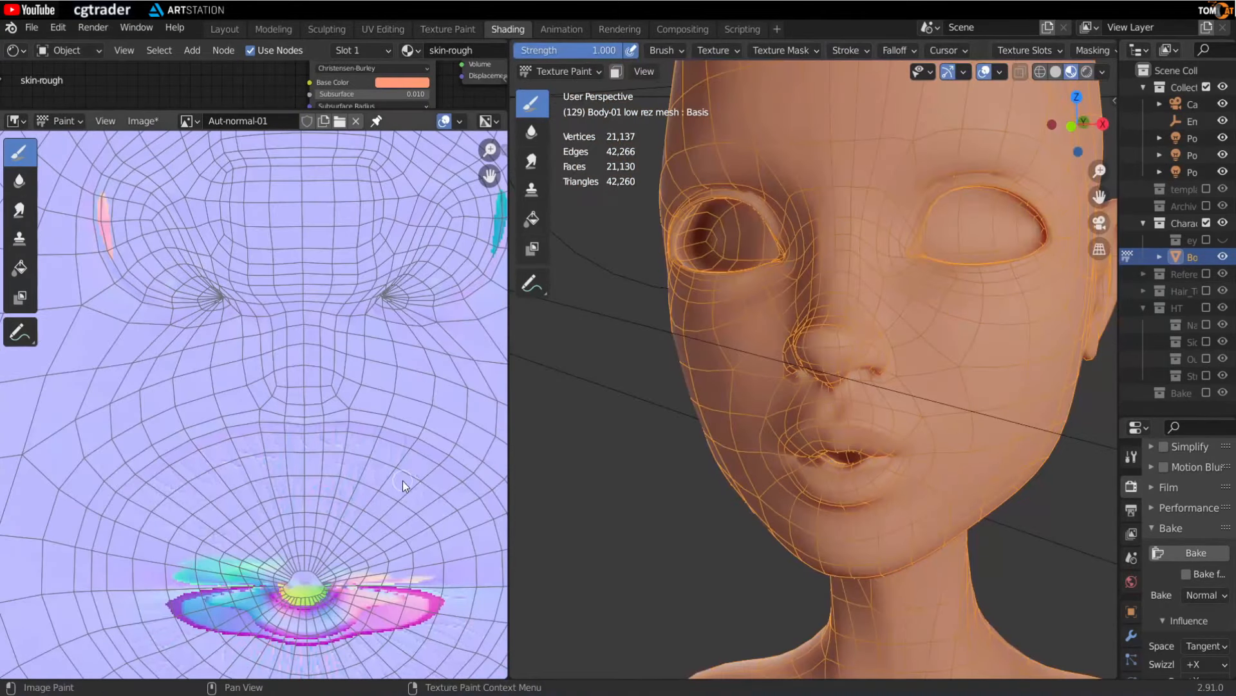
- Turn the 3D view to the side of the nose and paint over the pink nostril seam streak in the image
{"action": "scroll", "coordinate": [262, 332], "scroll_direction": "up", "scroll_amount": 3}
{"action": "middle_click_drag", "start_coordinate": [805, 361], "coordinate": [819, 387]}
{"action": "scroll", "coordinate": [772, 385], "scroll_direction": "up", "scroll_amount": 3}
{"action": "middle_click_drag", "start_coordinate": [211, 370], "coordinate": [231, 434]}
{"action": "scroll", "coordinate": [230, 434], "scroll_direction": "up", "scroll_amount": 2}
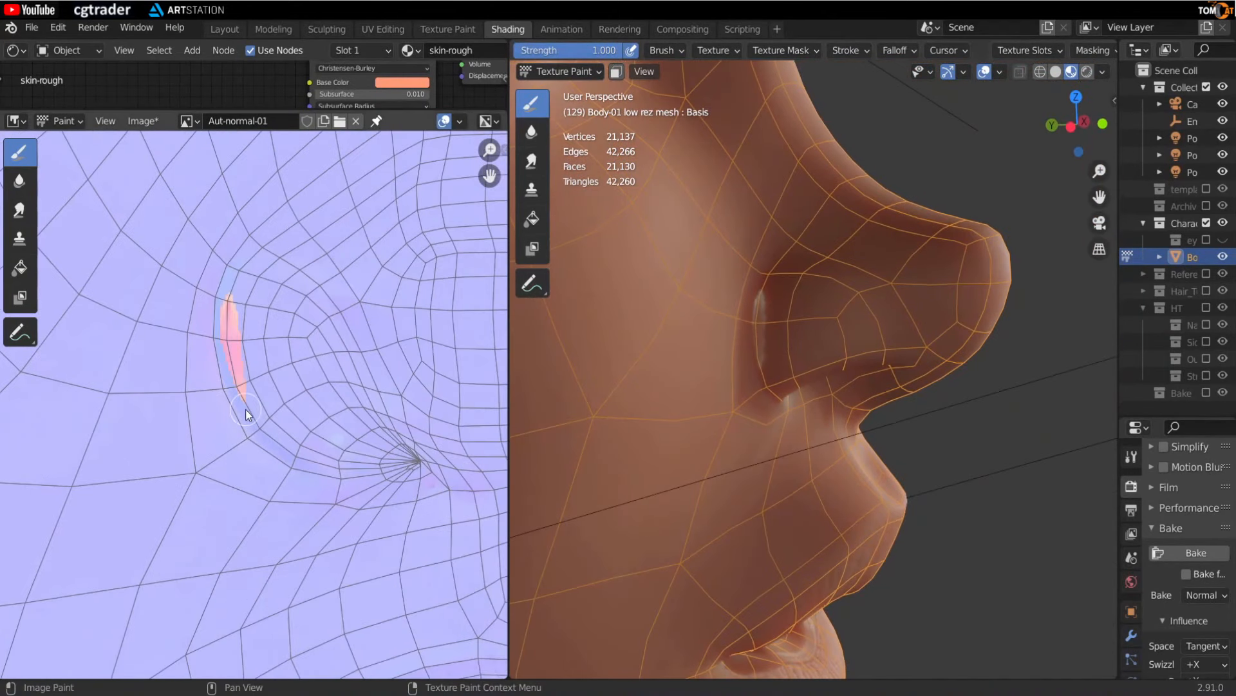
{"action": "scroll", "coordinate": [229, 349], "scroll_direction": "up", "scroll_amount": 2}
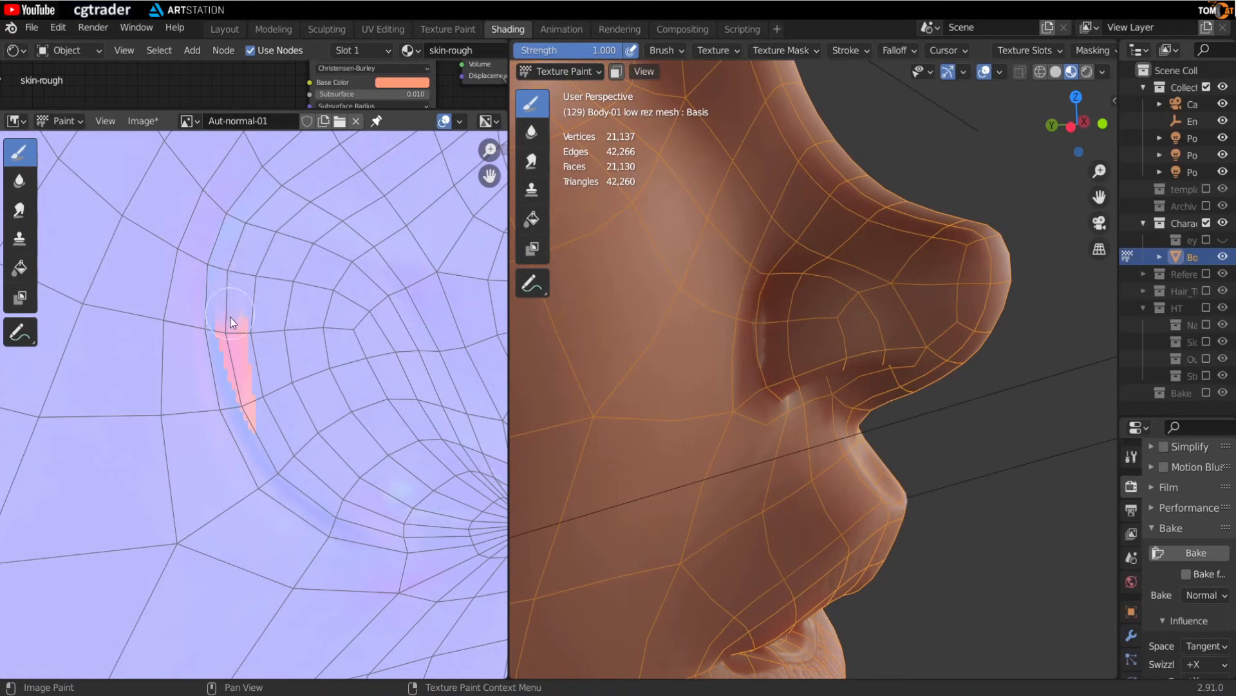
{"action": "mouse_move", "coordinate": [367, 405]}
{"action": "middle_mouse_down"}
{"action": "mouse_move", "coordinate": [281, 449]}
{"action": "mouse_move", "coordinate": [133, 454]}
{"action": "middle_mouse_up"}
{"action": "left_click_drag", "start_coordinate": [335, 421], "coordinate": [357, 372]}
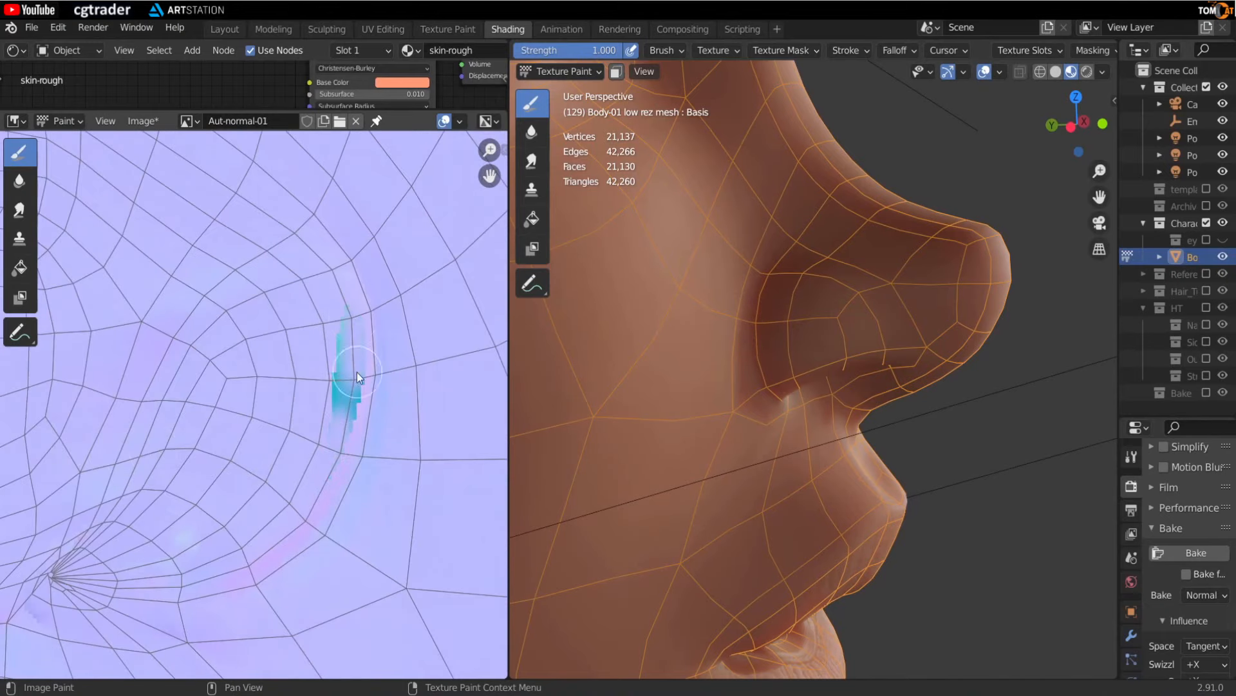
- Paint flat normal colour over the surrounding nostril region below the nose seam
{"action": "scroll", "coordinate": [338, 450], "scroll_direction": "down", "scroll_amount": 1}
{"action": "middle_click_drag", "start_coordinate": [230, 580], "coordinate": [326, 445]}
{"action": "scroll", "coordinate": [322, 447], "scroll_direction": "up", "scroll_amount": 2}
{"action": "middle_click_drag", "start_coordinate": [174, 460], "coordinate": [296, 455]}
{"action": "scroll", "coordinate": [284, 450], "scroll_direction": "up", "scroll_amount": 2}
{"action": "middle_click_drag", "start_coordinate": [232, 419], "coordinate": [185, 467]}
{"action": "middle_click_drag", "start_coordinate": [393, 525], "coordinate": [272, 536]}
{"action": "scroll", "coordinate": [391, 536], "scroll_direction": "down", "scroll_amount": 2}
{"action": "middle_click_drag", "start_coordinate": [353, 542], "coordinate": [13, 451]}
{"action": "middle_click_drag", "start_coordinate": [166, 419], "coordinate": [319, 445]}
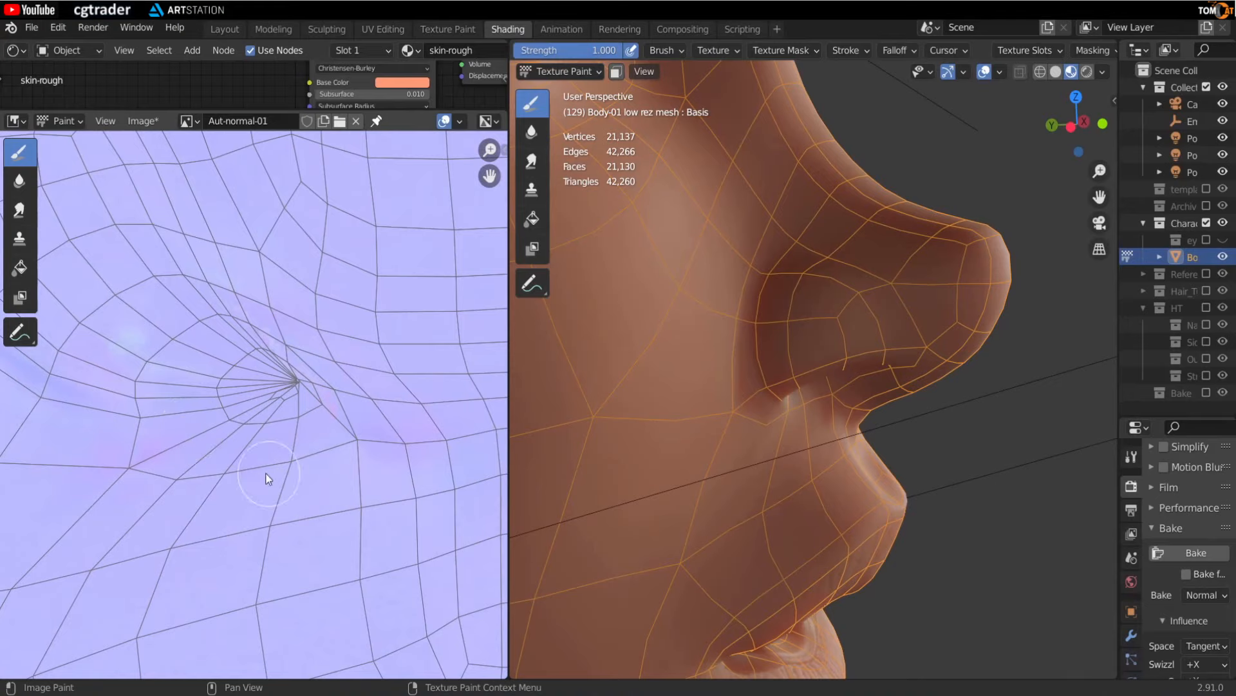
{"action": "middle_click_drag", "start_coordinate": [356, 607], "coordinate": [279, 460]}
{"action": "middle_click_drag", "start_coordinate": [425, 599], "coordinate": [354, 412]}
{"action": "scroll", "coordinate": [274, 526], "scroll_direction": "down", "scroll_amount": 4}
{"action": "scroll", "coordinate": [275, 526], "scroll_direction": "up", "scroll_amount": 3}
- Paint over the pink artifacts along the lower eyelid region of the image
{"action": "middle_click_drag", "start_coordinate": [408, 506], "coordinate": [299, 445]}
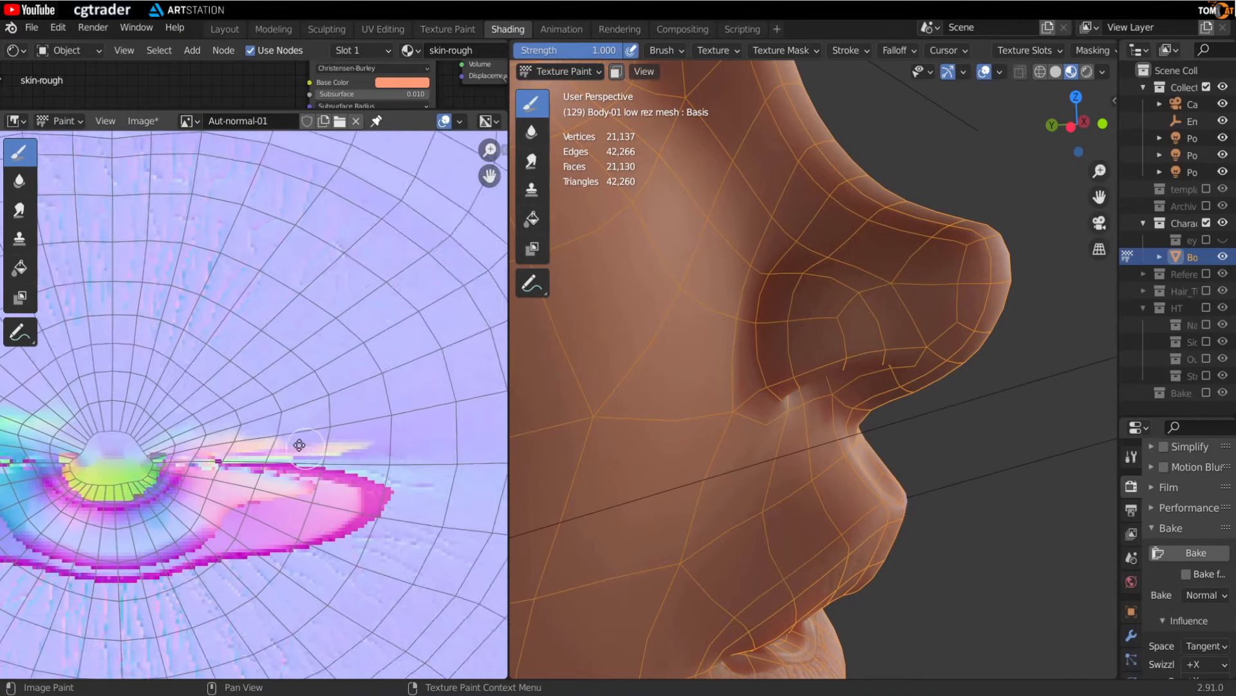
{"action": "scroll", "coordinate": [287, 446], "scroll_direction": "up", "scroll_amount": 2}
{"action": "left_click_drag", "start_coordinate": [350, 428], "coordinate": [136, 449]}
{"action": "middle_click_drag", "start_coordinate": [201, 438], "coordinate": [370, 426]}
{"action": "middle_click_drag", "start_coordinate": [303, 456], "coordinate": [129, 441]}
{"action": "scroll", "coordinate": [348, 460], "scroll_direction": "up", "scroll_amount": 1}
{"action": "middle_click_drag", "start_coordinate": [349, 461], "coordinate": [250, 446]}
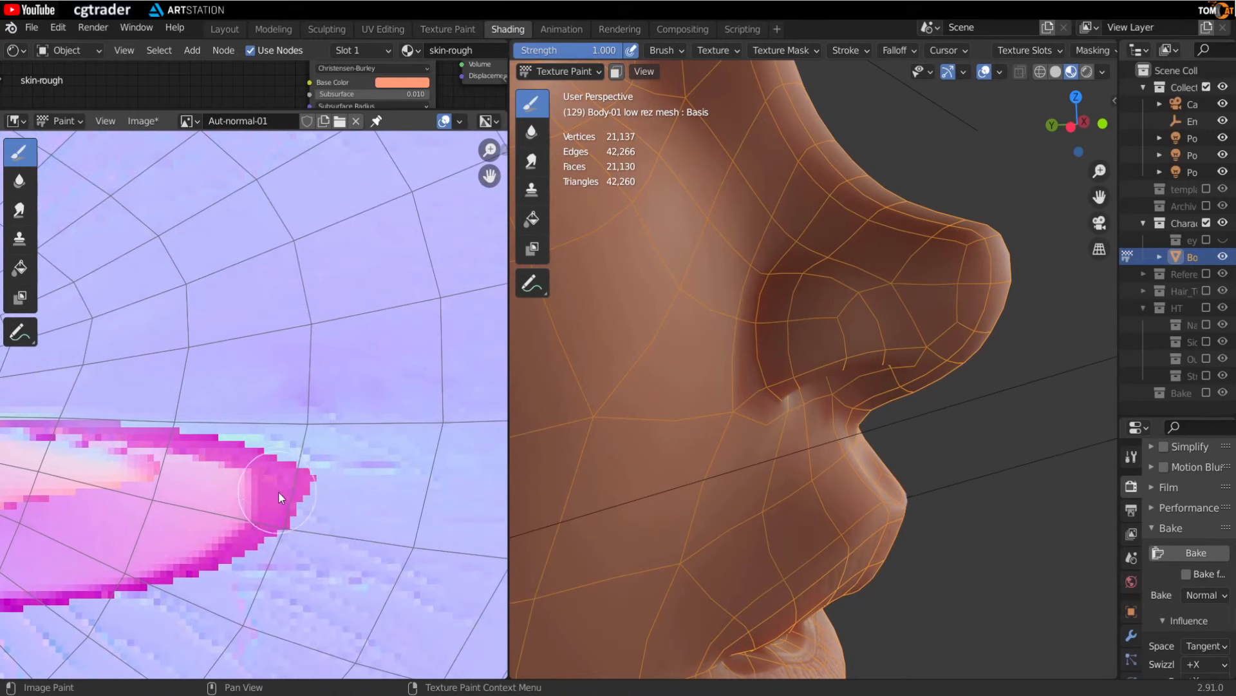
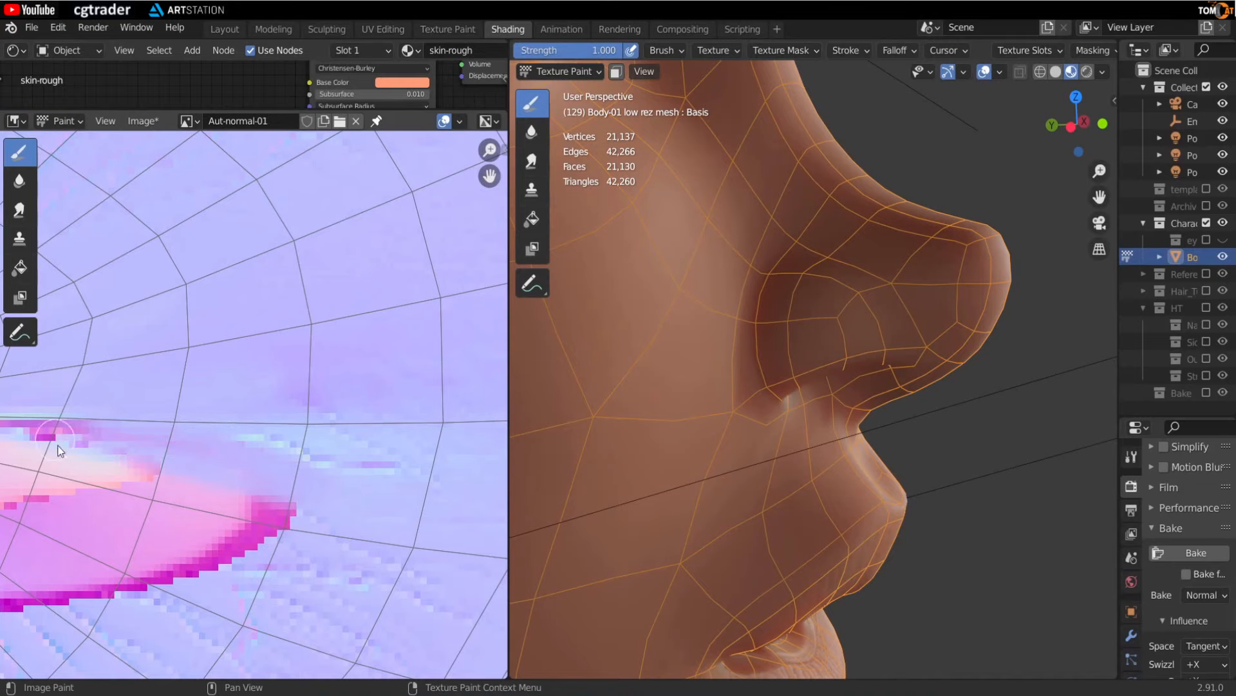
- Finish painting over the pink streak beside the nose in the normal map image
{"action": "middle_click_drag", "start_coordinate": [58, 449], "coordinate": [133, 422]}
{"action": "left_click_drag", "start_coordinate": [248, 490], "coordinate": [323, 521]}
{"action": "left_click_drag", "start_coordinate": [218, 505], "coordinate": [312, 531]}
- Turn the 3D view to the mouth and paint flat normal colour over the pink seam artifacts around the lips
{"action": "mouse_move", "coordinate": [789, 493]}
{"action": "middle_mouse_down"}
{"action": "mouse_move", "coordinate": [744, 362]}
{"action": "mouse_move", "coordinate": [687, 430]}
{"action": "mouse_move", "coordinate": [670, 489]}
{"action": "middle_mouse_up"}
{"action": "key", "text": "shift+alt+z"}
{"action": "scroll", "coordinate": [168, 493], "scroll_direction": "up", "scroll_amount": 2}
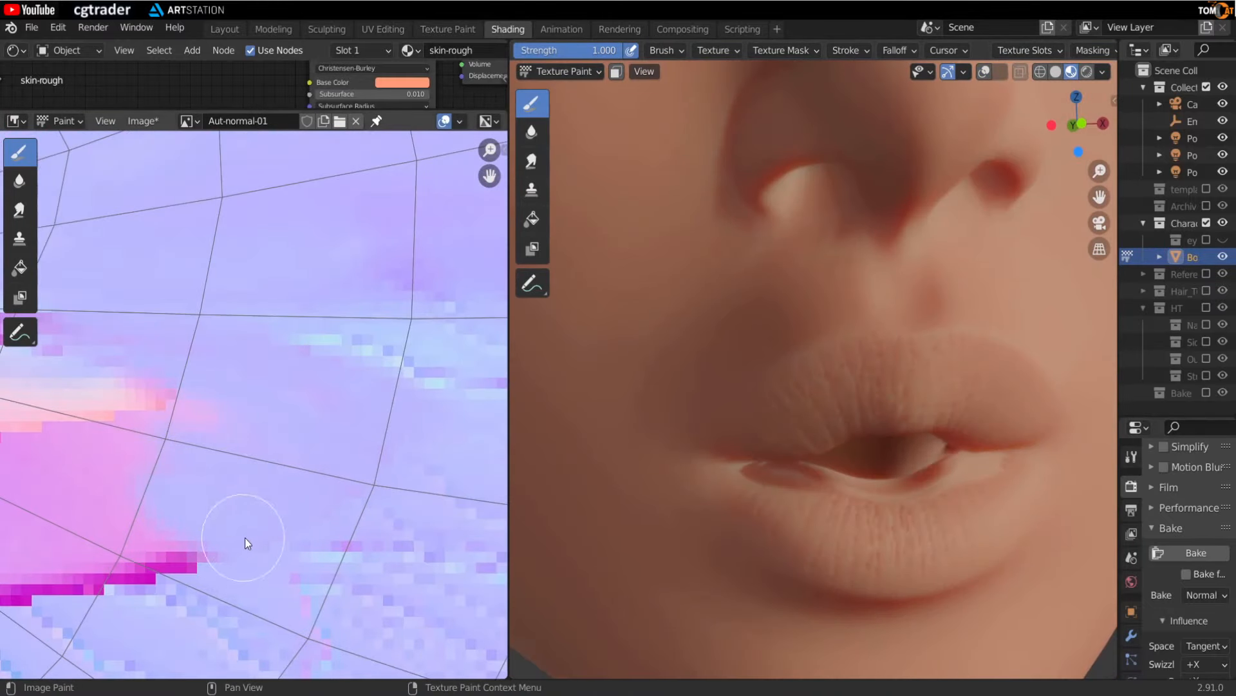
{"action": "left_click_drag", "start_coordinate": [209, 412], "coordinate": [132, 387]}
{"action": "middle_click_drag", "start_coordinate": [116, 393], "coordinate": [295, 409]}
{"action": "left_click_drag", "start_coordinate": [293, 396], "coordinate": [187, 357]}
{"action": "mouse_move", "coordinate": [185, 368]}
{"action": "middle_mouse_down"}
{"action": "mouse_move", "coordinate": [221, 384]}
{"action": "mouse_move", "coordinate": [222, 290]}
{"action": "middle_mouse_up"}
{"action": "left_click_drag", "start_coordinate": [420, 511], "coordinate": [216, 496]}
{"action": "mouse_move", "coordinate": [290, 393]}
{"action": "left_mouse_down"}
{"action": "mouse_move", "coordinate": [207, 354]}
{"action": "mouse_move", "coordinate": [135, 400]}
{"action": "left_mouse_up"}
- Paint over the remaining pink edges of the lip island in the image
{"action": "scroll", "coordinate": [96, 401], "scroll_direction": "down", "scroll_amount": 2}
{"action": "left_click_drag", "start_coordinate": [234, 379], "coordinate": [116, 322]}
{"action": "middle_click_drag", "start_coordinate": [116, 322], "coordinate": [162, 365]}
{"action": "left_click_drag", "start_coordinate": [162, 364], "coordinate": [123, 362]}
{"action": "scroll", "coordinate": [151, 358], "scroll_direction": "up", "scroll_amount": 4}
{"action": "left_click_drag", "start_coordinate": [414, 438], "coordinate": [167, 413]}
{"action": "middle_click_drag", "start_coordinate": [168, 412], "coordinate": [303, 396]}
{"action": "mouse_move", "coordinate": [364, 467]}
{"action": "left_mouse_down"}
{"action": "mouse_move", "coordinate": [202, 407]}
{"action": "mouse_move", "coordinate": [225, 438]}
{"action": "left_mouse_up"}
{"action": "middle_click_drag", "start_coordinate": [250, 412], "coordinate": [347, 420]}
{"action": "mouse_move", "coordinate": [348, 528]}
{"action": "left_mouse_down"}
{"action": "mouse_move", "coordinate": [232, 480]}
{"action": "mouse_move", "coordinate": [212, 487]}
{"action": "left_mouse_up"}
{"action": "middle_click_drag", "start_coordinate": [202, 514], "coordinate": [309, 536]}
{"action": "left_click_drag", "start_coordinate": [309, 535], "coordinate": [237, 486]}
{"action": "middle_click_drag", "start_coordinate": [122, 523], "coordinate": [177, 448]}
{"action": "middle_click_drag", "start_coordinate": [43, 282], "coordinate": [87, 287]}
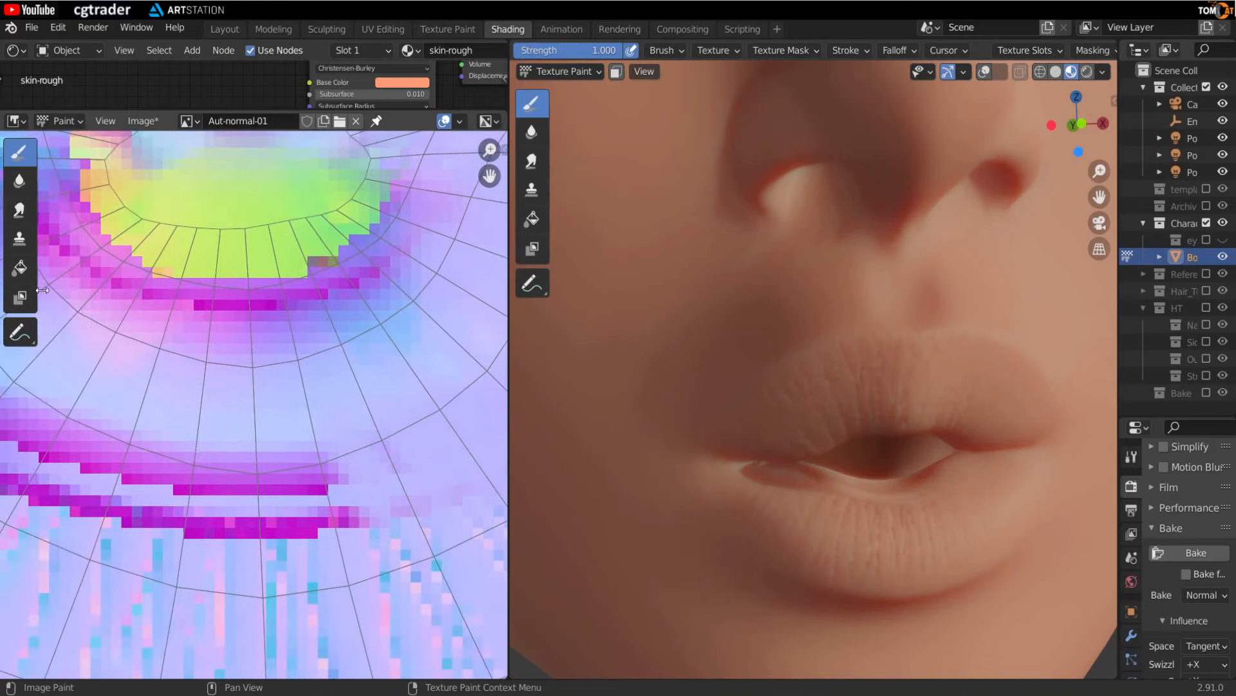
- Switch to the Smear brush and smear the pink border below the upper lip island
{"action": "scroll", "coordinate": [252, 397], "scroll_direction": "down", "scroll_amount": 2}
{"action": "scroll", "coordinate": [251, 397], "scroll_direction": "up", "scroll_amount": 1}
{"action": "key", "text": "3"}
{"action": "mouse_move", "coordinate": [267, 480]}
{"action": "middle_mouse_down"}
{"action": "mouse_move", "coordinate": [230, 493]}
{"action": "mouse_move", "coordinate": [159, 461]}
{"action": "mouse_move", "coordinate": [229, 483]}
{"action": "middle_mouse_up"}
{"action": "left_click_drag", "start_coordinate": [265, 503], "coordinate": [215, 415]}
{"action": "mouse_move", "coordinate": [225, 505]}
{"action": "left_mouse_down"}
{"action": "mouse_move", "coordinate": [210, 379]}
{"action": "mouse_move", "coordinate": [194, 364]}
{"action": "left_mouse_up"}
{"action": "middle_click_drag", "start_coordinate": [156, 524], "coordinate": [193, 532]}
{"action": "left_click_drag", "start_coordinate": [206, 548], "coordinate": [226, 442]}
{"action": "middle_click_drag", "start_coordinate": [149, 457], "coordinate": [221, 370]}
{"action": "mouse_move", "coordinate": [225, 415]}
{"action": "left_mouse_down"}
{"action": "mouse_move", "coordinate": [226, 326]}
{"action": "mouse_move", "coordinate": [244, 347]}
{"action": "left_mouse_up"}
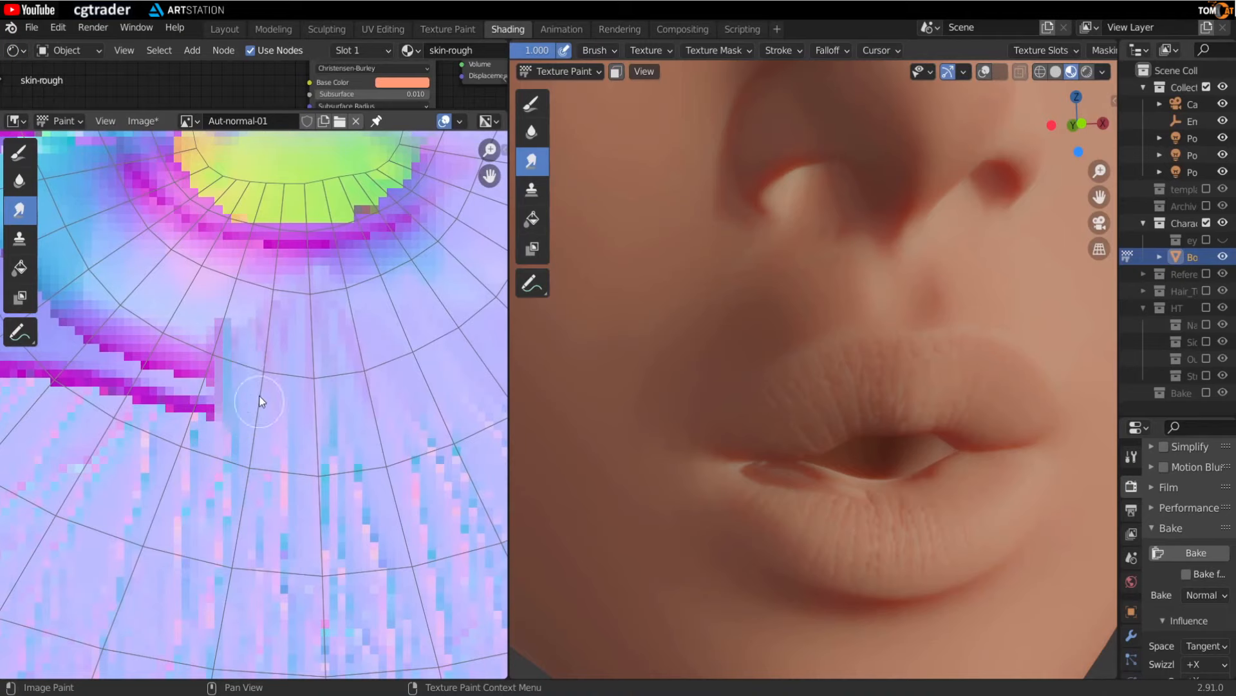
{"action": "middle_click_drag", "start_coordinate": [258, 395], "coordinate": [403, 431]}
{"action": "left_click_drag", "start_coordinate": [337, 469], "coordinate": [351, 320]}
{"action": "mouse_move", "coordinate": [293, 451]}
{"action": "left_mouse_down"}
{"action": "mouse_move", "coordinate": [317, 315]}
{"action": "mouse_move", "coordinate": [338, 307]}
{"action": "left_mouse_up"}
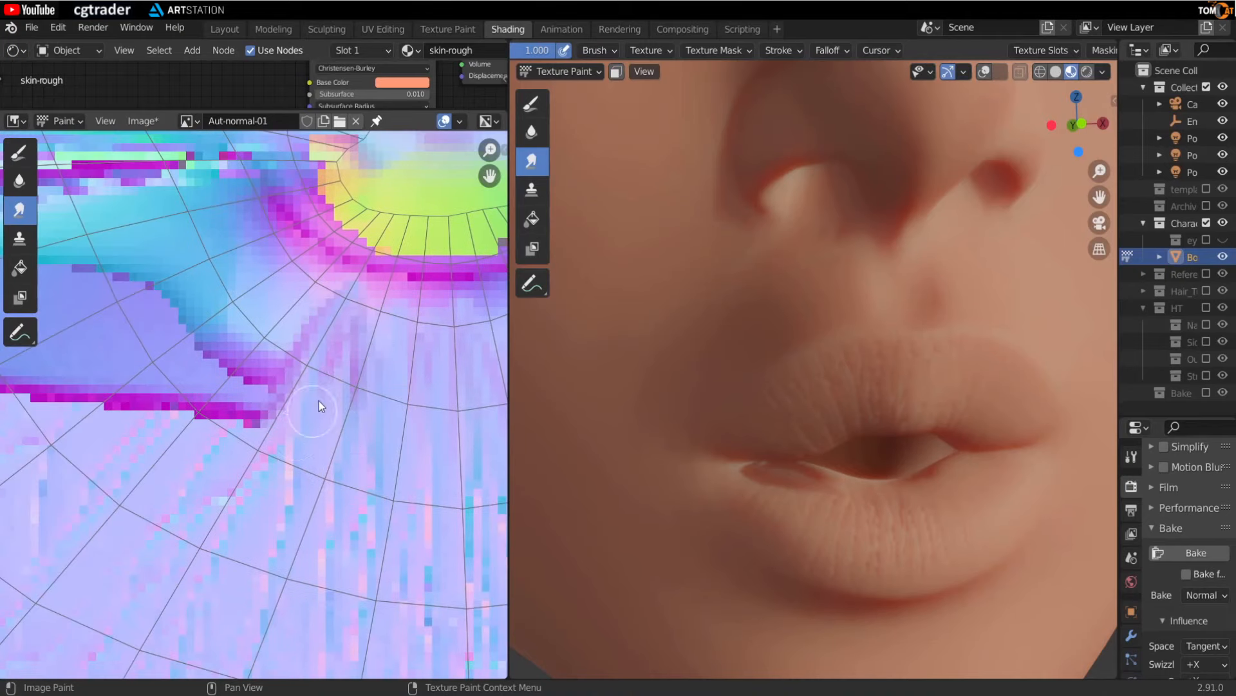
{"action": "left_click_drag", "start_coordinate": [319, 401], "coordinate": [348, 328]}
{"action": "middle_click_drag", "start_coordinate": [216, 453], "coordinate": [241, 465]}
{"action": "left_click_drag", "start_coordinate": [257, 409], "coordinate": [276, 394]}
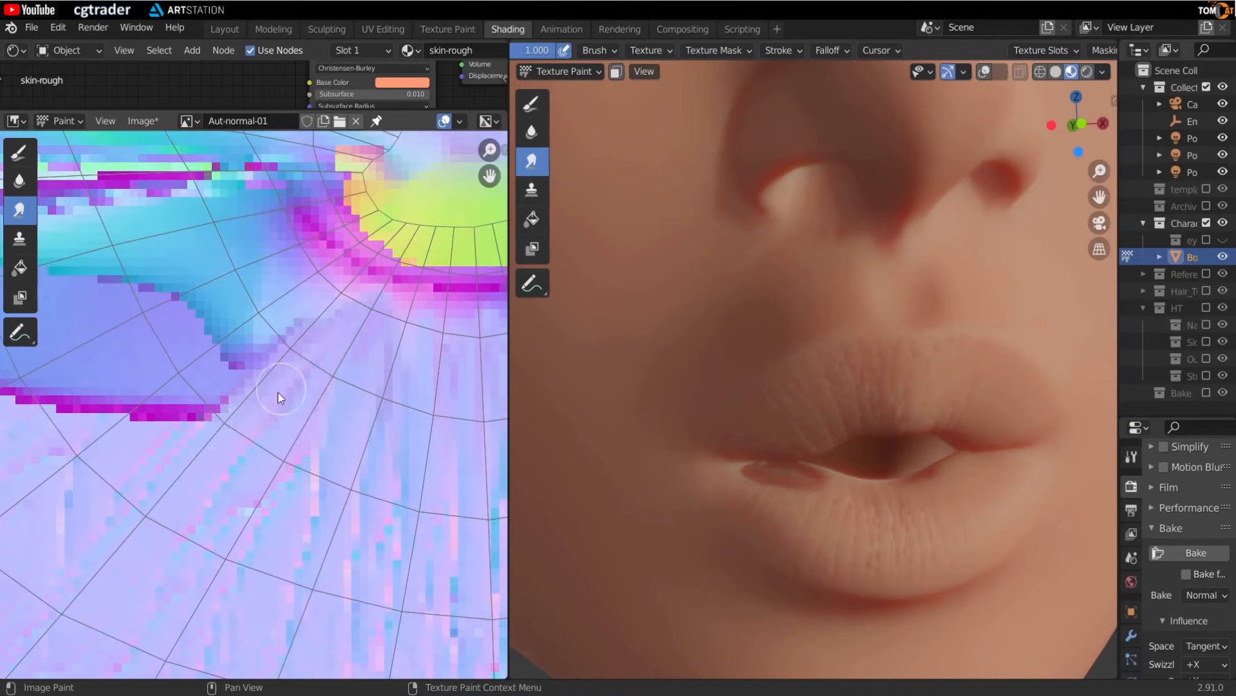
- Smear the pink and cyan streaks along the lip island edges into the surrounding colour
{"action": "middle_click_drag", "start_coordinate": [276, 394], "coordinate": [315, 405]}
{"action": "left_click_drag", "start_coordinate": [223, 455], "coordinate": [360, 361]}
{"action": "left_click_drag", "start_coordinate": [195, 500], "coordinate": [361, 367]}
{"action": "middle_click_drag", "start_coordinate": [153, 487], "coordinate": [304, 431]}
{"action": "left_click_drag", "start_coordinate": [304, 431], "coordinate": [400, 342]}
{"action": "left_click_drag", "start_coordinate": [255, 428], "coordinate": [350, 358]}
{"action": "middle_click_drag", "start_coordinate": [29, 317], "coordinate": [239, 361]}
{"action": "left_click_drag", "start_coordinate": [196, 317], "coordinate": [330, 254]}
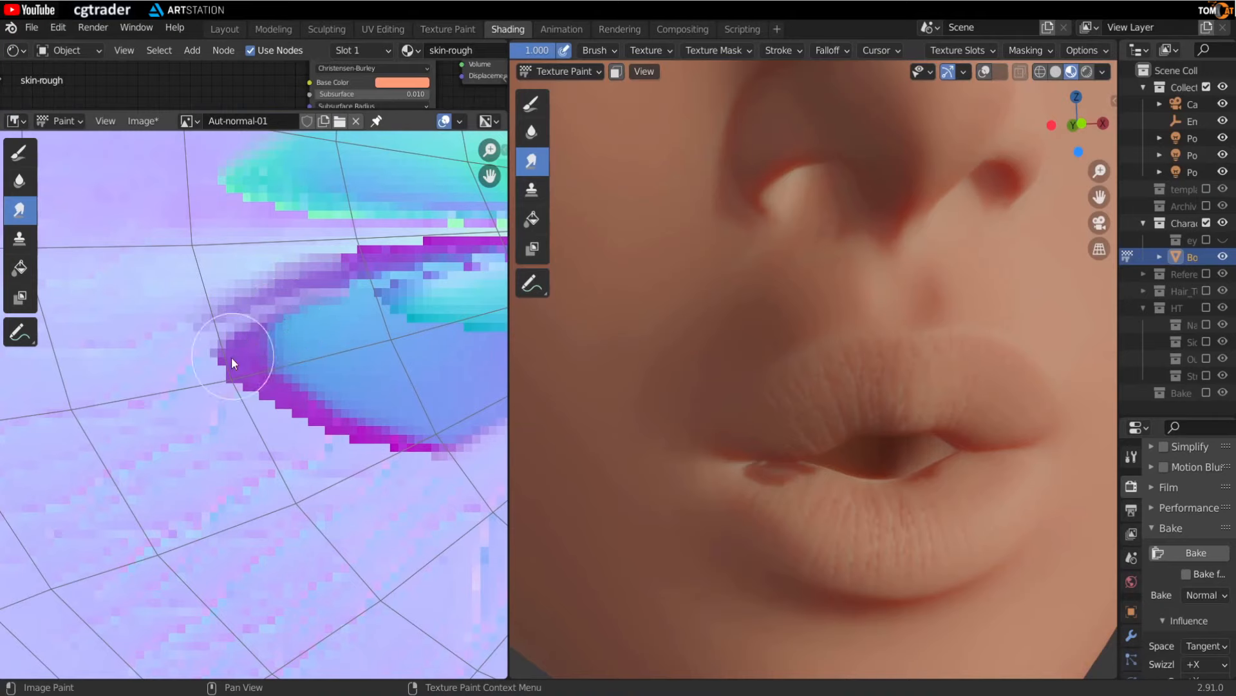
{"action": "left_click_drag", "start_coordinate": [232, 361], "coordinate": [306, 319]}
{"action": "left_click_drag", "start_coordinate": [225, 316], "coordinate": [304, 281]}
{"action": "mouse_move", "coordinate": [304, 281]}
{"action": "middle_mouse_down"}
{"action": "mouse_move", "coordinate": [198, 289]}
{"action": "mouse_move", "coordinate": [179, 264]}
{"action": "middle_mouse_up"}
{"action": "left_click_drag", "start_coordinate": [161, 380], "coordinate": [286, 308]}
{"action": "left_click_drag", "start_coordinate": [152, 420], "coordinate": [336, 344]}
{"action": "left_click_drag", "start_coordinate": [258, 431], "coordinate": [365, 362]}
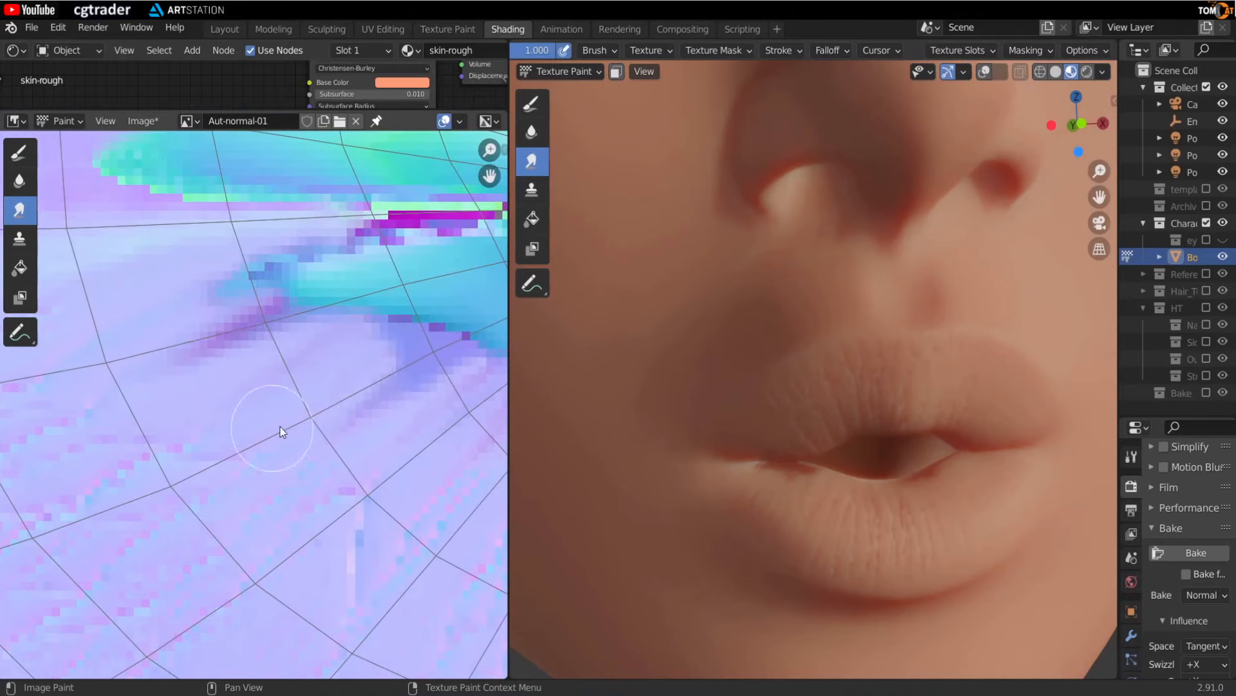
- Smear the remaining seam streaks across the lower lip area of the image
{"action": "scroll", "coordinate": [281, 432], "scroll_direction": "down", "scroll_amount": 2}
{"action": "scroll", "coordinate": [314, 355], "scroll_direction": "down", "scroll_amount": 1}
{"action": "mouse_move", "coordinate": [355, 432]}
{"action": "middle_mouse_down"}
{"action": "mouse_move", "coordinate": [361, 406]}
{"action": "mouse_move", "coordinate": [386, 409]}
{"action": "middle_mouse_up"}
{"action": "left_click_drag", "start_coordinate": [257, 353], "coordinate": [438, 322]}
{"action": "left_click_drag", "start_coordinate": [222, 322], "coordinate": [458, 361]}
{"action": "middle_click_drag", "start_coordinate": [425, 316], "coordinate": [398, 398]}
{"action": "left_click_drag", "start_coordinate": [195, 365], "coordinate": [432, 425]}
{"action": "middle_click_drag", "start_coordinate": [425, 412], "coordinate": [336, 412]}
{"action": "left_click_drag", "start_coordinate": [308, 363], "coordinate": [437, 418]}
{"action": "mouse_move", "coordinate": [335, 458]}
{"action": "middle_mouse_down"}
{"action": "mouse_move", "coordinate": [305, 445]}
{"action": "mouse_move", "coordinate": [452, 416]}
{"action": "middle_mouse_up"}
{"action": "left_click_drag", "start_coordinate": [328, 425], "coordinate": [496, 401]}
{"action": "middle_click_drag", "start_coordinate": [502, 399], "coordinate": [259, 388]}
{"action": "left_click_drag", "start_coordinate": [361, 457], "coordinate": [354, 406]}
{"action": "mouse_move", "coordinate": [331, 458]}
{"action": "left_mouse_down"}
{"action": "mouse_move", "coordinate": [321, 410]}
{"action": "mouse_move", "coordinate": [284, 403]}
{"action": "mouse_move", "coordinate": [314, 388]}
{"action": "left_mouse_up"}
- Inspect the lips and mouth interior closely in the 3D view
{"action": "middle_click_drag", "start_coordinate": [863, 377], "coordinate": [890, 502]}
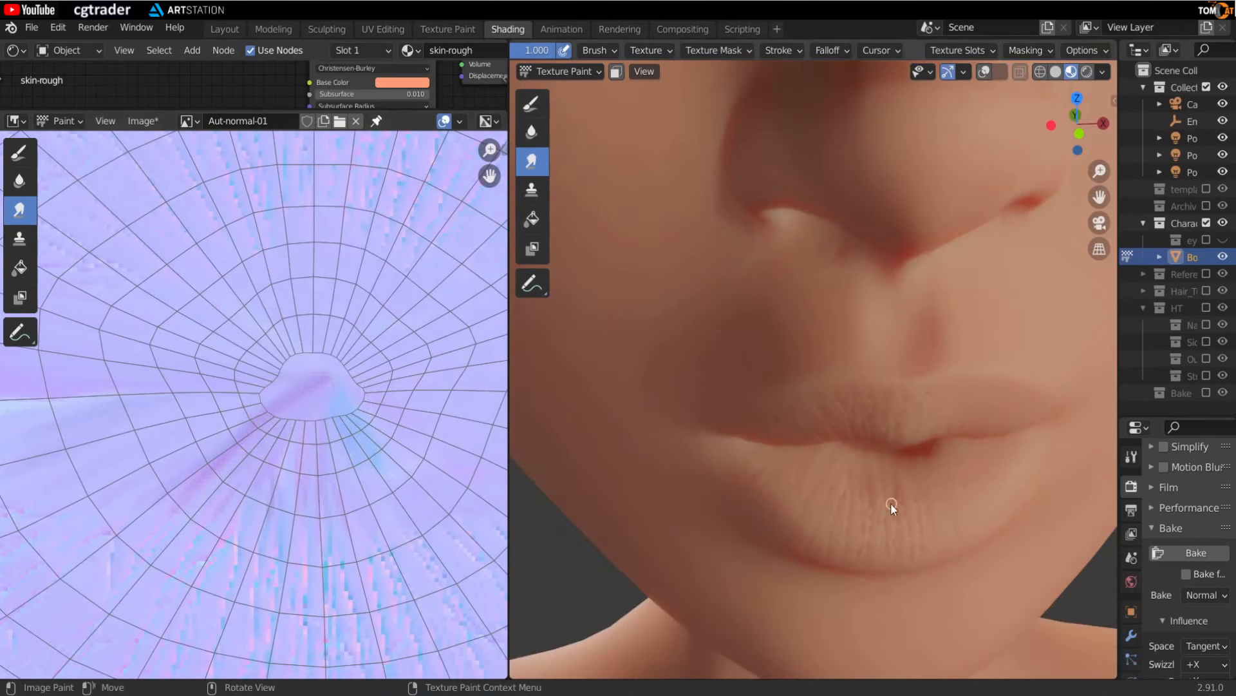
{"action": "scroll", "coordinate": [910, 510], "scroll_direction": "up", "scroll_amount": 5}
{"action": "key", "text": "n"}
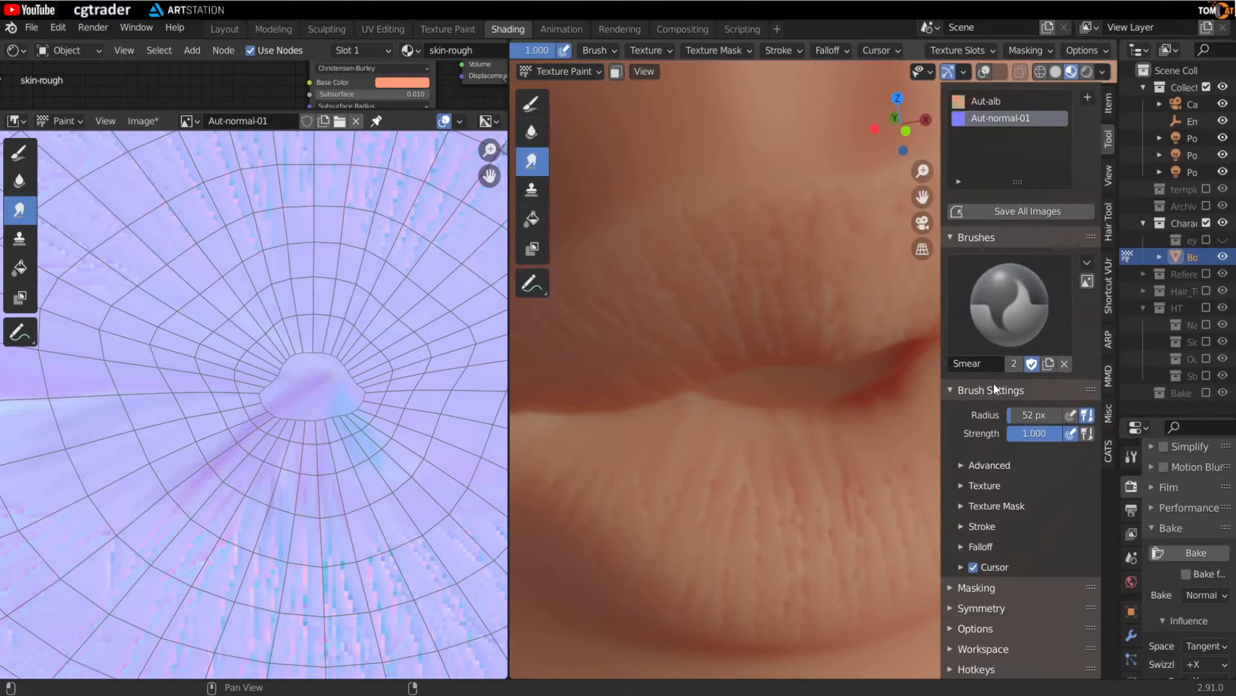
{"action": "left_click", "coordinate": [979, 608]}
{"action": "key", "text": "n"}
{"action": "middle_click_drag", "start_coordinate": [894, 397], "coordinate": [888, 451]}
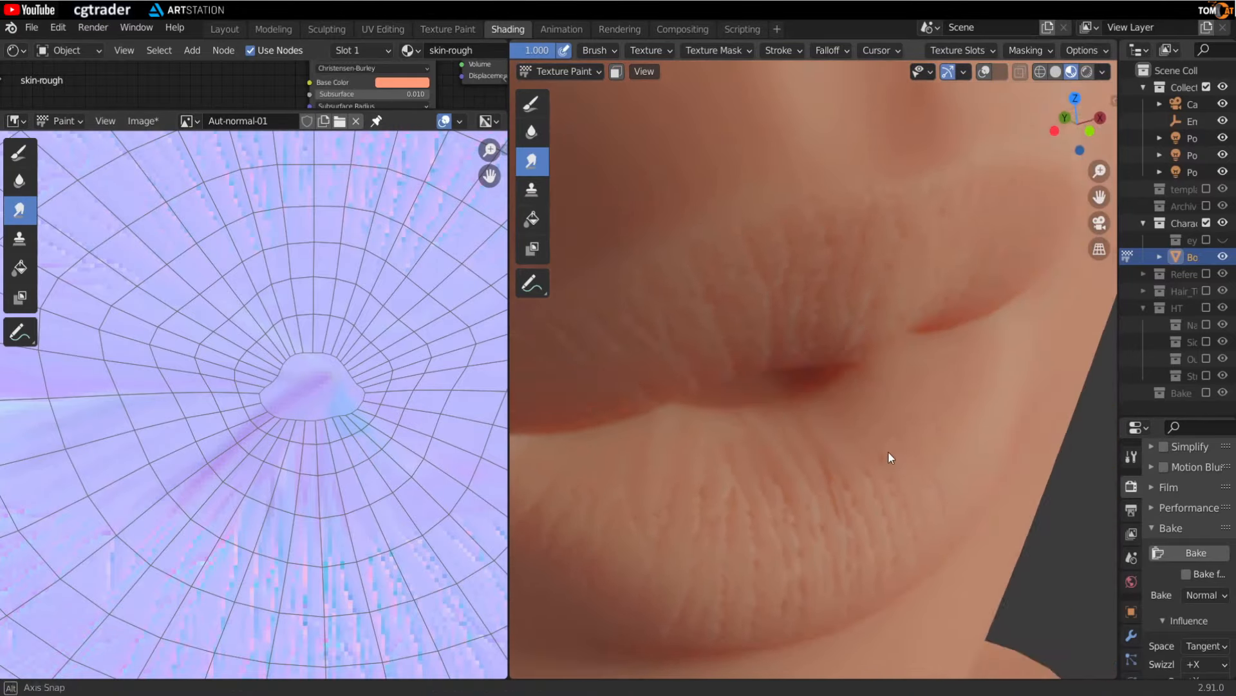
{"action": "scroll", "coordinate": [820, 422], "scroll_direction": "up", "scroll_amount": 3}
{"action": "middle_click_drag", "start_coordinate": [820, 416], "coordinate": [751, 442]}
{"action": "scroll", "coordinate": [847, 422], "scroll_direction": "down", "scroll_amount": 4}
{"action": "scroll", "coordinate": [842, 416], "scroll_direction": "up", "scroll_amount": 3}
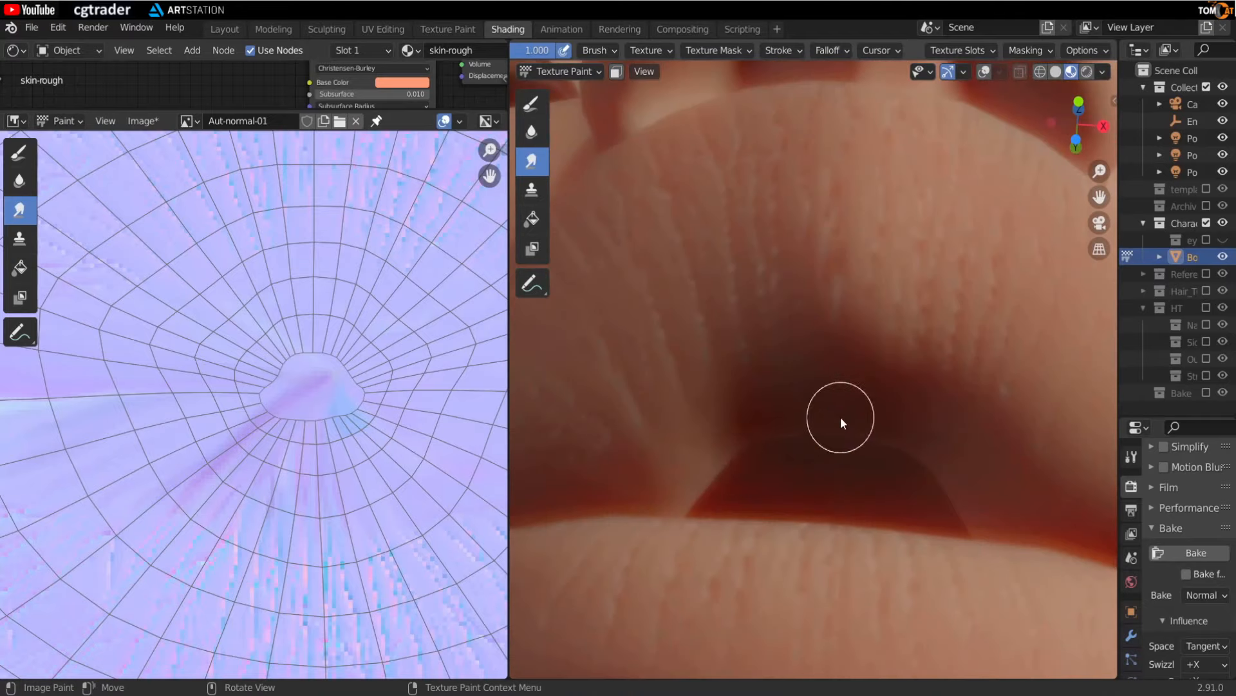
{"action": "scroll", "coordinate": [786, 384], "scroll_direction": "down", "scroll_amount": 3}
{"action": "middle_click_drag", "start_coordinate": [783, 384], "coordinate": [621, 433]}
{"action": "scroll", "coordinate": [671, 367], "scroll_direction": "up", "scroll_amount": 3}
{"action": "scroll", "coordinate": [258, 418], "scroll_direction": "down", "scroll_amount": 3}
{"action": "scroll", "coordinate": [333, 524], "scroll_direction": "up", "scroll_amount": 5}
{"action": "scroll", "coordinate": [648, 389], "scroll_direction": "up", "scroll_amount": 3}
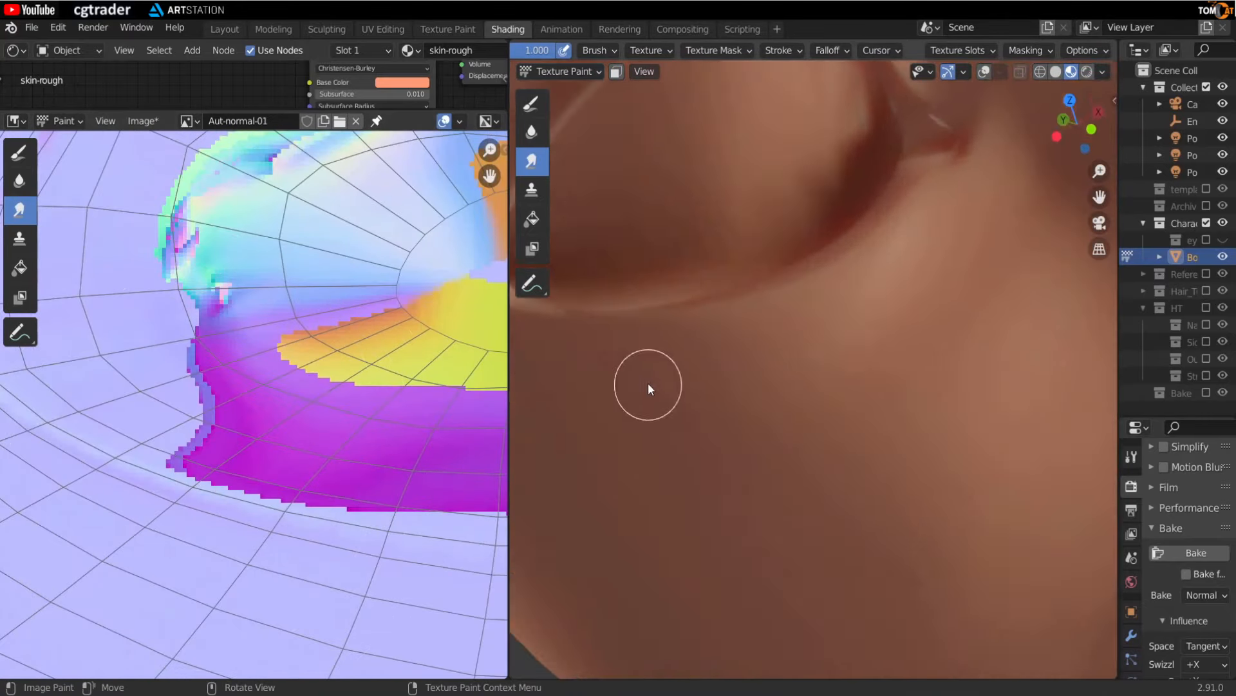
- Switch to the Draw brush, sample the surrounding normal colour, and paint over the pink mouth-corner island edge
{"action": "left_click", "coordinate": [19, 153]}
{"action": "key", "text": "s"}
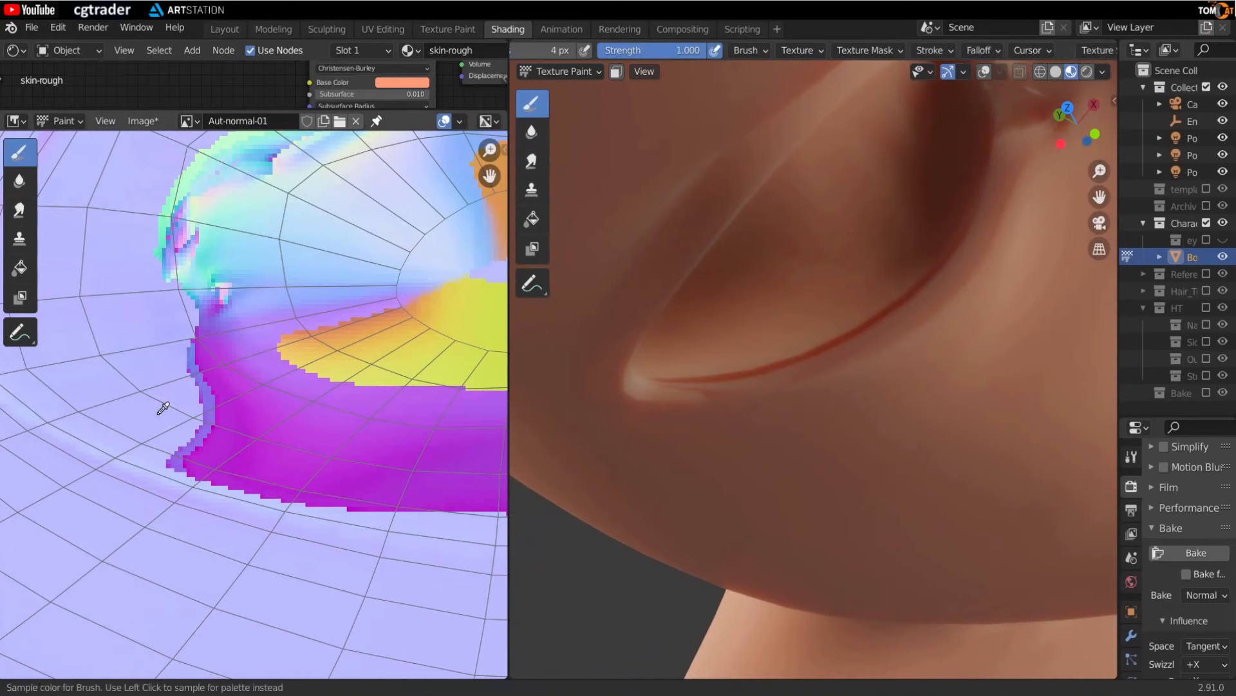
{"action": "key", "text": "n"}
{"action": "scroll", "coordinate": [335, 543], "scroll_direction": "down", "scroll_amount": 5}
{"action": "key", "text": "n"}
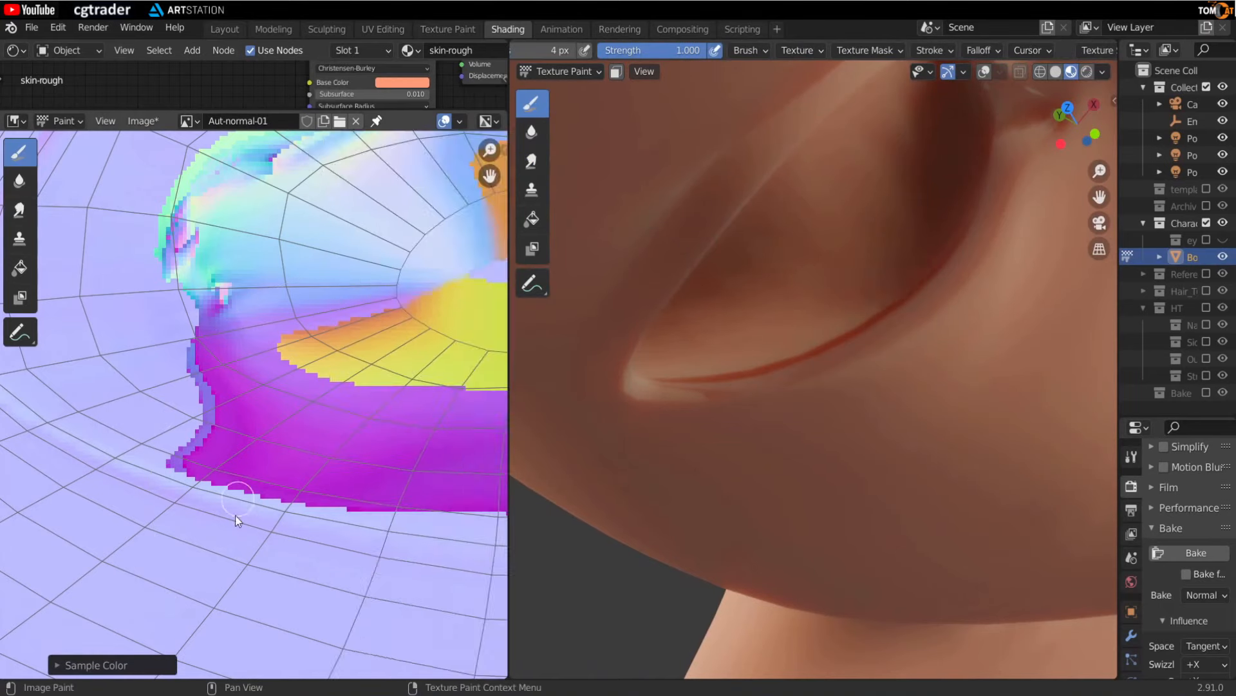
{"action": "scroll", "coordinate": [226, 506], "scroll_direction": "up", "scroll_amount": 1}
{"action": "key", "text": "f"}
{"action": "left_click", "coordinate": [185, 463]}
{"action": "left_click_drag", "start_coordinate": [143, 473], "coordinate": [187, 490]}
{"action": "mouse_move", "coordinate": [399, 529]}
{"action": "left_mouse_down"}
{"action": "mouse_move", "coordinate": [238, 516]}
{"action": "mouse_move", "coordinate": [127, 472]}
{"action": "left_mouse_up"}
{"action": "key", "text": "f"}
{"action": "left_click", "coordinate": [370, 513]}
{"action": "mouse_move", "coordinate": [260, 467]}
{"action": "left_mouse_down"}
{"action": "mouse_move", "coordinate": [157, 448]}
{"action": "mouse_move", "coordinate": [213, 451]}
{"action": "left_mouse_up"}
{"action": "middle_click_drag", "start_coordinate": [315, 480], "coordinate": [125, 431]}
{"action": "mouse_move", "coordinate": [132, 441]}
{"action": "left_mouse_down"}
{"action": "mouse_move", "coordinate": [172, 470]}
{"action": "mouse_move", "coordinate": [290, 444]}
{"action": "left_mouse_up"}
- Resize the brush and keep painting over the pink mouth-corner edge in the image
{"action": "scroll", "coordinate": [345, 469], "scroll_direction": "down", "scroll_amount": 2}
{"action": "middle_click_drag", "start_coordinate": [345, 469], "coordinate": [200, 500]}
{"action": "key", "text": "f"}
{"action": "left_click", "coordinate": [254, 489]}
{"action": "left_click_drag", "start_coordinate": [220, 486], "coordinate": [316, 482]}
{"action": "middle_click_drag", "start_coordinate": [361, 482], "coordinate": [176, 495]}
{"action": "key", "text": "f"}
{"action": "left_click", "coordinate": [83, 521]}
{"action": "mouse_move", "coordinate": [83, 522]}
{"action": "left_mouse_down"}
{"action": "mouse_move", "coordinate": [424, 418]}
{"action": "mouse_move", "coordinate": [239, 385]}
{"action": "mouse_move", "coordinate": [169, 405]}
{"action": "left_mouse_up"}
- Turn the 3D view under the nostril and paint over the nostril seam artifacts in the image
{"action": "middle_click_drag", "start_coordinate": [793, 377], "coordinate": [866, 309]}
{"action": "left_click_drag", "start_coordinate": [226, 443], "coordinate": [114, 439]}
{"action": "middle_click_drag", "start_coordinate": [114, 438], "coordinate": [258, 424]}
{"action": "mouse_move", "coordinate": [193, 446]}
{"action": "left_mouse_down"}
{"action": "mouse_move", "coordinate": [292, 415]}
{"action": "mouse_move", "coordinate": [222, 447]}
{"action": "left_mouse_up"}
{"action": "middle_click_drag", "start_coordinate": [222, 447], "coordinate": [323, 396]}
{"action": "mouse_move", "coordinate": [323, 396]}
{"action": "left_mouse_down"}
{"action": "mouse_move", "coordinate": [208, 471]}
{"action": "mouse_move", "coordinate": [145, 385]}
{"action": "mouse_move", "coordinate": [231, 374]}
{"action": "left_mouse_up"}
{"action": "middle_click_drag", "start_coordinate": [229, 351], "coordinate": [227, 439]}
{"action": "key", "text": "f"}
{"action": "left_click_drag", "start_coordinate": [167, 444], "coordinate": [234, 412]}
{"action": "middle_click_drag", "start_coordinate": [412, 400], "coordinate": [239, 442]}
{"action": "left_click_drag", "start_coordinate": [240, 442], "coordinate": [330, 442]}
{"action": "middle_click_drag", "start_coordinate": [129, 412], "coordinate": [241, 451]}
{"action": "mouse_move", "coordinate": [186, 444]}
{"action": "left_mouse_down"}
{"action": "mouse_move", "coordinate": [76, 494]}
{"action": "mouse_move", "coordinate": [315, 451]}
{"action": "left_mouse_up"}
{"action": "left_click_drag", "start_coordinate": [264, 500], "coordinate": [367, 583]}
{"action": "middle_click_drag", "start_coordinate": [442, 374], "coordinate": [329, 389]}
{"action": "left_click_drag", "start_coordinate": [329, 390], "coordinate": [377, 411]}
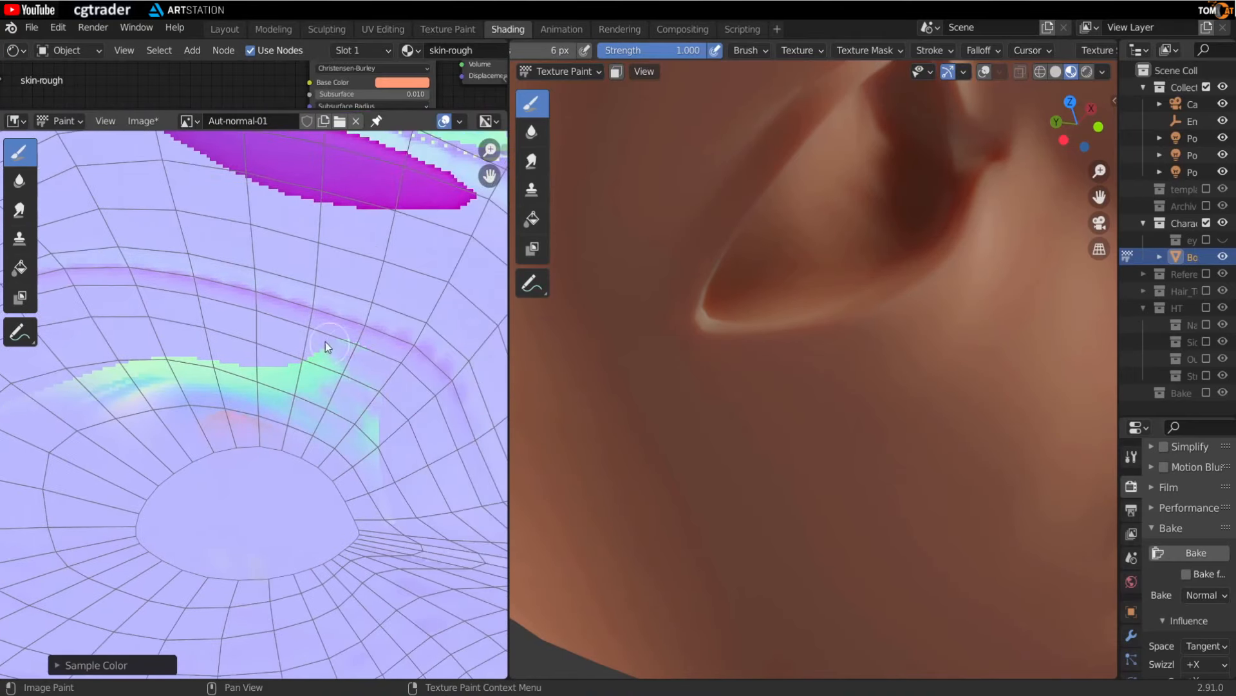
- Sample the surrounding colour and paint over the cyan and pink streak near the nostril
{"action": "middle_click_drag", "start_coordinate": [183, 431], "coordinate": [279, 470]}
{"action": "mouse_move", "coordinate": [275, 428]}
{"action": "left_mouse_down"}
{"action": "mouse_move", "coordinate": [100, 445]}
{"action": "mouse_move", "coordinate": [238, 441]}
{"action": "left_mouse_up"}
{"action": "scroll", "coordinate": [250, 405], "scroll_direction": "down", "scroll_amount": 6}
{"action": "left_click", "coordinate": [142, 121]}
{"action": "left_click", "coordinate": [172, 258]}
{"action": "scroll", "coordinate": [299, 368], "scroll_direction": "up", "scroll_amount": 6}
{"action": "mouse_move", "coordinate": [283, 361]}
{"action": "middle_mouse_down"}
{"action": "mouse_move", "coordinate": [241, 439]}
{"action": "mouse_move", "coordinate": [250, 477]}
{"action": "middle_mouse_up"}
{"action": "mouse_move", "coordinate": [187, 517]}
{"action": "left_mouse_down"}
{"action": "mouse_move", "coordinate": [358, 550]}
{"action": "mouse_move", "coordinate": [198, 513]}
{"action": "mouse_move", "coordinate": [234, 488]}
{"action": "mouse_move", "coordinate": [122, 448]}
{"action": "mouse_move", "coordinate": [157, 472]}
{"action": "left_mouse_up"}
{"action": "key", "text": "s"}
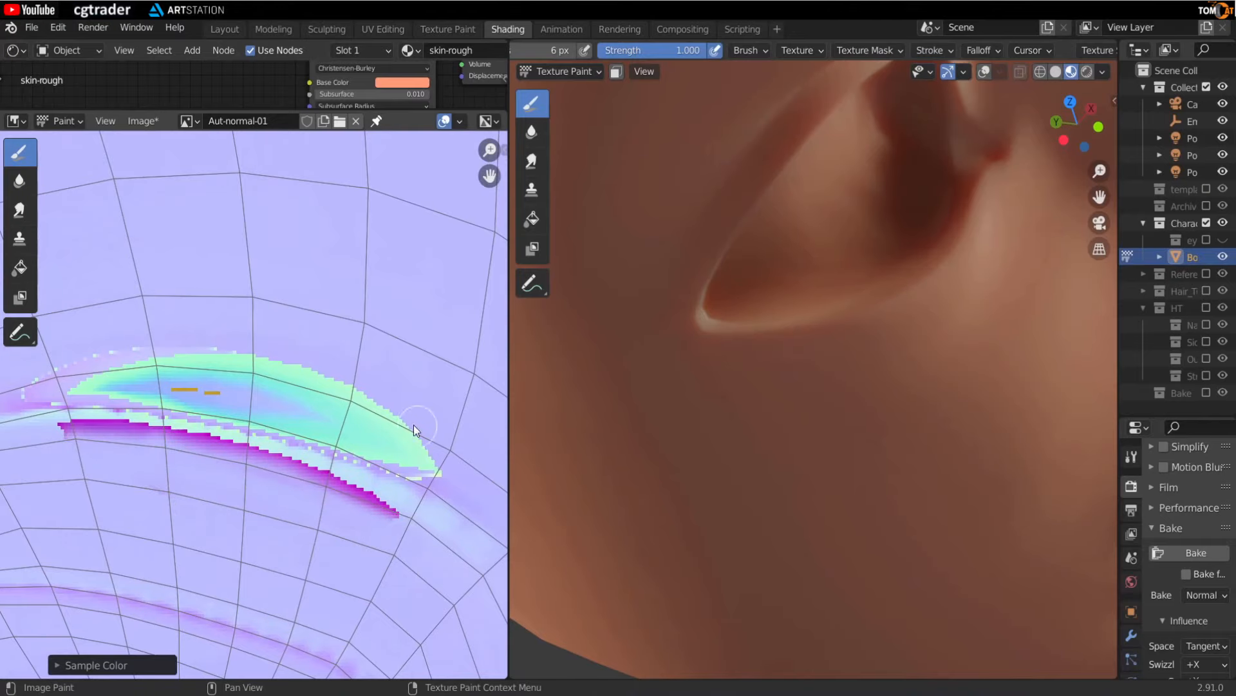
{"action": "left_click_drag", "start_coordinate": [329, 381], "coordinate": [164, 361]}
{"action": "left_click_drag", "start_coordinate": [459, 450], "coordinate": [270, 416]}
{"action": "middle_click_drag", "start_coordinate": [205, 424], "coordinate": [337, 439]}
{"action": "left_click_drag", "start_coordinate": [348, 407], "coordinate": [192, 403]}
- Switch to the Smear brush and blend the edges of the painted nostril streak
{"action": "left_click", "coordinate": [19, 211]}
{"action": "middle_click_drag", "start_coordinate": [446, 444], "coordinate": [314, 415]}
{"action": "mouse_move", "coordinate": [314, 416]}
{"action": "left_mouse_down"}
{"action": "mouse_move", "coordinate": [115, 366]}
{"action": "mouse_move", "coordinate": [381, 497]}
{"action": "left_mouse_up"}
{"action": "middle_click_drag", "start_coordinate": [381, 497], "coordinate": [433, 520]}
{"action": "left_click_drag", "start_coordinate": [348, 455], "coordinate": [190, 471]}
- Lower the Smear brush strength to 0.420 and smear the faint remaining streak
{"action": "key", "text": "n"}
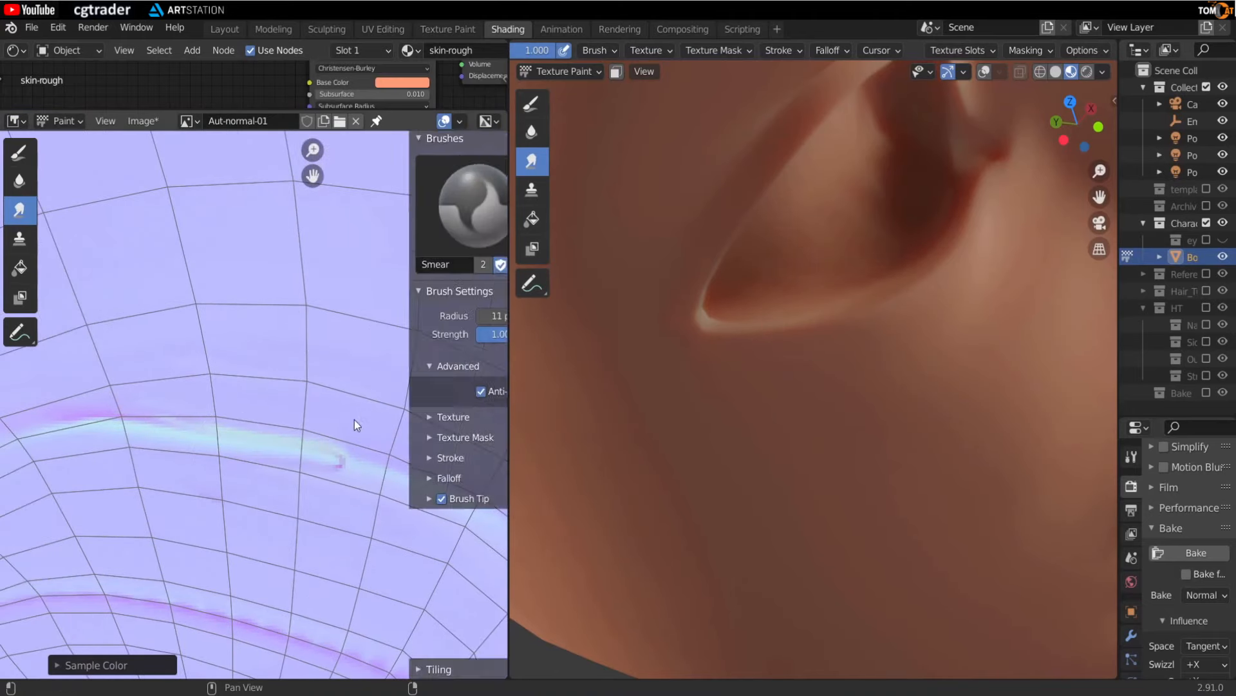
{"action": "left_click_drag", "start_coordinate": [442, 392], "coordinate": [410, 392]}
{"action": "key", "text": "n"}
{"action": "left_click_drag", "start_coordinate": [354, 461], "coordinate": [251, 456]}
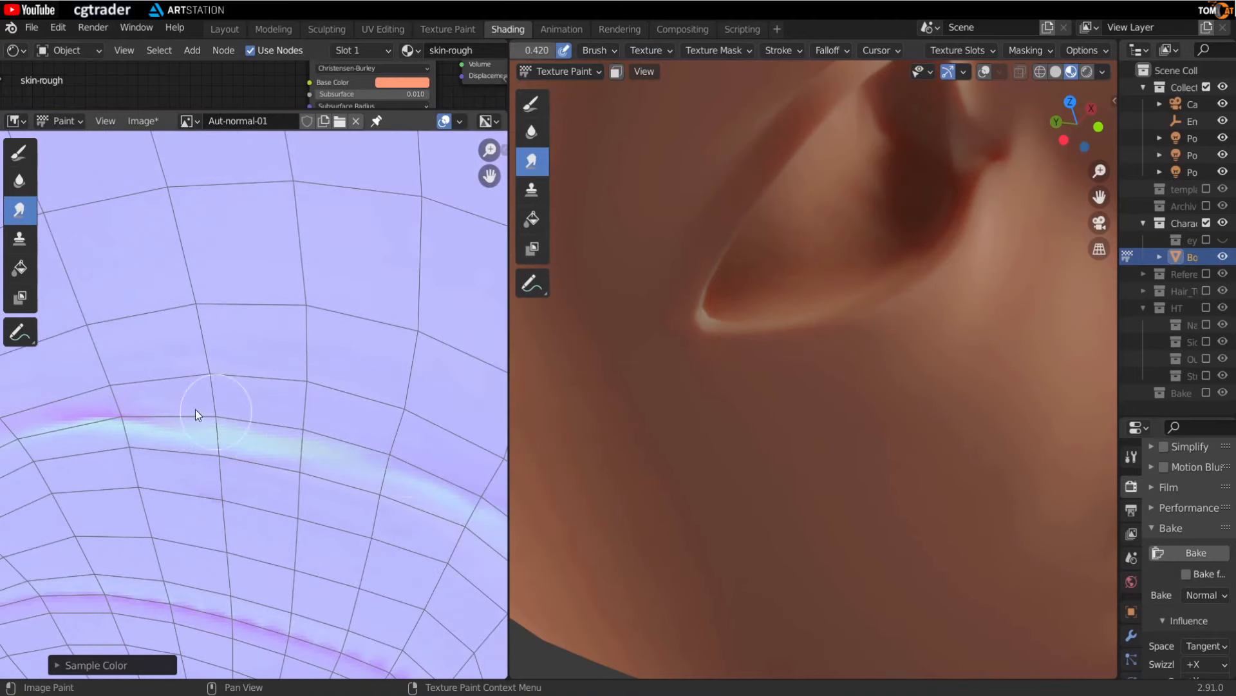
- Smear the streaks along the upper eyelid seam in the normal map image
{"action": "middle_click_drag", "start_coordinate": [650, 525], "coordinate": [549, 539]}
{"action": "scroll", "coordinate": [300, 212], "scroll_direction": "down", "scroll_amount": 3}
{"action": "middle_click_drag", "start_coordinate": [718, 334], "coordinate": [864, 323]}
{"action": "middle_click_drag", "start_coordinate": [558, 382], "coordinate": [703, 381]}
{"action": "scroll", "coordinate": [451, 418], "scroll_direction": "down", "scroll_amount": 3}
{"action": "scroll", "coordinate": [451, 406], "scroll_direction": "up", "scroll_amount": 2}
{"action": "middle_click_drag", "start_coordinate": [451, 405], "coordinate": [207, 475]}
{"action": "scroll", "coordinate": [225, 438], "scroll_direction": "up", "scroll_amount": 2}
{"action": "mouse_move", "coordinate": [188, 427]}
{"action": "left_mouse_down"}
{"action": "mouse_move", "coordinate": [170, 403]}
{"action": "mouse_move", "coordinate": [380, 345]}
{"action": "left_mouse_up"}
{"action": "middle_click_drag", "start_coordinate": [499, 351], "coordinate": [393, 364]}
{"action": "left_click_drag", "start_coordinate": [303, 366], "coordinate": [205, 386]}
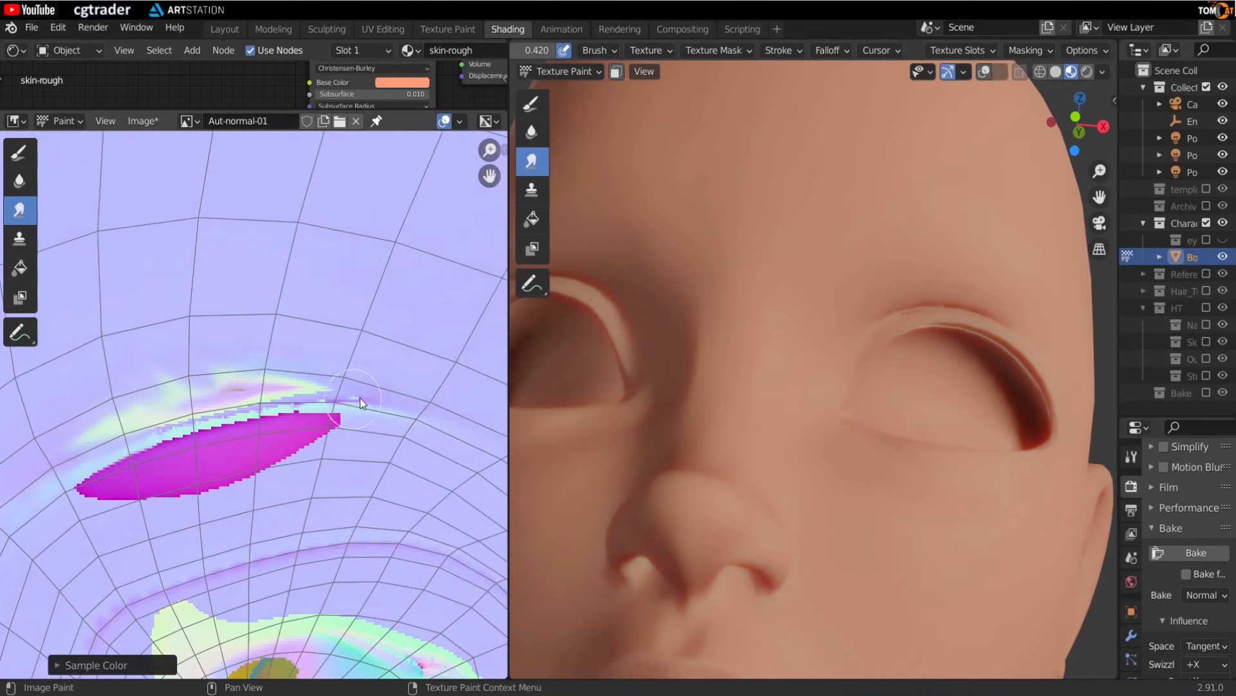
{"action": "left_click_drag", "start_coordinate": [361, 397], "coordinate": [346, 358]}
- Paint over the magenta eyelid artifact with the Draw brush and blend its edges with the Smear brush
{"action": "left_click", "coordinate": [19, 152]}
{"action": "mouse_move", "coordinate": [129, 416]}
{"action": "left_mouse_down"}
{"action": "mouse_move", "coordinate": [253, 388]}
{"action": "mouse_move", "coordinate": [180, 480]}
{"action": "mouse_move", "coordinate": [387, 427]}
{"action": "mouse_move", "coordinate": [84, 493]}
{"action": "left_mouse_up"}
{"action": "left_click", "coordinate": [19, 209]}
{"action": "mouse_move", "coordinate": [200, 425]}
{"action": "left_mouse_down"}
{"action": "mouse_move", "coordinate": [405, 393]}
{"action": "mouse_move", "coordinate": [71, 446]}
{"action": "left_mouse_up"}
{"action": "left_click", "coordinate": [19, 152]}
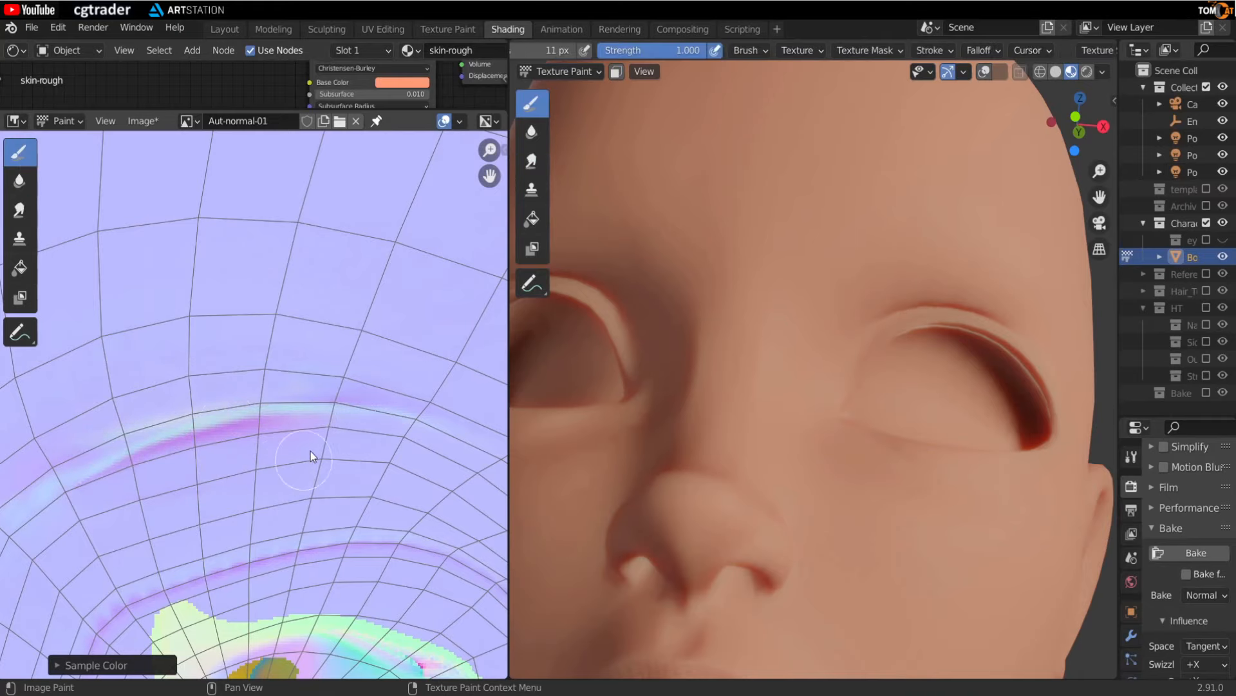
- Paint over the faint remaining eyelid streak with a small Draw brush
{"action": "middle_click_drag", "start_coordinate": [377, 381], "coordinate": [340, 309]}
{"action": "middle_click_drag", "start_coordinate": [787, 385], "coordinate": [761, 372]}
{"action": "middle_click_drag", "start_coordinate": [174, 594], "coordinate": [173, 496]}
{"action": "scroll", "coordinate": [188, 431], "scroll_direction": "up", "scroll_amount": 2}
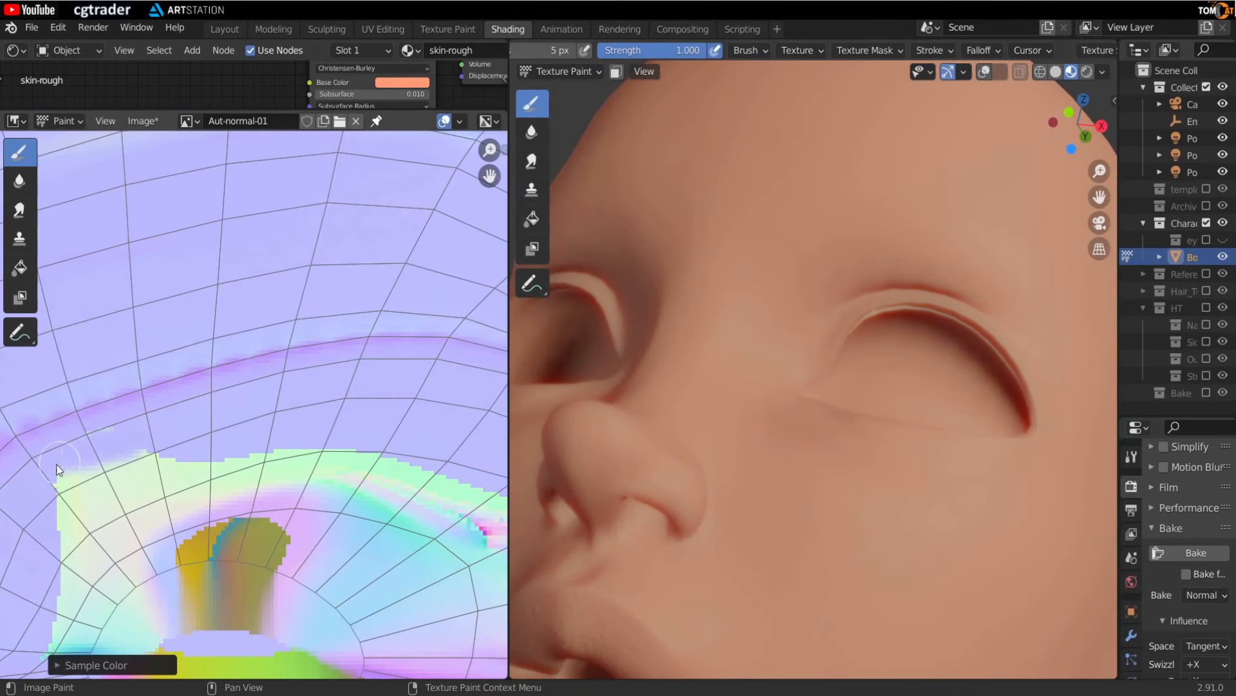
{"action": "left_click_drag", "start_coordinate": [58, 465], "coordinate": [40, 522]}
{"action": "scroll", "coordinate": [231, 618], "scroll_direction": "down", "scroll_amount": 2}
{"action": "middle_click_drag", "start_coordinate": [232, 618], "coordinate": [204, 491]}
- Enlarge the brush and paint over the colourful patch beneath the nose in the image
{"action": "key", "text": "f"}
{"action": "left_click", "coordinate": [260, 499]}
{"action": "mouse_move", "coordinate": [258, 500]}
{"action": "left_mouse_down"}
{"action": "mouse_move", "coordinate": [367, 509]}
{"action": "mouse_move", "coordinate": [331, 529]}
{"action": "mouse_move", "coordinate": [393, 432]}
{"action": "mouse_move", "coordinate": [191, 396]}
{"action": "mouse_move", "coordinate": [284, 446]}
{"action": "mouse_move", "coordinate": [361, 460]}
{"action": "left_mouse_up"}
{"action": "key", "text": "f"}
{"action": "left_click", "coordinate": [308, 530]}
{"action": "middle_click_drag", "start_coordinate": [384, 554], "coordinate": [360, 425]}
{"action": "mouse_move", "coordinate": [380, 425]}
{"action": "left_mouse_down"}
{"action": "mouse_move", "coordinate": [304, 473]}
{"action": "mouse_move", "coordinate": [132, 456]}
{"action": "left_mouse_up"}
{"action": "middle_click_drag", "start_coordinate": [132, 456], "coordinate": [267, 452]}
{"action": "mouse_move", "coordinate": [266, 452]}
{"action": "left_mouse_down"}
{"action": "mouse_move", "coordinate": [194, 431]}
{"action": "mouse_move", "coordinate": [152, 446]}
{"action": "mouse_move", "coordinate": [315, 483]}
{"action": "left_mouse_up"}
{"action": "middle_click_drag", "start_coordinate": [435, 486], "coordinate": [361, 474]}
{"action": "mouse_move", "coordinate": [361, 475]}
{"action": "left_mouse_down"}
{"action": "mouse_move", "coordinate": [429, 395]}
{"action": "mouse_move", "coordinate": [309, 500]}
{"action": "mouse_move", "coordinate": [371, 464]}
{"action": "mouse_move", "coordinate": [203, 499]}
{"action": "left_mouse_up"}
{"action": "middle_click_drag", "start_coordinate": [203, 500], "coordinate": [347, 505]}
{"action": "left_click_drag", "start_coordinate": [354, 514], "coordinate": [258, 498]}
{"action": "middle_click_drag", "start_coordinate": [145, 476], "coordinate": [270, 508]}
- Keep painting over the leftover coloured edges of the nostril UV shells
{"action": "scroll", "coordinate": [271, 508], "scroll_direction": "up", "scroll_amount": 2}
{"action": "mouse_move", "coordinate": [316, 523]}
{"action": "left_mouse_down"}
{"action": "mouse_move", "coordinate": [231, 532]}
{"action": "mouse_move", "coordinate": [192, 514]}
{"action": "left_mouse_up"}
{"action": "left_click_drag", "start_coordinate": [322, 427], "coordinate": [460, 527]}
{"action": "mouse_move", "coordinate": [457, 412]}
{"action": "middle_mouse_down"}
{"action": "mouse_move", "coordinate": [298, 555]}
{"action": "mouse_move", "coordinate": [293, 399]}
{"action": "middle_mouse_up"}
{"action": "scroll", "coordinate": [787, 401], "scroll_direction": "down", "scroll_amount": 2}
{"action": "mouse_move", "coordinate": [787, 401]}
{"action": "middle_mouse_down"}
{"action": "mouse_move", "coordinate": [816, 415]}
{"action": "mouse_move", "coordinate": [804, 403]}
{"action": "mouse_move", "coordinate": [821, 404]}
{"action": "middle_mouse_up"}
{"action": "scroll", "coordinate": [803, 403], "scroll_direction": "down", "scroll_amount": 2}
{"action": "scroll", "coordinate": [820, 404], "scroll_direction": "down", "scroll_amount": 1}
{"action": "scroll", "coordinate": [264, 425], "scroll_direction": "down", "scroll_amount": 3}
{"action": "scroll", "coordinate": [278, 469], "scroll_direction": "down", "scroll_amount": 4}
{"action": "middle_click_drag", "start_coordinate": [174, 631], "coordinate": [226, 467]}
{"action": "scroll", "coordinate": [222, 368], "scroll_direction": "up", "scroll_amount": 6}
{"action": "scroll", "coordinate": [255, 399], "scroll_direction": "down", "scroll_amount": 8}
{"action": "scroll", "coordinate": [240, 391], "scroll_direction": "down", "scroll_amount": 1}
{"action": "middle_click_drag", "start_coordinate": [193, 412], "coordinate": [278, 490]}
{"action": "scroll", "coordinate": [309, 319], "scroll_direction": "up", "scroll_amount": 2}
- Sample a colour from the hand in the 3D view
{"action": "scroll", "coordinate": [804, 317], "scroll_direction": "up", "scroll_amount": 2}
{"action": "mouse_move", "coordinate": [776, 354]}
{"action": "middle_mouse_down"}
{"action": "mouse_move", "coordinate": [803, 317]}
{"action": "mouse_move", "coordinate": [827, 384]}
{"action": "mouse_move", "coordinate": [812, 396]}
{"action": "mouse_move", "coordinate": [803, 382]}
{"action": "mouse_move", "coordinate": [787, 409]}
{"action": "mouse_move", "coordinate": [867, 407]}
{"action": "mouse_move", "coordinate": [676, 473]}
{"action": "mouse_move", "coordinate": [744, 377]}
{"action": "mouse_move", "coordinate": [795, 407]}
{"action": "mouse_move", "coordinate": [738, 261]}
{"action": "mouse_move", "coordinate": [793, 300]}
{"action": "mouse_move", "coordinate": [681, 331]}
{"action": "mouse_move", "coordinate": [892, 322]}
{"action": "mouse_move", "coordinate": [822, 374]}
{"action": "mouse_move", "coordinate": [744, 377]}
{"action": "mouse_move", "coordinate": [780, 503]}
{"action": "mouse_move", "coordinate": [748, 463]}
{"action": "mouse_move", "coordinate": [740, 532]}
{"action": "mouse_move", "coordinate": [717, 389]}
{"action": "mouse_move", "coordinate": [771, 419]}
{"action": "mouse_move", "coordinate": [742, 525]}
{"action": "mouse_move", "coordinate": [771, 525]}
{"action": "mouse_move", "coordinate": [695, 327]}
{"action": "mouse_move", "coordinate": [820, 320]}
{"action": "mouse_move", "coordinate": [693, 581]}
{"action": "mouse_move", "coordinate": [674, 409]}
{"action": "mouse_move", "coordinate": [1008, 484]}
{"action": "mouse_move", "coordinate": [849, 467]}
{"action": "mouse_move", "coordinate": [805, 366]}
{"action": "mouse_move", "coordinate": [822, 269]}
{"action": "mouse_move", "coordinate": [952, 445]}
{"action": "mouse_move", "coordinate": [953, 276]}
{"action": "mouse_move", "coordinate": [864, 260]}
{"action": "mouse_move", "coordinate": [898, 318]}
{"action": "mouse_move", "coordinate": [832, 407]}
{"action": "mouse_move", "coordinate": [937, 342]}
{"action": "mouse_move", "coordinate": [841, 407]}
{"action": "mouse_move", "coordinate": [925, 311]}
{"action": "middle_mouse_up"}
{"action": "scroll", "coordinate": [709, 498], "scroll_direction": "up", "scroll_amount": 2}
{"action": "scroll", "coordinate": [742, 525], "scroll_direction": "up", "scroll_amount": 2}
{"action": "scroll", "coordinate": [952, 441], "scroll_direction": "up", "scroll_amount": 3}
{"action": "scroll", "coordinate": [864, 261], "scroll_direction": "up", "scroll_amount": 2}
{"action": "key", "text": "s"}
{"action": "left_click", "coordinate": [940, 333]}
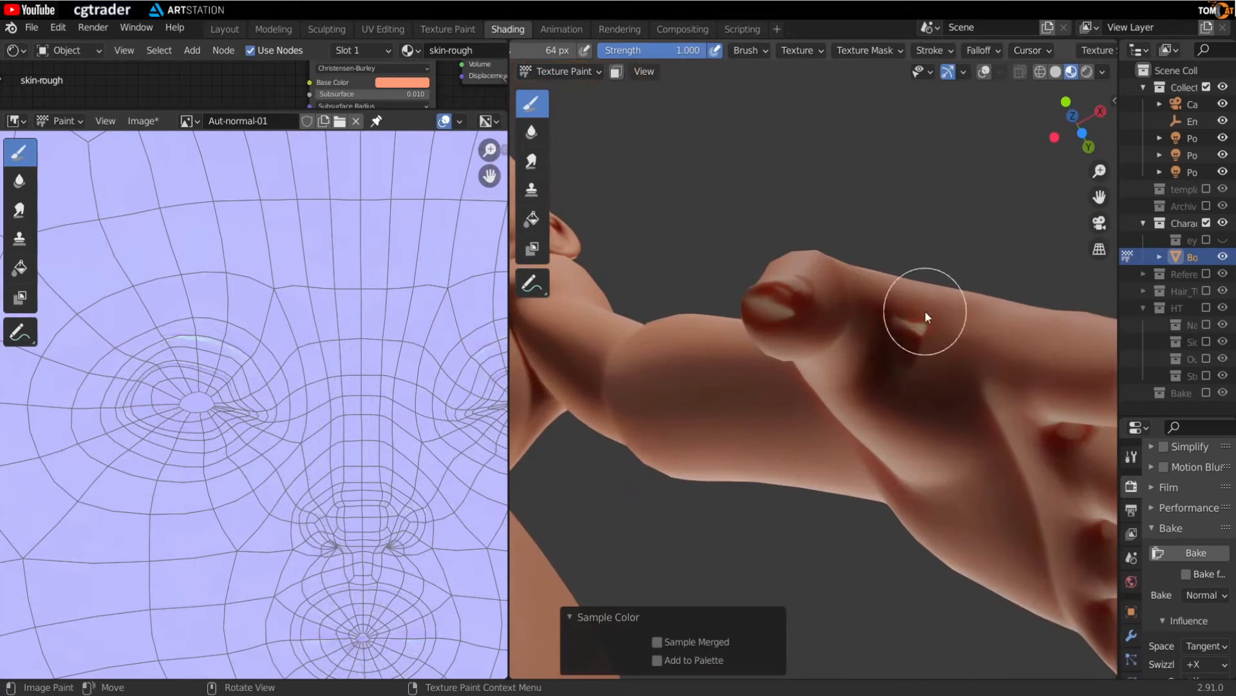
- Set the brush radius to 216 px and paint over the coloured fingertip artifacts on the hand UV shells
{"action": "middle_click_drag", "start_coordinate": [863, 377], "coordinate": [761, 288]}
{"action": "scroll", "coordinate": [764, 315], "scroll_direction": "up", "scroll_amount": 3}
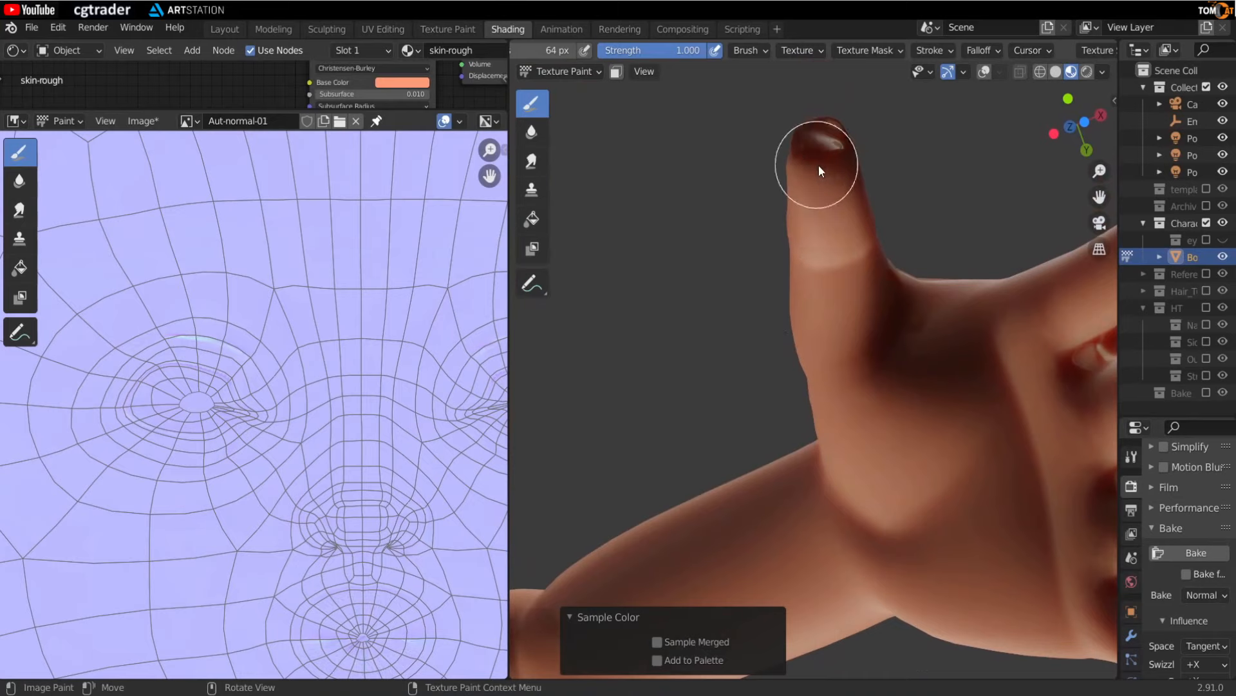
{"action": "scroll", "coordinate": [419, 481], "scroll_direction": "down", "scroll_amount": 5}
{"action": "scroll", "coordinate": [308, 499], "scroll_direction": "up", "scroll_amount": 4}
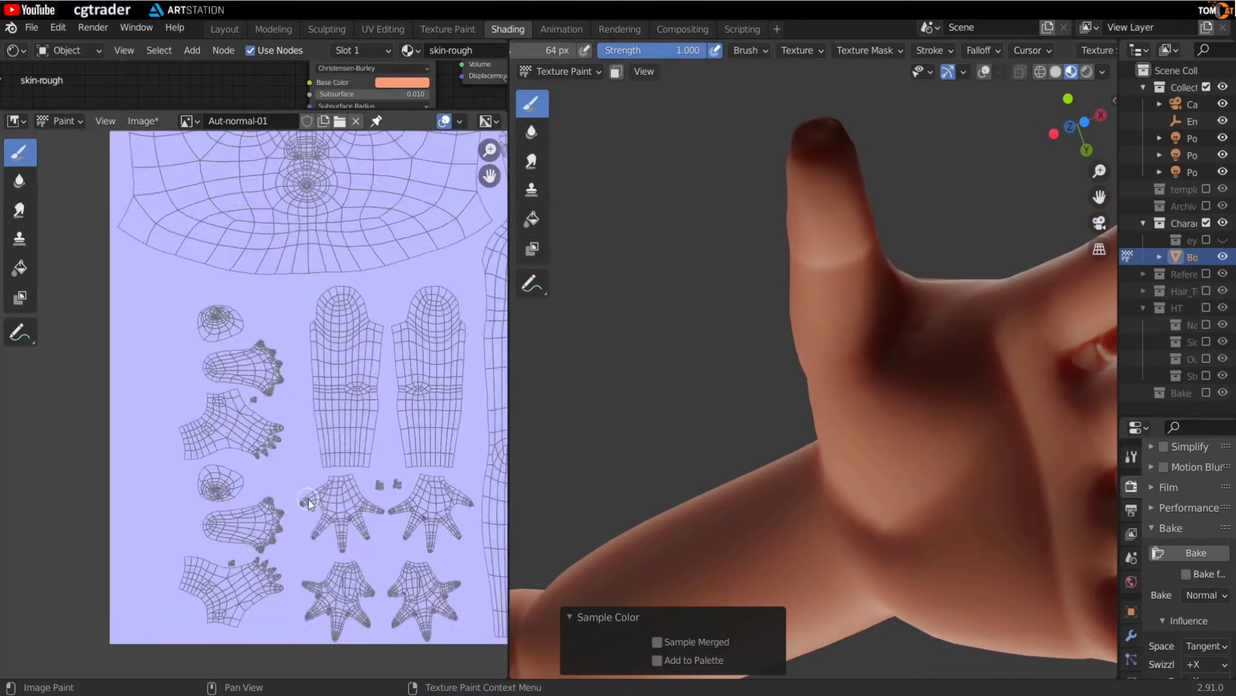
{"action": "scroll", "coordinate": [284, 479], "scroll_direction": "up", "scroll_amount": 3}
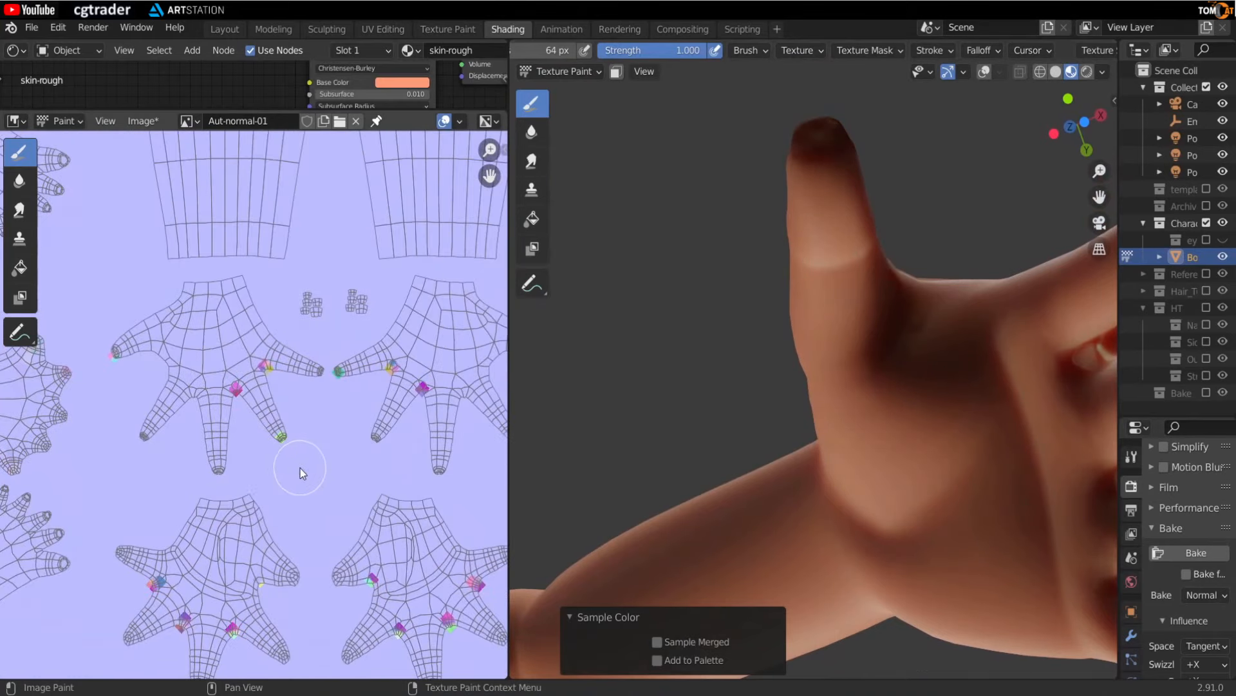
{"action": "scroll", "coordinate": [305, 472], "scroll_direction": "down", "scroll_amount": 2}
{"action": "key", "text": "f"}
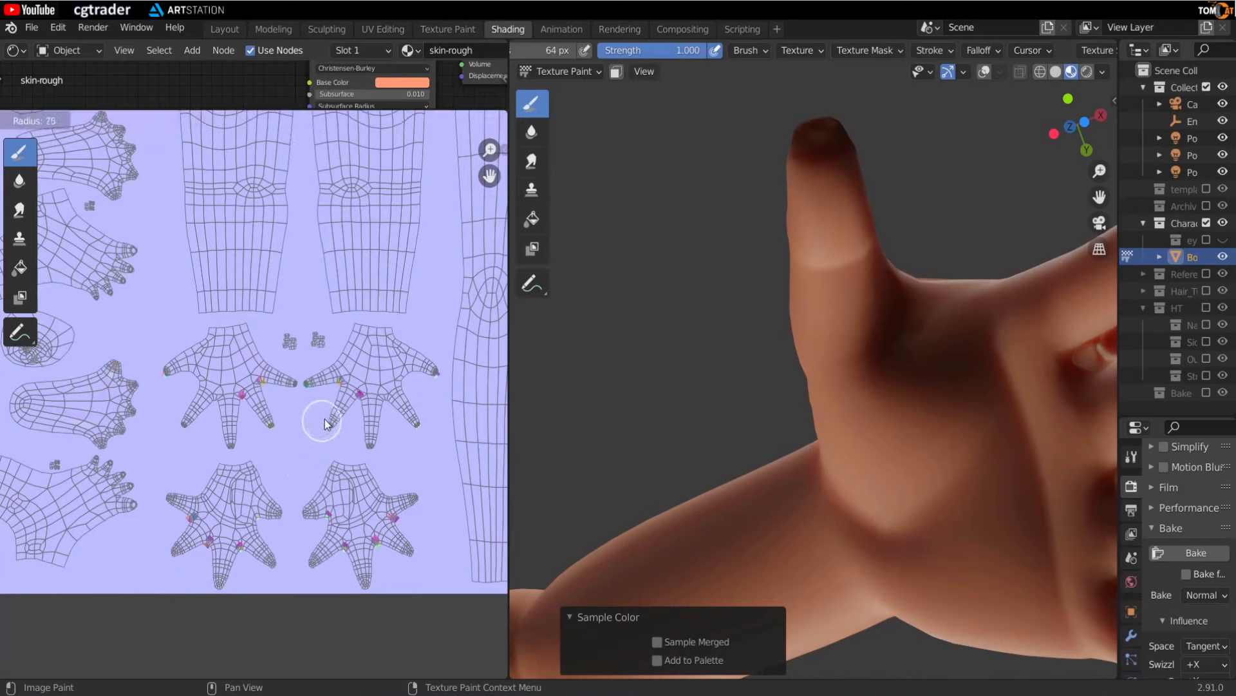
{"action": "left_click", "coordinate": [395, 350]}
{"action": "key", "text": "s"}
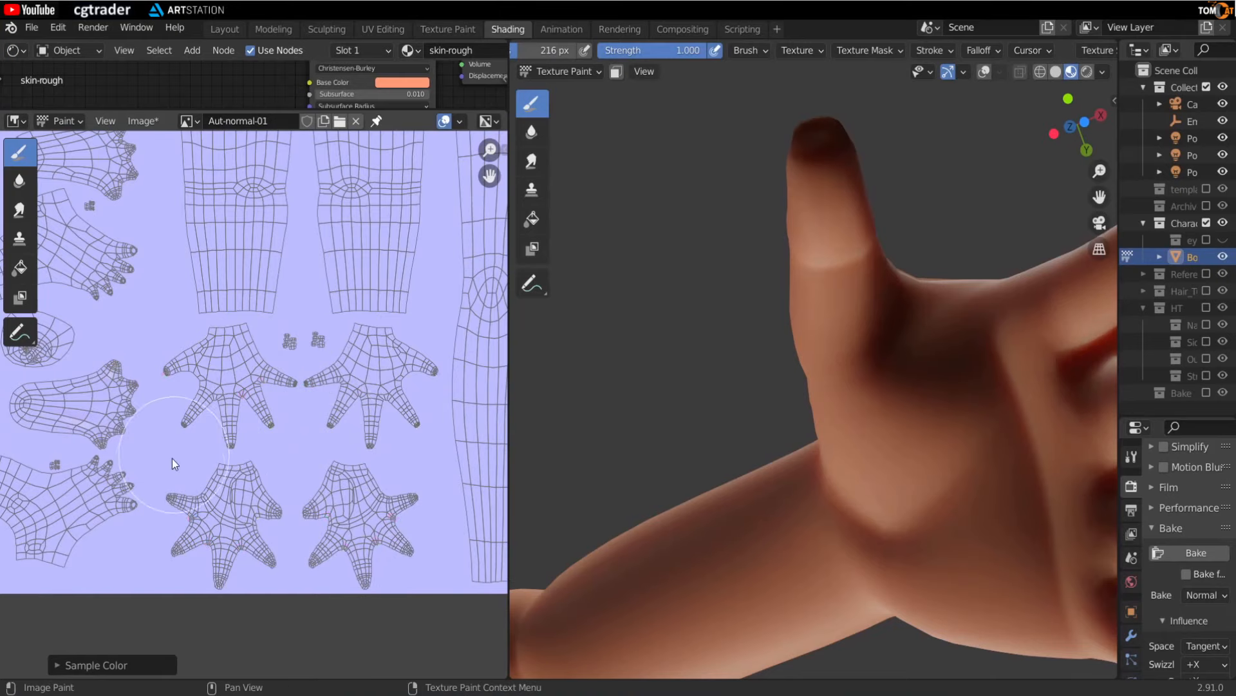
{"action": "middle_click_drag", "start_coordinate": [106, 485], "coordinate": [345, 493]}
- Paint over the remaining hand and foot UV shells in the image
{"action": "scroll", "coordinate": [345, 493], "scroll_direction": "up", "scroll_amount": 2}
{"action": "middle_click_drag", "start_coordinate": [308, 351], "coordinate": [256, 445]}
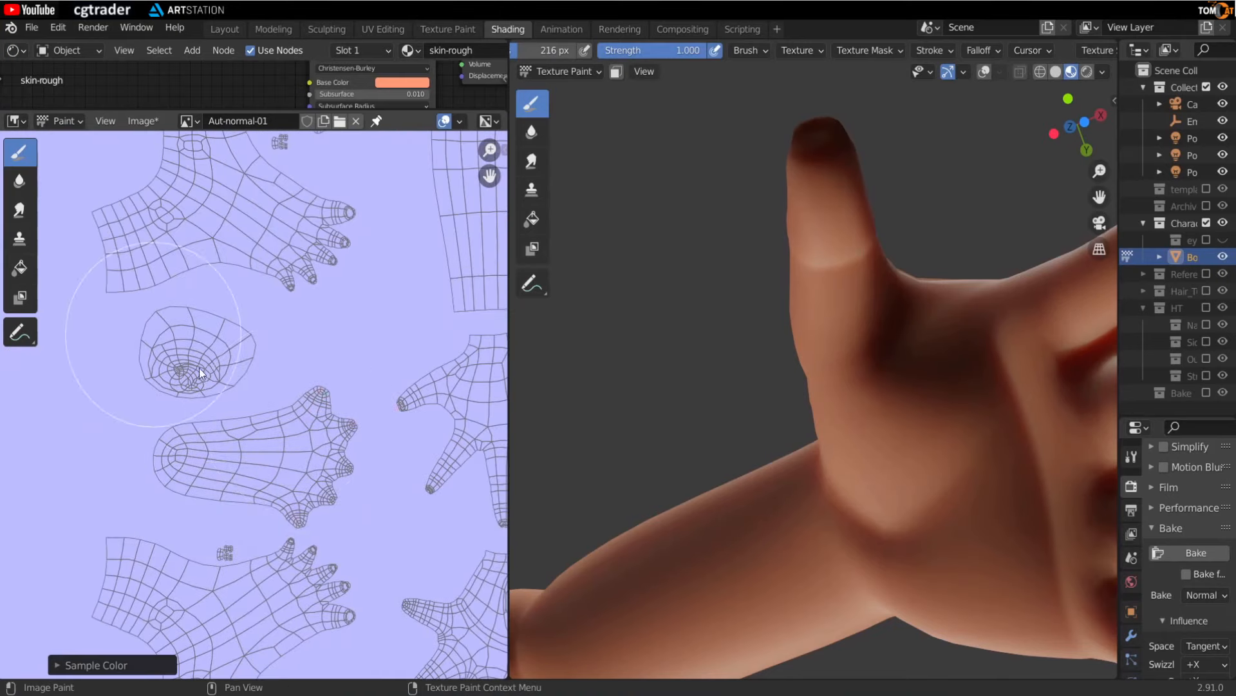
{"action": "scroll", "coordinate": [155, 342], "scroll_direction": "down", "scroll_amount": 2}
{"action": "middle_click_drag", "start_coordinate": [241, 293], "coordinate": [268, 441]}
{"action": "scroll", "coordinate": [432, 339], "scroll_direction": "down", "scroll_amount": 3}
{"action": "middle_click_drag", "start_coordinate": [473, 351], "coordinate": [306, 435]}
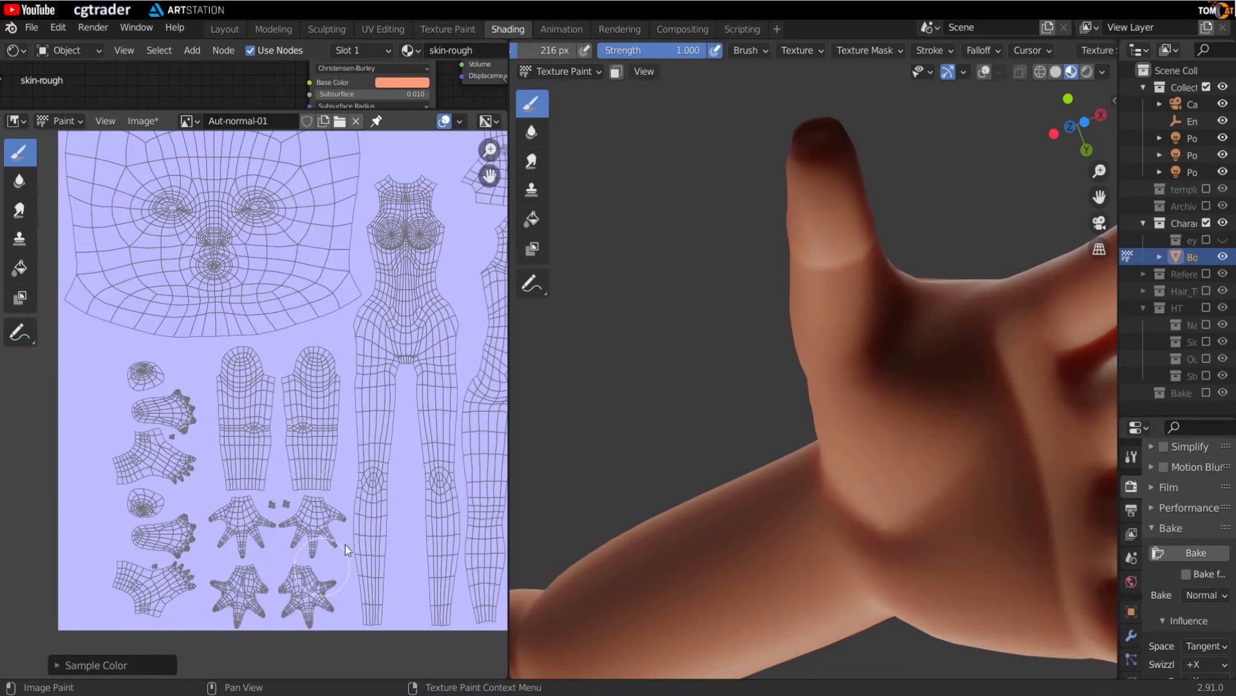
{"action": "middle_click_drag", "start_coordinate": [227, 342], "coordinate": [230, 474]}
{"action": "scroll", "coordinate": [231, 408], "scroll_direction": "up", "scroll_amount": 4}
{"action": "middle_click_drag", "start_coordinate": [231, 408], "coordinate": [293, 509]}
{"action": "middle_click_drag", "start_coordinate": [292, 509], "coordinate": [234, 423]}
- Inspect the head in the 3D view for remaining seam artifacts
{"action": "scroll", "coordinate": [258, 508], "scroll_direction": "up", "scroll_amount": 3}
{"action": "scroll", "coordinate": [221, 466], "scroll_direction": "down", "scroll_amount": 2}
{"action": "scroll", "coordinate": [676, 386], "scroll_direction": "down", "scroll_amount": 4}
{"action": "middle_click_drag", "start_coordinate": [676, 387], "coordinate": [821, 438]}
{"action": "middle_click_drag", "start_coordinate": [822, 245], "coordinate": [822, 451], "text": "shift"}
{"action": "middle_click_drag", "start_coordinate": [822, 450], "coordinate": [771, 404]}
{"action": "scroll", "coordinate": [844, 397], "scroll_direction": "up", "scroll_amount": 5}
{"action": "scroll", "coordinate": [804, 454], "scroll_direction": "down", "scroll_amount": 3}
{"action": "scroll", "coordinate": [803, 451], "scroll_direction": "down", "scroll_amount": 2}
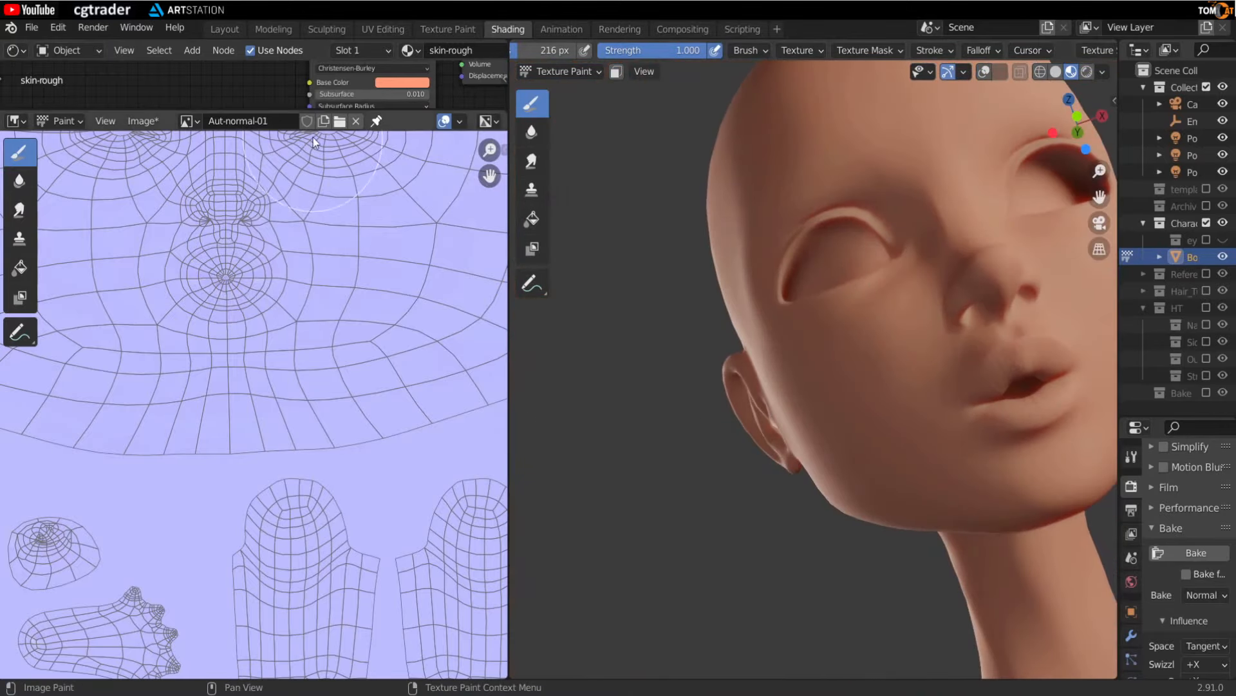
- Shrink the image editor to reveal the shader nodes and inspect the chin and neck
{"action": "left_click_drag", "start_coordinate": [313, 113], "coordinate": [313, 467]}
{"action": "middle_click_drag", "start_coordinate": [762, 400], "coordinate": [701, 405]}
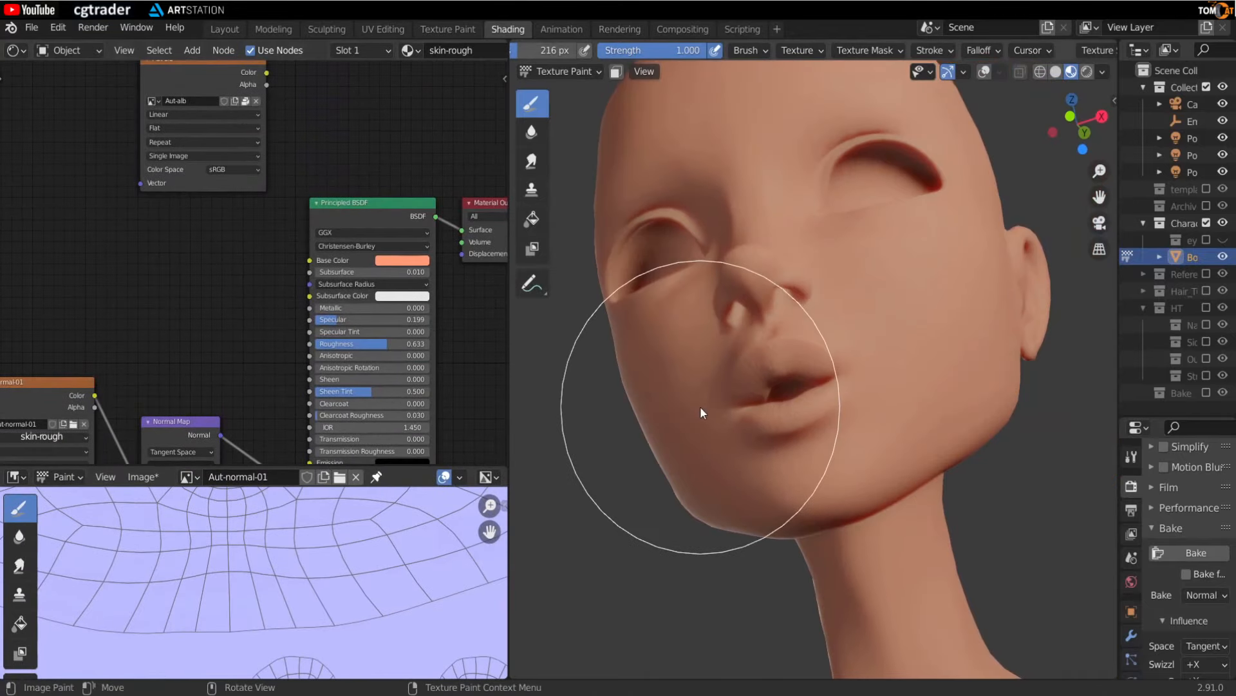
{"action": "scroll", "coordinate": [325, 311], "scroll_direction": "up", "scroll_amount": 2}
{"action": "left_click_drag", "start_coordinate": [333, 292], "coordinate": [309, 293]}
{"action": "scroll", "coordinate": [791, 454], "scroll_direction": "up", "scroll_amount": 4}
{"action": "middle_click_drag", "start_coordinate": [791, 453], "coordinate": [840, 380]}
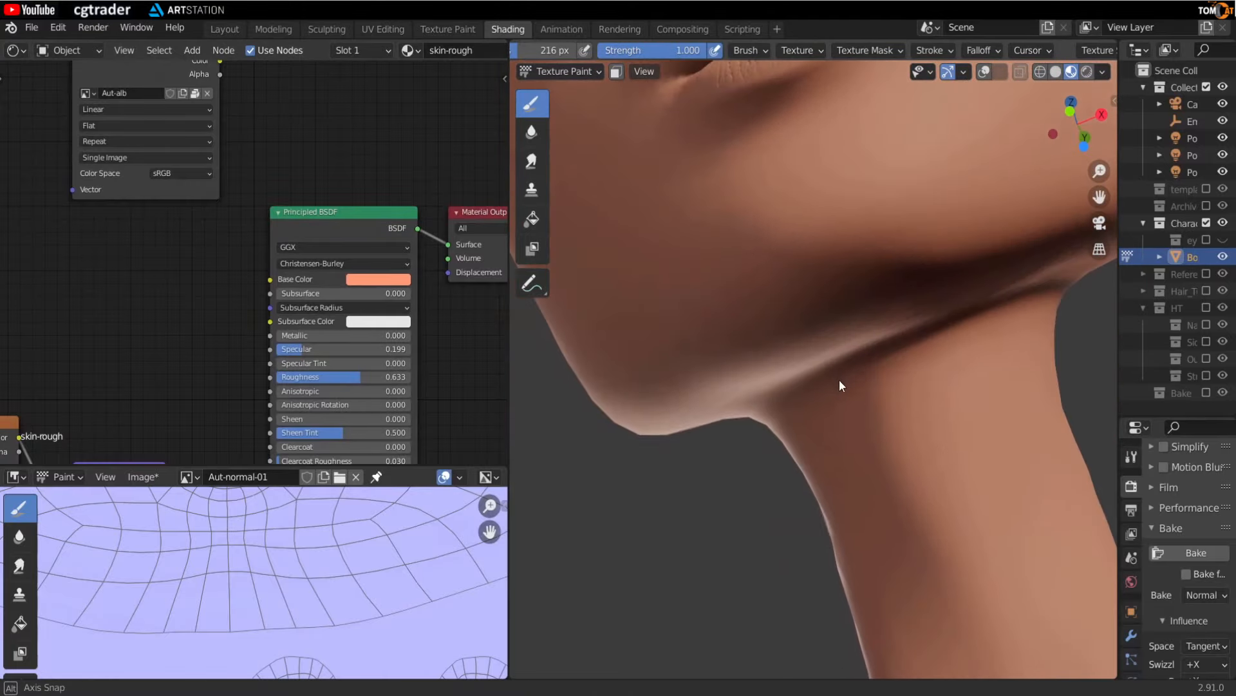
{"action": "key", "text": "Tab"}
{"action": "mouse_move", "coordinate": [690, 231]}
{"action": "middle_mouse_down"}
{"action": "mouse_move", "coordinate": [734, 303]}
{"action": "mouse_move", "coordinate": [872, 303]}
{"action": "mouse_move", "coordinate": [786, 342]}
{"action": "mouse_move", "coordinate": [820, 361]}
{"action": "mouse_move", "coordinate": [796, 333]}
{"action": "mouse_move", "coordinate": [795, 361]}
{"action": "mouse_move", "coordinate": [829, 373]}
{"action": "mouse_move", "coordinate": [861, 356]}
{"action": "middle_mouse_up"}
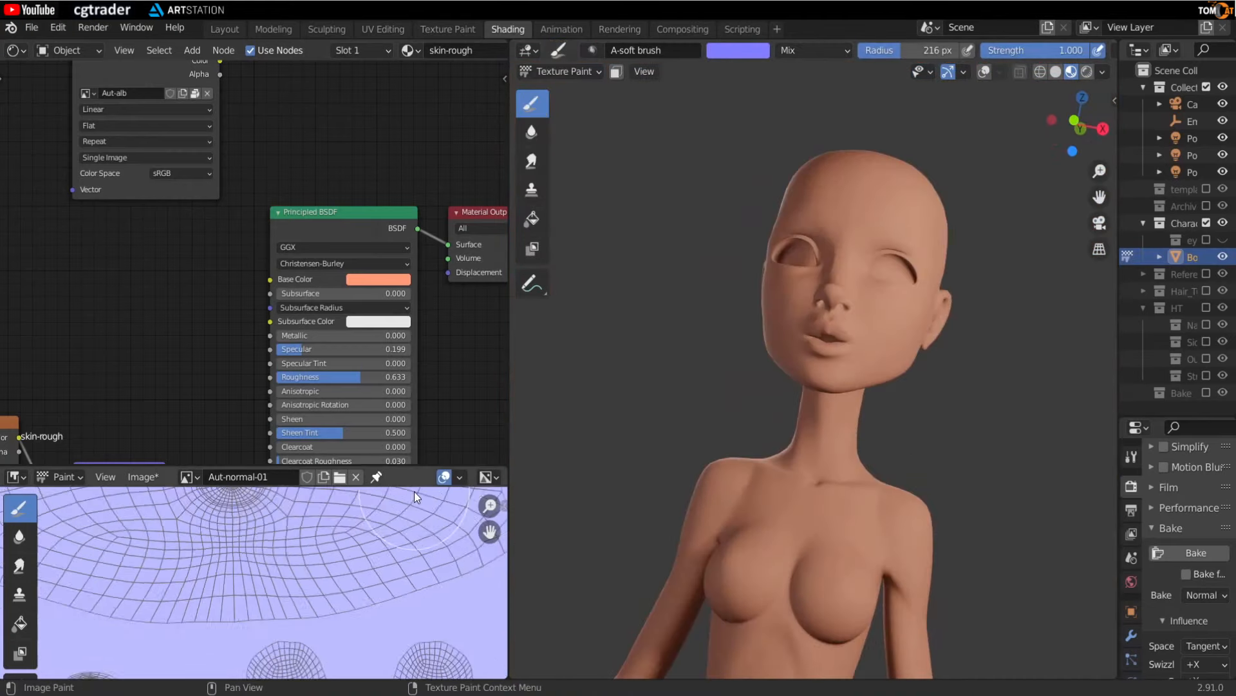
{"action": "scroll", "coordinate": [415, 492], "scroll_direction": "down", "scroll_amount": 3}
- Enlarge the image editor and paint over the seam artifacts under the chin and neck
{"action": "left_click_drag", "start_coordinate": [390, 469], "coordinate": [391, 70]}
{"action": "middle_click_drag", "start_coordinate": [220, 644], "coordinate": [301, 481]}
{"action": "scroll", "coordinate": [244, 399], "scroll_direction": "up", "scroll_amount": 1}
{"action": "scroll", "coordinate": [187, 492], "scroll_direction": "up", "scroll_amount": 6}
{"action": "scroll", "coordinate": [279, 516], "scroll_direction": "down", "scroll_amount": 3}
{"action": "middle_click_drag", "start_coordinate": [341, 213], "coordinate": [230, 522]}
{"action": "middle_click_drag", "start_coordinate": [72, 213], "coordinate": [156, 400]}
{"action": "middle_click_drag", "start_coordinate": [496, 507], "coordinate": [373, 450]}
{"action": "scroll", "coordinate": [373, 450], "scroll_direction": "down", "scroll_amount": 3}
{"action": "middle_click_drag", "start_coordinate": [284, 600], "coordinate": [261, 574]}
{"action": "scroll", "coordinate": [796, 380], "scroll_direction": "up", "scroll_amount": 2}
{"action": "mouse_move", "coordinate": [796, 377]}
{"action": "middle_mouse_down"}
{"action": "mouse_move", "coordinate": [795, 407]}
{"action": "mouse_move", "coordinate": [795, 386]}
{"action": "middle_mouse_up"}
{"action": "scroll", "coordinate": [795, 385], "scroll_direction": "up", "scroll_amount": 1}
{"action": "left_click_drag", "start_coordinate": [368, 69], "coordinate": [328, 552]}
{"action": "scroll", "coordinate": [306, 361], "scroll_direction": "up", "scroll_amount": 1}
- Set the Principled BSDF Subsurface value to 0.01
{"action": "left_click", "coordinate": [320, 340]}
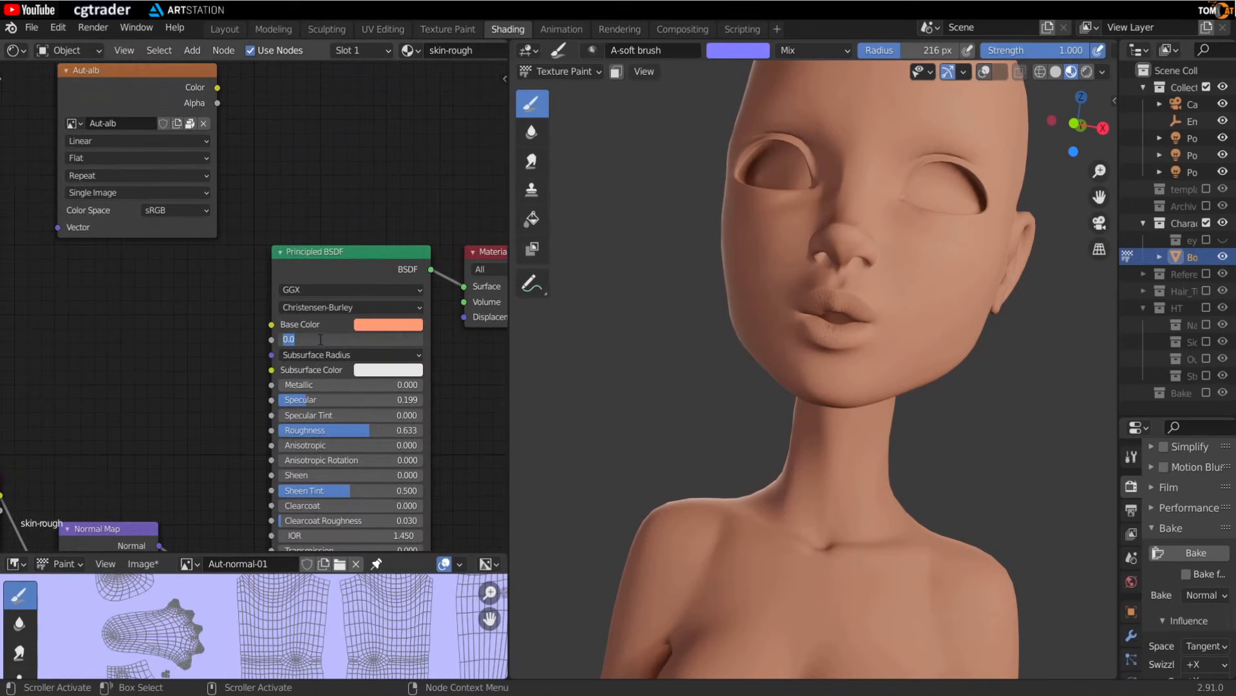
{"action": "key", "text": "Return"}
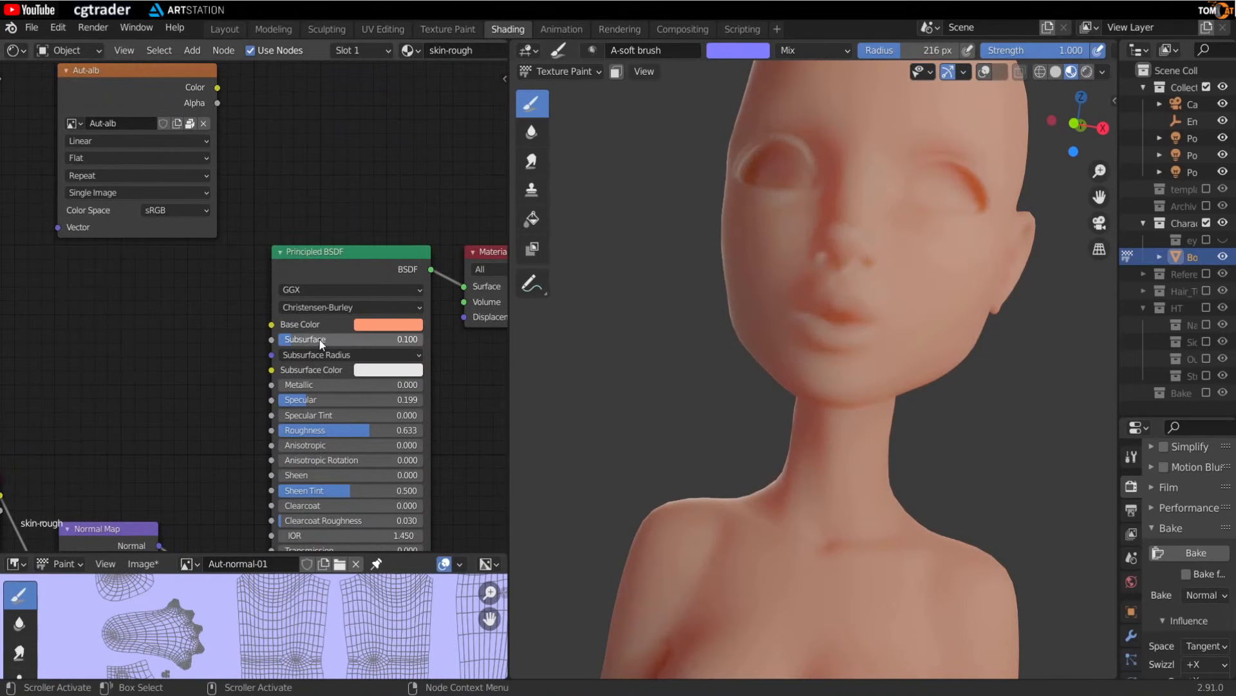
{"action": "left_click", "coordinate": [320, 340]}
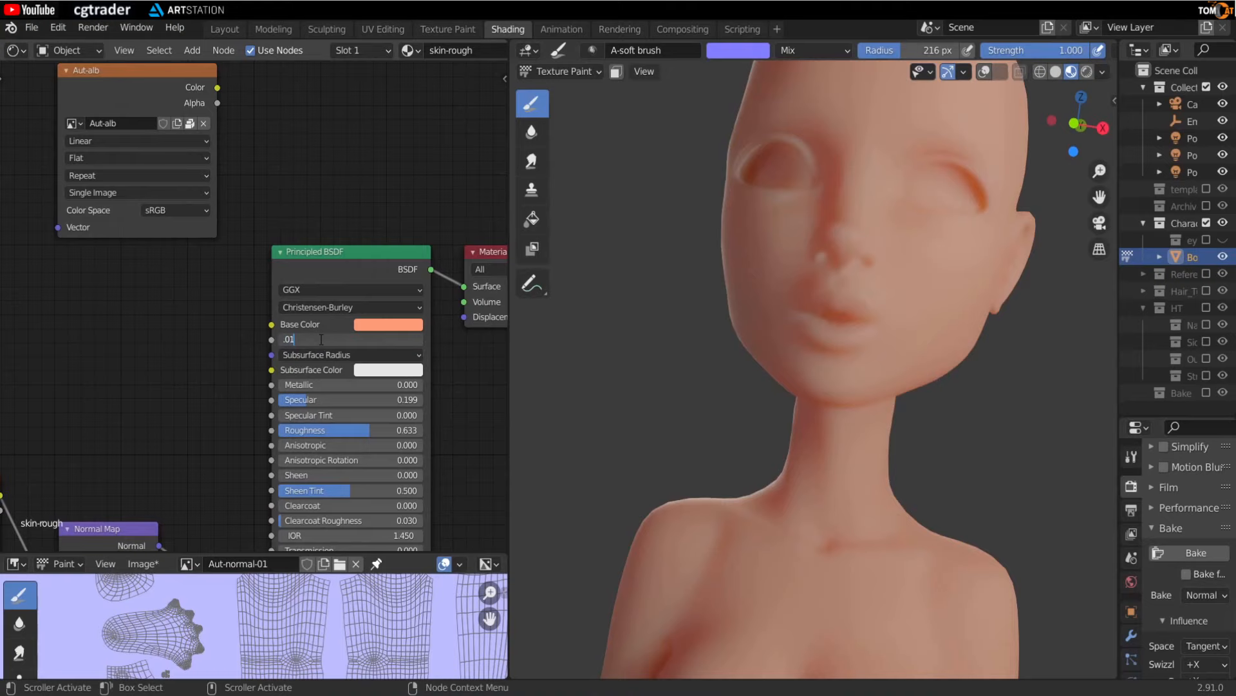
{"action": "type", "text": ".01"}
{"action": "key", "text": "Return"}
- Connect the Aut-alb texture's Color output to the Principled BSDF Base Color
{"action": "middle_click_drag", "start_coordinate": [321, 340], "coordinate": [340, 366]}
{"action": "left_click_drag", "start_coordinate": [236, 114], "coordinate": [291, 350]}
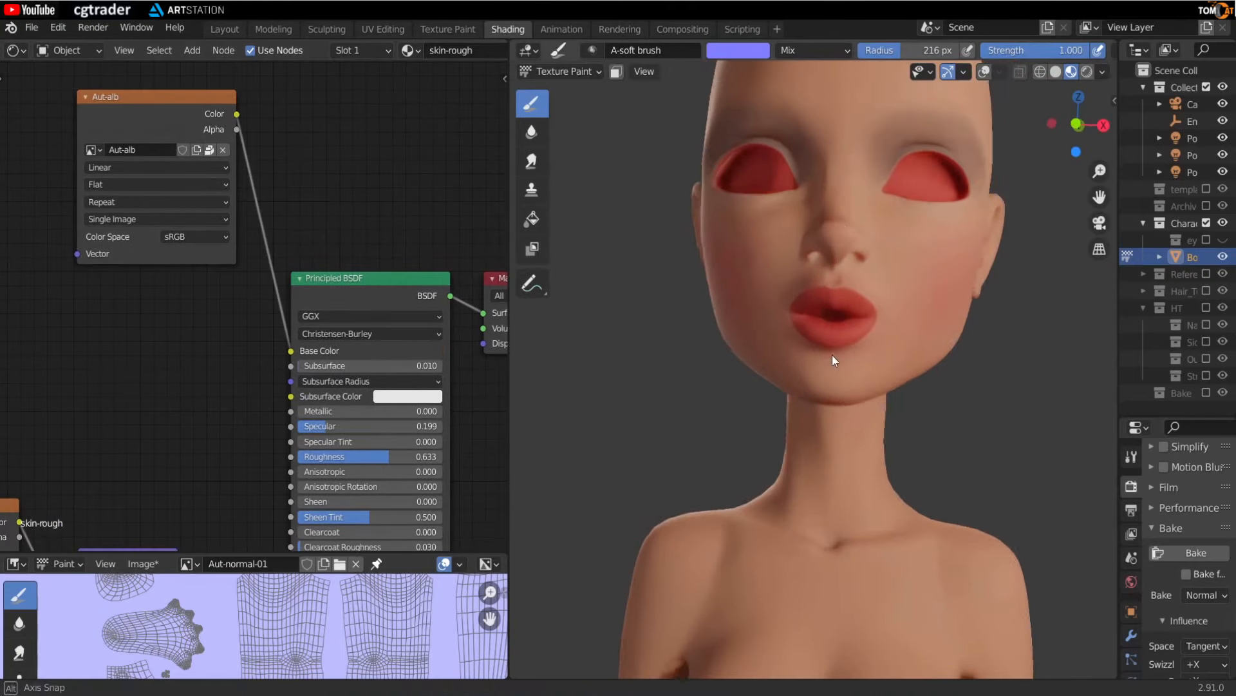
{"action": "scroll", "coordinate": [718, 342], "scroll_direction": "up", "scroll_amount": 8}
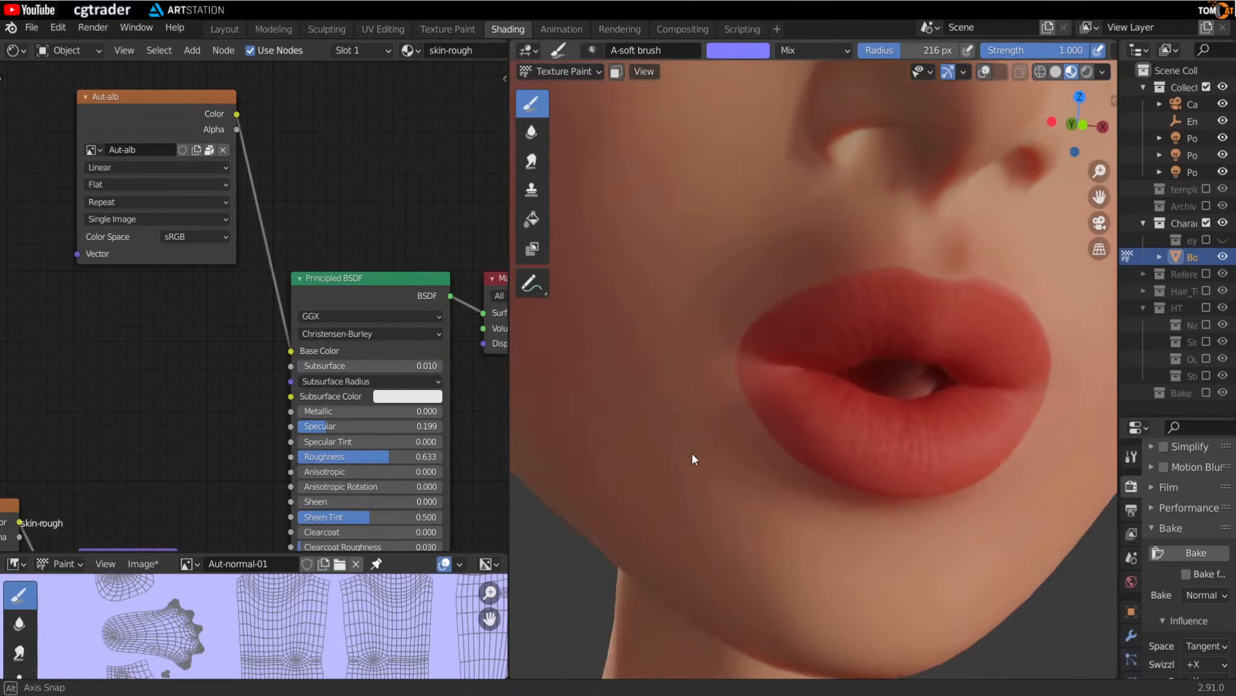
- Save the edited Aut-normal-01 image
{"action": "scroll", "coordinate": [692, 458], "scroll_direction": "down", "scroll_amount": 3}
{"action": "scroll", "coordinate": [401, 461], "scroll_direction": "down", "scroll_amount": 3}
{"action": "left_click_drag", "start_coordinate": [242, 553], "coordinate": [175, 173]}
{"action": "left_click", "coordinate": [145, 181]}
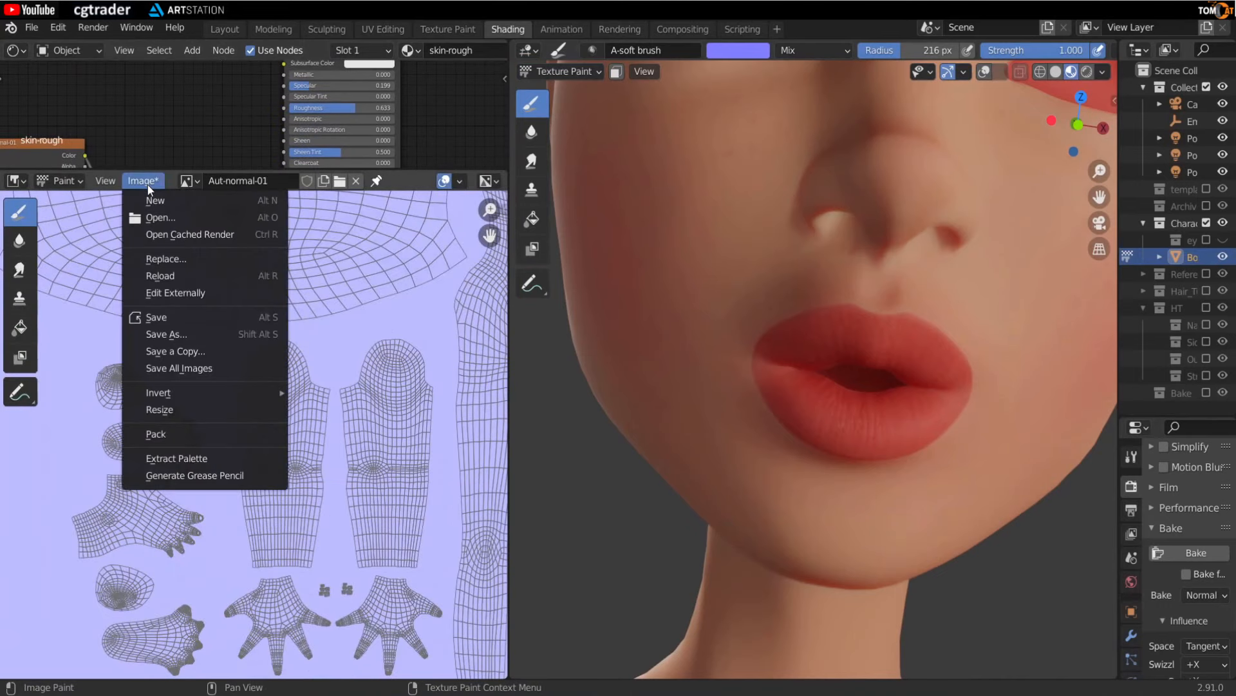
{"action": "left_click", "coordinate": [157, 316]}
- Show the eyelashes and the HT hair collection in the viewport
{"action": "scroll", "coordinate": [774, 265], "scroll_direction": "down", "scroll_amount": 4}
{"action": "mouse_move", "coordinate": [774, 265]}
{"action": "middle_mouse_down"}
{"action": "mouse_move", "coordinate": [656, 376]}
{"action": "mouse_move", "coordinate": [717, 367]}
{"action": "mouse_move", "coordinate": [733, 333]}
{"action": "middle_mouse_up"}
{"action": "mouse_move", "coordinate": [729, 413]}
{"action": "middle_mouse_down"}
{"action": "mouse_move", "coordinate": [824, 347]}
{"action": "mouse_move", "coordinate": [630, 323]}
{"action": "mouse_move", "coordinate": [778, 305]}
{"action": "middle_mouse_up"}
{"action": "scroll", "coordinate": [825, 347], "scroll_direction": "up", "scroll_amount": 3}
{"action": "scroll", "coordinate": [778, 305], "scroll_direction": "down", "scroll_amount": 2}
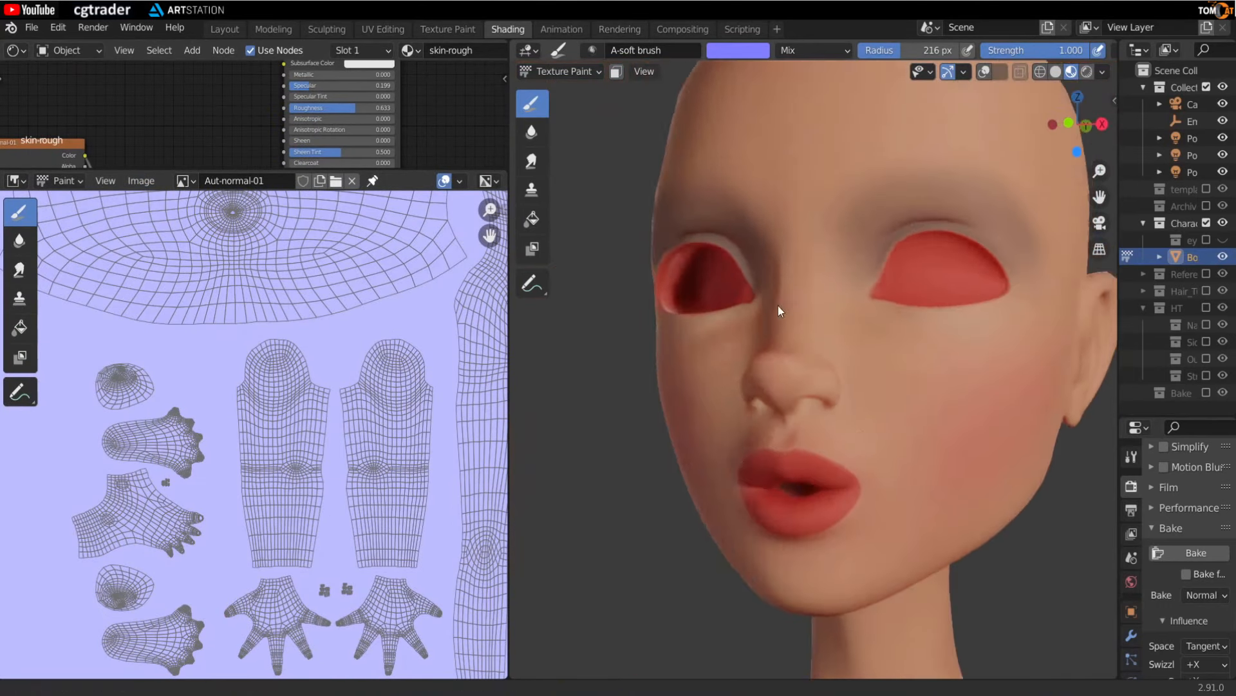
{"action": "scroll", "coordinate": [778, 305], "scroll_direction": "down", "scroll_amount": 3}
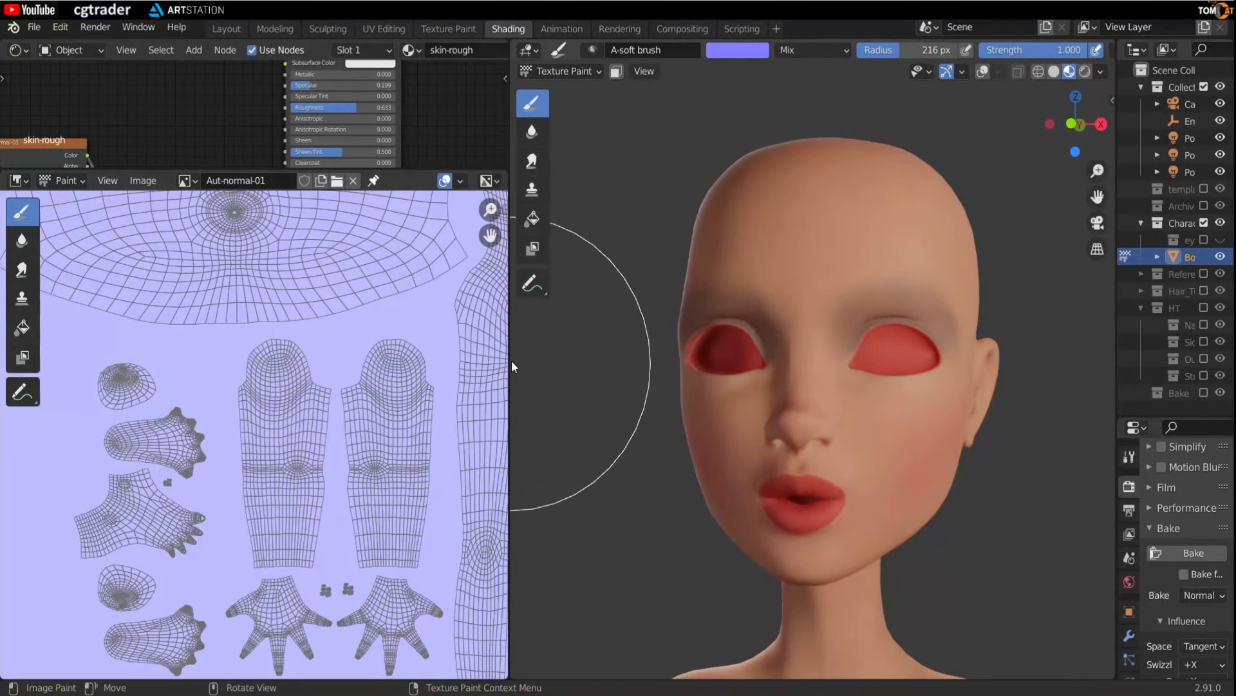
{"action": "left_click_drag", "start_coordinate": [511, 360], "coordinate": [260, 361]}
{"action": "left_click_drag", "start_coordinate": [106, 168], "coordinate": [106, 459]}
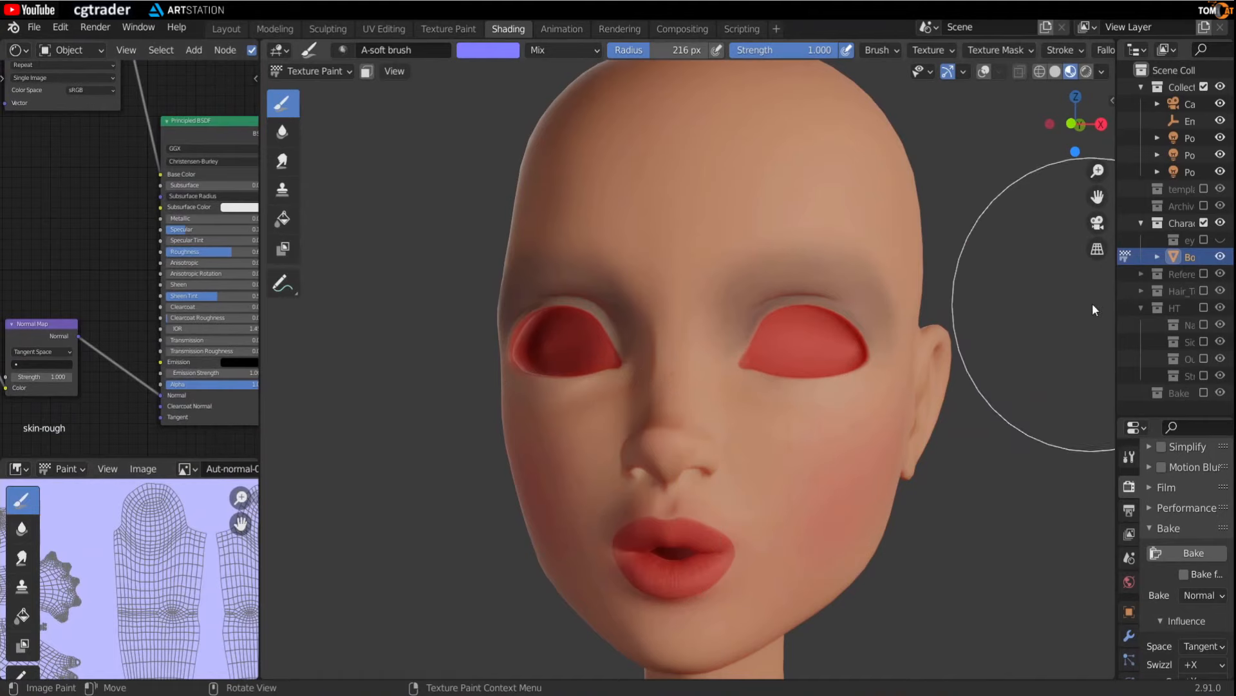
{"action": "left_click_drag", "start_coordinate": [1118, 293], "coordinate": [966, 309]}
{"action": "left_click", "coordinate": [1220, 241]}
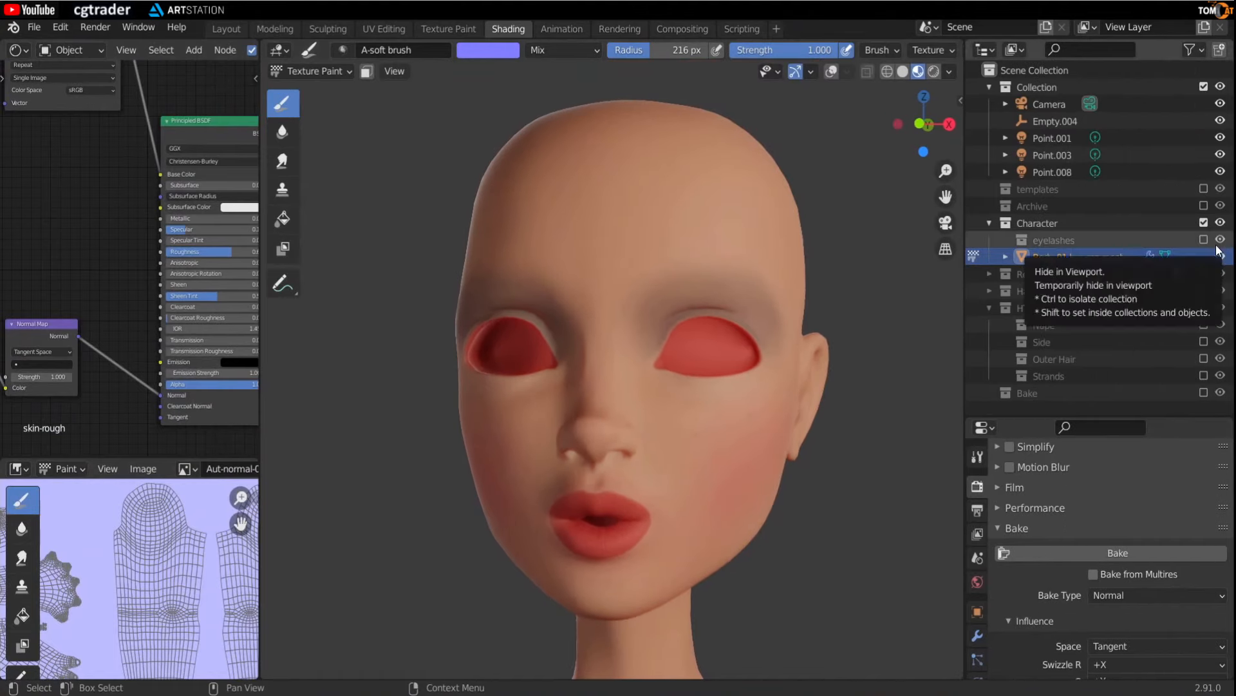
{"action": "left_click", "coordinate": [1204, 240]}
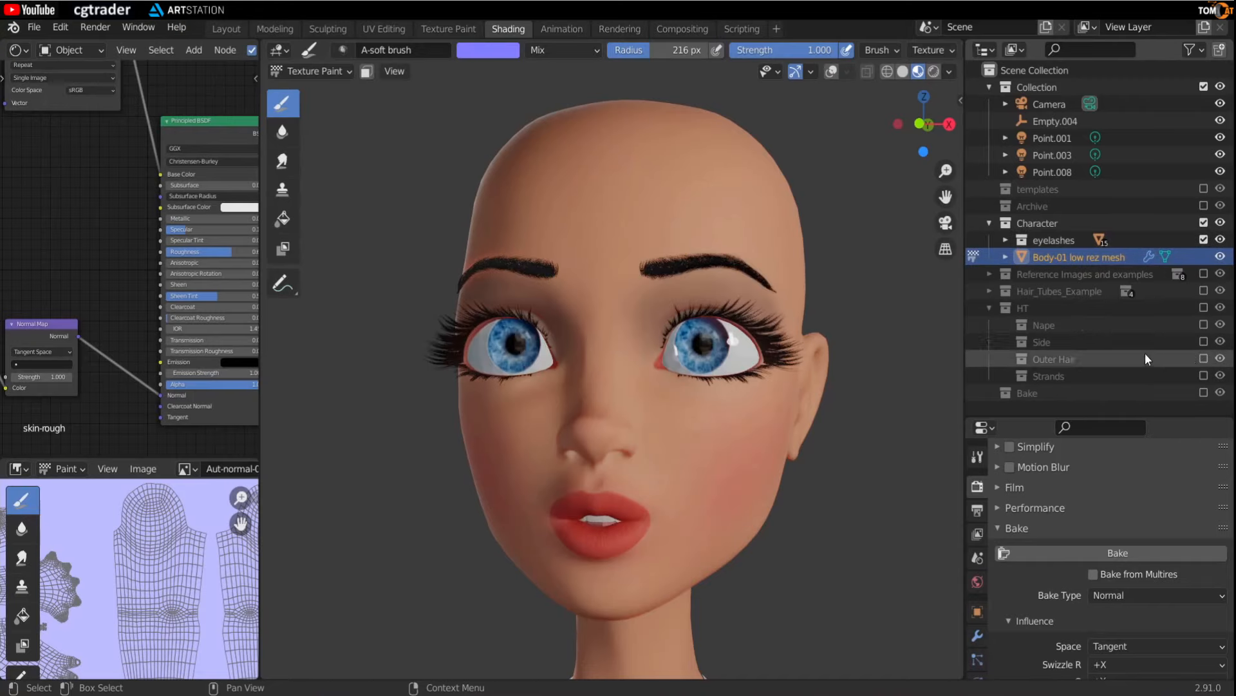
{"action": "left_click", "coordinate": [1201, 308]}
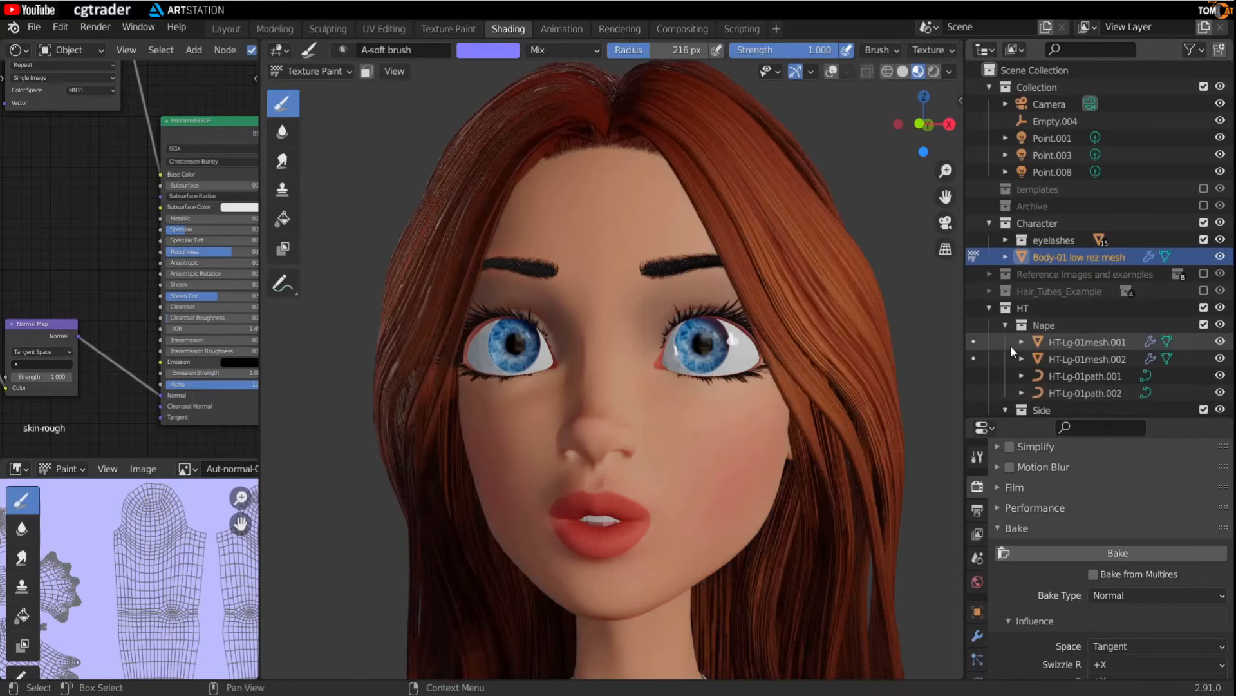
- Switch the head from Texture Paint to Object Mode
{"action": "left_click_drag", "start_coordinate": [968, 359], "coordinate": [1093, 359]}
{"action": "scroll", "coordinate": [787, 402], "scroll_direction": "down", "scroll_amount": 1}
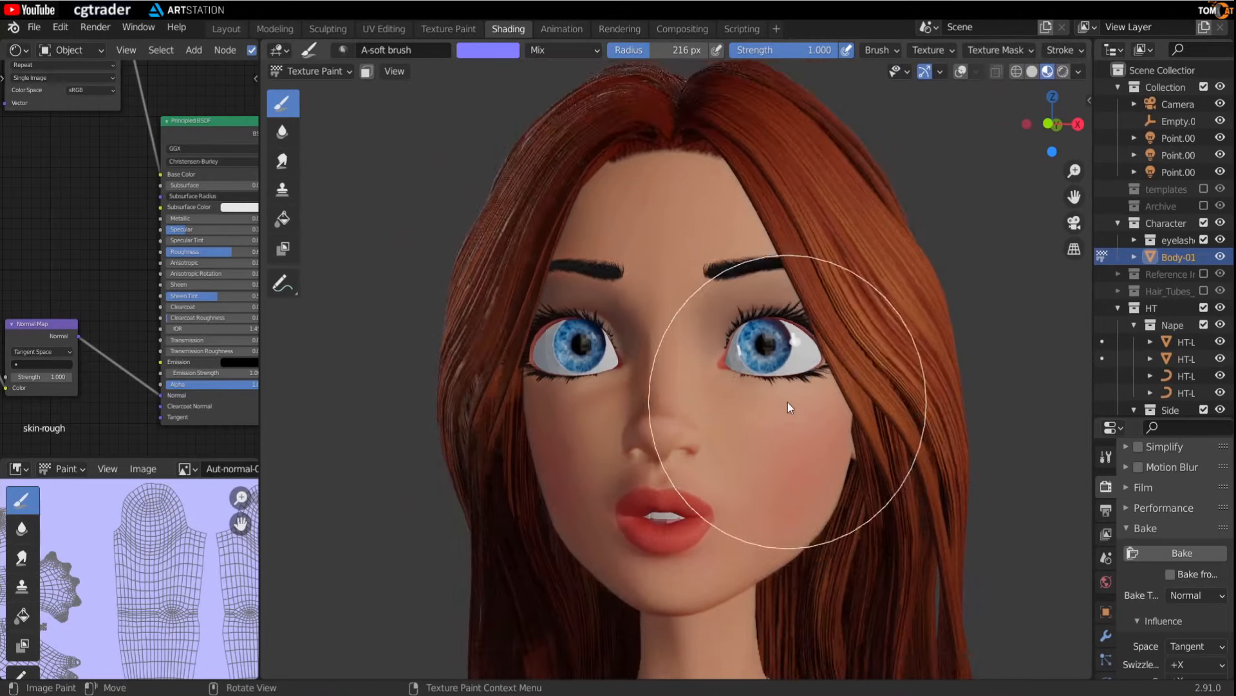
{"action": "left_click", "coordinate": [326, 70]}
{"action": "left_click", "coordinate": [324, 91]}
{"action": "middle_click_drag", "start_coordinate": [673, 368], "coordinate": [696, 377]}
{"action": "scroll", "coordinate": [802, 420], "scroll_direction": "up", "scroll_amount": 1}
{"action": "mouse_move", "coordinate": [802, 420]}
{"action": "middle_mouse_down"}
{"action": "mouse_move", "coordinate": [817, 433]}
{"action": "mouse_move", "coordinate": [760, 447]}
{"action": "mouse_move", "coordinate": [694, 414]}
{"action": "mouse_move", "coordinate": [725, 500]}
{"action": "mouse_move", "coordinate": [732, 467]}
{"action": "mouse_move", "coordinate": [715, 415]}
{"action": "mouse_move", "coordinate": [745, 419]}
{"action": "mouse_move", "coordinate": [641, 397]}
{"action": "middle_mouse_up"}
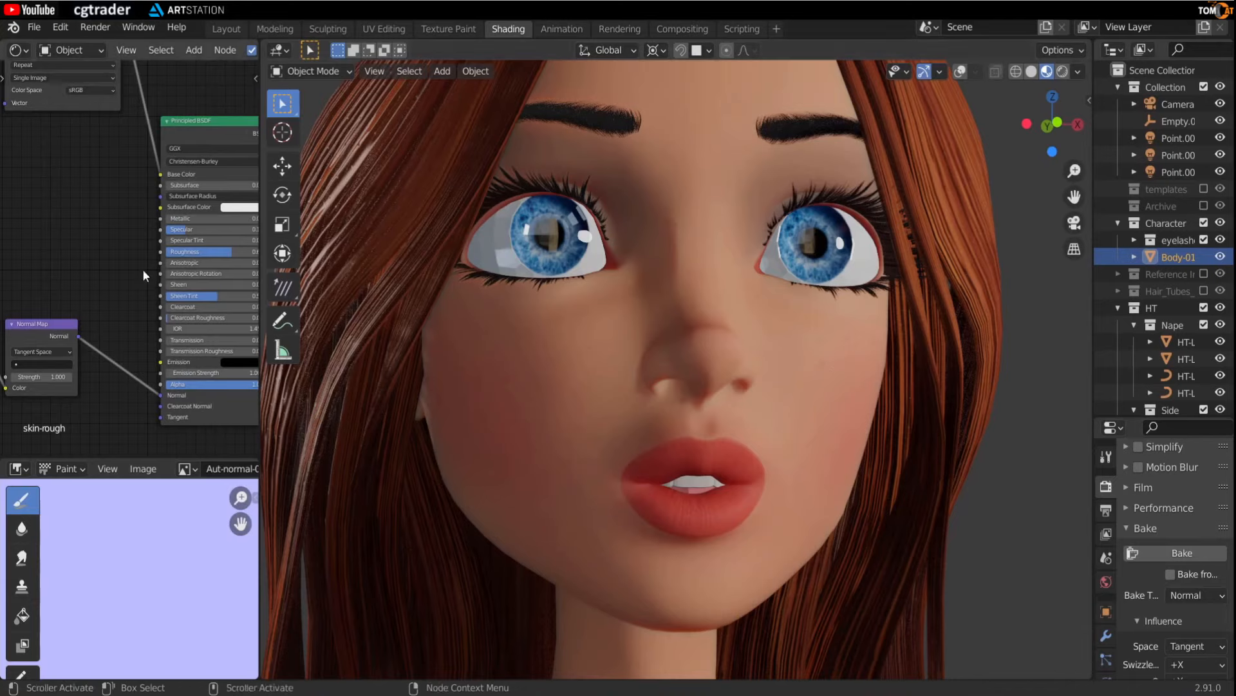
- Set the Principled BSDF Roughness to 0.6
{"action": "middle_click_drag", "start_coordinate": [141, 268], "coordinate": [87, 268]}
{"action": "left_click_drag", "start_coordinate": [187, 255], "coordinate": [121, 255]}
{"action": "middle_click_drag", "start_coordinate": [451, 396], "coordinate": [678, 512]}
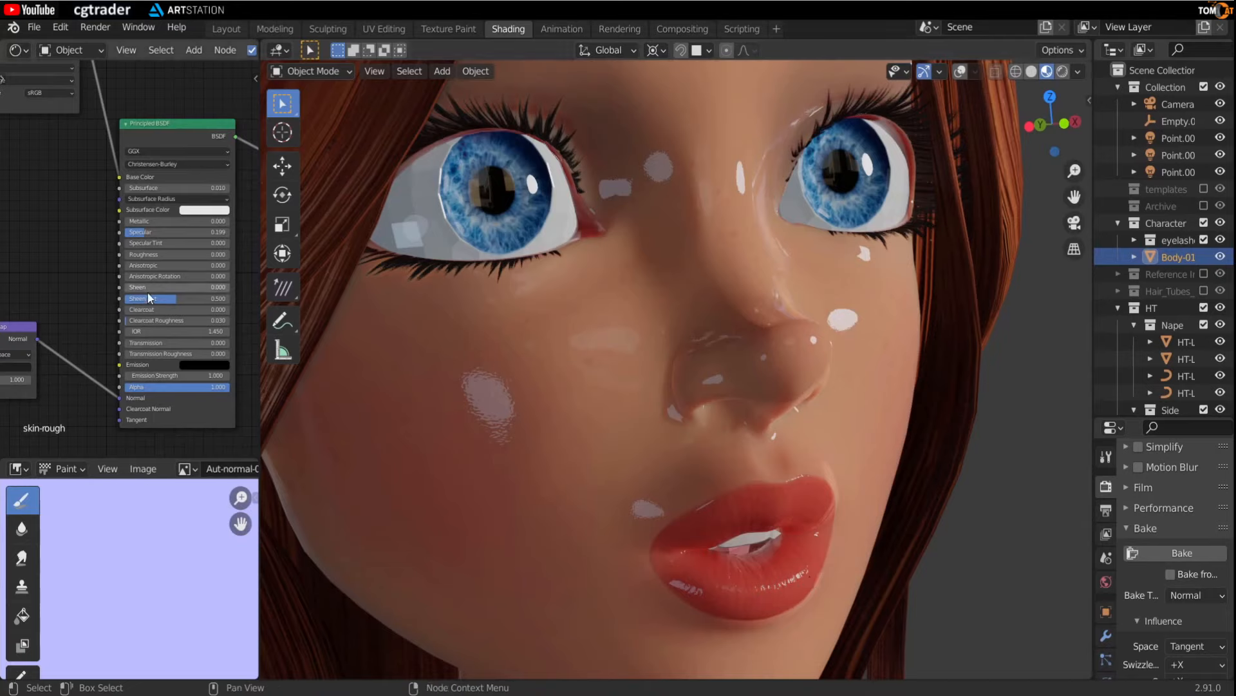
{"action": "double_click", "coordinate": [148, 256]}
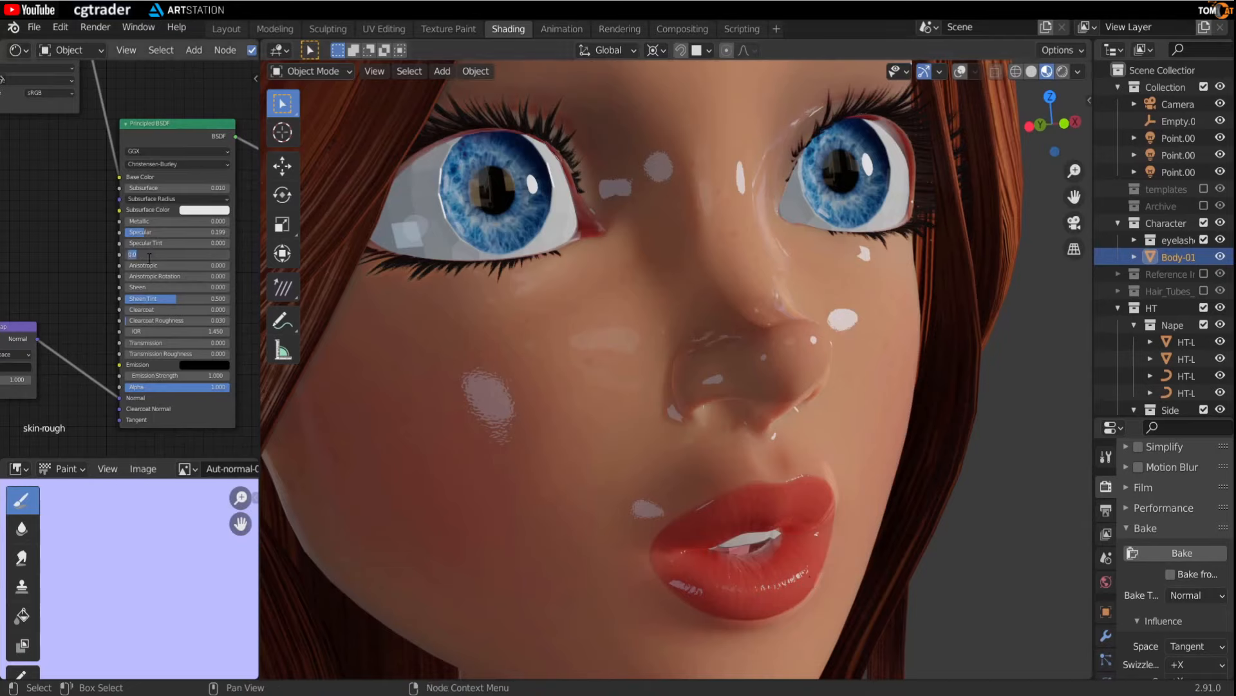
{"action": "type", "text": "0.6"}
{"action": "key", "text": "Return"}
- Preview the head in Rendered viewport shading and toggle the Scene World lighting option
{"action": "middle_click_drag", "start_coordinate": [288, 326], "coordinate": [733, 446]}
{"action": "scroll", "coordinate": [688, 381], "scroll_direction": "down", "scroll_amount": 2}
{"action": "scroll", "coordinate": [843, 420], "scroll_direction": "down", "scroll_amount": 1}
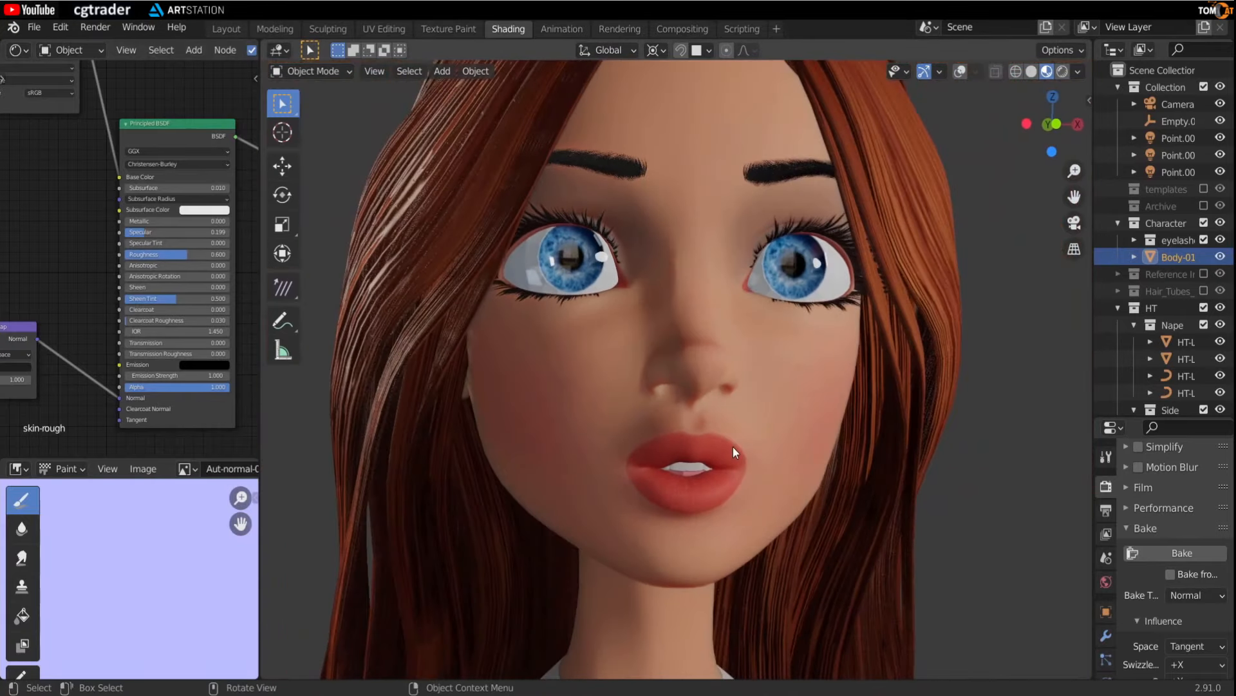
{"action": "middle_click_drag", "start_coordinate": [624, 343], "coordinate": [686, 412]}
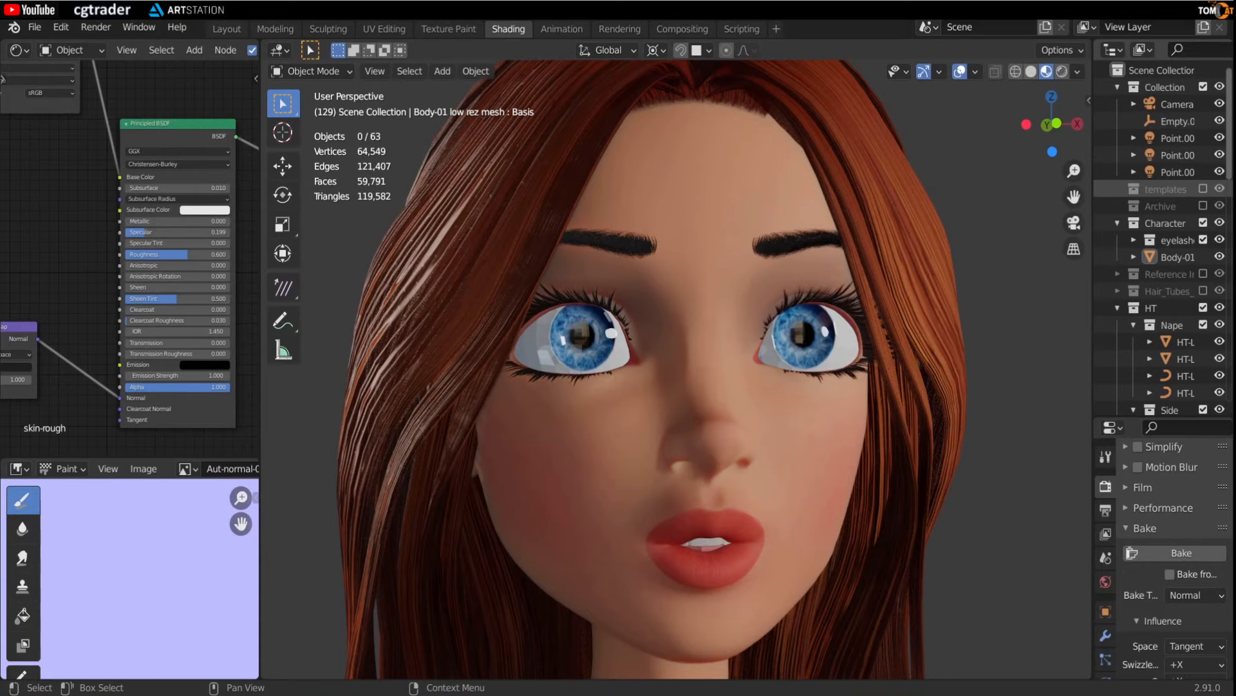
{"action": "left_click", "coordinate": [1063, 72]}
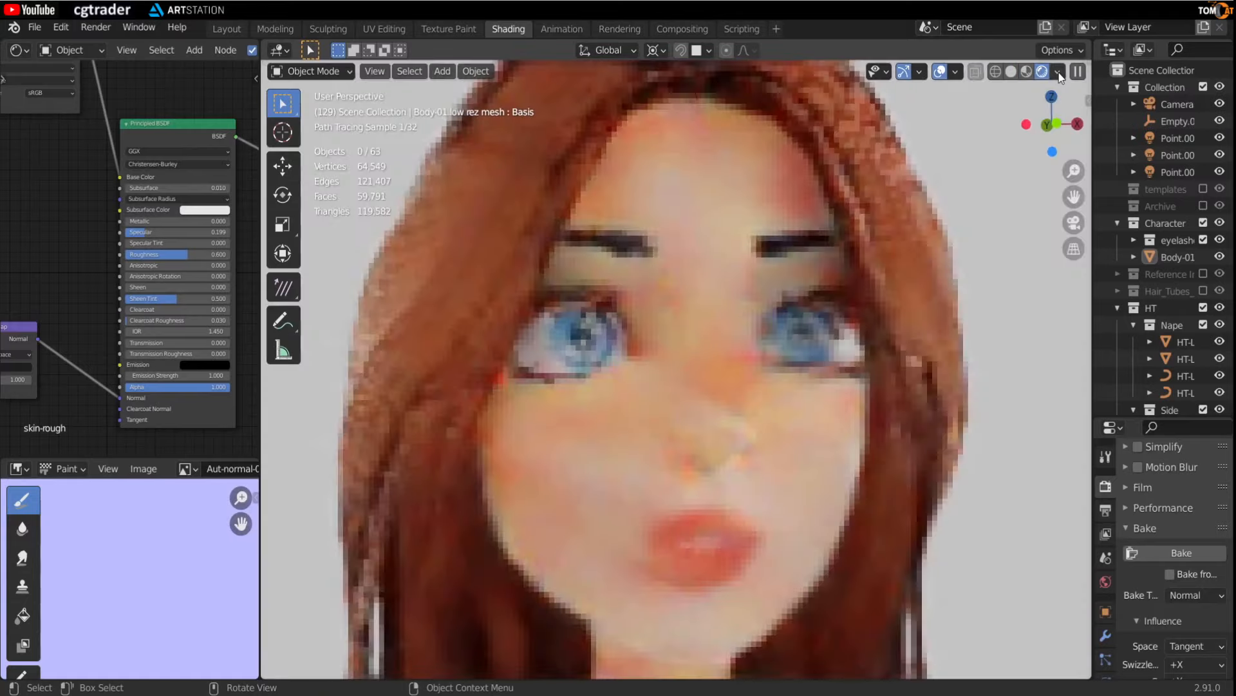
{"action": "left_click", "coordinate": [1059, 73]}
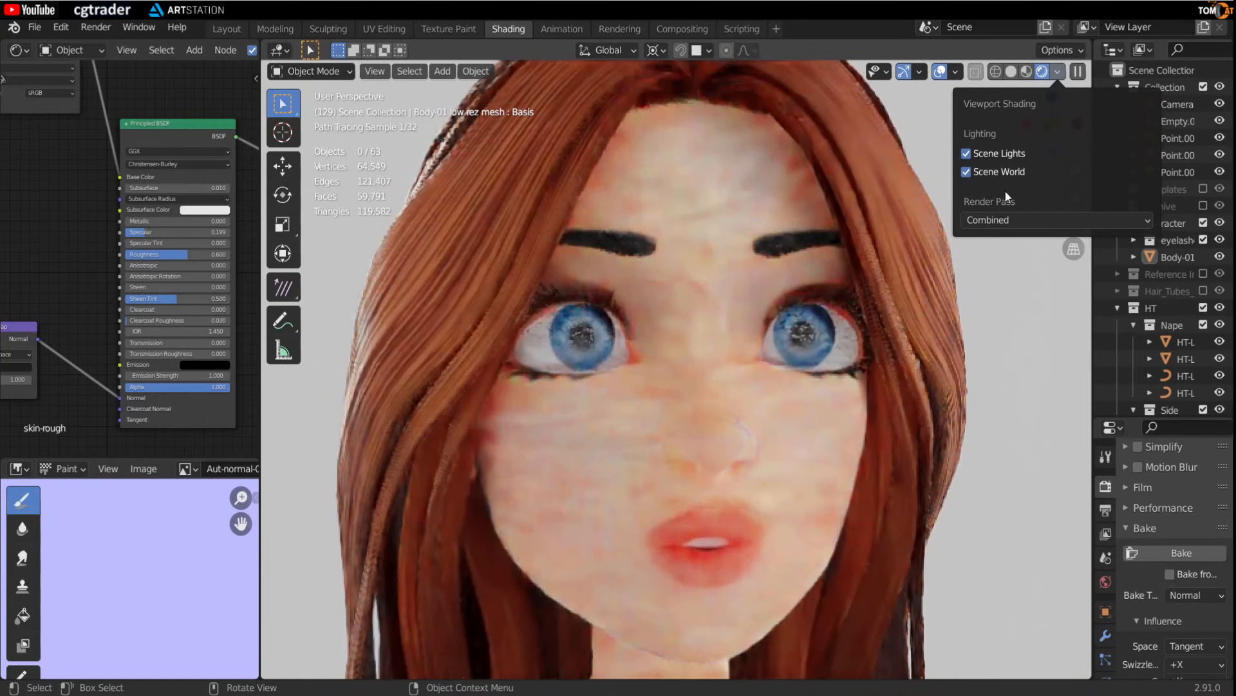
{"action": "left_click", "coordinate": [997, 171]}
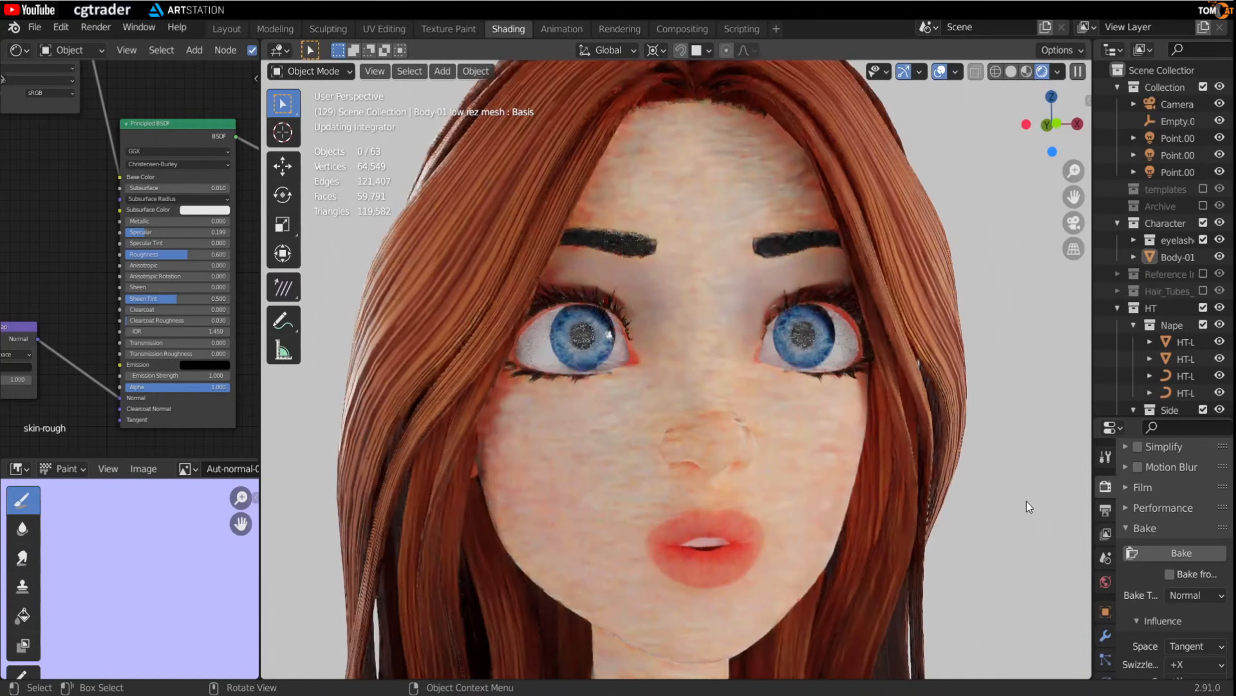